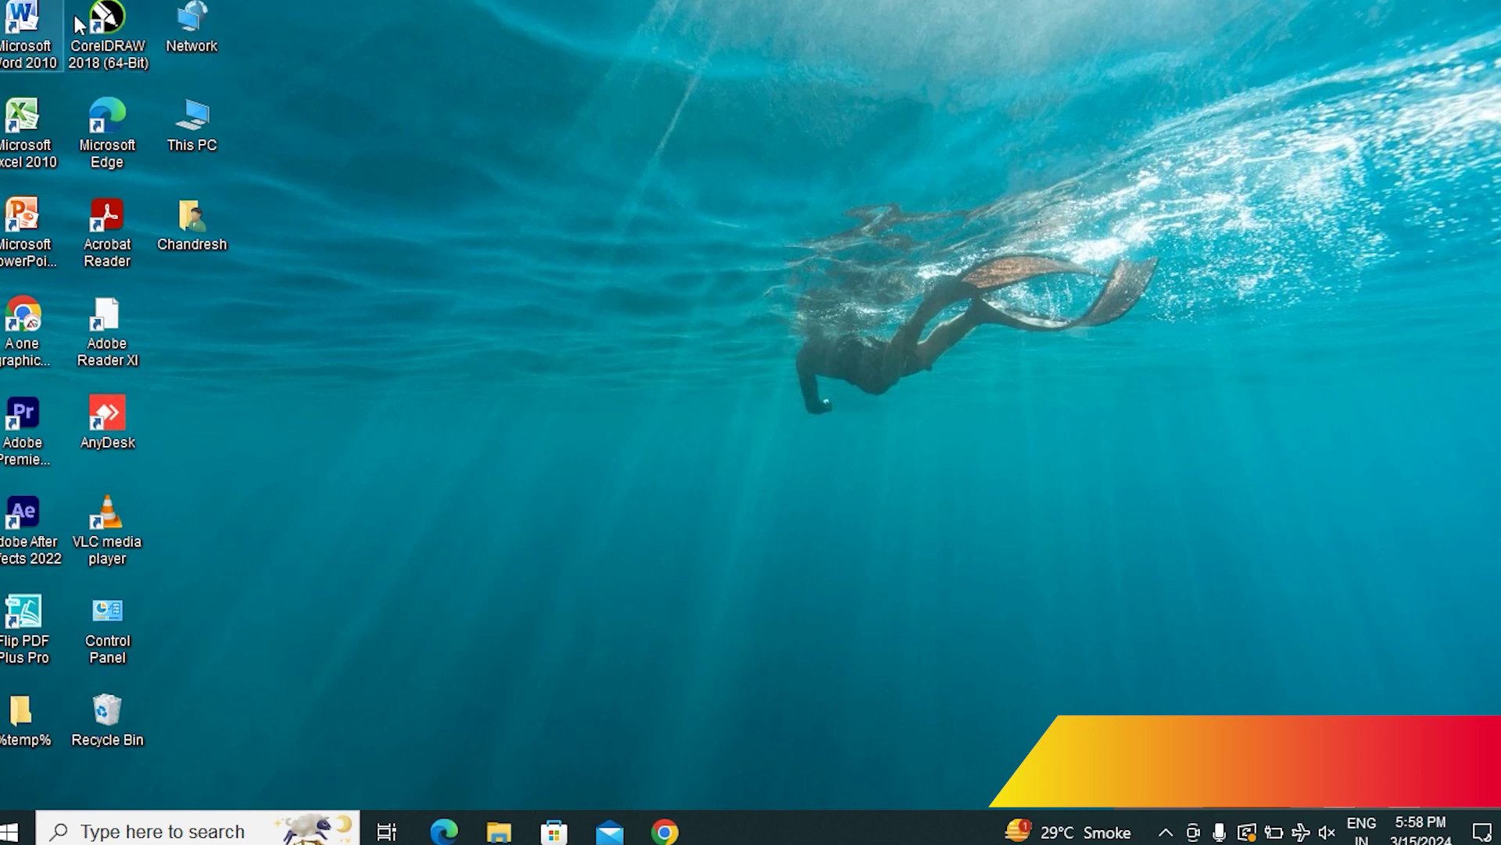
Launch CorelDRAW 2018 from the desktop and skip sign-in to reach the Welcome Screen
{"action": "double_click", "coordinate": [103, 26]}
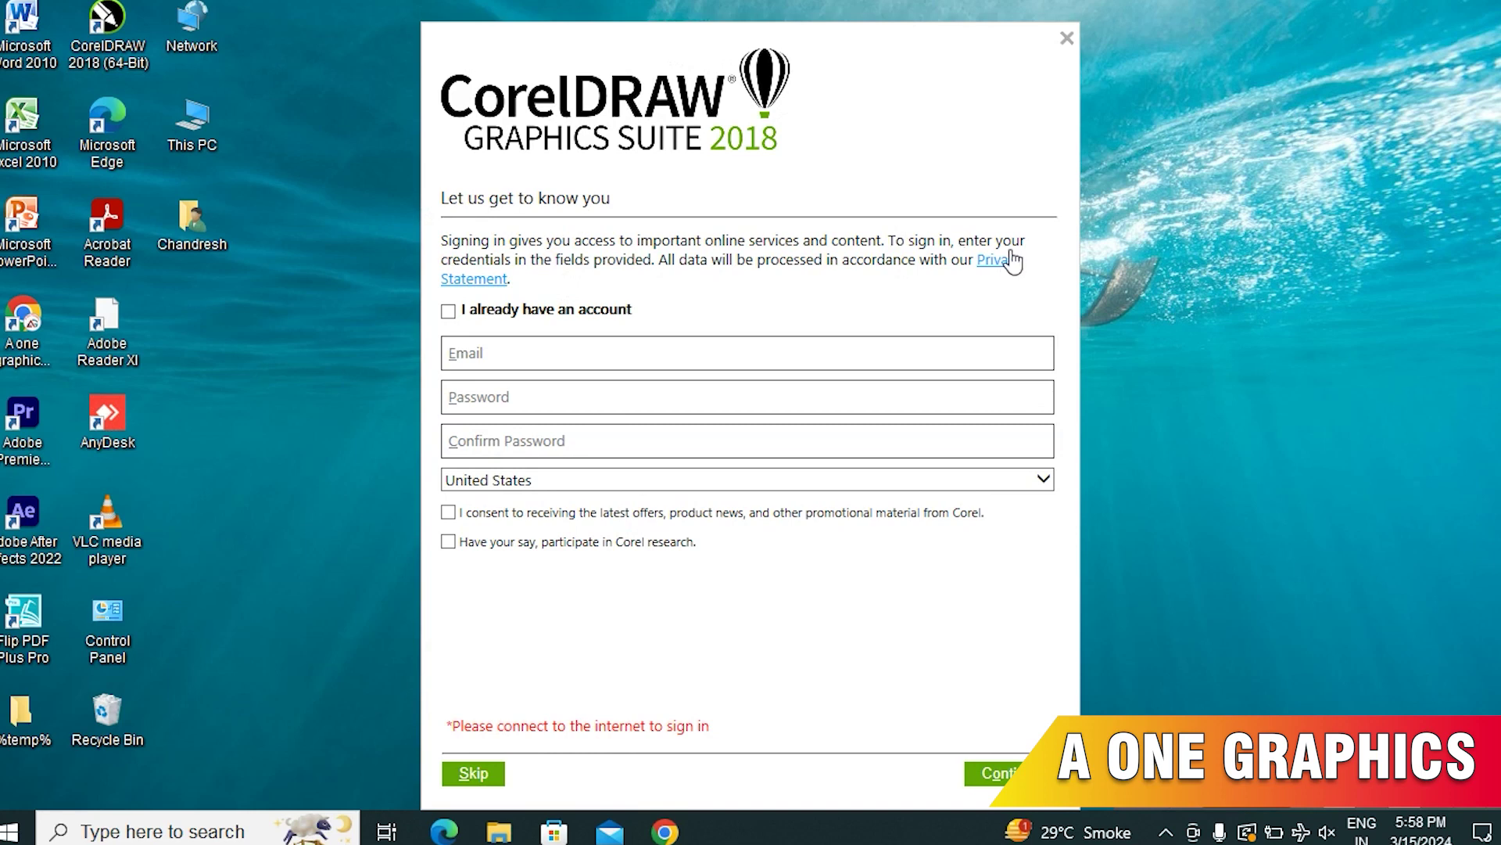
{"action": "left_click", "coordinate": [469, 773]}
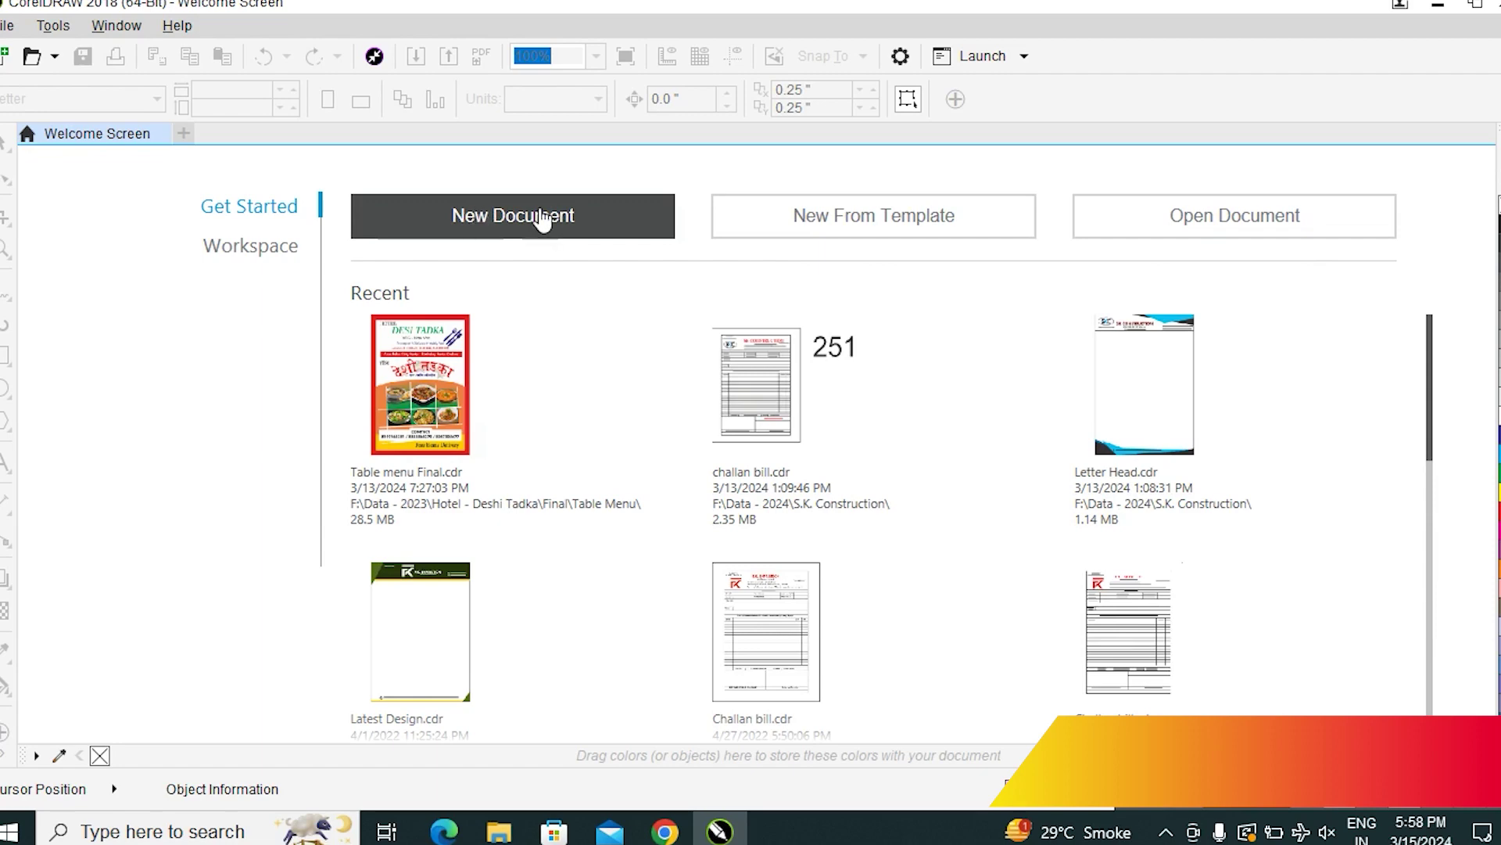
Start a new document and name it 'Basic Tutorials for Coreldraw'
{"action": "left_click", "coordinate": [479, 214]}
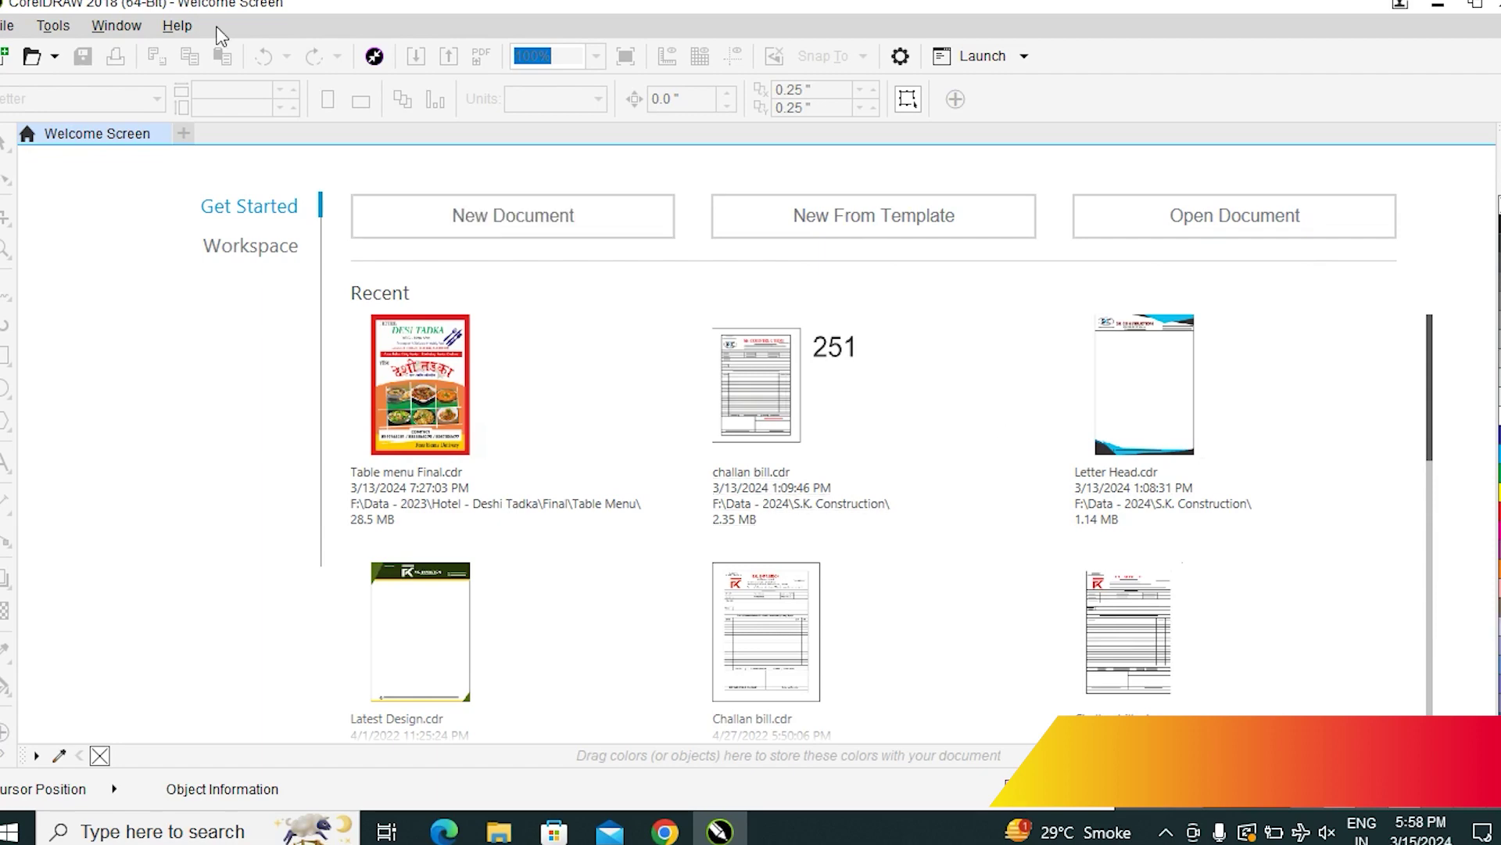
{"action": "left_click", "coordinate": [513, 224]}
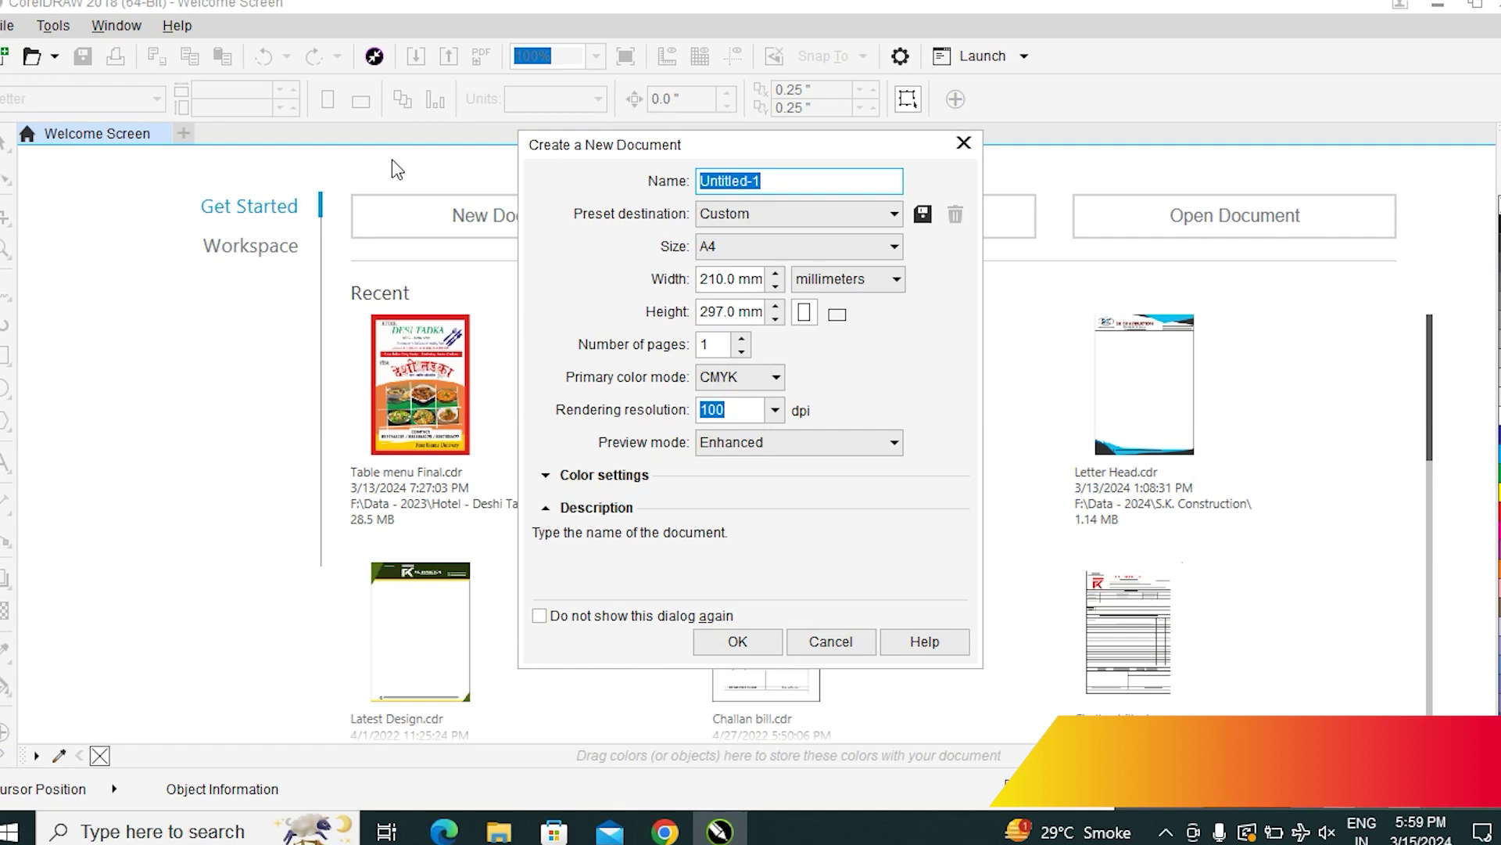
{"action": "type", "text": "namste"}
{"action": "key", "text": "BackSpace"}
{"action": "key", "text": "BackSpace"}
{"action": "key", "text": "BackSpace"}
{"action": "key", "text": "BackSpace"}
{"action": "key", "text": "BackSpace"}
{"action": "key", "text": "BackSpace"}
{"action": "type", "text": "A One Gra"}
{"action": "key", "text": "ctrl+a"}
{"action": "type", "text": "Basic Tutorials for"}
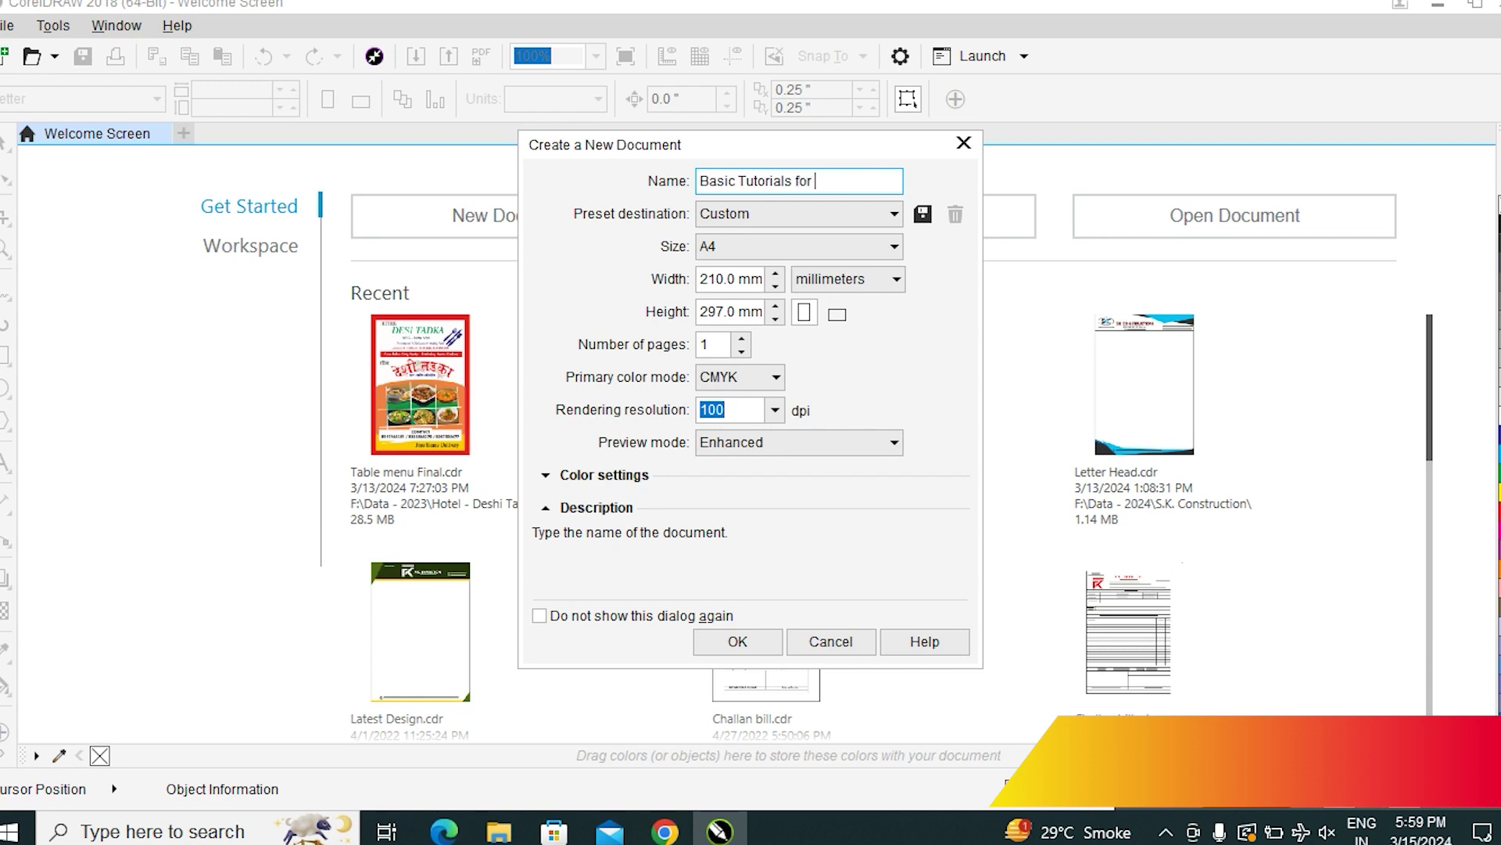
{"action": "type", "text": " Coreldraw"}
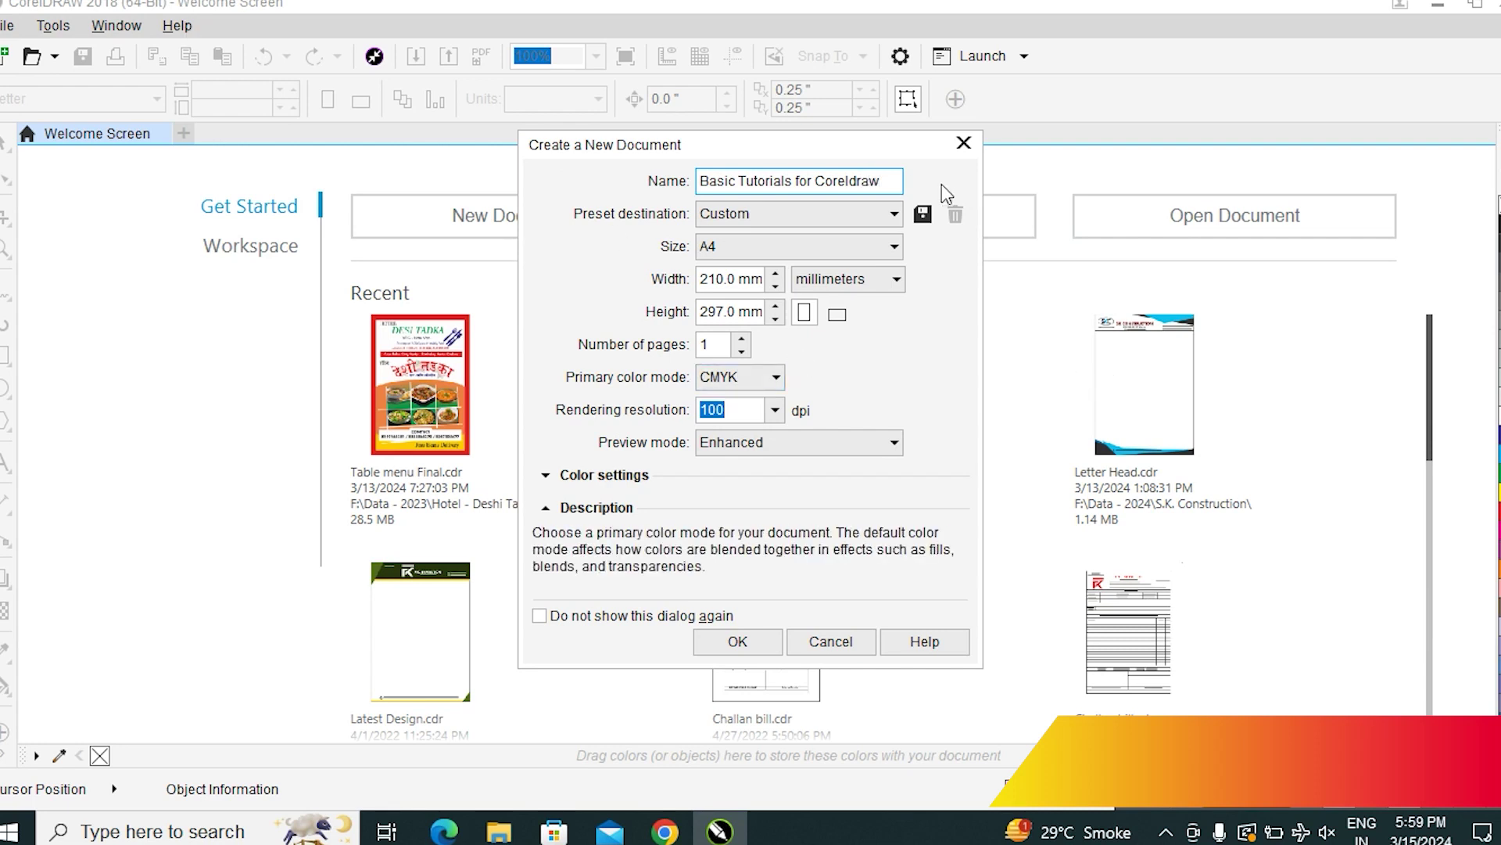
Keep the Custom preset and 100 dpi rendering resolution, and create the A4 document
{"action": "left_click", "coordinate": [891, 214]}
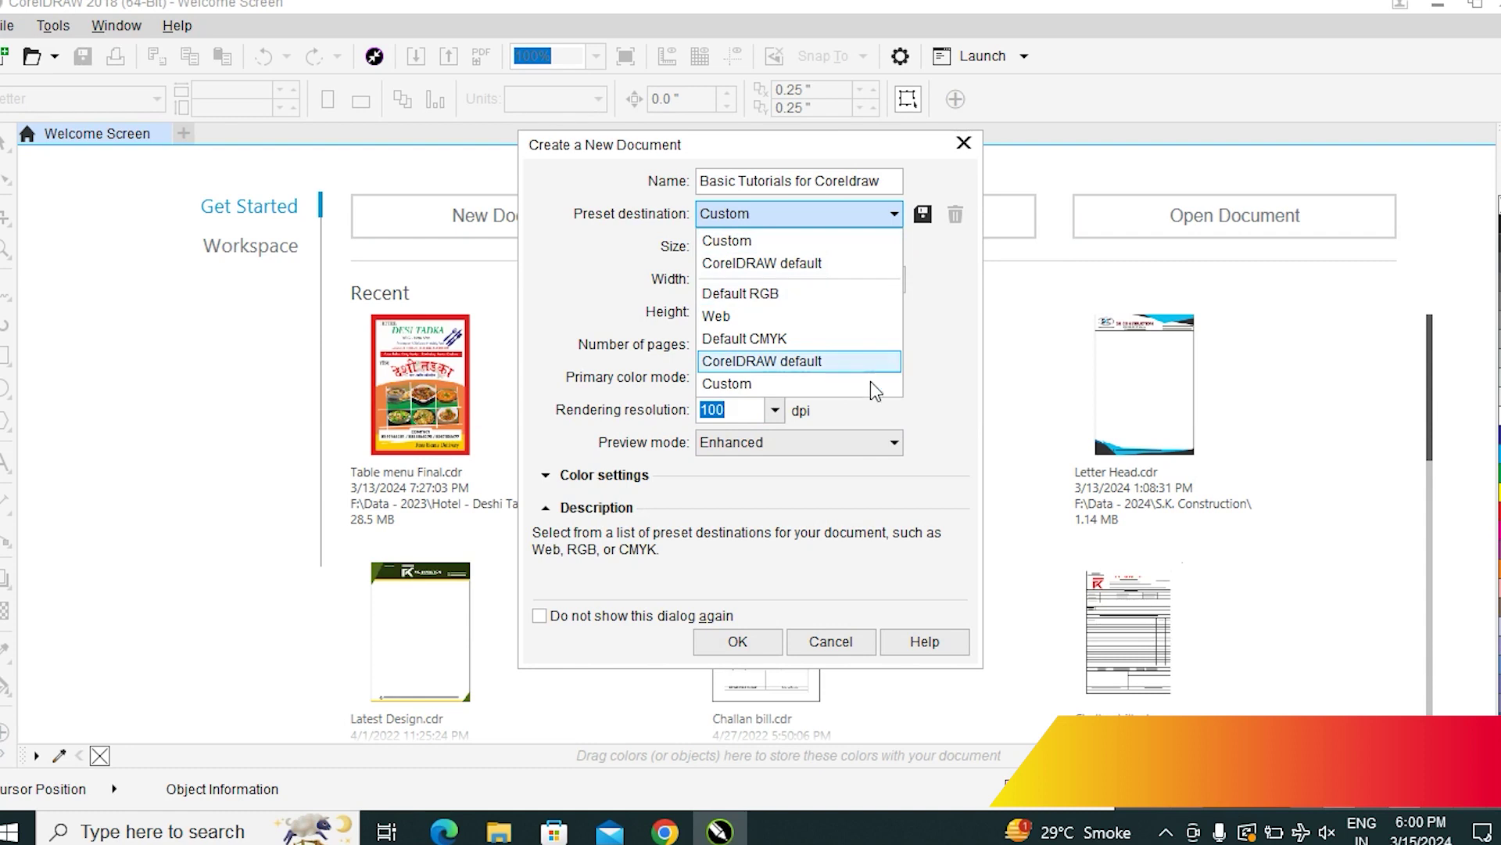
{"action": "left_click", "coordinate": [775, 412]}
{"action": "left_click", "coordinate": [774, 412]}
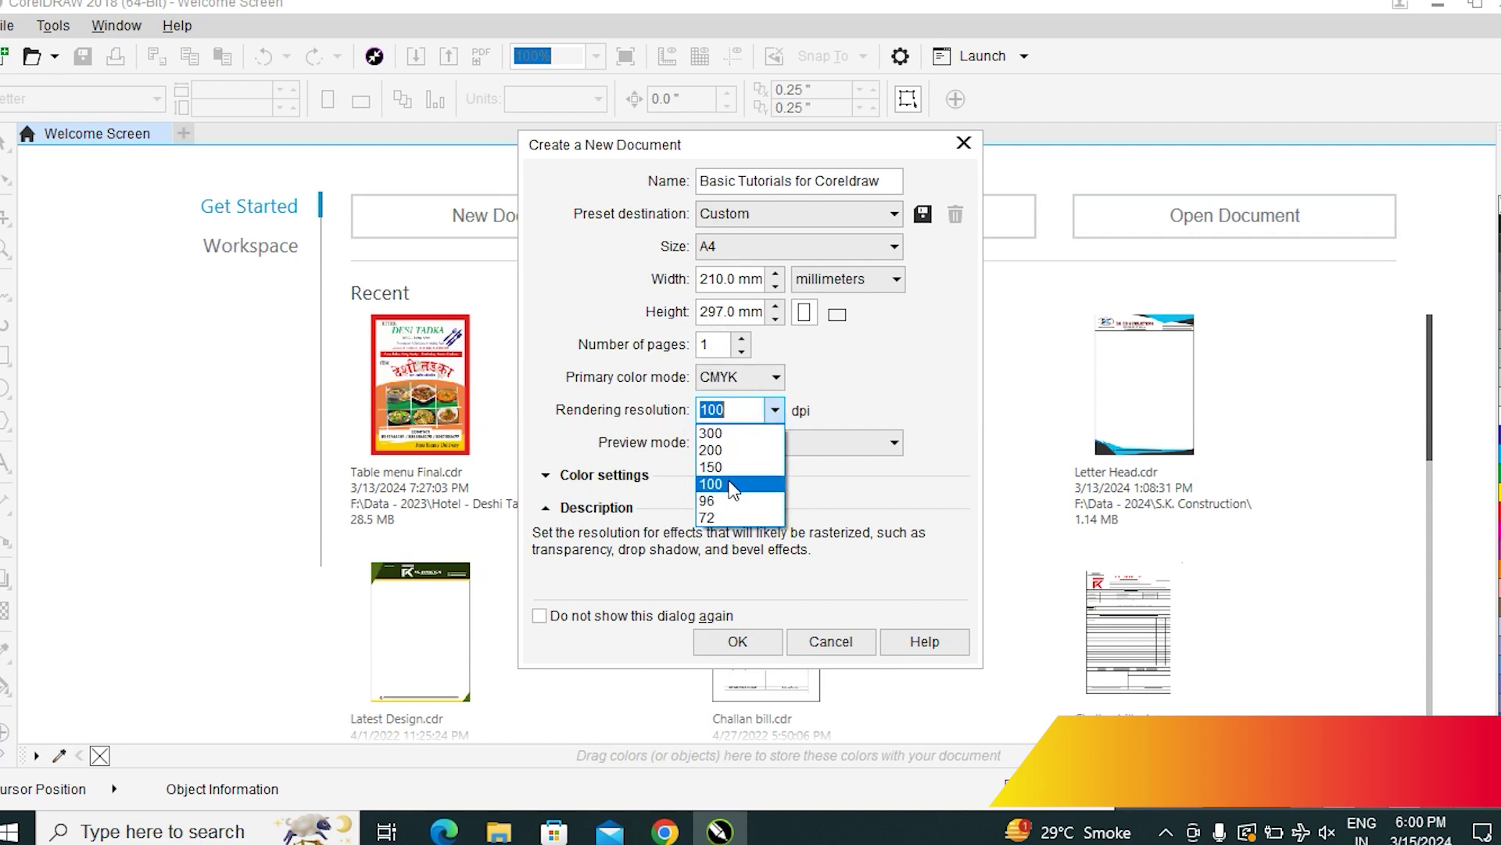
{"action": "left_click", "coordinate": [734, 484]}
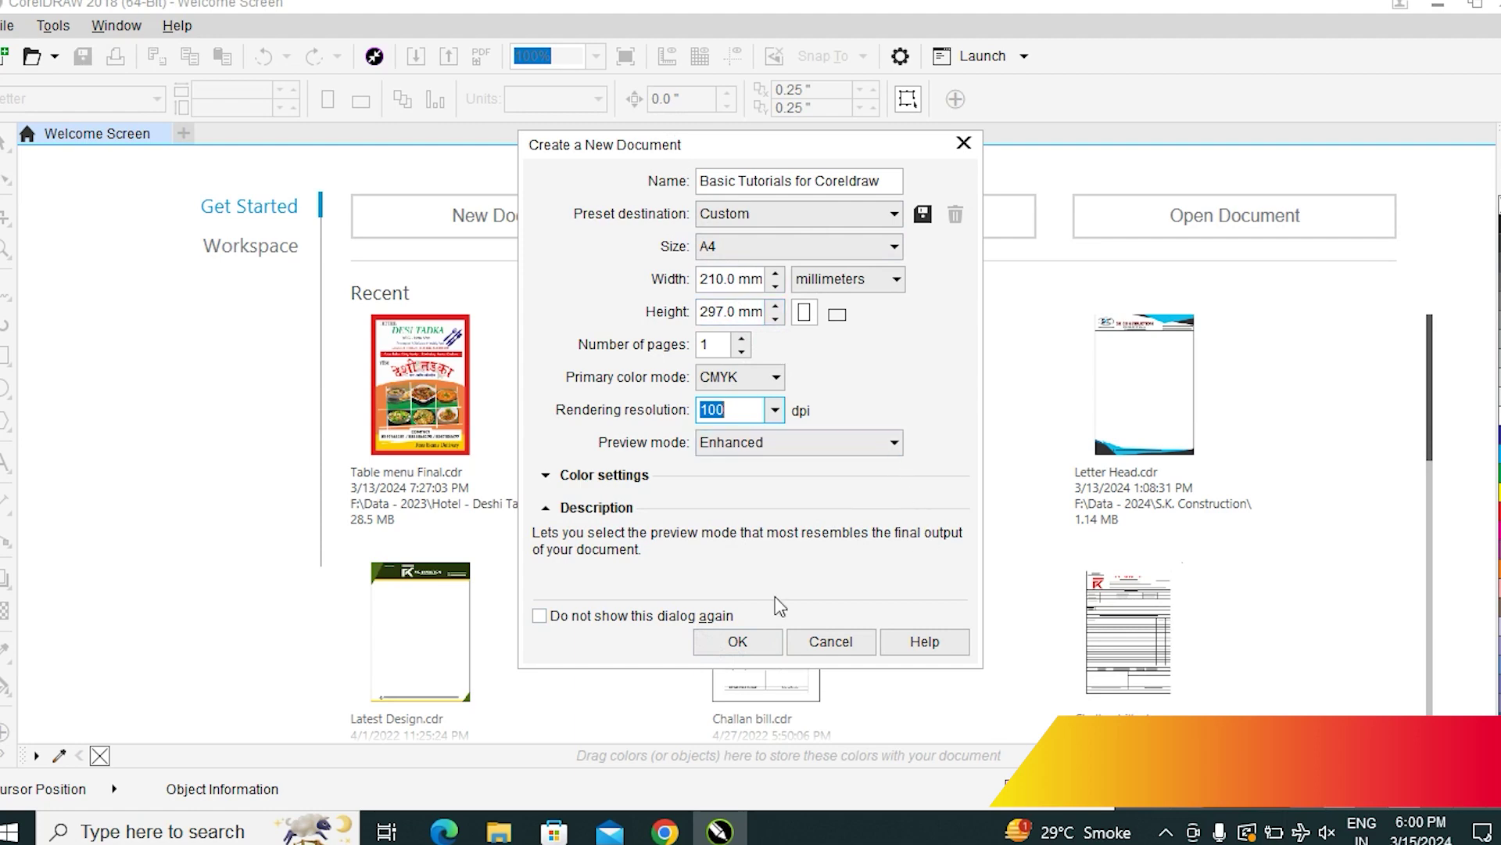
{"action": "left_click", "coordinate": [739, 639]}
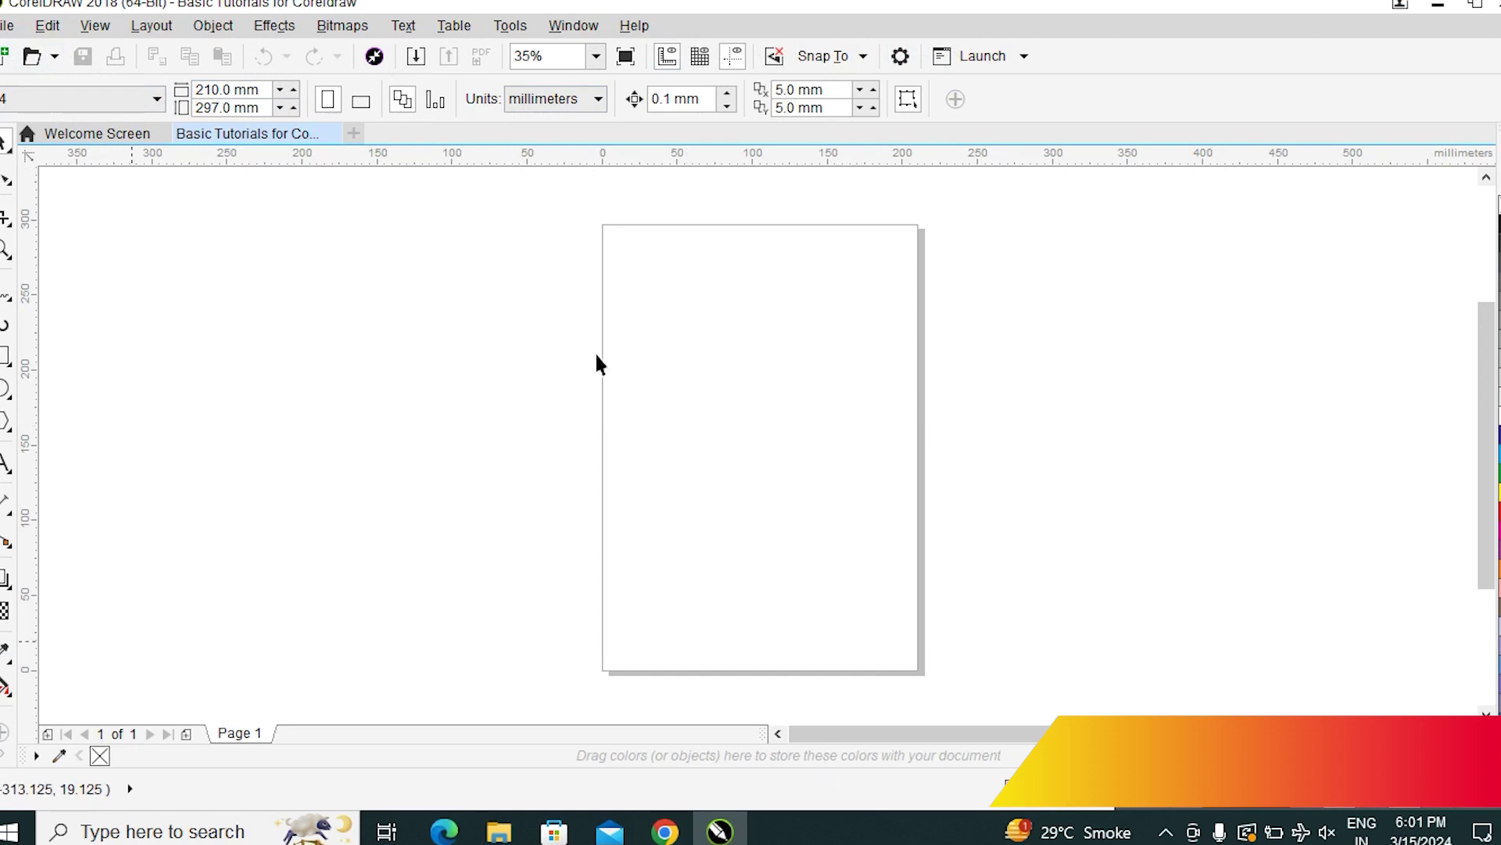
{"action": "left_click", "coordinate": [9, 357]}
{"action": "left_click_drag", "start_coordinate": [687, 355], "coordinate": [805, 524]}
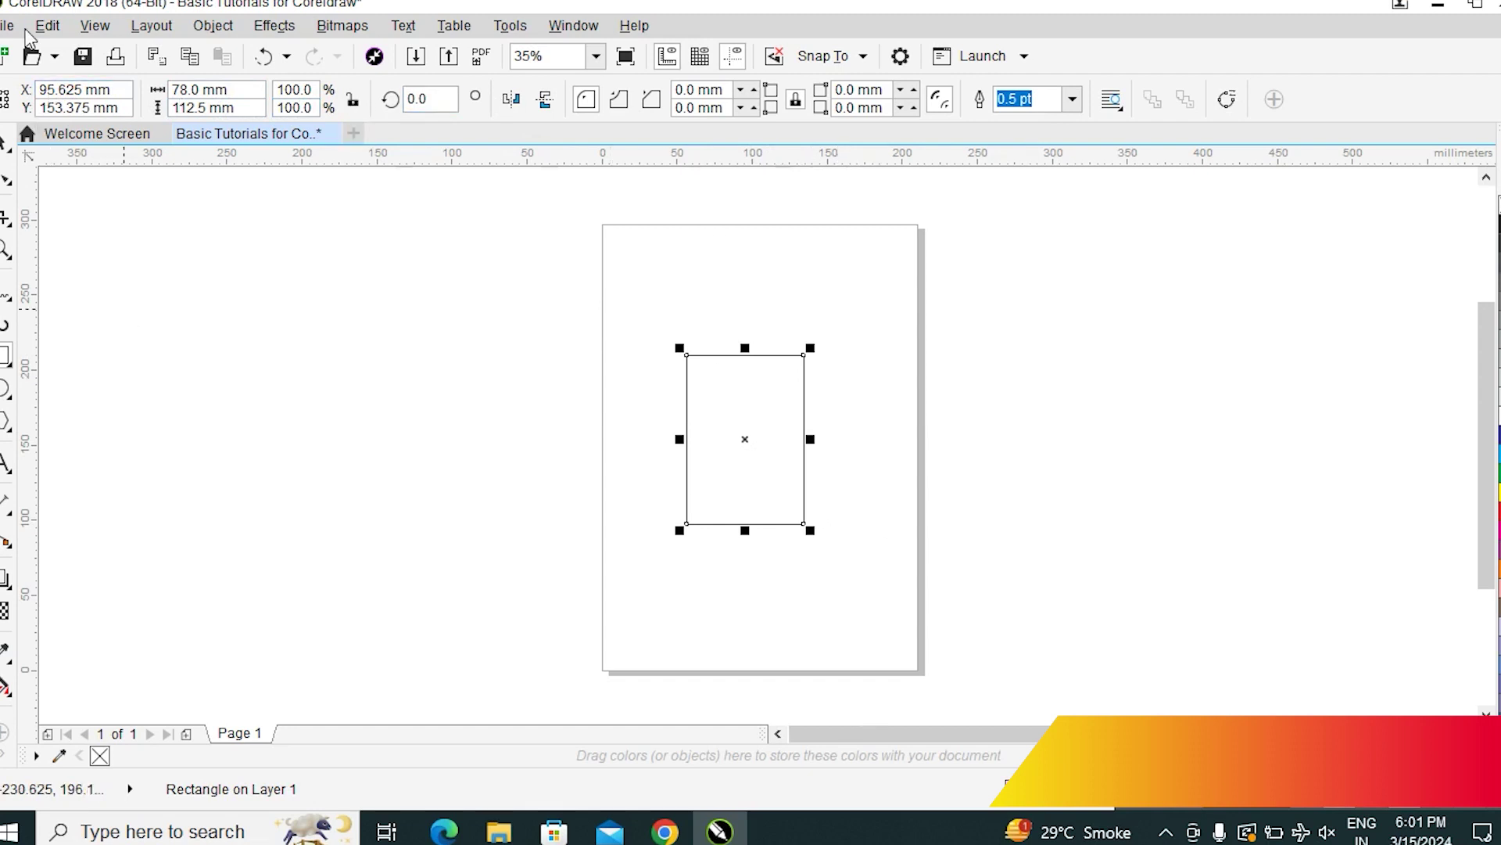
{"action": "left_click", "coordinate": [781, 429]}
{"action": "left_click_drag", "start_coordinate": [781, 430], "coordinate": [754, 391]}
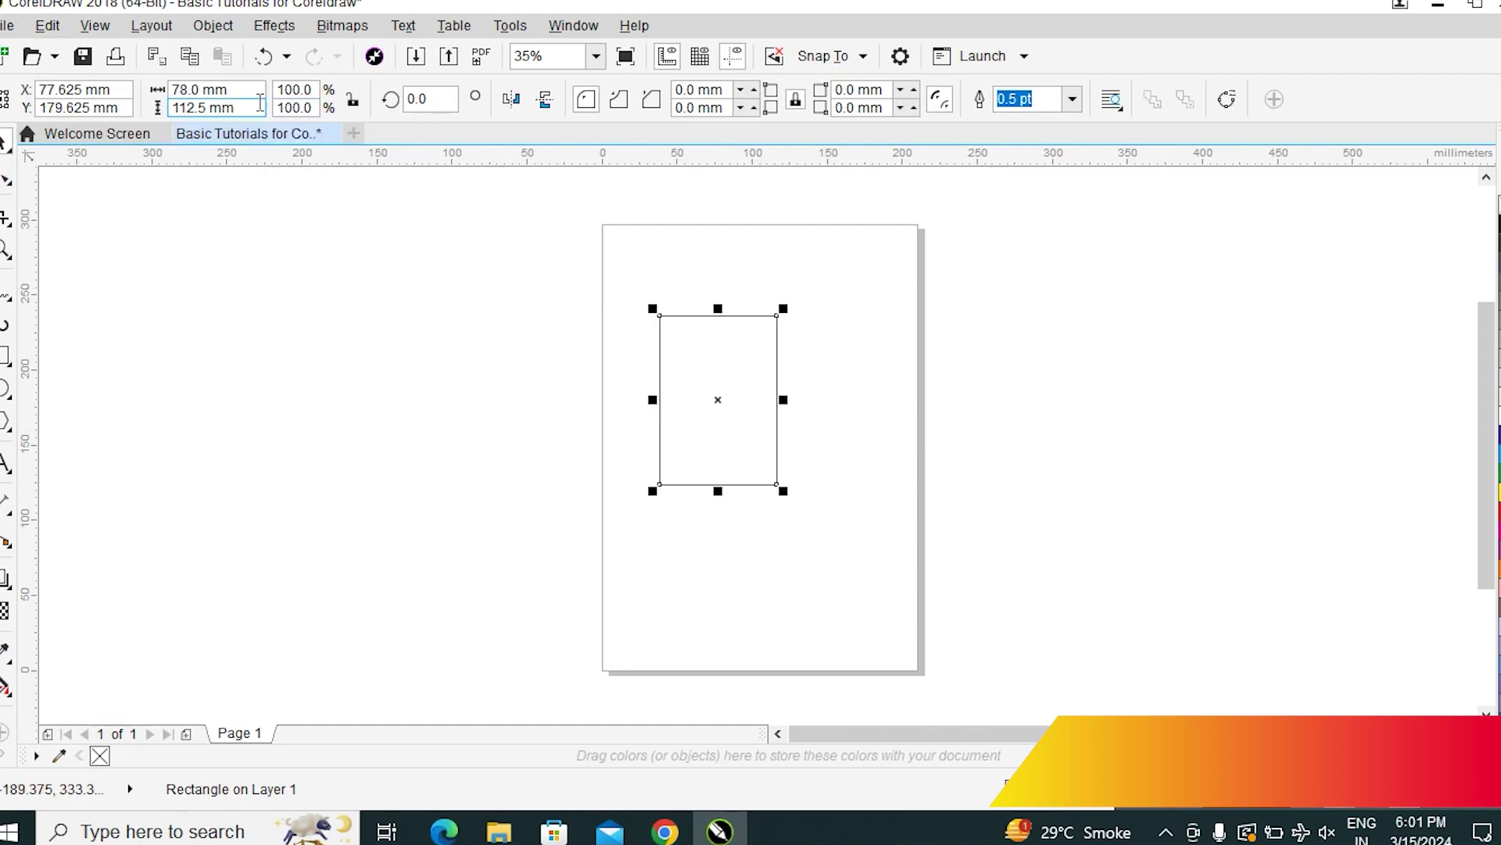
{"action": "left_click", "coordinate": [200, 89]}
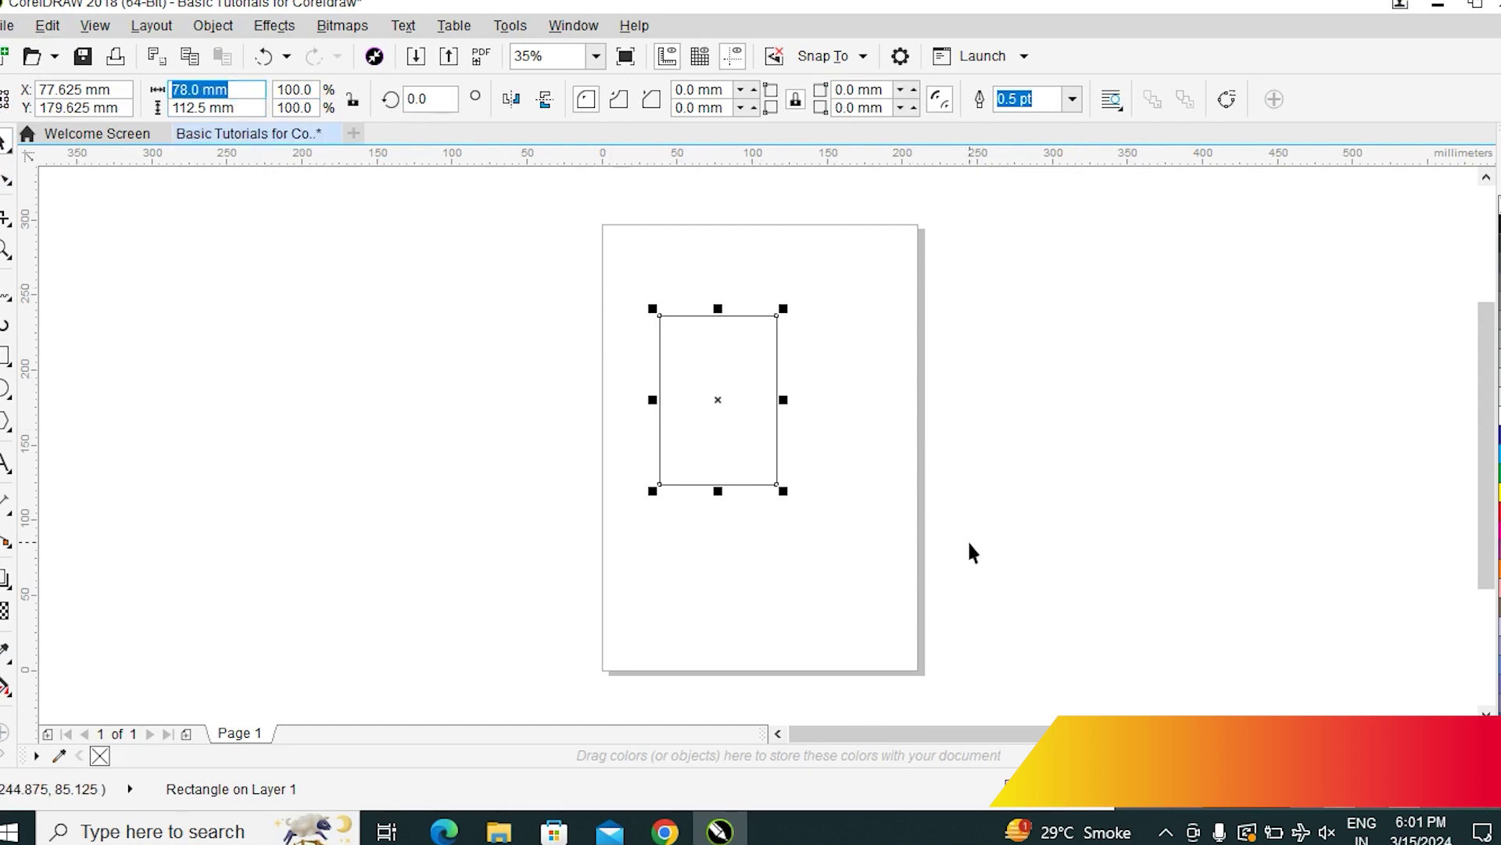
{"action": "left_click", "coordinate": [1140, 357]}
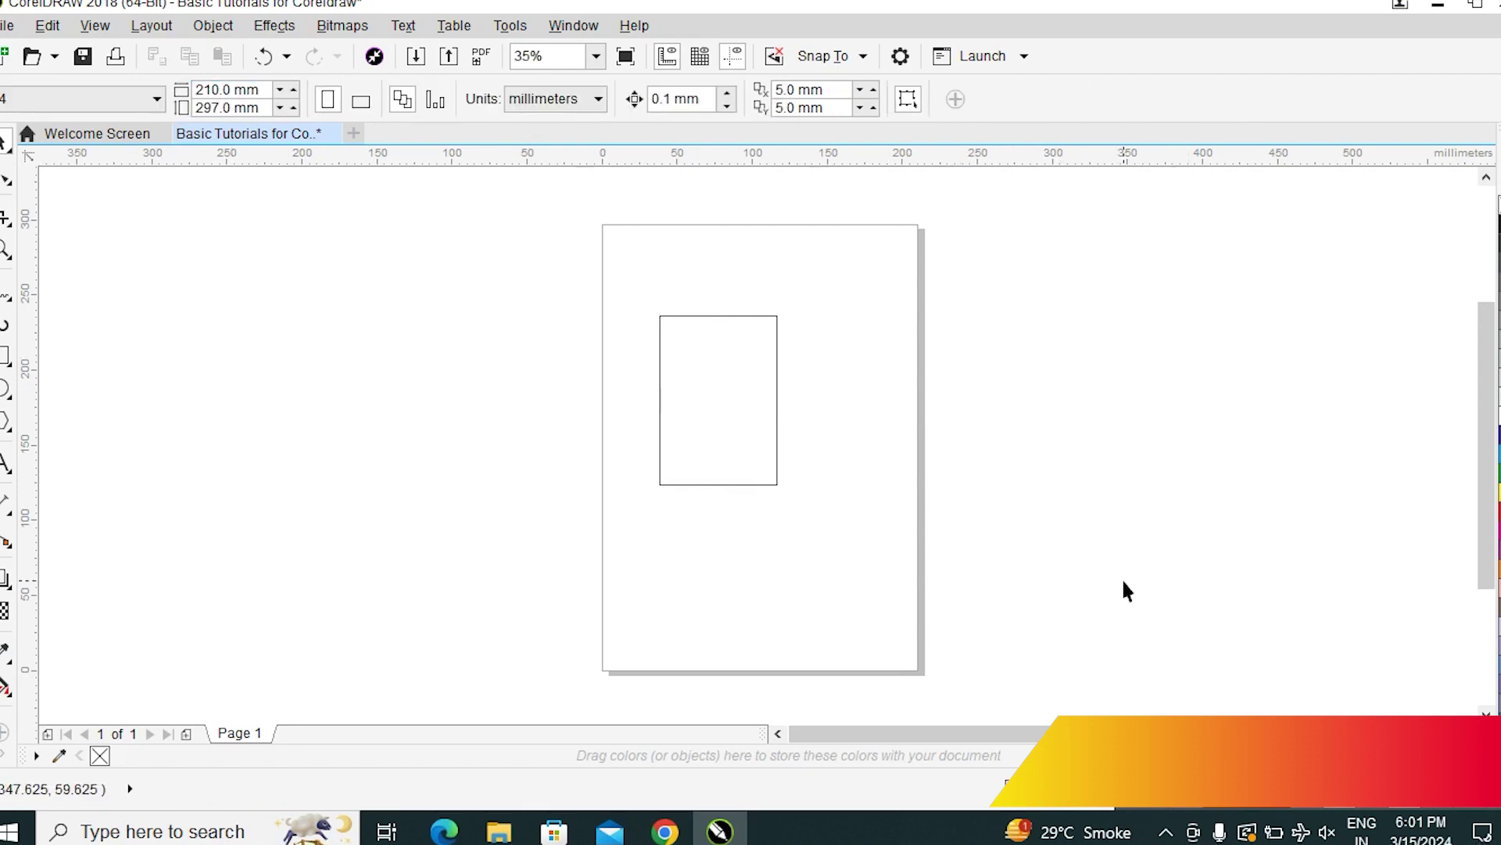
{"action": "left_click", "coordinate": [705, 406]}
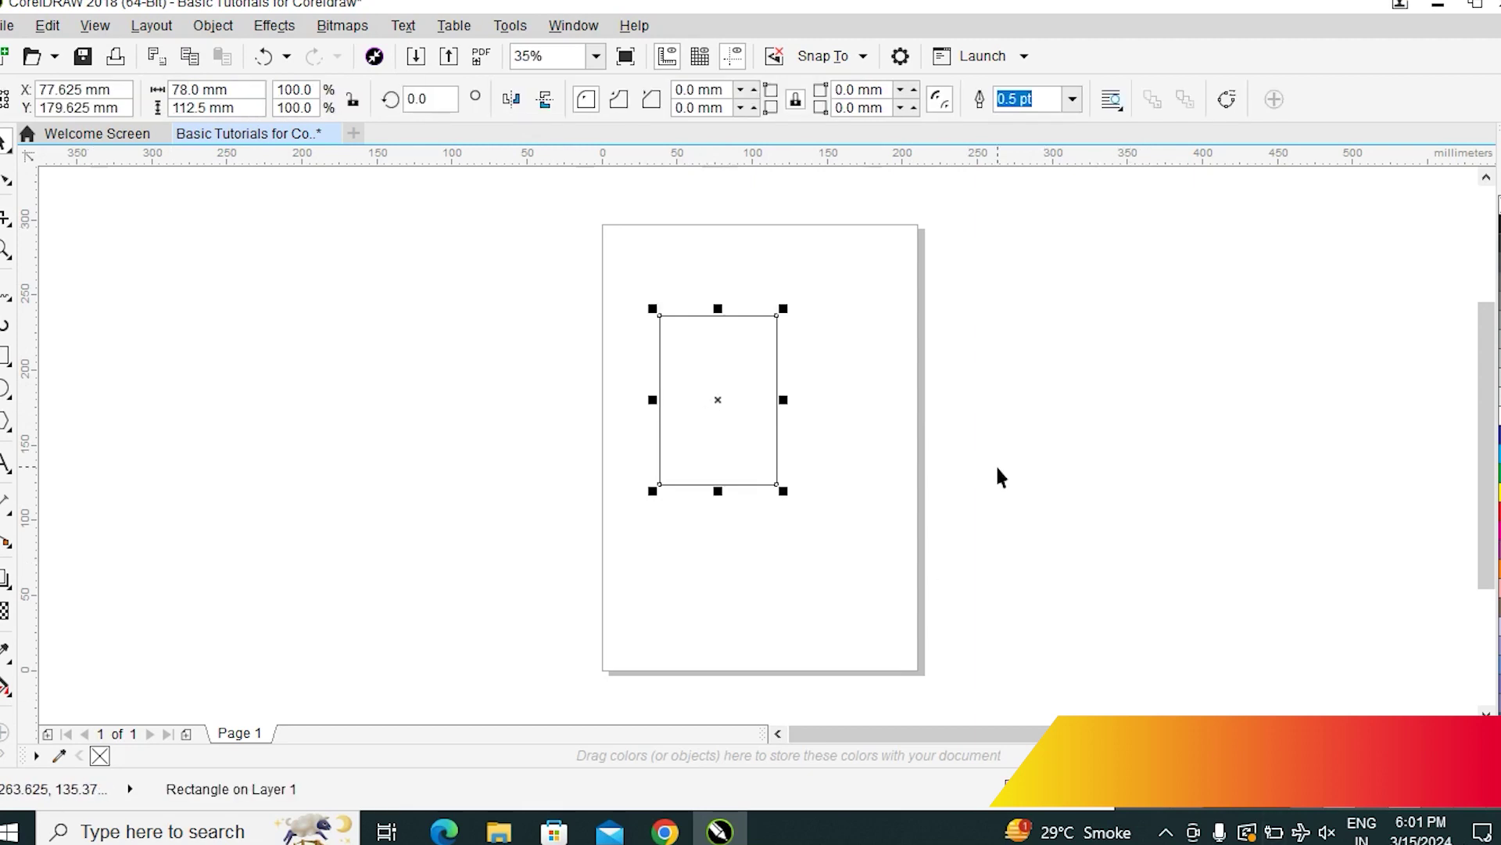
{"action": "left_click", "coordinate": [790, 432]}
{"action": "left_click", "coordinate": [707, 429]}
{"action": "left_click", "coordinate": [1038, 482]}
{"action": "left_click", "coordinate": [704, 377]}
{"action": "key", "text": "Delete"}
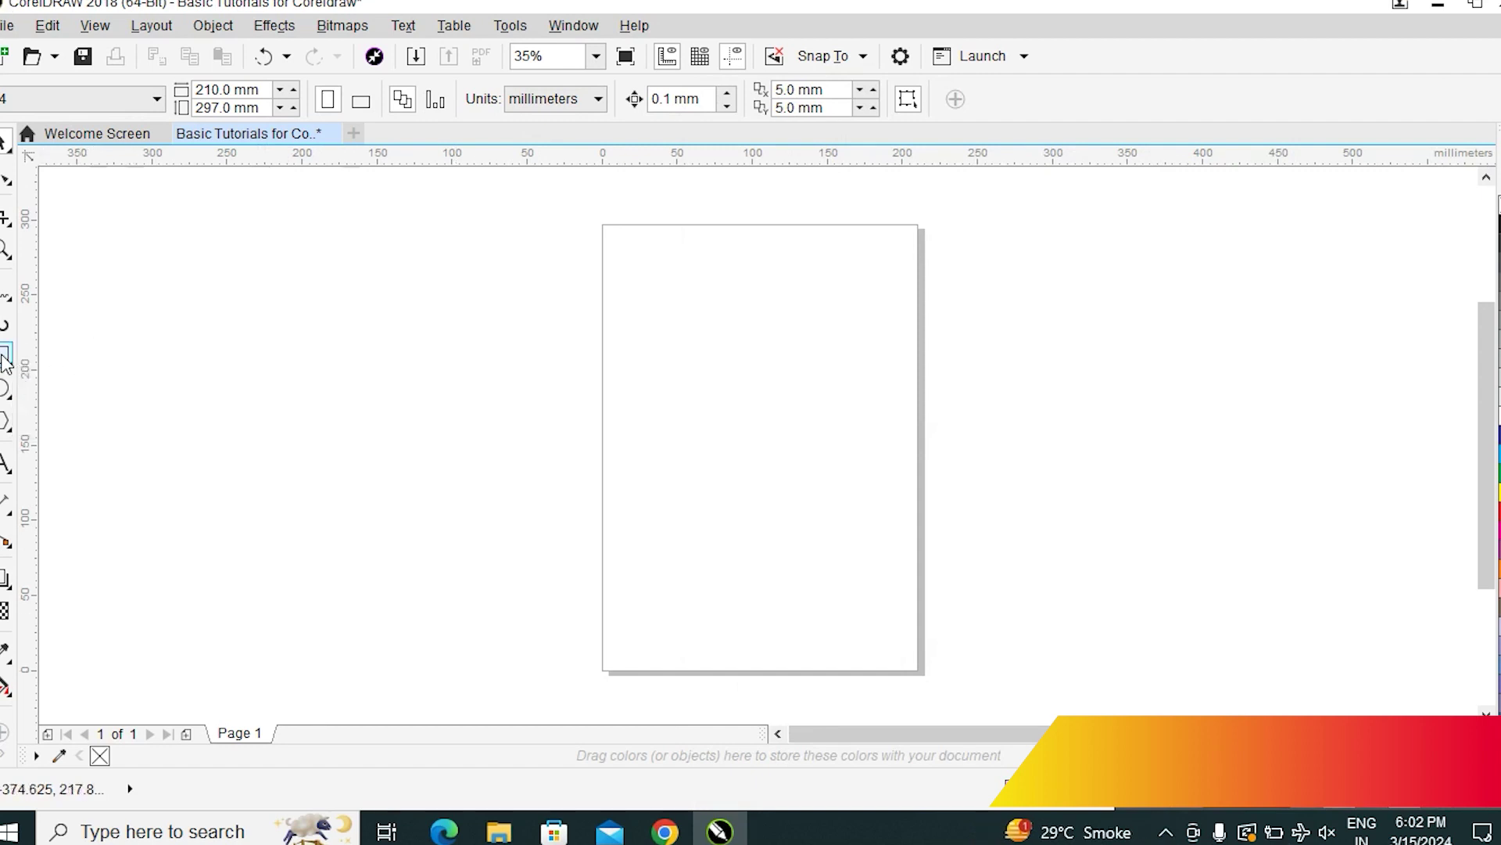
Create a 210 × 297 mm page-sized rectangle, move it around, and centre it with P
{"action": "double_click", "coordinate": [6, 361]}
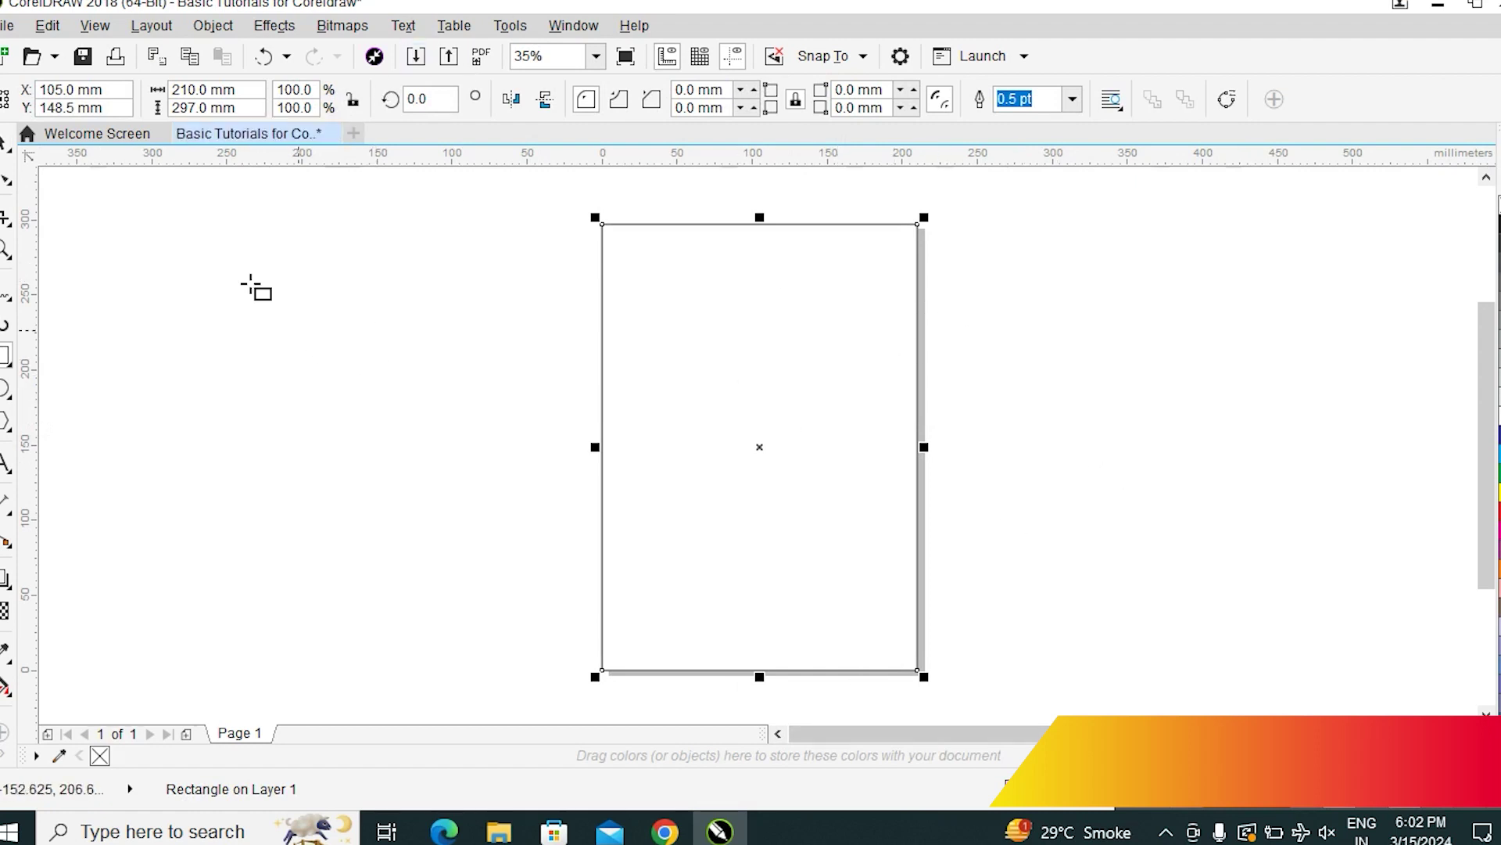
{"action": "left_click", "coordinate": [828, 379]}
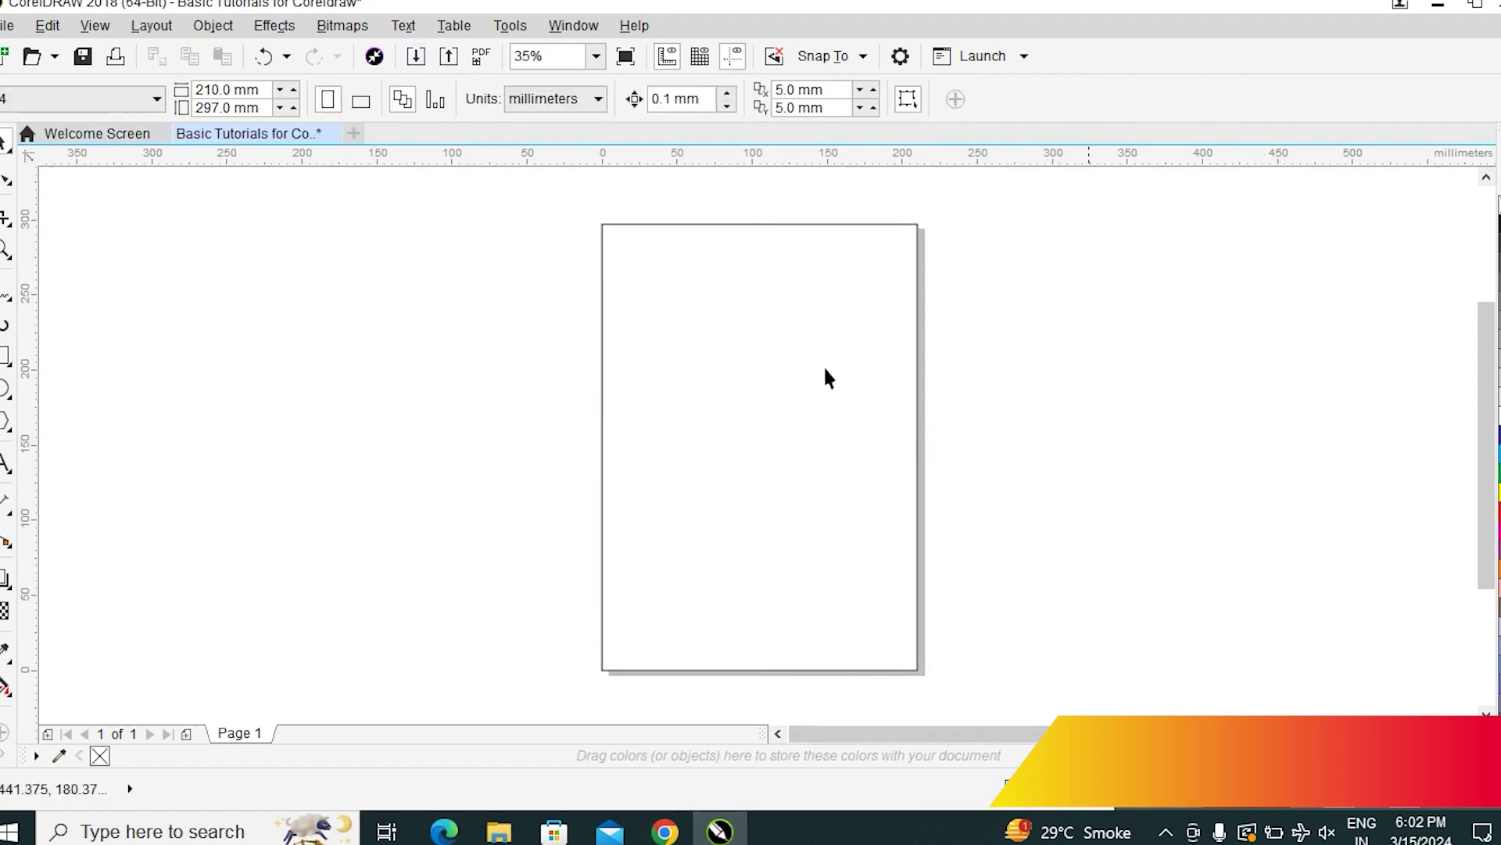
{"action": "left_click", "coordinate": [798, 446]}
{"action": "left_click_drag", "start_coordinate": [814, 480], "coordinate": [1169, 461]}
{"action": "left_click", "coordinate": [999, 493]}
{"action": "left_click", "coordinate": [1362, 458]}
{"action": "left_click", "coordinate": [1106, 474]}
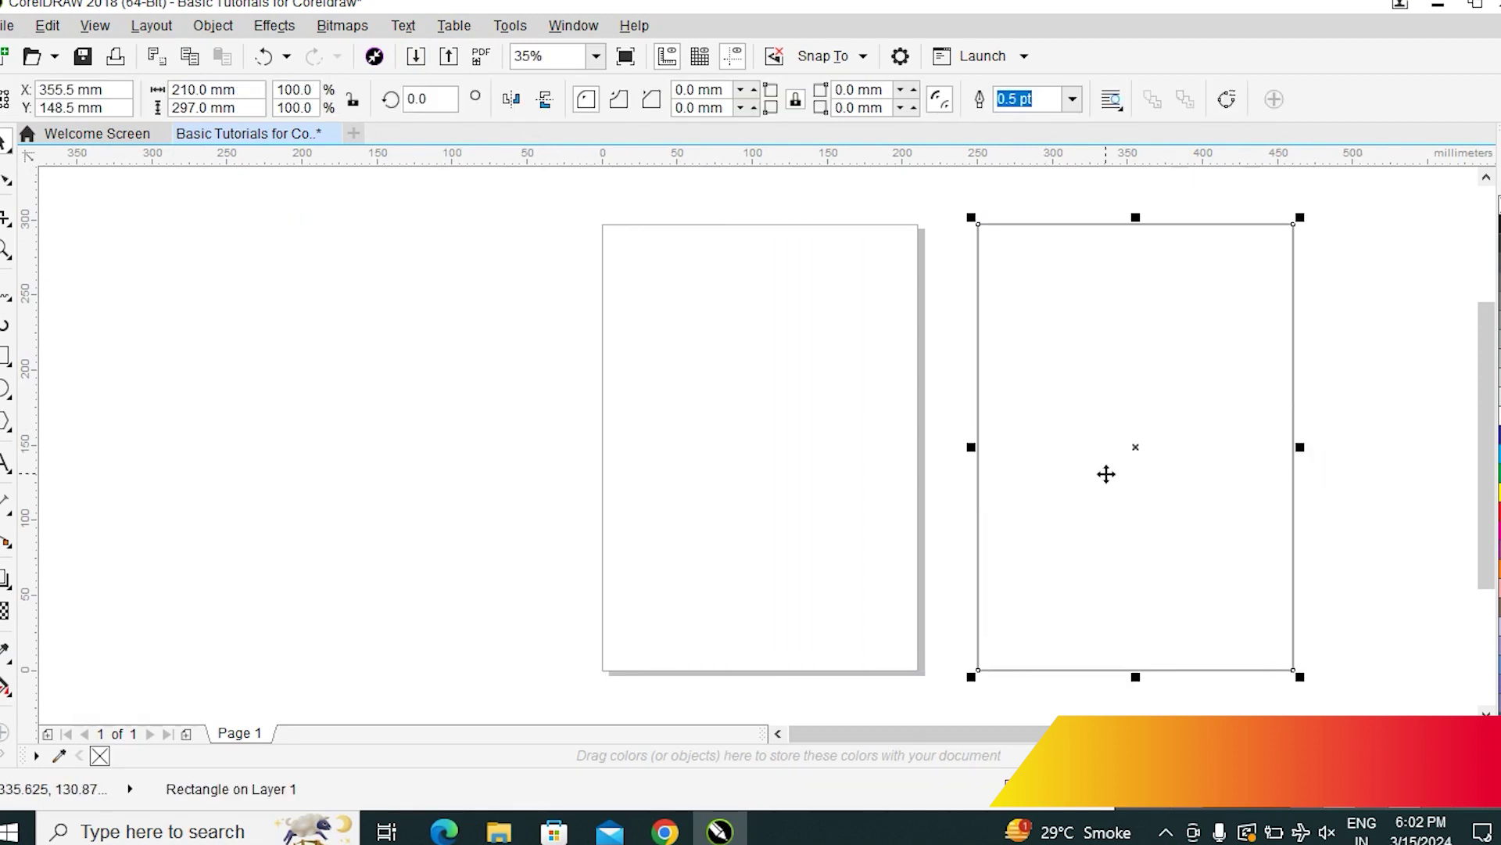
{"action": "key", "text": "p"}
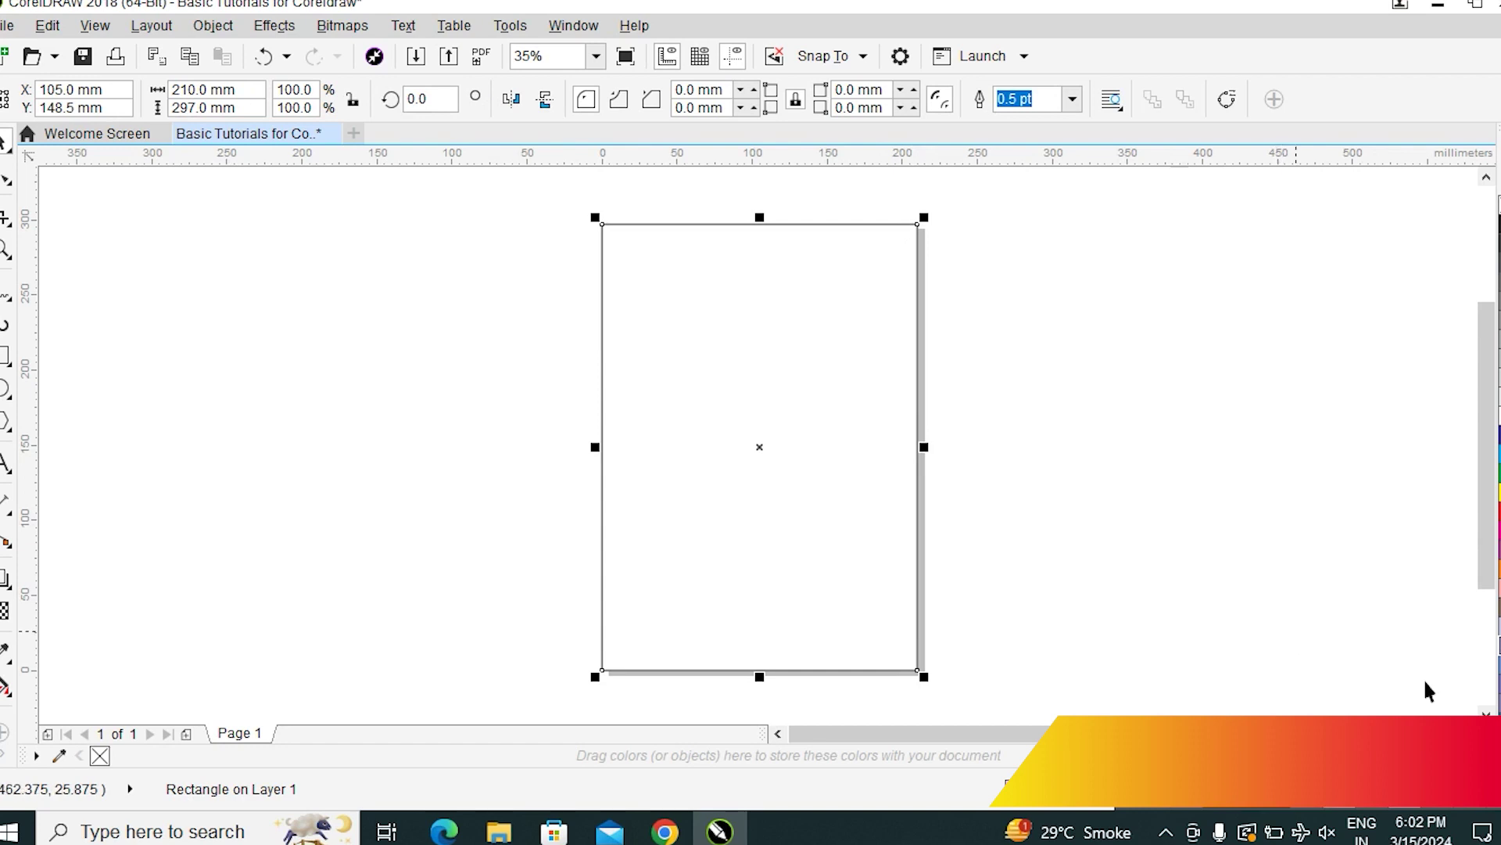
{"action": "left_click", "coordinate": [1190, 555]}
{"action": "left_click", "coordinate": [805, 452]}
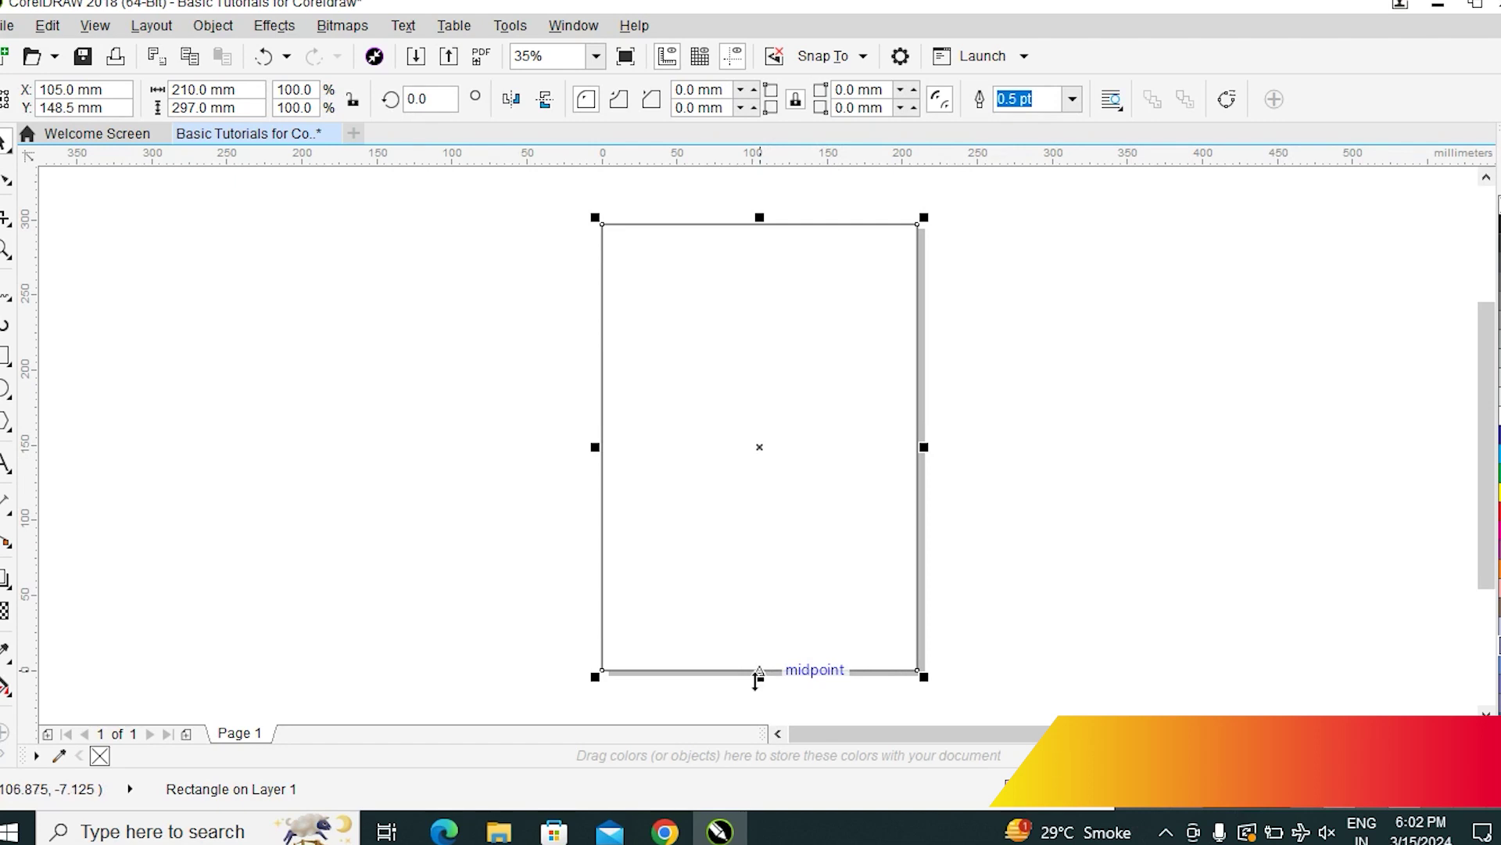
Shorten the page-wide rectangle to a 210 × 75.75 mm band centred at 105, 188.25 mm
{"action": "left_click_drag", "start_coordinate": [760, 216], "coordinate": [760, 323]}
{"action": "left_click_drag", "start_coordinate": [758, 672], "coordinate": [786, 448]}
{"action": "left_click", "coordinate": [1159, 429]}
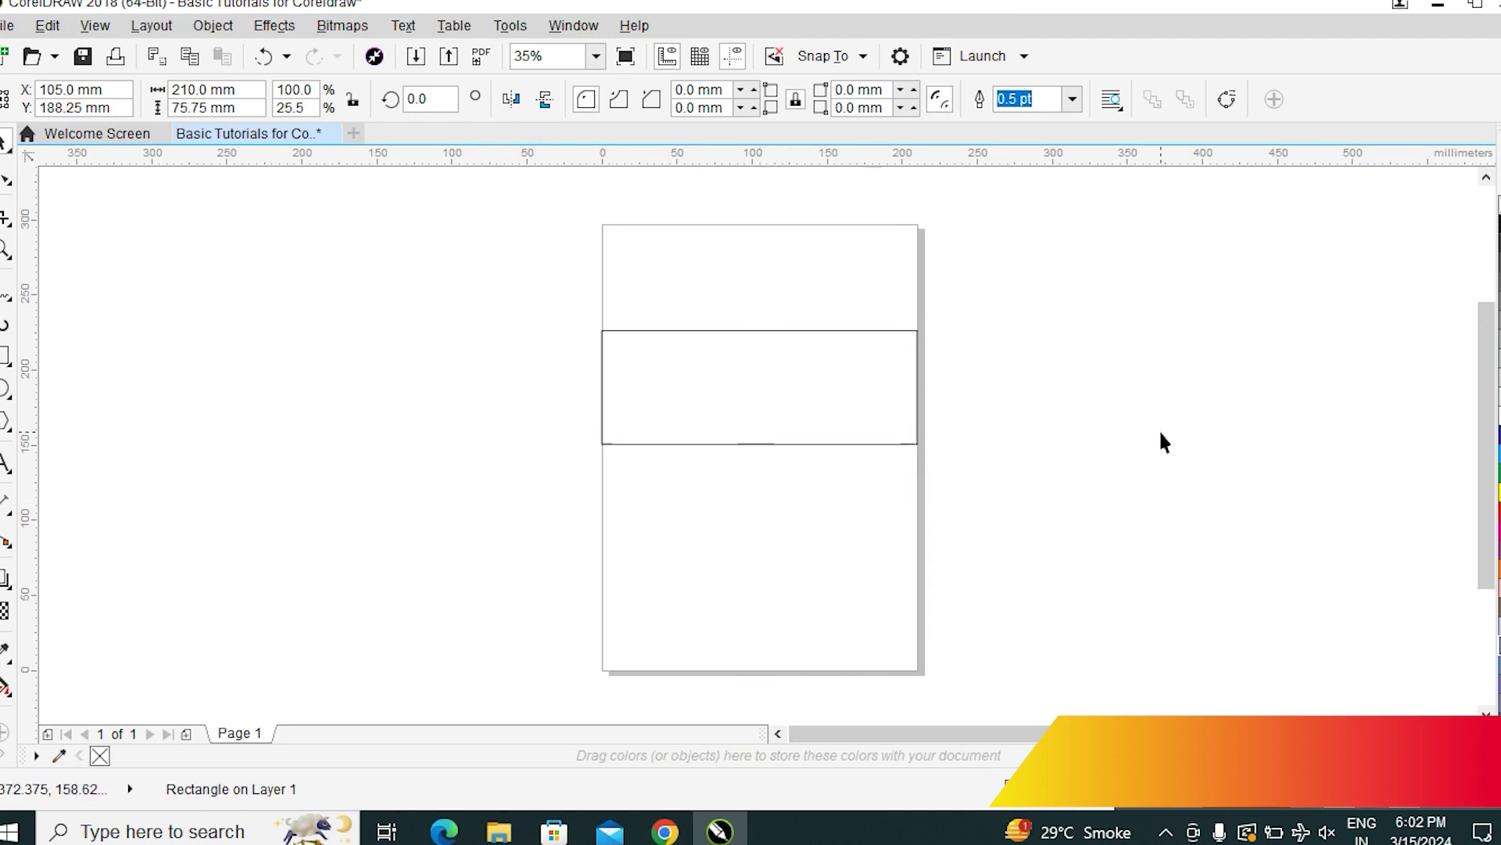
{"action": "left_click", "coordinate": [755, 401]}
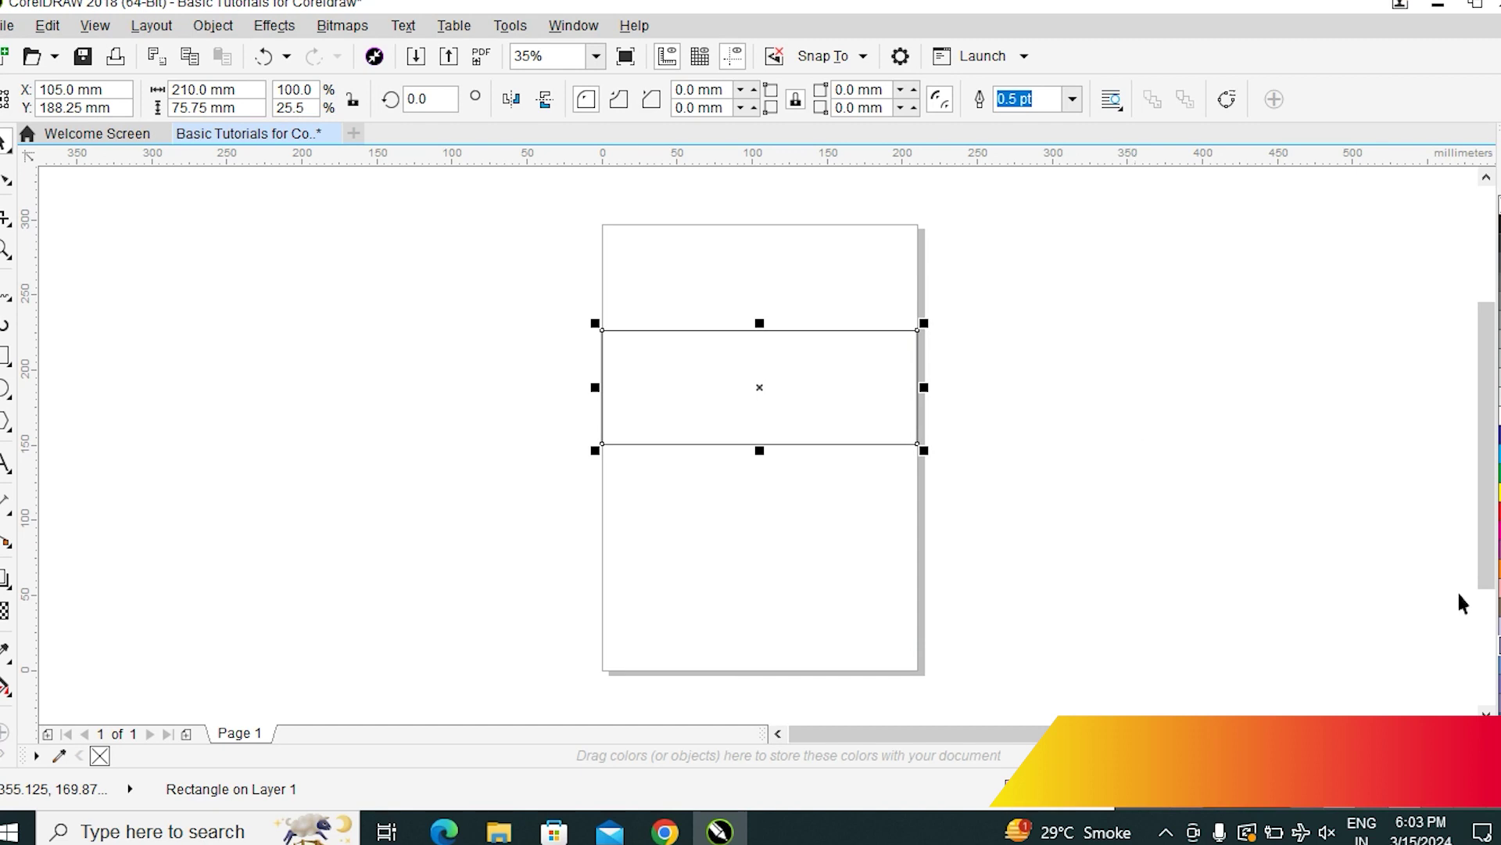
{"action": "left_click", "coordinate": [1075, 366]}
{"action": "left_click", "coordinate": [778, 443]}
{"action": "left_click", "coordinate": [1020, 448]}
{"action": "left_click", "coordinate": [814, 406]}
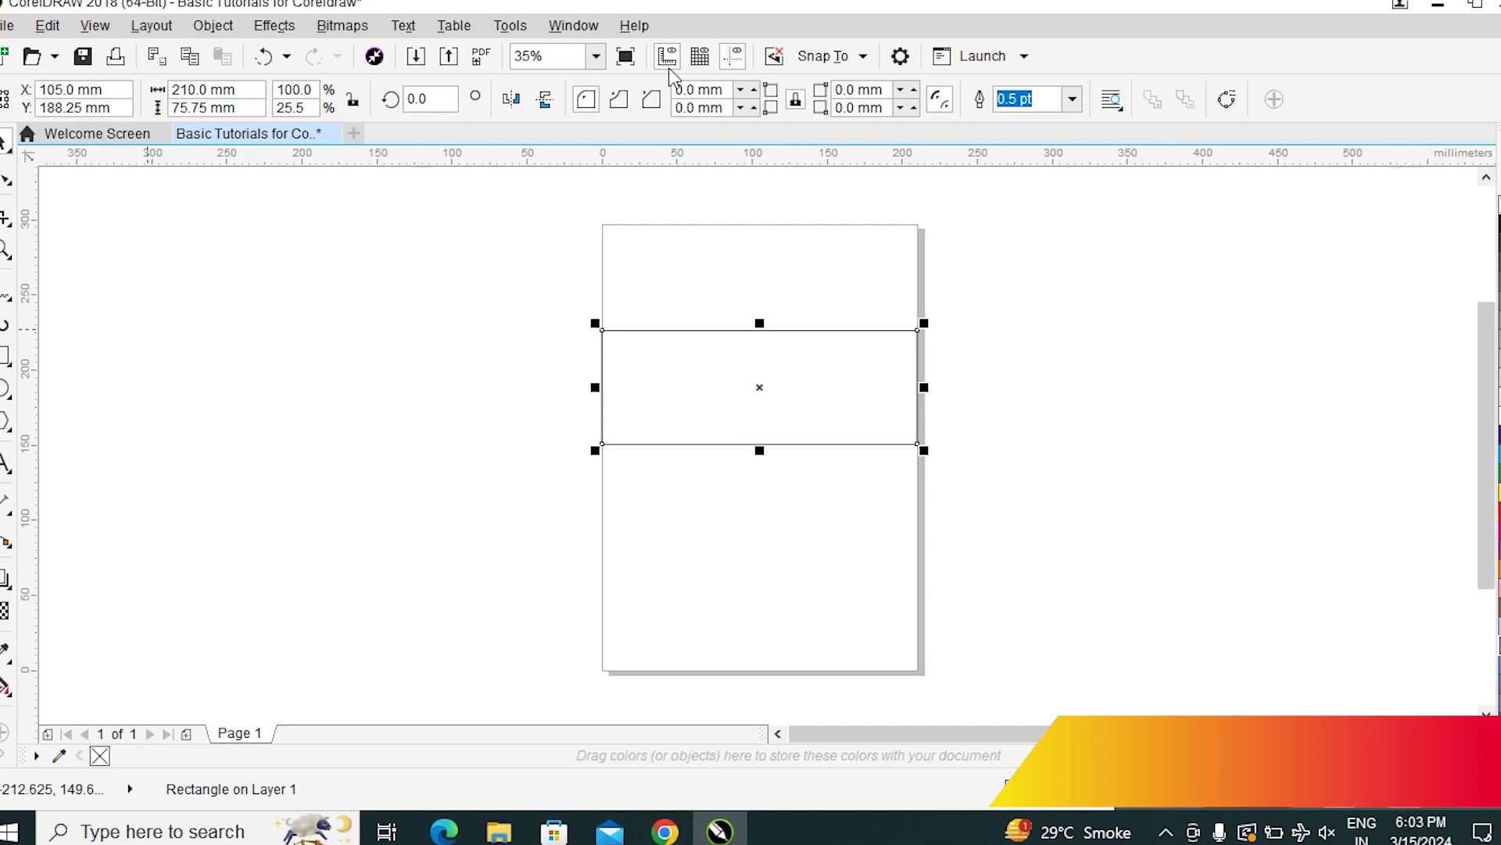
{"action": "left_click", "coordinate": [1055, 485]}
{"action": "left_click", "coordinate": [727, 392]}
{"action": "left_click", "coordinate": [1123, 376]}
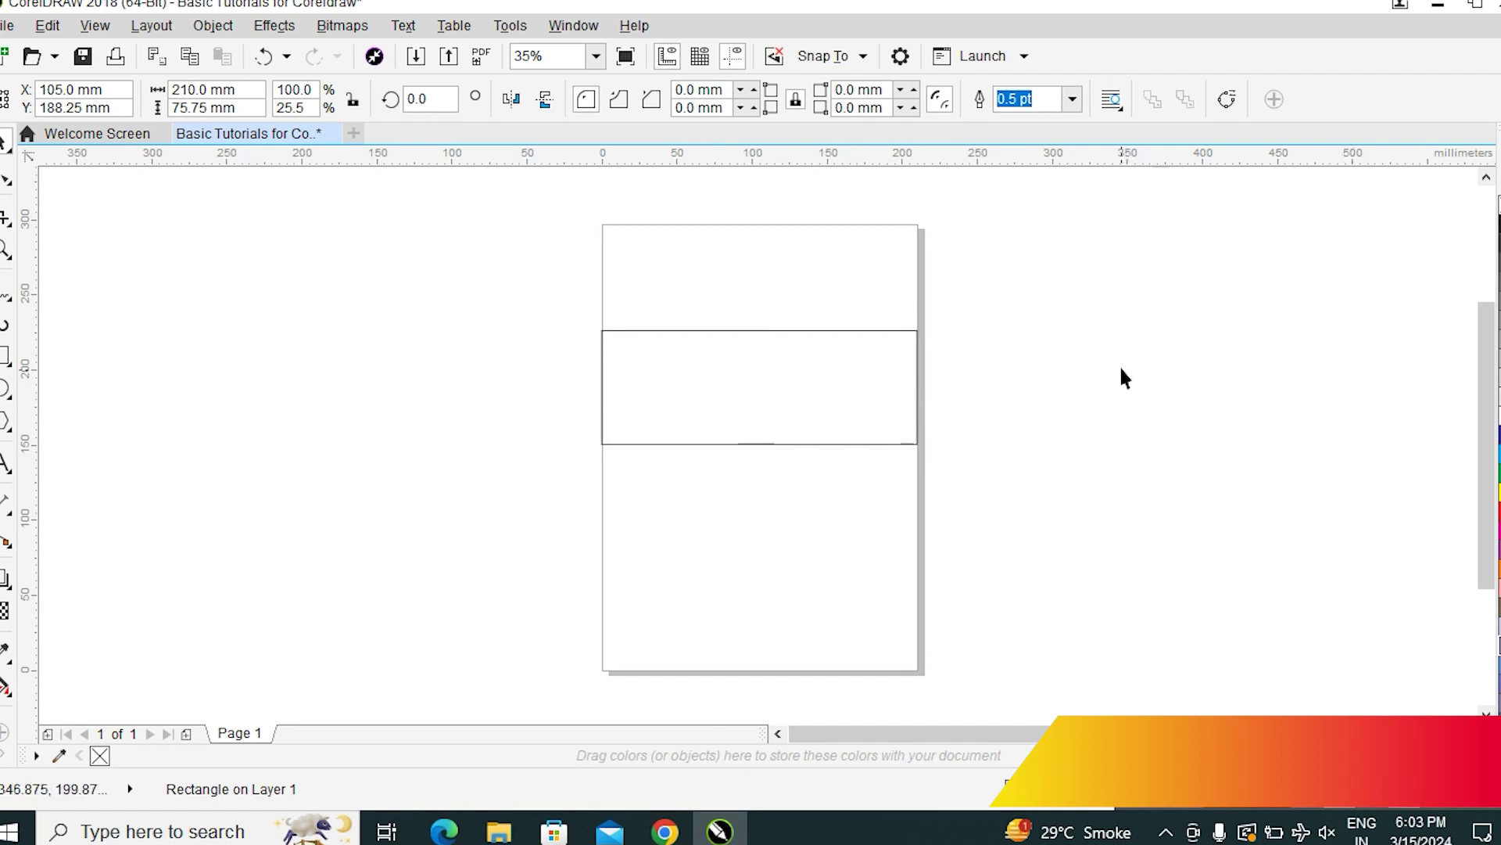
Reselect the band, nudge it lower on the page, then undo that move
{"action": "left_click", "coordinate": [761, 385]}
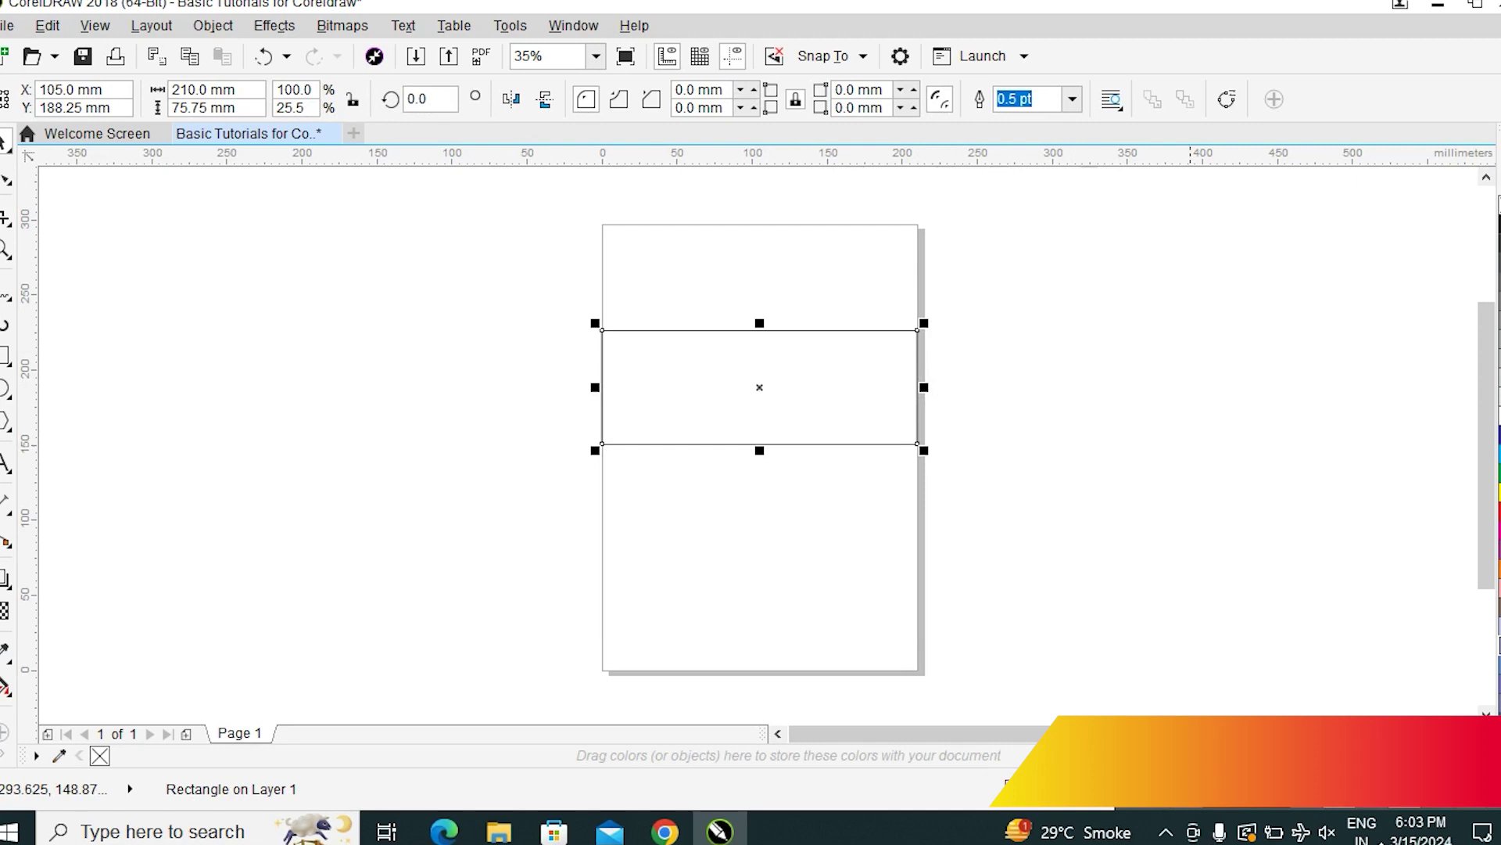
{"action": "left_click", "coordinate": [1115, 403]}
{"action": "left_click", "coordinate": [726, 371]}
{"action": "left_click", "coordinate": [1085, 540]}
{"action": "left_click", "coordinate": [711, 406]}
{"action": "left_click", "coordinate": [1178, 429]}
{"action": "left_click", "coordinate": [764, 382]}
{"action": "left_click_drag", "start_coordinate": [764, 382], "coordinate": [764, 421]}
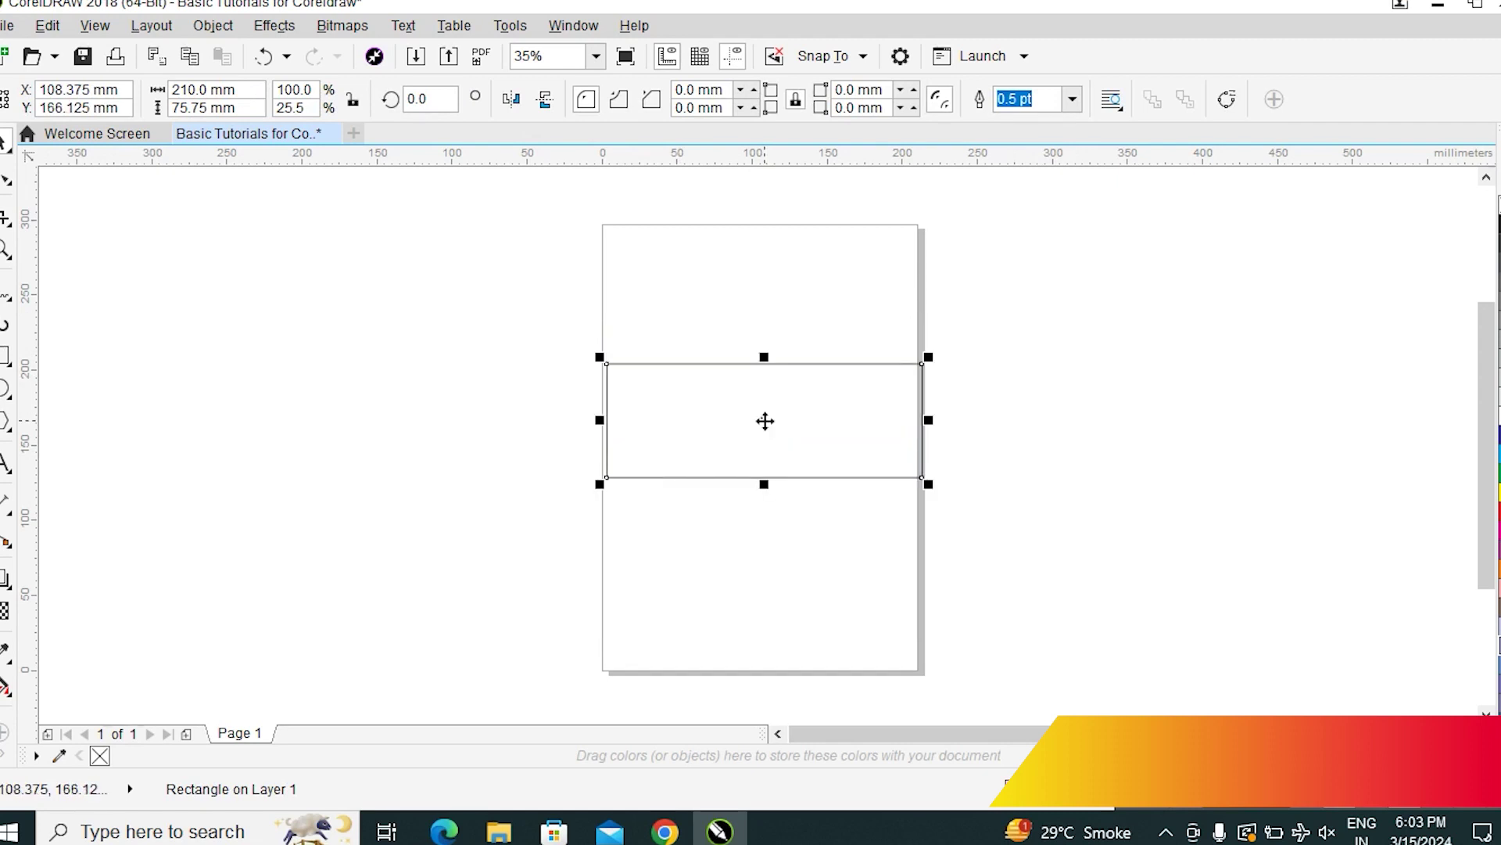
{"action": "key", "text": "ctrl+z"}
Move the band down and right, add a guideline along its bottom edge, then undo
{"action": "left_click", "coordinate": [1029, 395]}
{"action": "left_click_drag", "start_coordinate": [775, 404], "coordinate": [781, 455]}
{"action": "left_click", "coordinate": [932, 419]}
{"action": "left_click_drag", "start_coordinate": [932, 419], "coordinate": [1159, 529]}
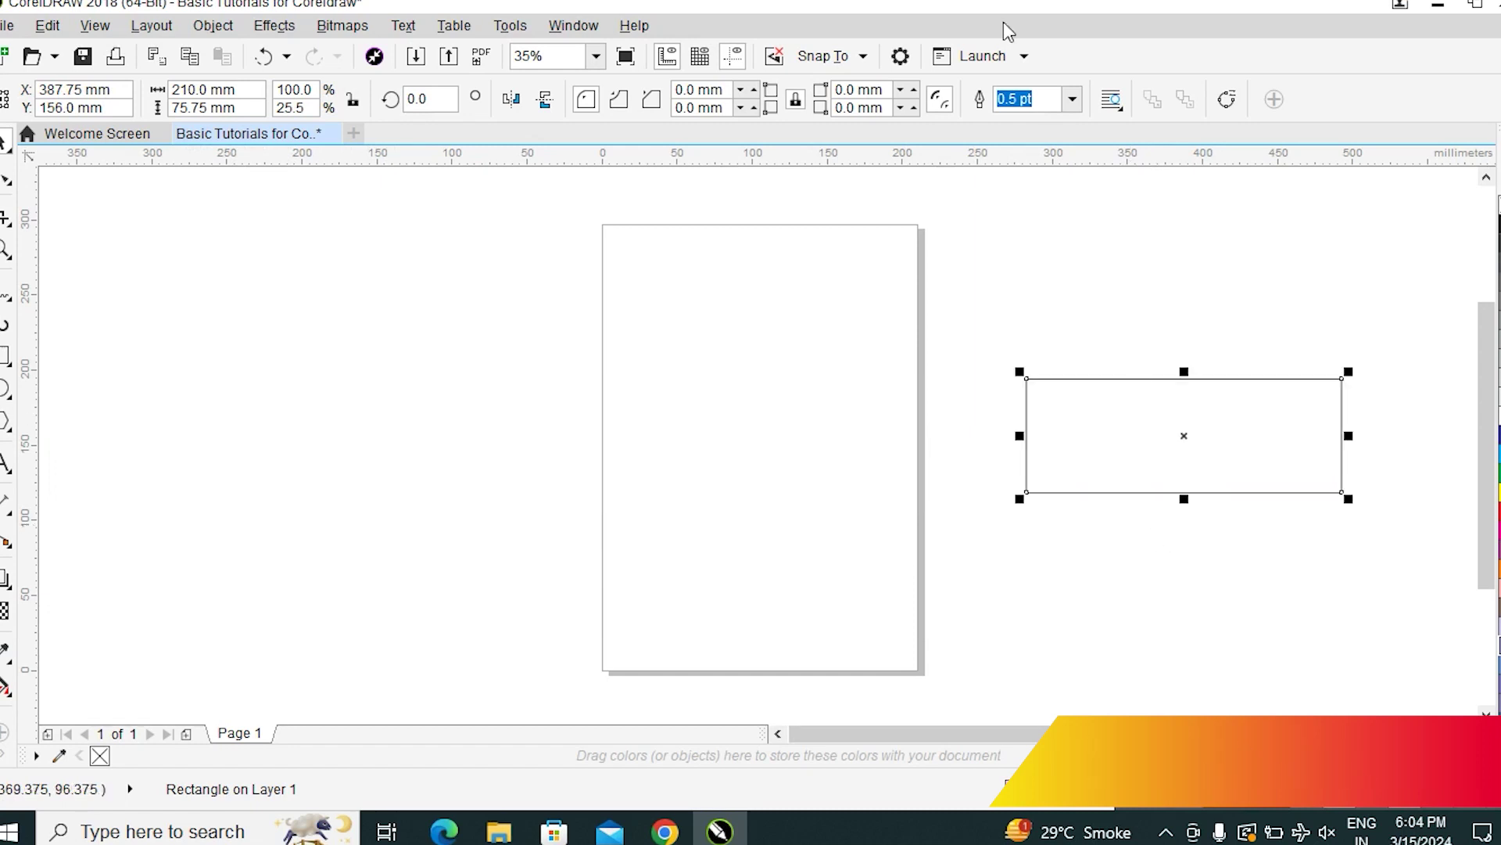
{"action": "mouse_move", "coordinate": [1087, 493]}
{"action": "left_mouse_down"}
{"action": "mouse_move", "coordinate": [1085, 560]}
{"action": "mouse_move", "coordinate": [1090, 494]}
{"action": "left_mouse_up"}
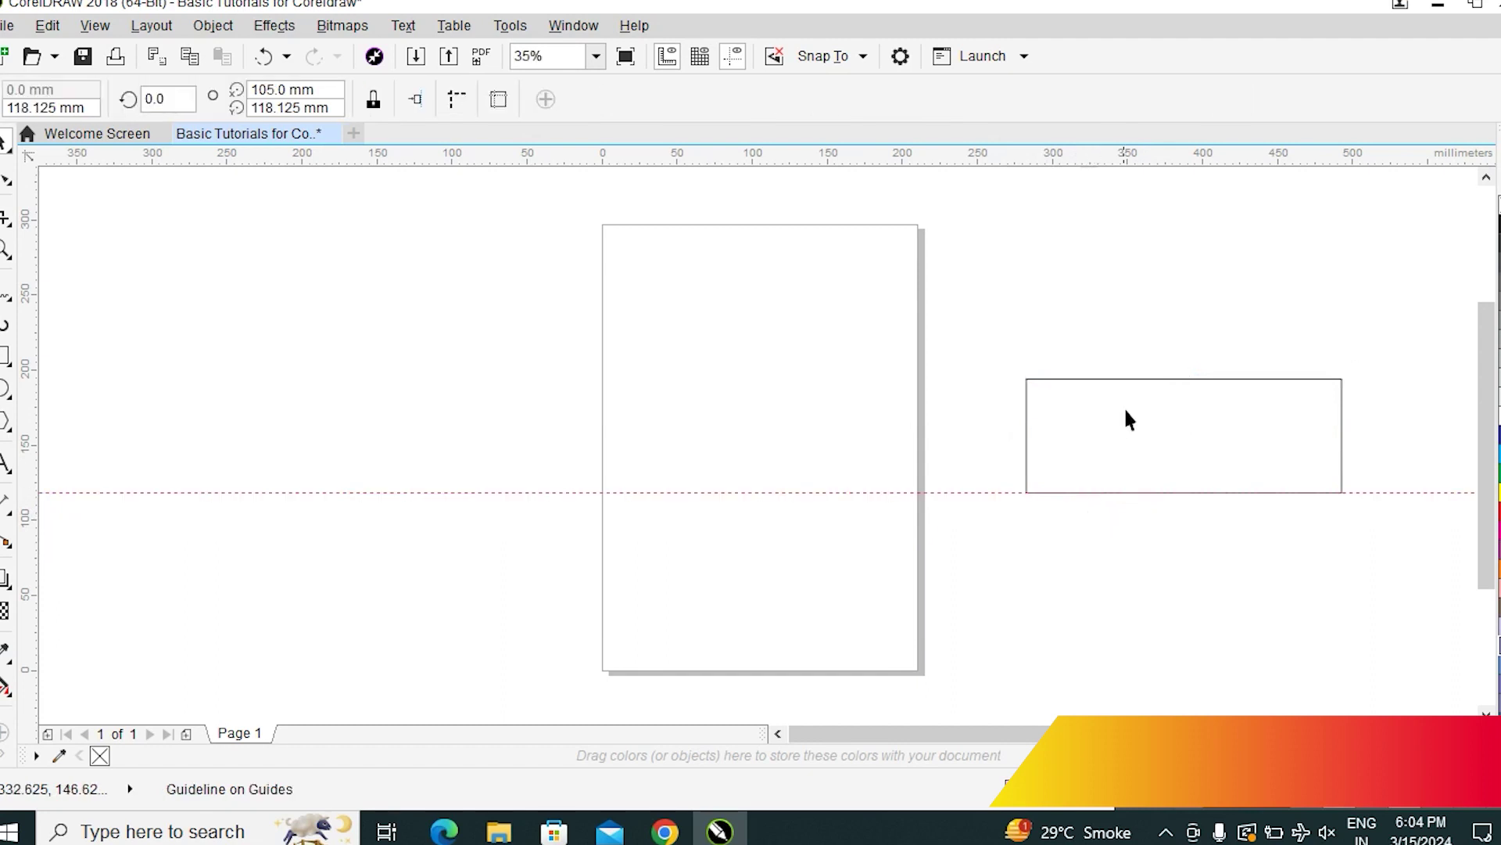
{"action": "left_click_drag", "start_coordinate": [1122, 408], "coordinate": [1127, 444]}
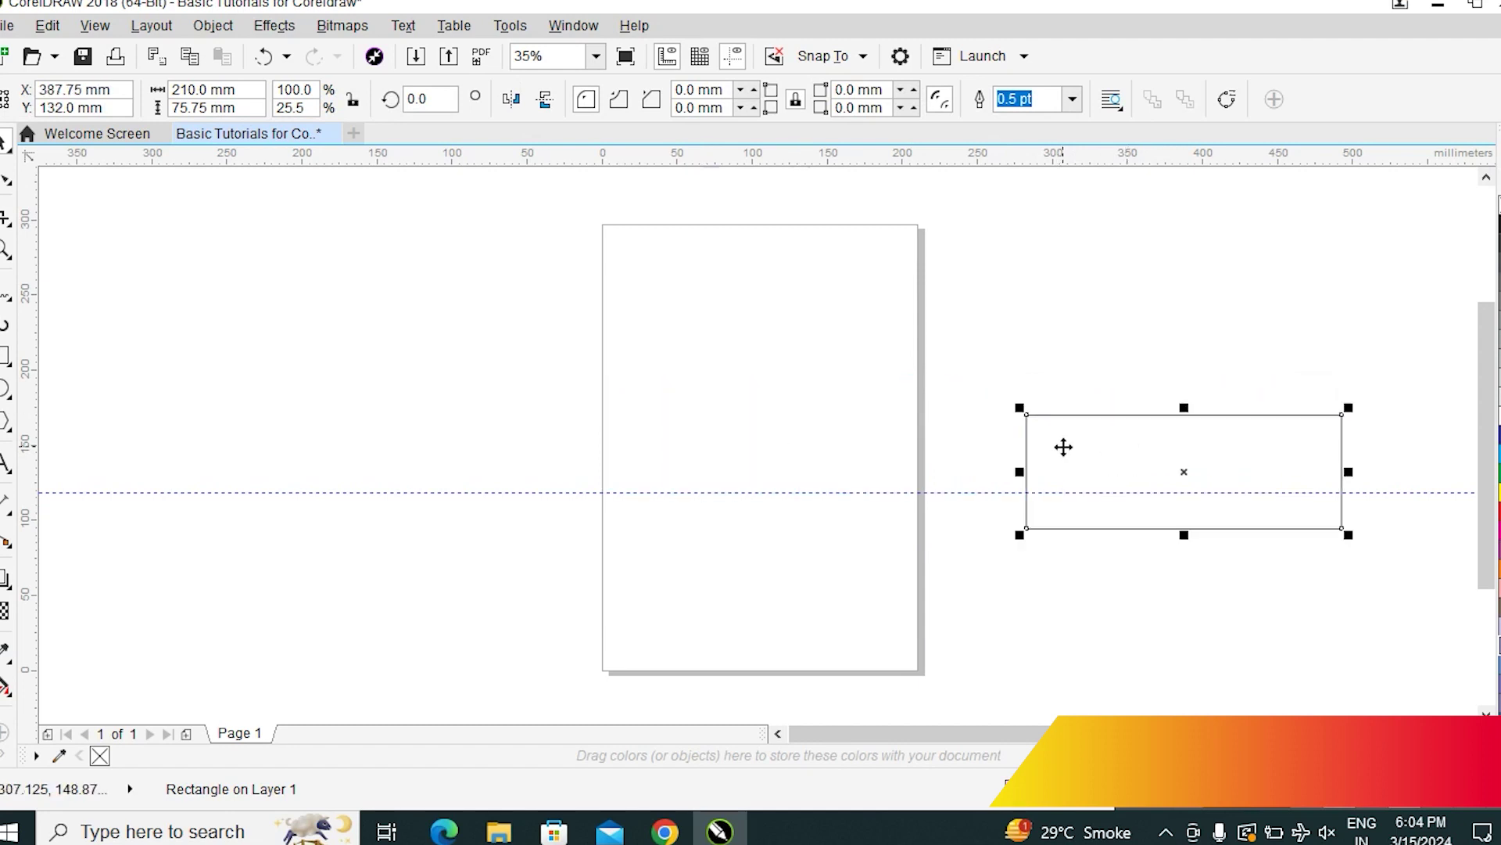
{"action": "key", "text": "ctrl+z"}
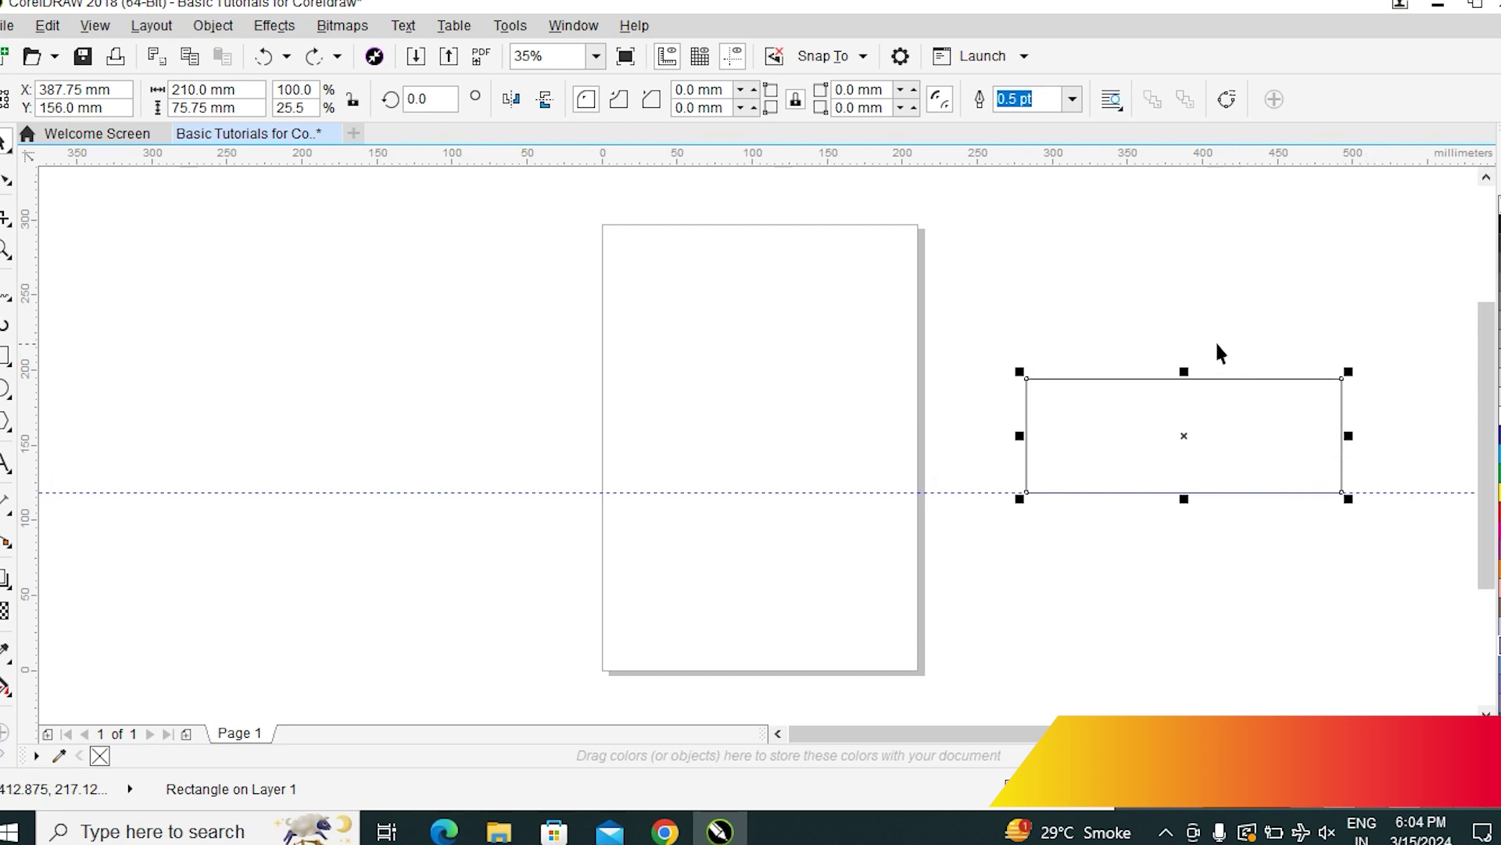
Drag the band onto the page's right edge, placing it at 176.25, 170.25 mm
{"action": "left_click", "coordinate": [1155, 259]}
{"action": "left_click", "coordinate": [1243, 405]}
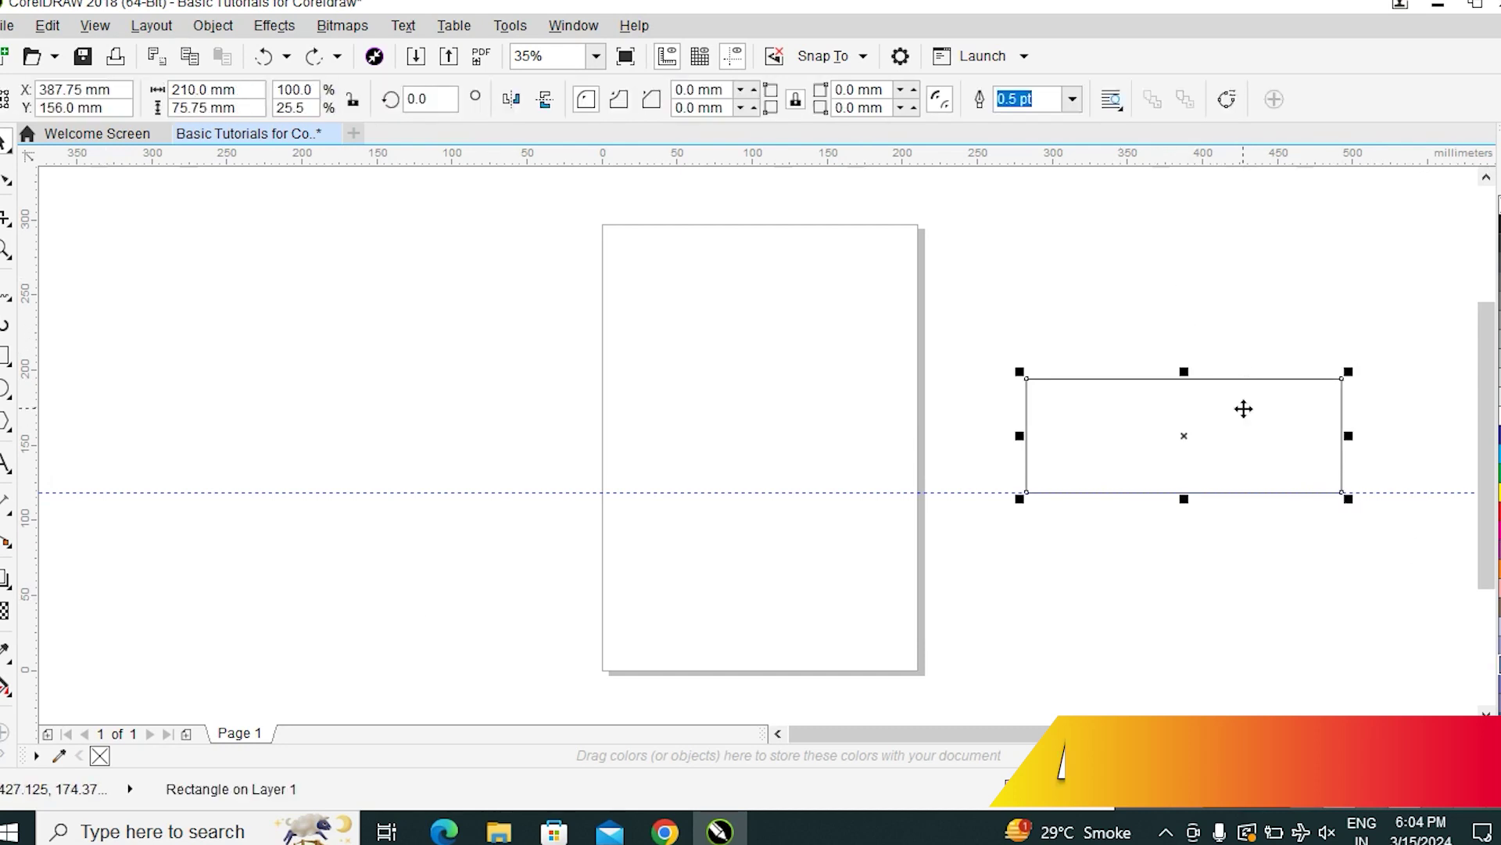
{"action": "left_click", "coordinate": [1189, 268]}
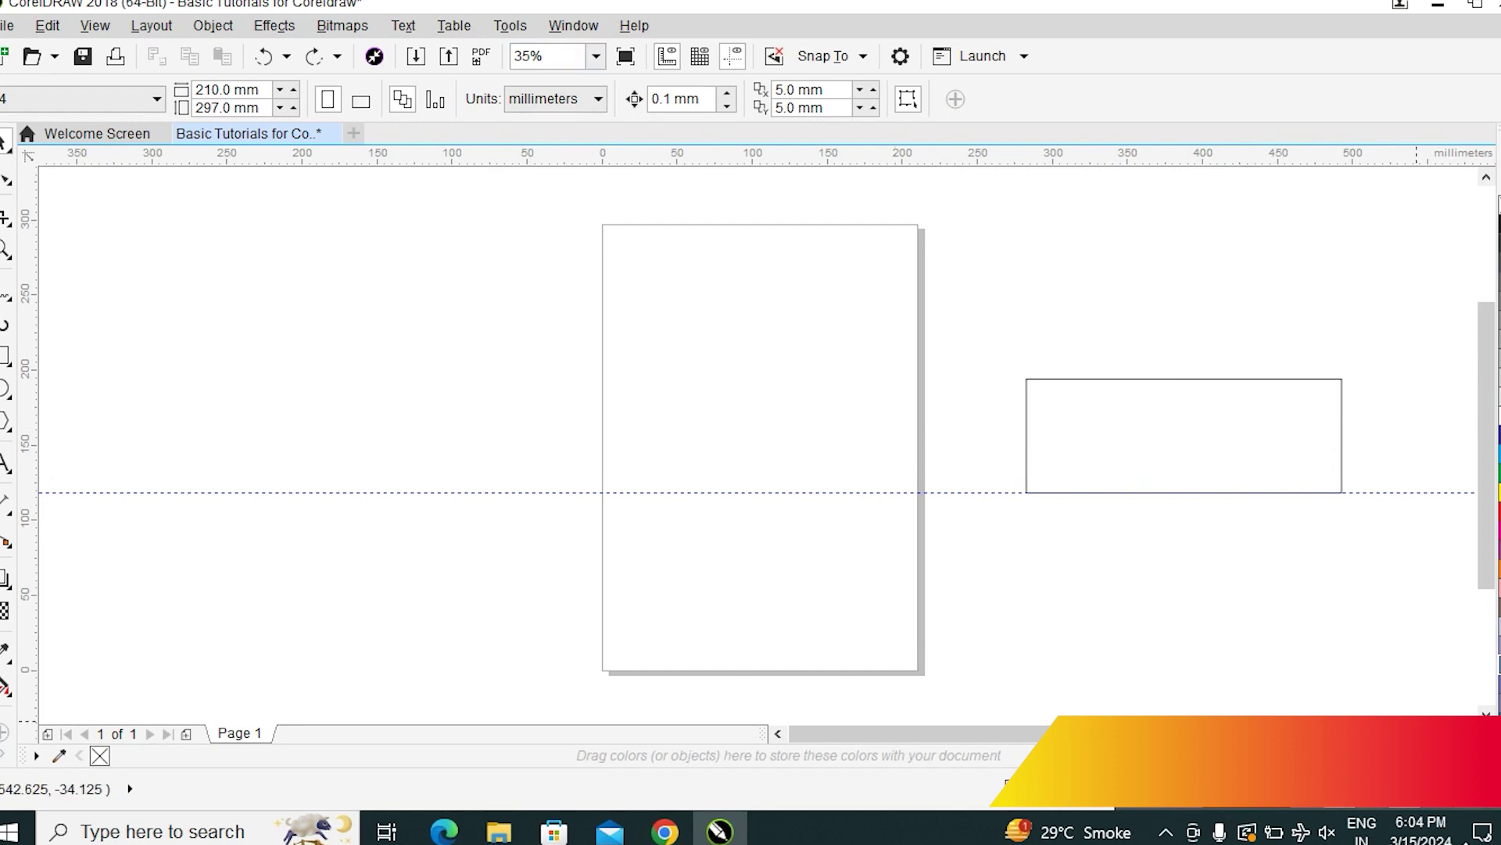
{"action": "left_click", "coordinate": [1190, 424]}
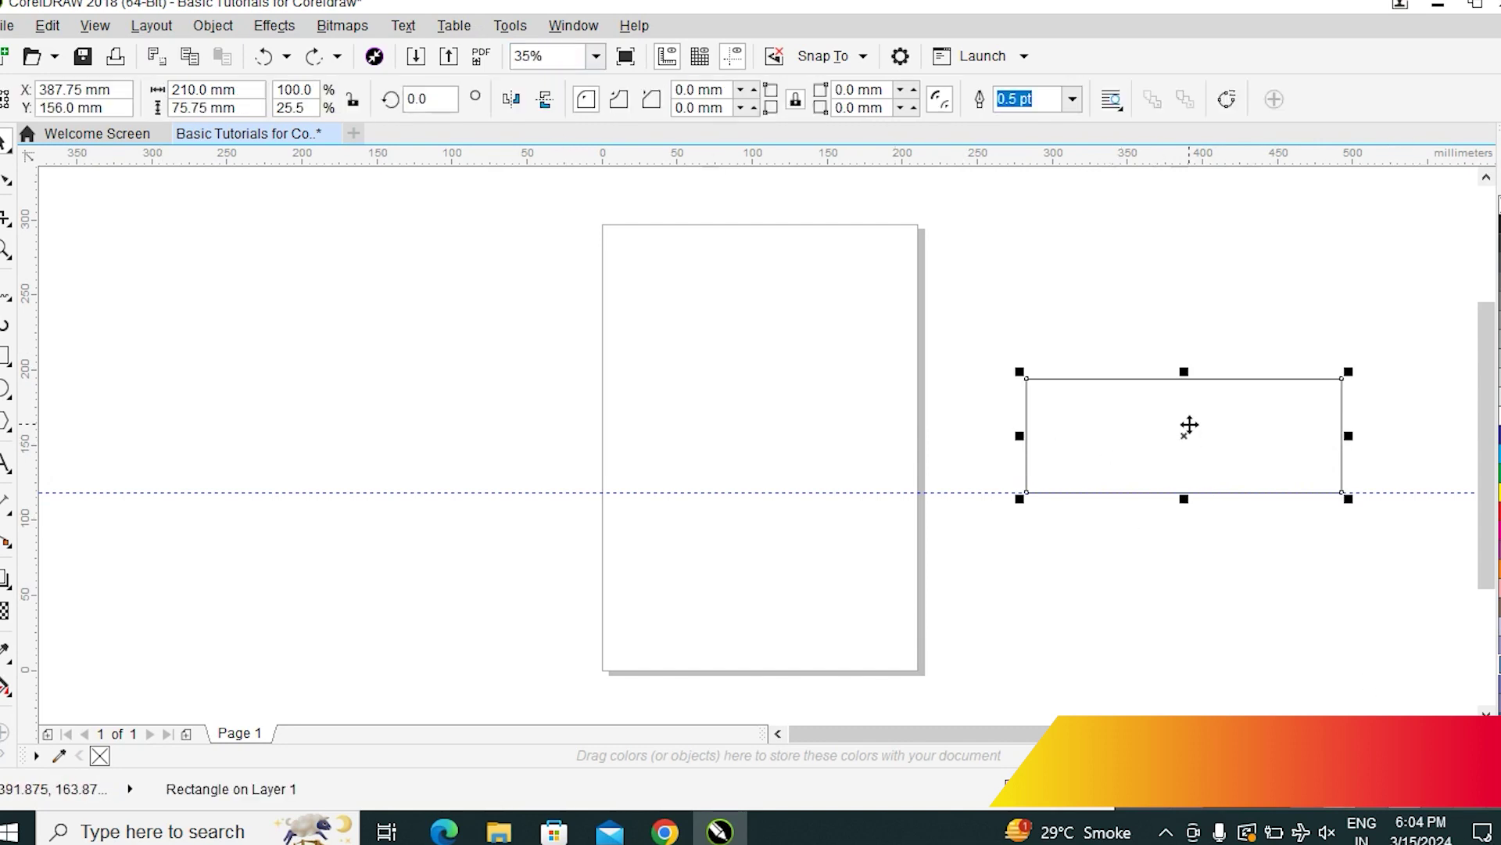
{"action": "left_click_drag", "start_coordinate": [1189, 424], "coordinate": [872, 402]}
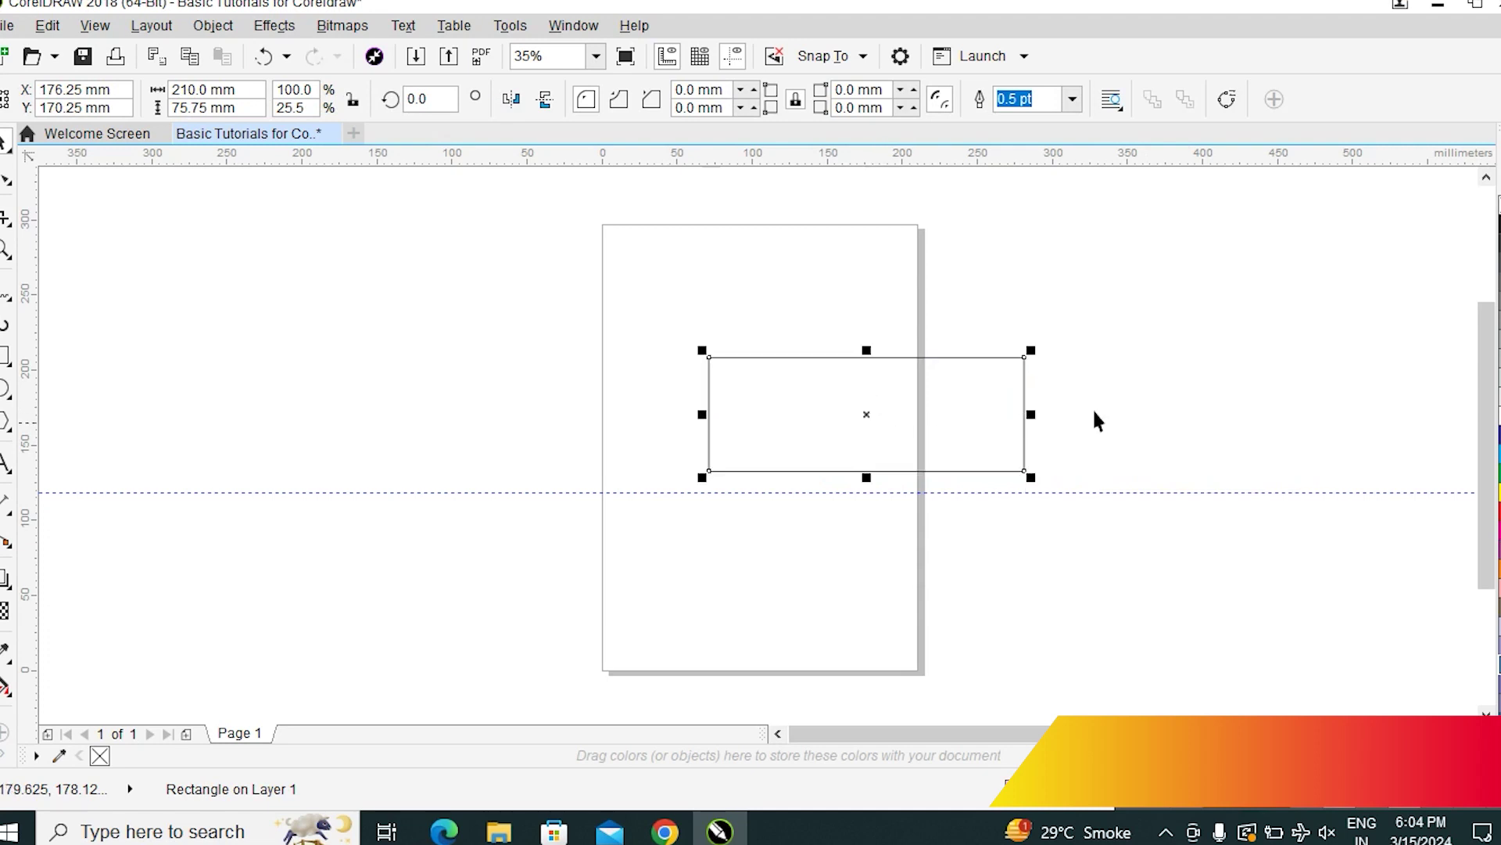
Delete the rectangle and hide the Toolbox via Window > Toolbars
{"action": "key", "text": "Delete"}
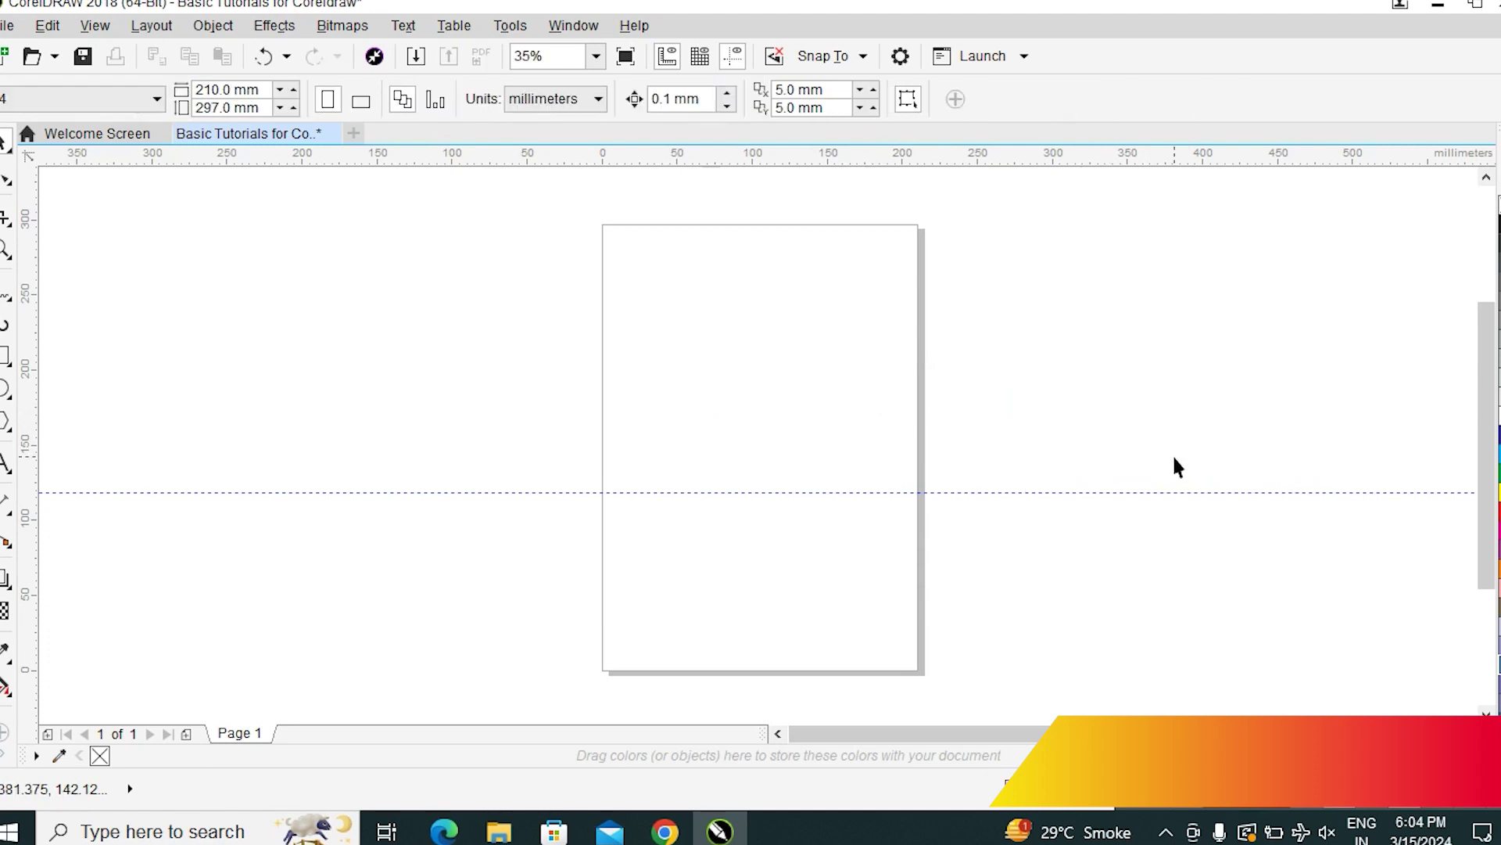
{"action": "left_click", "coordinate": [570, 27]}
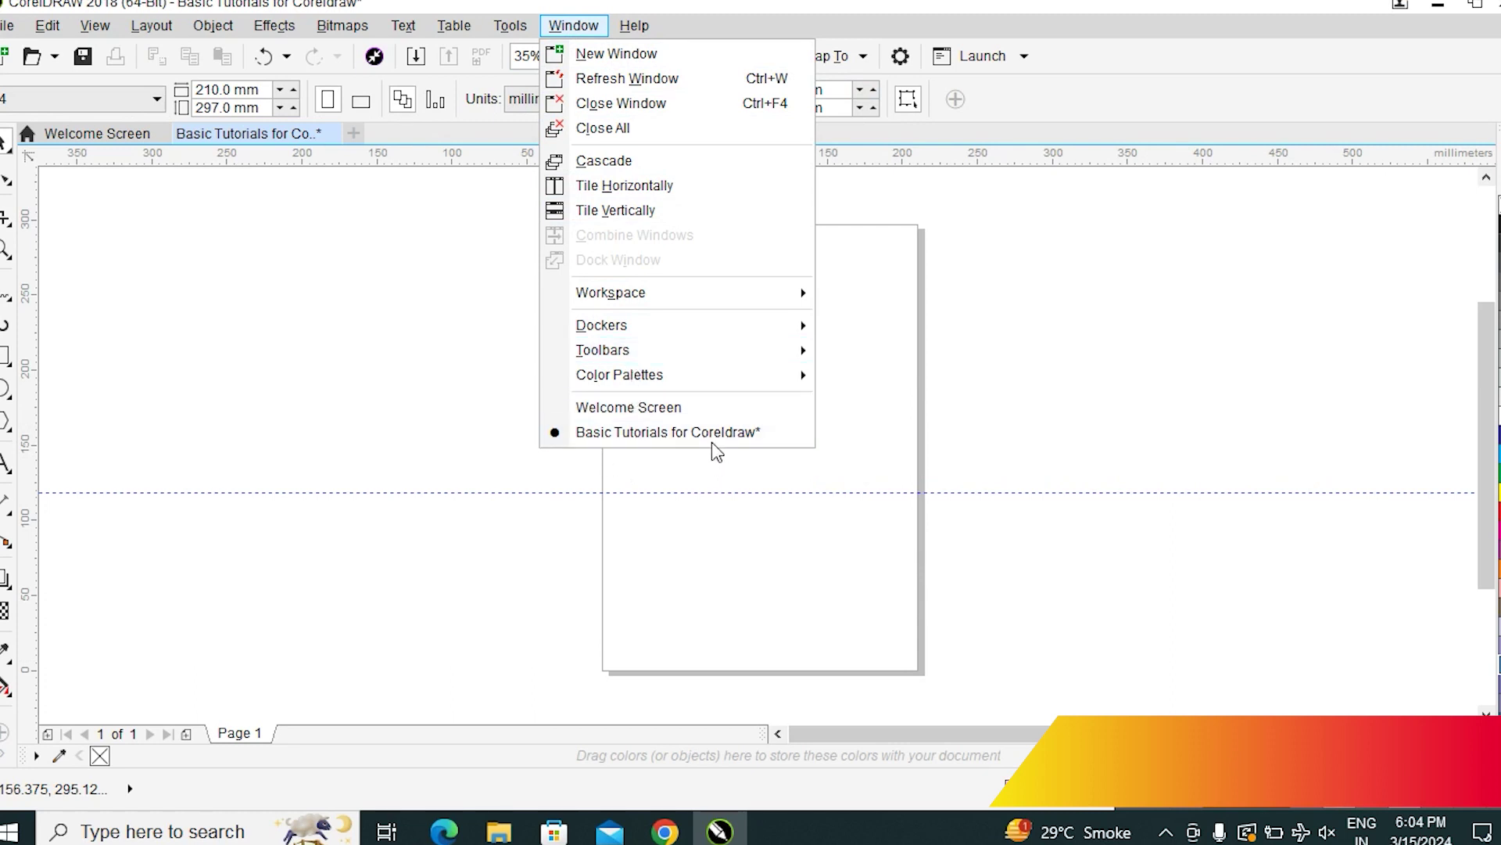
{"action": "mouse_move", "coordinate": [691, 347]}
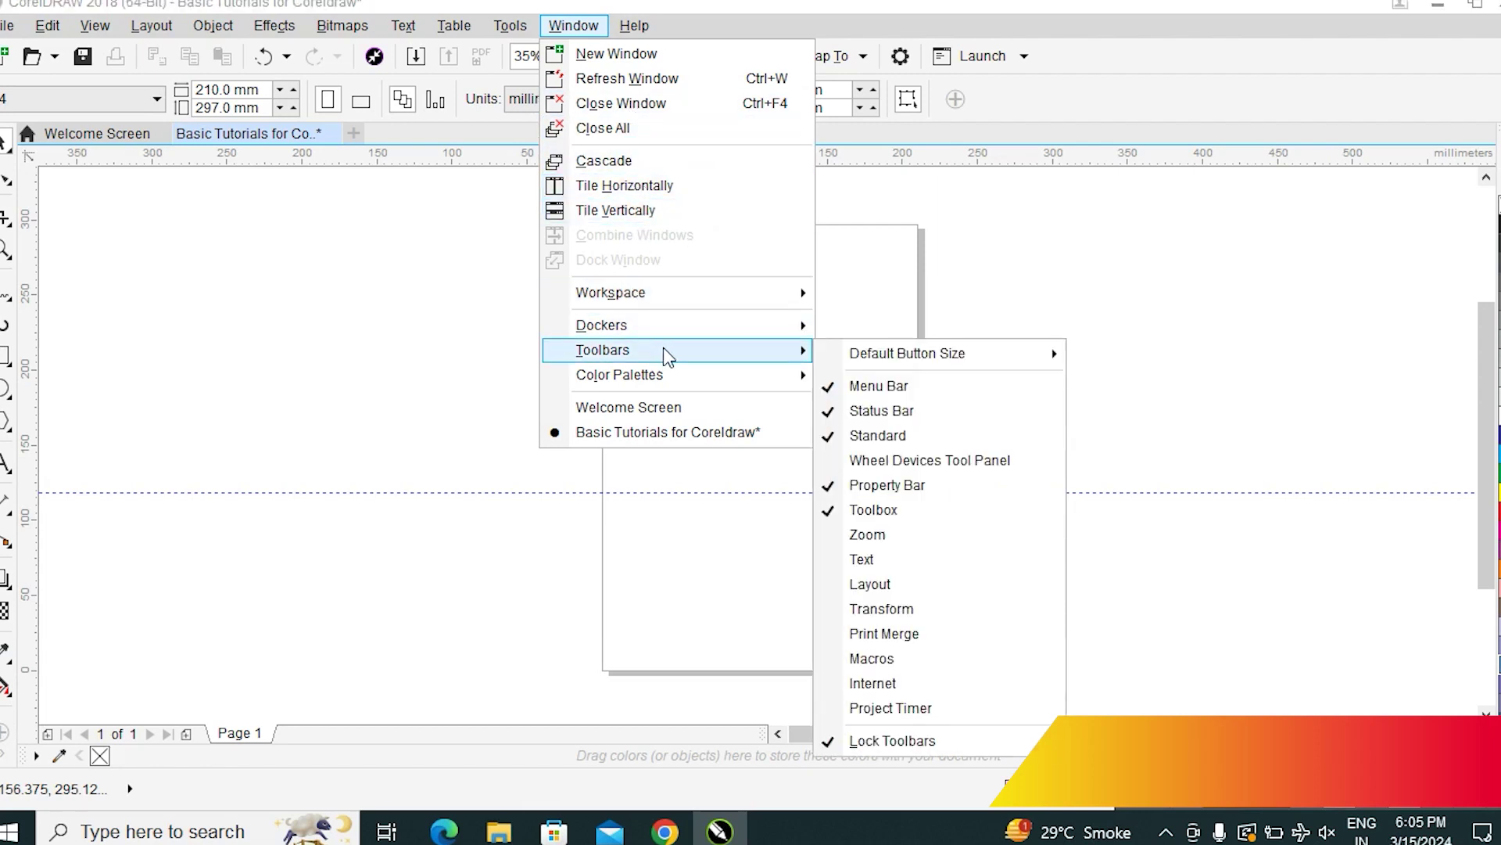
{"action": "left_click", "coordinate": [881, 510]}
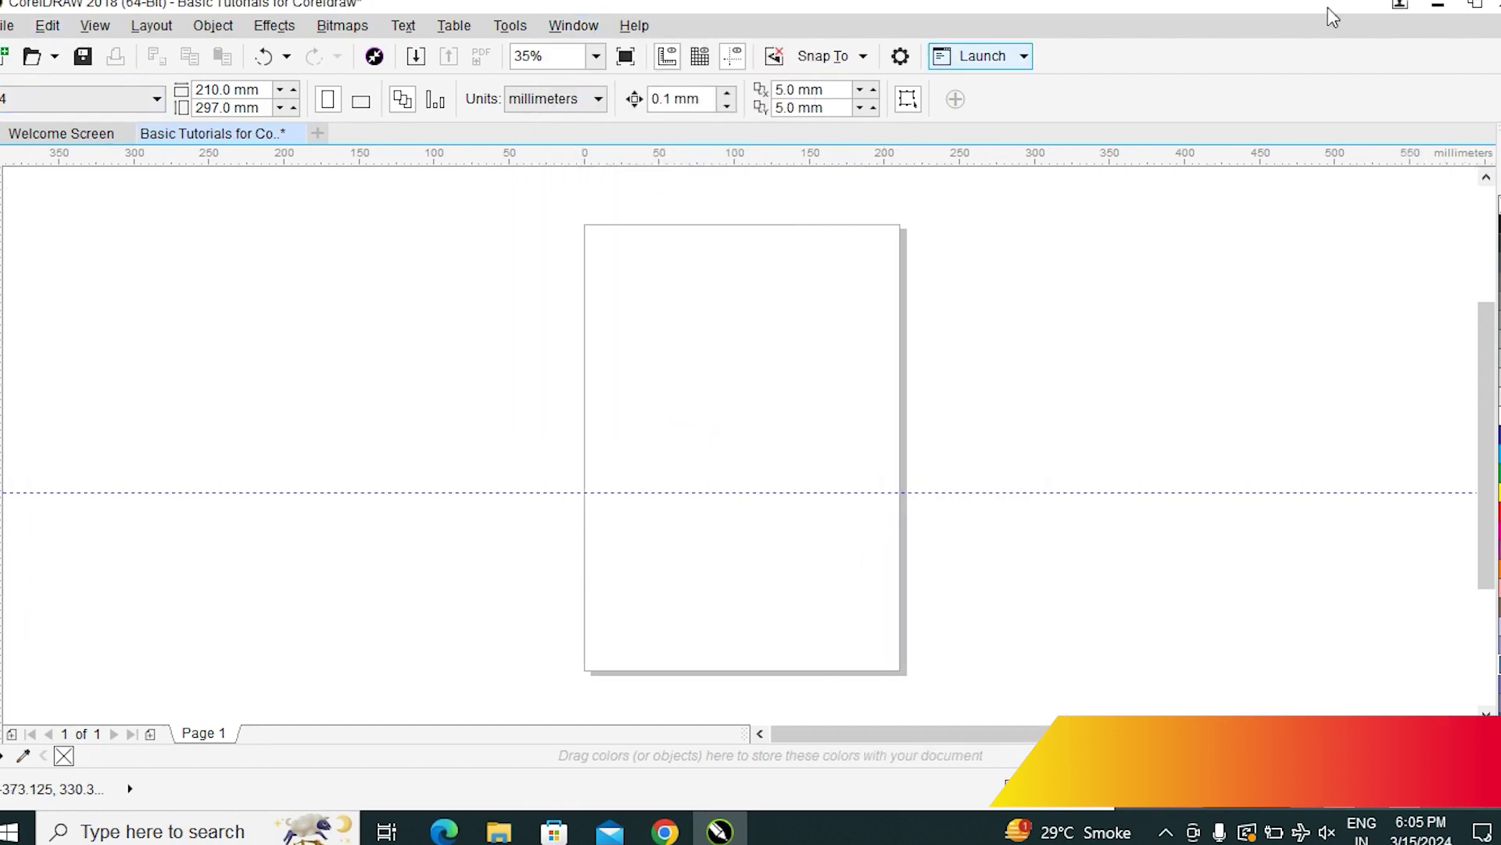
Restore the Toolbox from the toolbar right-click list
{"action": "right_click", "coordinate": [1024, 98]}
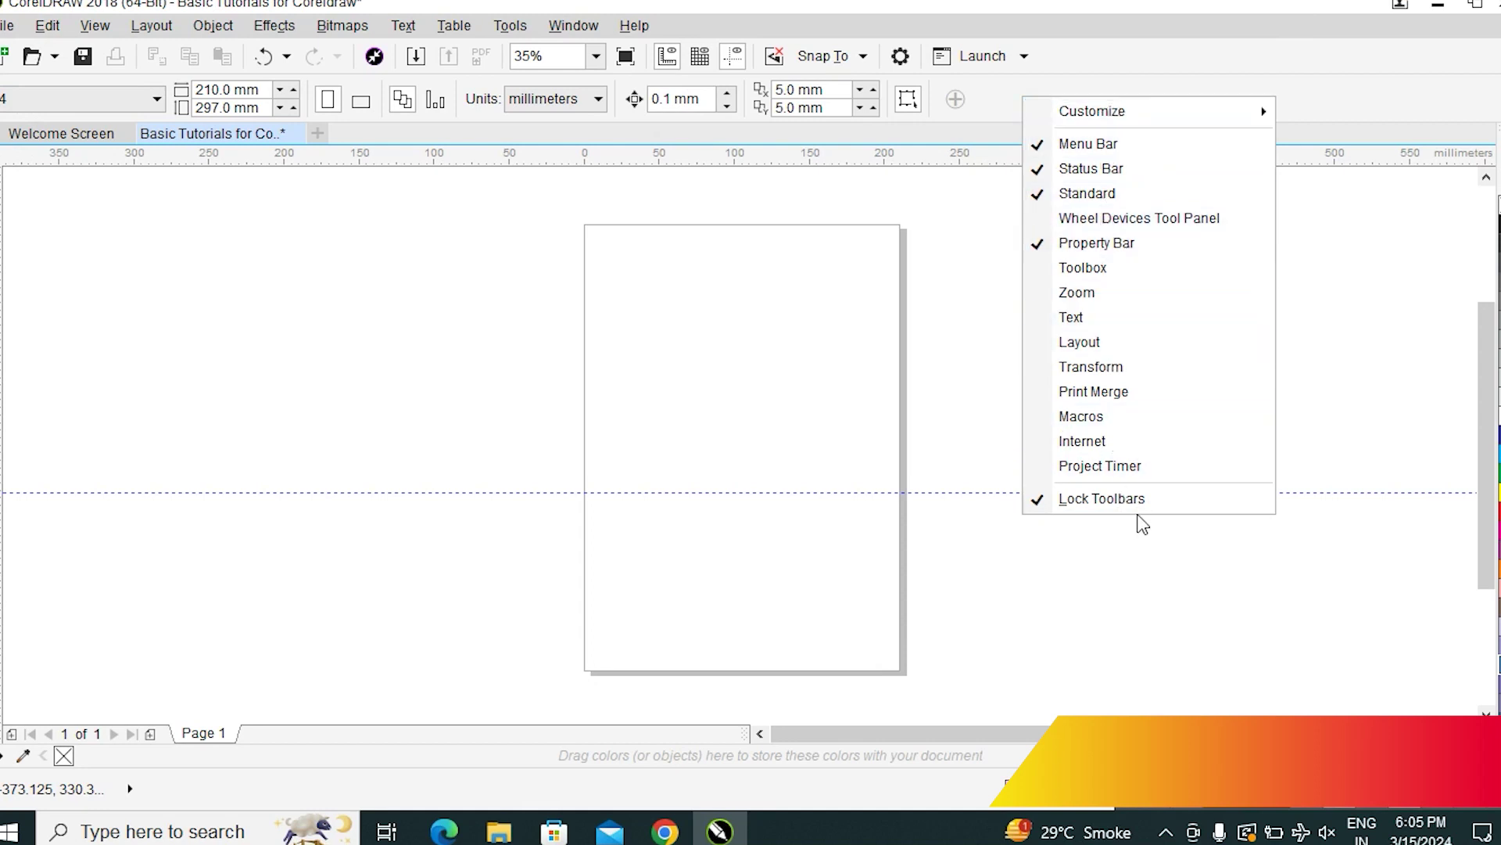
{"action": "left_click", "coordinate": [1307, 319]}
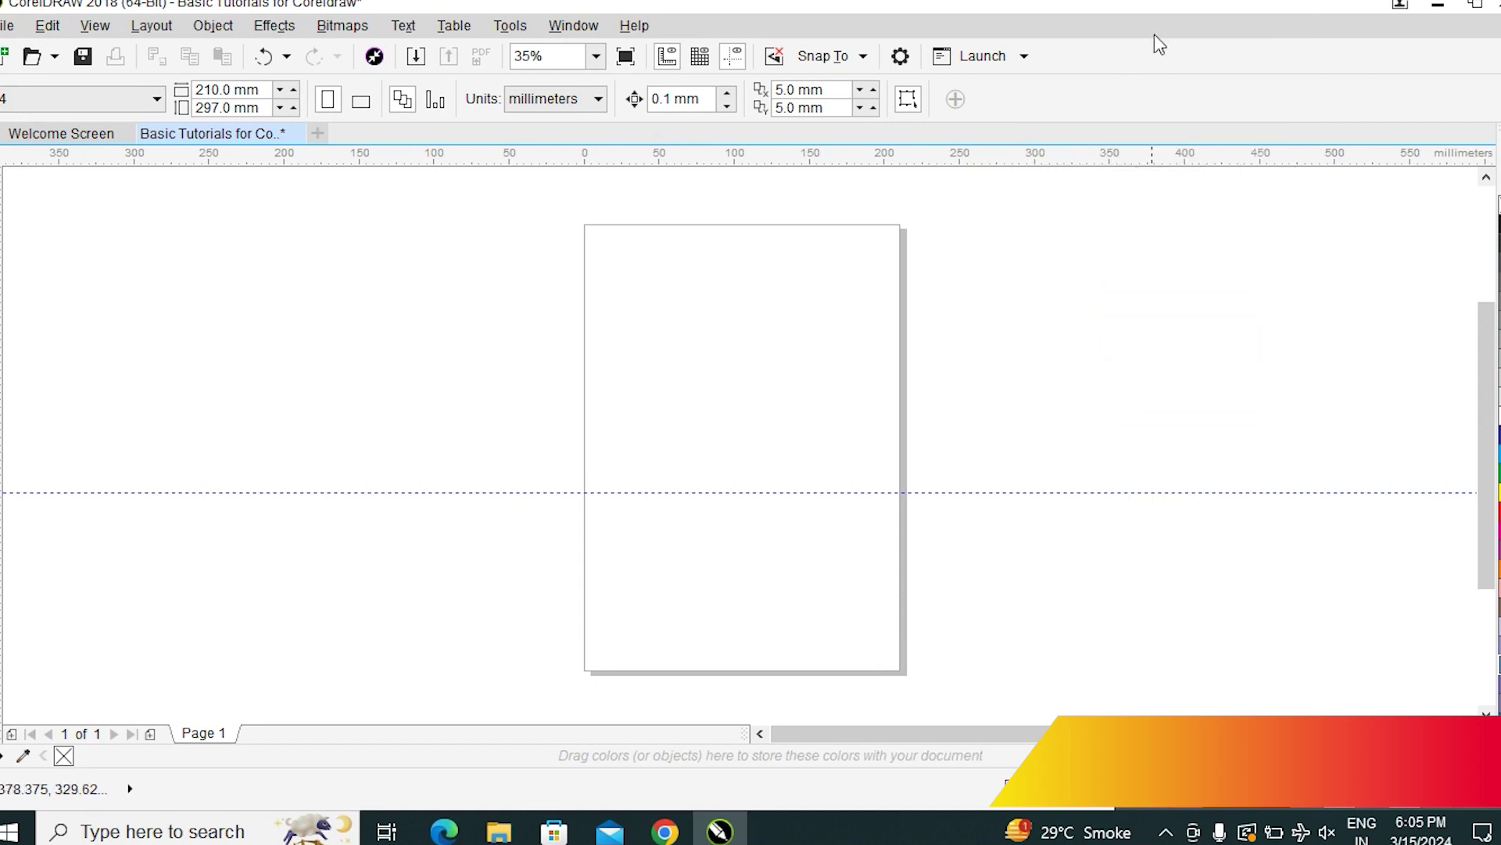
{"action": "right_click", "coordinate": [1048, 88]}
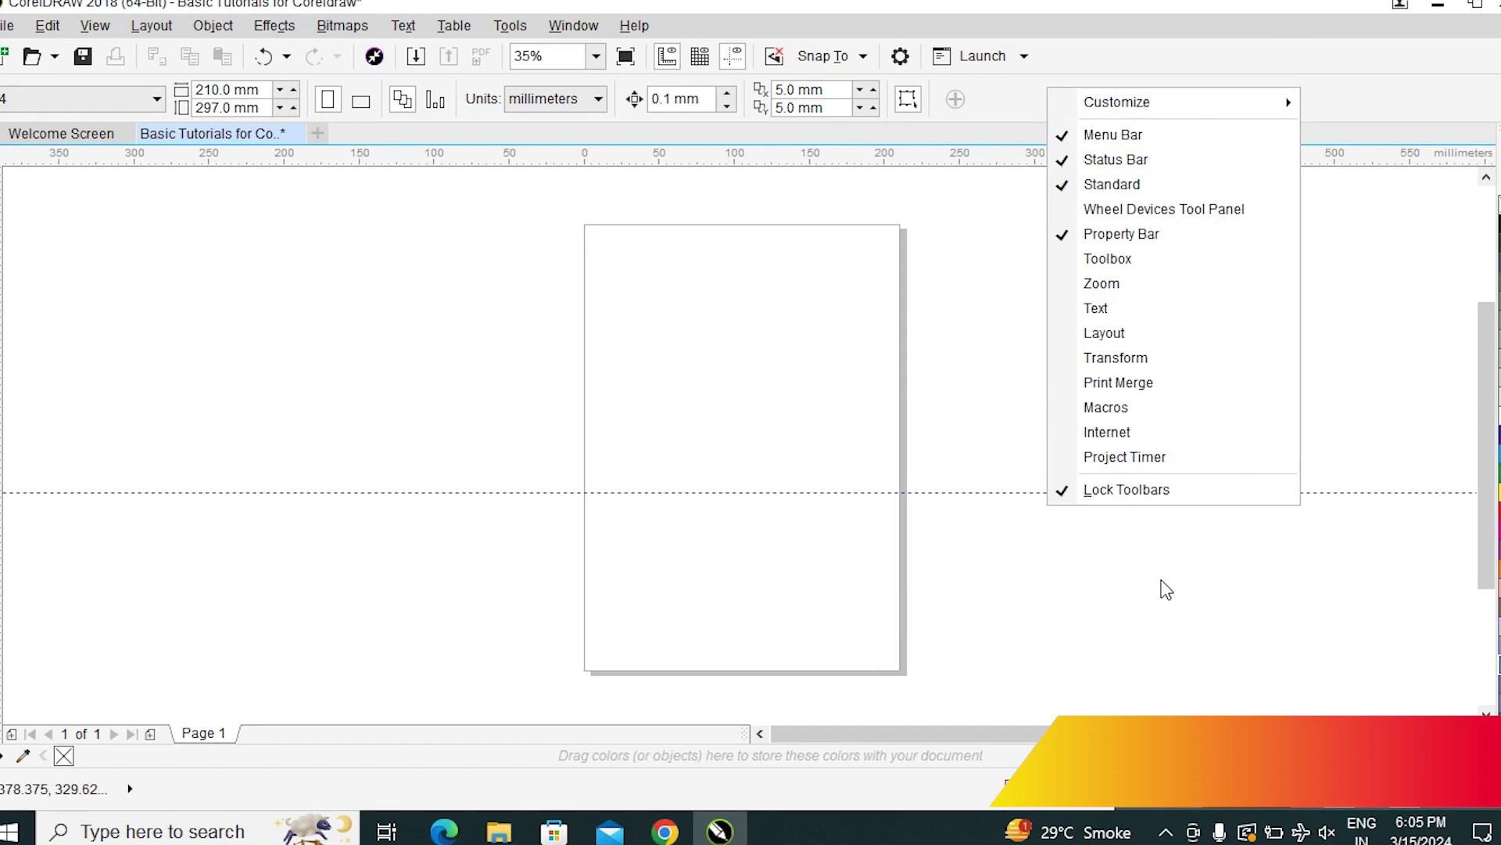
{"action": "left_click", "coordinate": [1109, 261]}
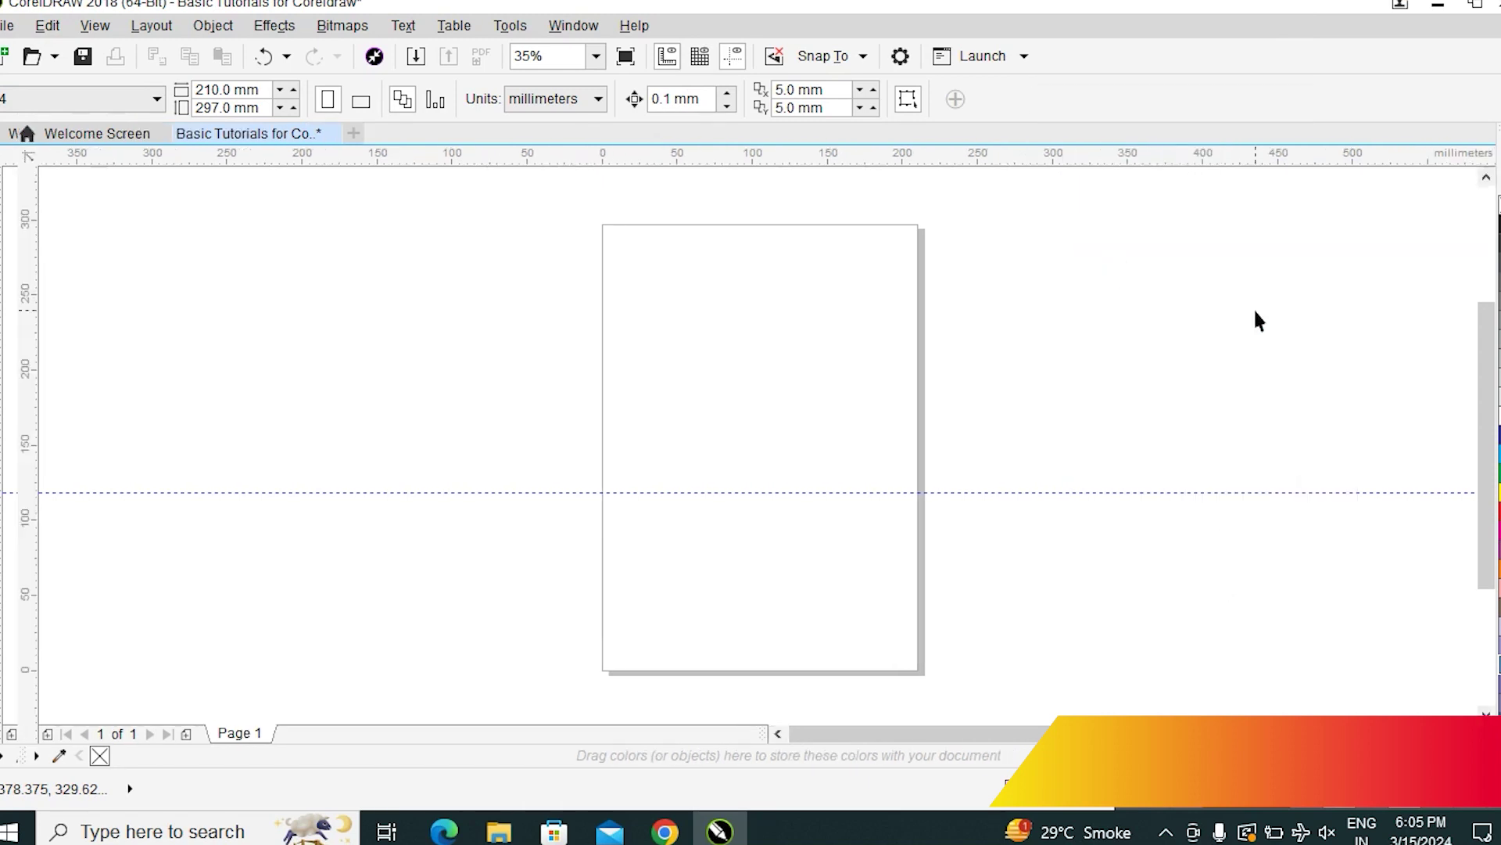
{"action": "left_click", "coordinate": [575, 28]}
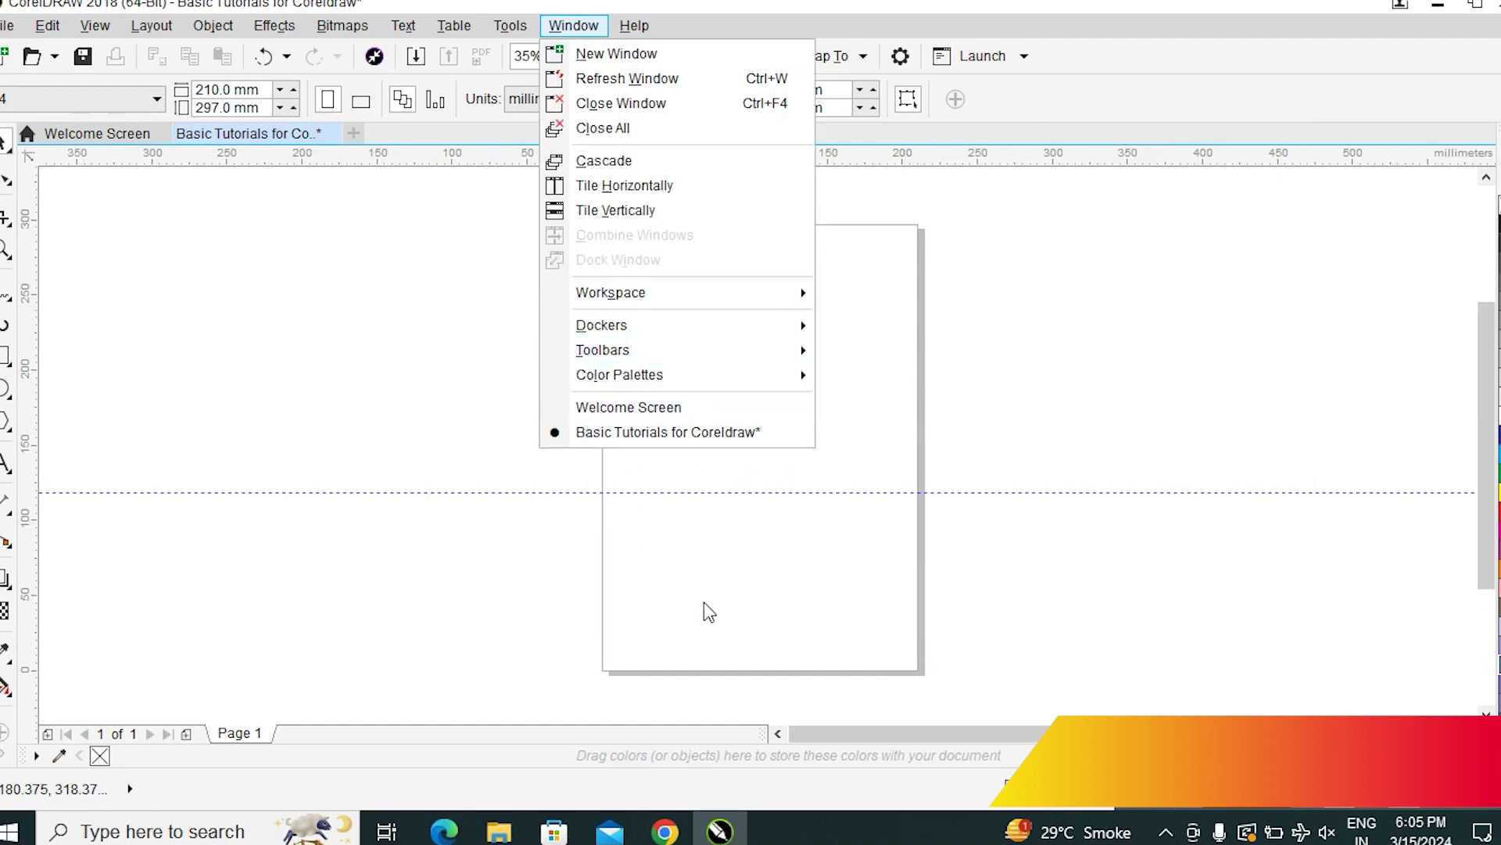
{"action": "mouse_move", "coordinate": [671, 353]}
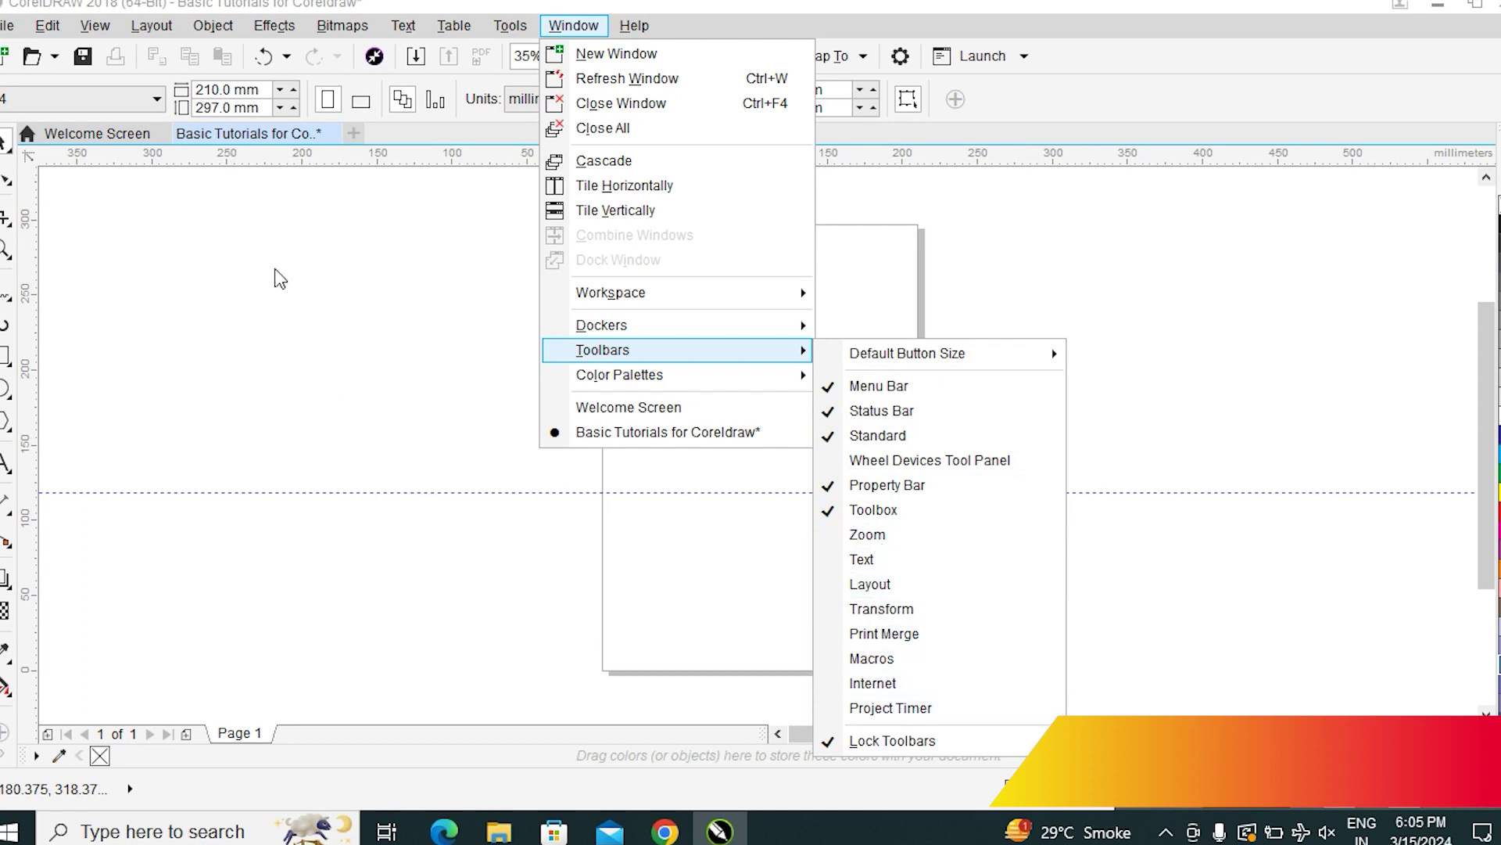
{"action": "left_click", "coordinate": [267, 397]}
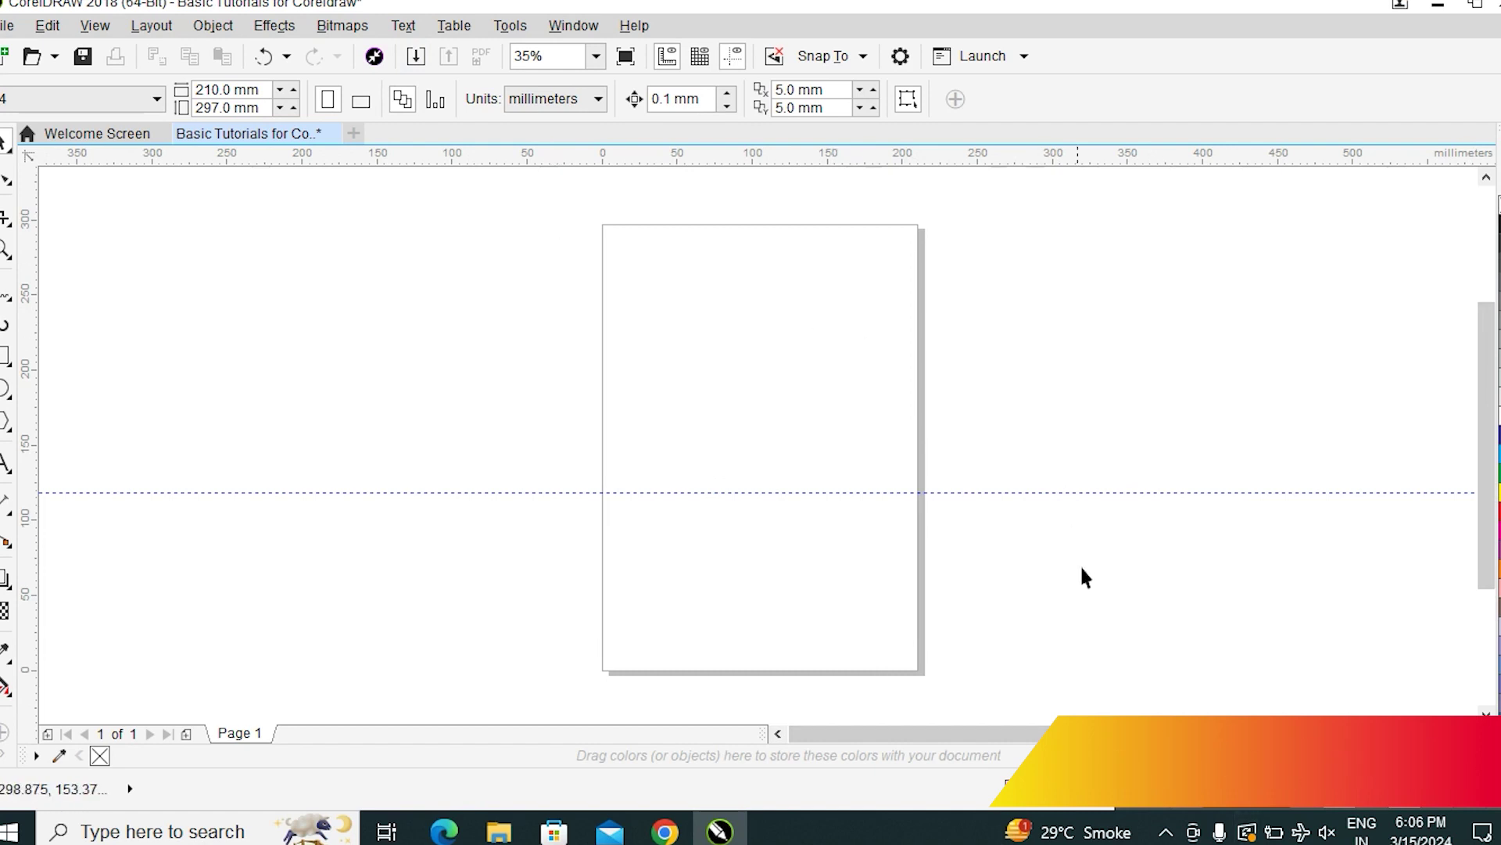
{"action": "left_click", "coordinate": [567, 26]}
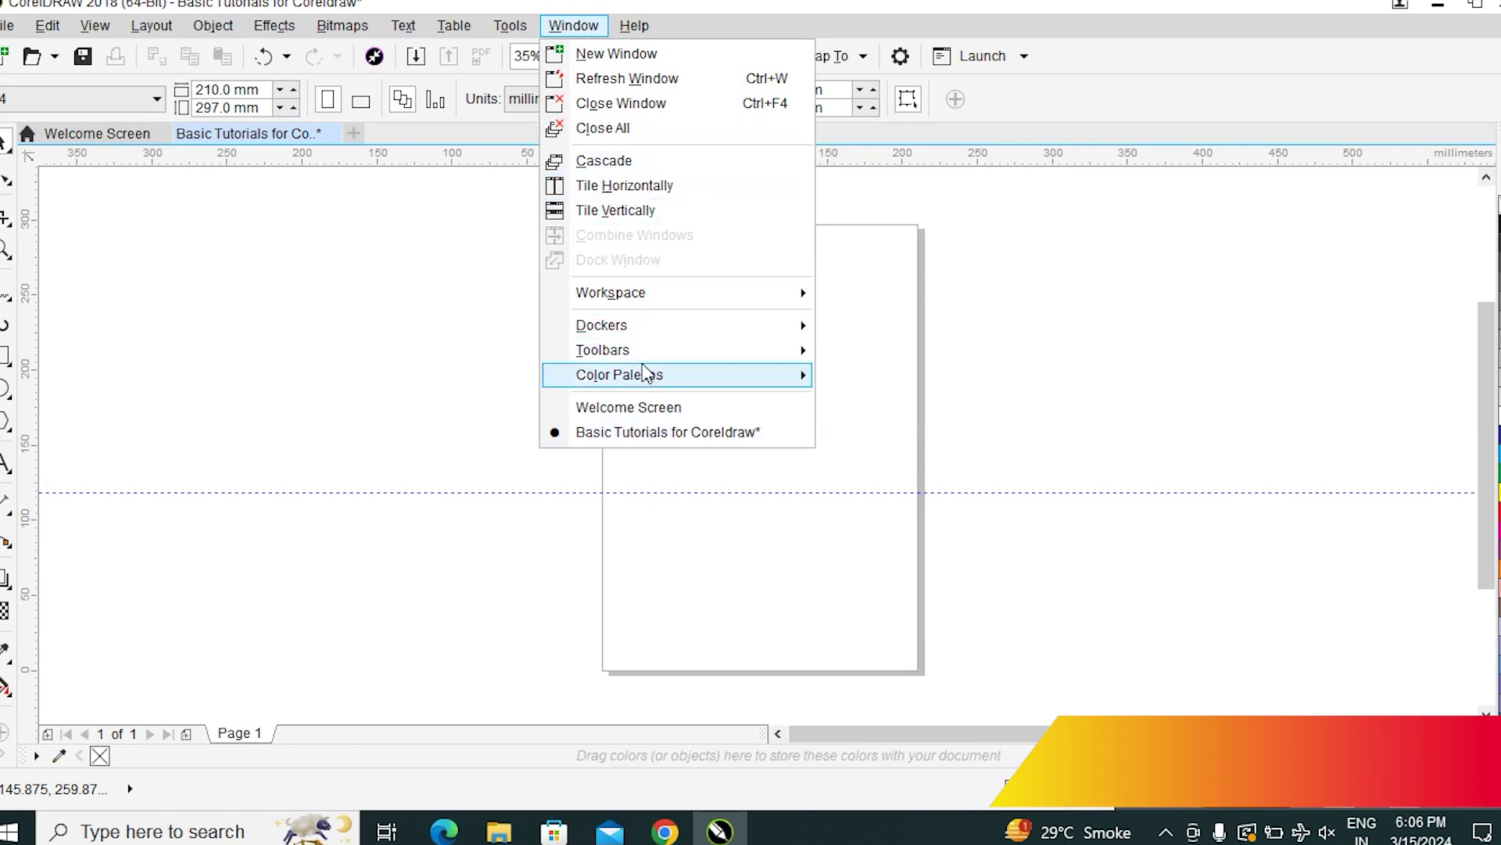
{"action": "mouse_move", "coordinate": [645, 372]}
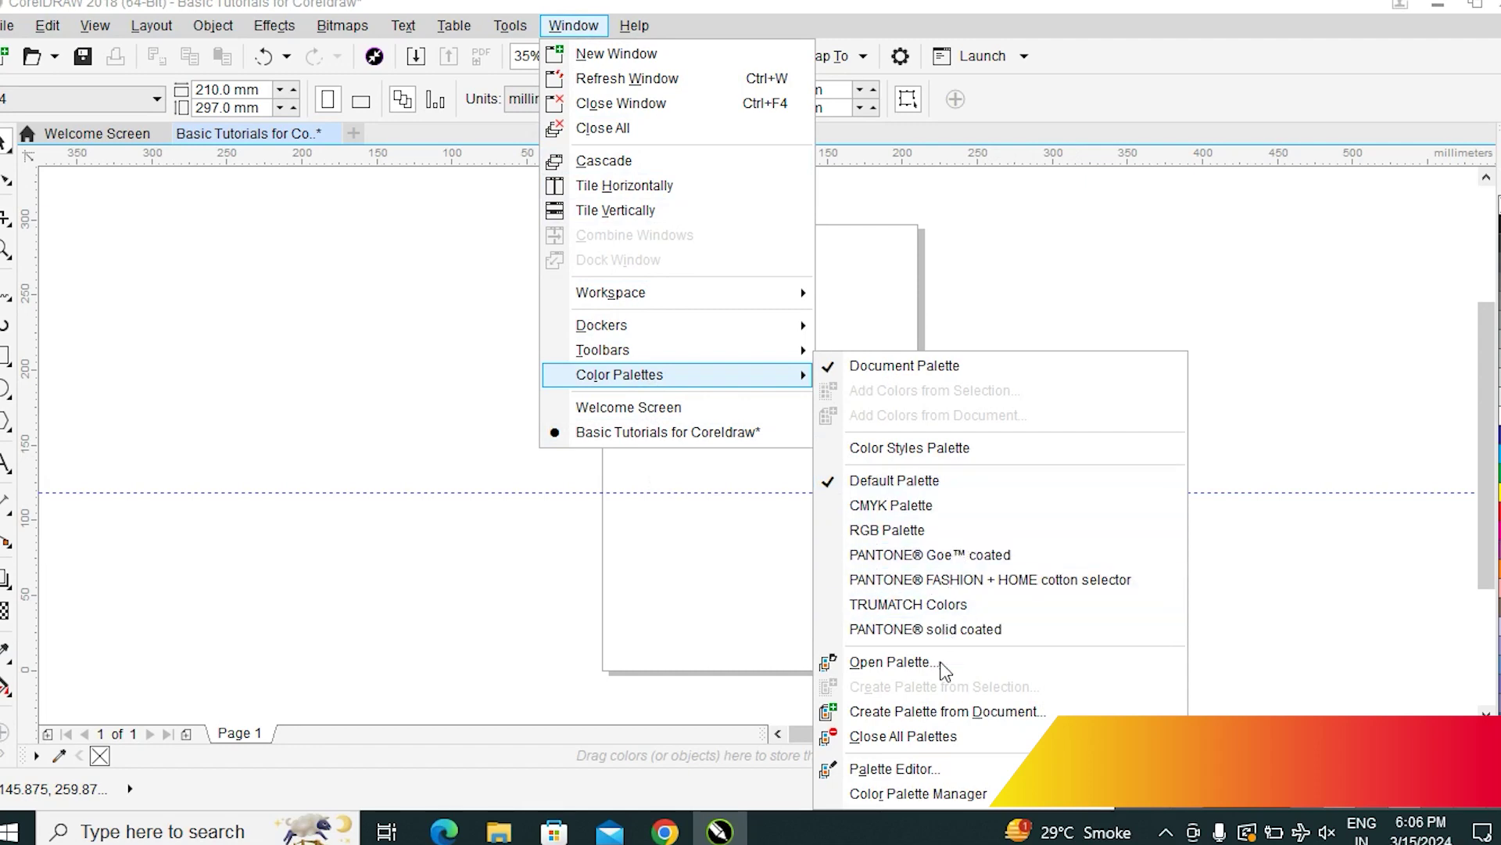
{"action": "left_click", "coordinate": [932, 480]}
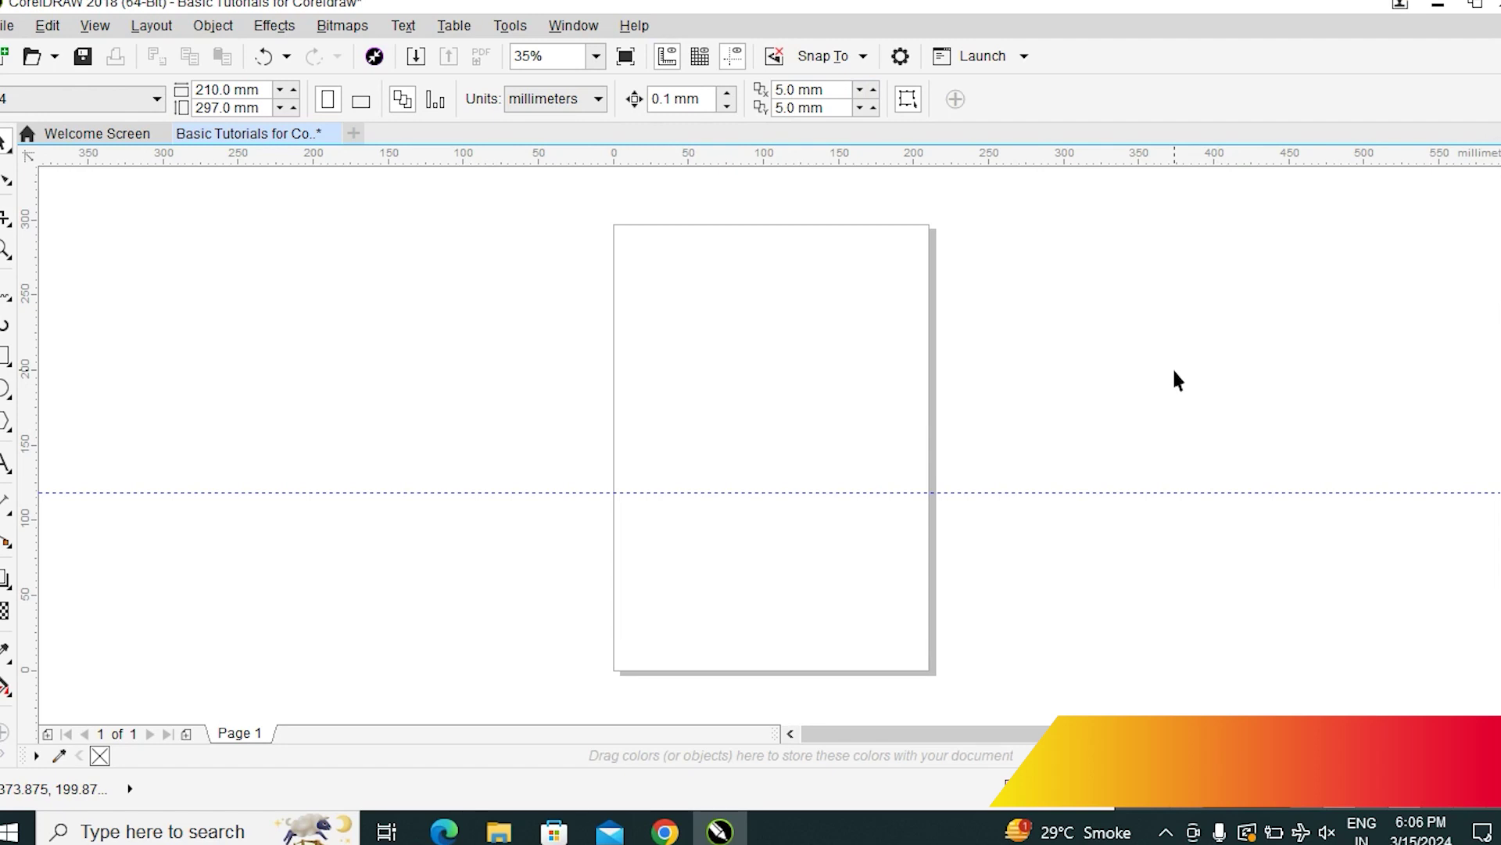
{"action": "left_click", "coordinate": [577, 27]}
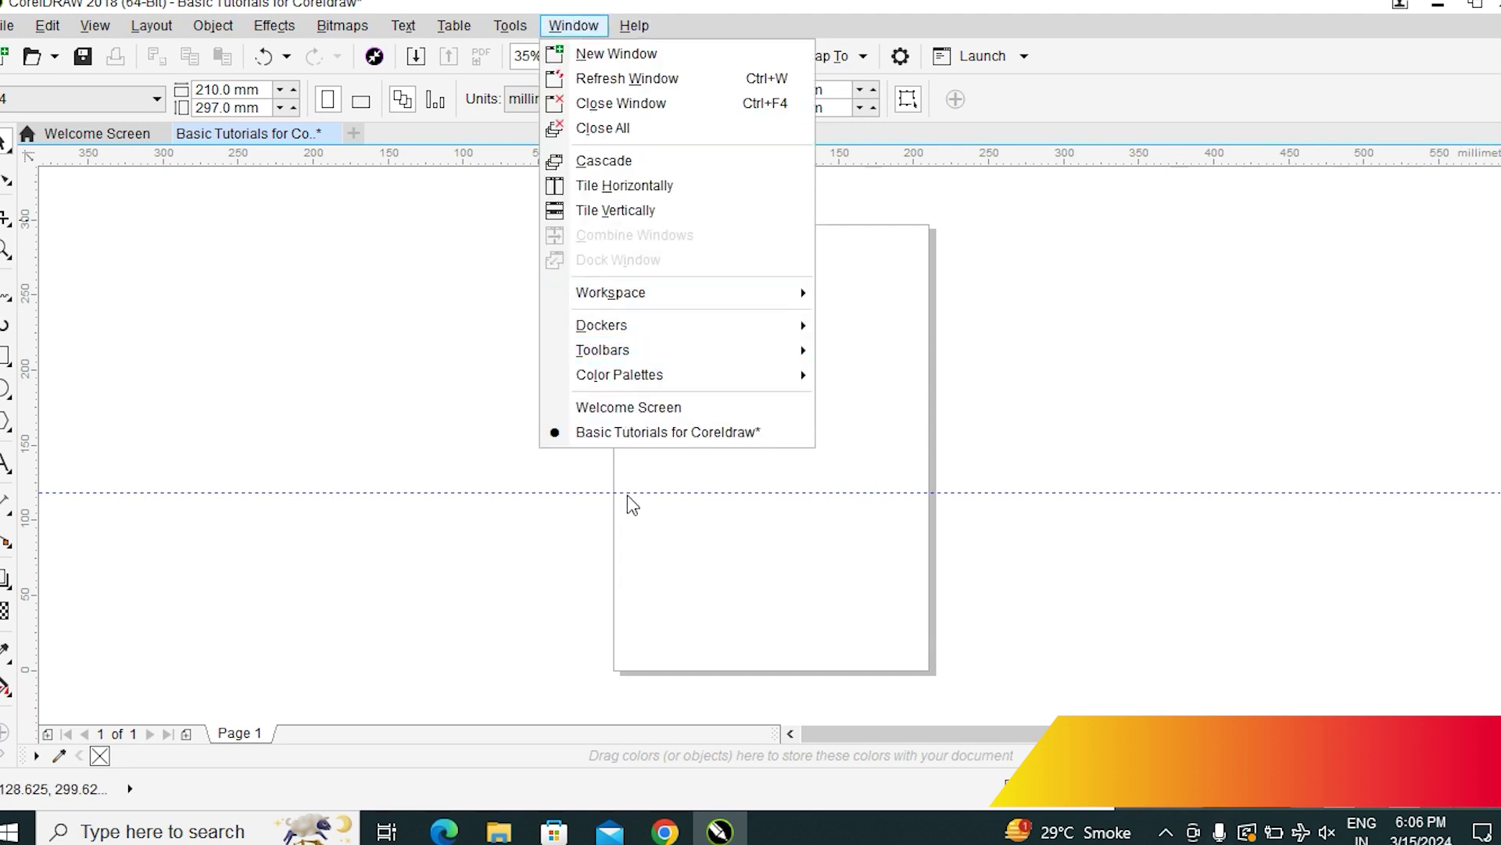
{"action": "mouse_move", "coordinate": [641, 374]}
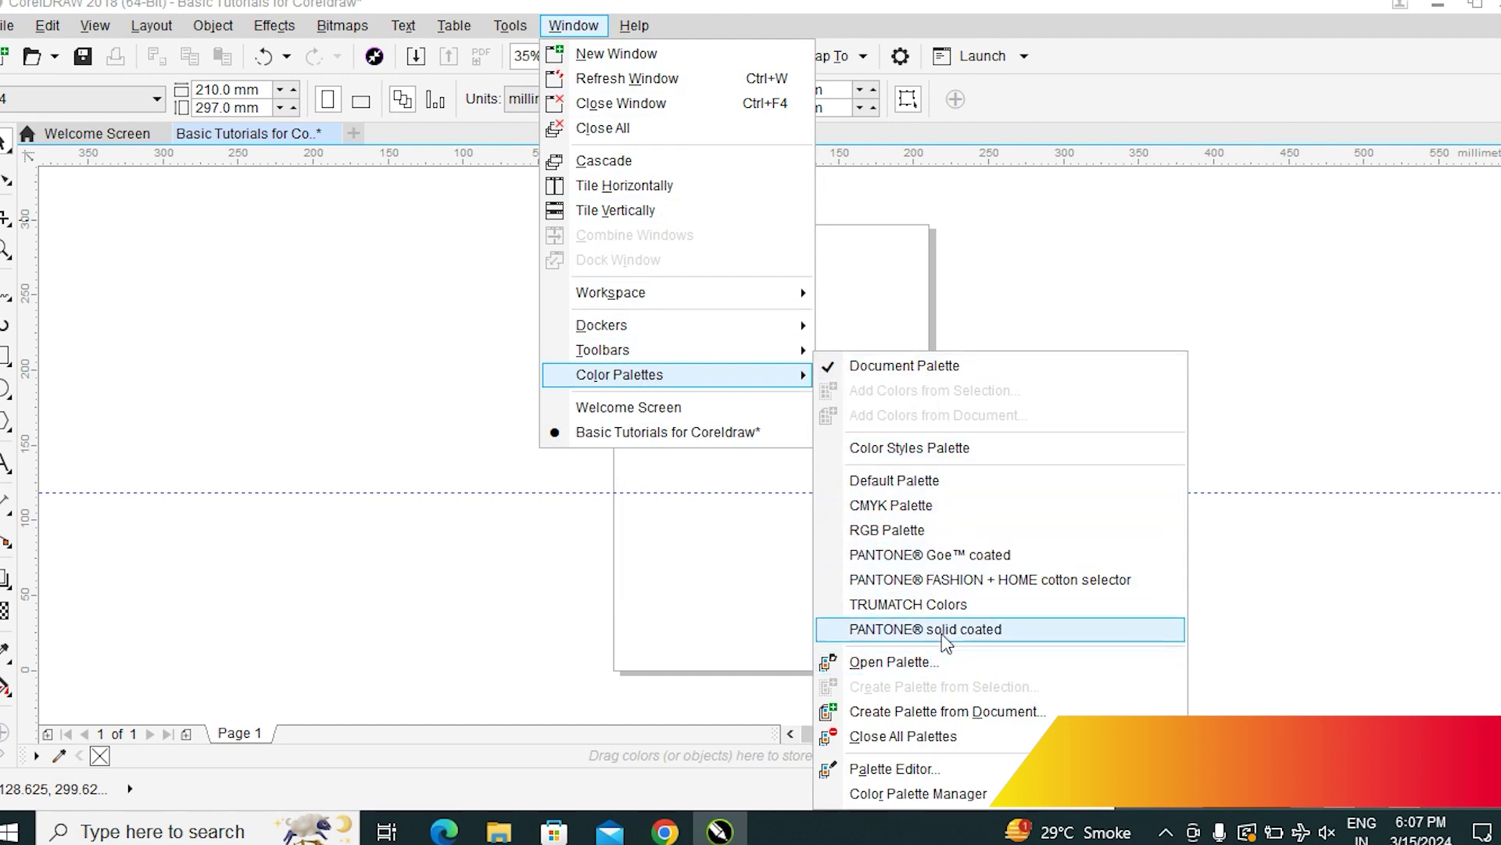
{"action": "left_click", "coordinate": [917, 480]}
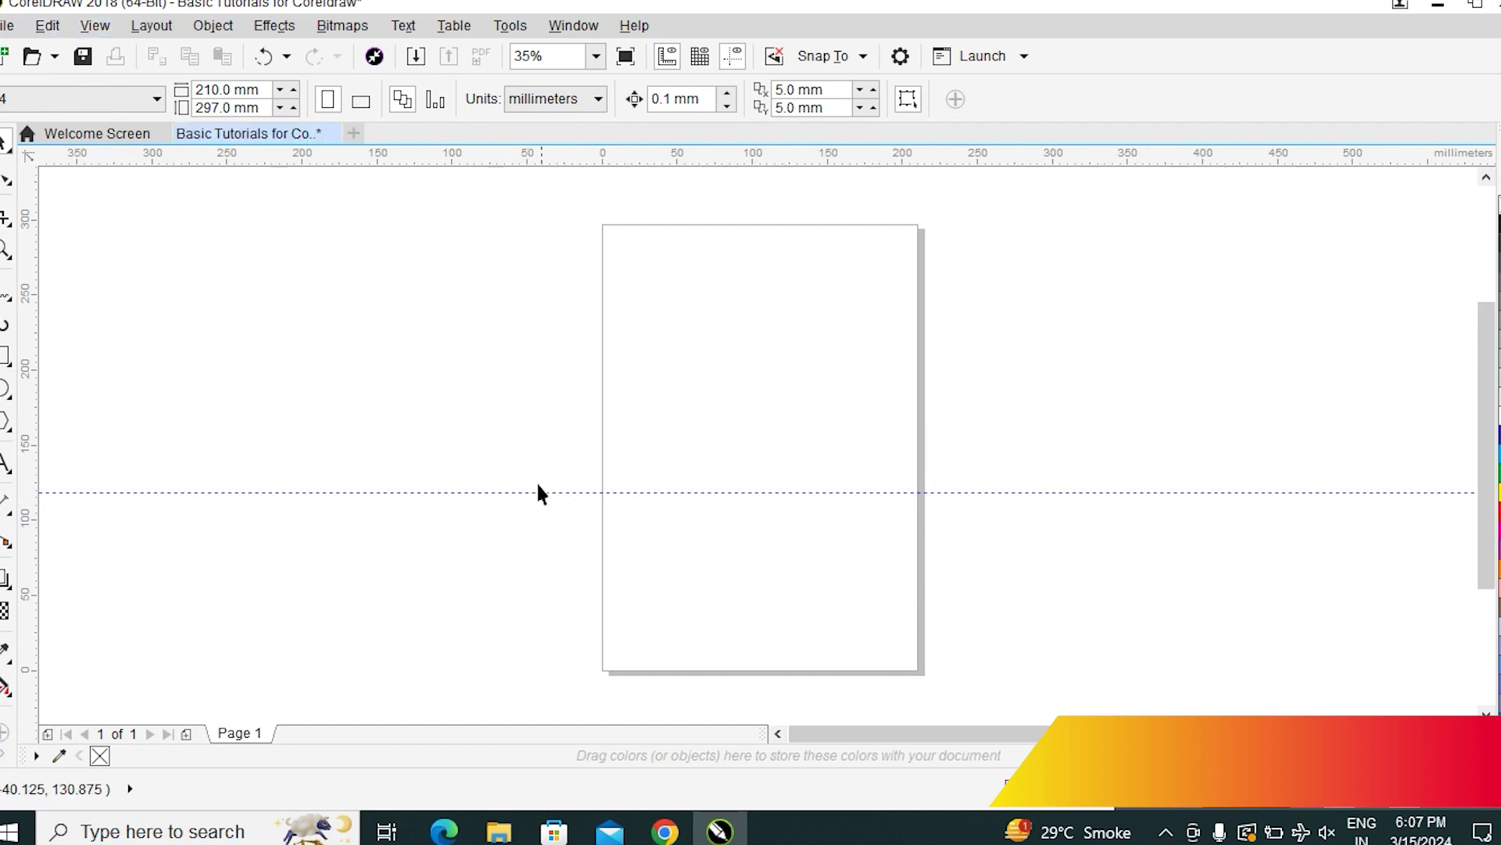
Delete the existing horizontal guideline
{"action": "left_click_drag", "start_coordinate": [538, 493], "coordinate": [540, 423]}
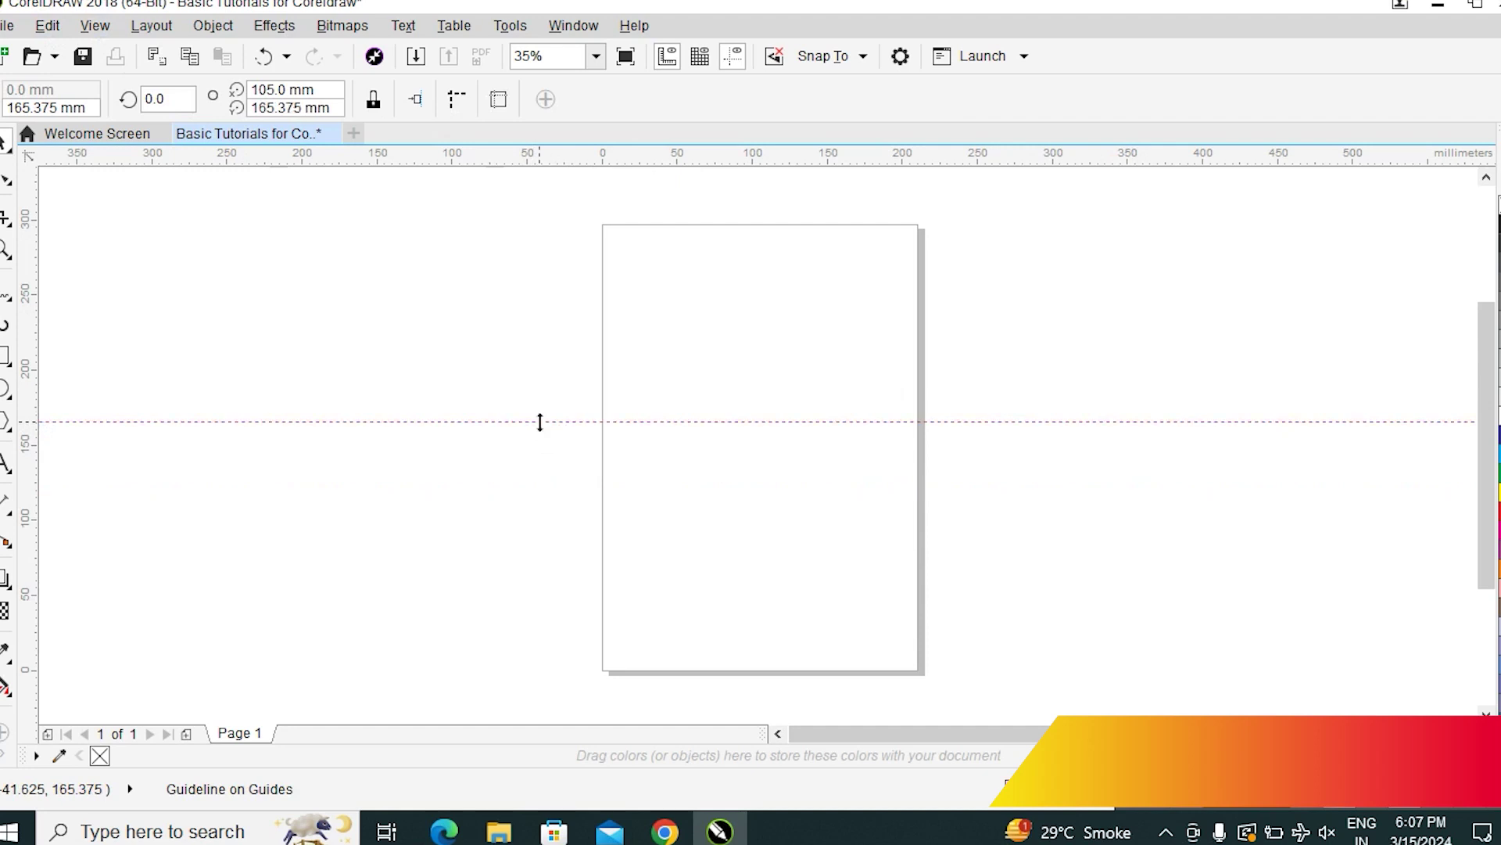
{"action": "key", "text": "Delete"}
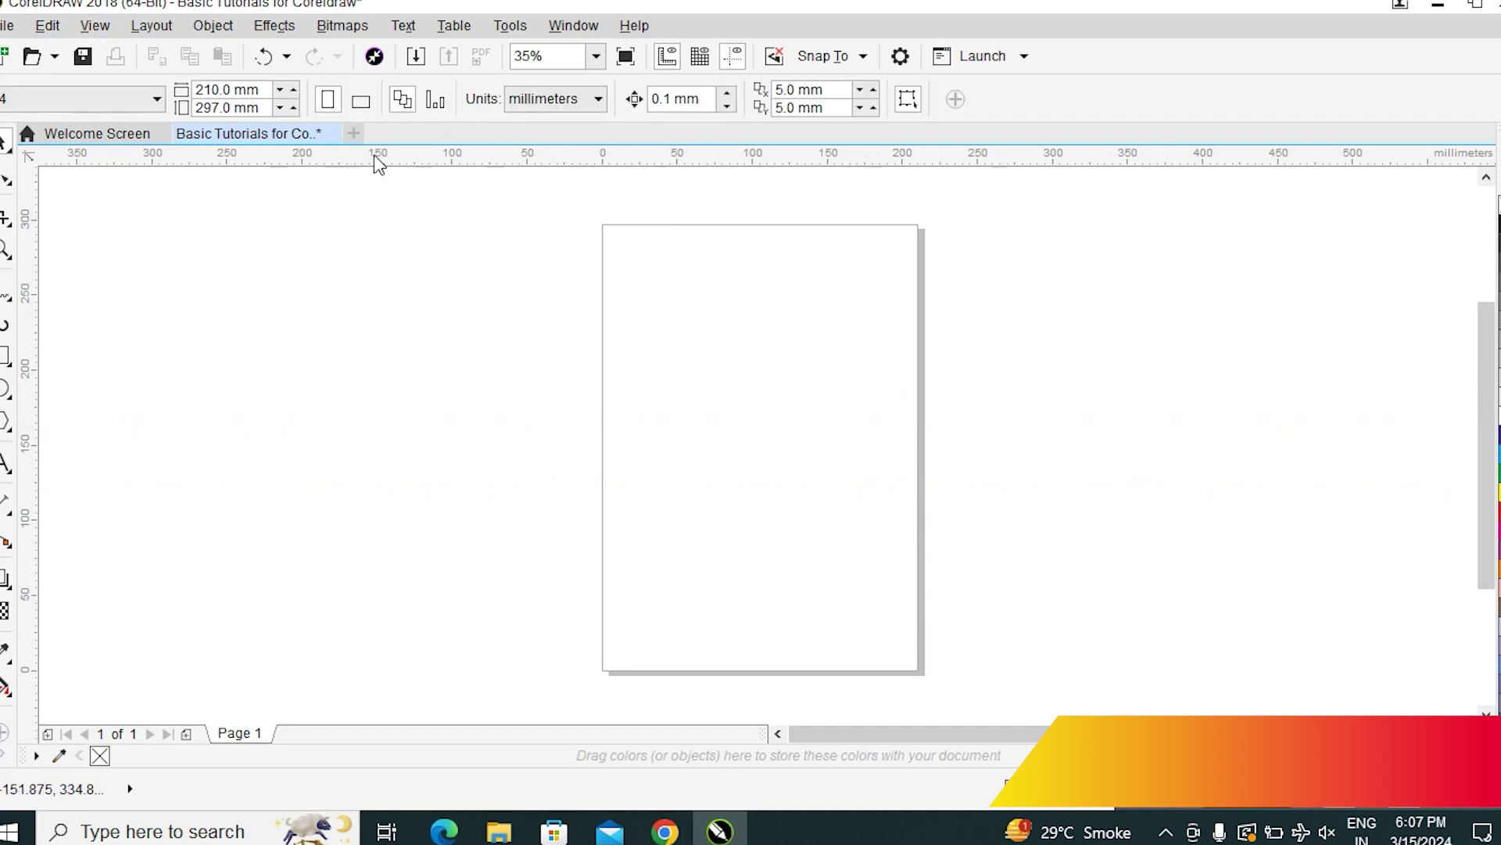
{"action": "left_click", "coordinate": [97, 26]}
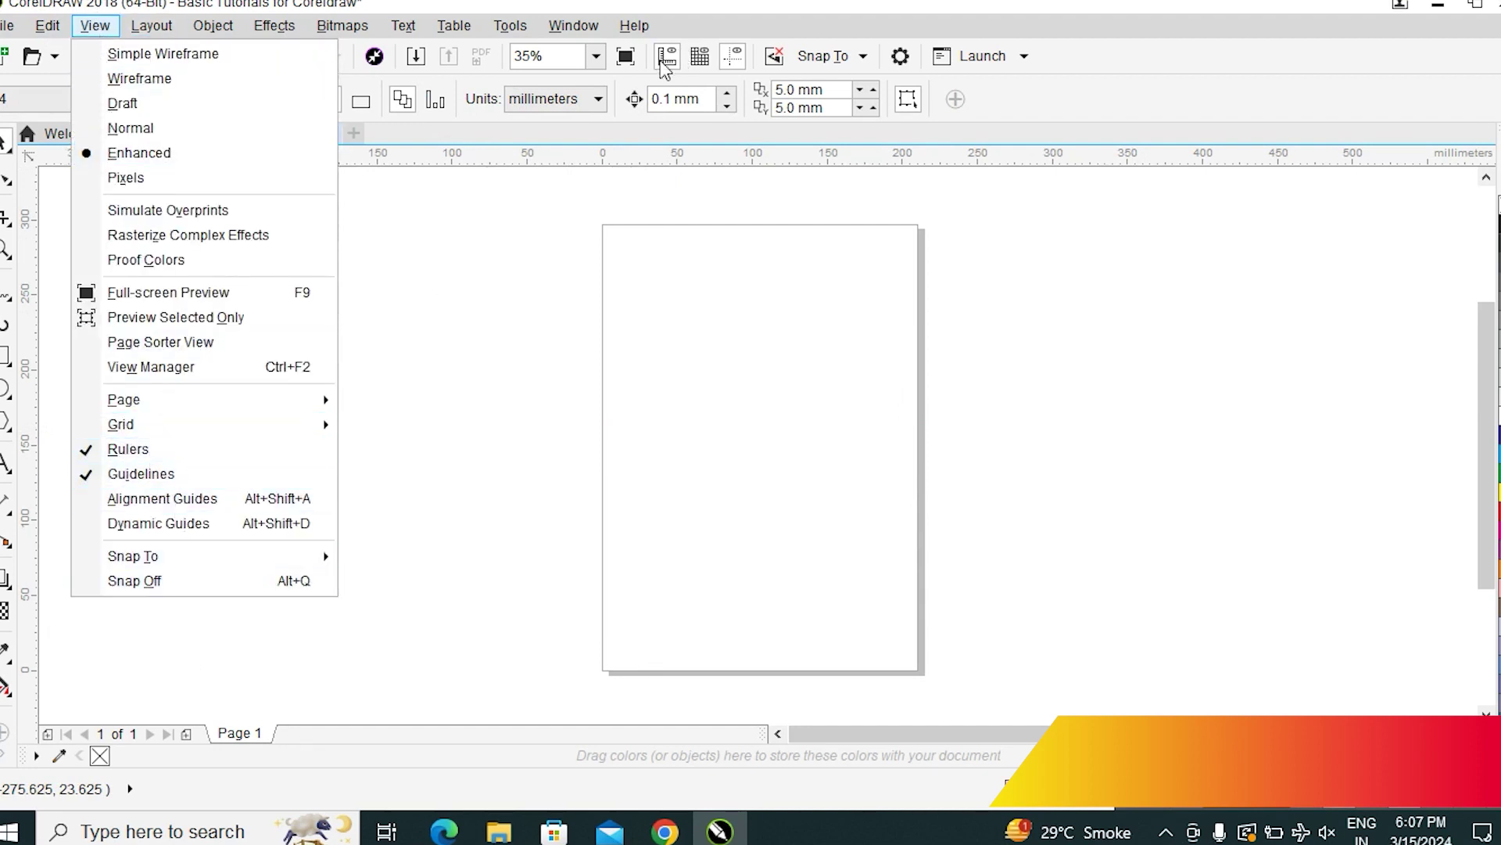
{"action": "left_click", "coordinate": [496, 165]}
Add a new horizontal guideline at 213.375 mm, then switch off the rulers
{"action": "left_click_drag", "start_coordinate": [496, 165], "coordinate": [493, 443]}
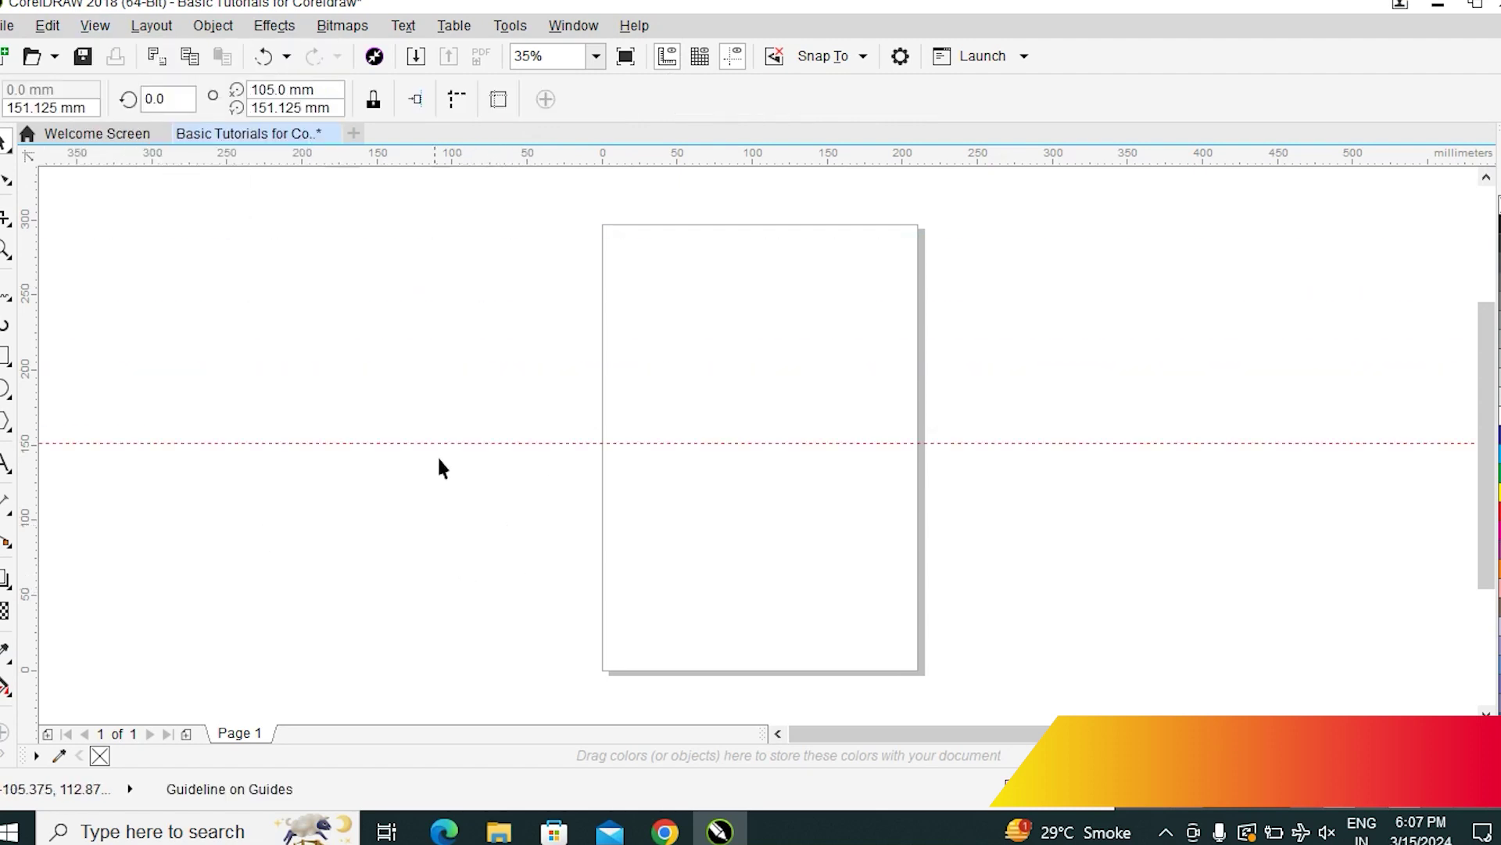
{"action": "left_click_drag", "start_coordinate": [446, 442], "coordinate": [483, 349]}
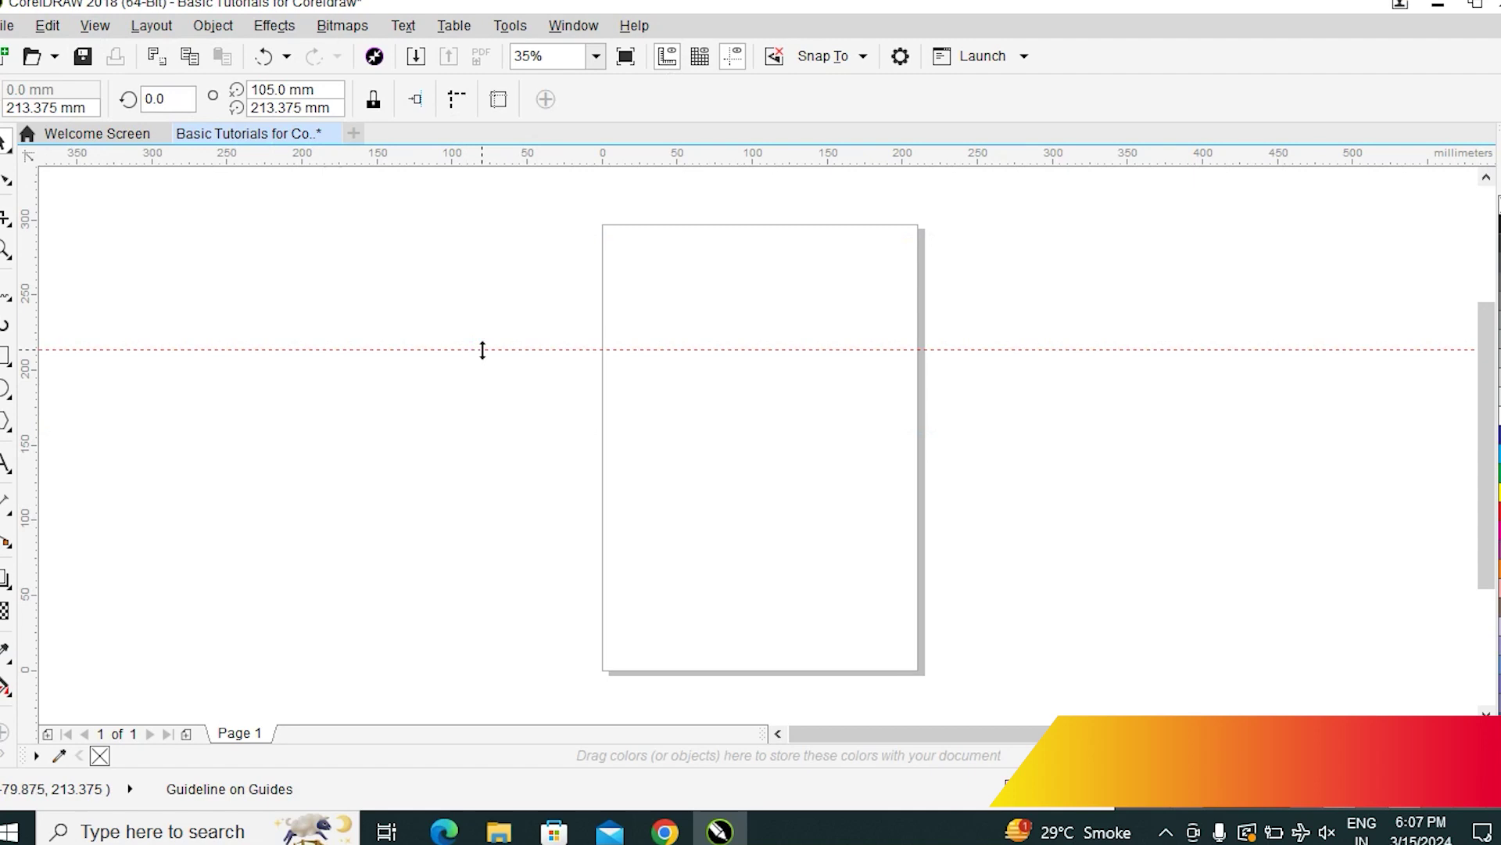
{"action": "left_click", "coordinate": [484, 360]}
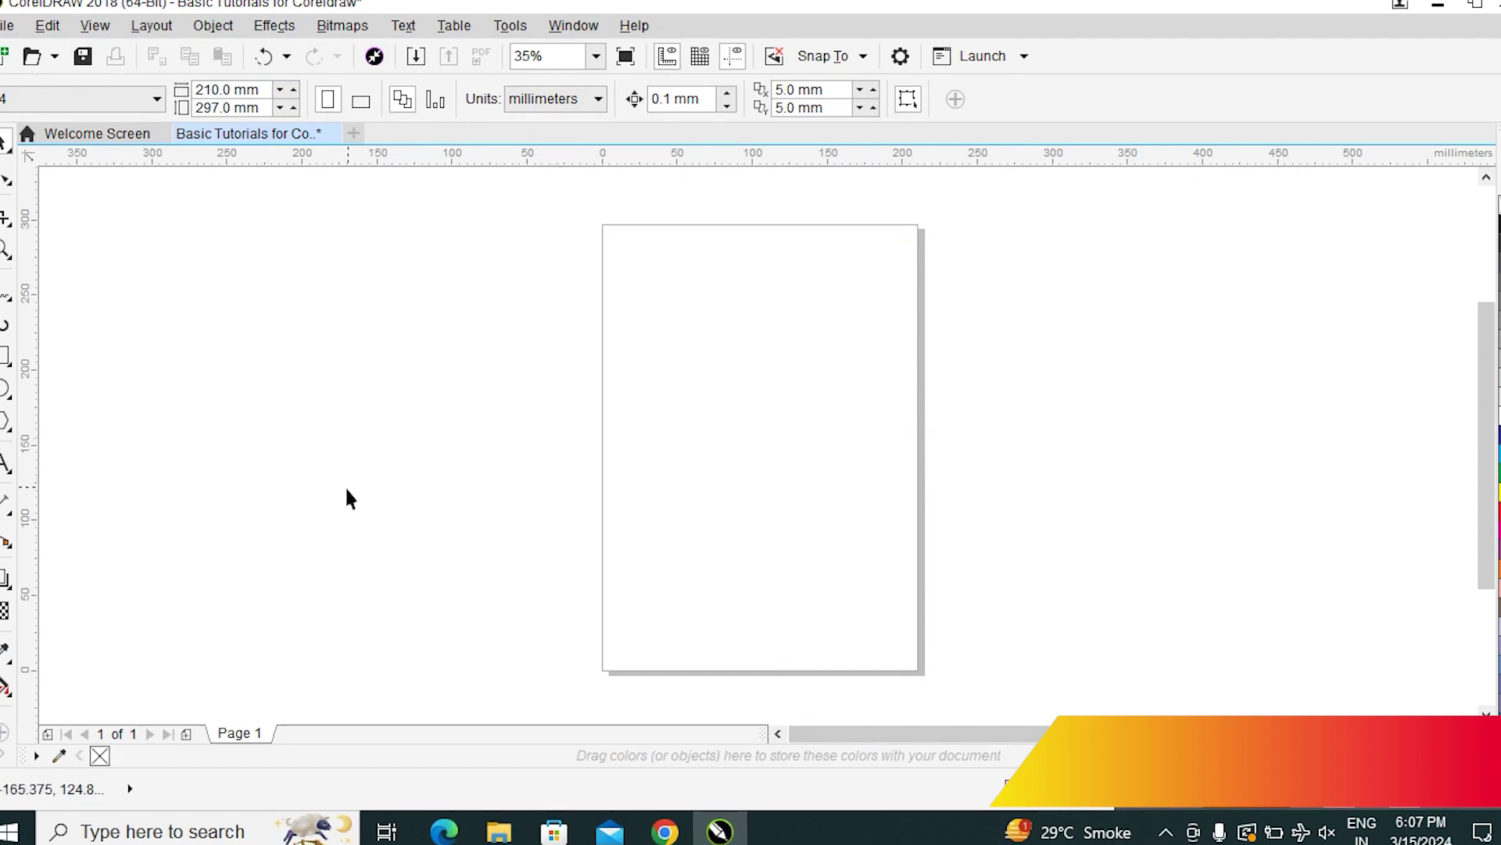
{"action": "left_click", "coordinate": [94, 25]}
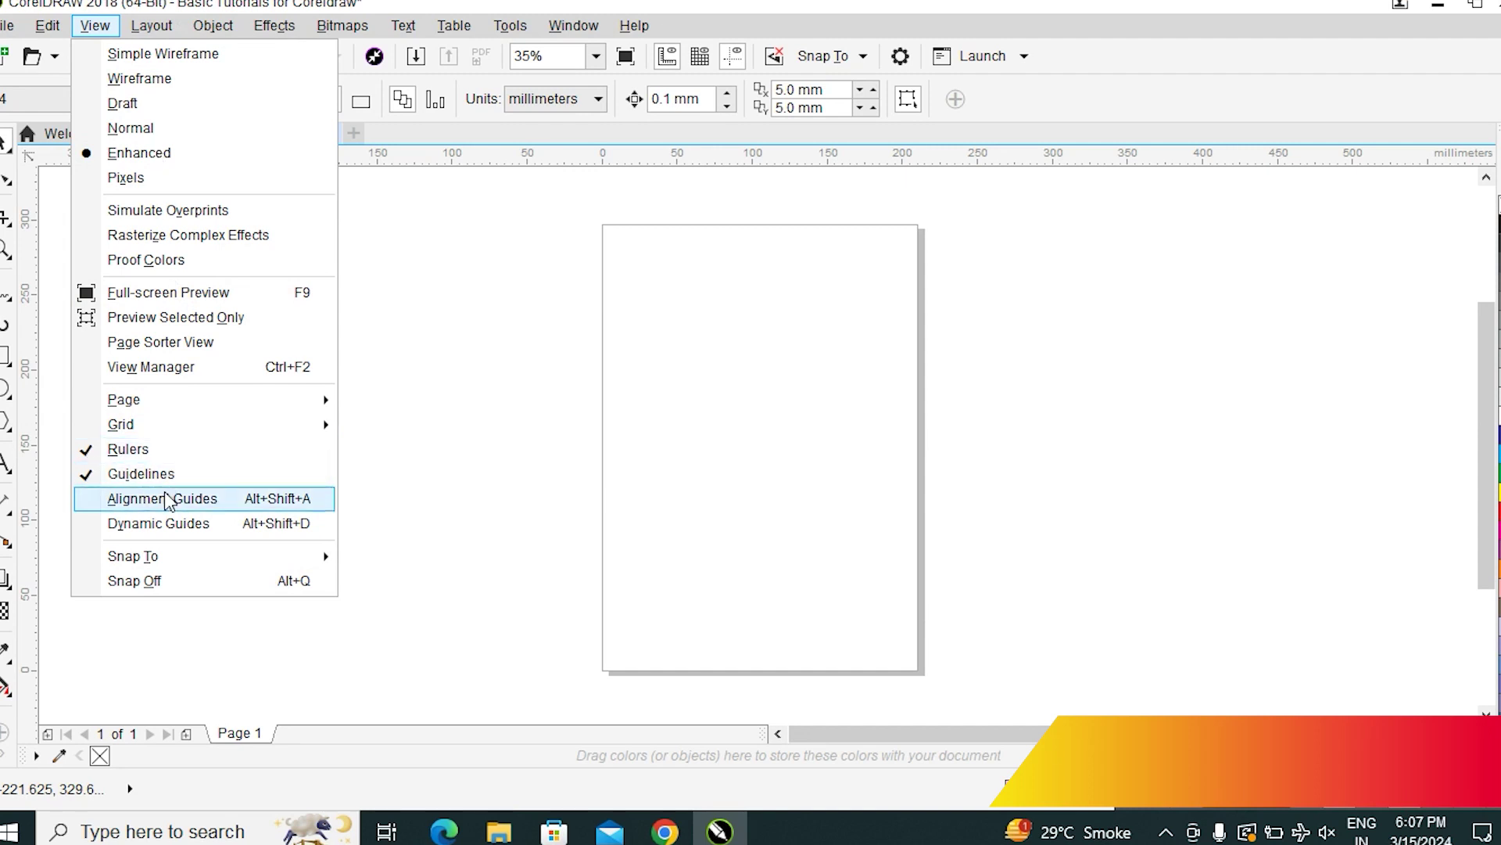
{"action": "left_click", "coordinate": [139, 450]}
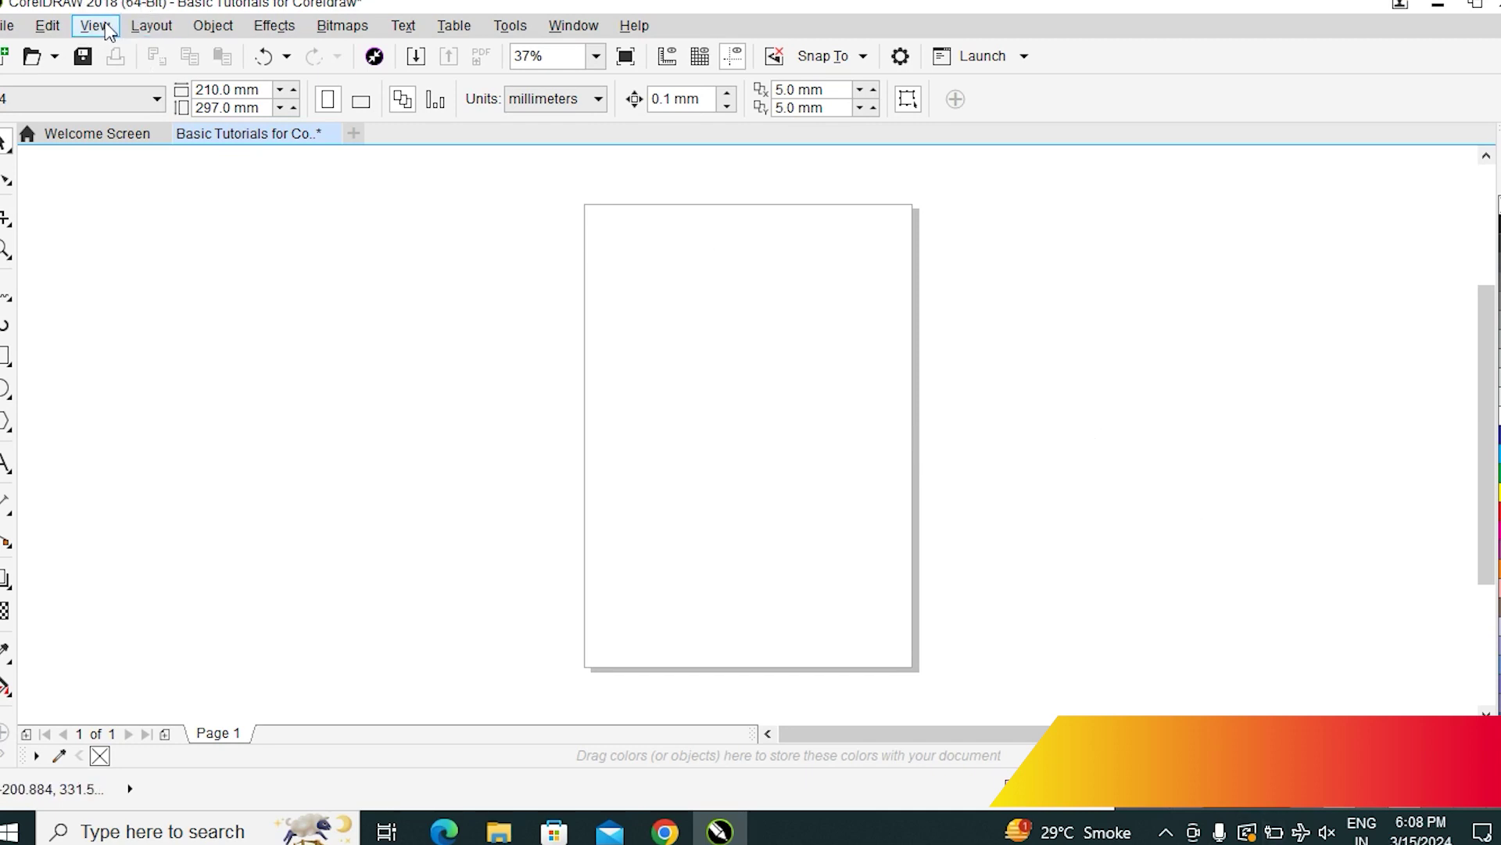
Turn the rulers back on, drag out a trial horizontal guideline, and delete it
{"action": "left_click", "coordinate": [86, 30]}
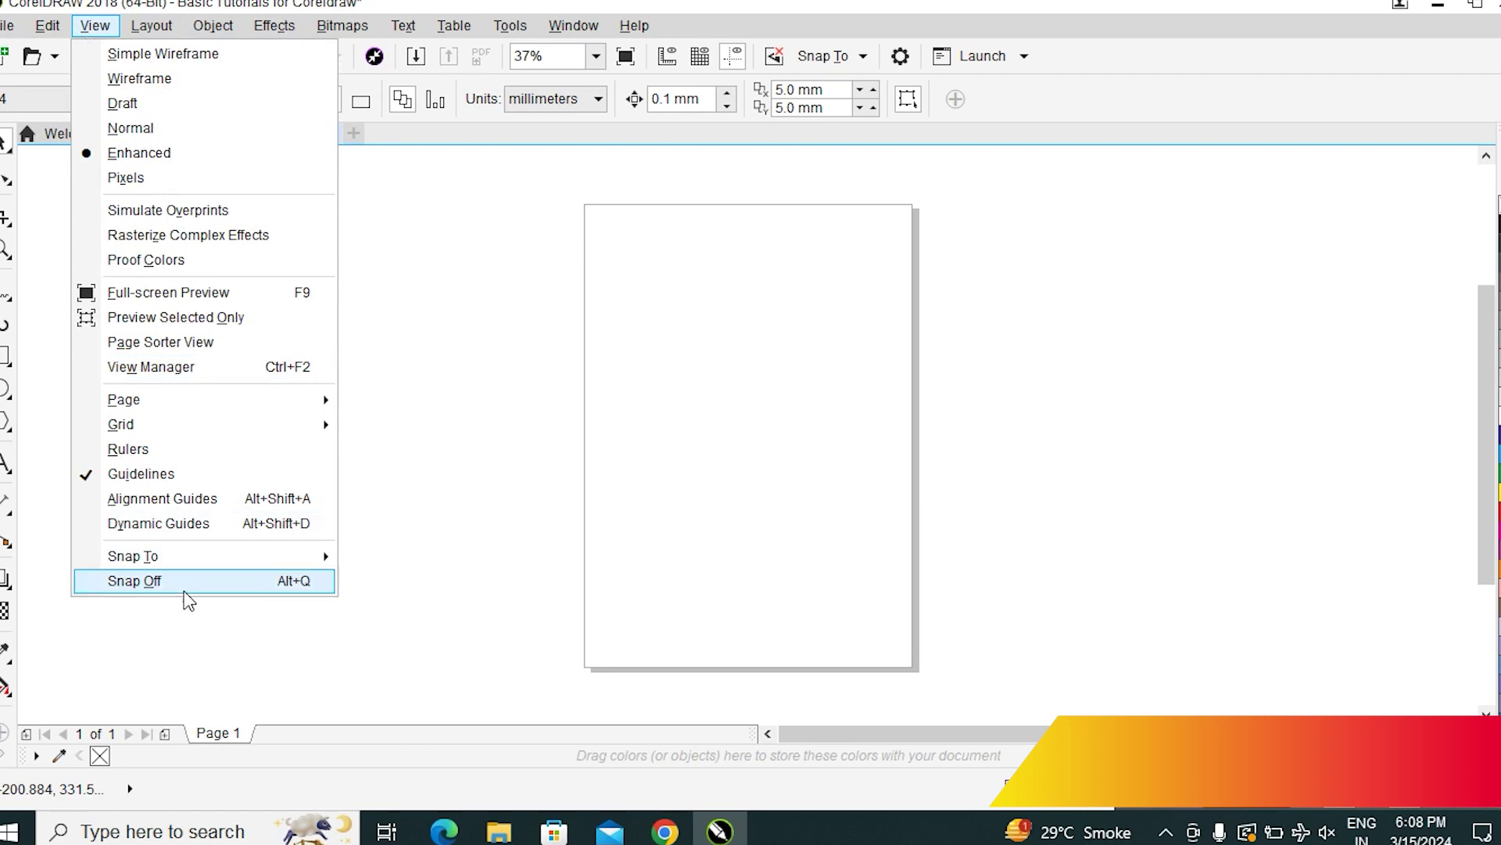
{"action": "left_click", "coordinate": [133, 451]}
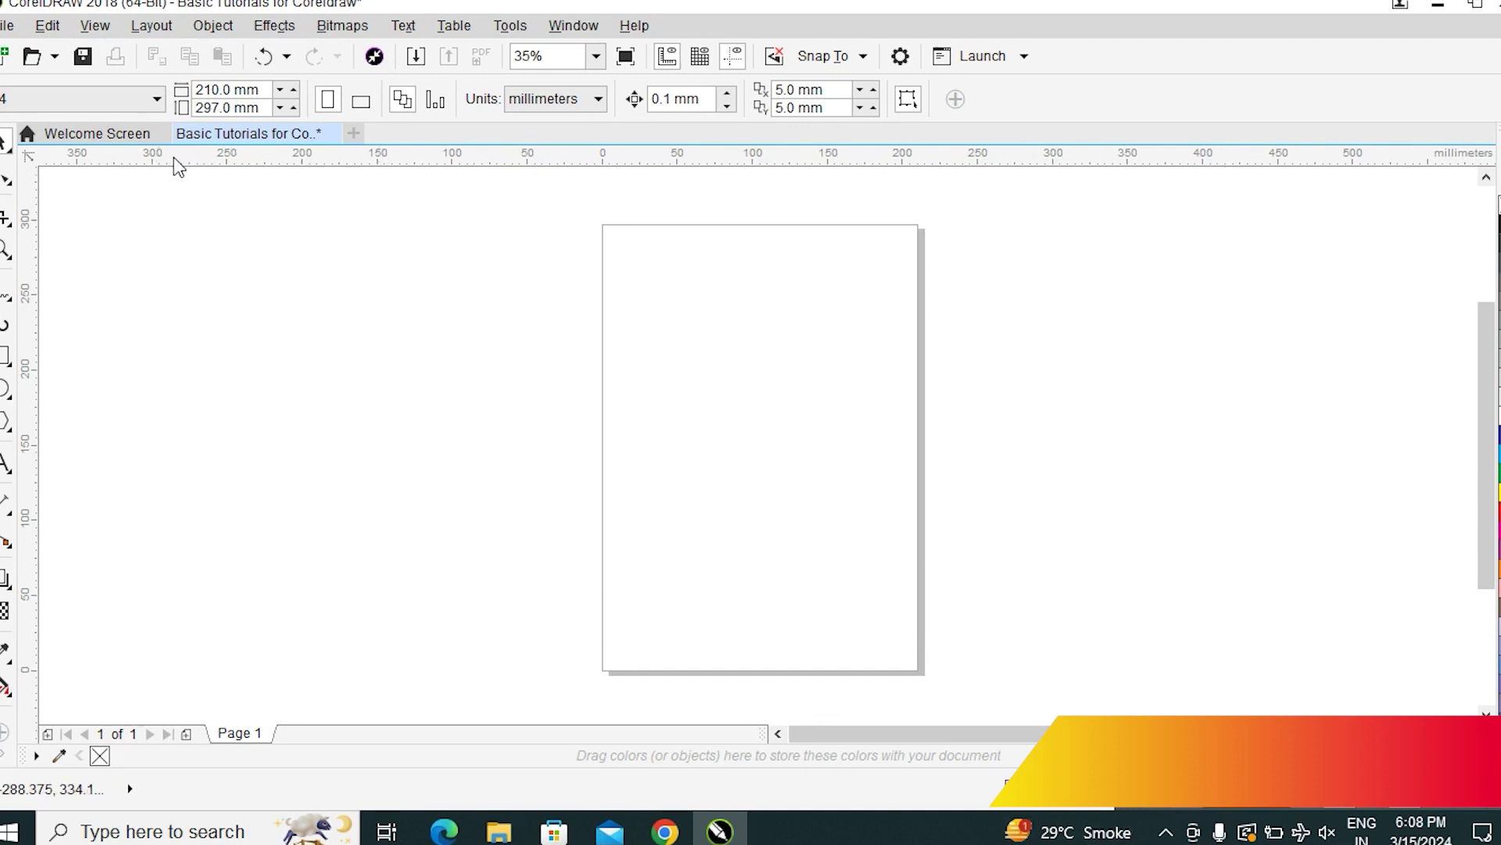
{"action": "left_click_drag", "start_coordinate": [177, 161], "coordinate": [188, 394]}
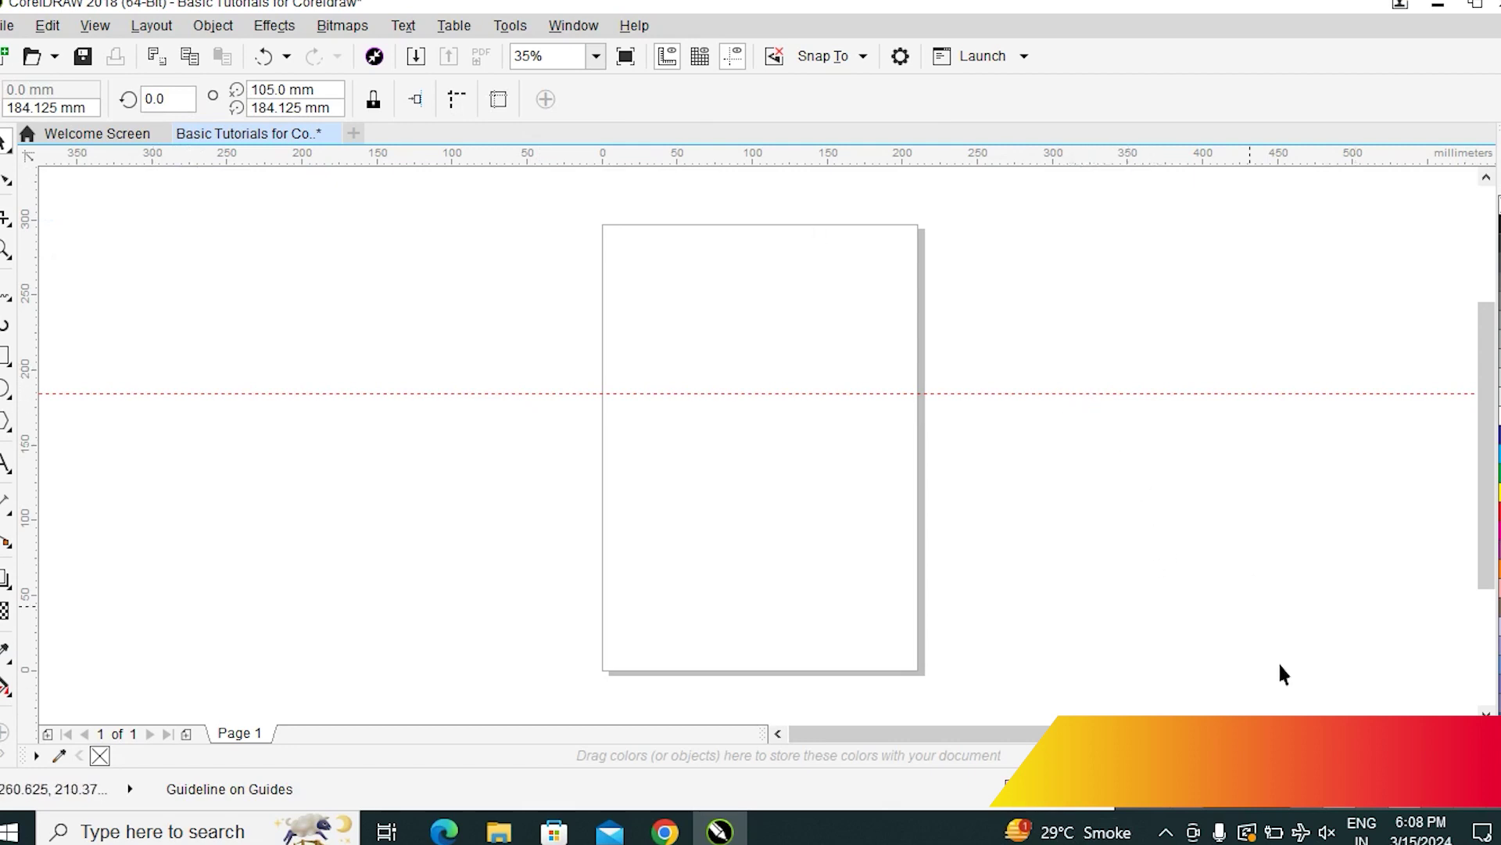
{"action": "left_click", "coordinate": [1106, 392]}
{"action": "key", "text": "Delete"}
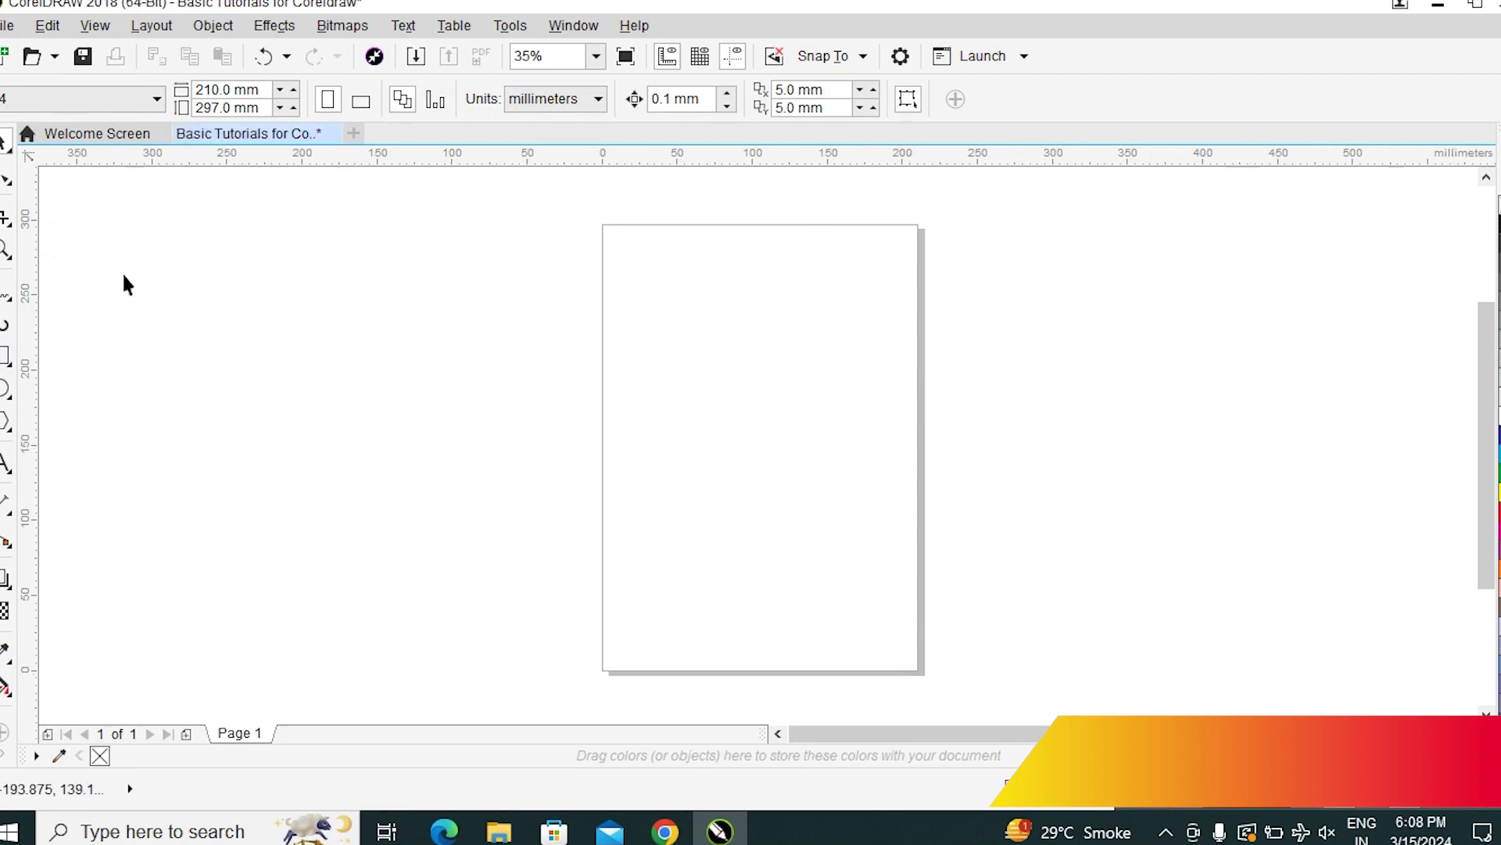
Switch the page to landscape orientation, 297 × 210 mm
{"action": "left_click", "coordinate": [5, 360]}
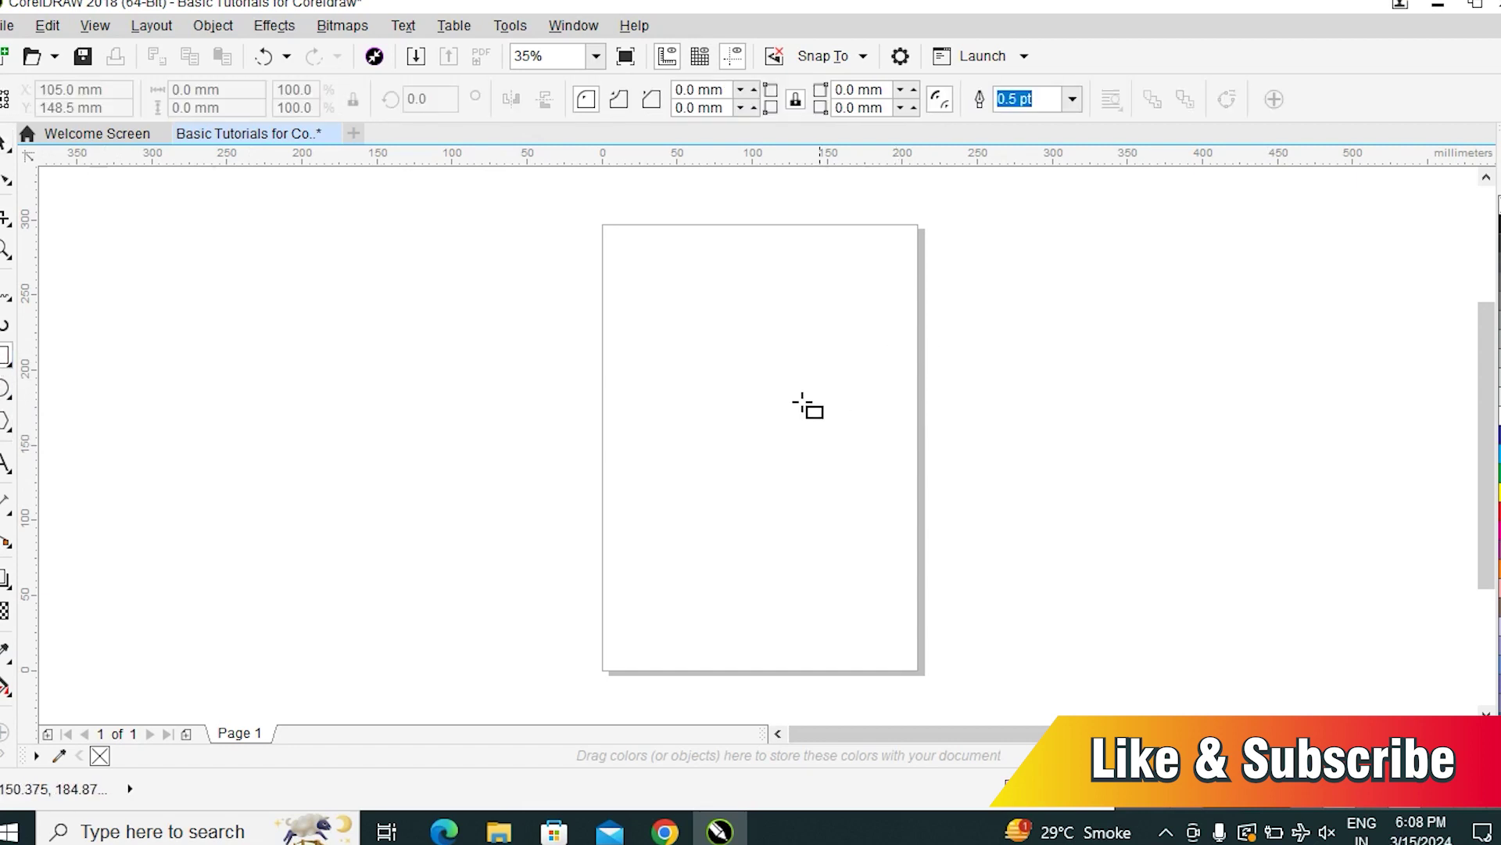
{"action": "left_click", "coordinate": [5, 143]}
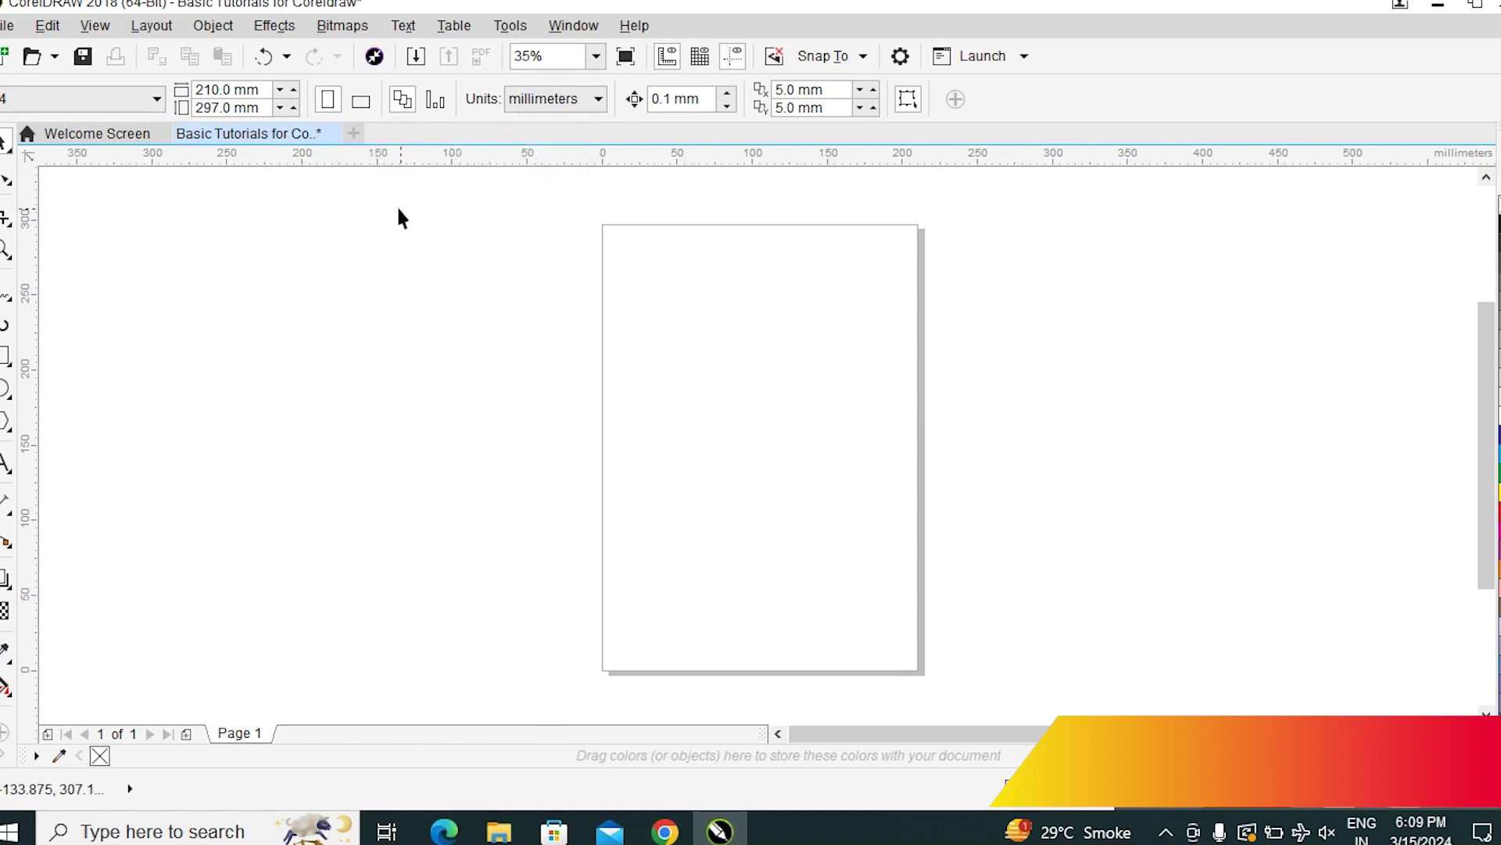
{"action": "left_click", "coordinate": [359, 99]}
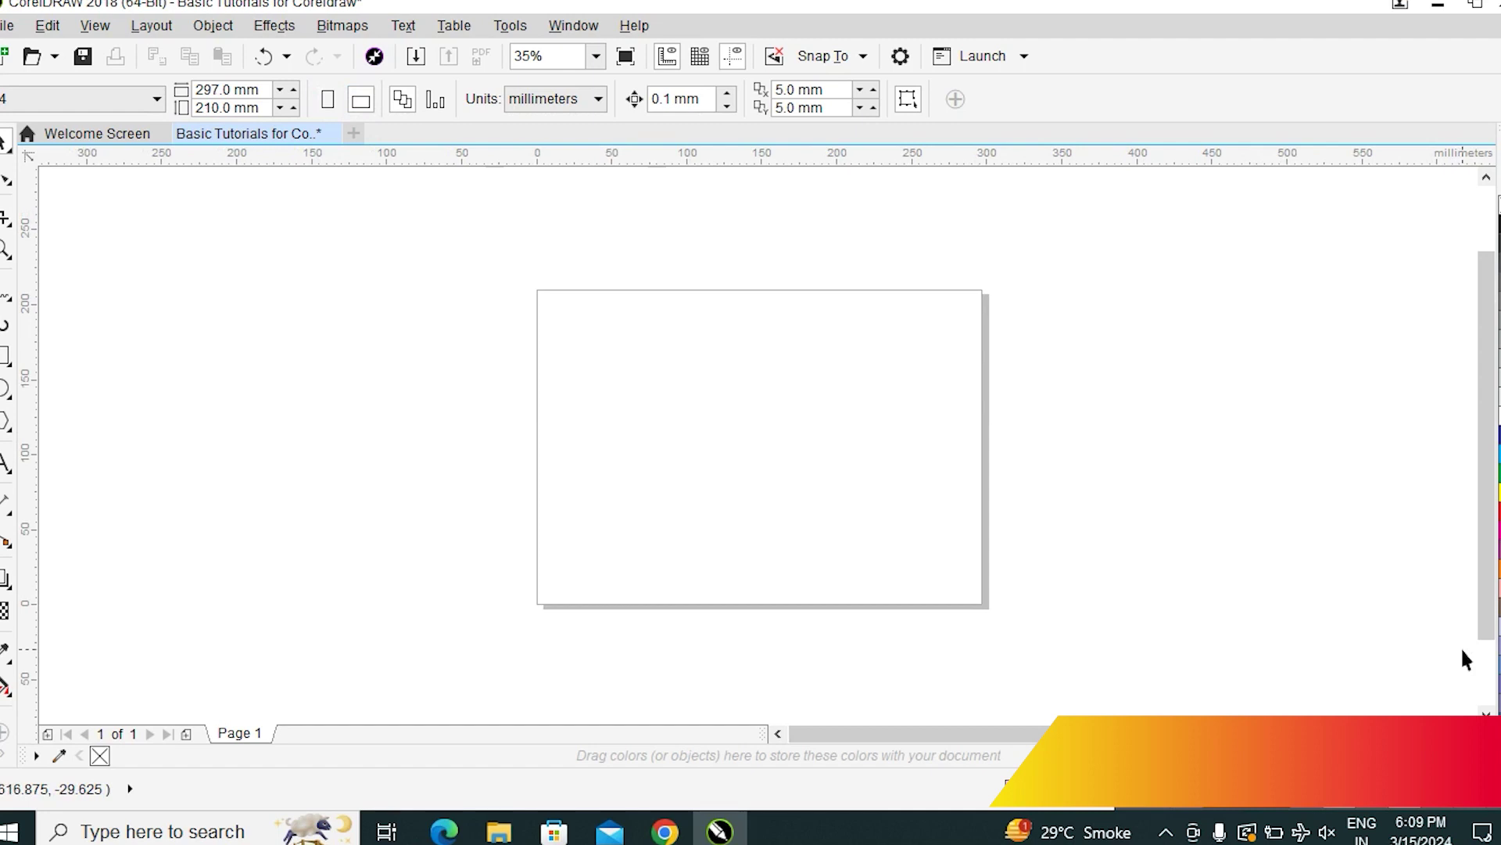
Create a 297 × 210 mm page-sized rectangle, drag it off the page, and delete it
{"action": "double_click", "coordinate": [5, 354]}
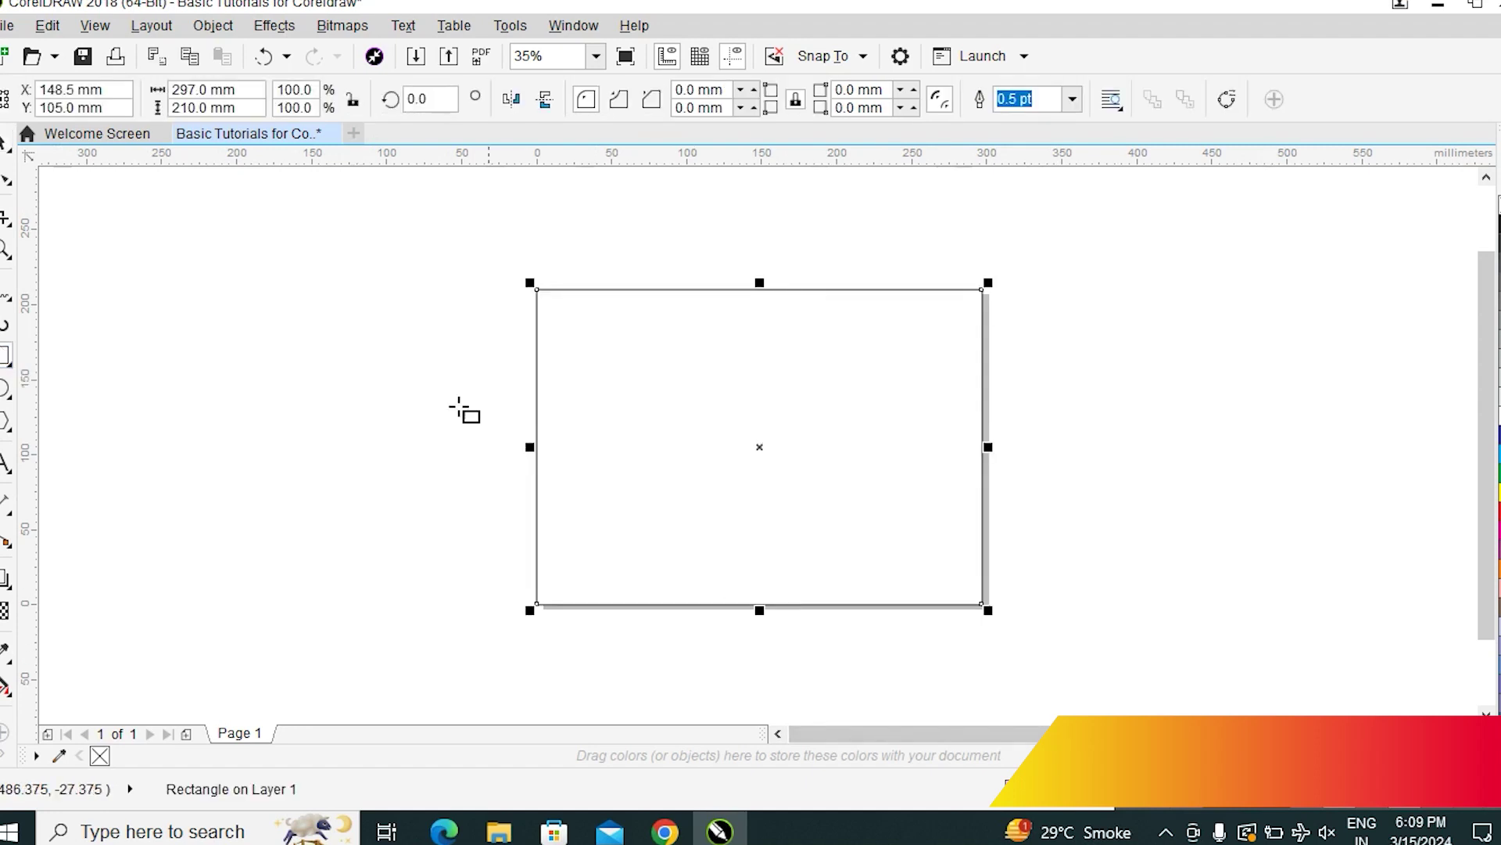
{"action": "key", "text": "space"}
{"action": "left_click", "coordinate": [1266, 477]}
{"action": "left_click", "coordinate": [817, 479]}
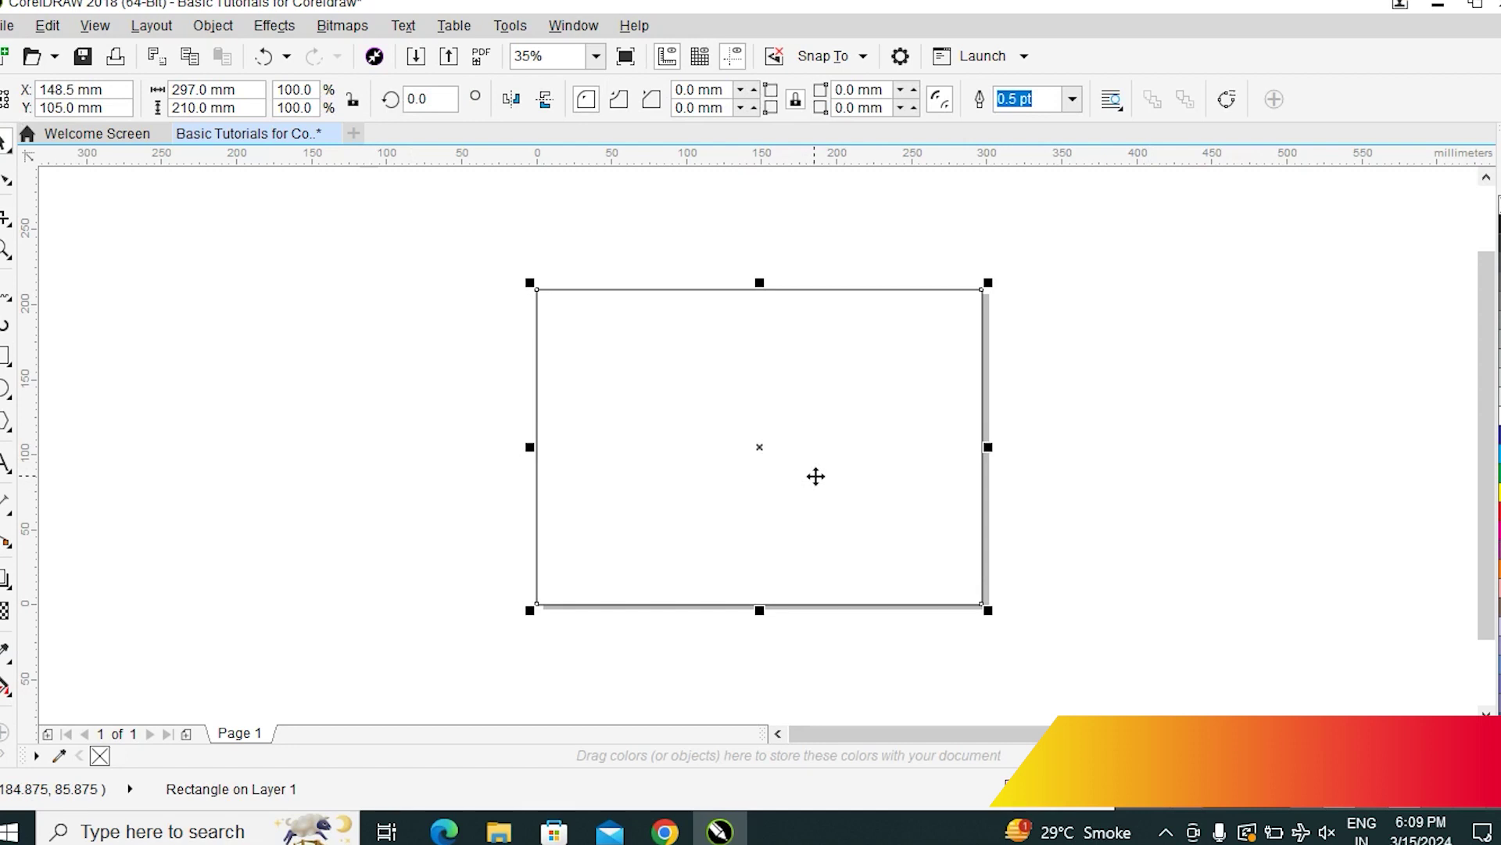
{"action": "left_click", "coordinate": [1146, 502]}
{"action": "left_click_drag", "start_coordinate": [851, 408], "coordinate": [572, 461]}
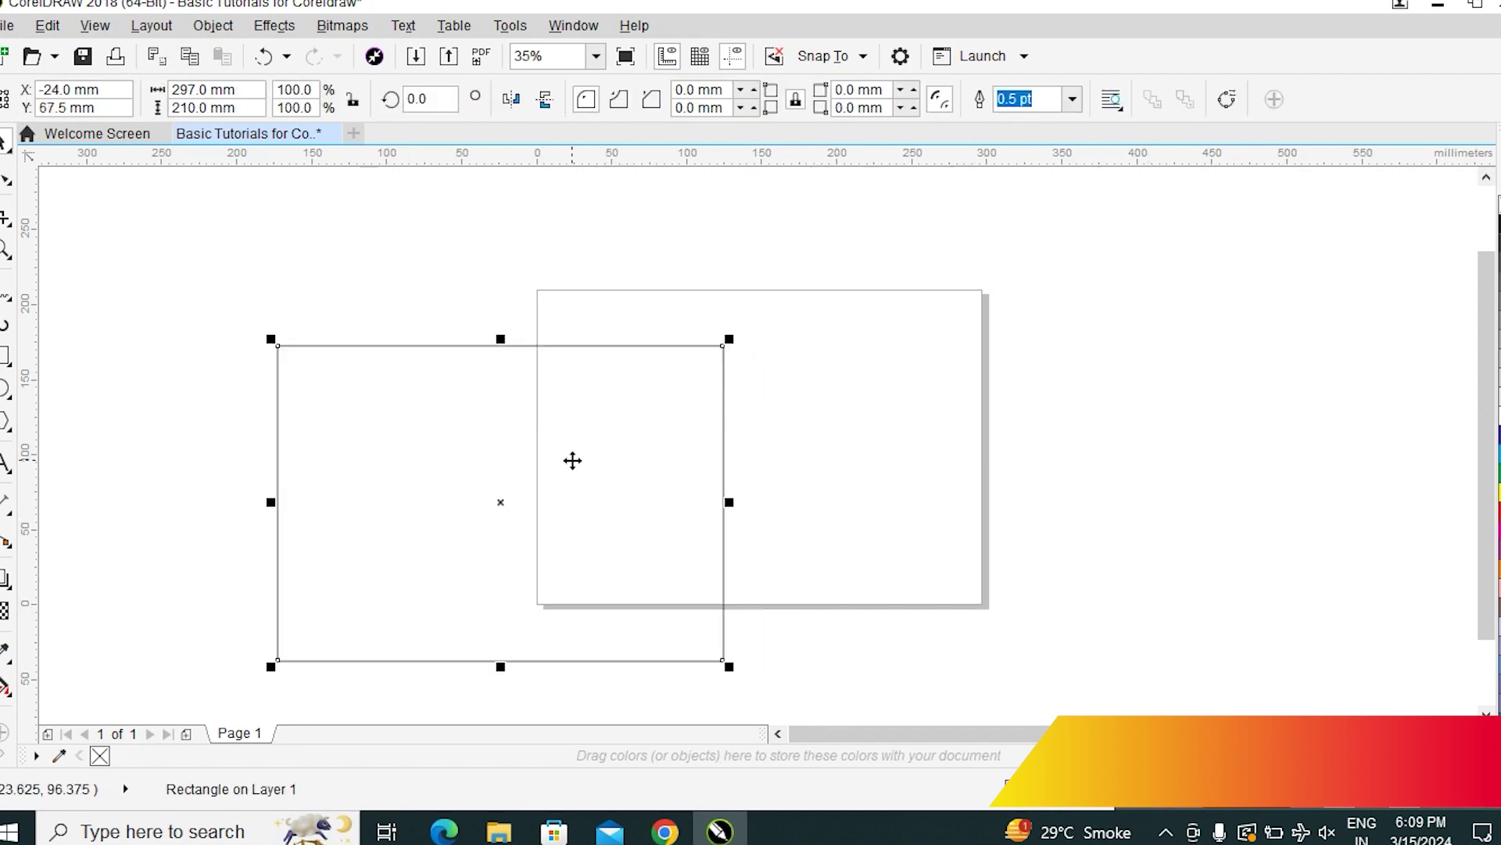
{"action": "key", "text": "Delete"}
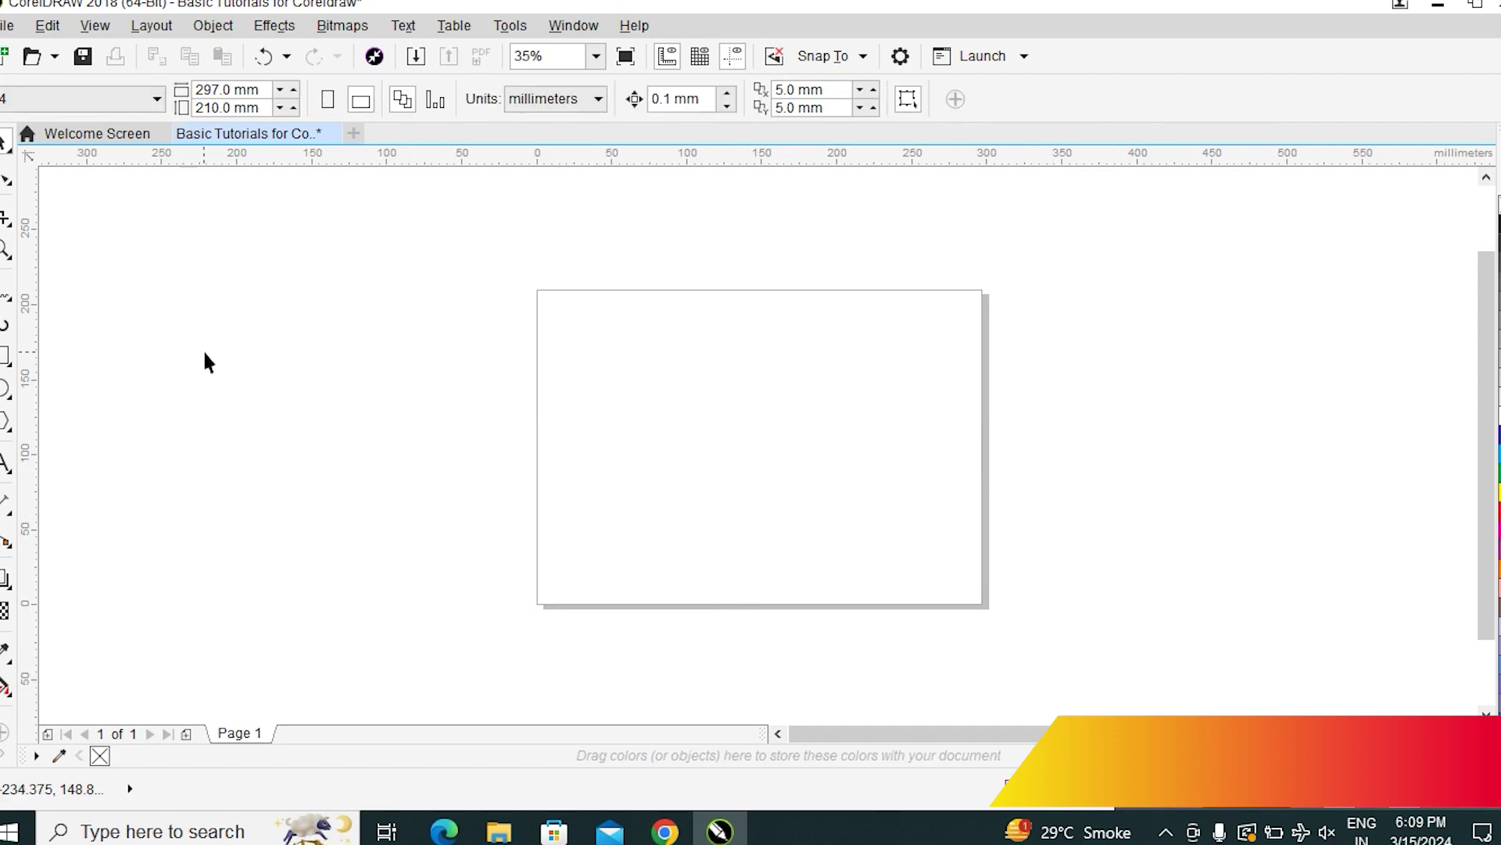
Draw a 228.75 × 157.5 mm rectangle inset within the page and fill it light grey
{"action": "left_click", "coordinate": [4, 355]}
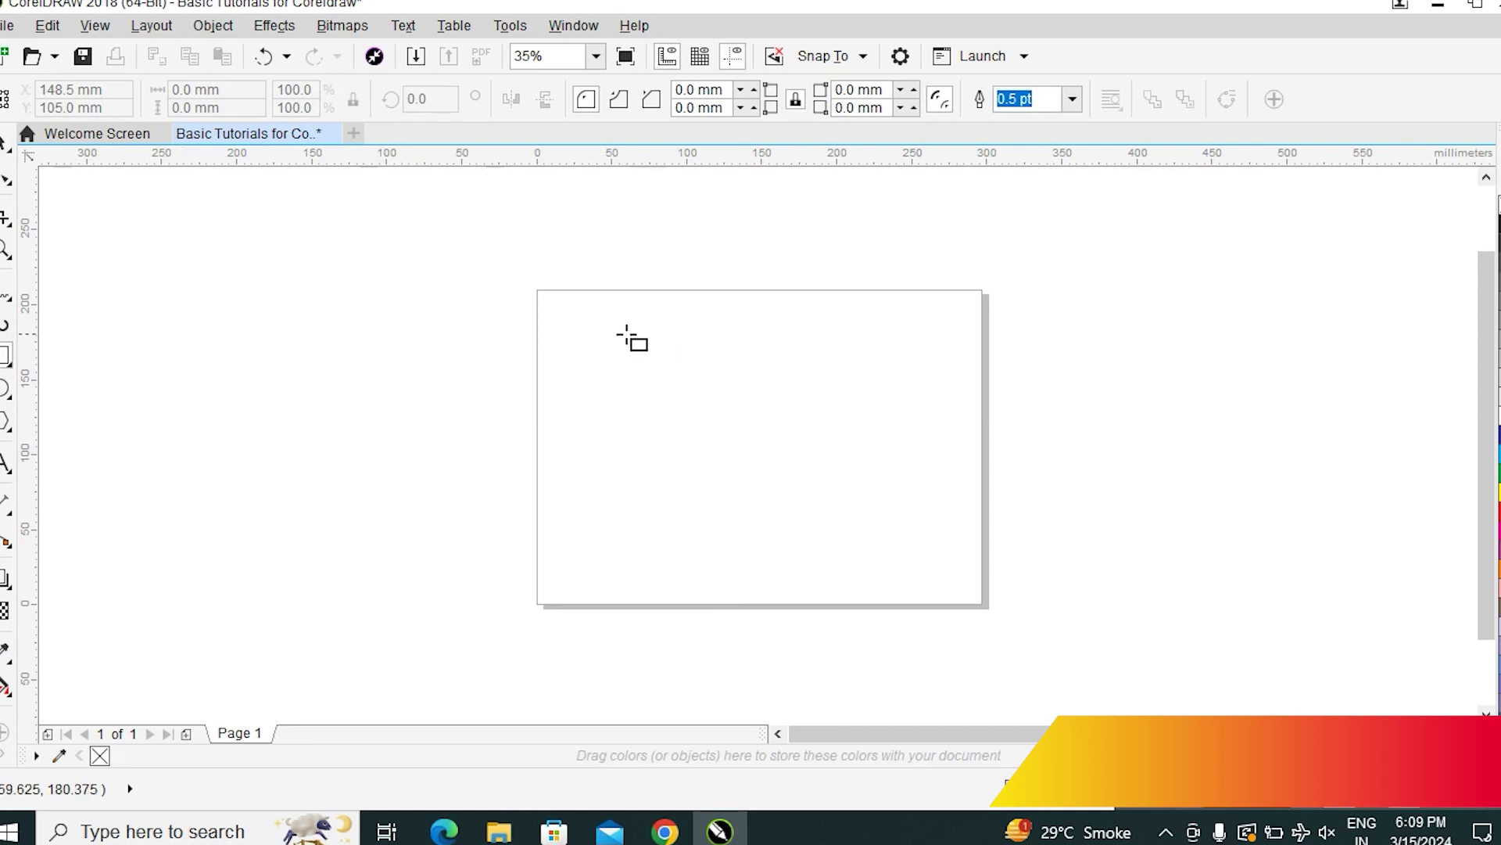
{"action": "mouse_move", "coordinate": [599, 329]}
{"action": "left_mouse_down"}
{"action": "mouse_move", "coordinate": [854, 527]}
{"action": "mouse_move", "coordinate": [950, 572]}
{"action": "left_mouse_up"}
{"action": "left_click", "coordinate": [6, 145]}
{"action": "left_click", "coordinate": [1060, 480]}
{"action": "left_click", "coordinate": [797, 475]}
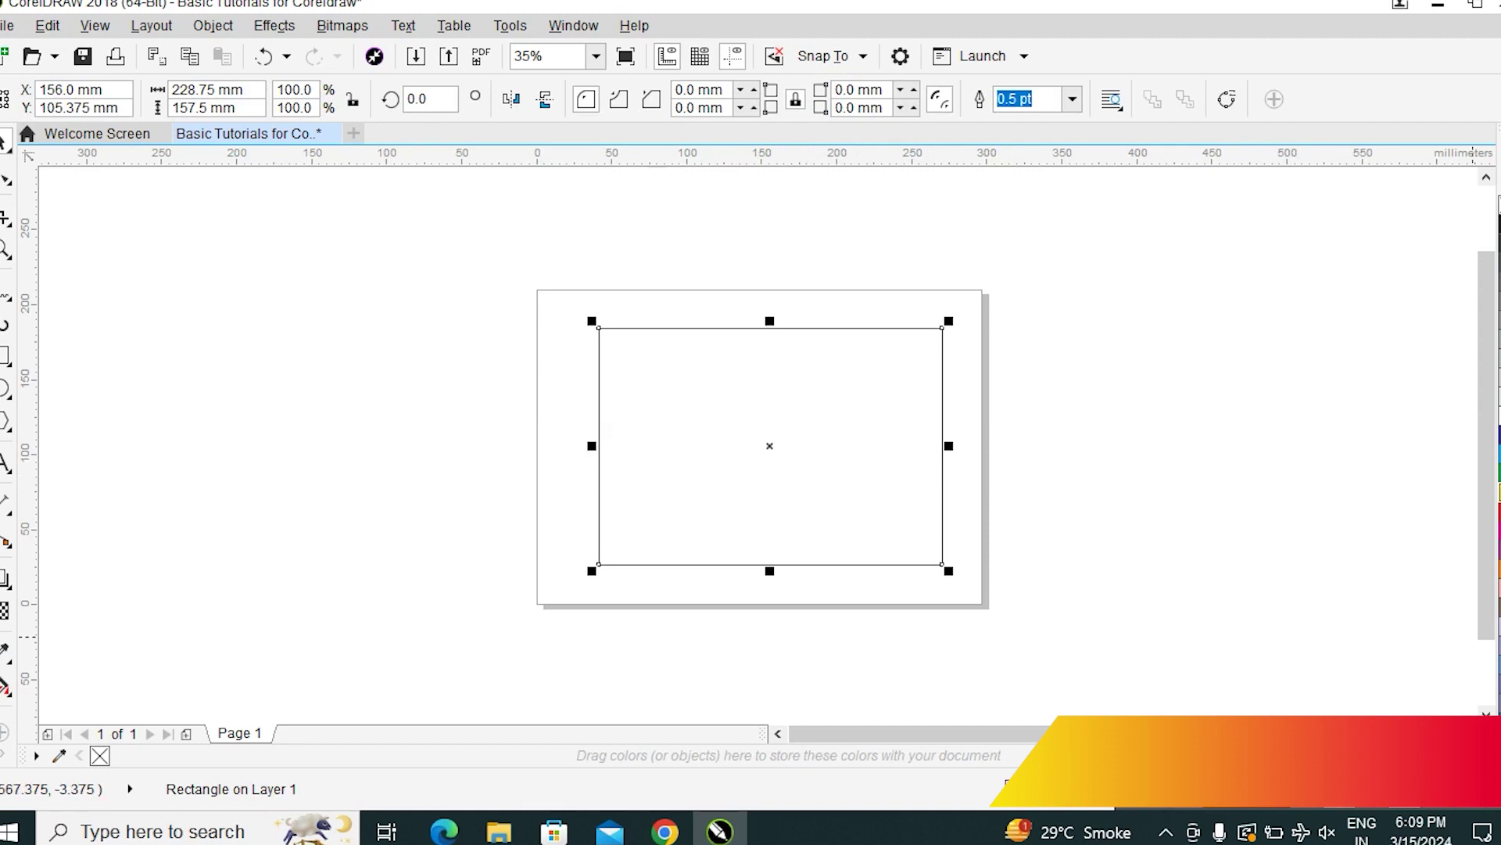
{"action": "left_click", "coordinate": [1498, 458]}
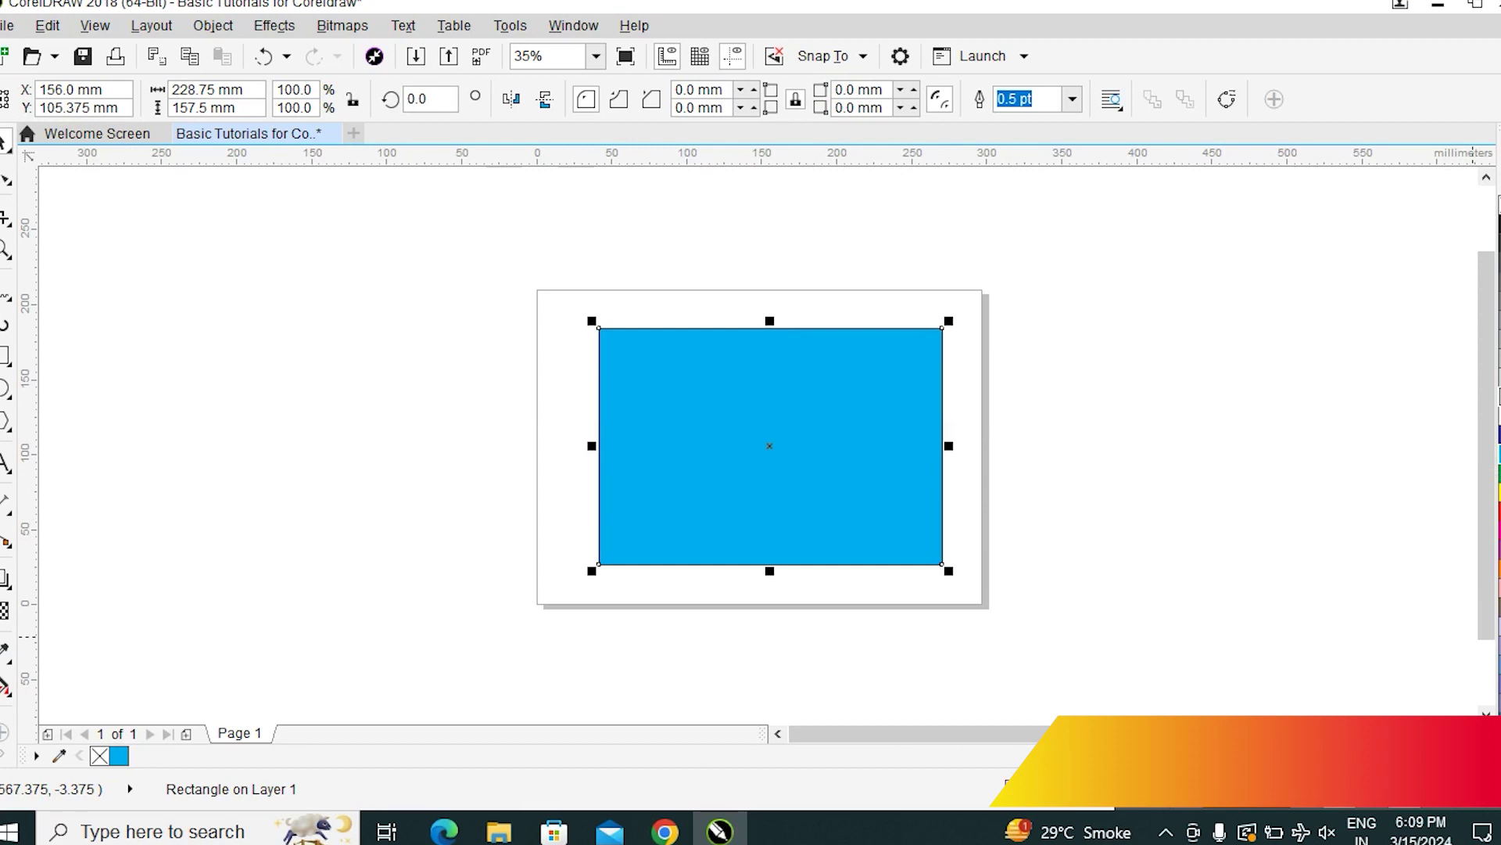
{"action": "left_click", "coordinate": [1497, 454]}
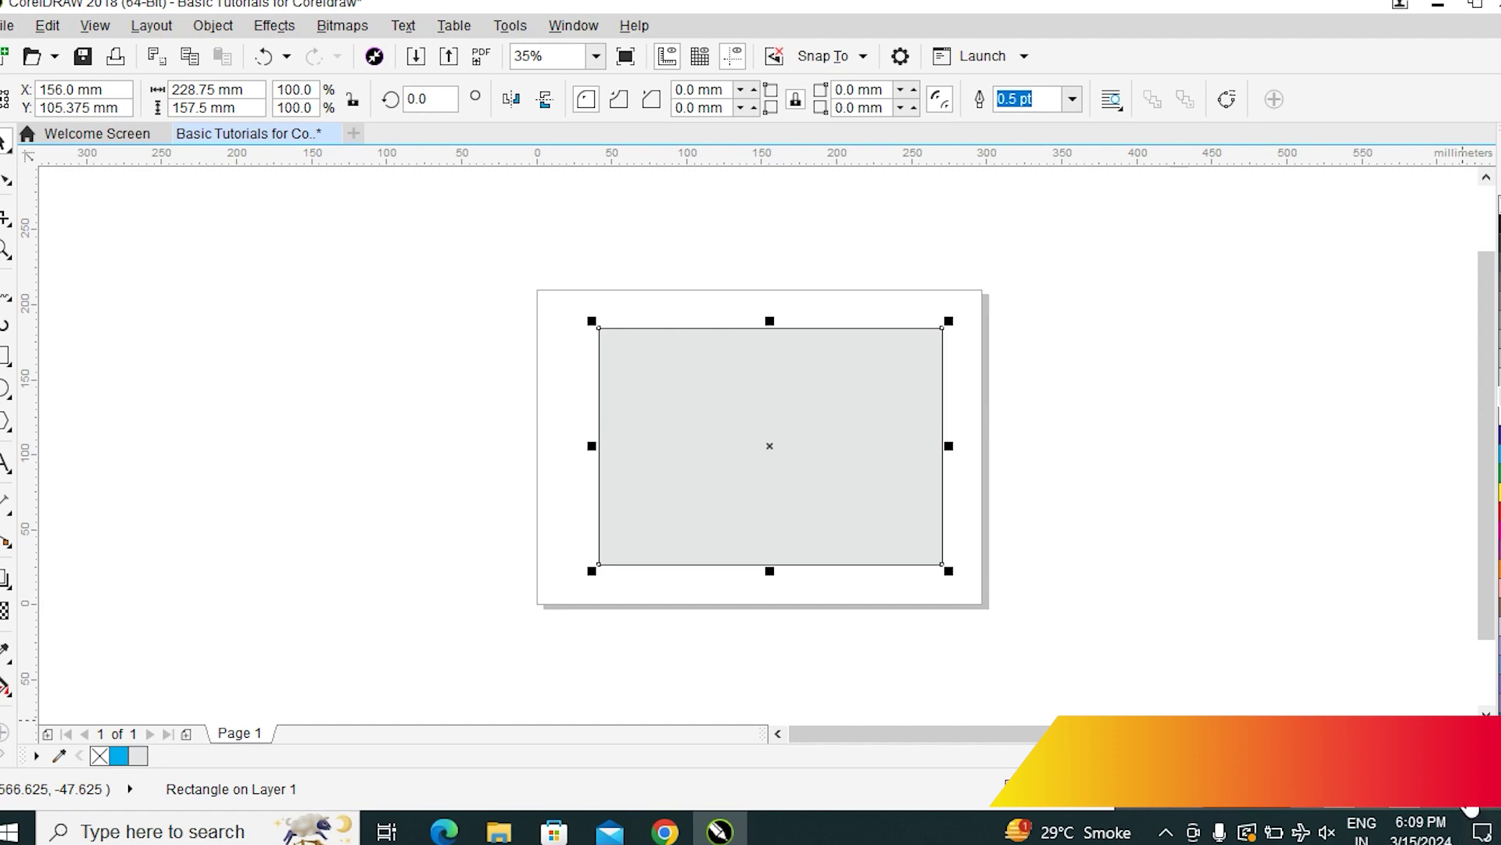
{"action": "left_click", "coordinate": [1200, 503]}
{"action": "left_click", "coordinate": [800, 466]}
Add a short line of 24 pt Arial placeholder text on the grey rectangle
{"action": "left_click", "coordinate": [4, 463]}
{"action": "left_click", "coordinate": [687, 417]}
{"action": "type", "text": "vd"}
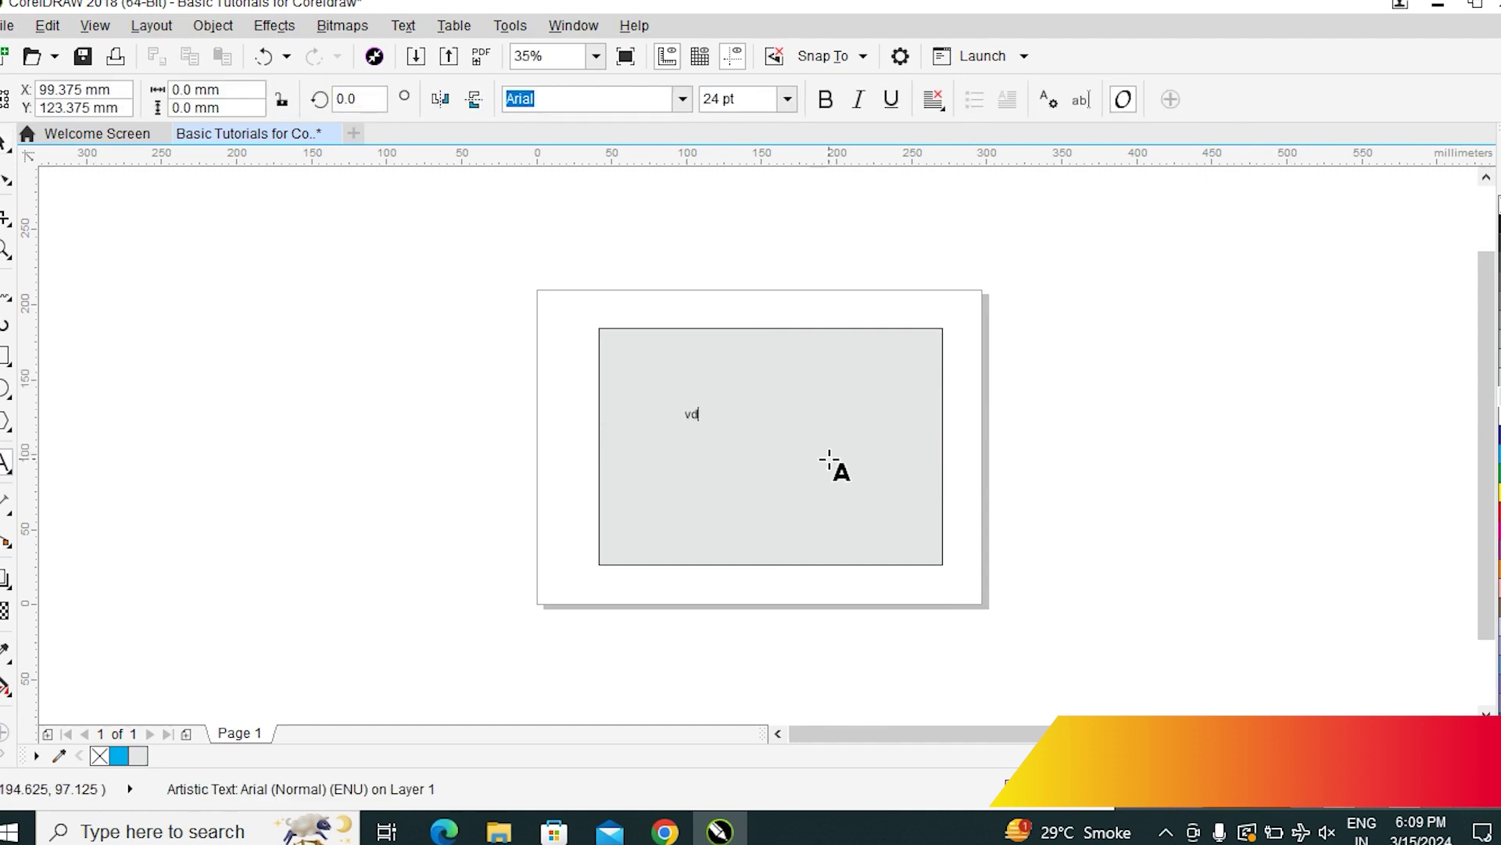
{"action": "type", "text": "fdddzz"}
{"action": "key", "text": "ctrl+space"}
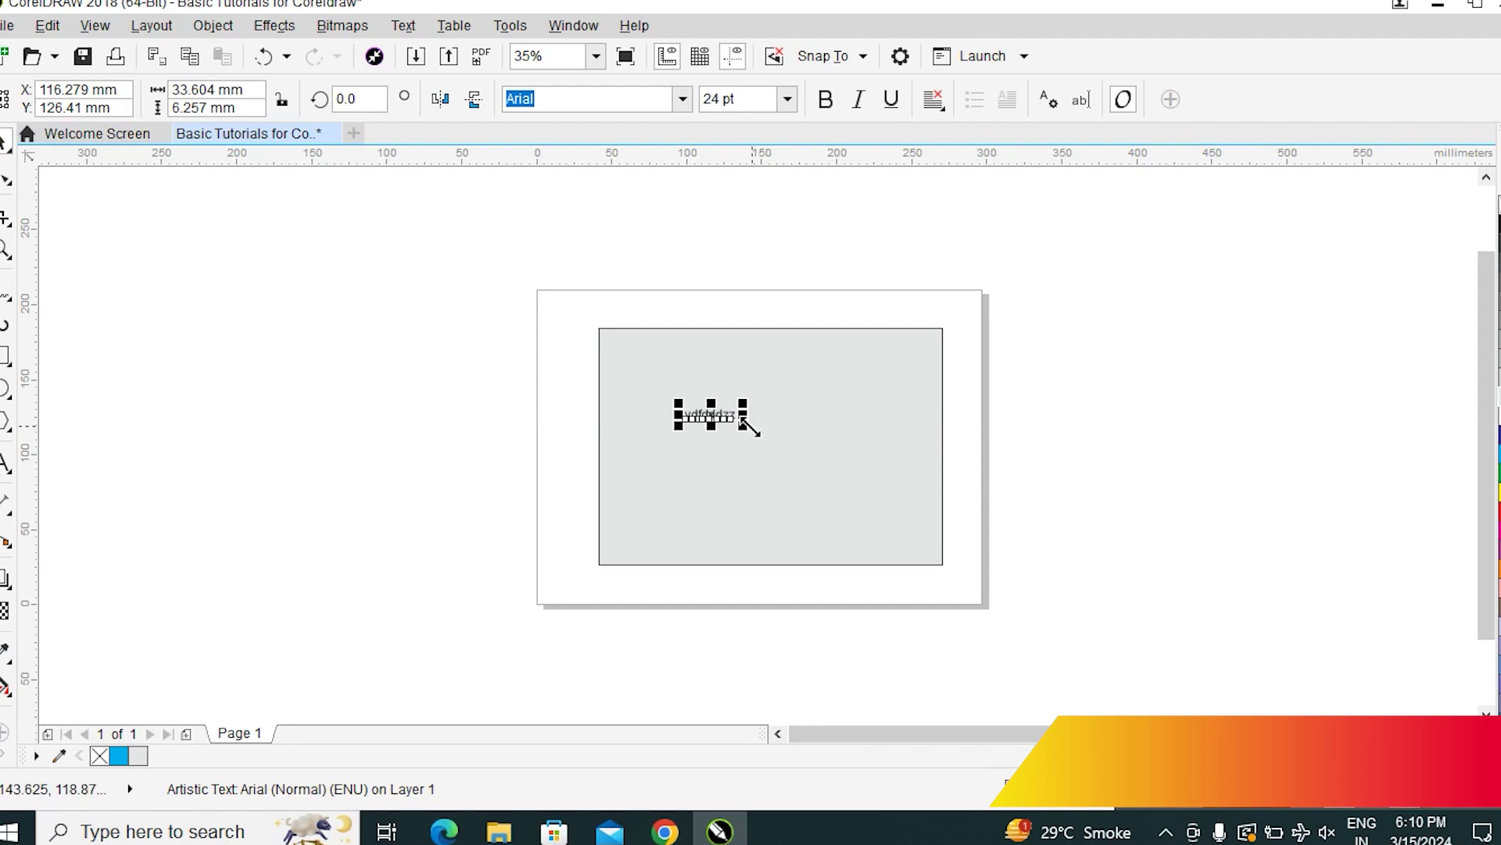
Enlarge the placeholder text to about 98 pt and change it to read 'A ONE GRAPHICS'
{"action": "left_click_drag", "start_coordinate": [748, 426], "coordinate": [904, 525]}
{"action": "left_click", "coordinate": [5, 463]}
{"action": "double_click", "coordinate": [833, 437]}
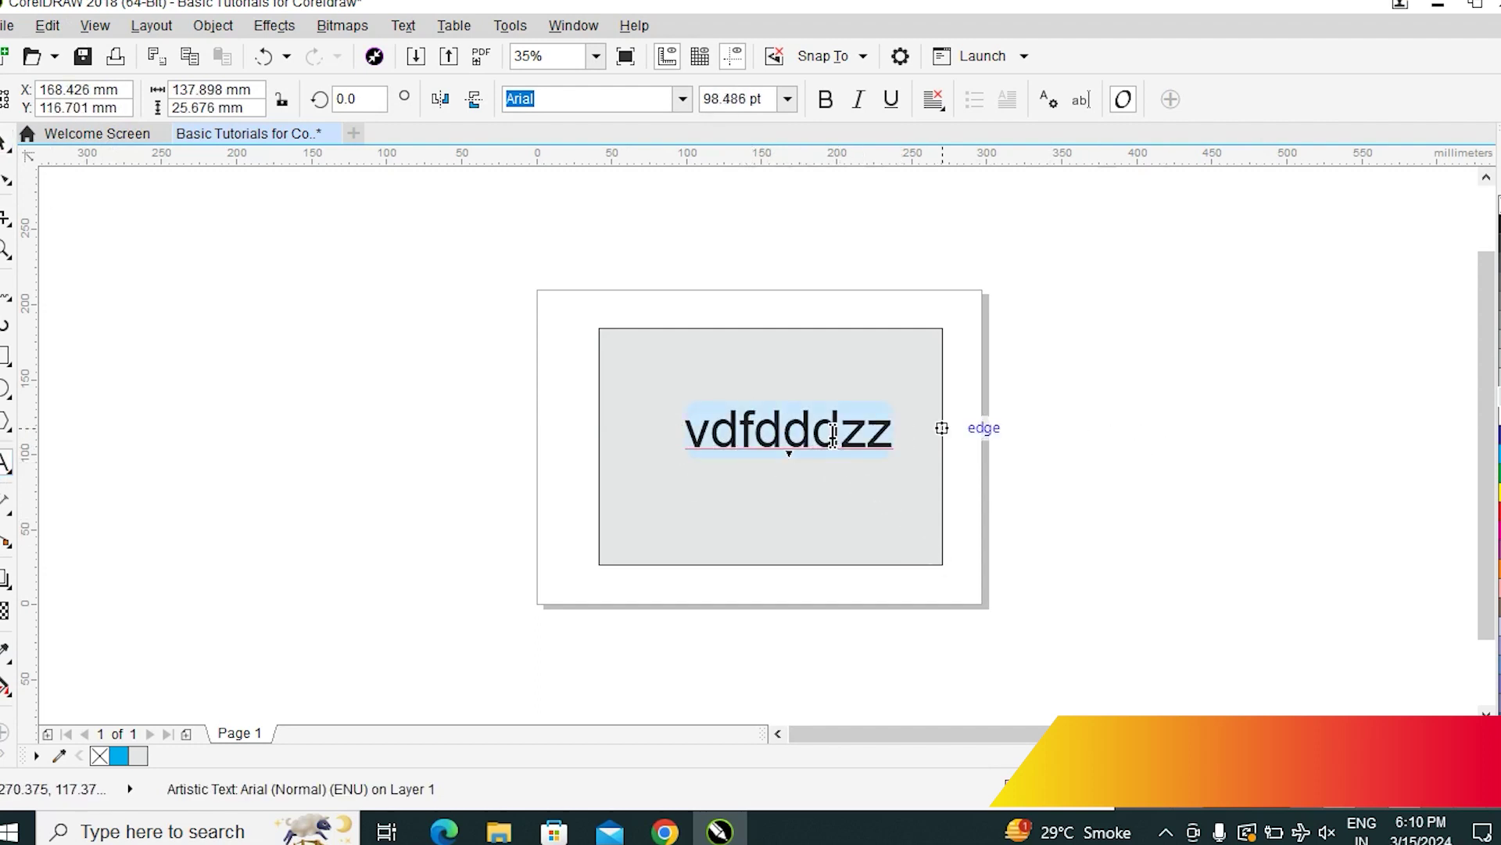
{"action": "type", "text": "Corel"}
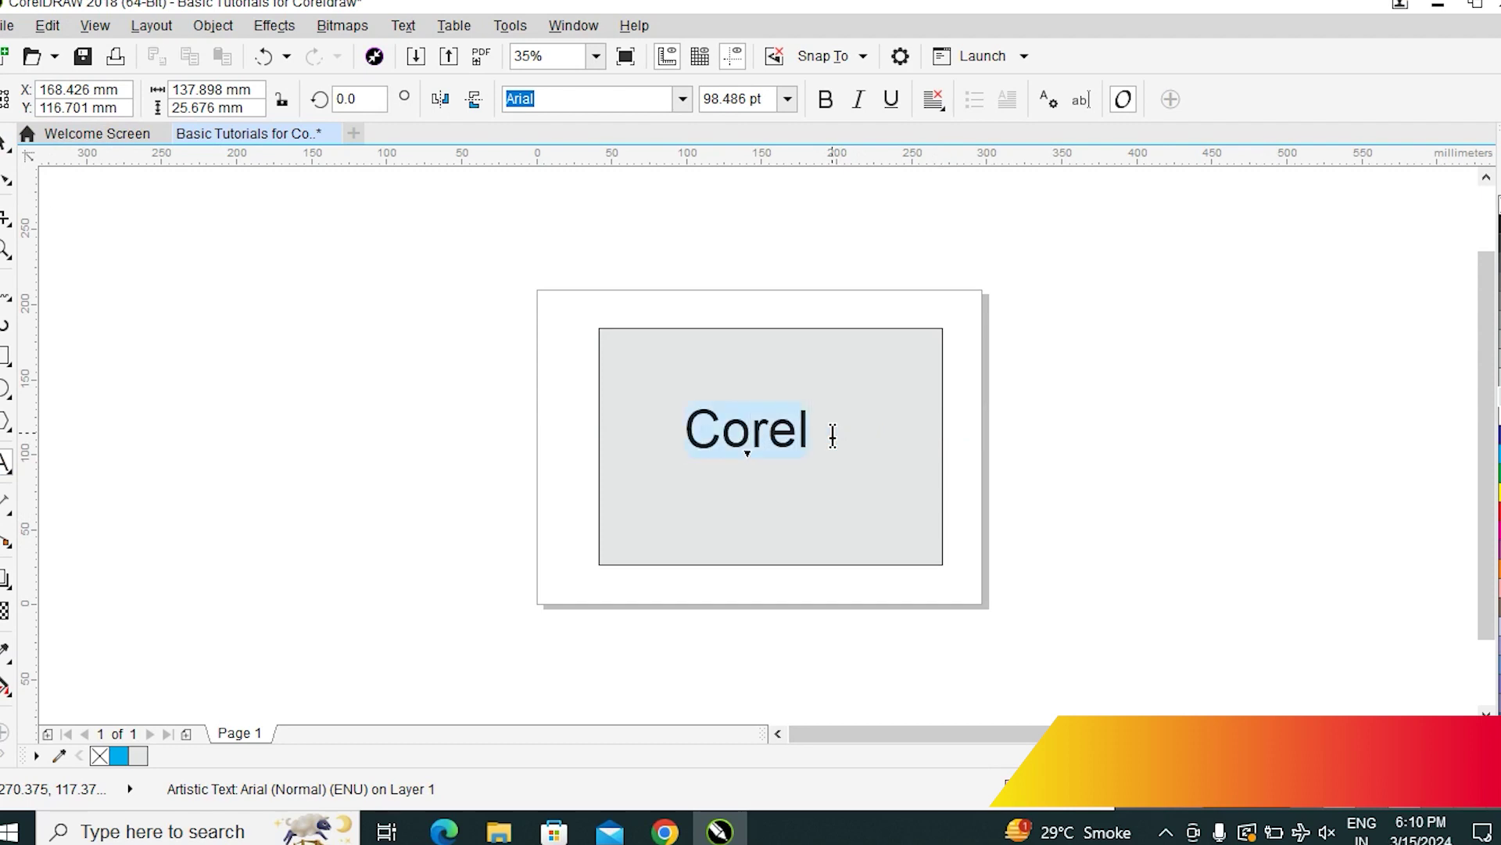
{"action": "type", "text": "A O"}
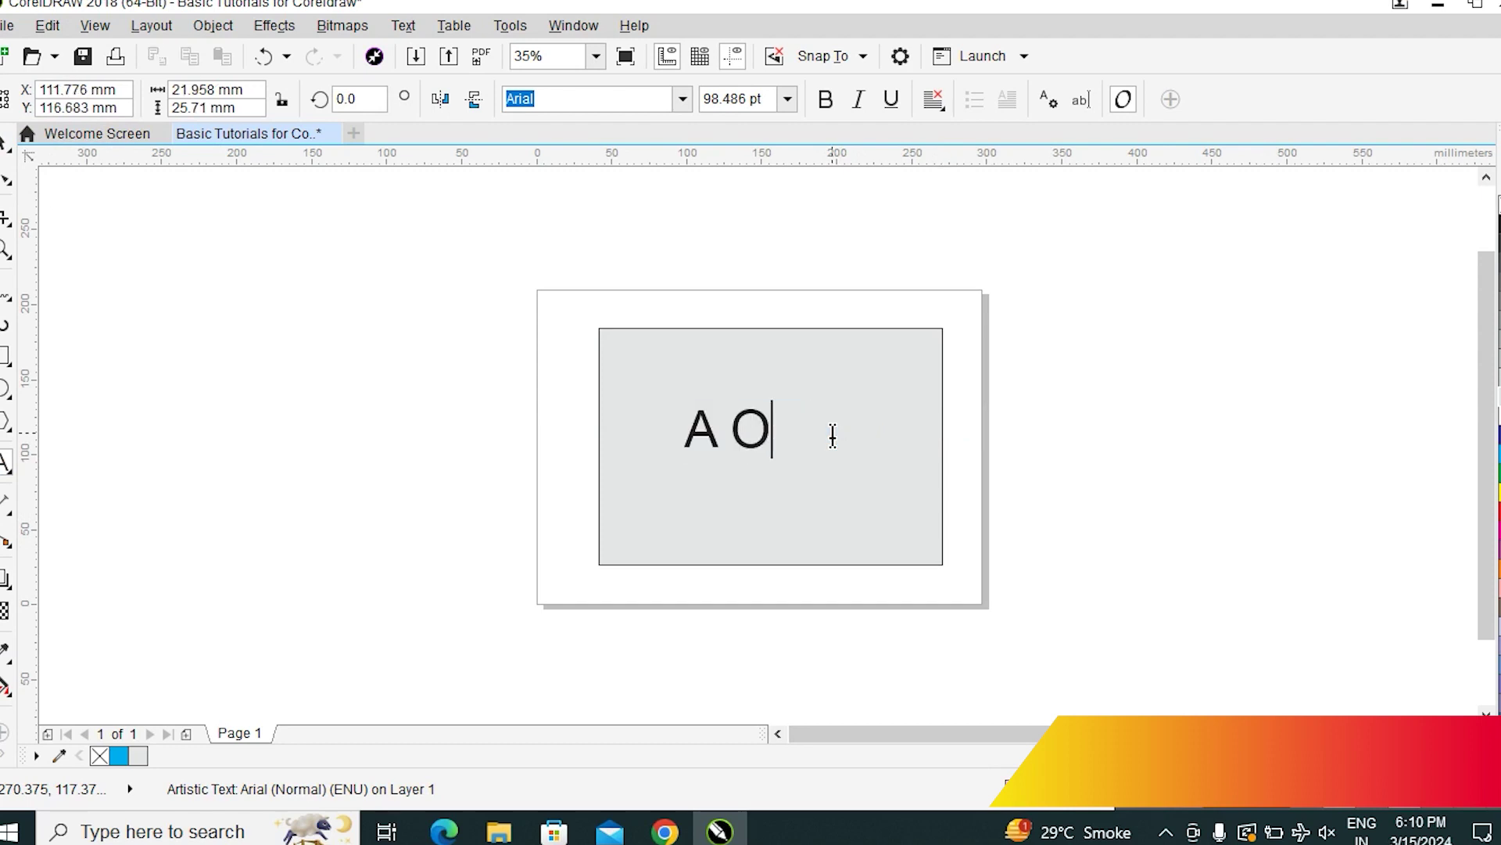
{"action": "type", "text": "NE GRA"}
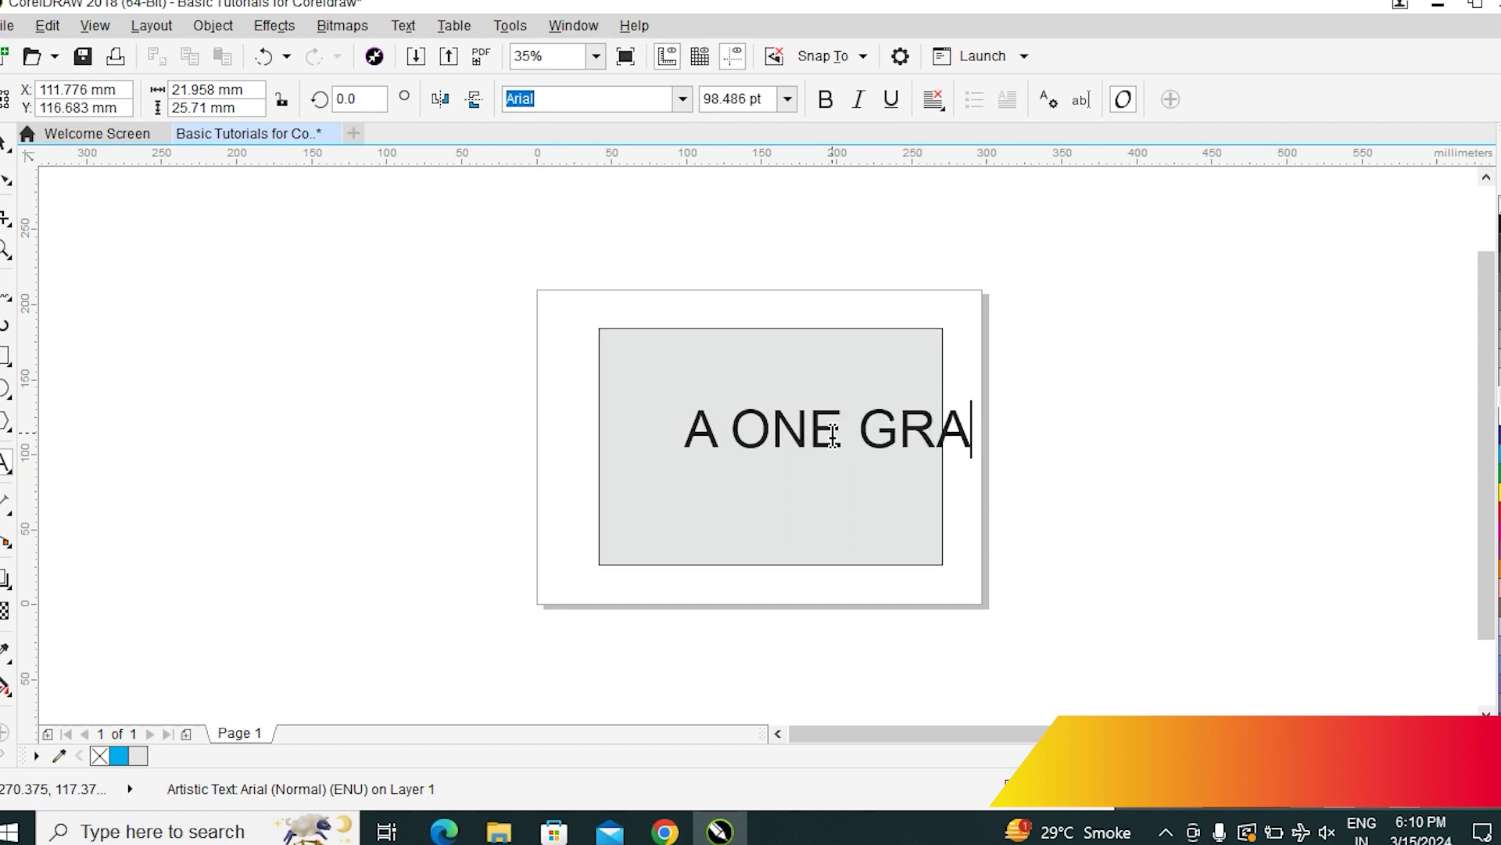
{"action": "type", "text": "PHICS"}
{"action": "key", "text": "Escape"}
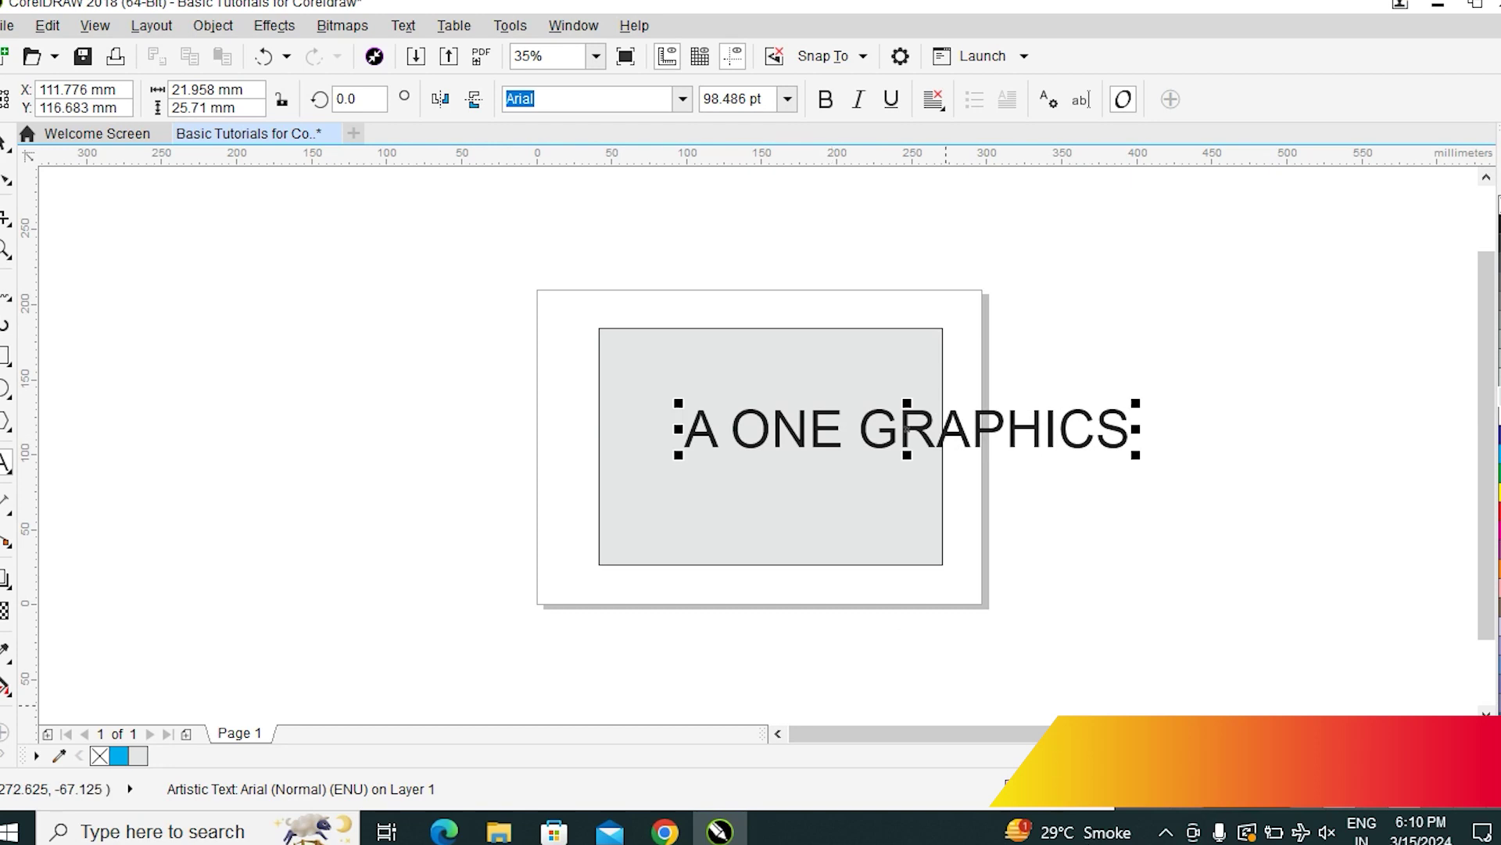
Change the rectangle's fill from light grey to dark blue behind the A ONE GRAPHICS text
{"action": "left_click", "coordinate": [1319, 443]}
{"action": "left_click", "coordinate": [790, 372]}
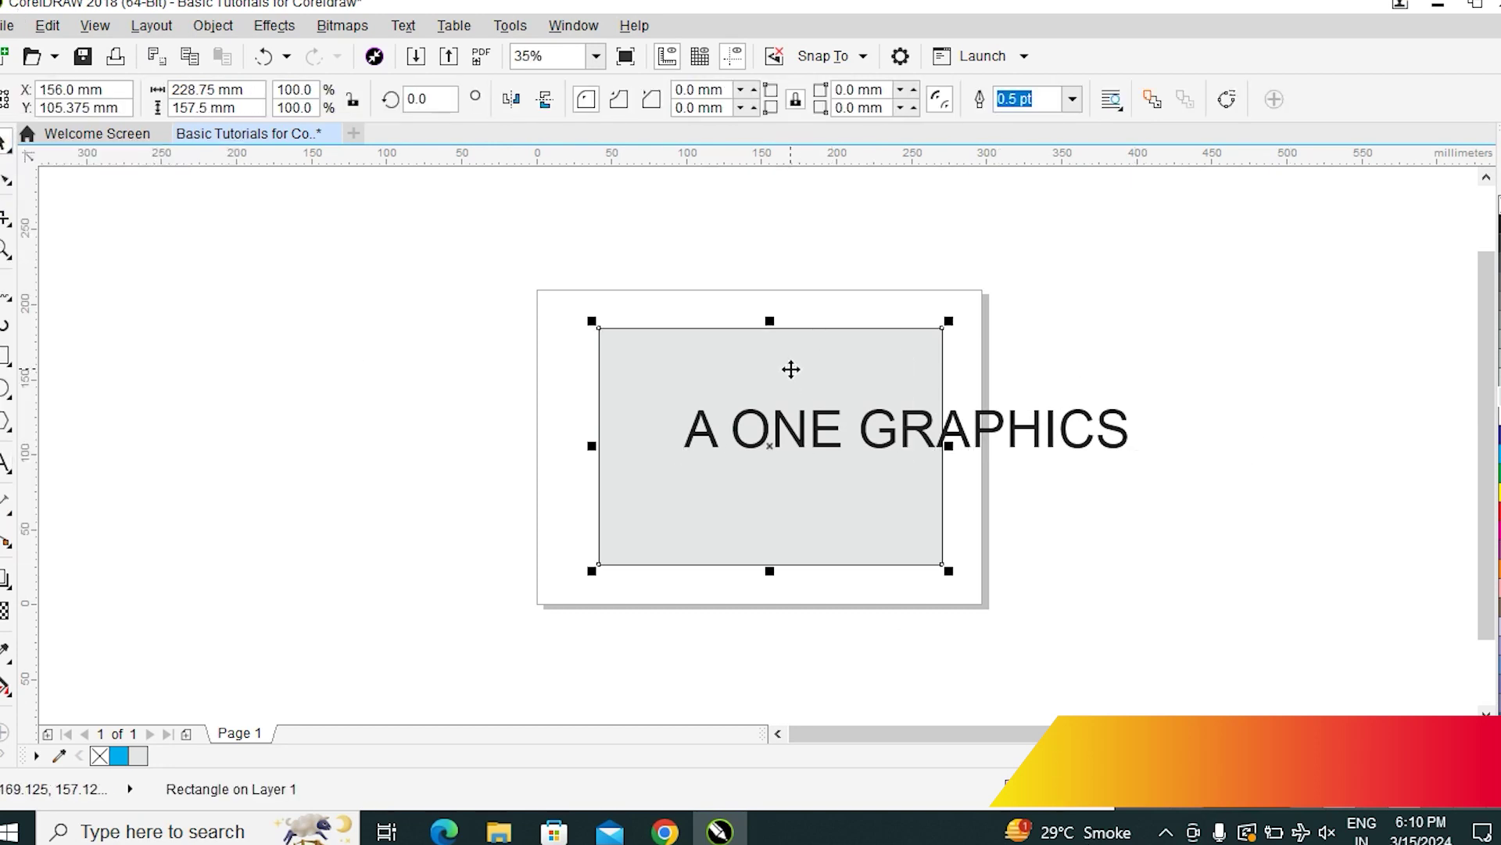
{"action": "left_click", "coordinate": [1304, 450]}
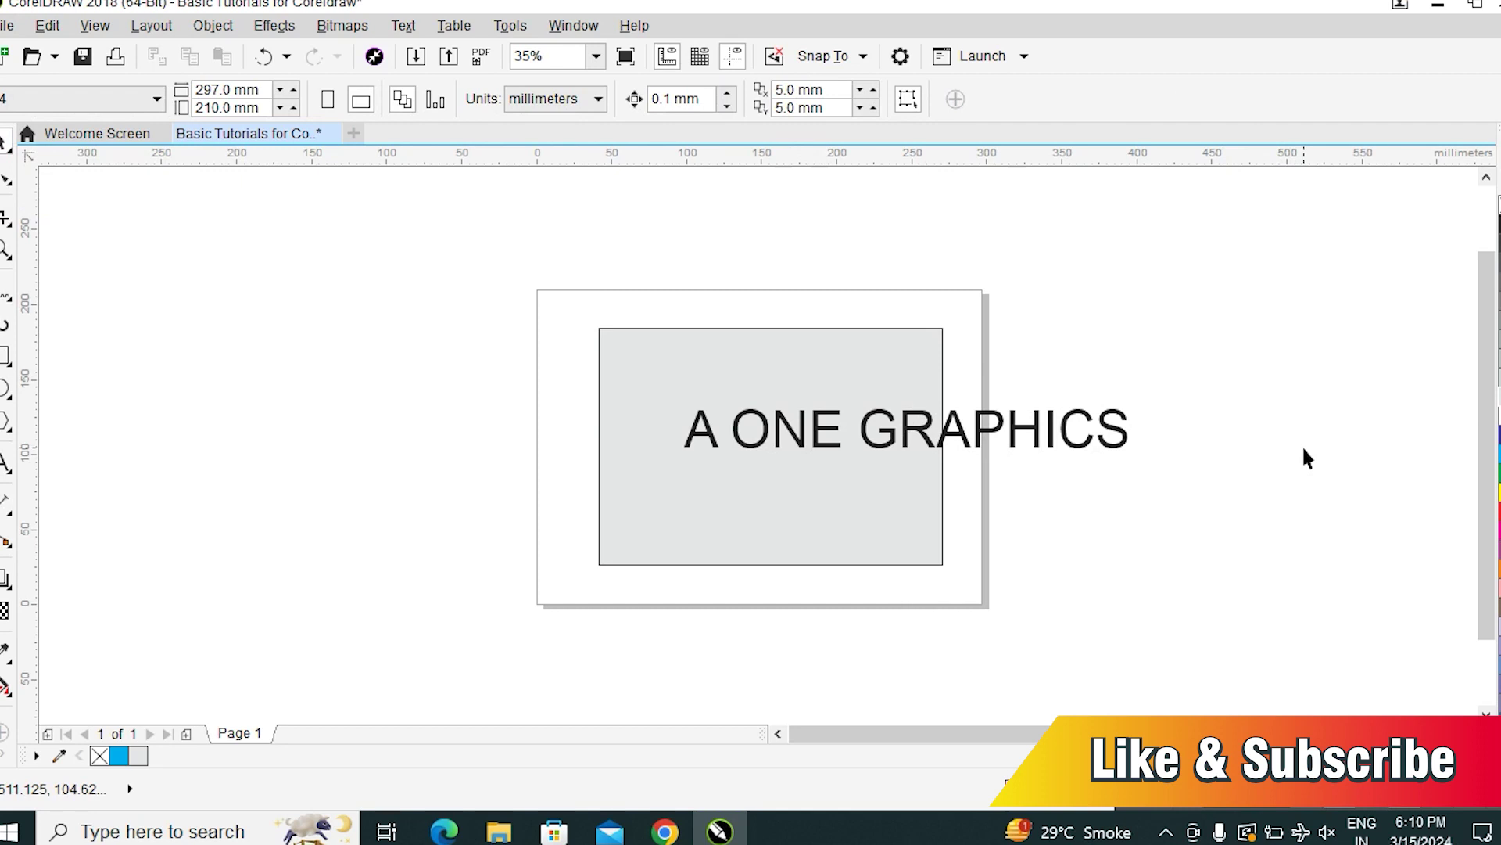
{"action": "left_click", "coordinate": [1052, 428]}
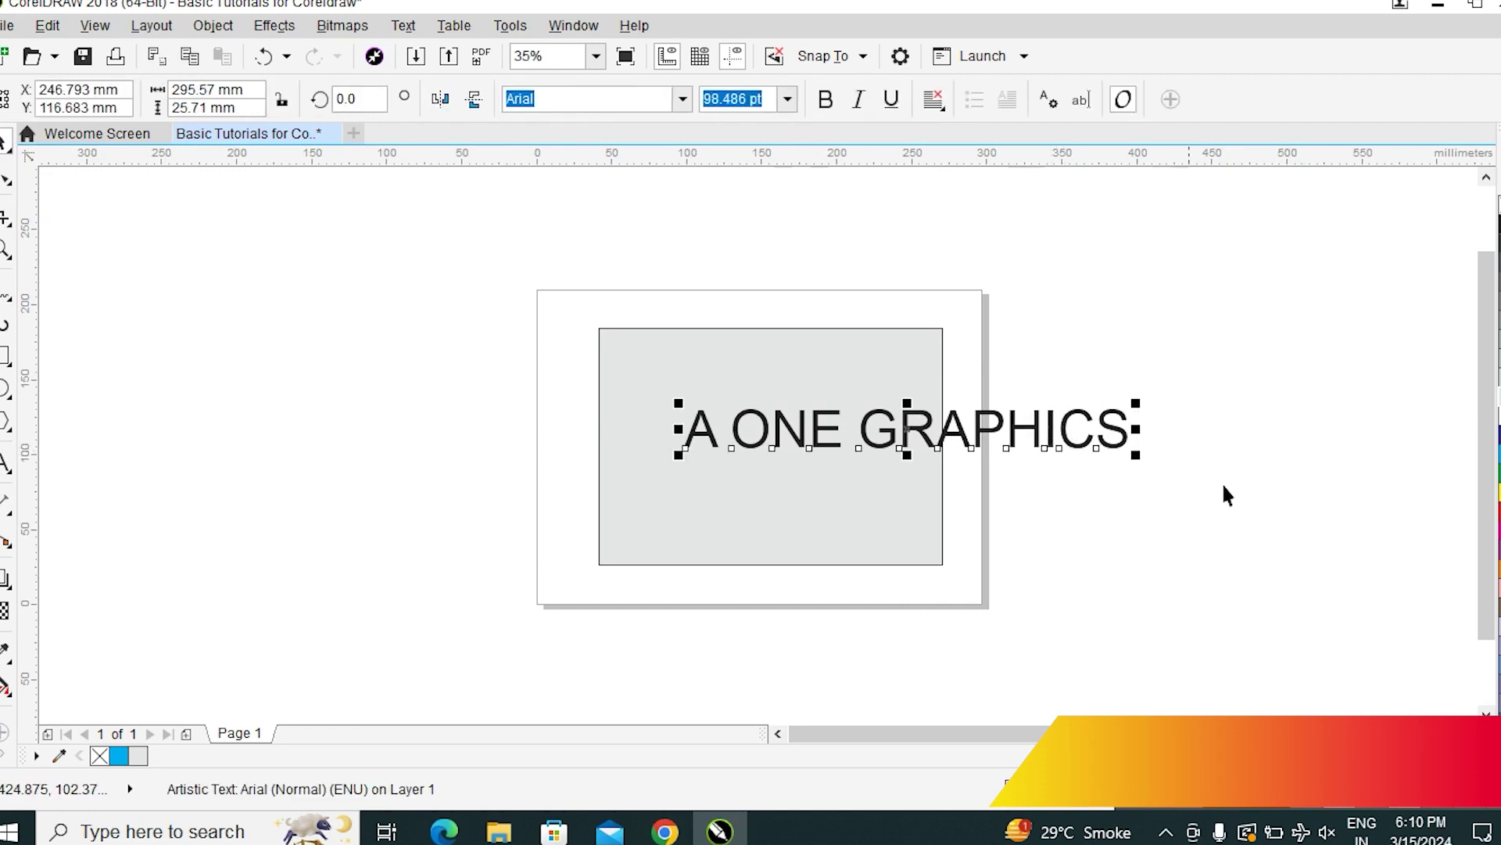
{"action": "key", "text": "Escape"}
{"action": "left_click", "coordinate": [654, 352]}
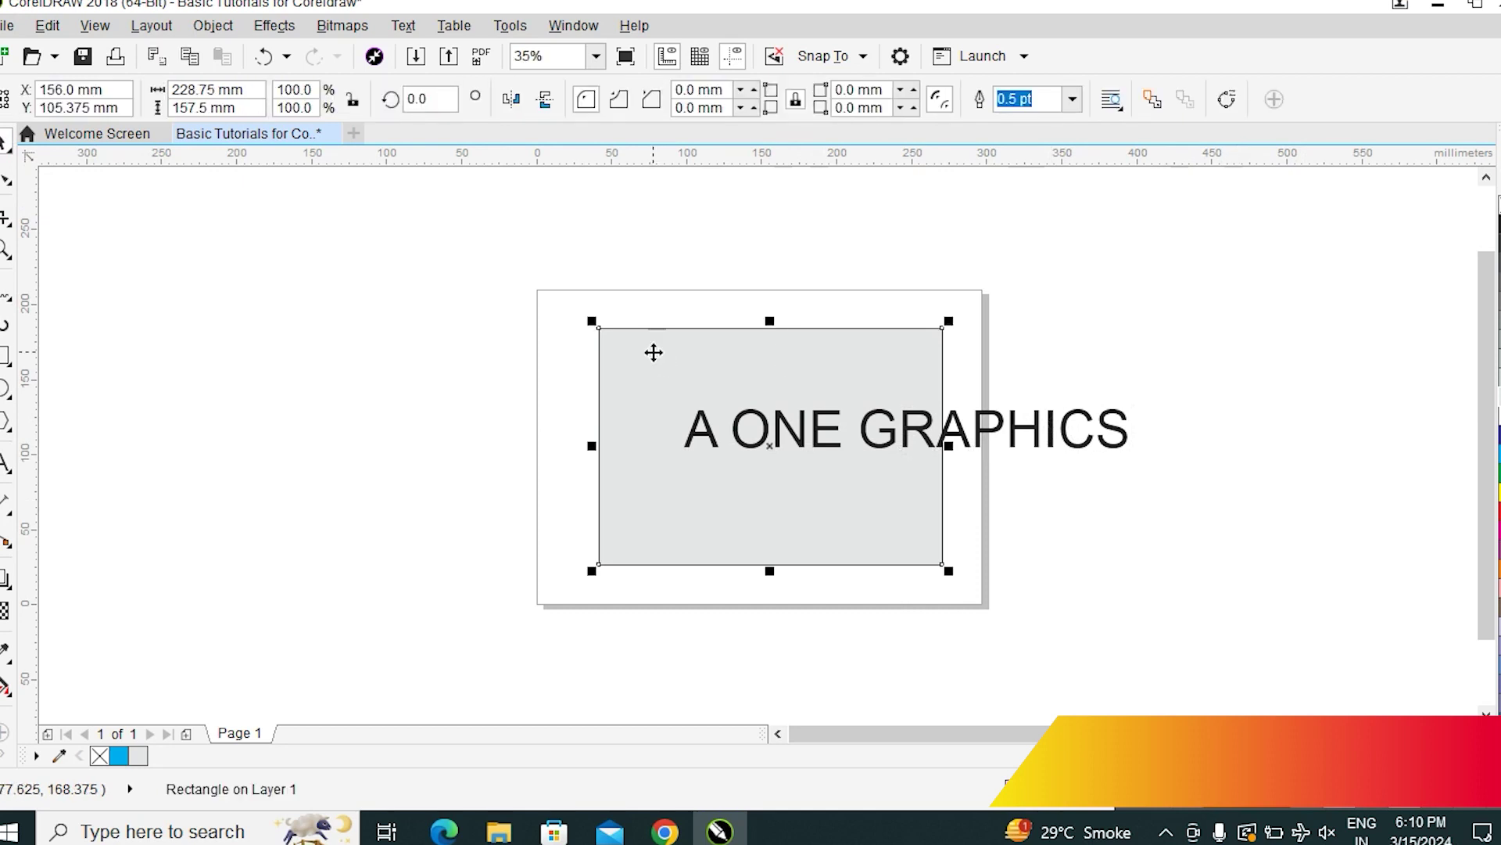
{"action": "left_click", "coordinate": [1292, 352]}
{"action": "left_click", "coordinate": [697, 380]}
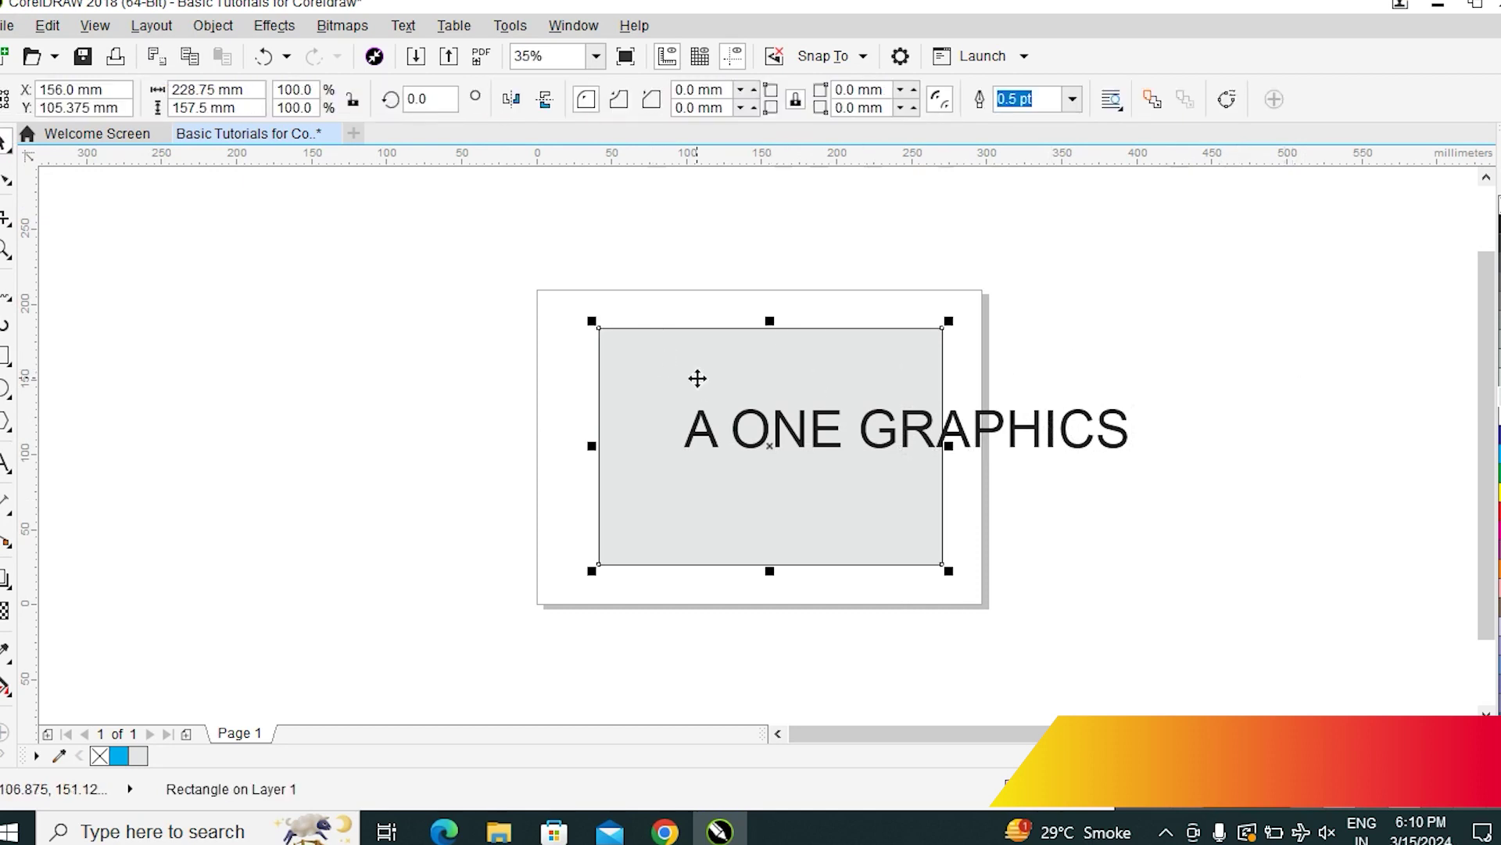
{"action": "left_click", "coordinate": [1122, 443]}
{"action": "left_click", "coordinate": [1029, 375]}
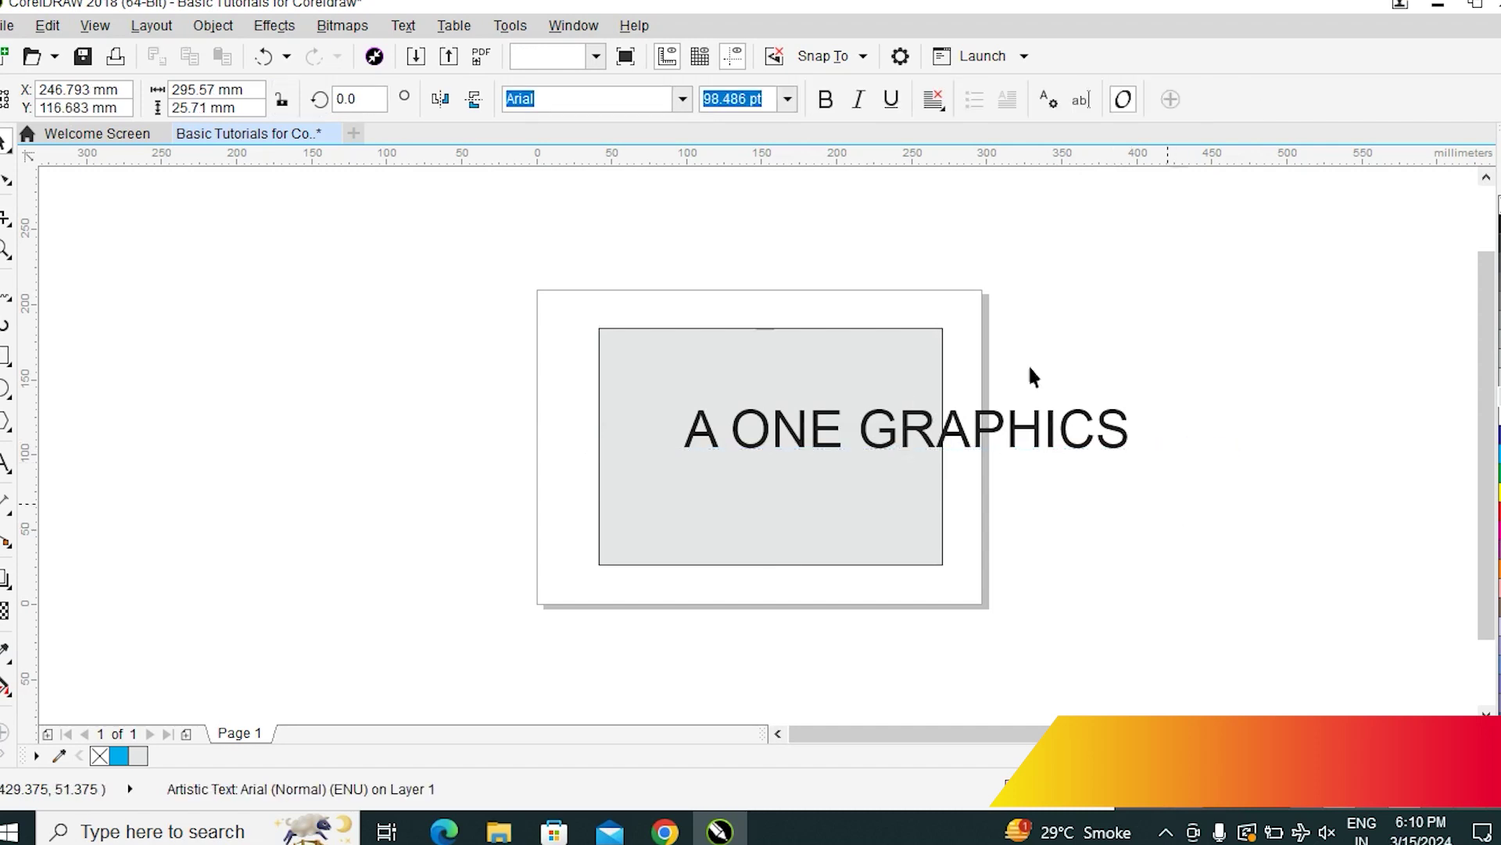
{"action": "left_click", "coordinate": [886, 357]}
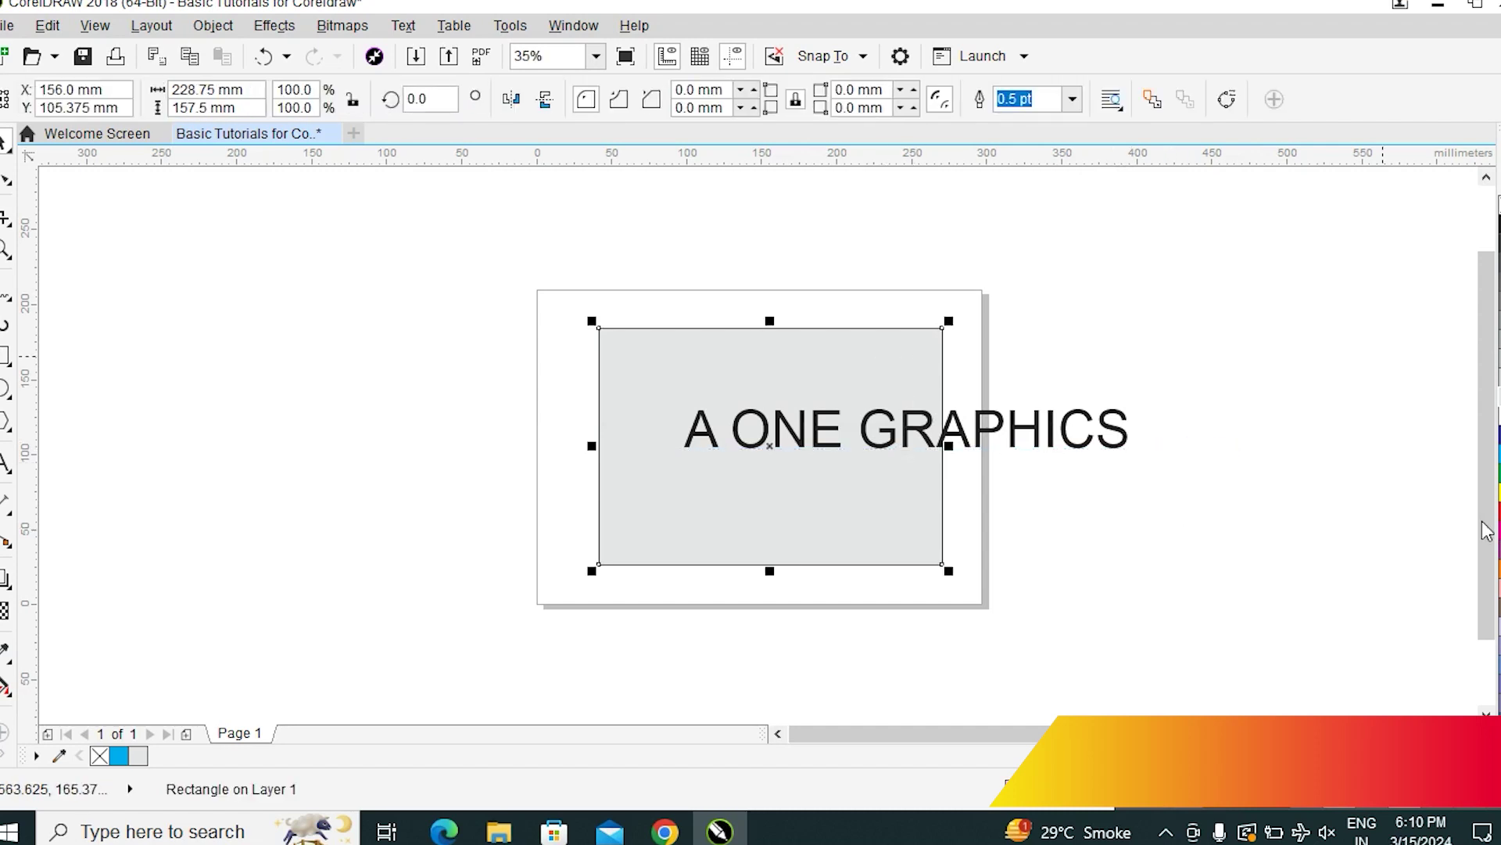
{"action": "left_click", "coordinate": [1493, 435]}
{"action": "left_click", "coordinate": [1091, 511]}
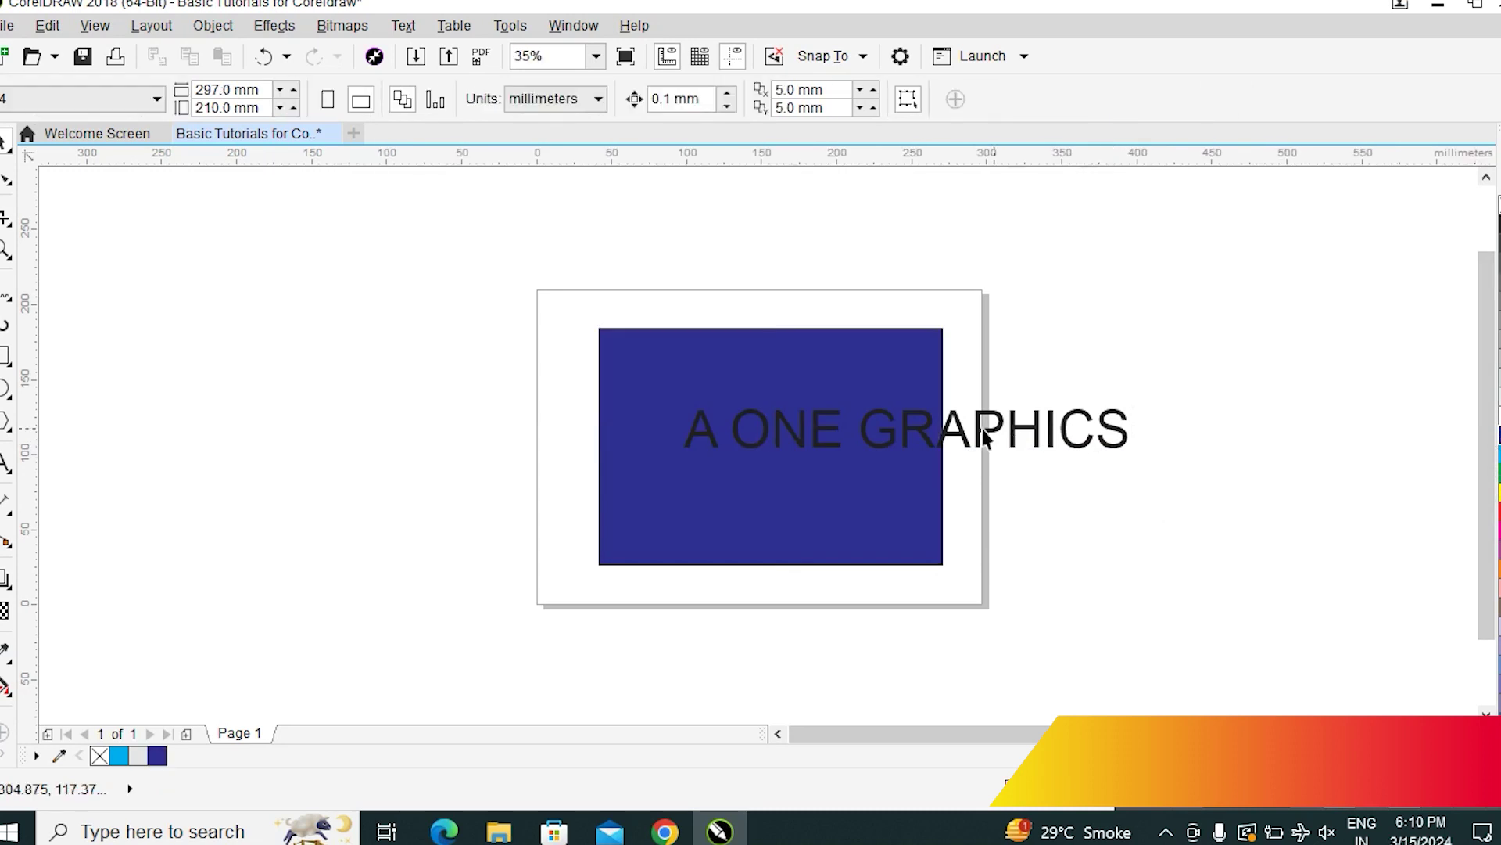
{"action": "left_click", "coordinate": [1114, 448]}
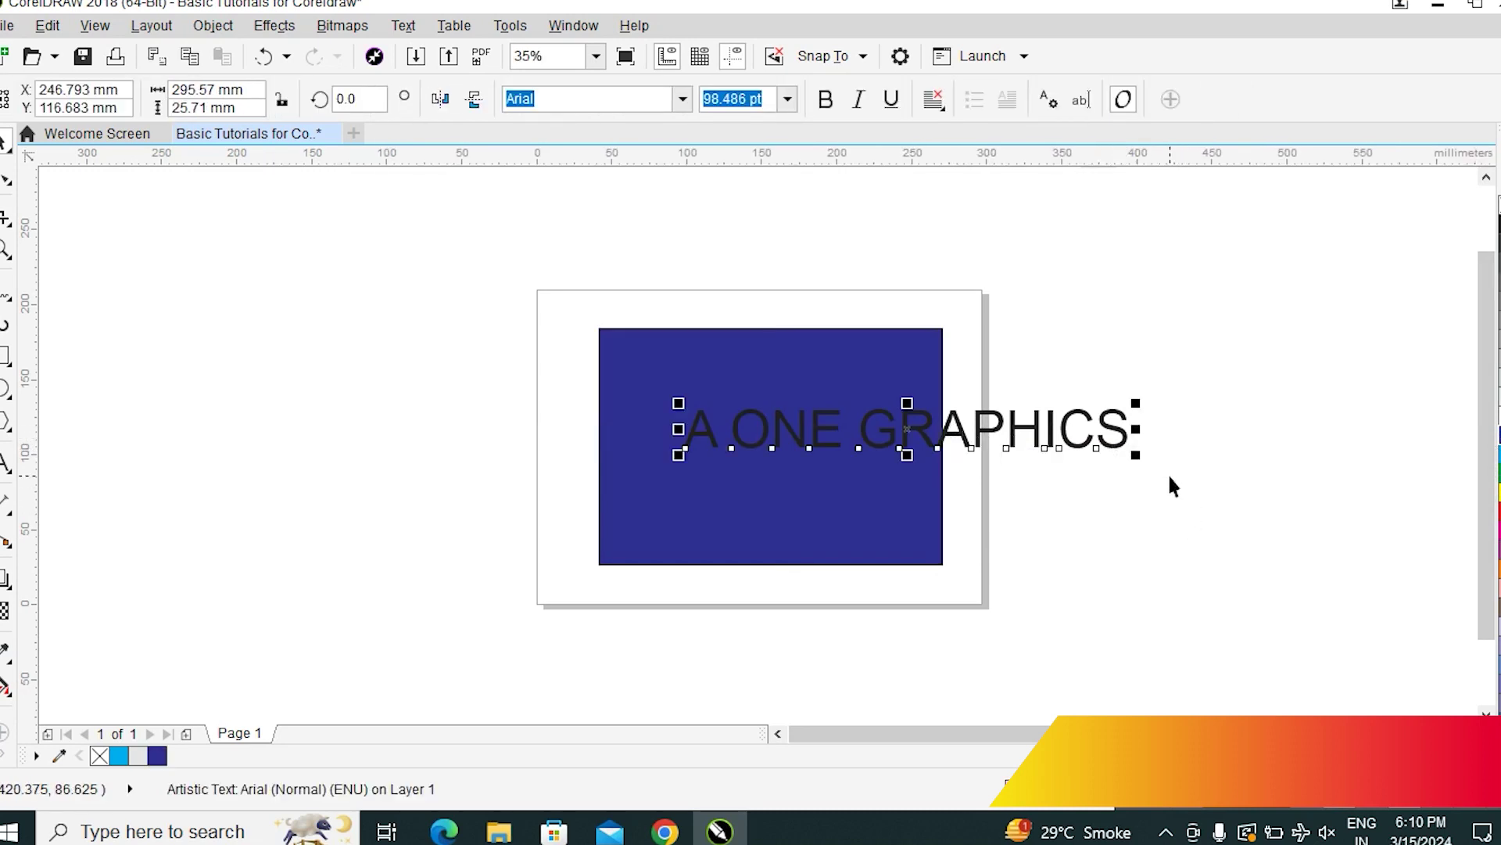
Shrink the A ONE GRAPHICS text to about 50 pt and make it white
{"action": "left_click_drag", "start_coordinate": [1136, 452], "coordinate": [919, 474]}
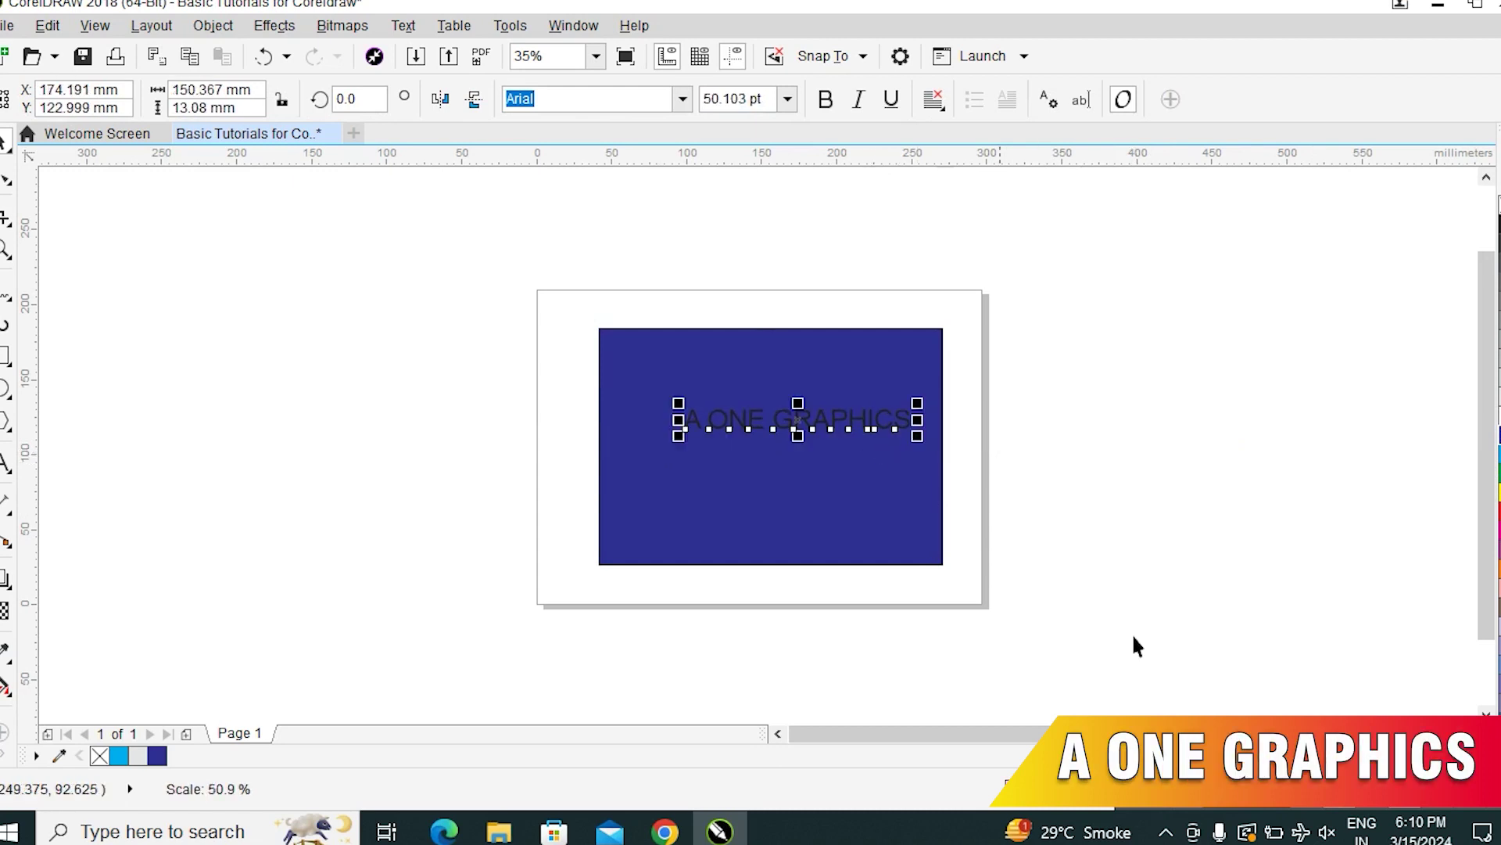
{"action": "left_click", "coordinate": [1497, 409]}
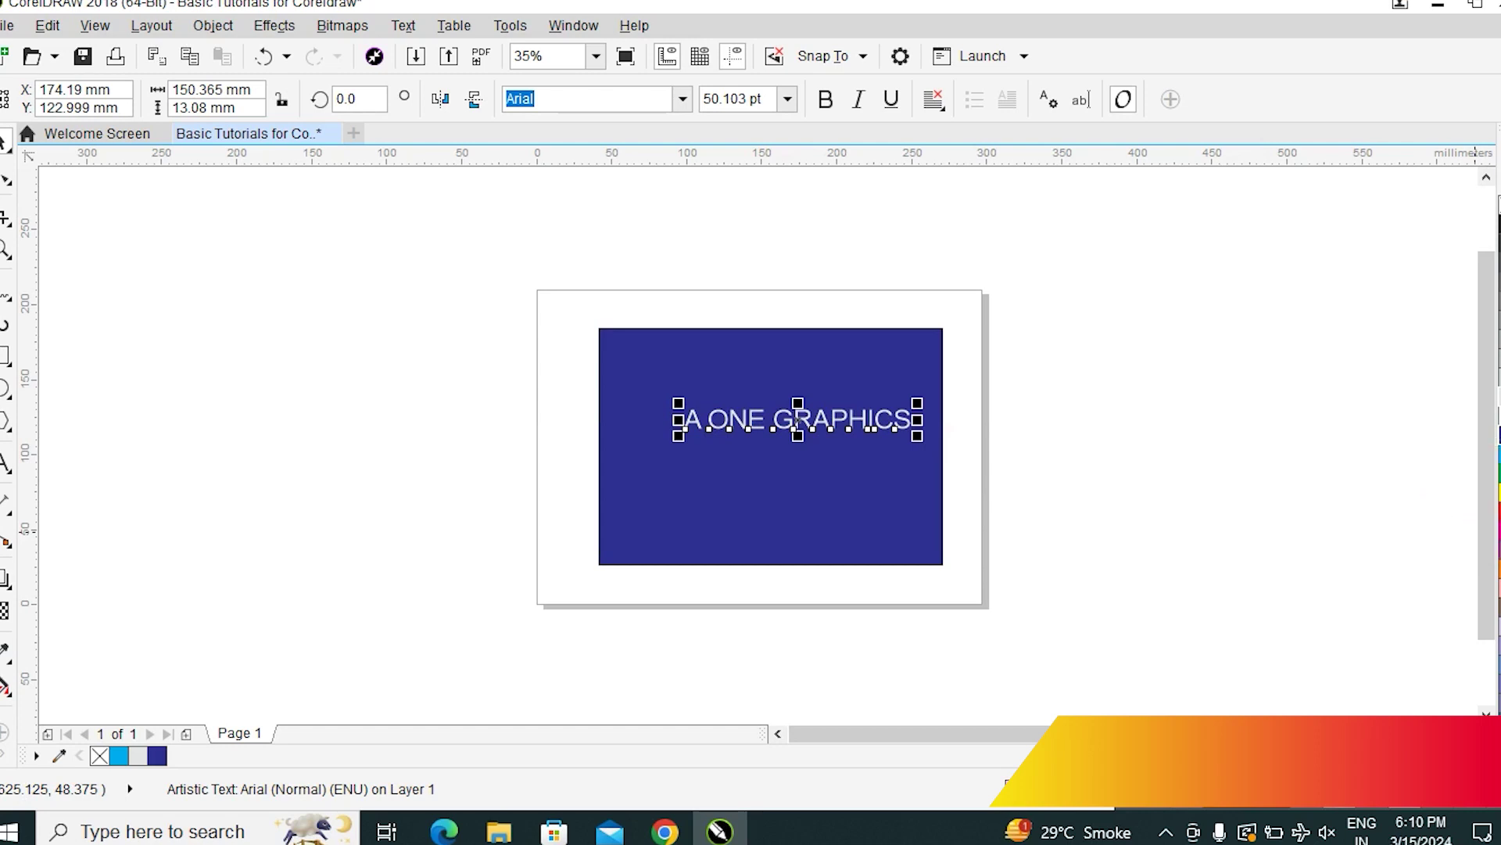
{"action": "left_click", "coordinate": [1497, 429]}
{"action": "left_click", "coordinate": [1086, 411]}
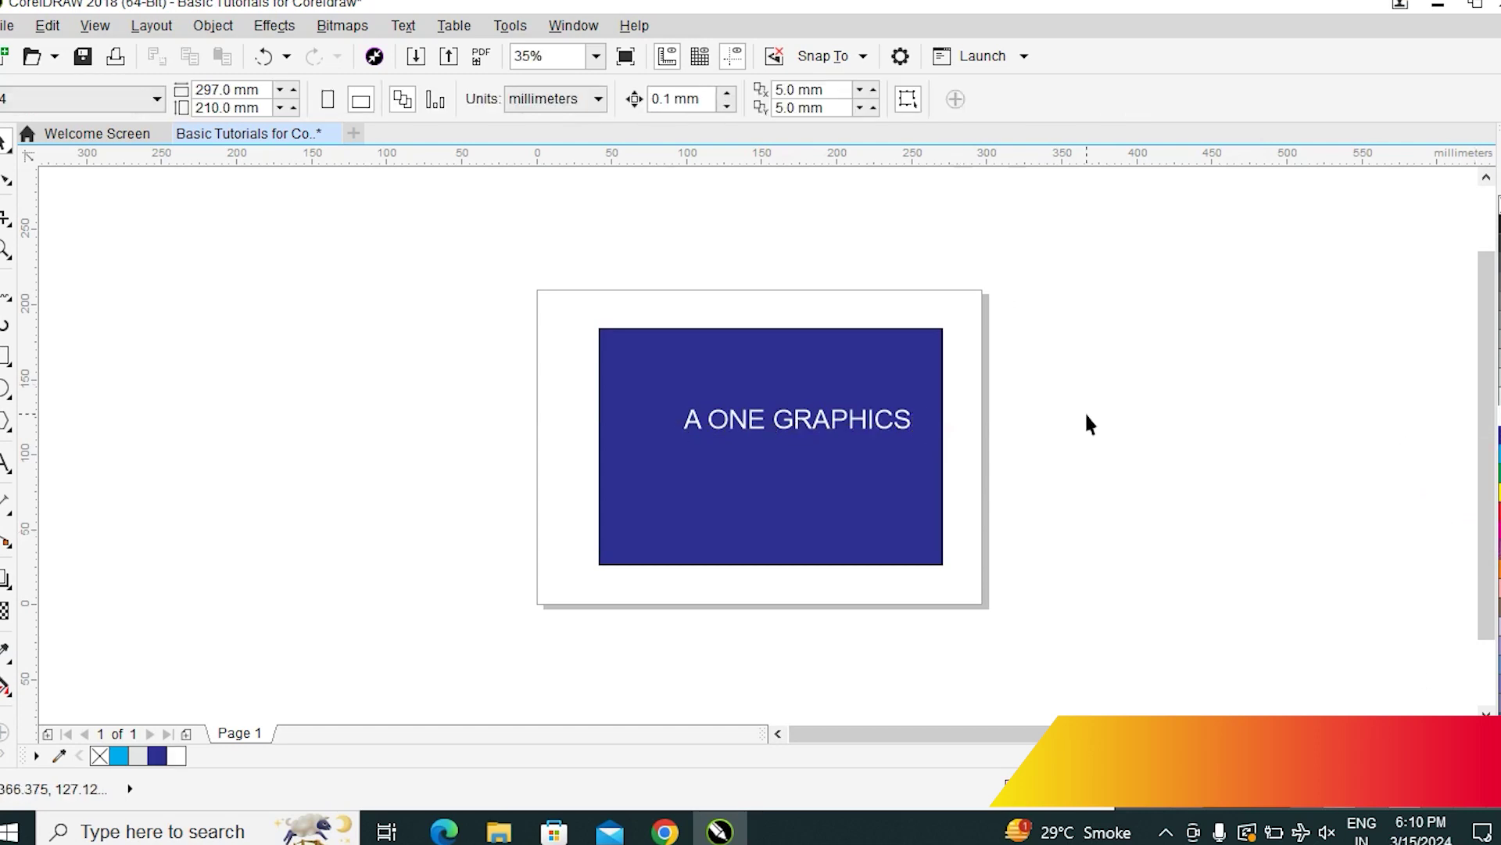
Zoom in on the blue rectangle and move the text toward its upper left
{"action": "left_click_drag", "start_coordinate": [566, 303], "coordinate": [984, 575]}
{"action": "left_click", "coordinate": [842, 365]}
{"action": "left_click_drag", "start_coordinate": [843, 365], "coordinate": [720, 269]}
{"action": "left_click", "coordinate": [721, 266]}
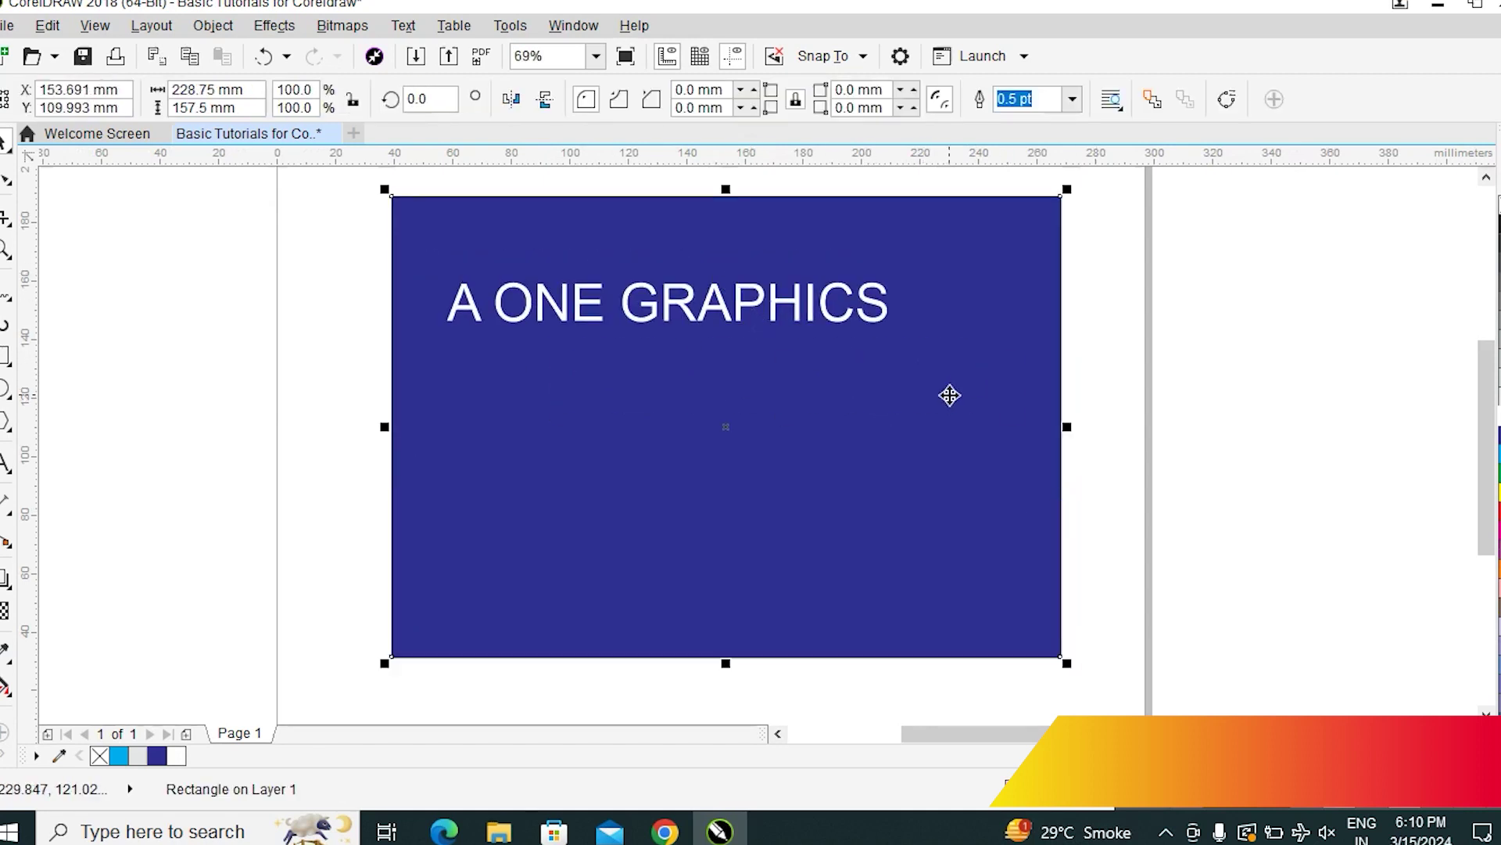
Tuck the white A ONE GRAPHICS text into the blue rectangle's top-left corner, undoing an accidental resize
{"action": "left_click", "coordinate": [1304, 493]}
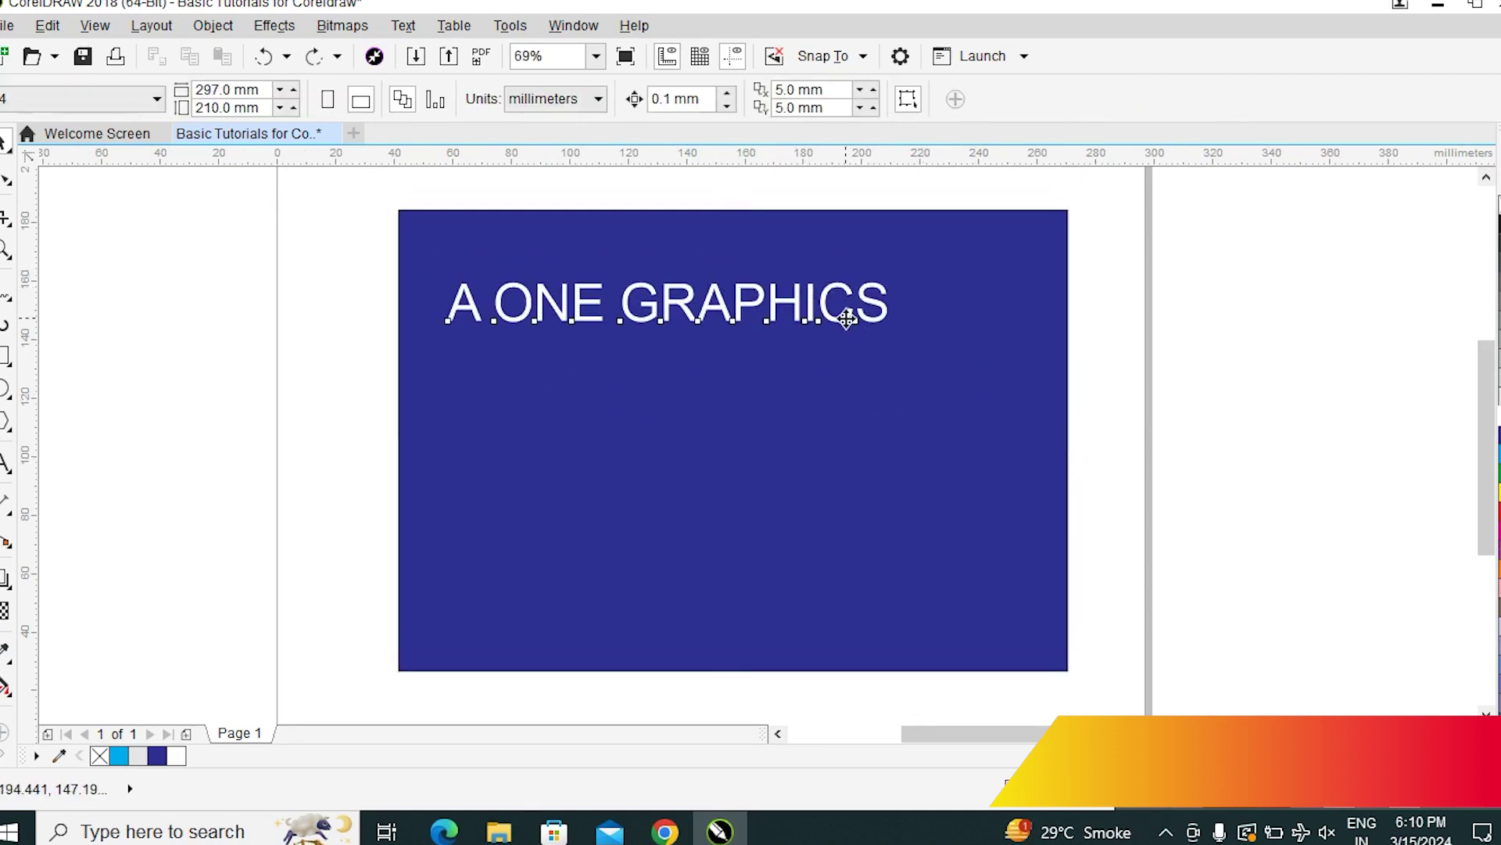
{"action": "left_click", "coordinate": [846, 318]}
{"action": "left_click_drag", "start_coordinate": [846, 318], "coordinate": [774, 352]}
{"action": "key", "text": "ctrl+z"}
{"action": "left_click", "coordinate": [1290, 438]}
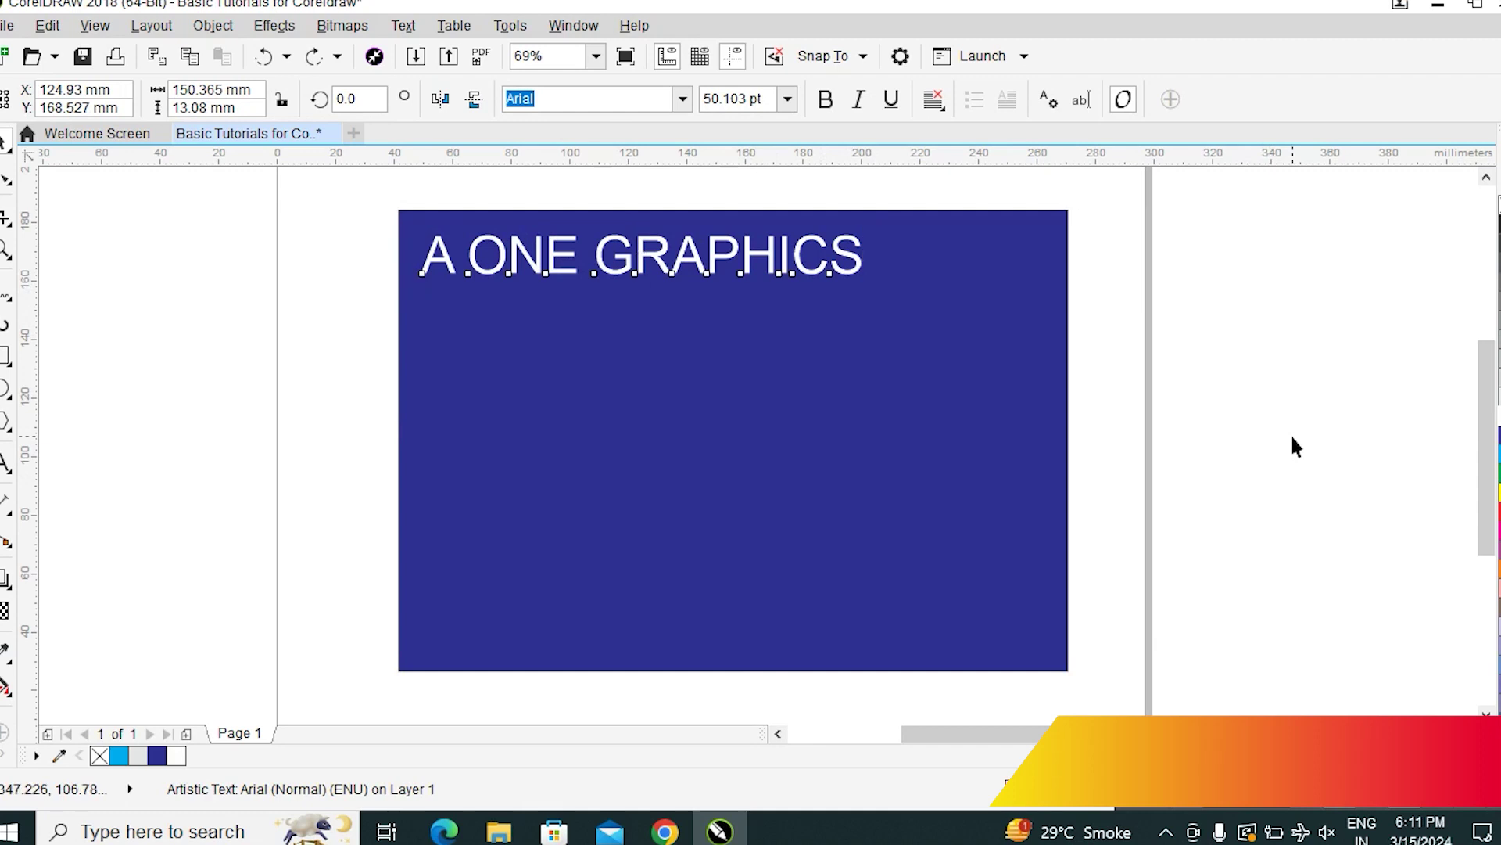
{"action": "left_click", "coordinate": [810, 275]}
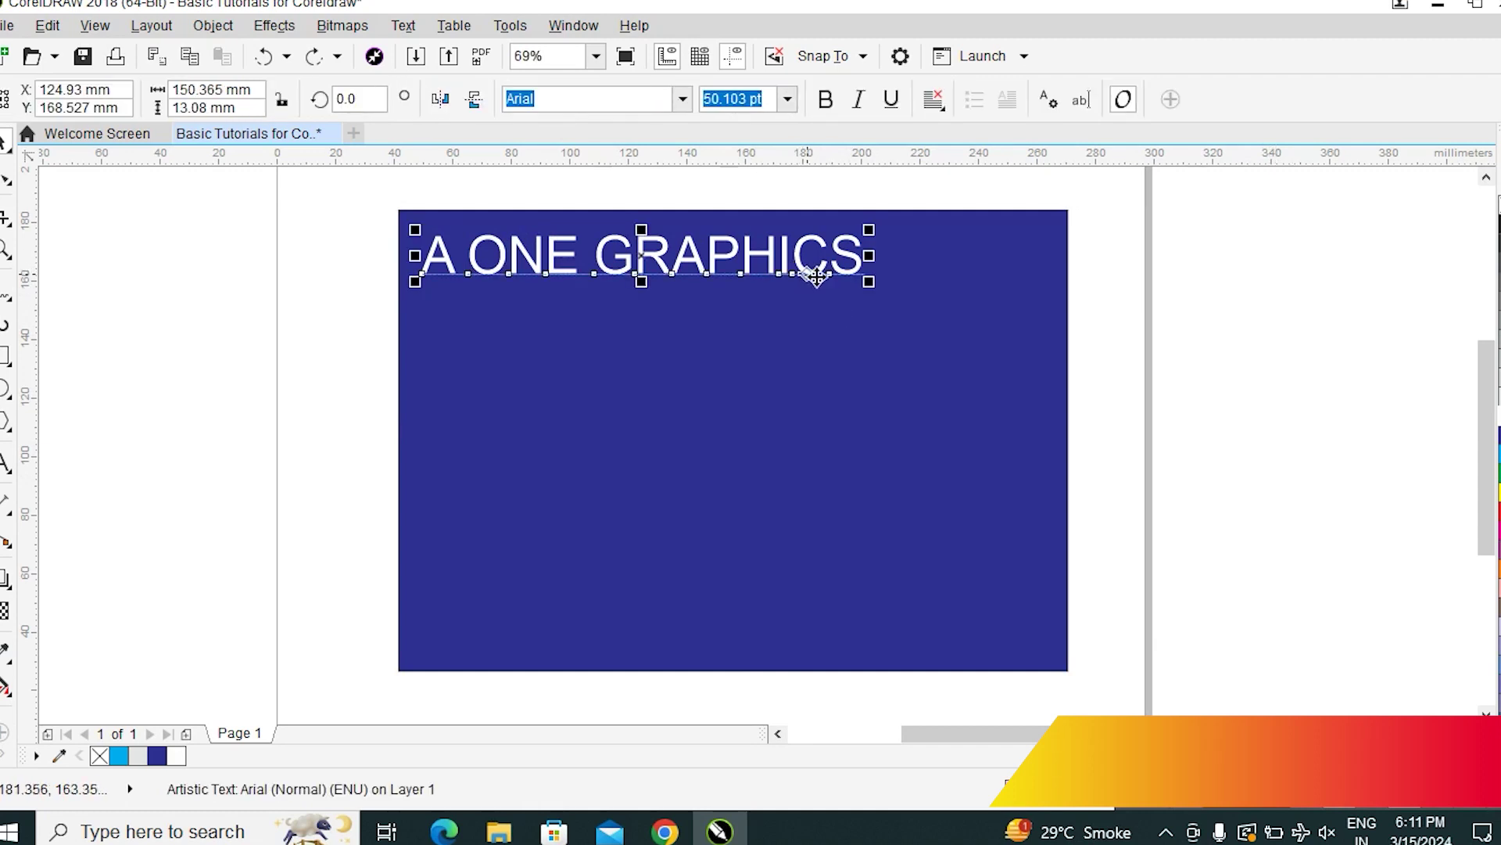
{"action": "left_click", "coordinate": [1206, 447]}
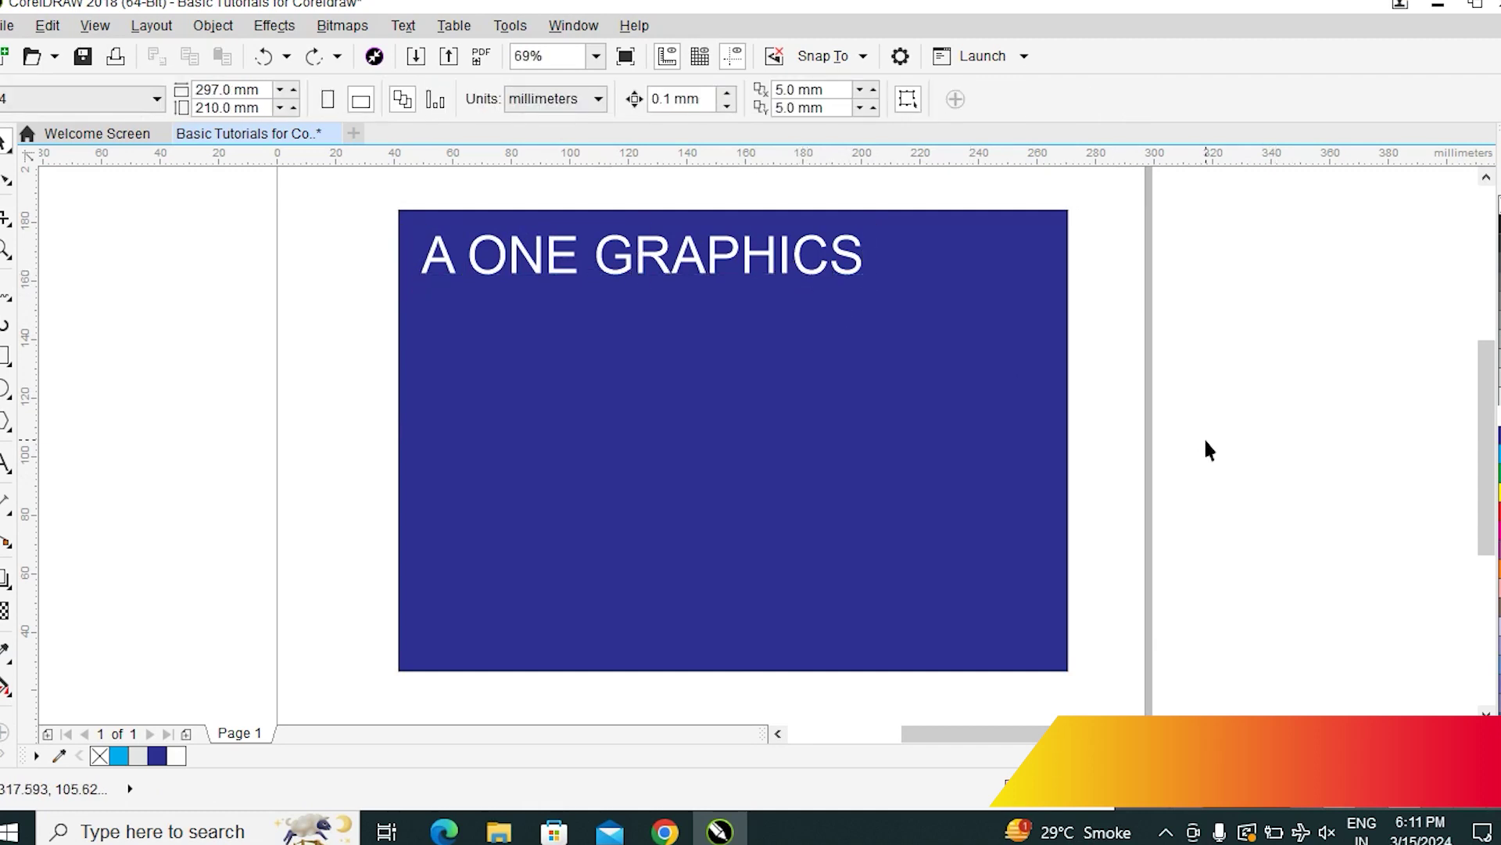
{"action": "left_click", "coordinate": [747, 408]}
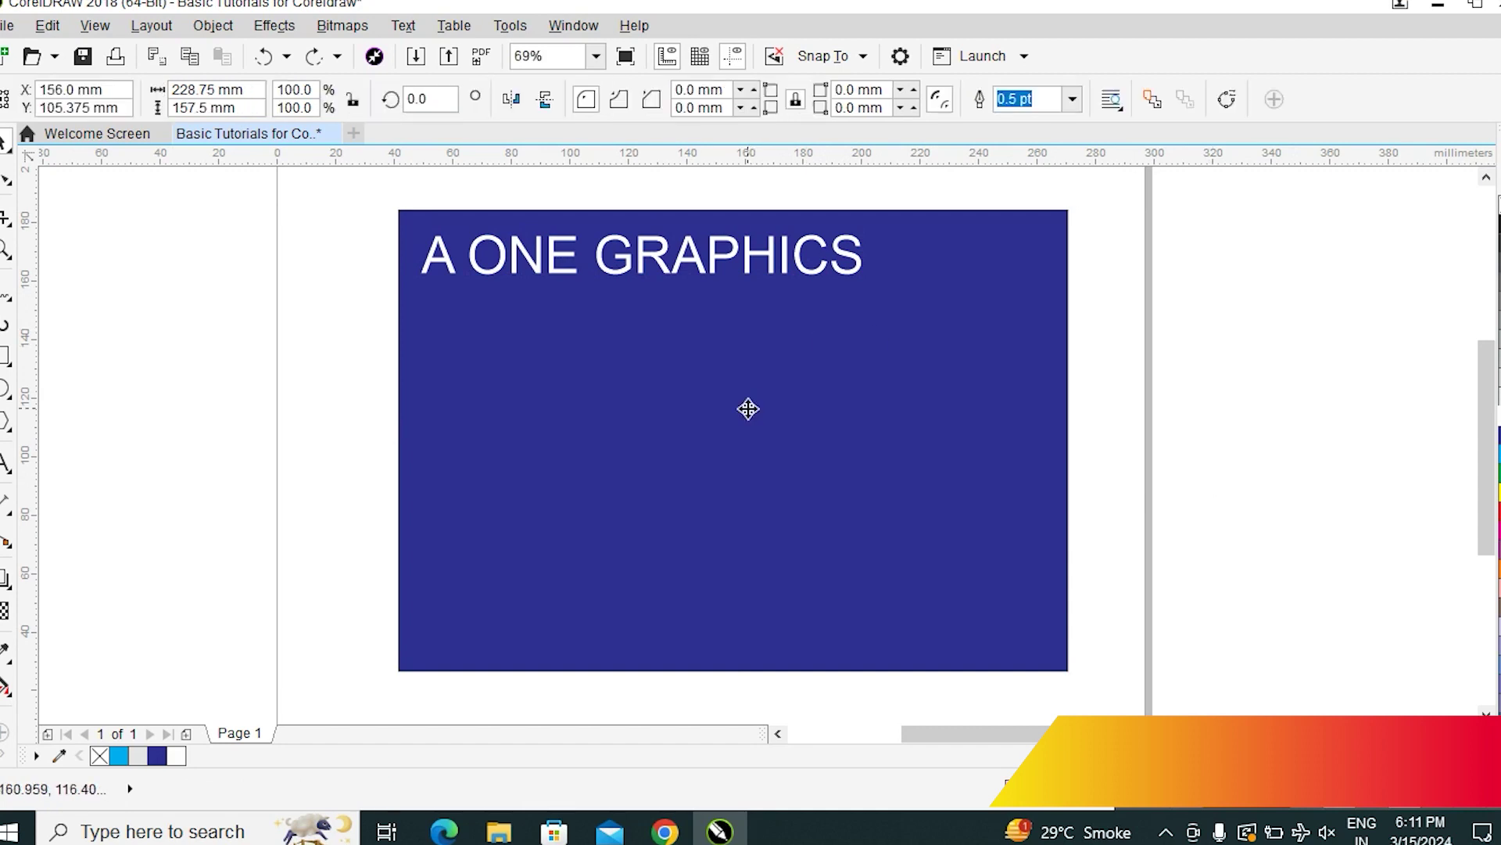
{"action": "left_click", "coordinate": [1387, 493]}
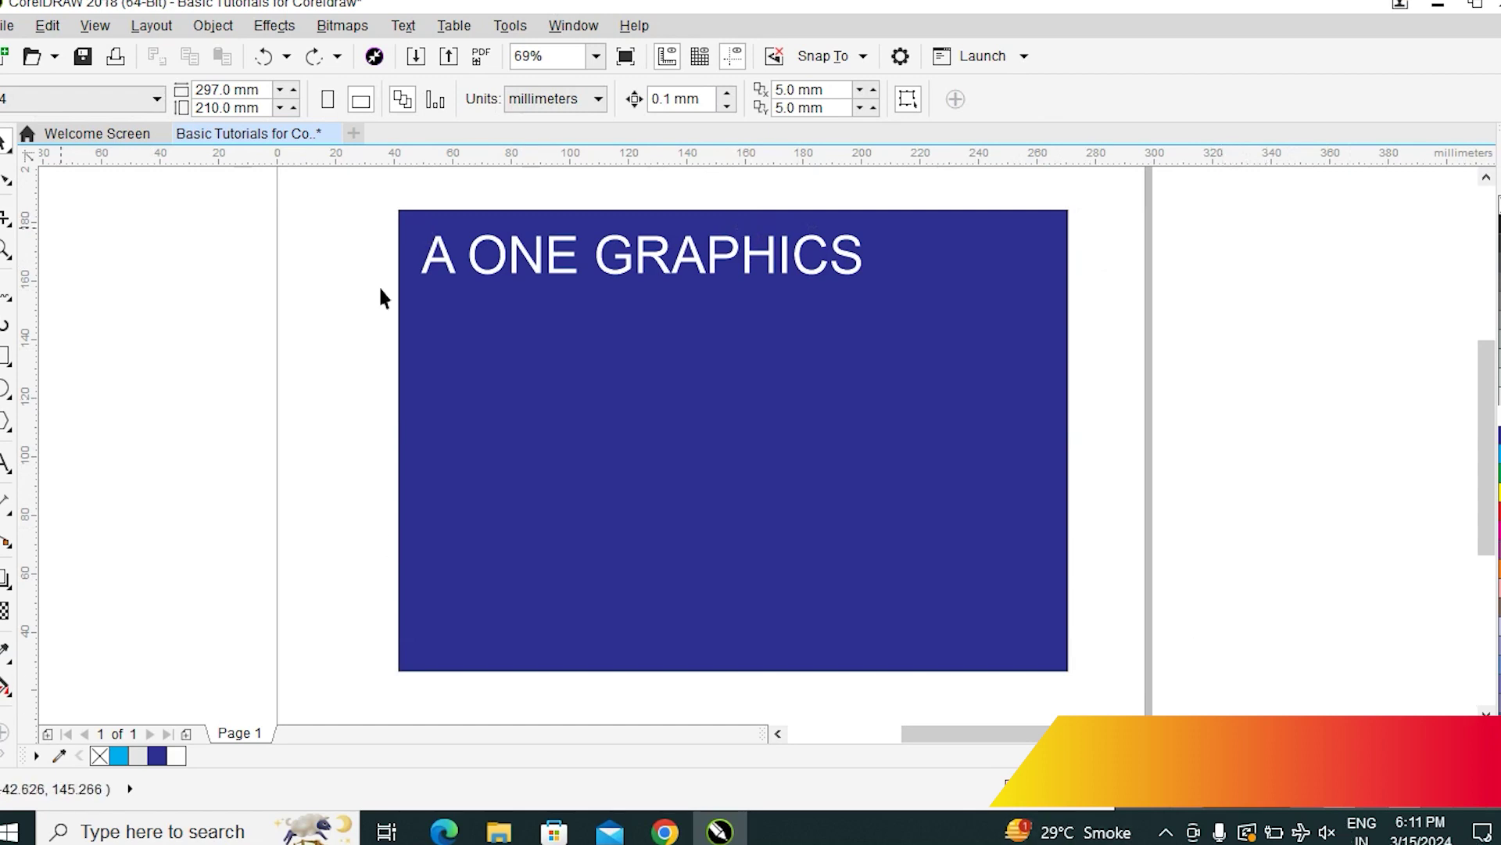
{"action": "right_click", "coordinate": [14, 158]}
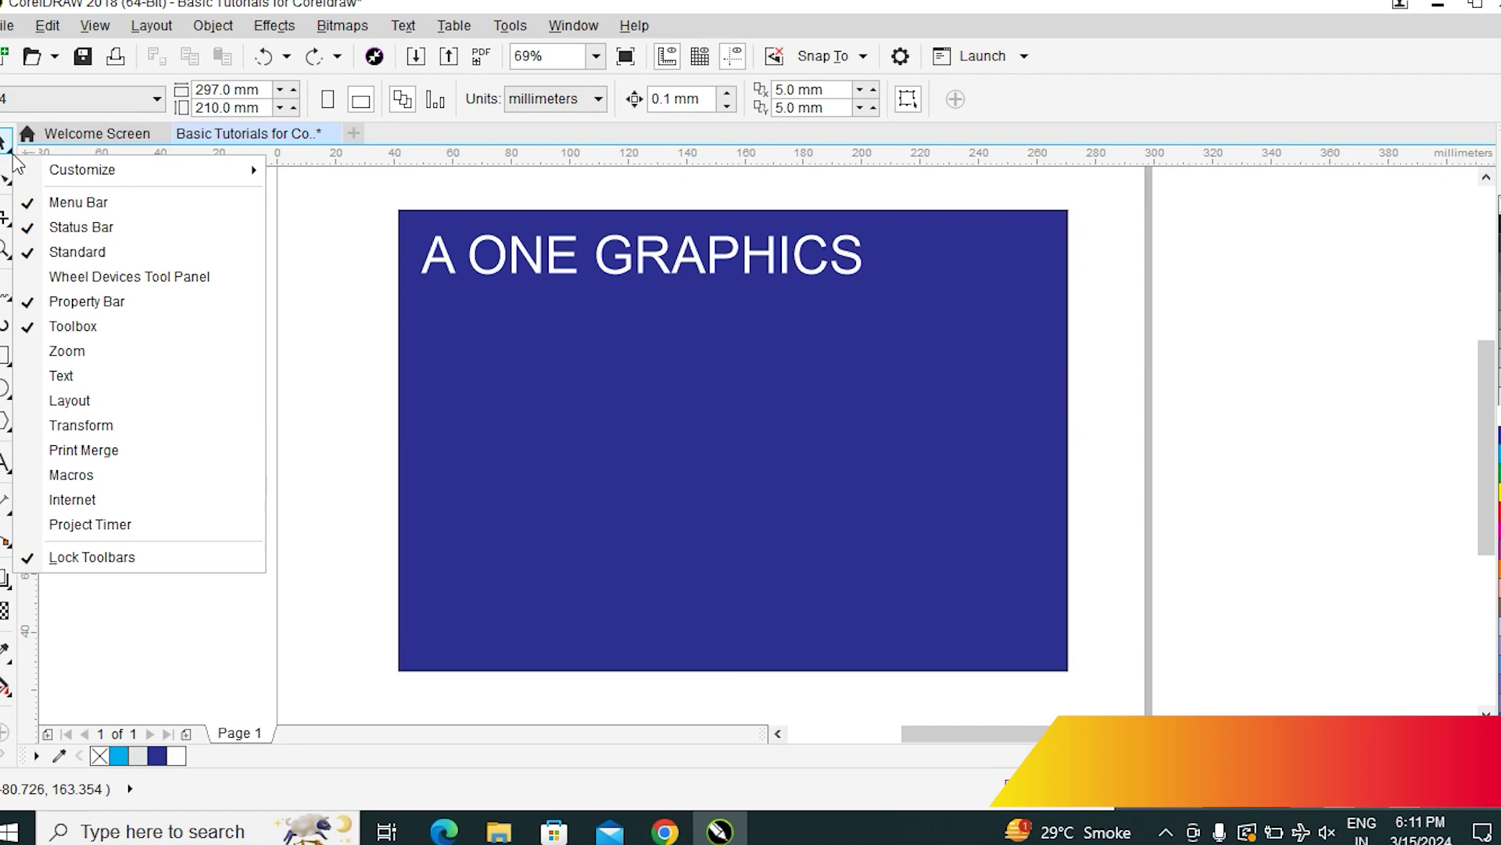
{"action": "left_click", "coordinate": [12, 160]}
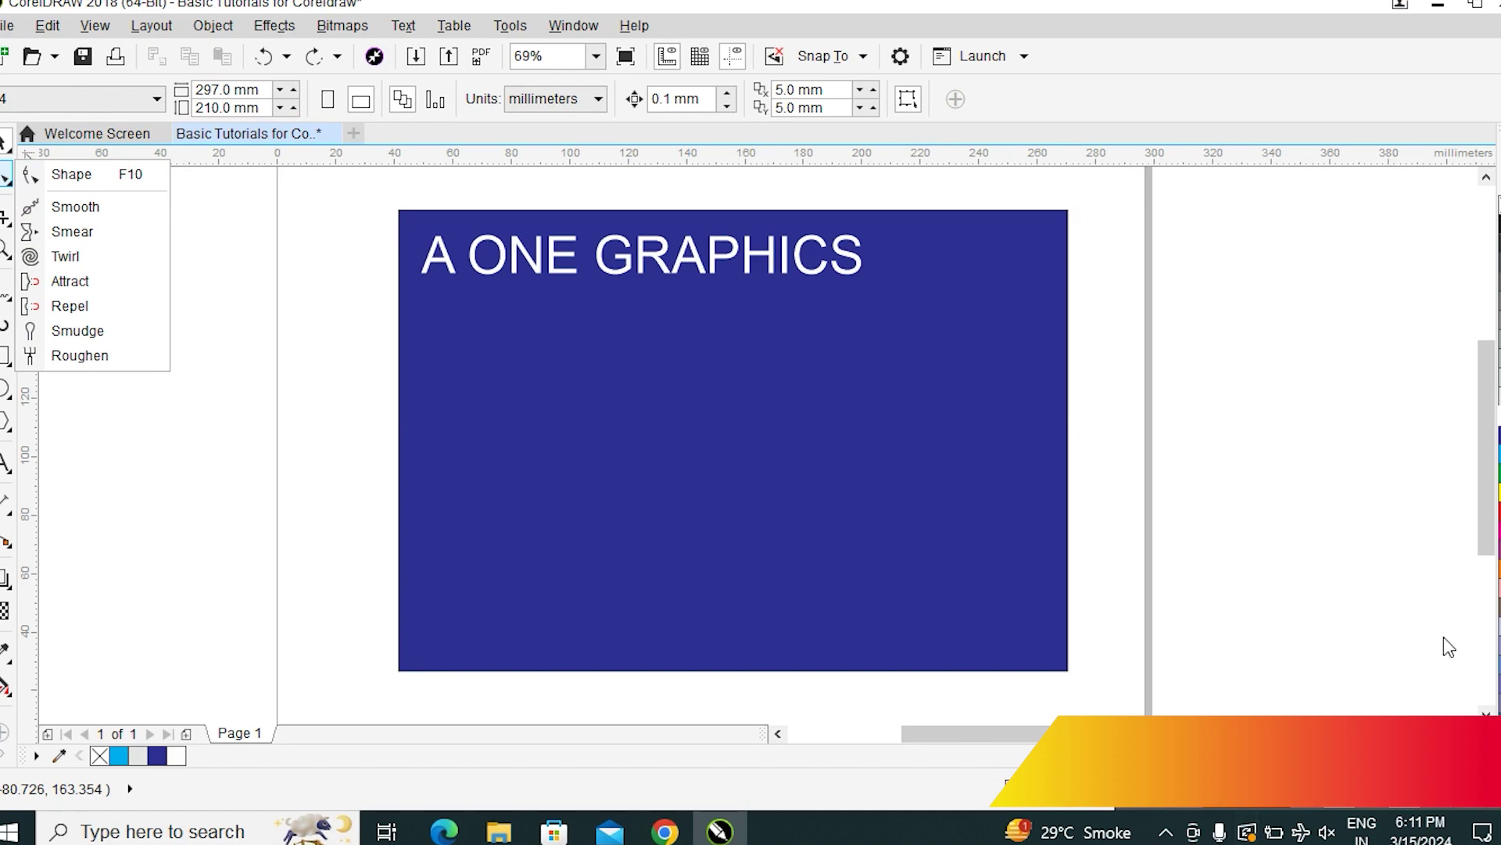
{"action": "left_click", "coordinate": [1275, 450]}
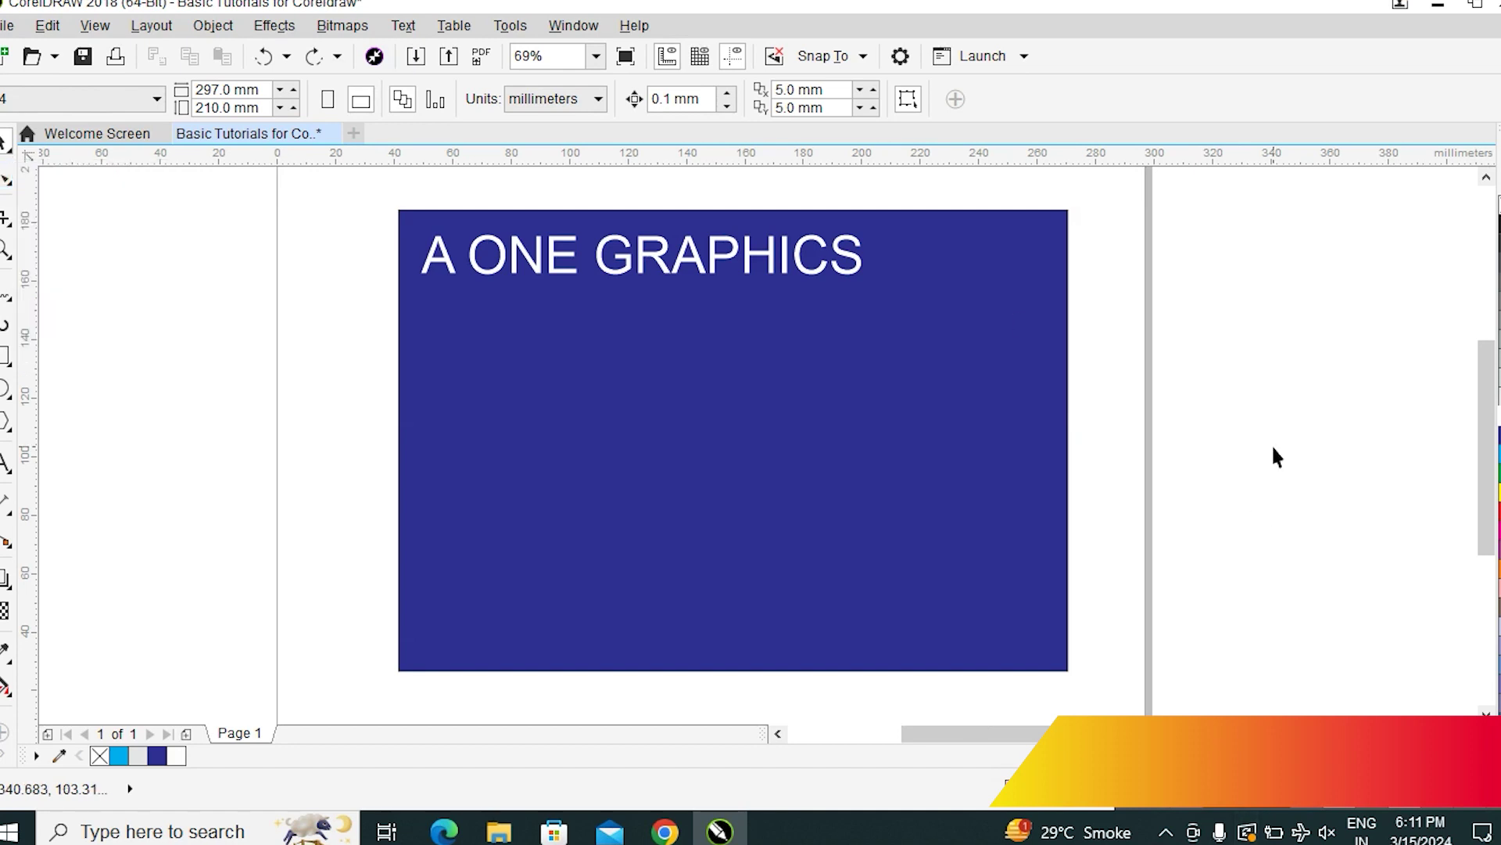
{"action": "left_click", "coordinate": [669, 266]}
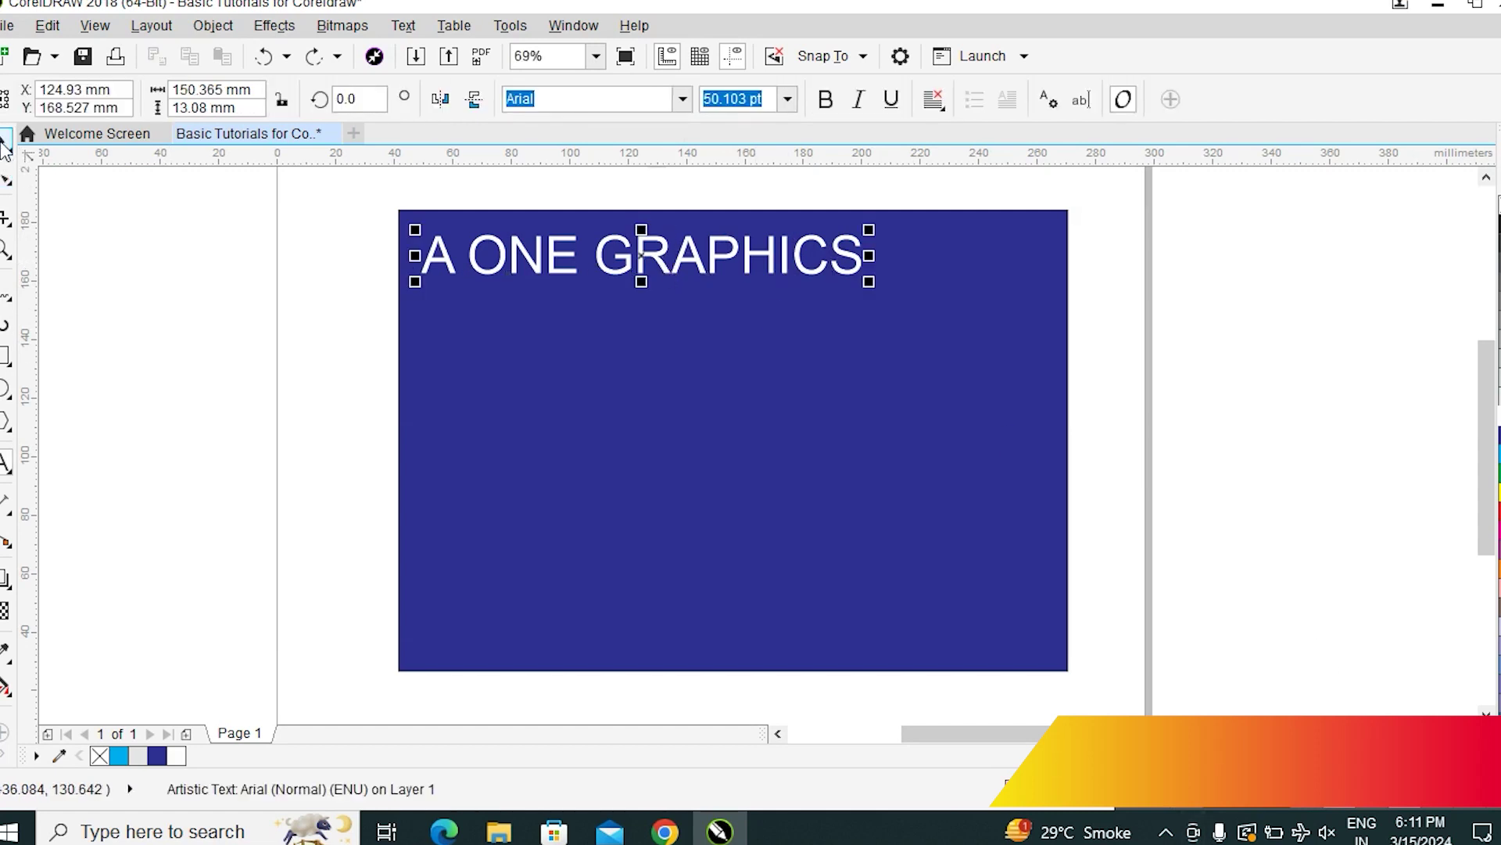
{"action": "left_click", "coordinate": [1257, 444]}
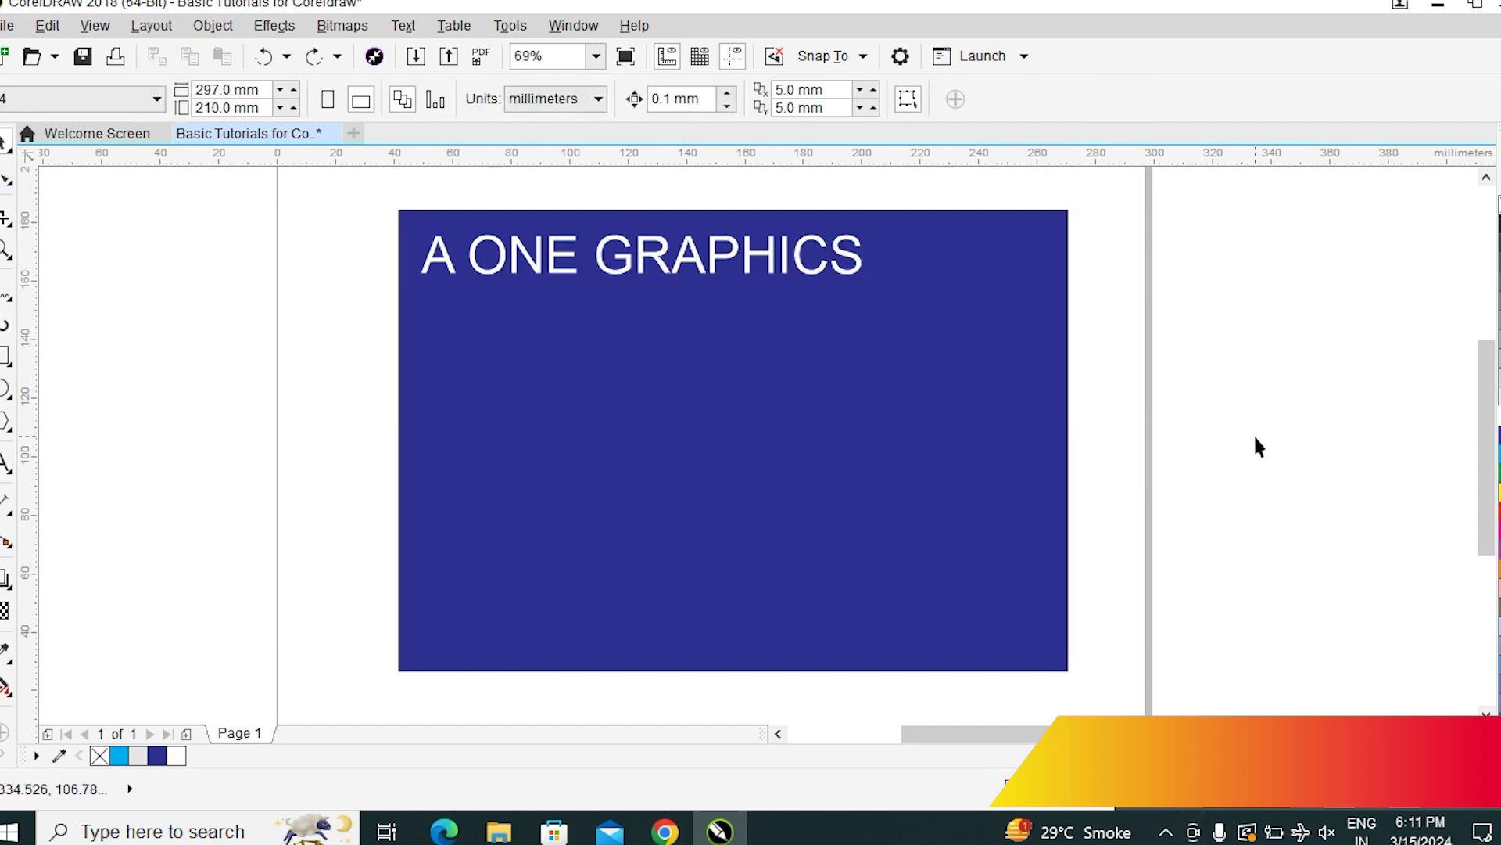
{"action": "left_click", "coordinate": [823, 272]}
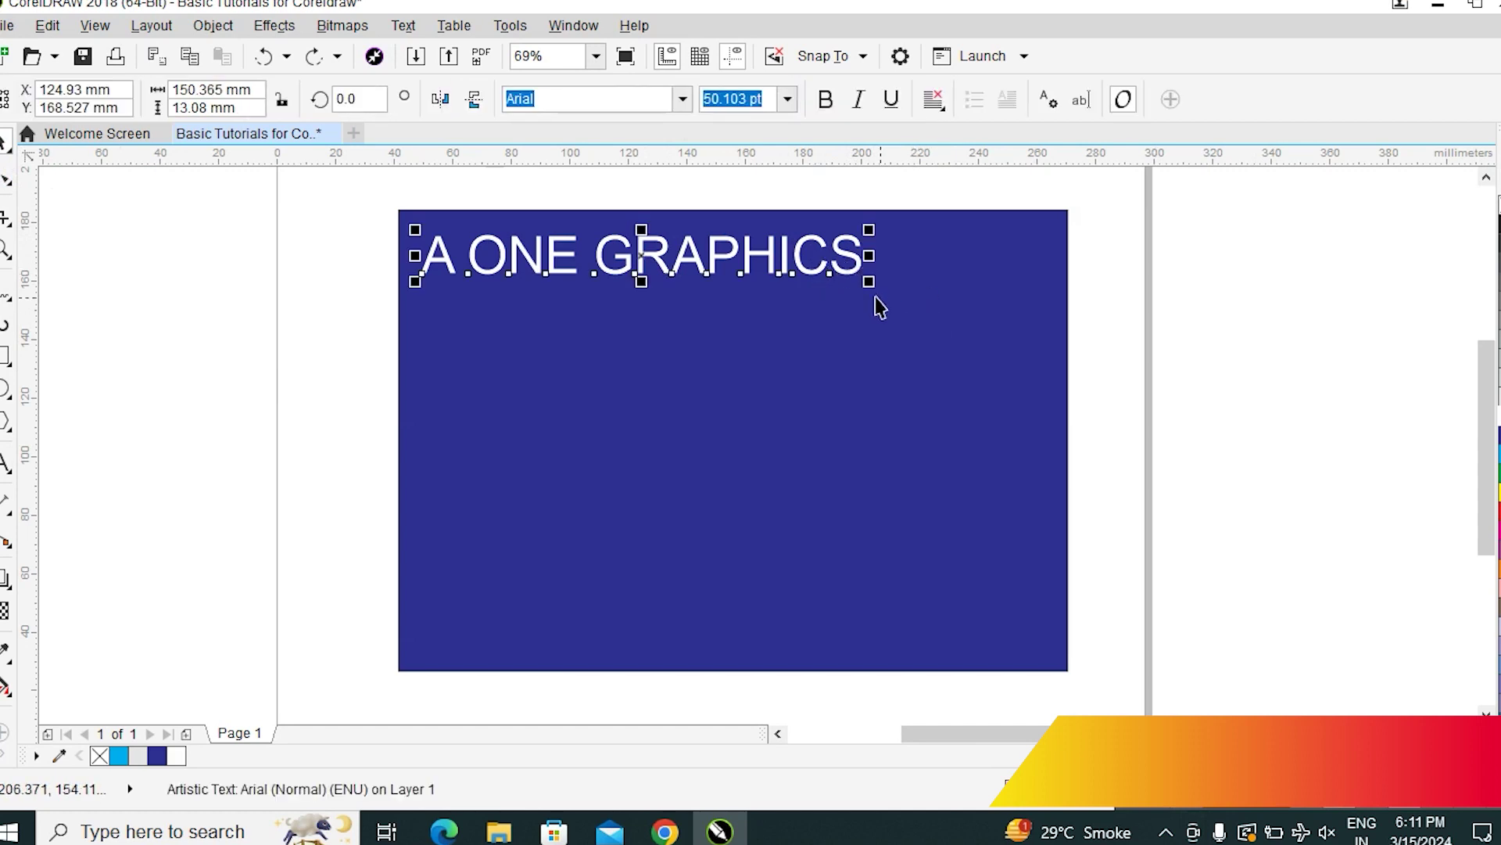
{"action": "left_click_drag", "start_coordinate": [869, 283], "coordinate": [754, 349]}
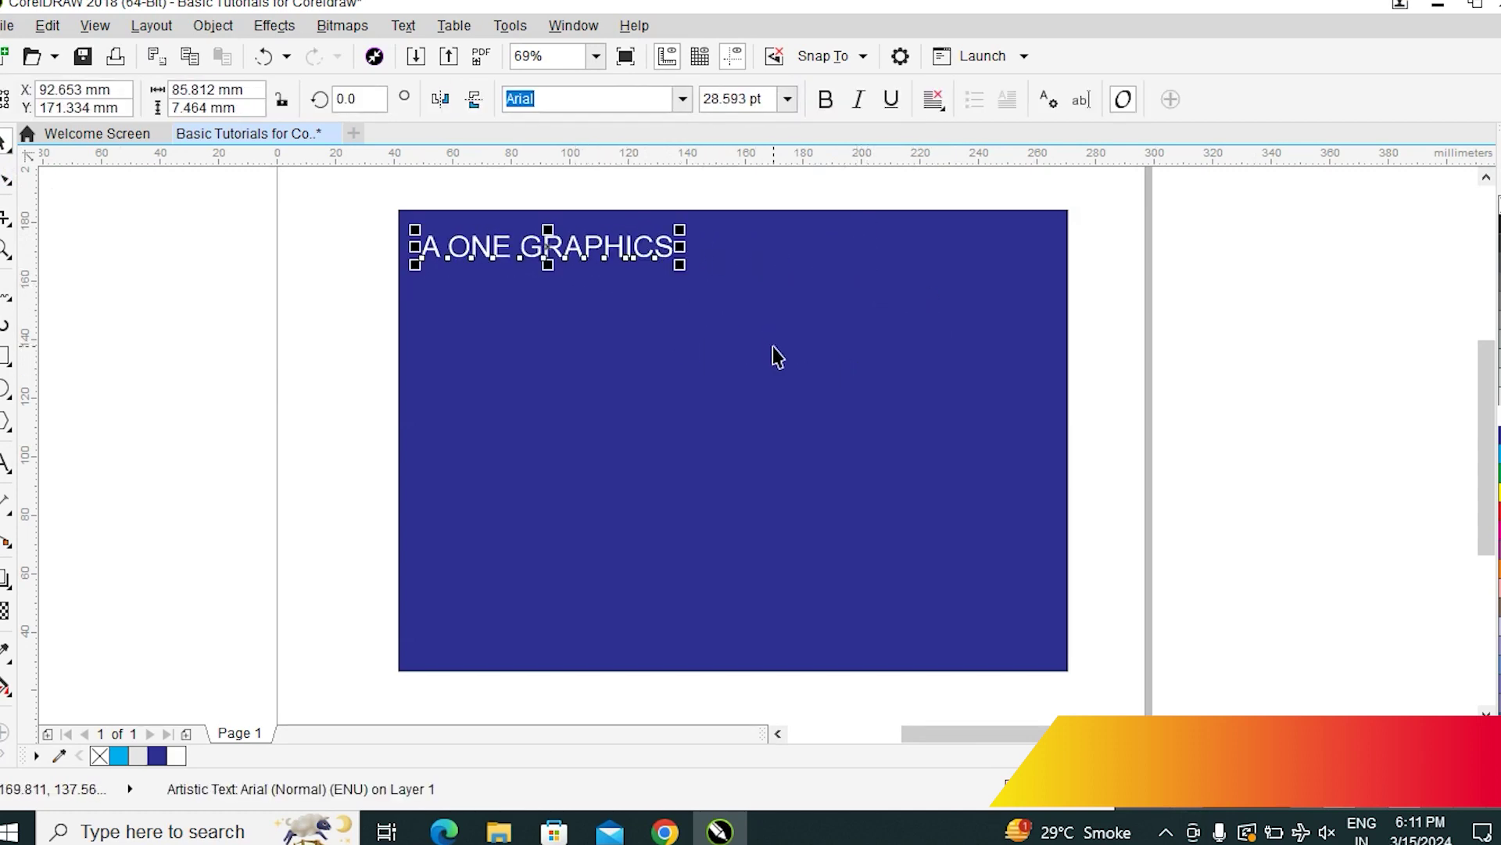
{"action": "key", "text": "ctrl+z"}
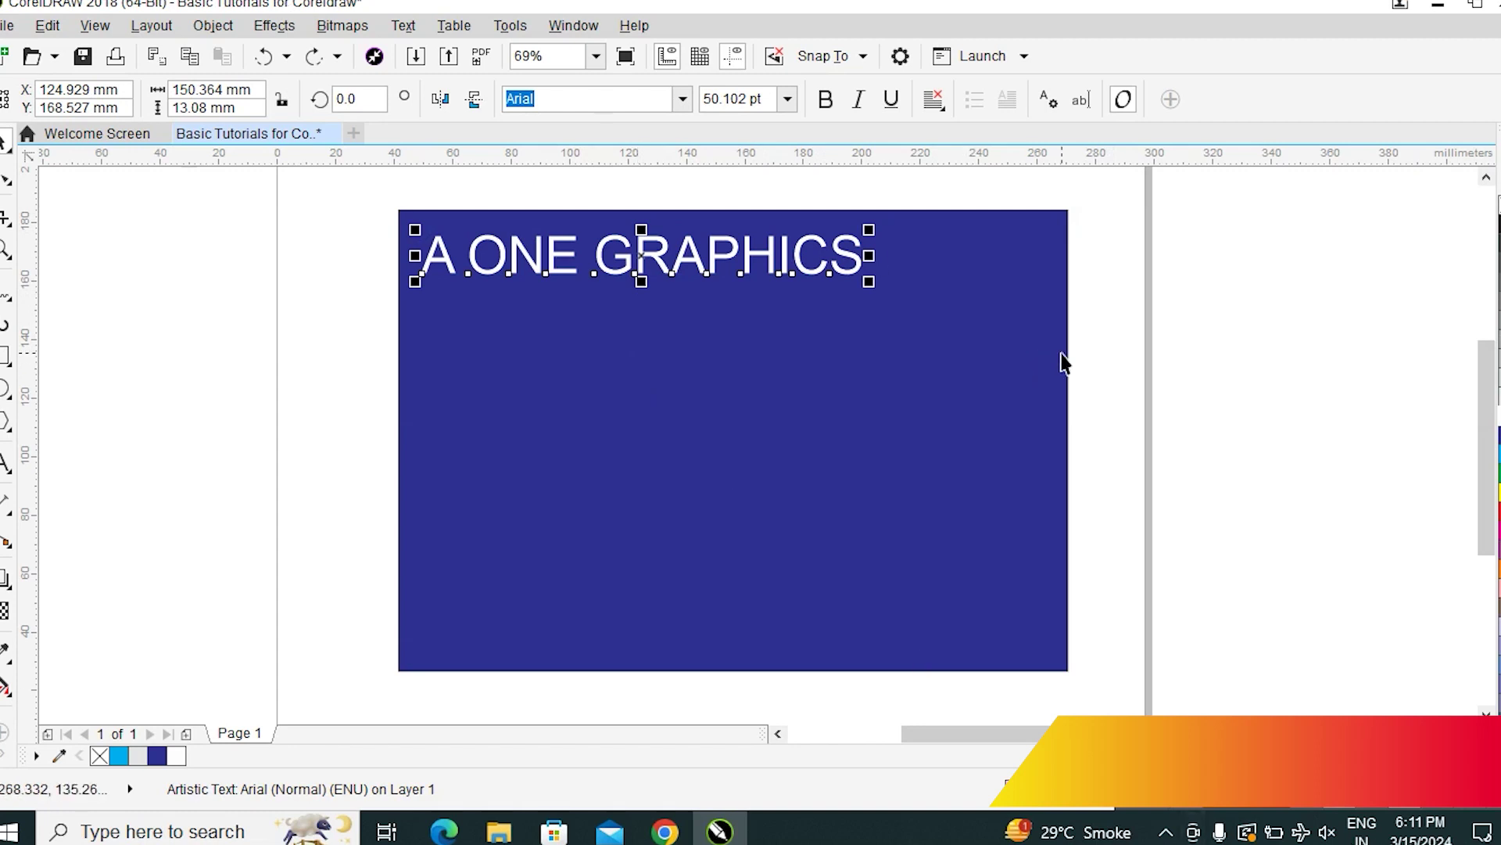
Make the A ONE GRAPHICS heading bold Arial and centre it along the rectangle's top
{"action": "left_click", "coordinate": [830, 104]}
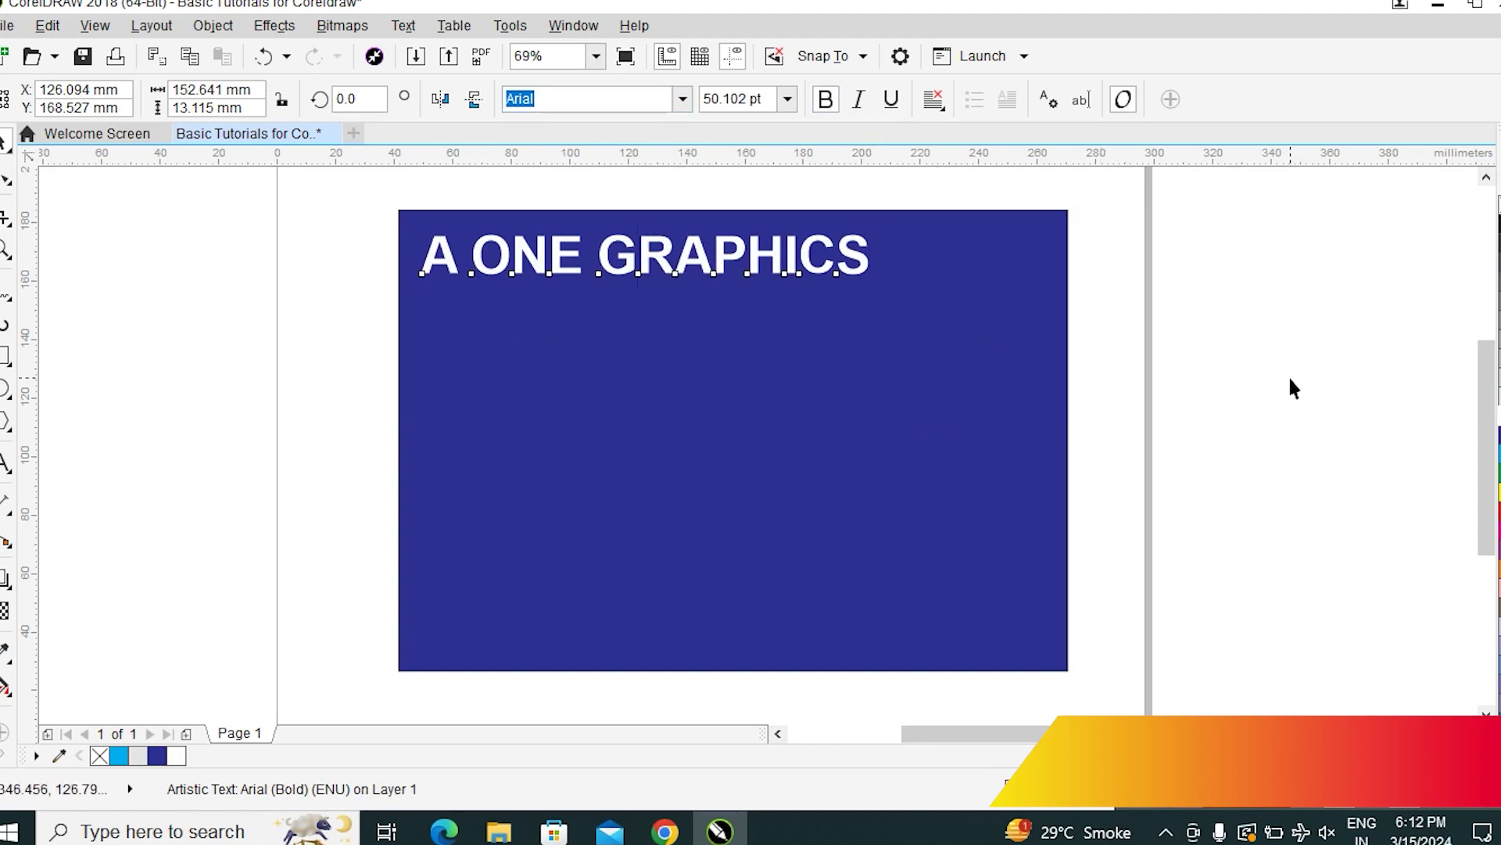
{"action": "left_click_drag", "start_coordinate": [782, 262], "coordinate": [889, 289]}
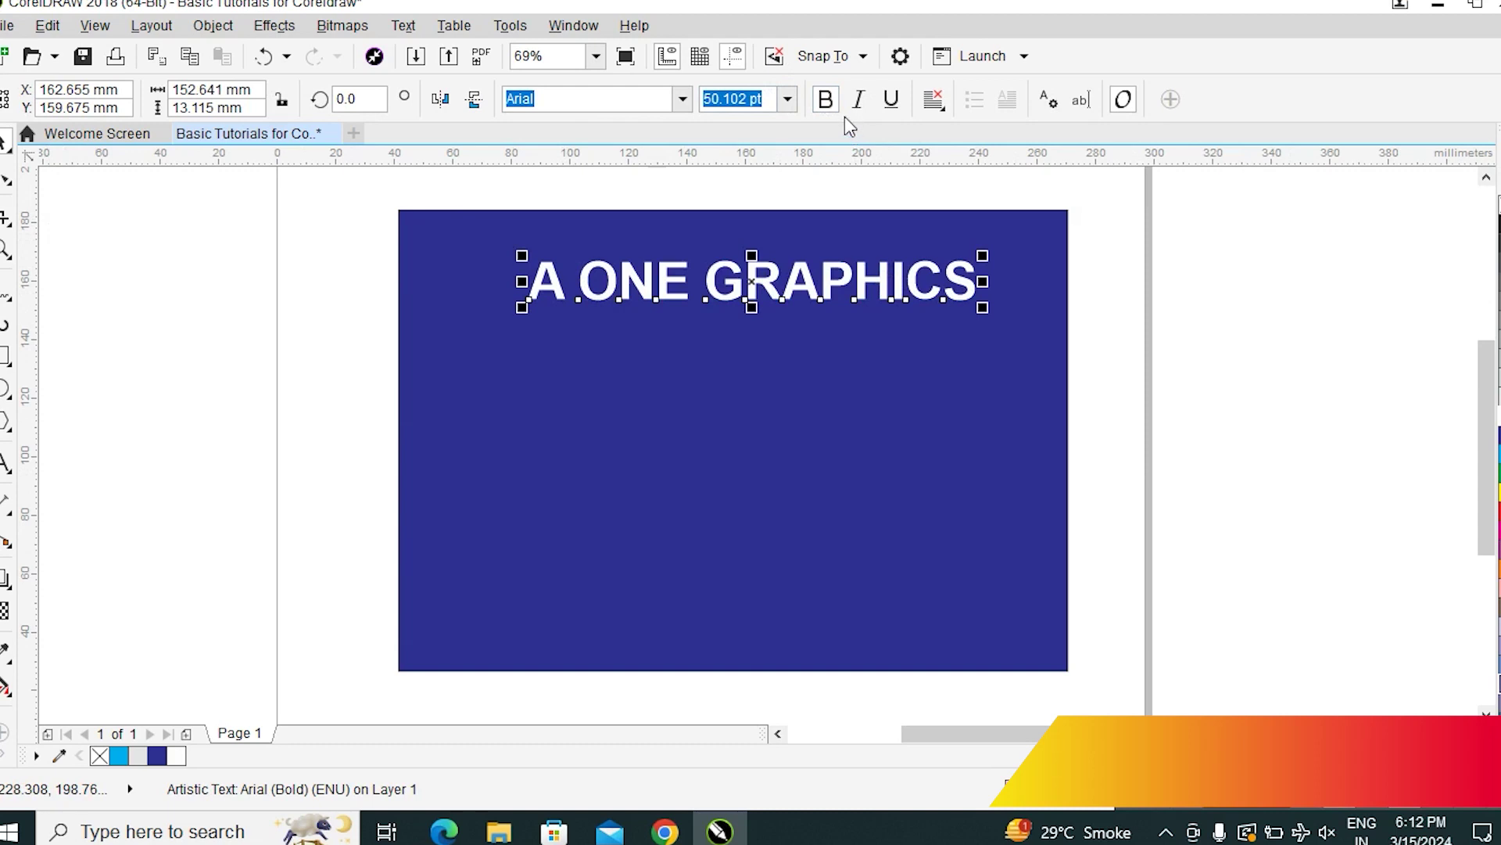
{"action": "left_click", "coordinate": [1099, 344]}
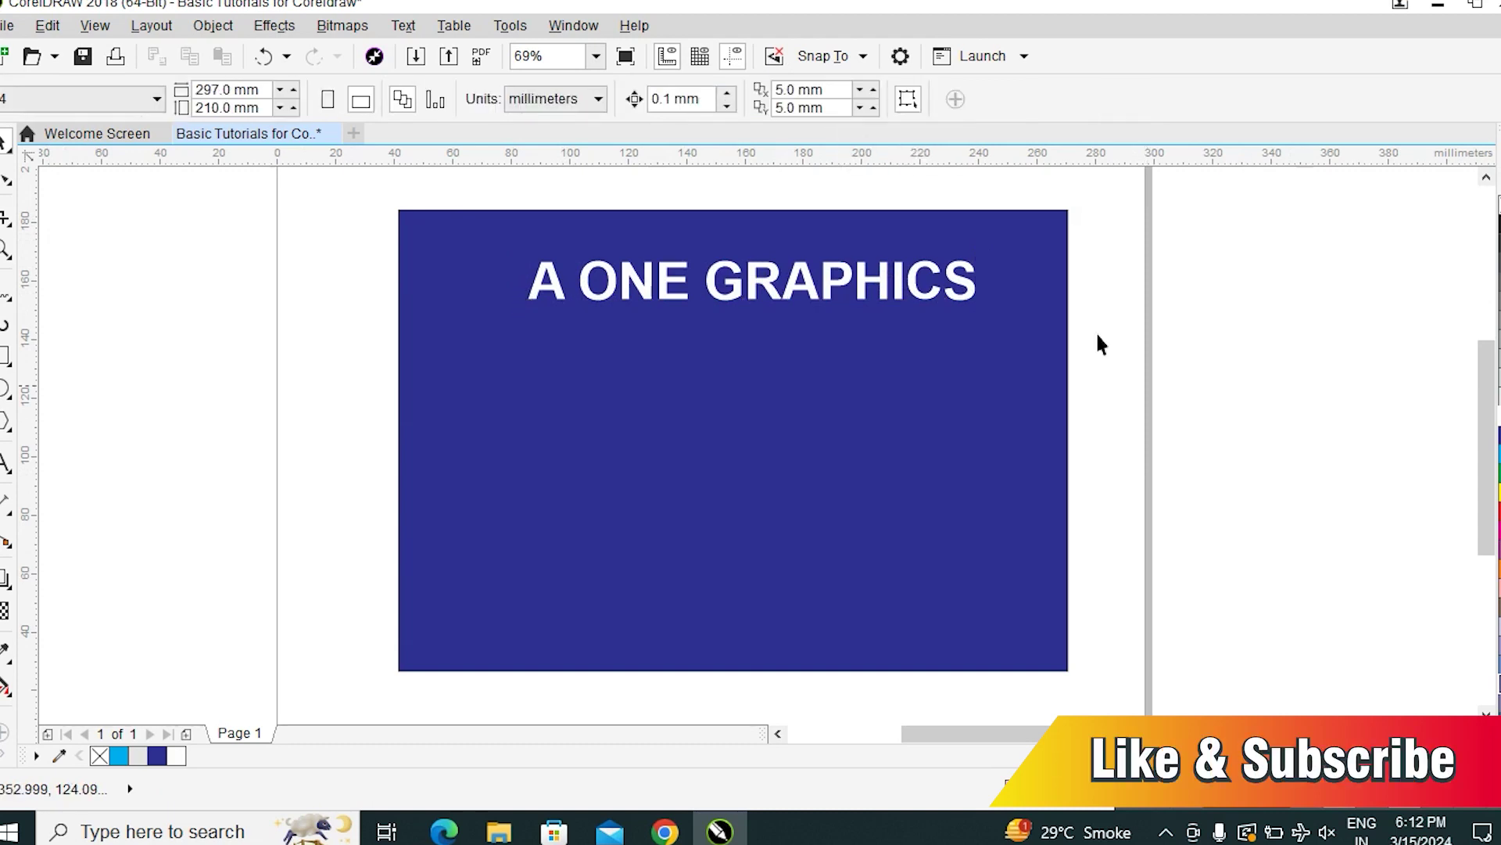
Move the heading back to the top-left, shrink it, and try font sizes 48 pt then 10 pt
{"action": "left_click_drag", "start_coordinate": [771, 291], "coordinate": [678, 266]}
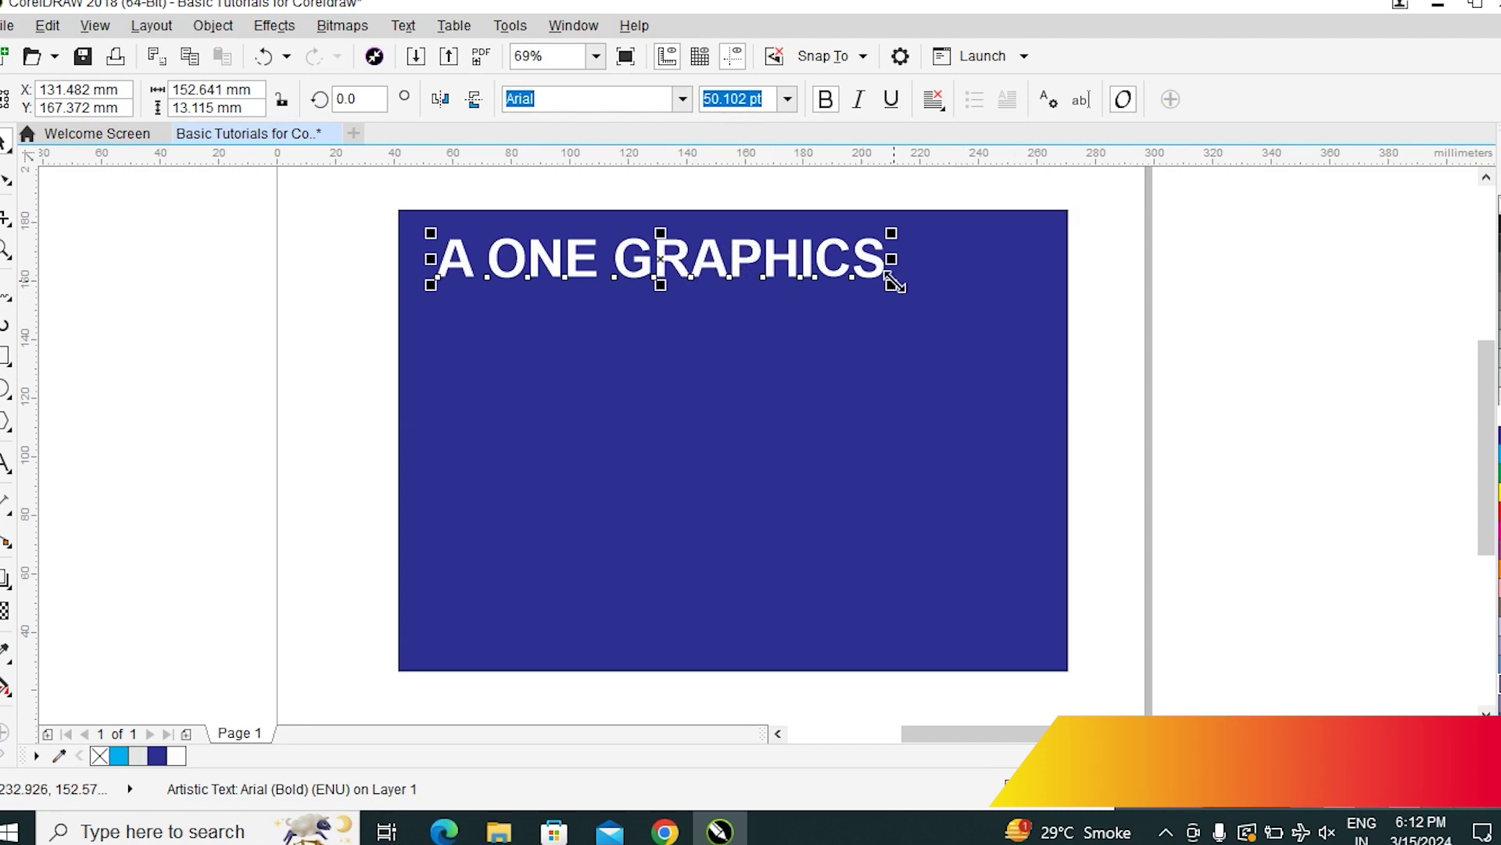
{"action": "left_click_drag", "start_coordinate": [891, 286], "coordinate": [781, 469]}
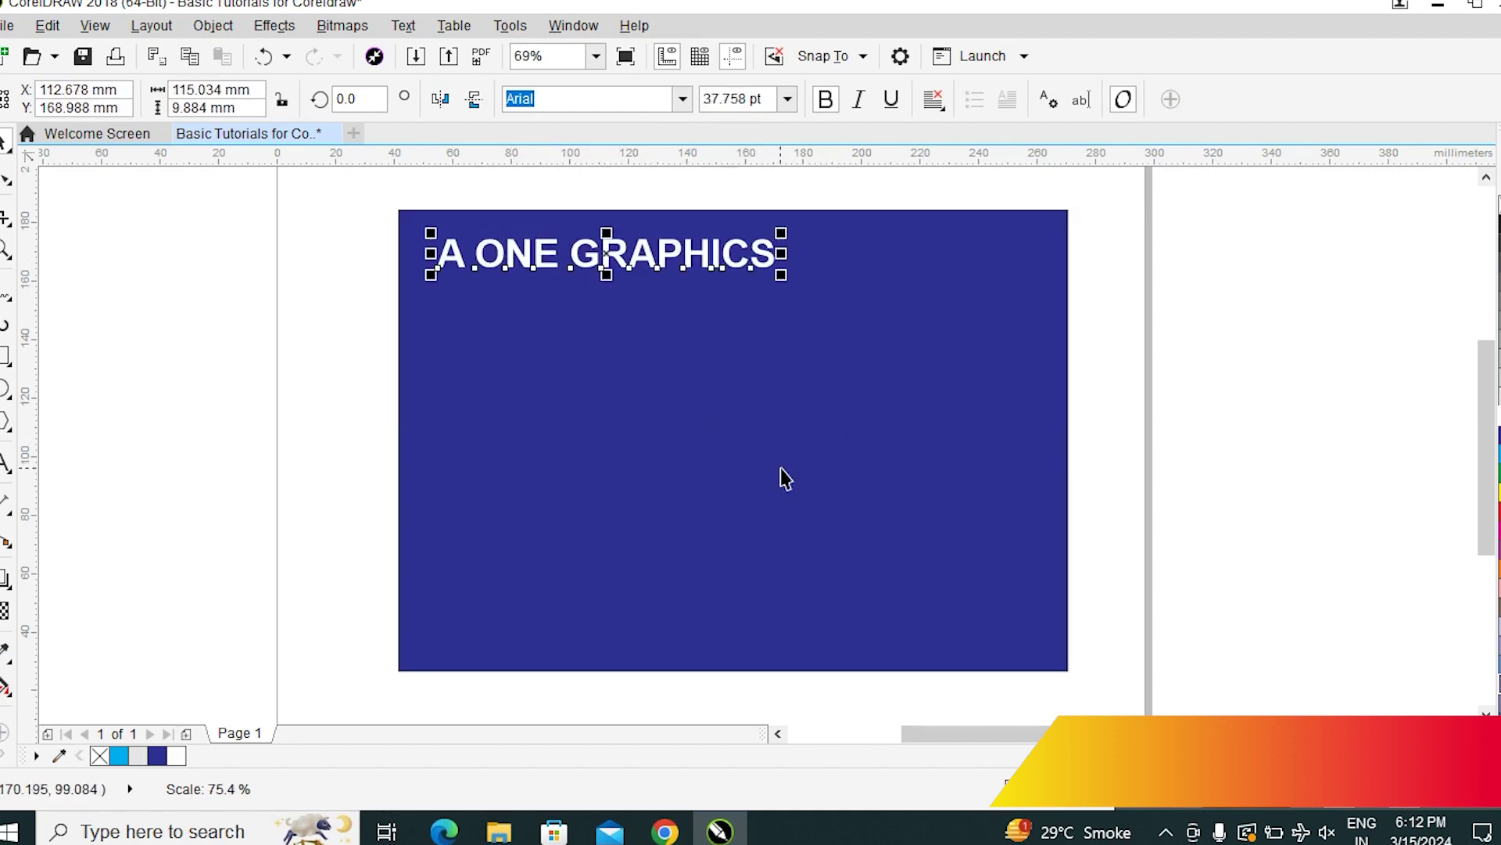
{"action": "left_click", "coordinate": [1284, 463]}
{"action": "left_click", "coordinate": [703, 270]}
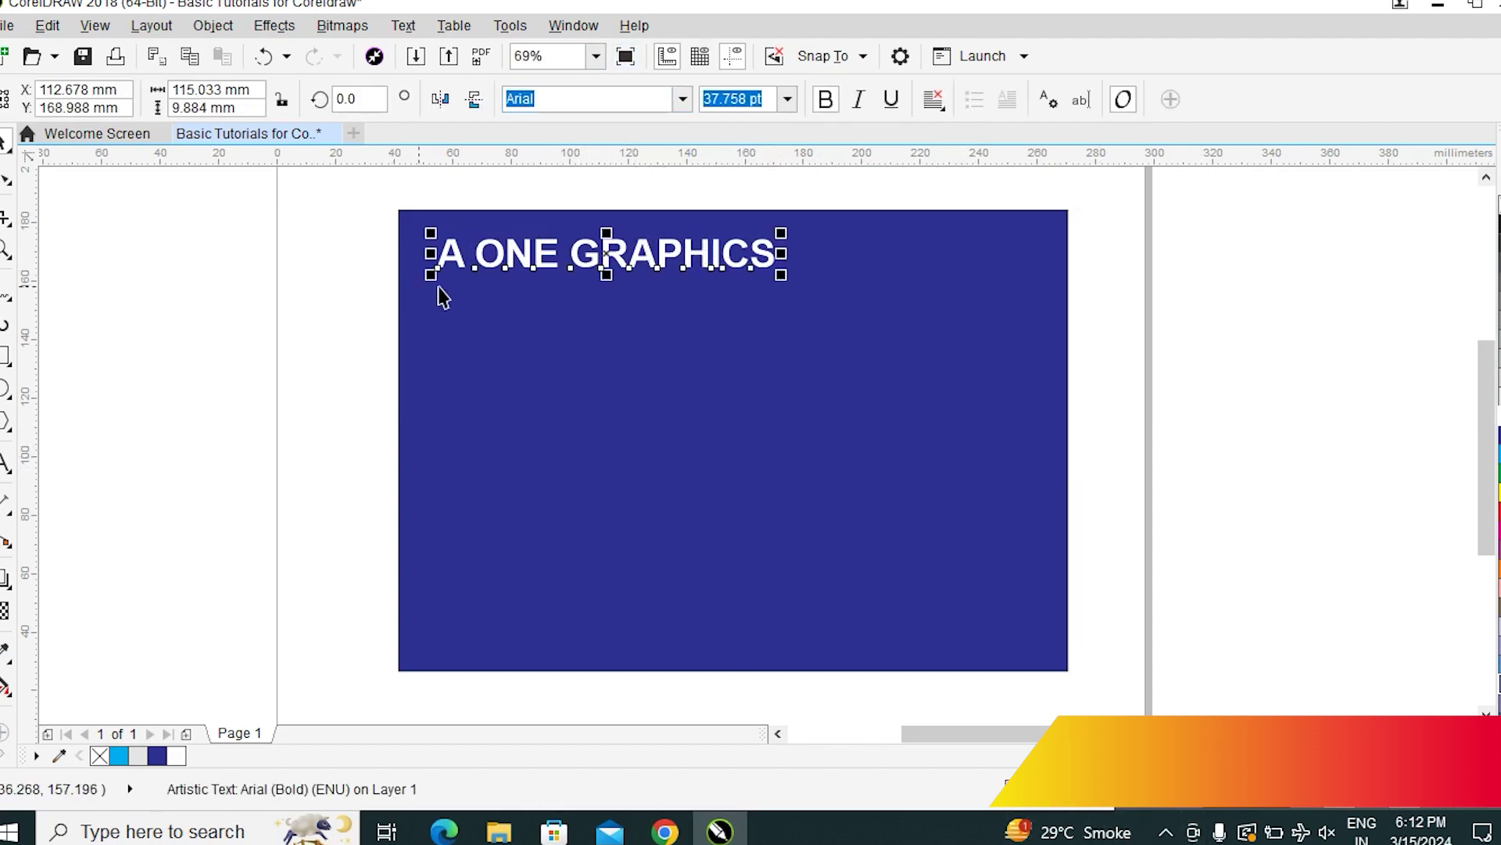
{"action": "left_click", "coordinate": [787, 99]}
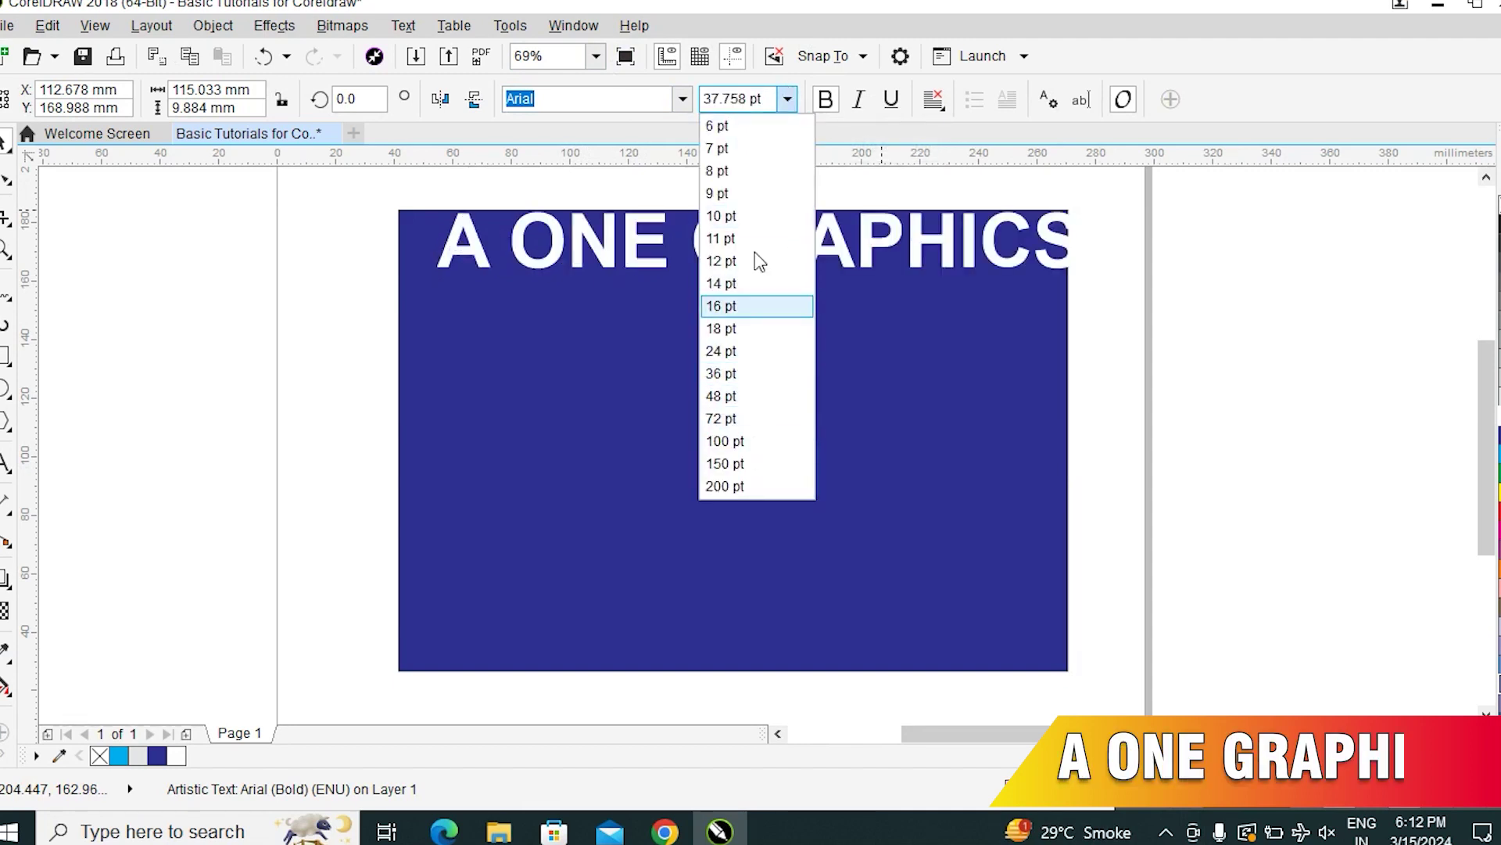
{"action": "left_click", "coordinate": [730, 396]}
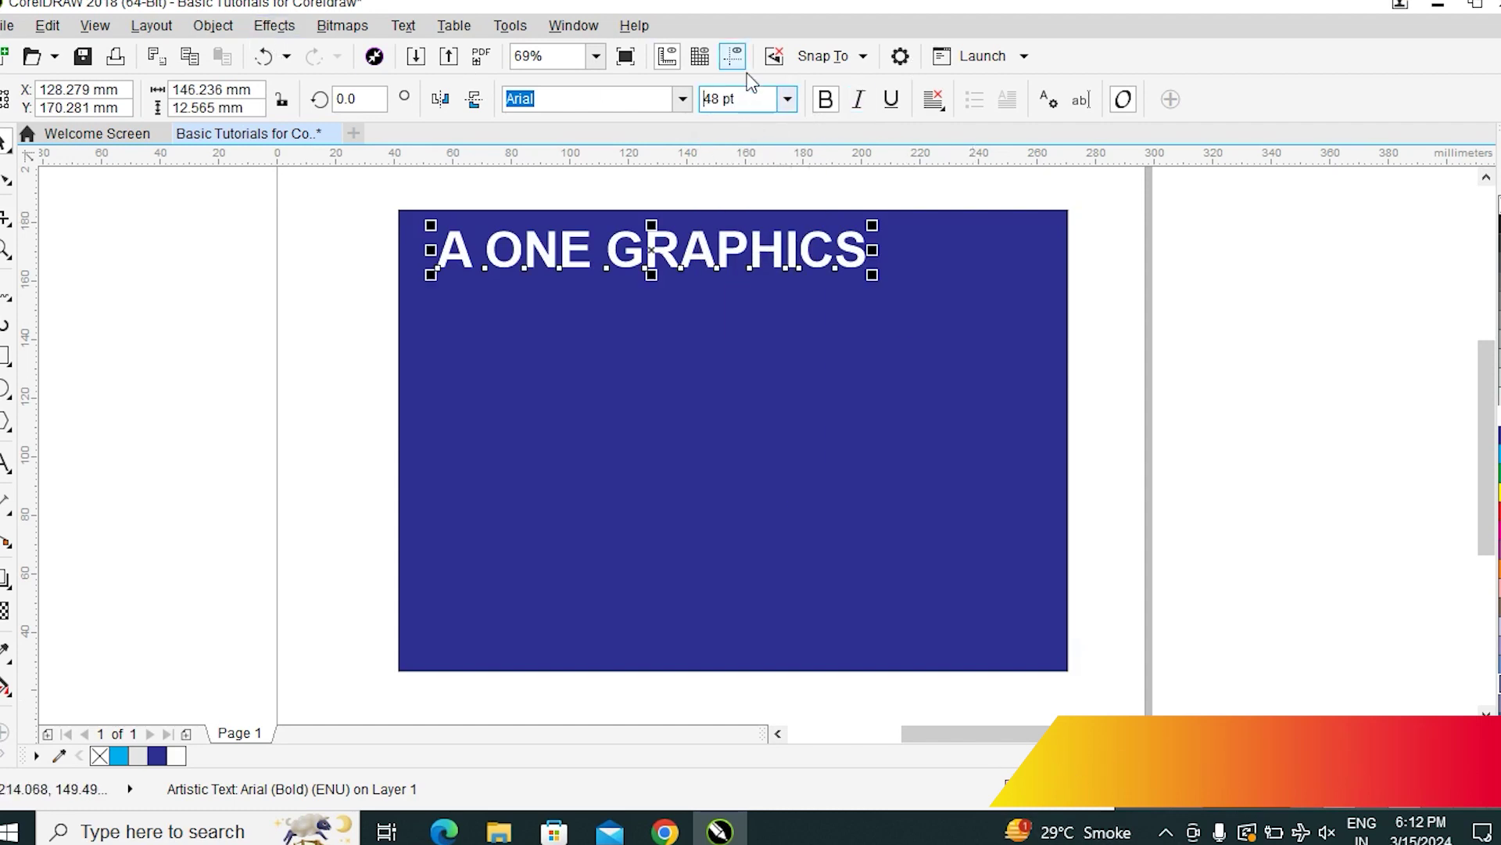
{"action": "double_click", "coordinate": [771, 97]}
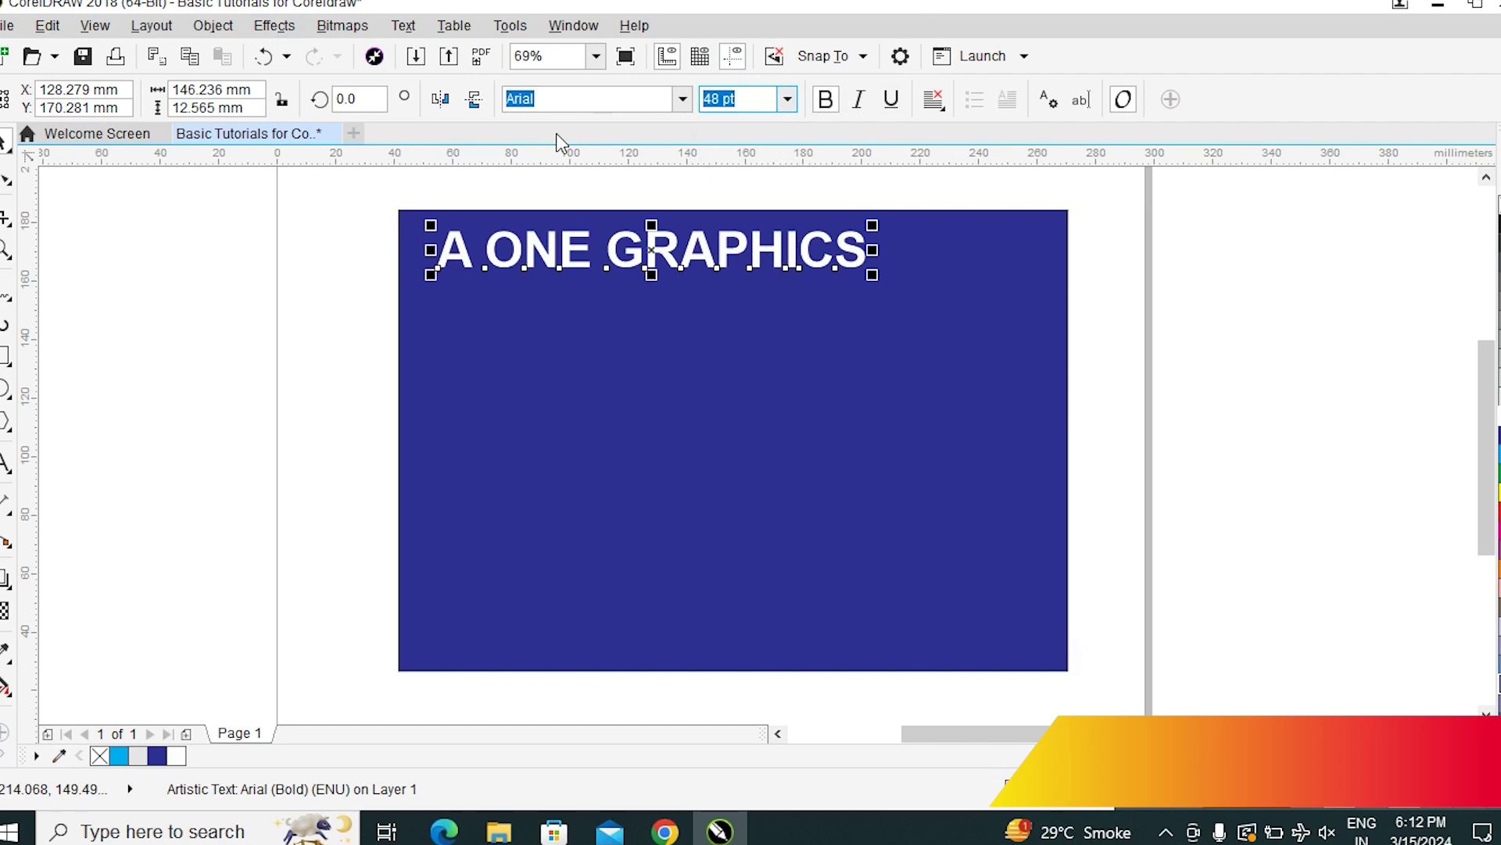
{"action": "type", "text": "10"}
{"action": "key", "text": "Return"}
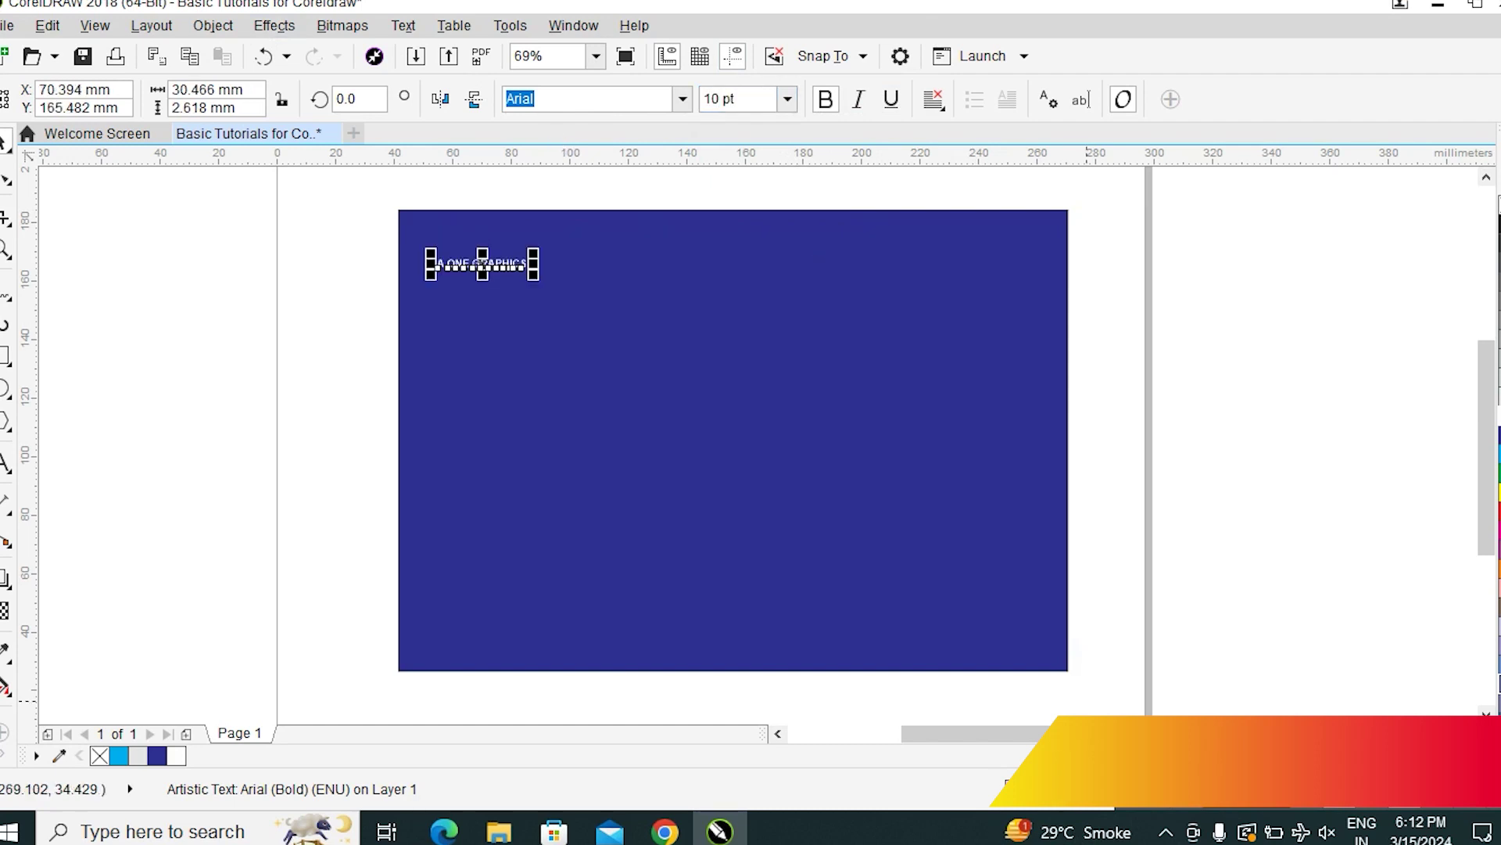
Enlarge the small heading to about 26.9 pt and move it toward the card's centre
{"action": "left_click", "coordinate": [1301, 496]}
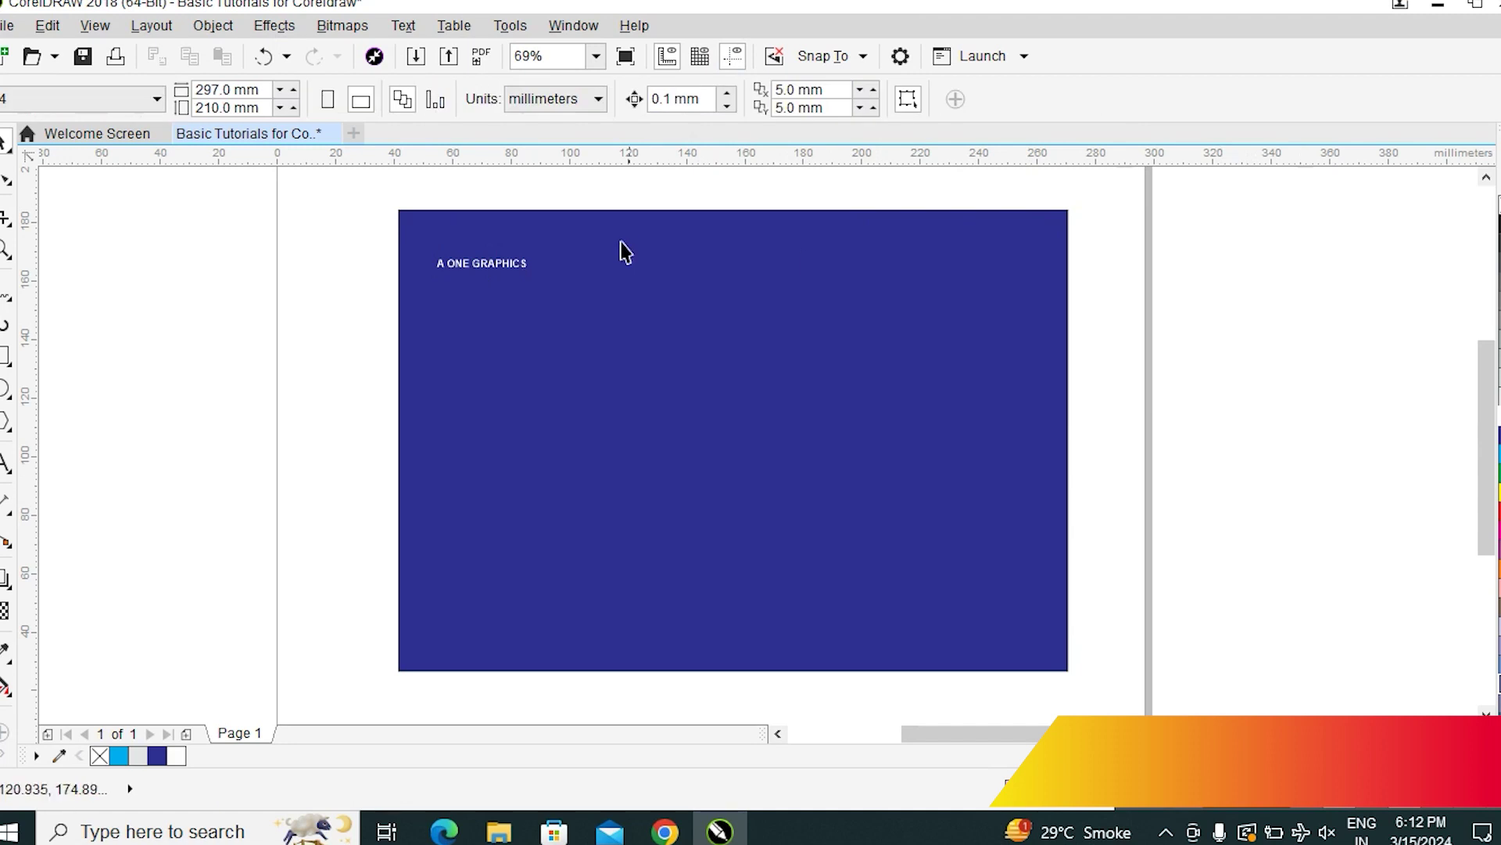
{"action": "left_click", "coordinate": [510, 277]}
{"action": "left_click_drag", "start_coordinate": [531, 285], "coordinate": [685, 359]}
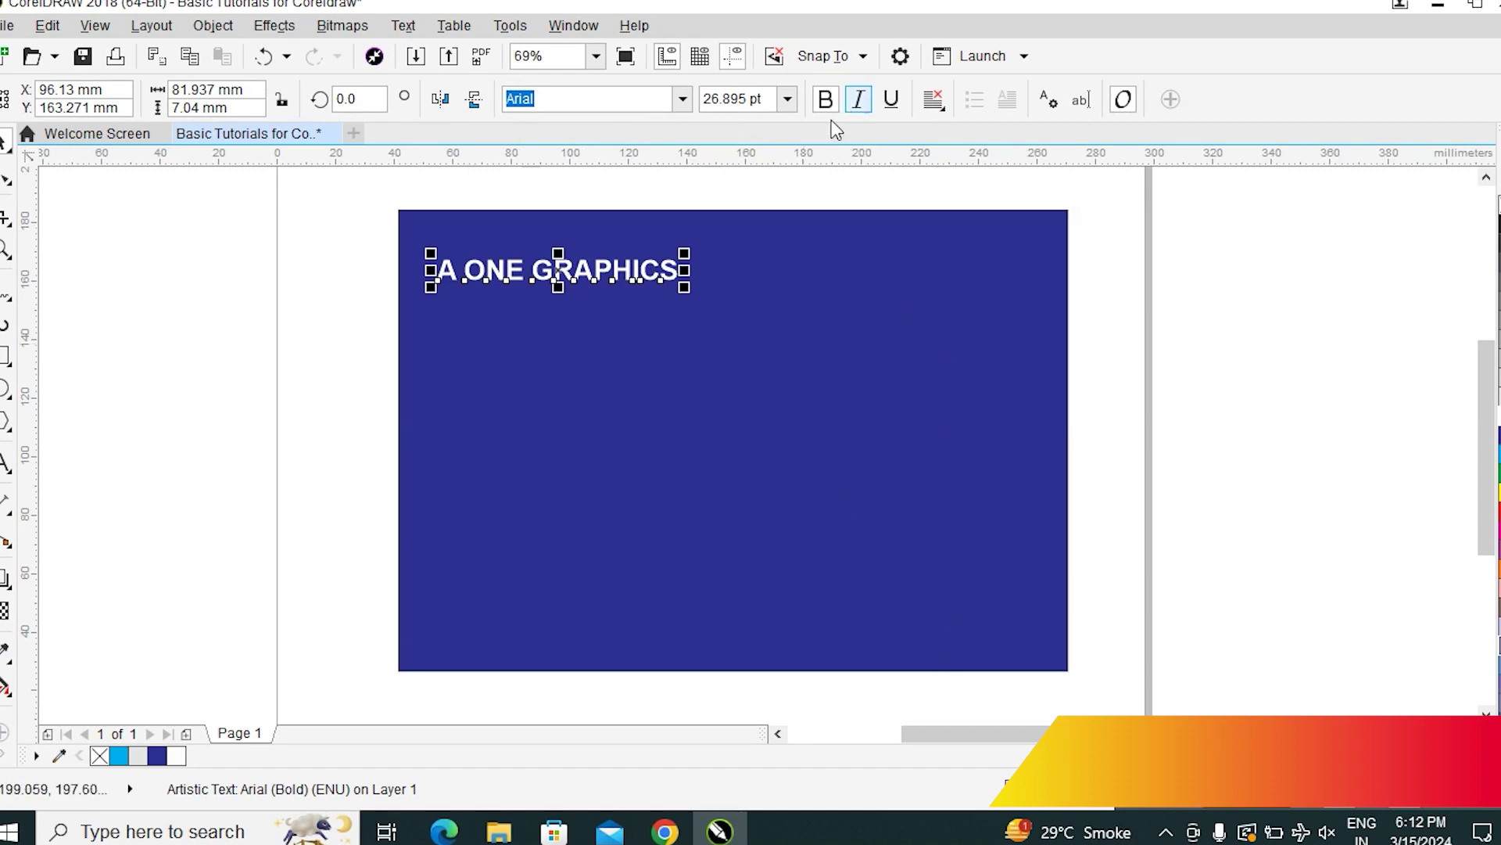
{"action": "left_click", "coordinate": [789, 102]}
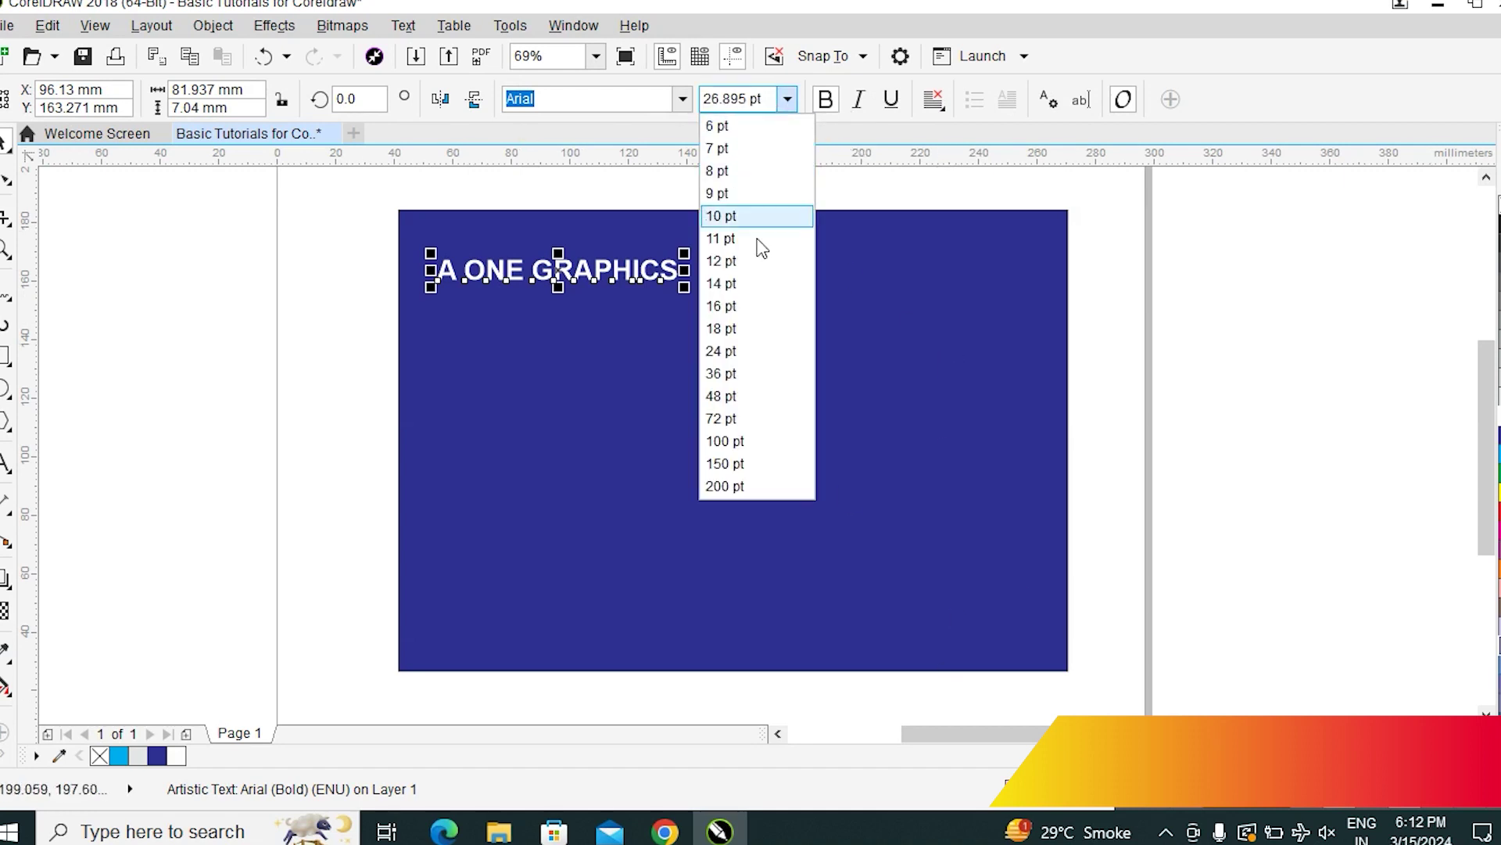
{"action": "left_click", "coordinate": [1274, 445]}
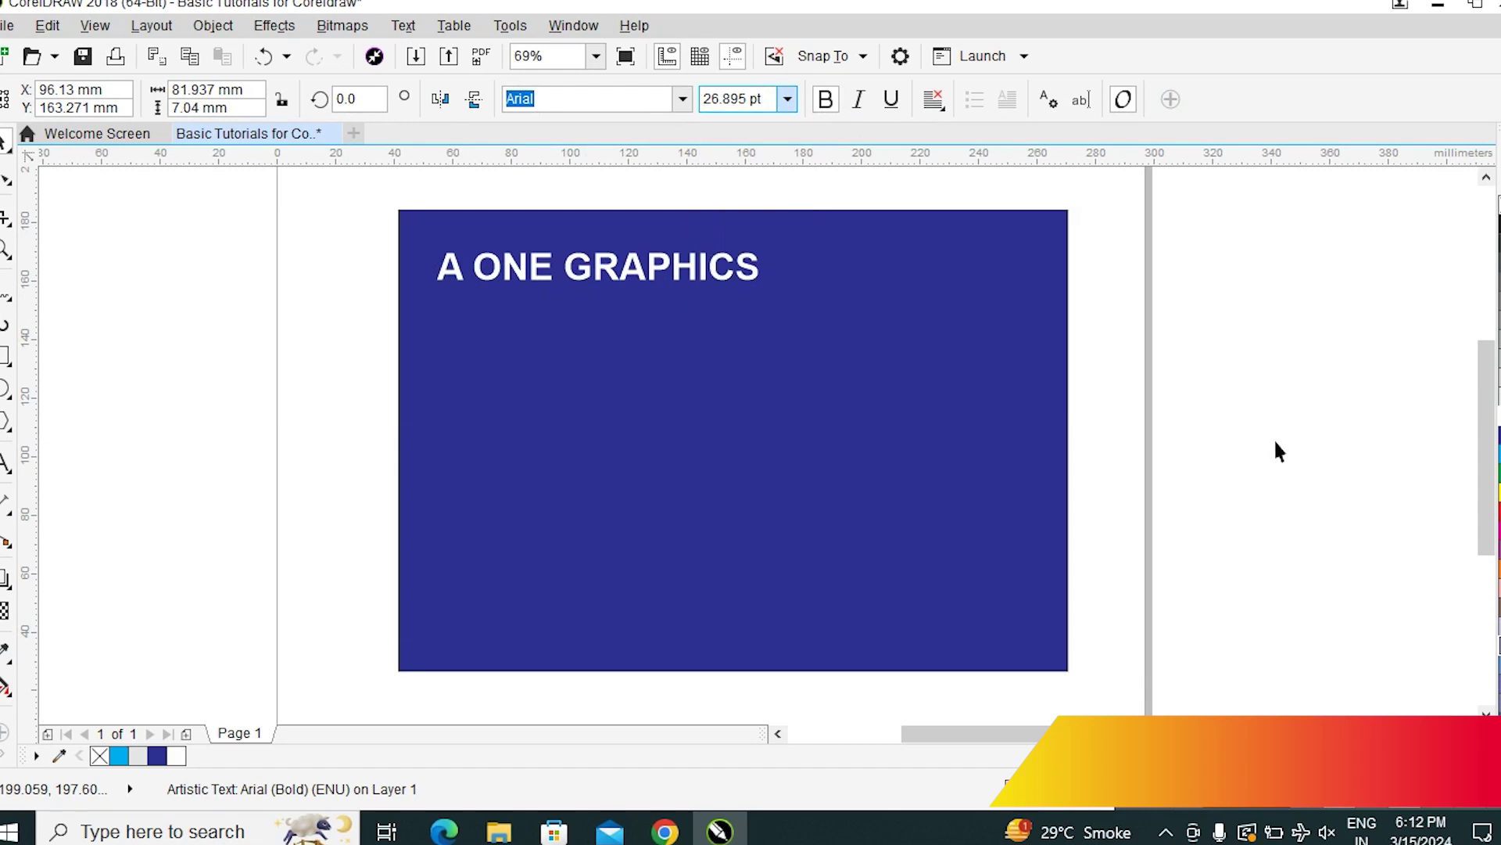
{"action": "left_click", "coordinate": [1274, 438]}
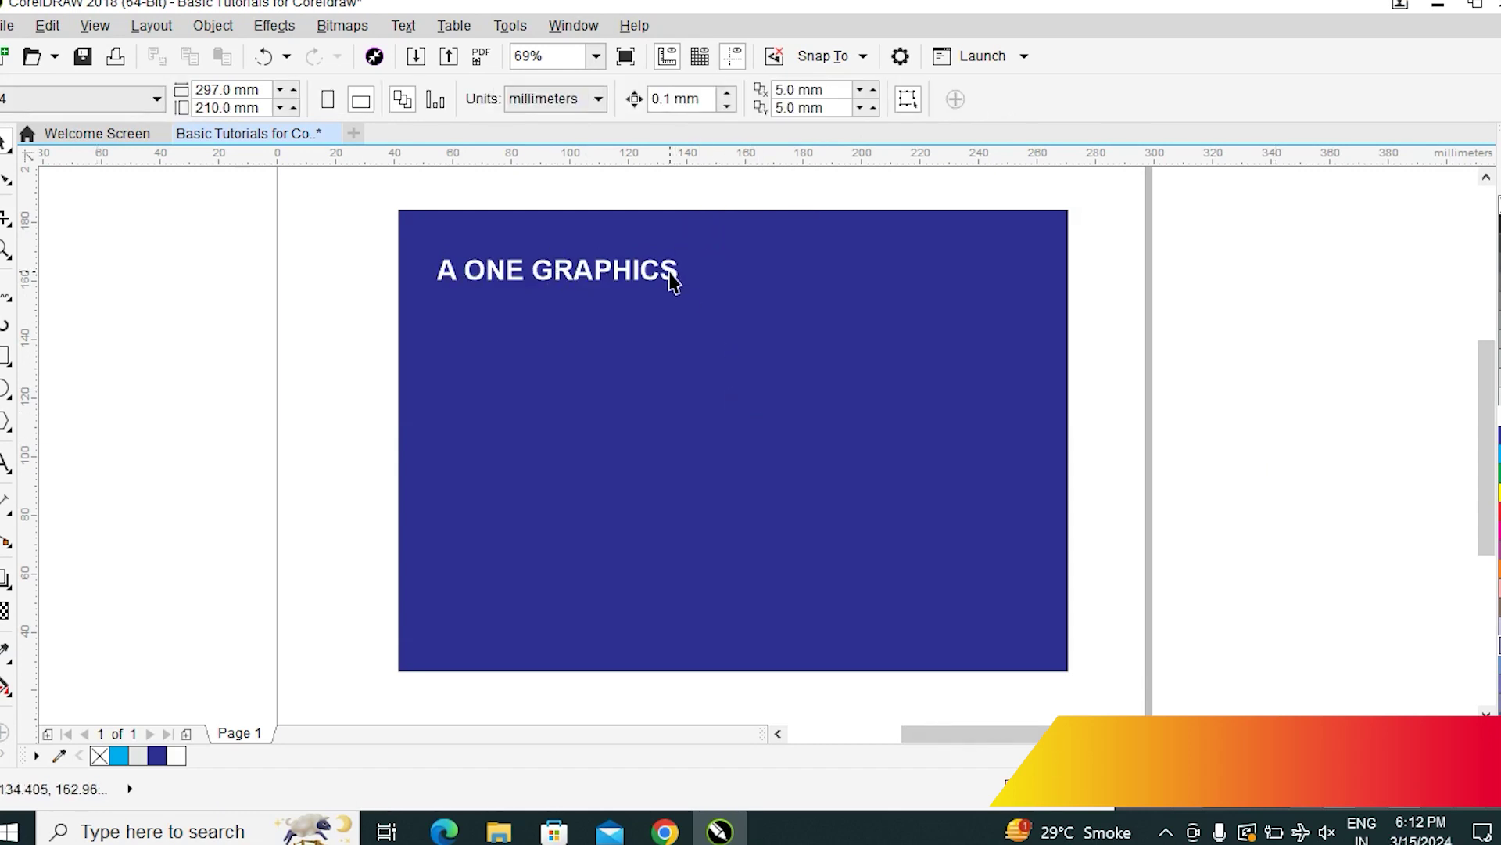
{"action": "left_click_drag", "start_coordinate": [671, 282], "coordinate": [820, 373]}
Move the heading into the middle of the blue rectangle and scale it up to about 49.6 pt
{"action": "left_click", "coordinate": [1294, 455]}
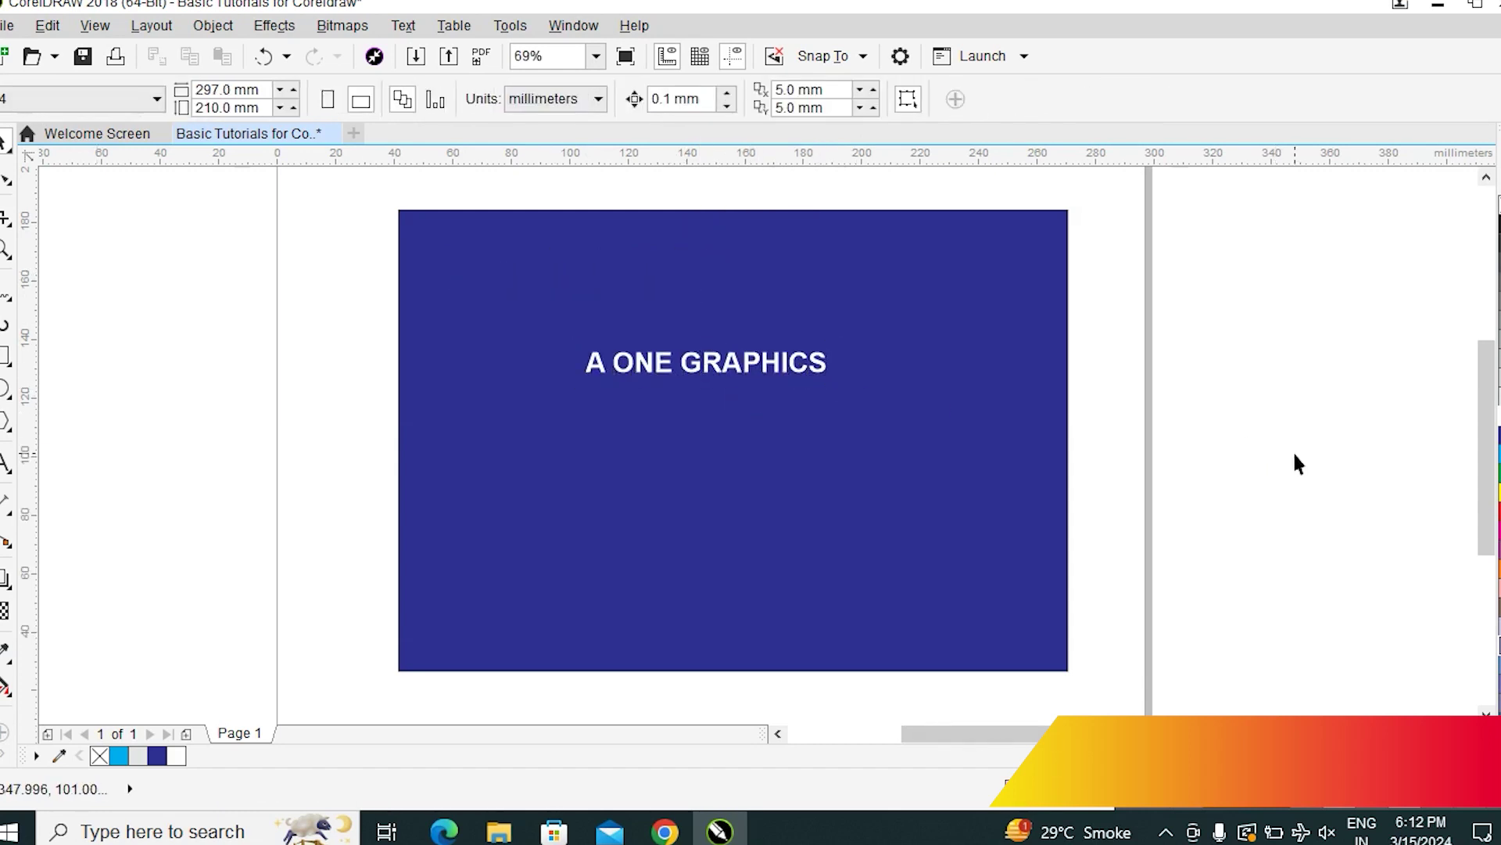
{"action": "left_click_drag", "start_coordinate": [784, 367], "coordinate": [780, 509]}
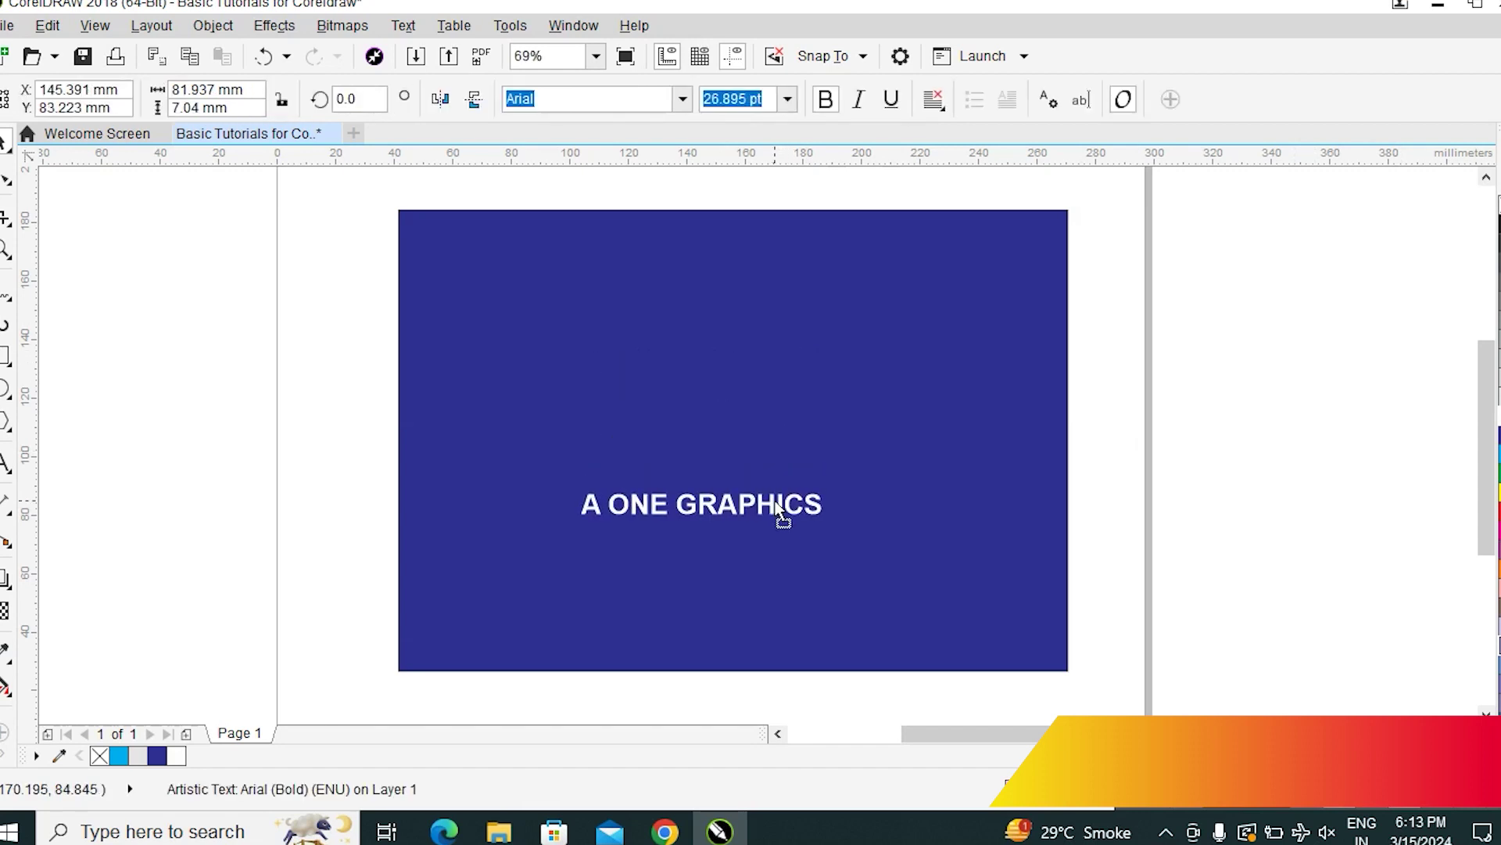
{"action": "double_click", "coordinate": [833, 522]}
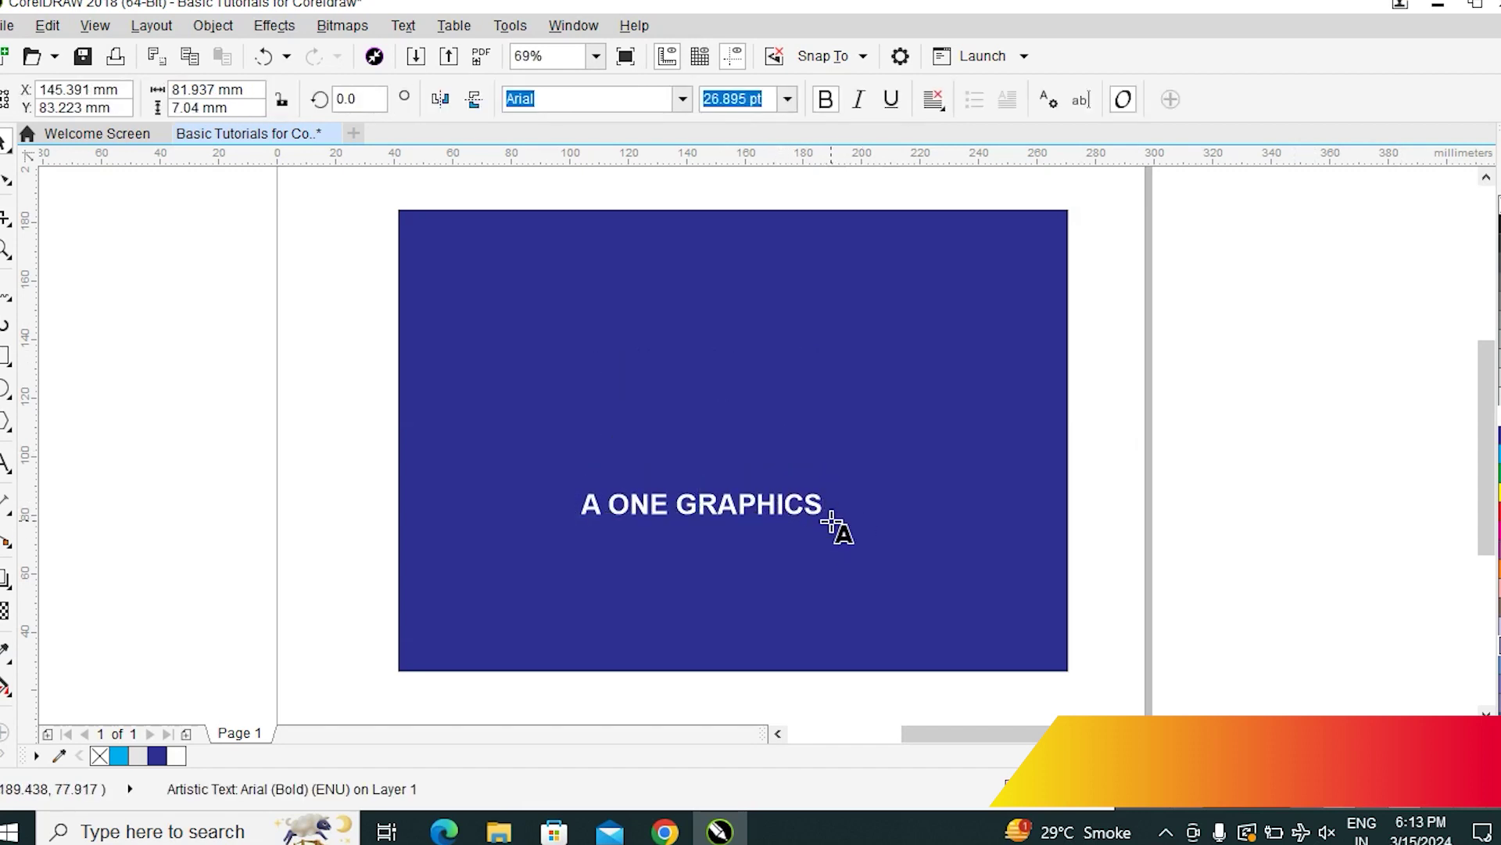
{"action": "left_click", "coordinate": [5, 143]}
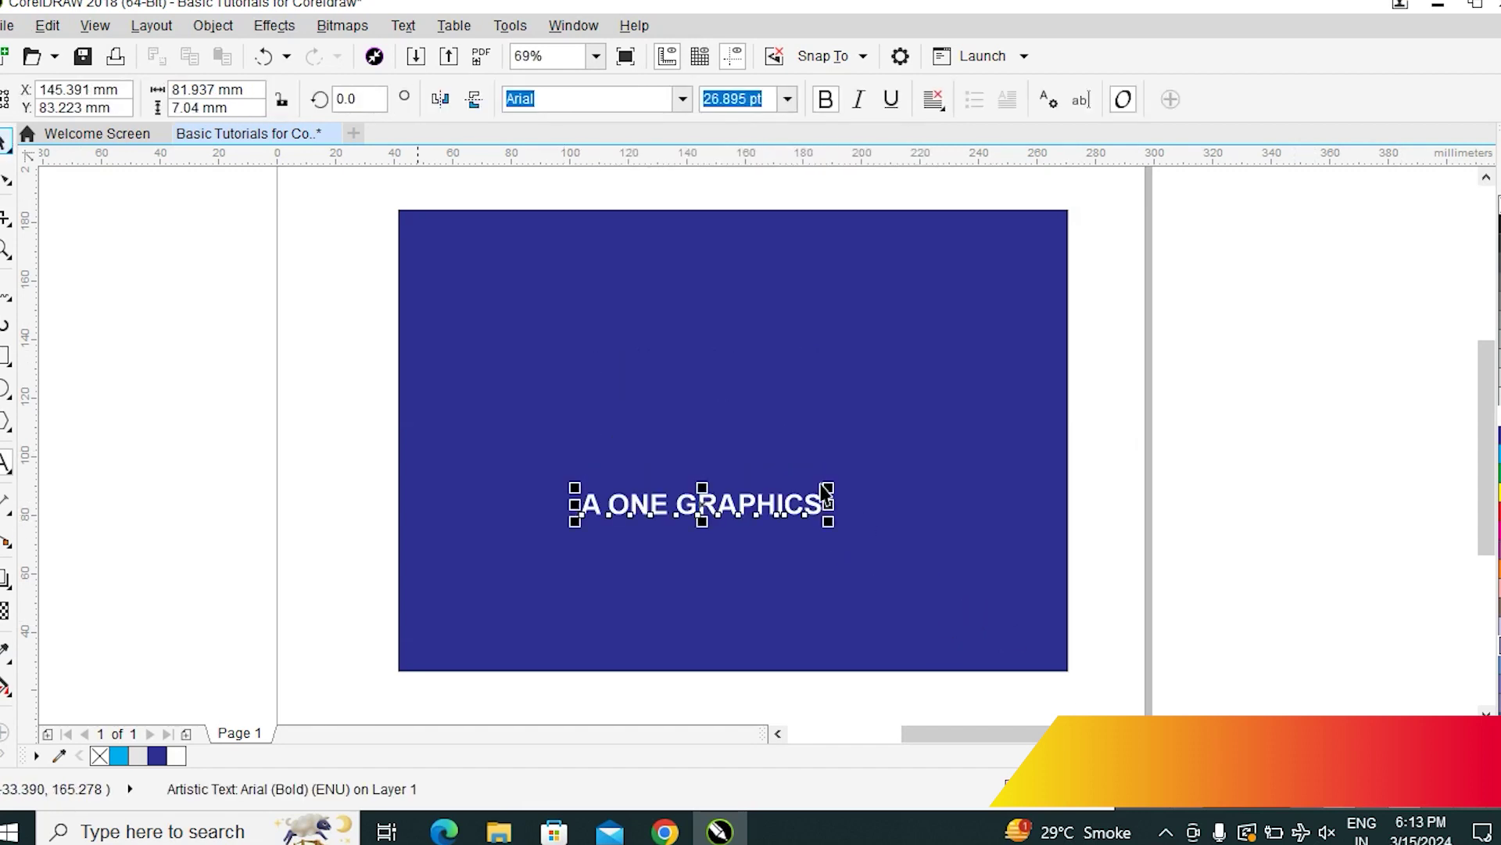
{"action": "left_click_drag", "start_coordinate": [829, 522], "coordinate": [795, 443]}
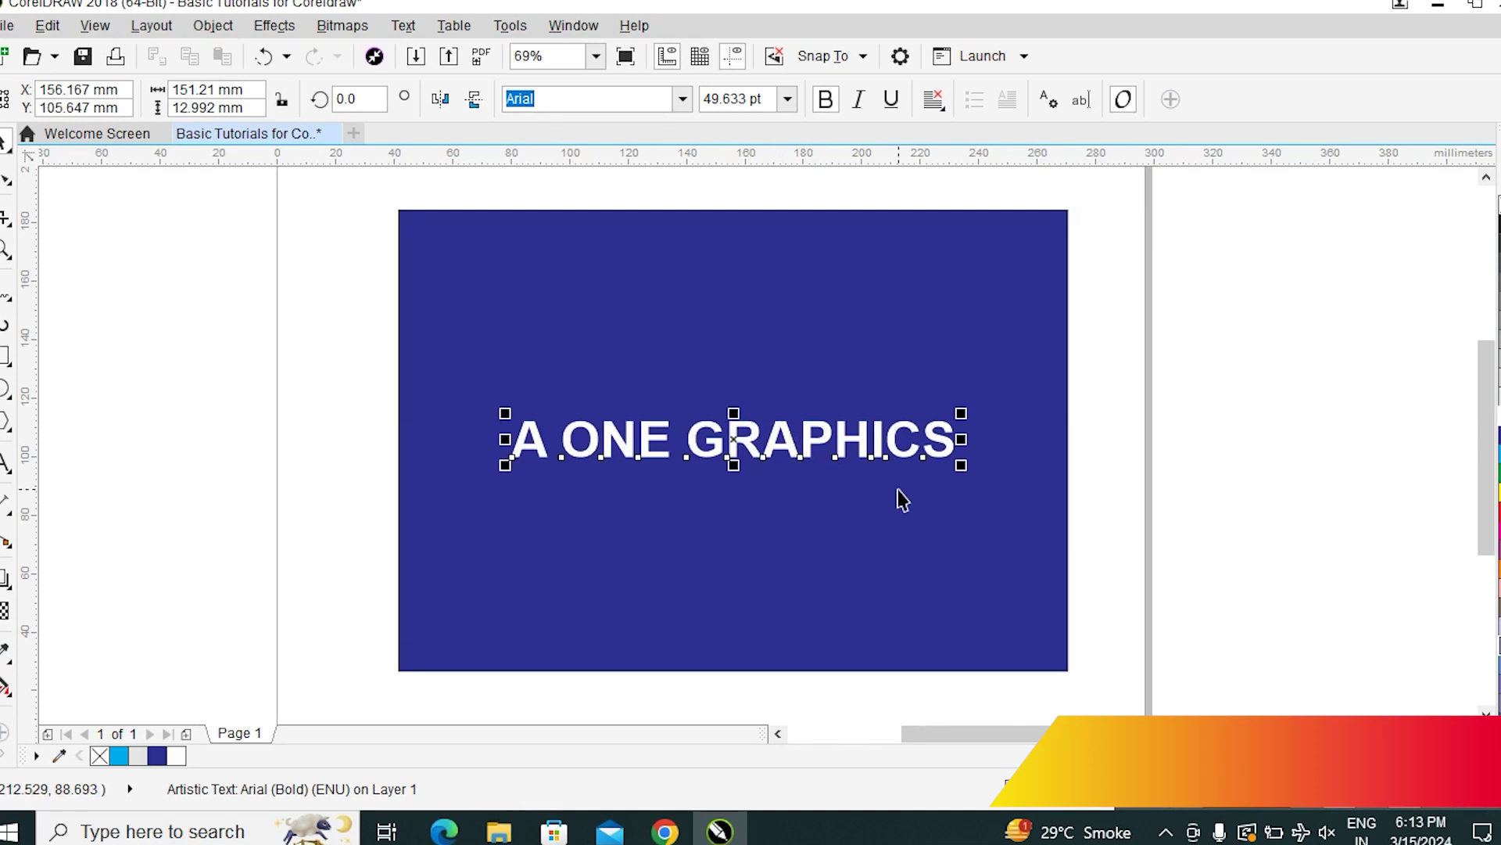
{"action": "left_click", "coordinate": [874, 327], "text": "shift"}
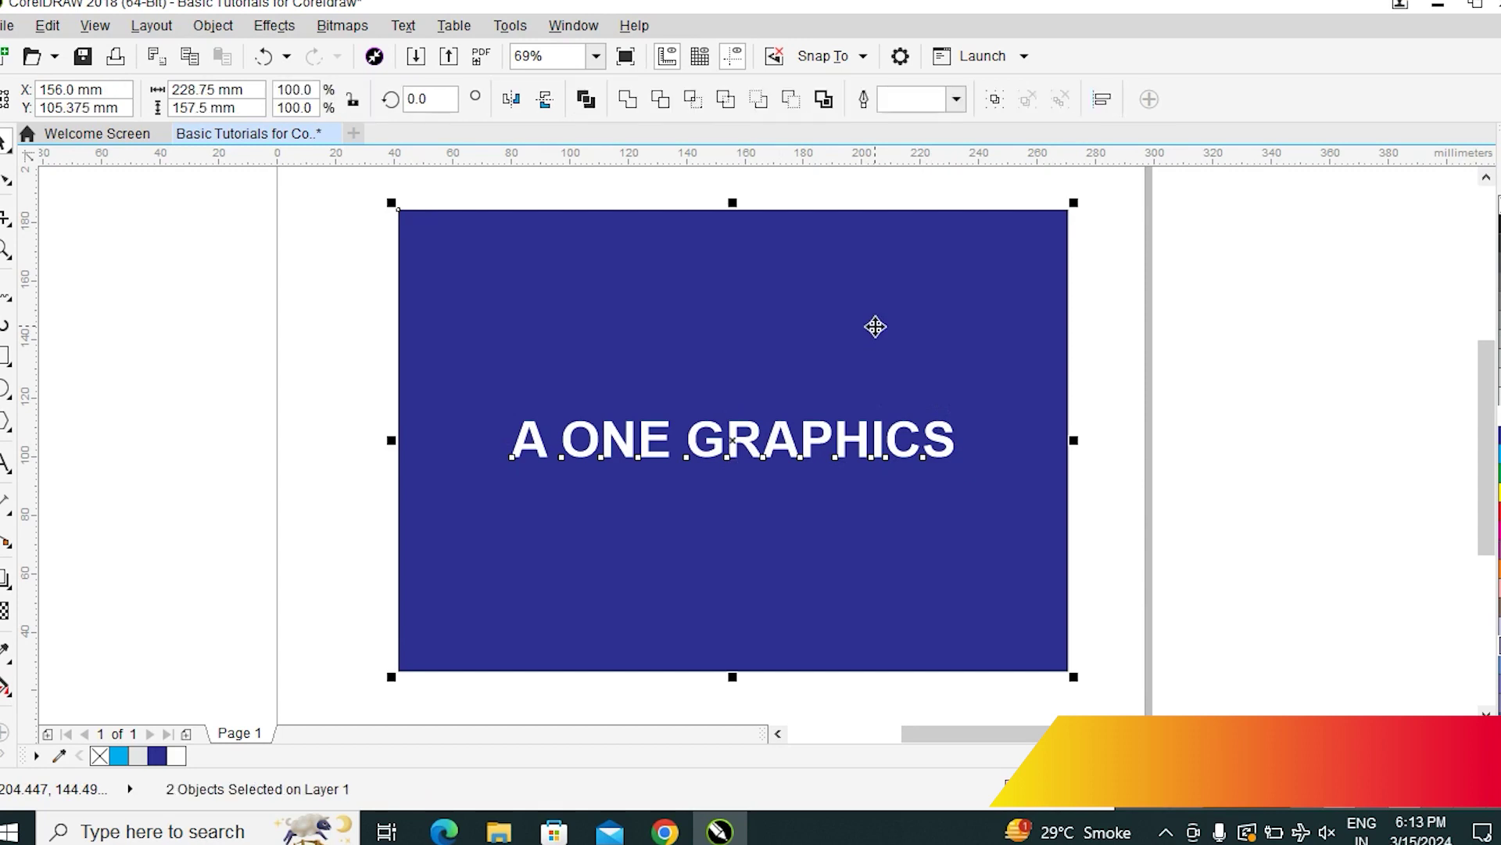
{"action": "left_click", "coordinate": [1259, 397]}
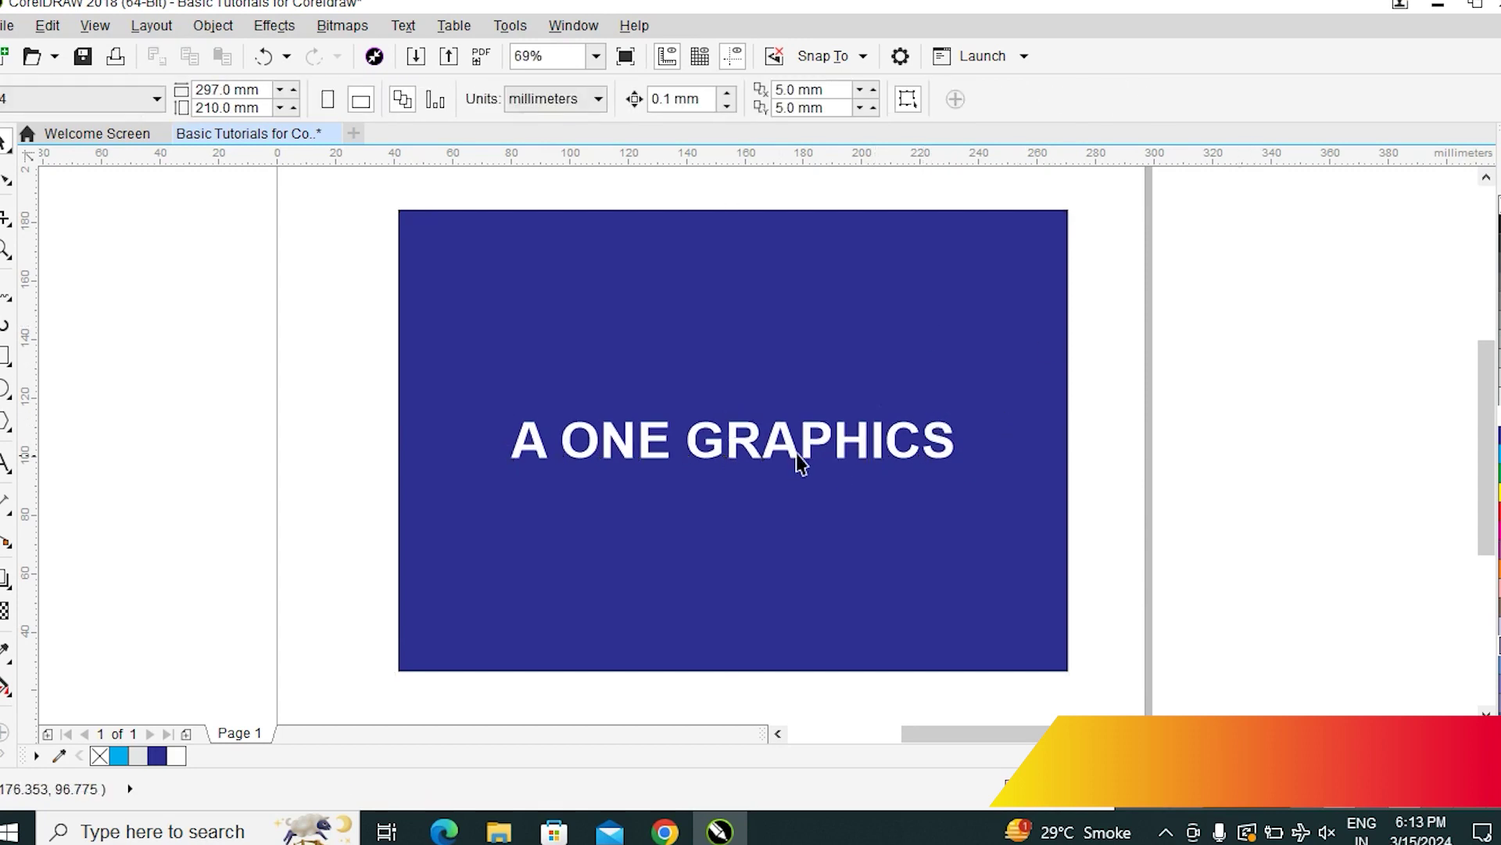
Move the heading past the rectangle's right edge, then select it together with the blue rectangle
{"action": "left_click_drag", "start_coordinate": [818, 450], "coordinate": [1368, 474]}
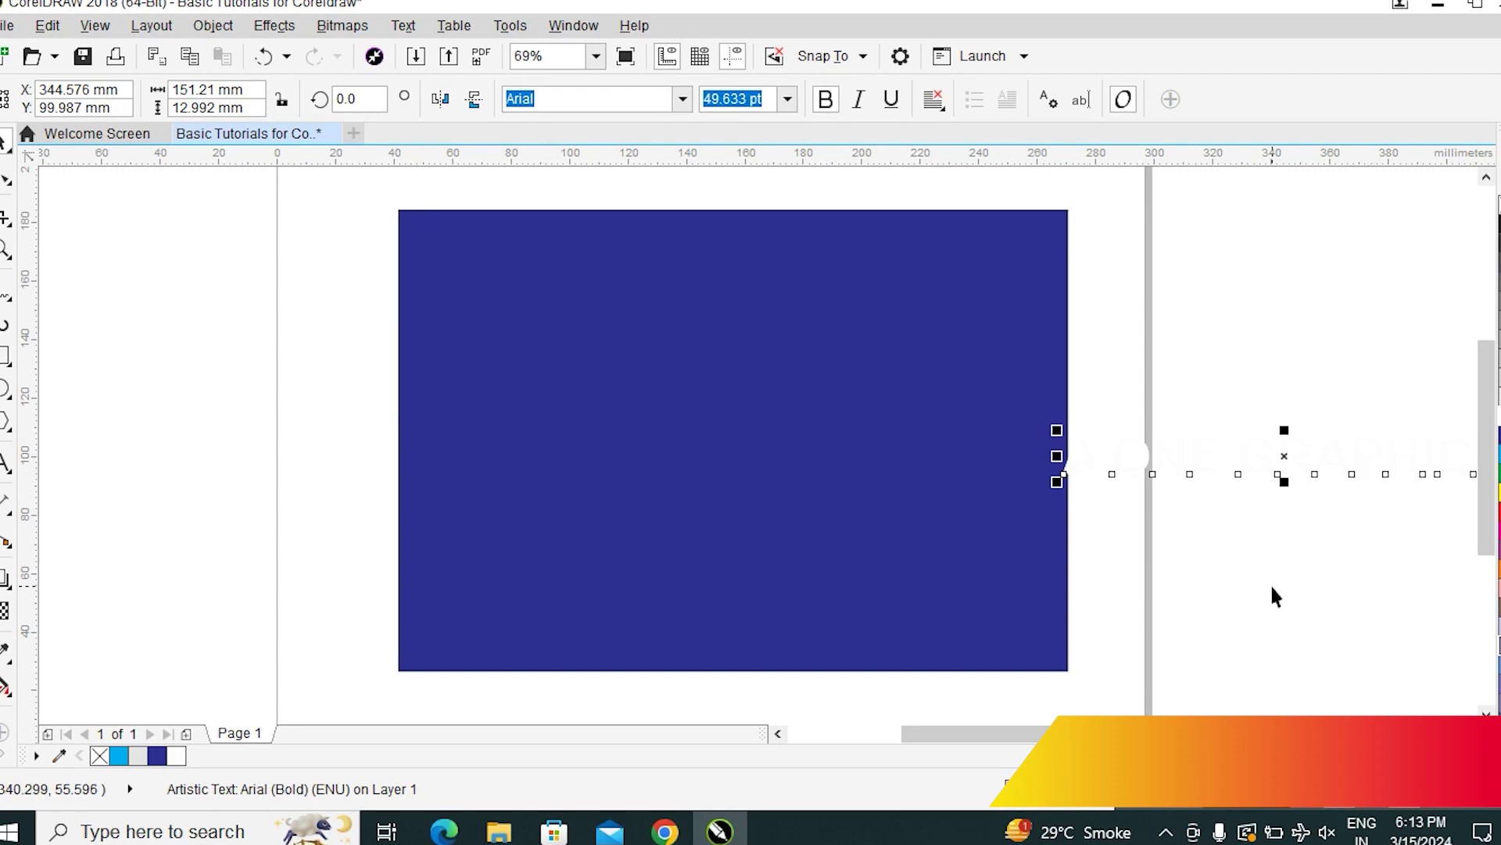
{"action": "left_click", "coordinate": [1287, 610]}
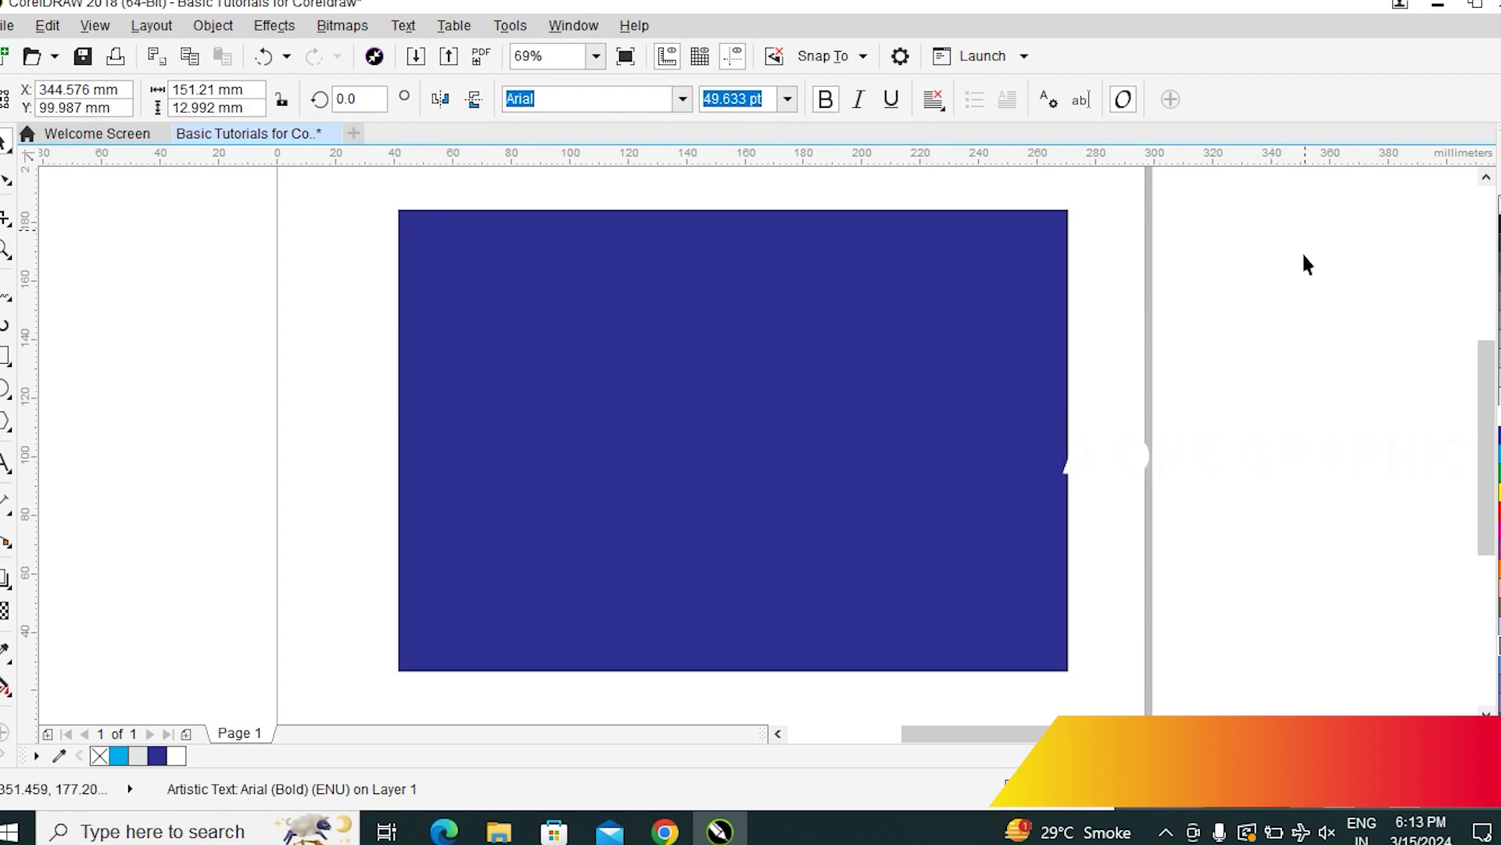
{"action": "left_click", "coordinate": [1332, 474]}
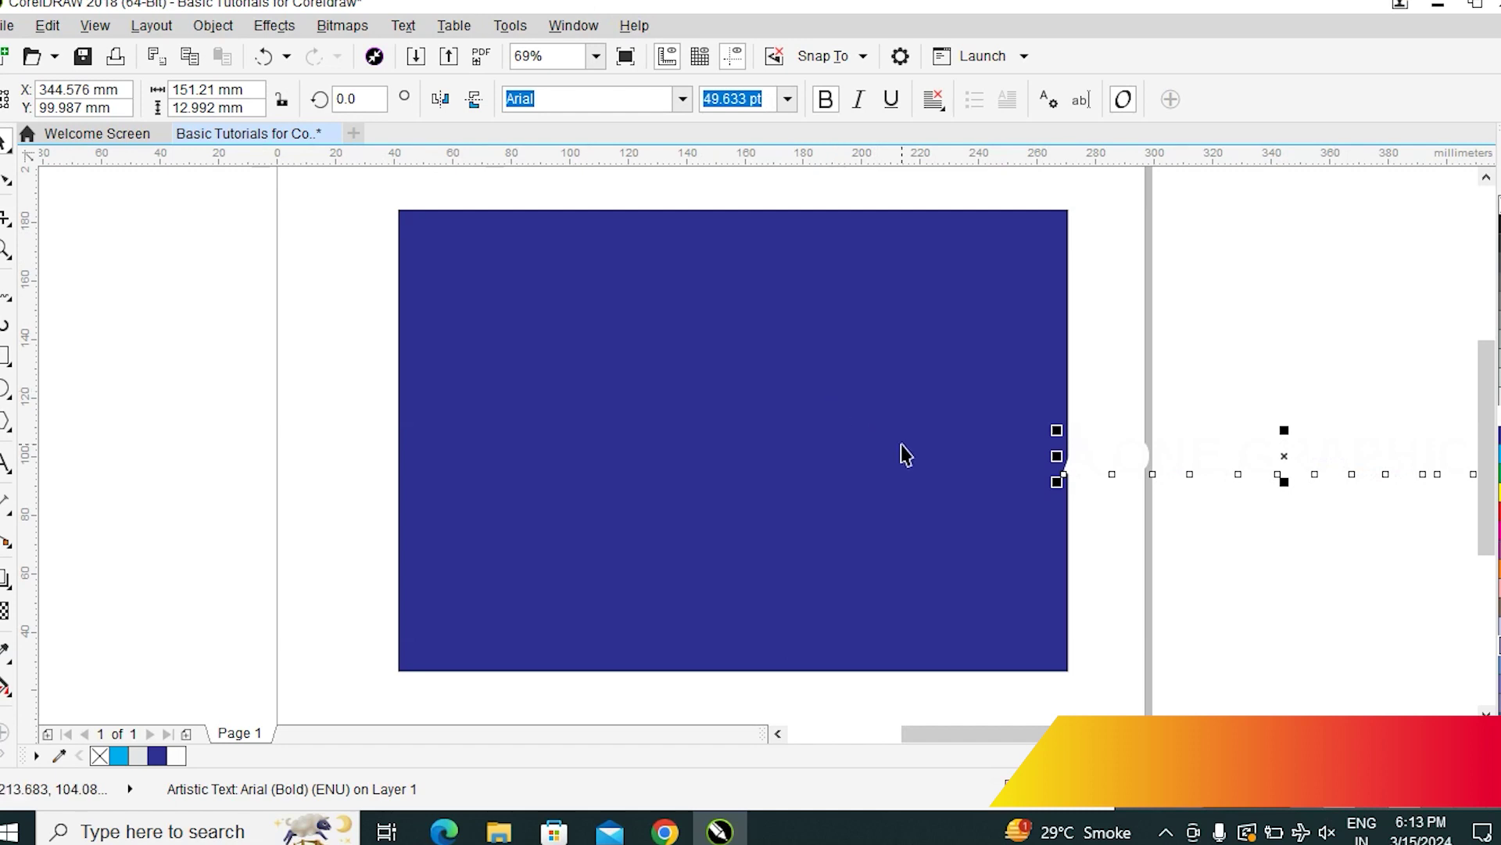
{"action": "left_click", "coordinate": [721, 413], "text": "shift"}
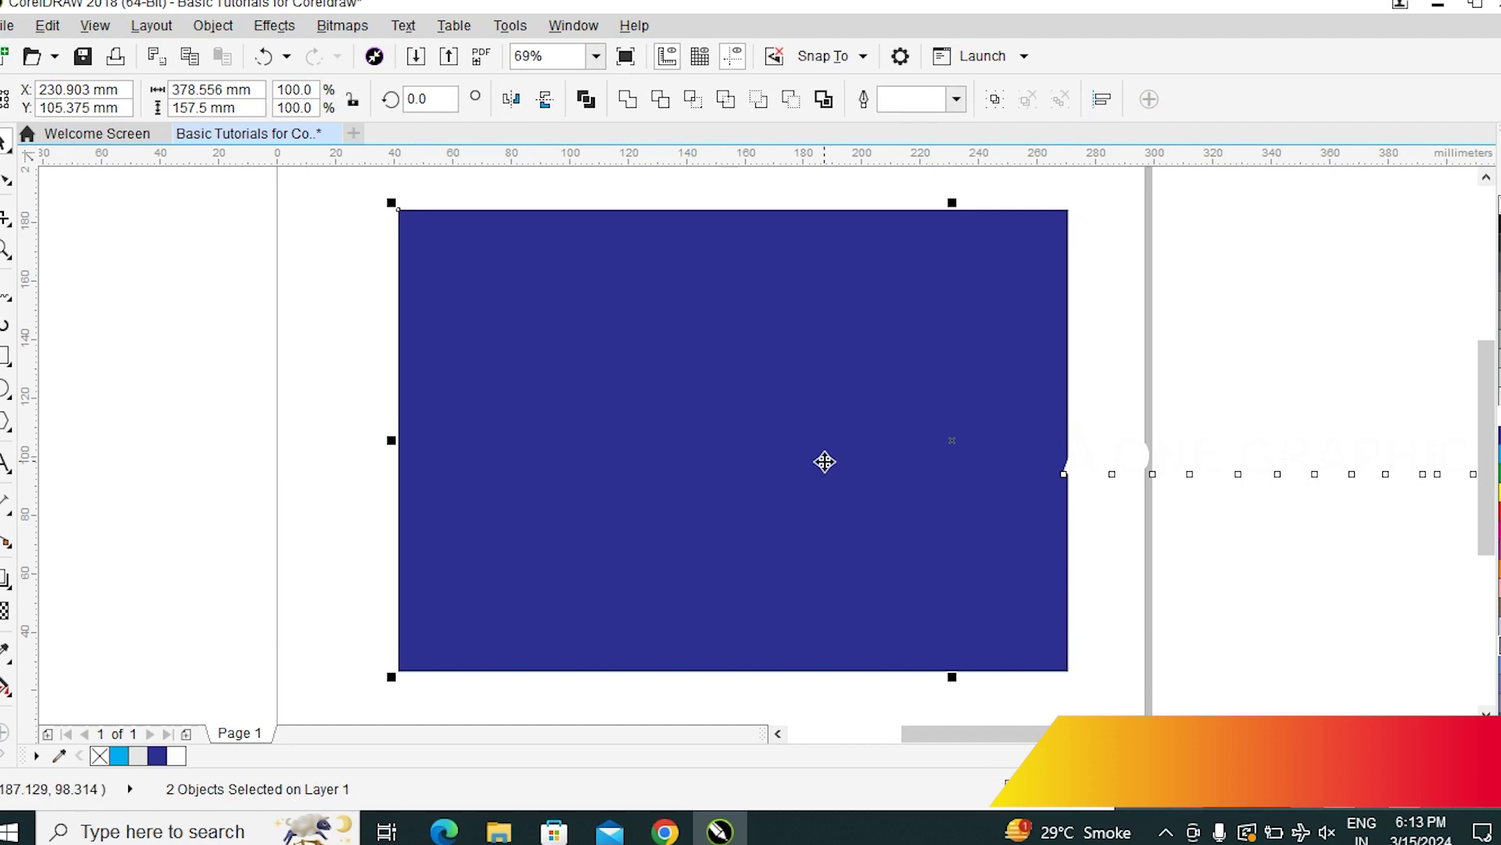
Centre the title on the rectangle with C and E, then drop a smaller copy at the top-left
{"action": "key", "text": "c"}
{"action": "key", "text": "e"}
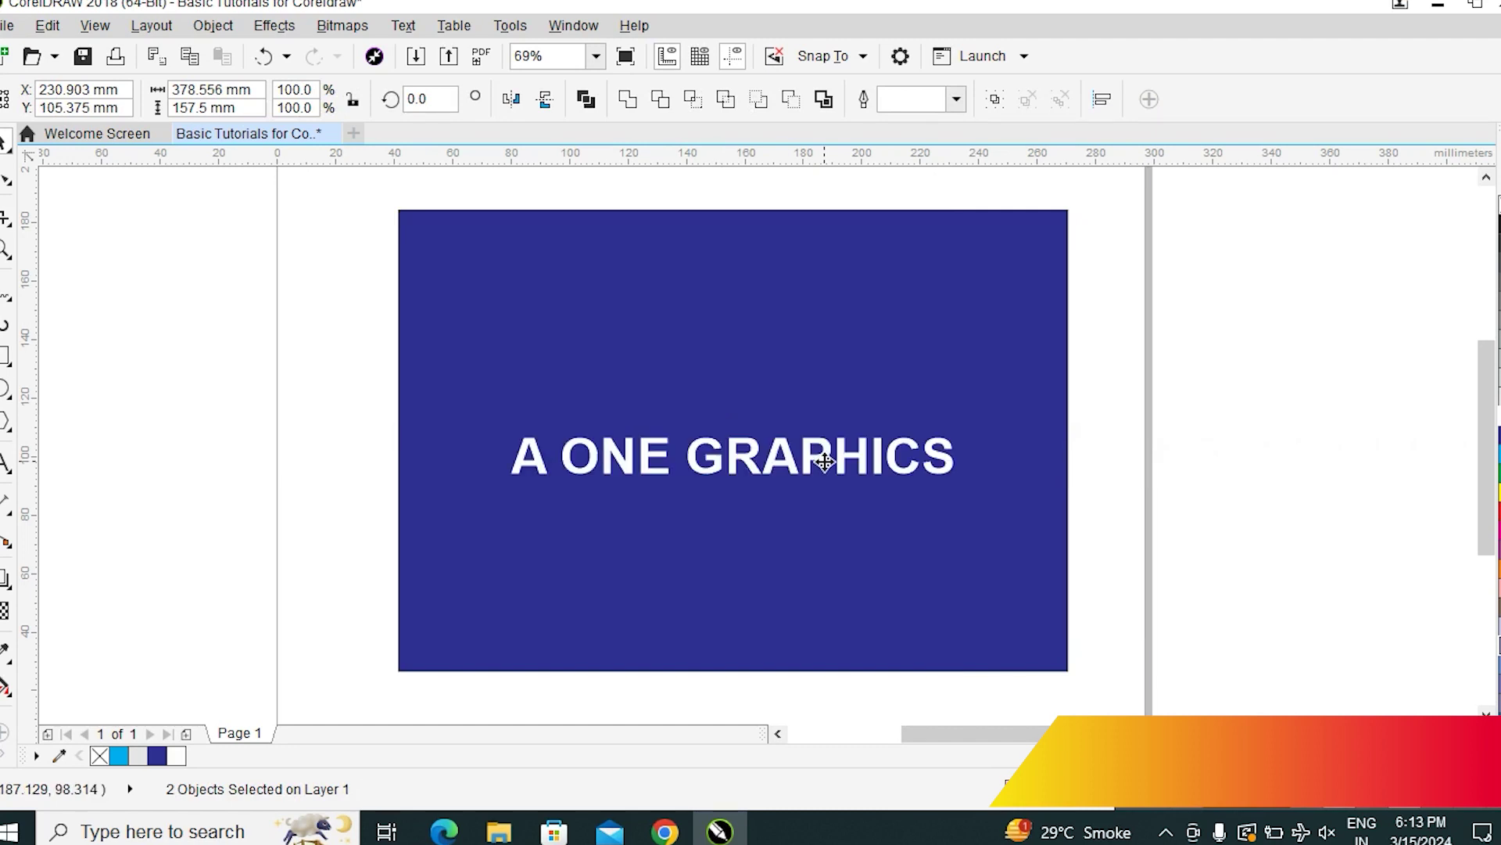
{"action": "left_click", "coordinate": [1419, 339]}
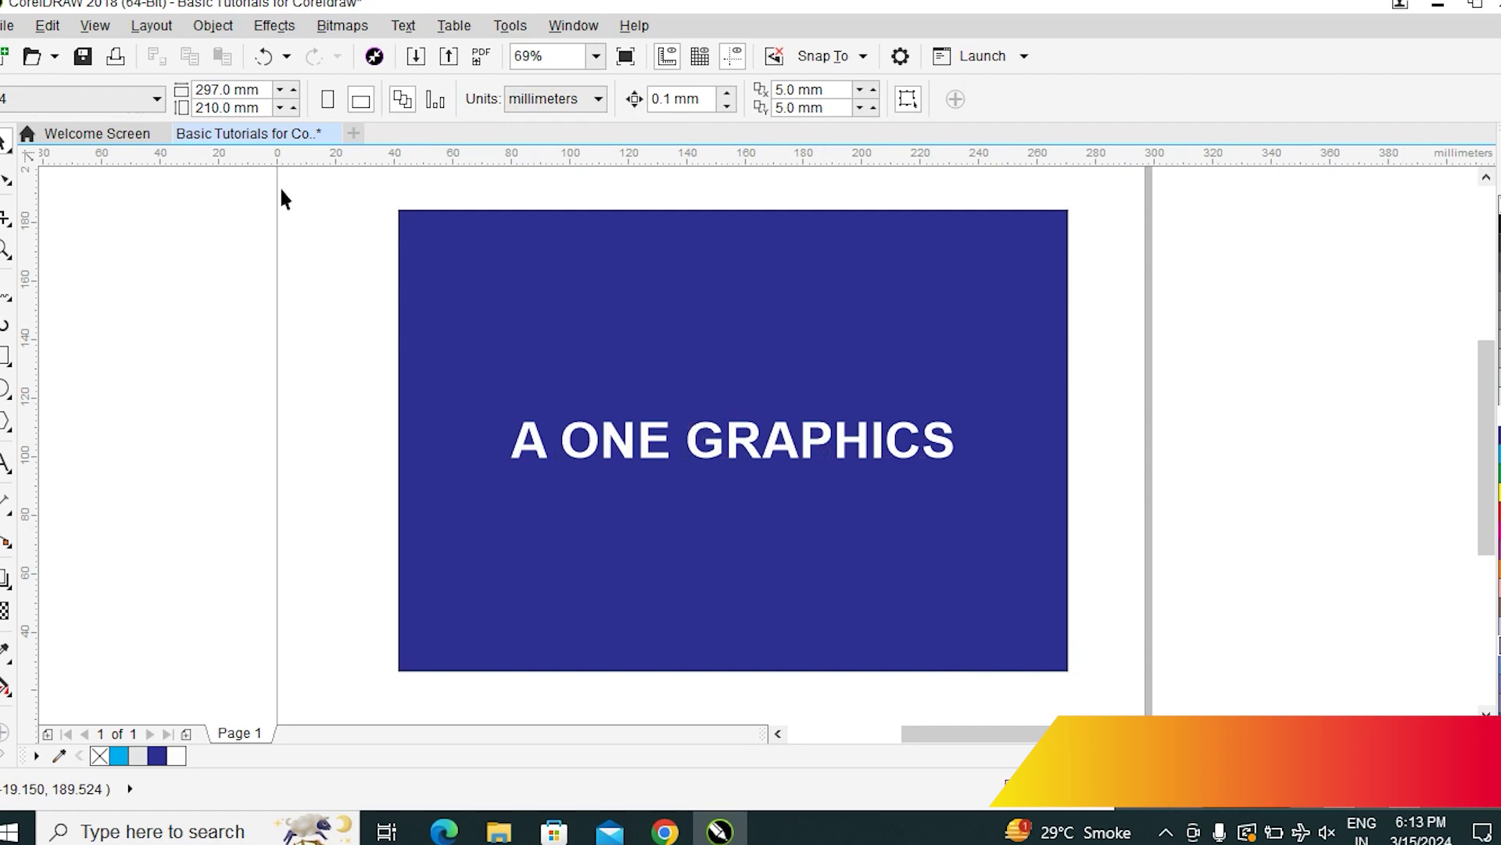
{"action": "left_click_drag", "start_coordinate": [744, 430], "coordinate": [669, 272]}
{"action": "right_click", "coordinate": [670, 272]}
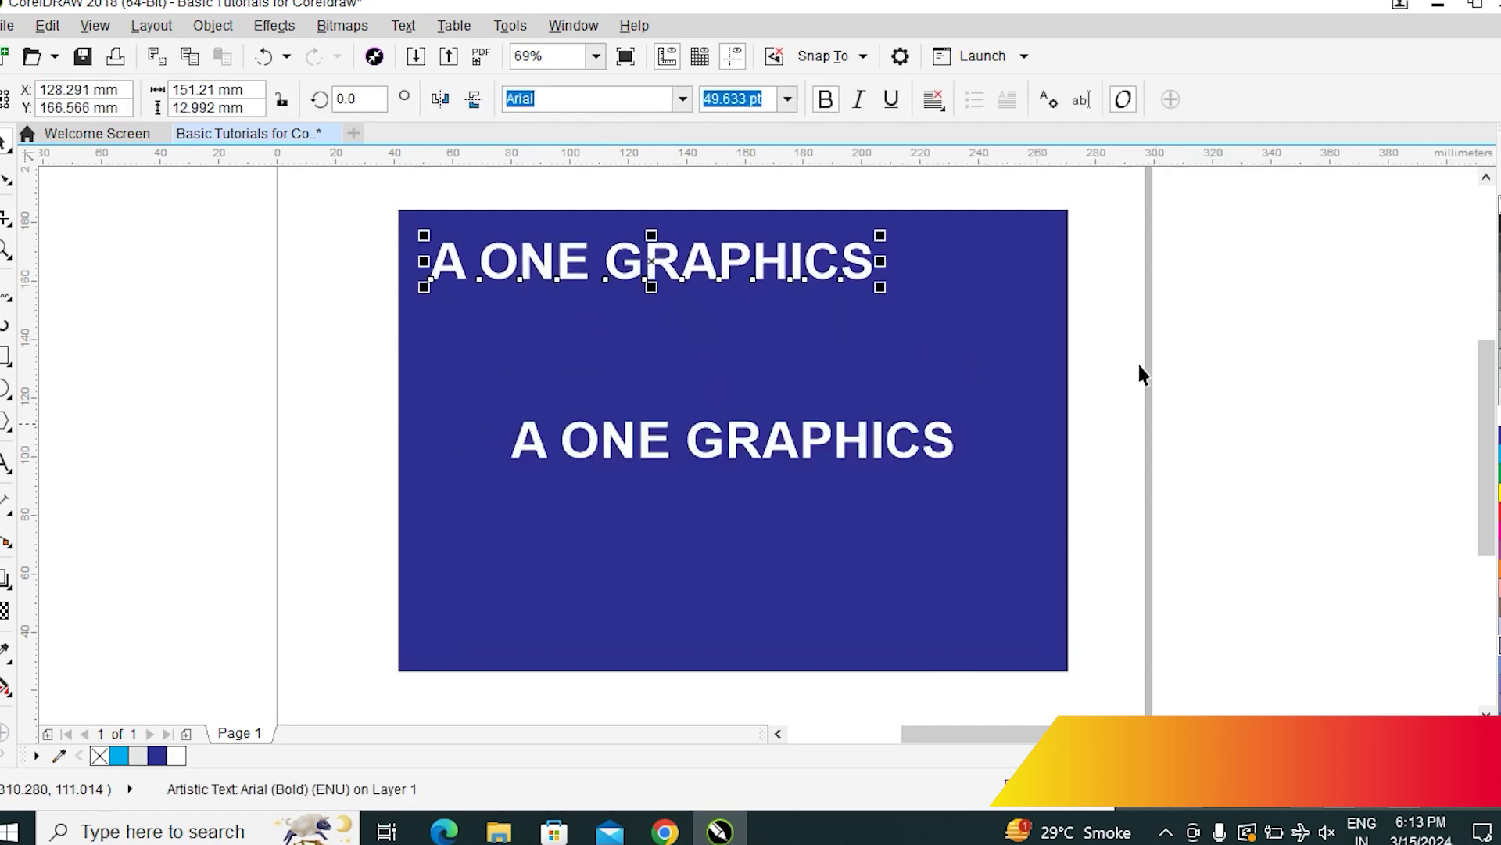
{"action": "left_click_drag", "start_coordinate": [881, 286], "coordinate": [630, 292]}
Replace the top copy's text with the card holder's name in 22 pt bold Arial
{"action": "left_click", "coordinate": [5, 462]}
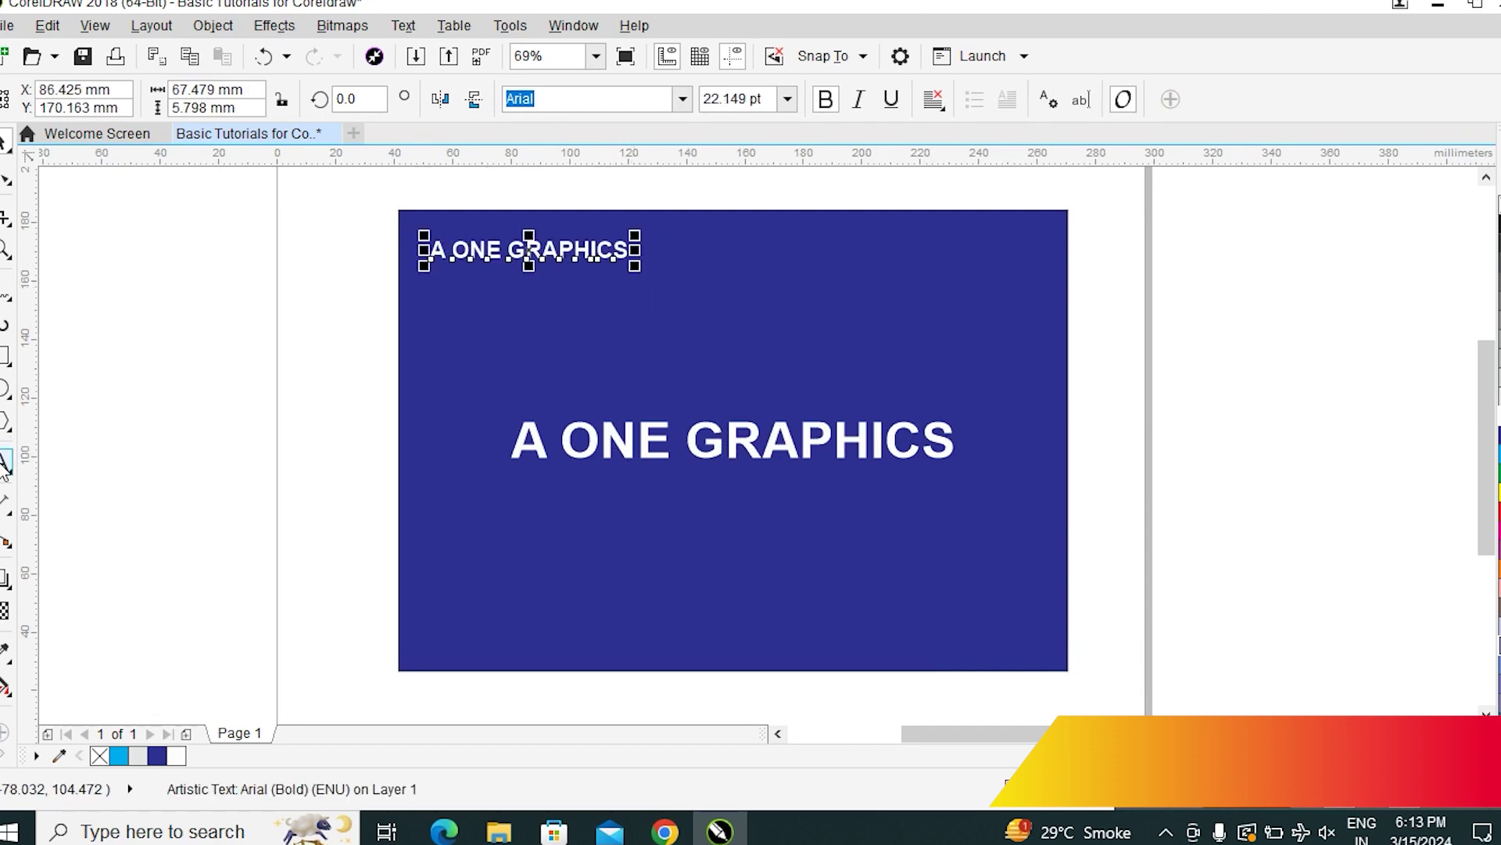
{"action": "left_click", "coordinate": [590, 256]}
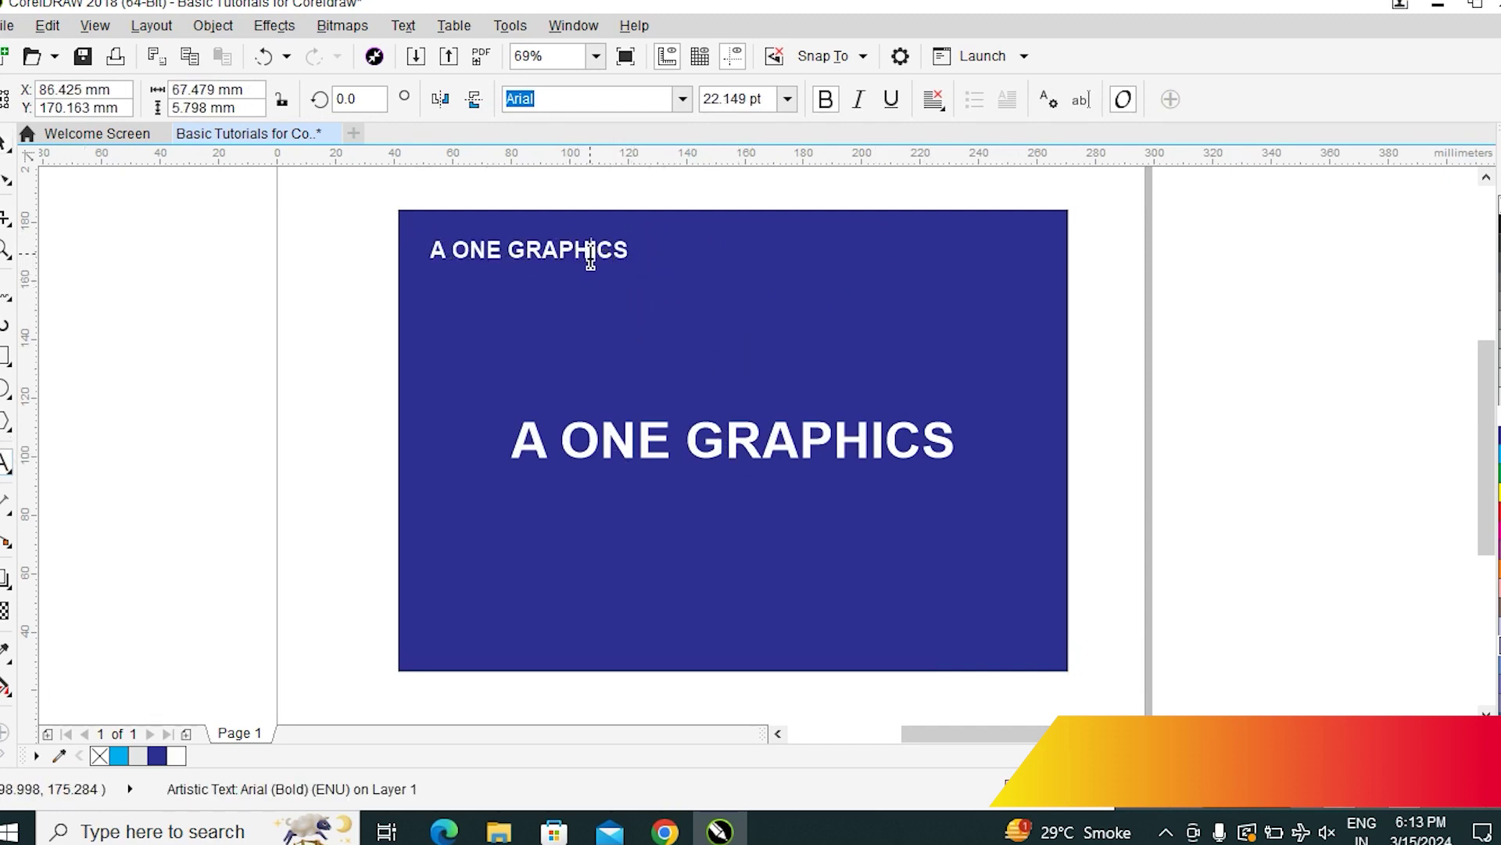
{"action": "key", "text": "ctrl+a"}
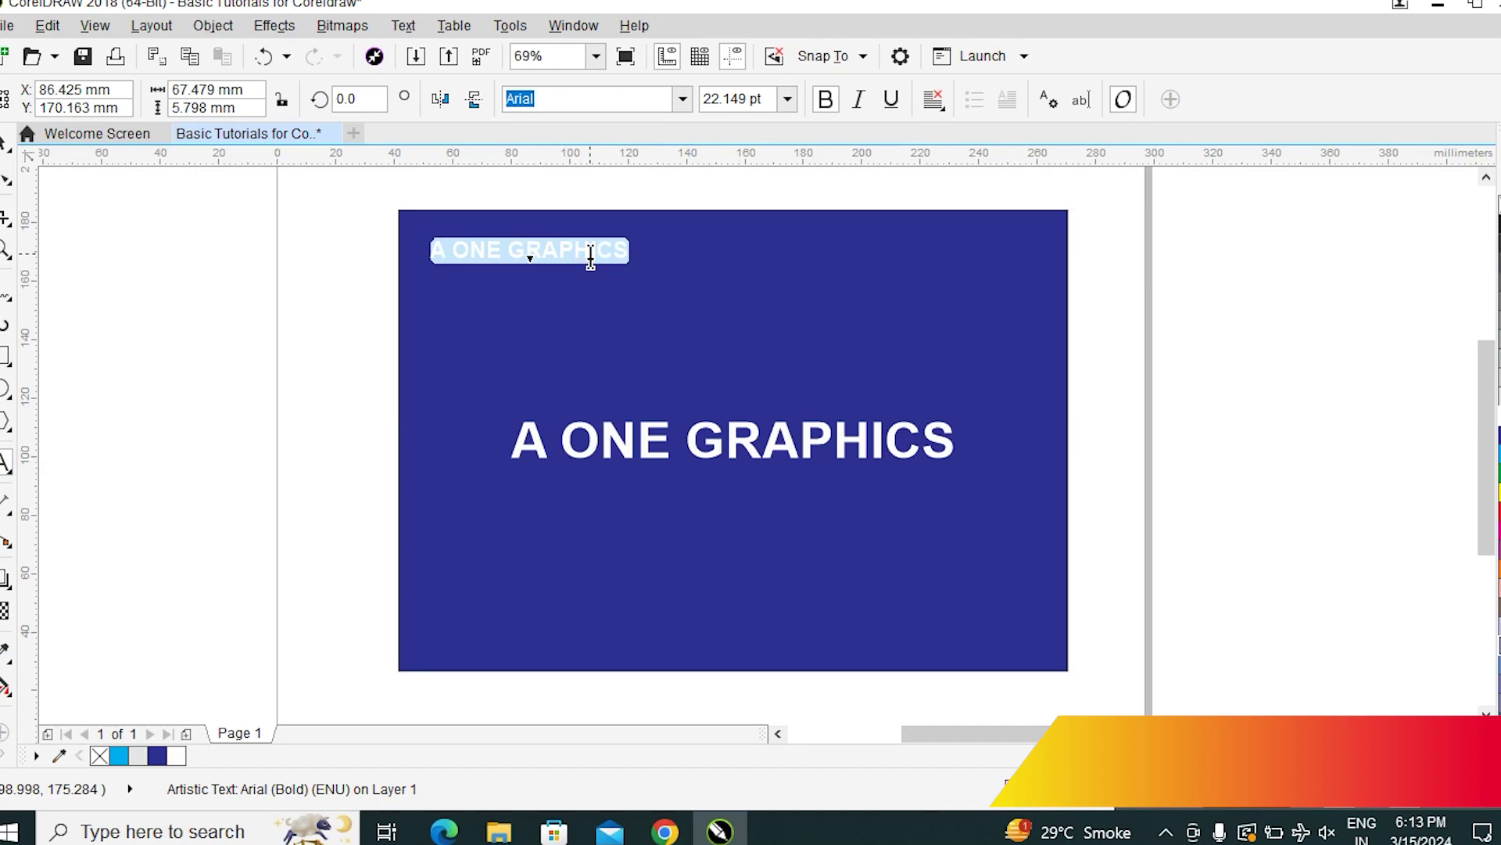
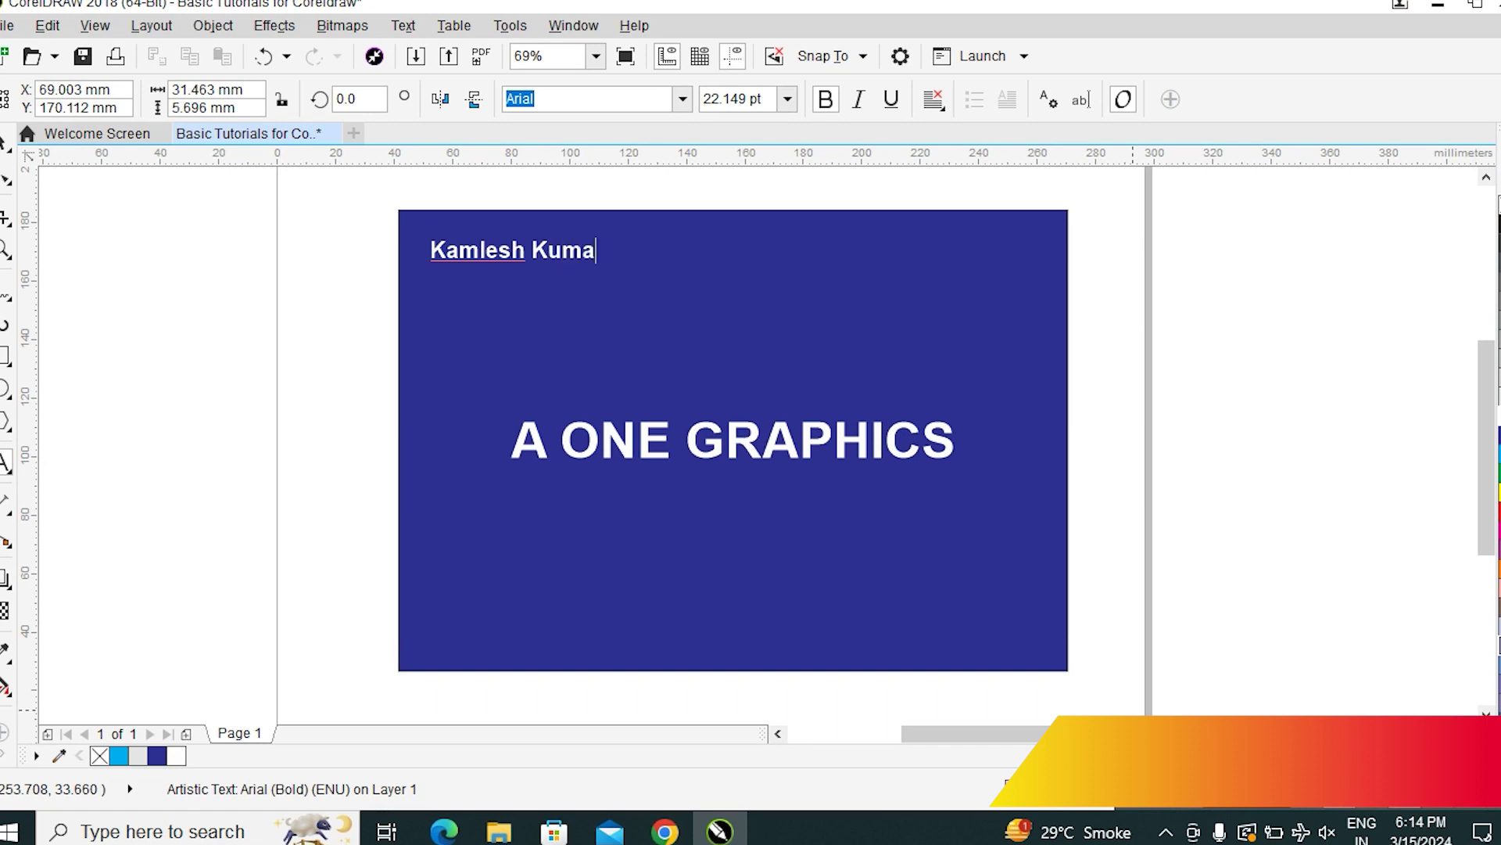
{"action": "left_click", "coordinate": [6, 142]}
{"action": "left_click", "coordinate": [1285, 336]}
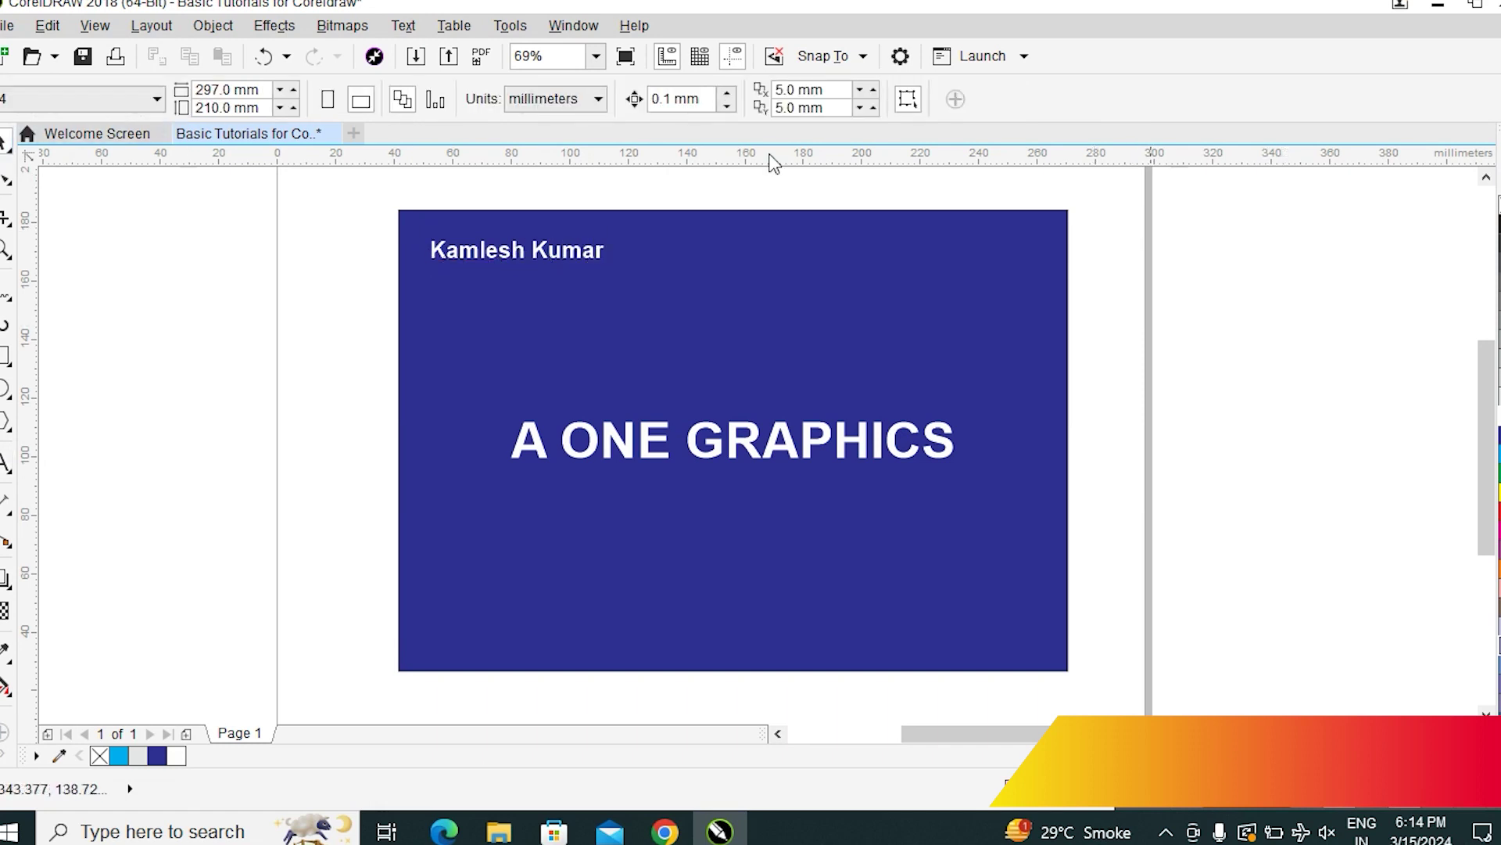
{"action": "left_click", "coordinate": [567, 254]}
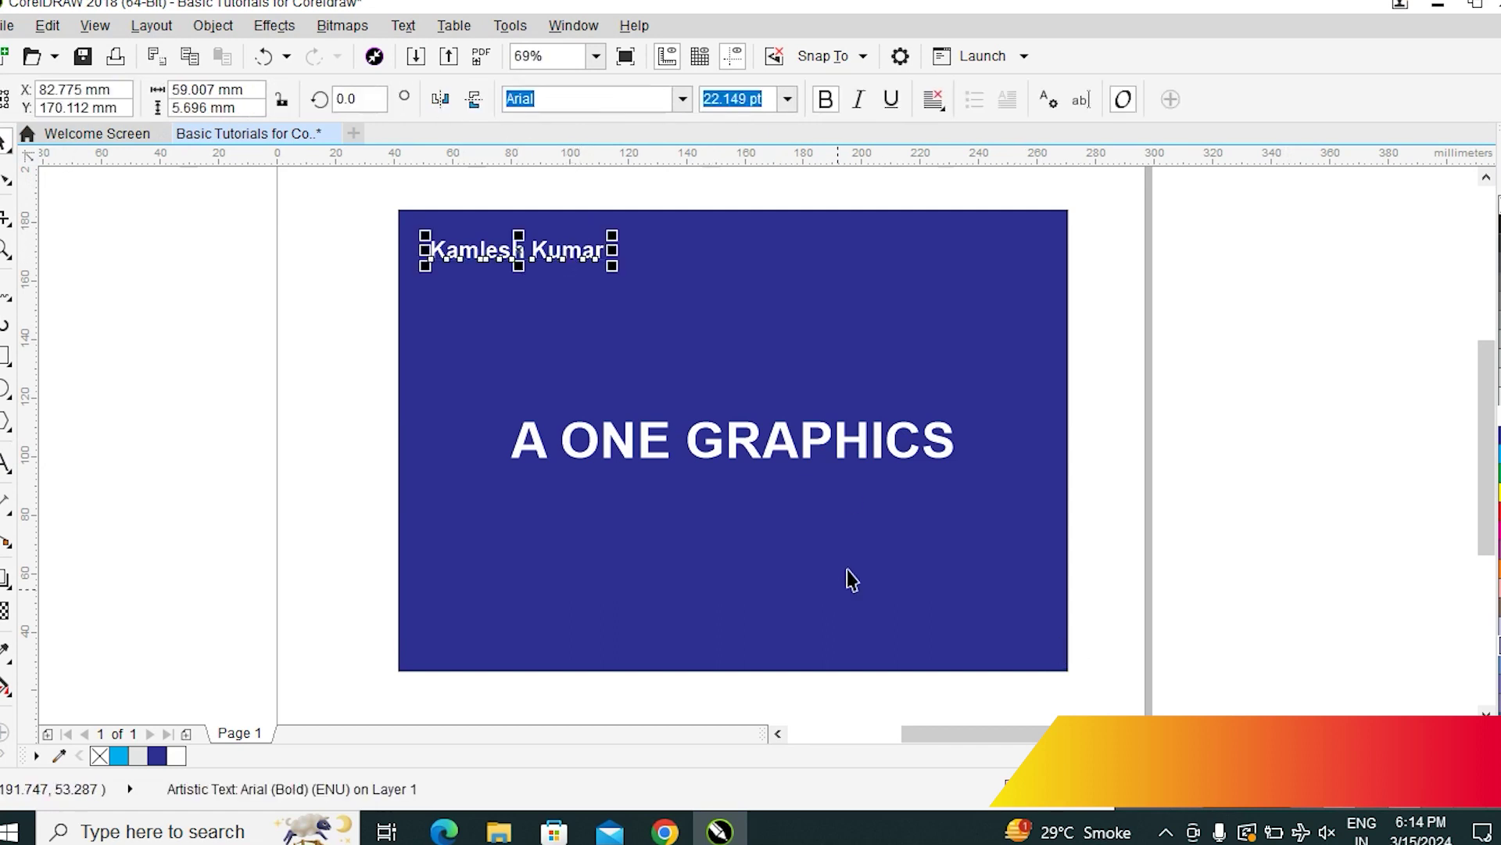
Zoom in on the name line and type 'Pro.' at its start
{"action": "key", "text": "z"}
{"action": "left_click_drag", "start_coordinate": [365, 211], "coordinate": [1133, 399]}
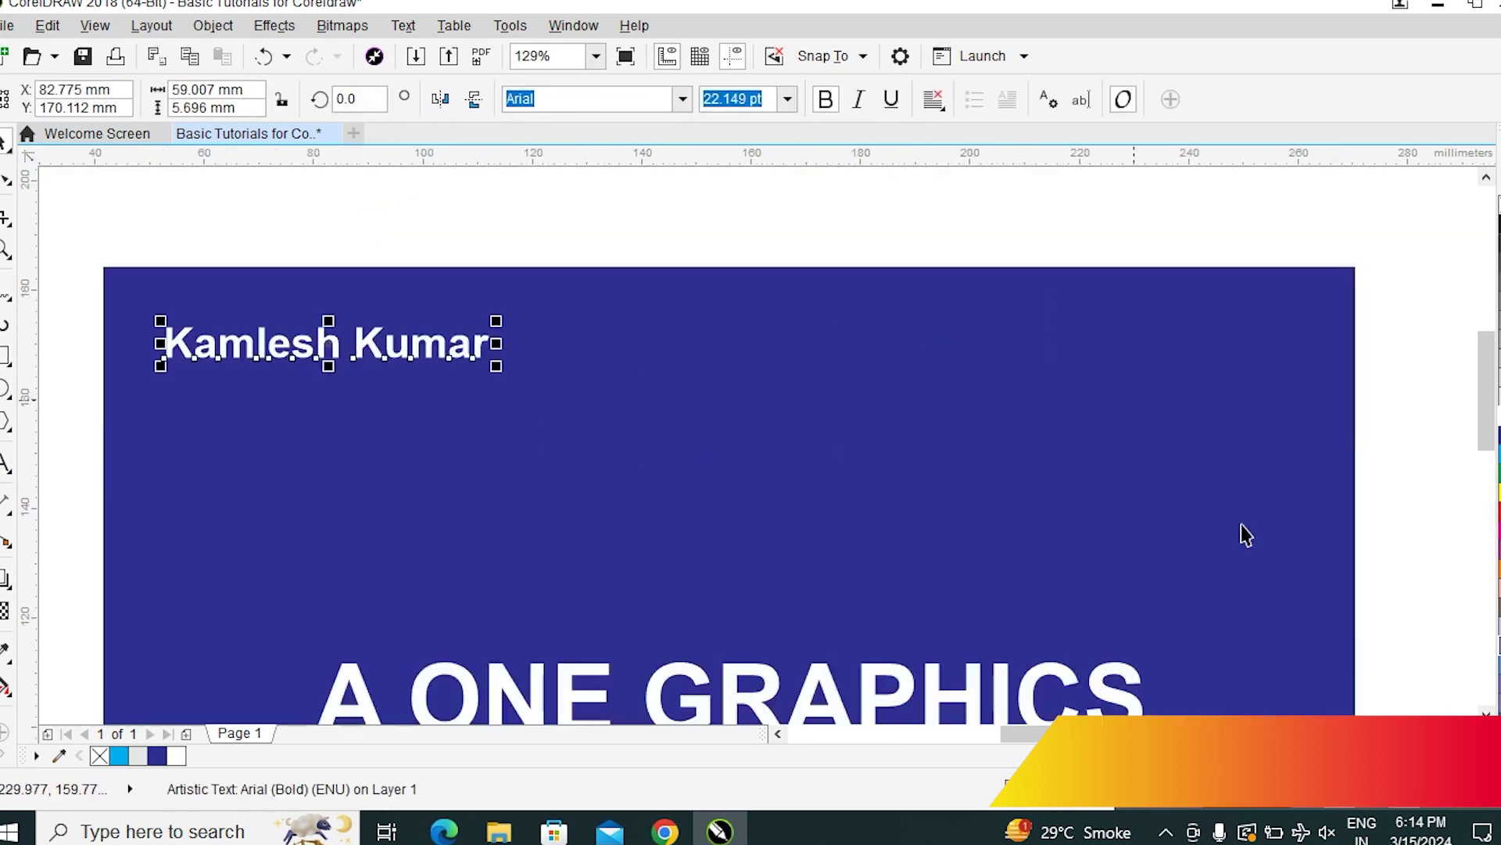
{"action": "double_click", "coordinate": [450, 345]}
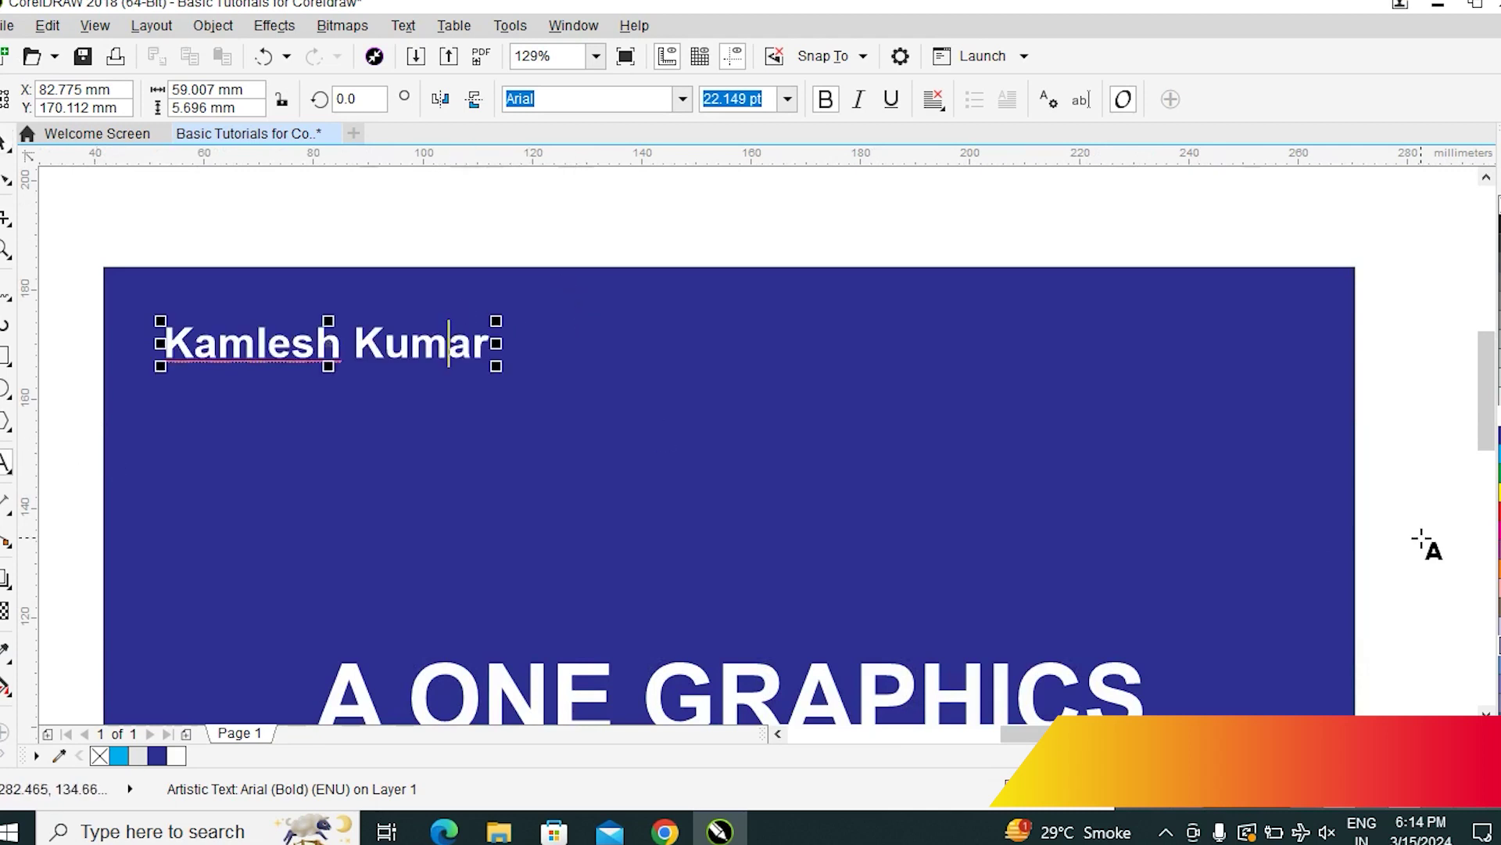
{"action": "key", "text": "Home"}
{"action": "type", "text": "Pro"}
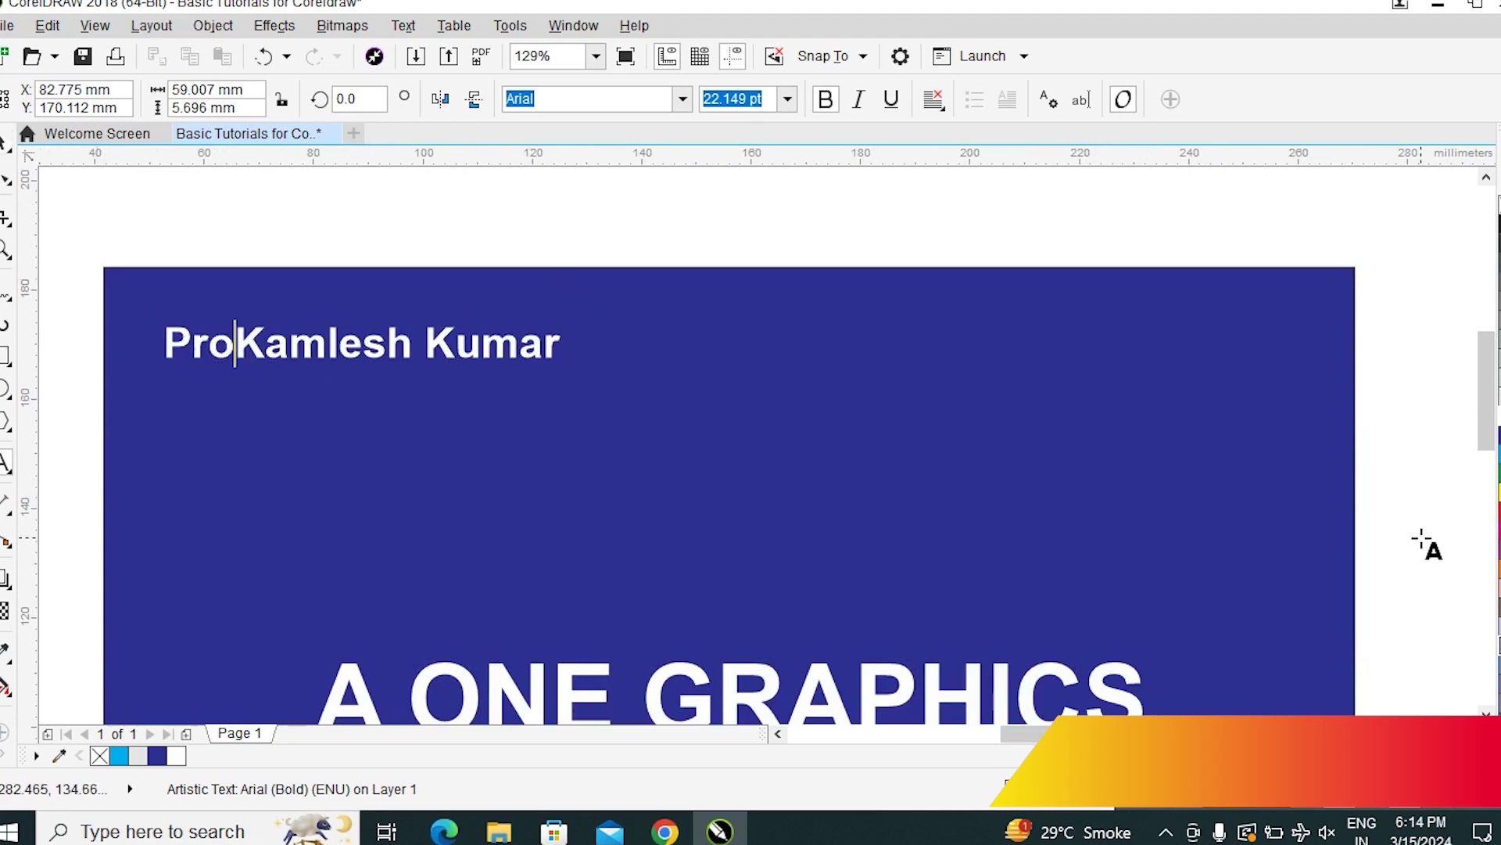
{"action": "type", "text": "."}
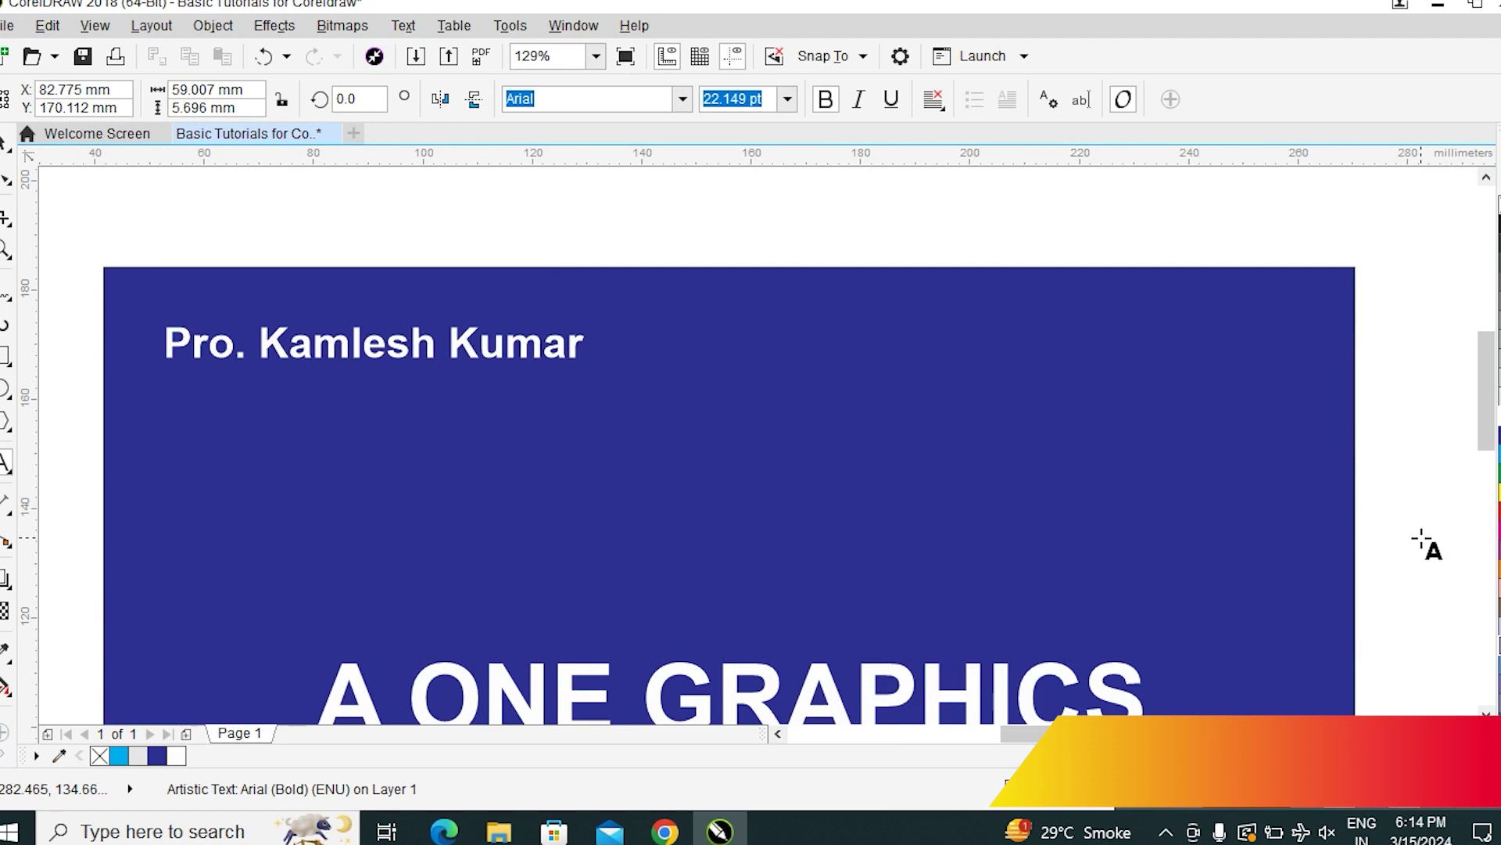
Make 'Pro.' regular weight at 16 pt, then zoom back out to the whole card
{"action": "left_click", "coordinate": [302, 347]}
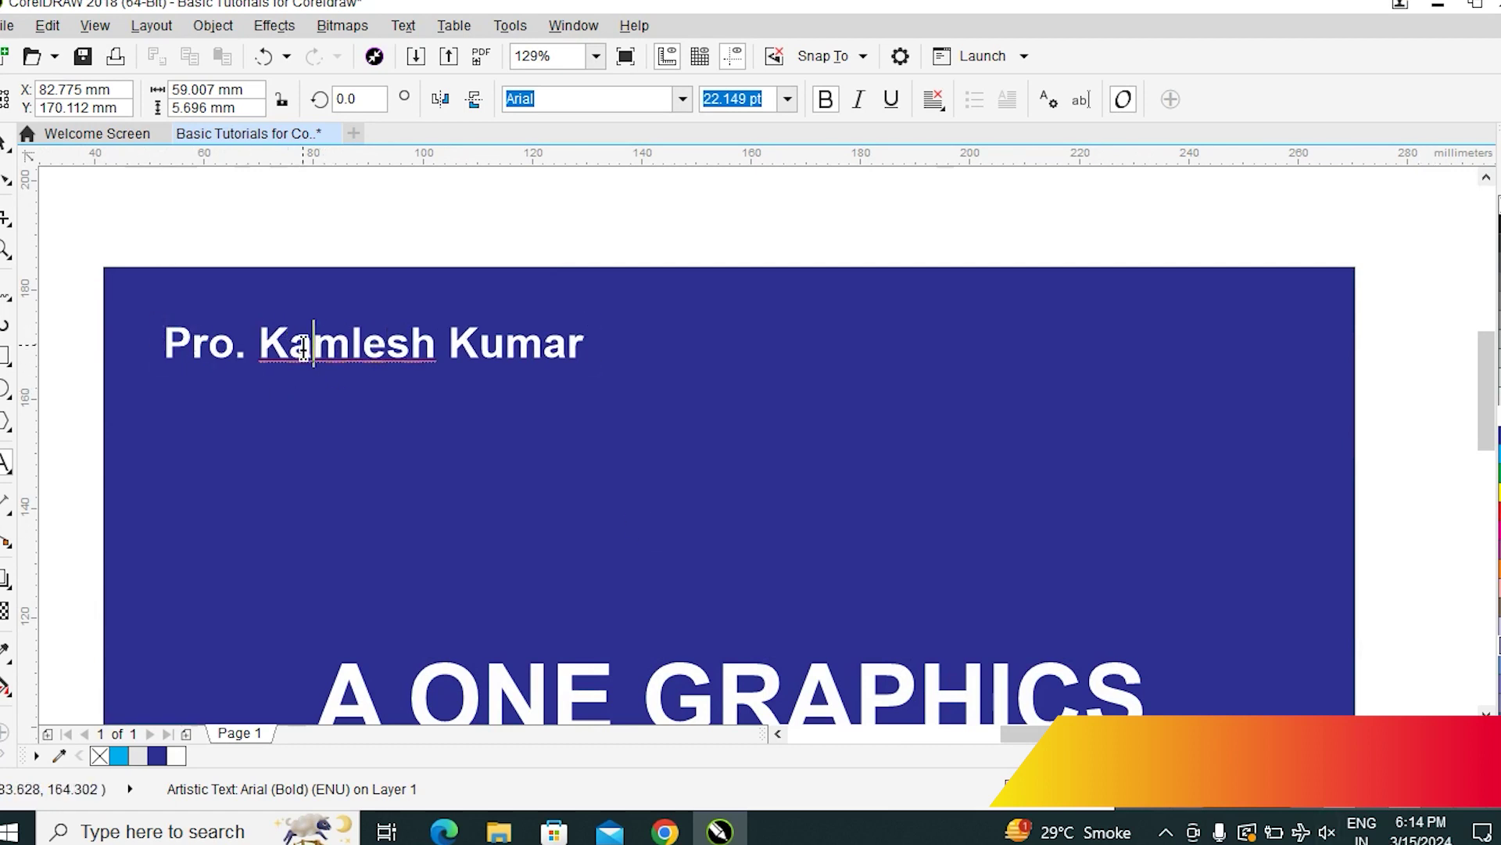
{"action": "left_click", "coordinate": [247, 344]}
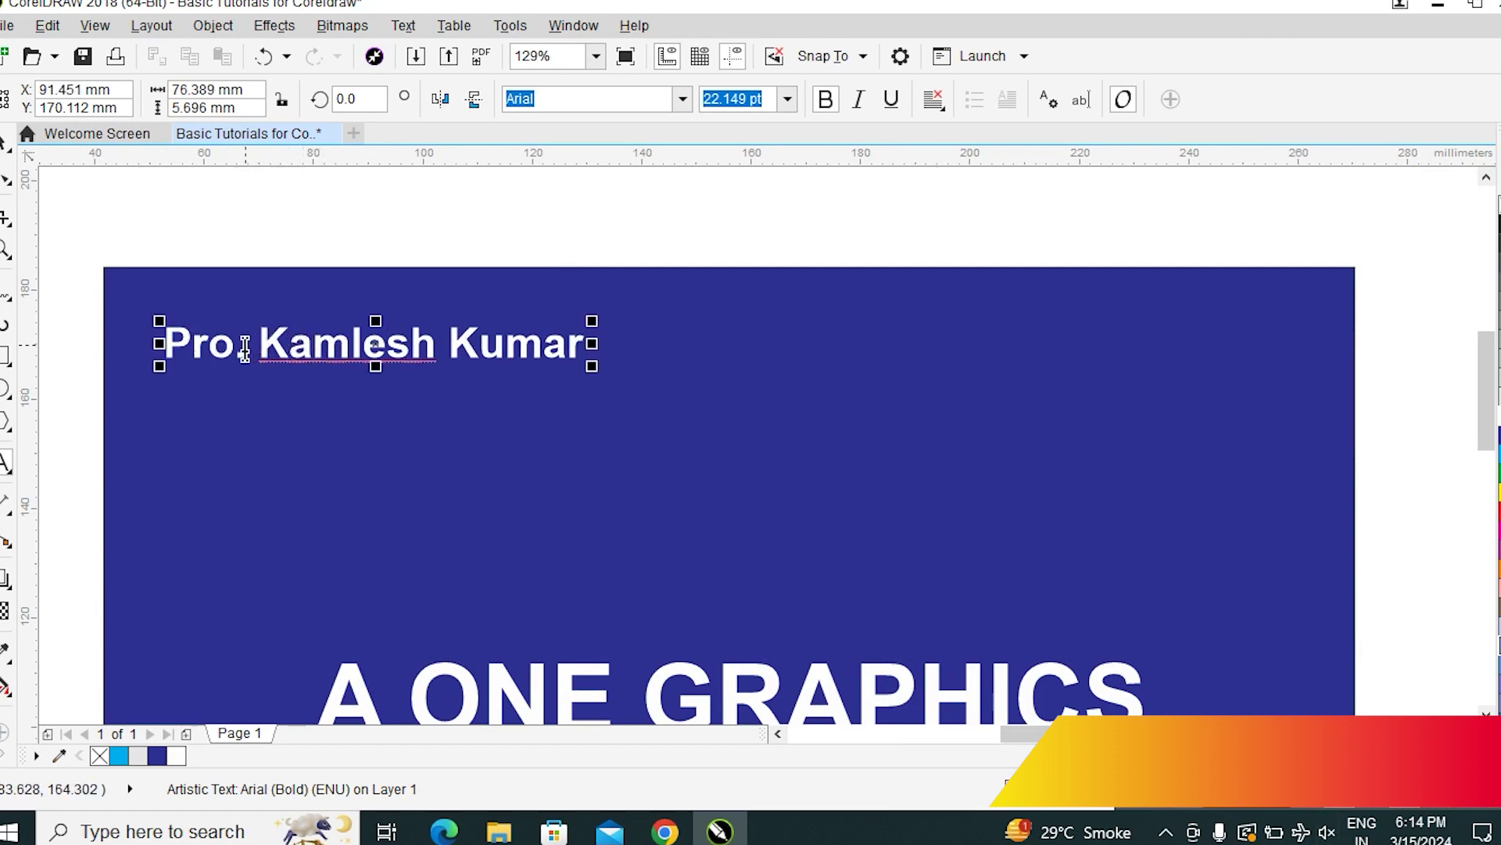
{"action": "left_click", "coordinate": [168, 344], "text": "shift"}
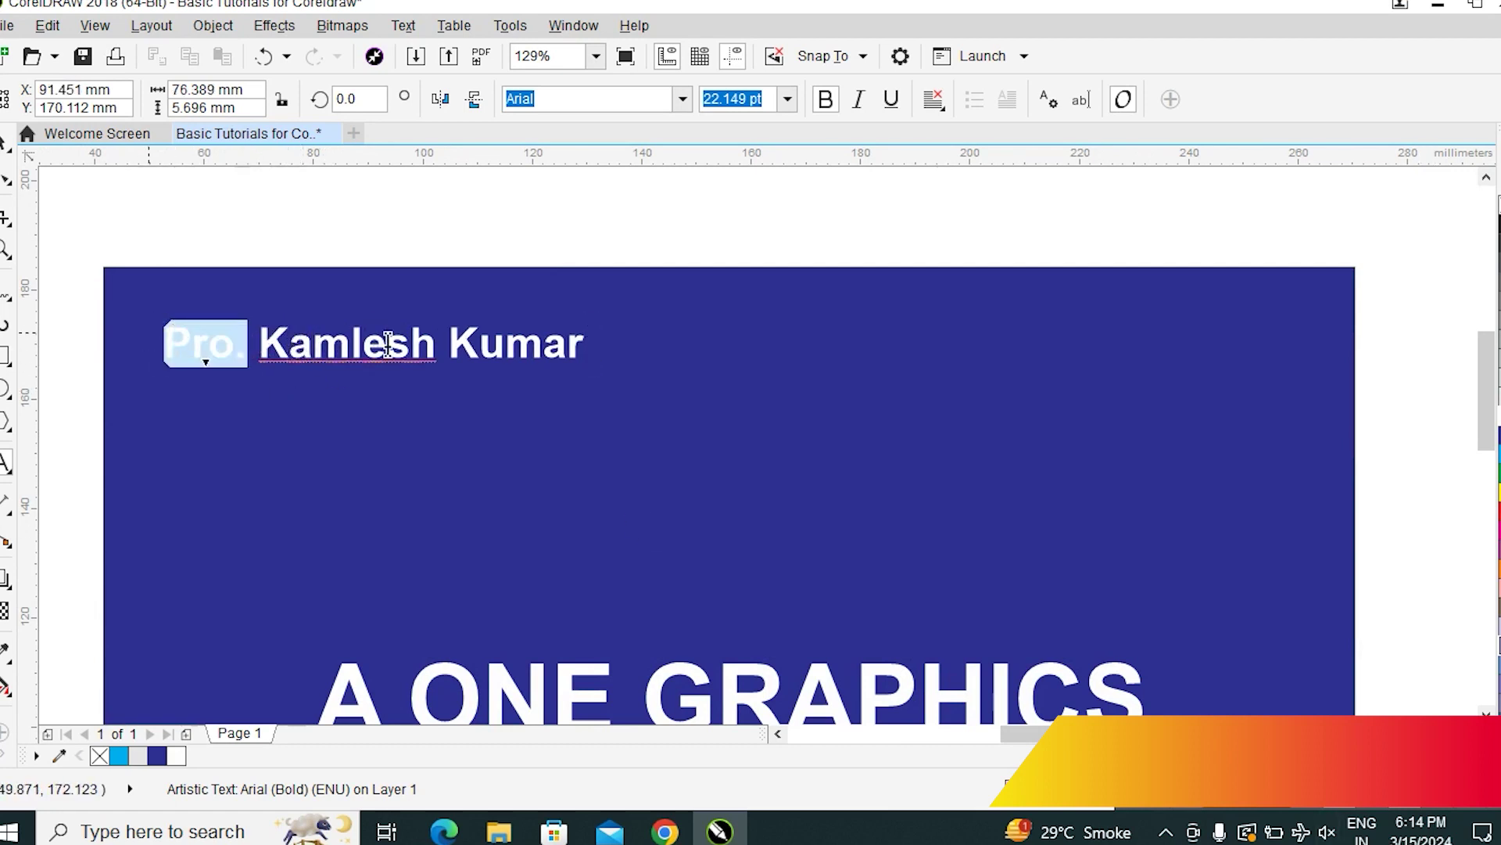
{"action": "left_click", "coordinate": [827, 100]}
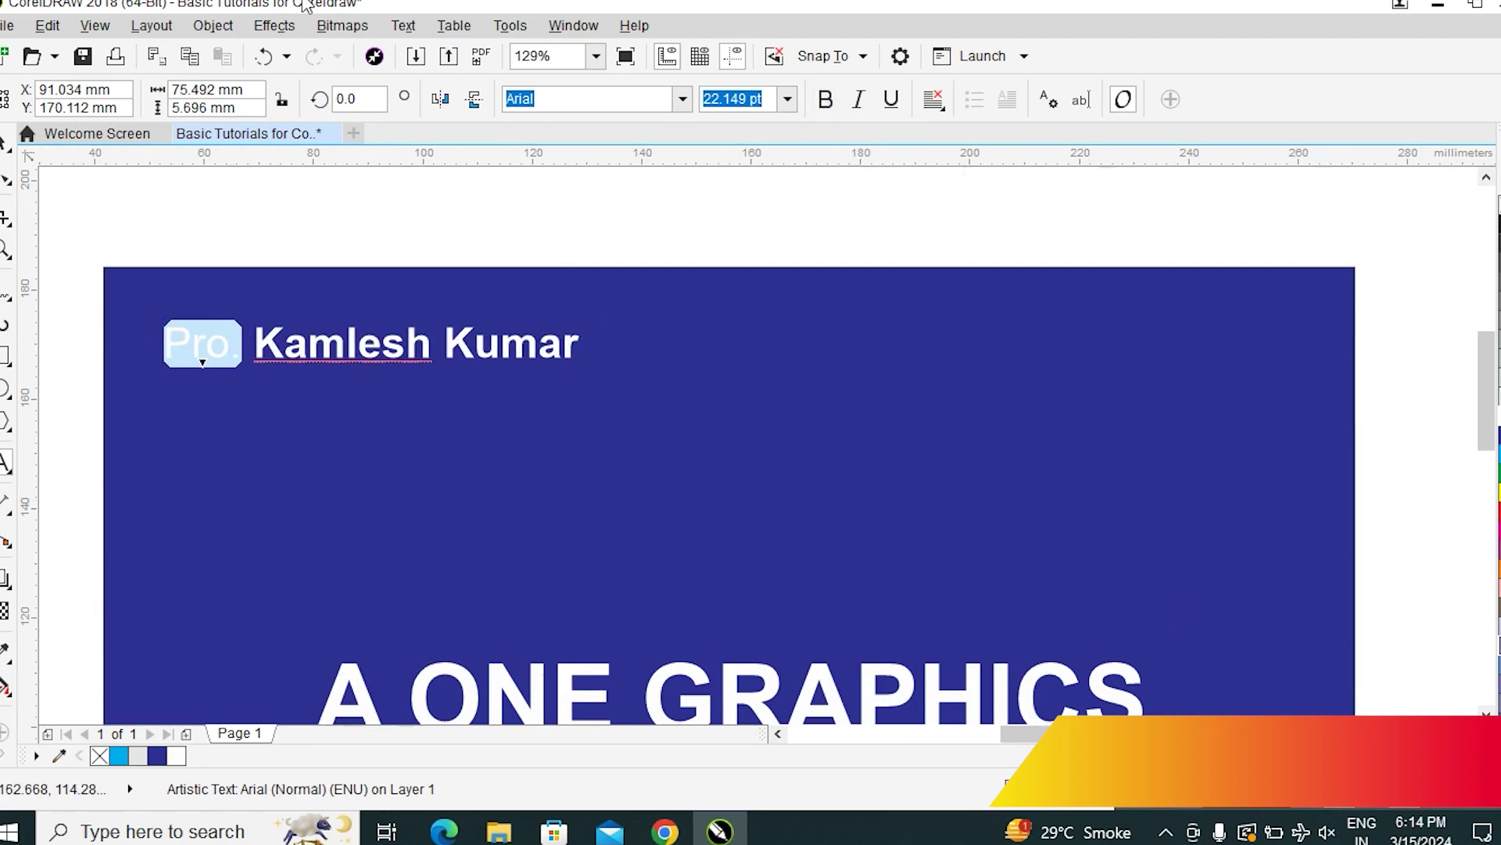
{"action": "left_click", "coordinate": [787, 99]}
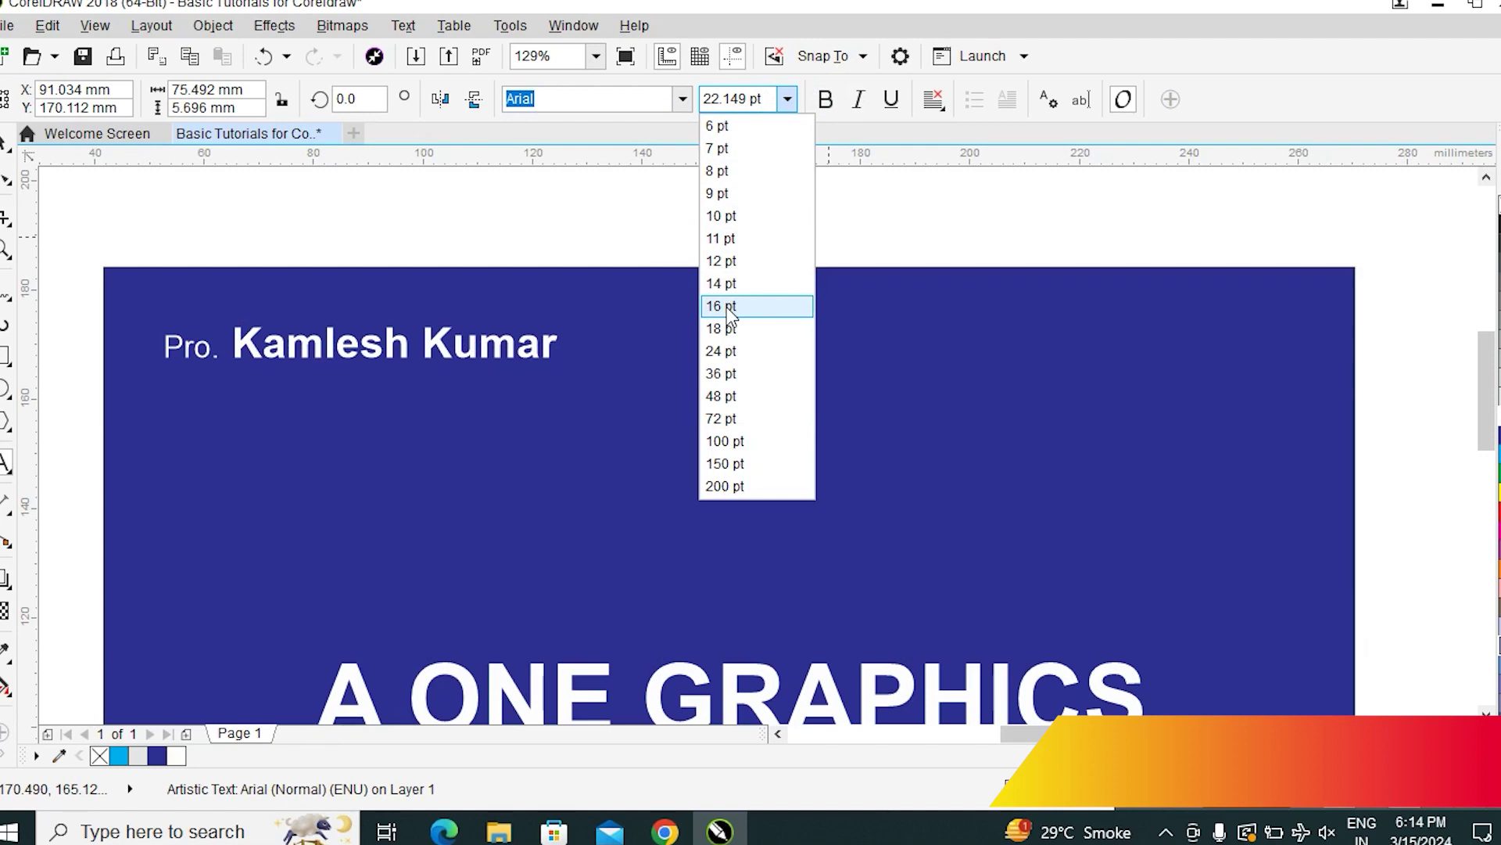
{"action": "left_click", "coordinate": [725, 307]}
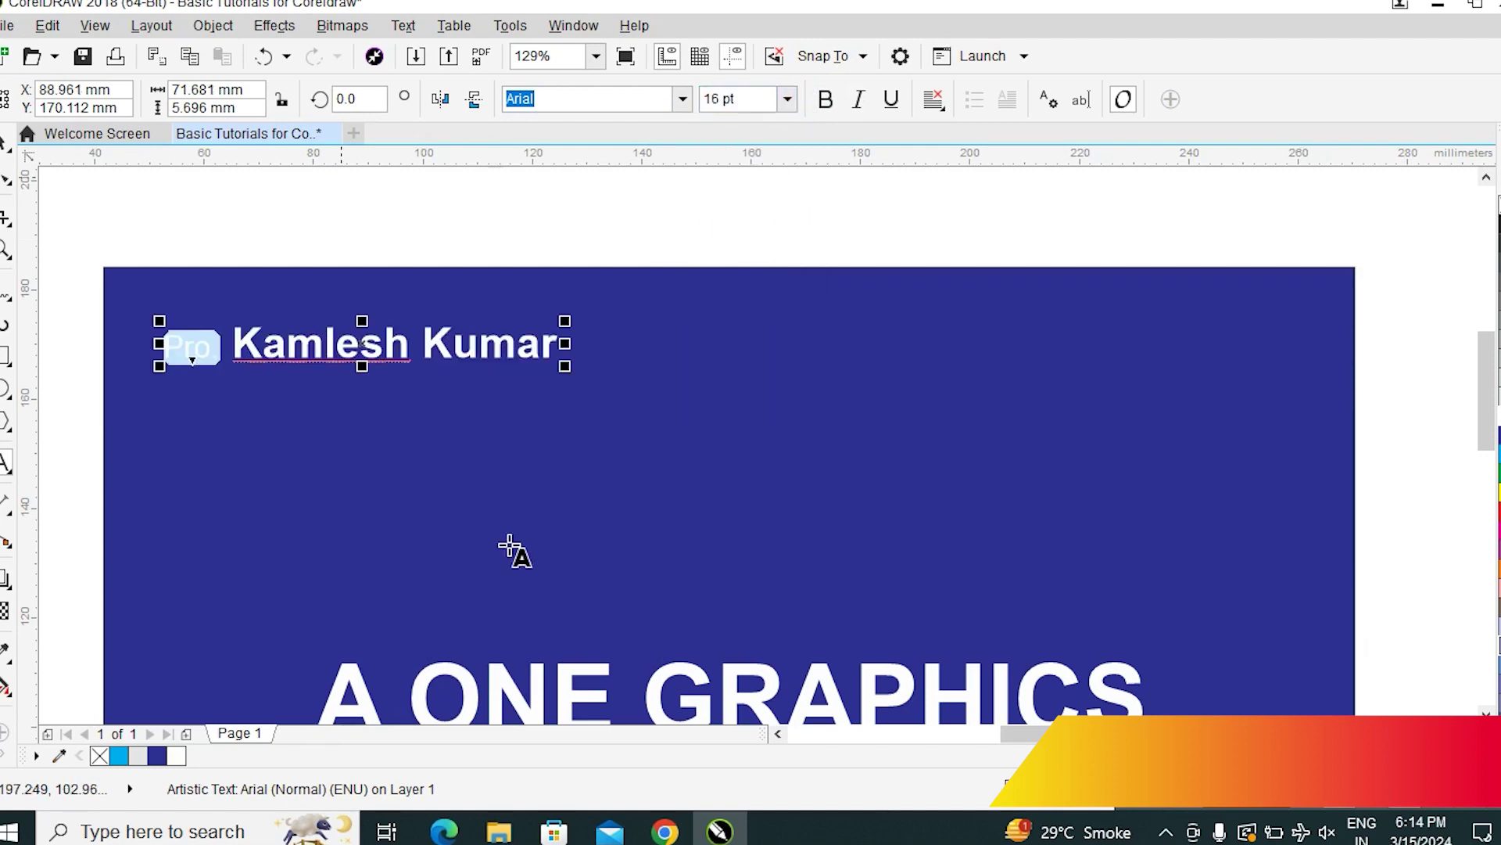
{"action": "left_click", "coordinate": [6, 142]}
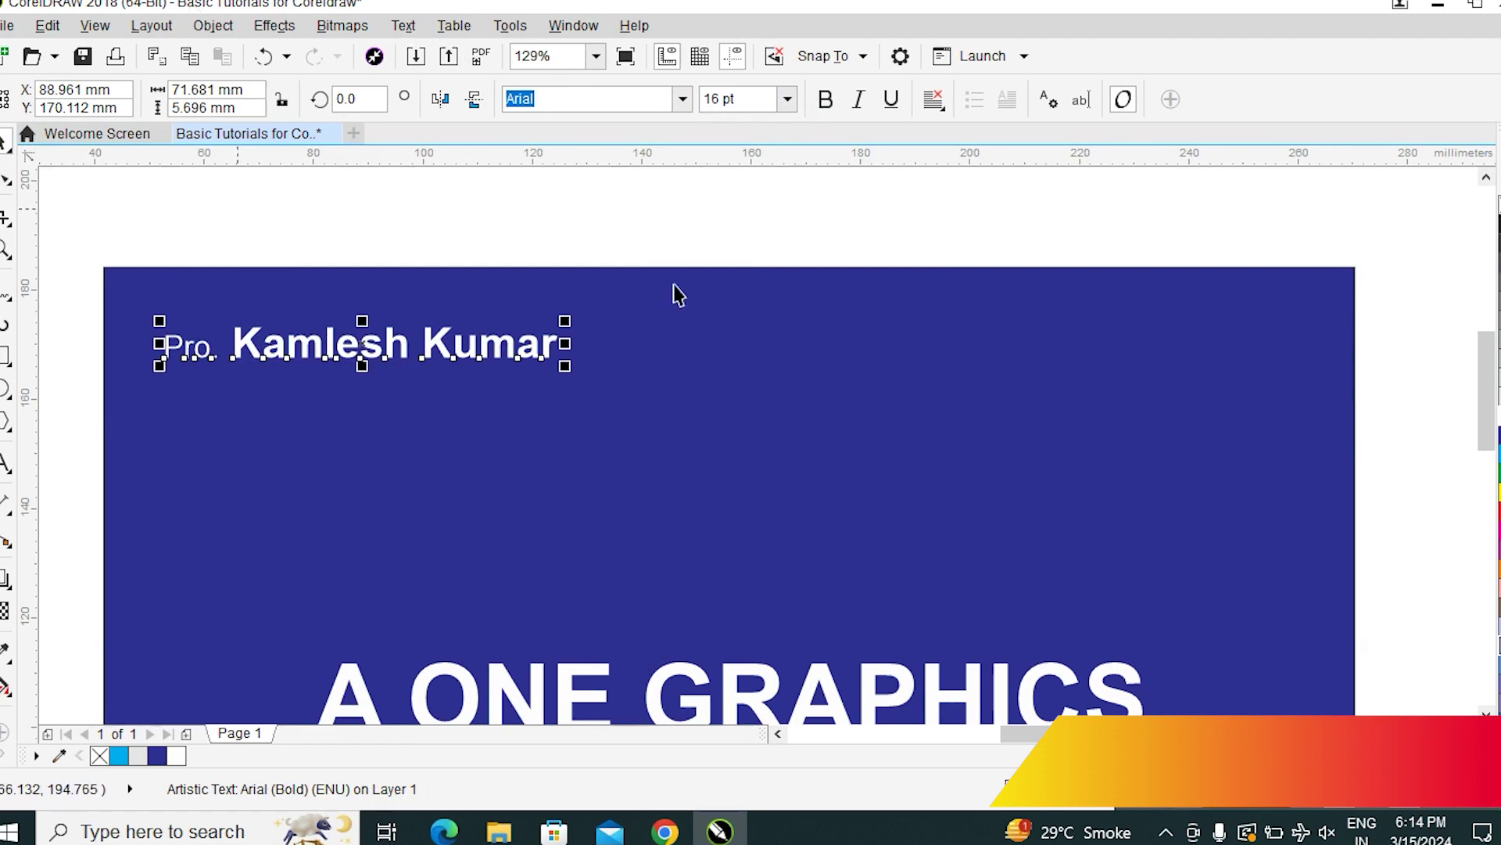
{"action": "key", "text": "shift+F4"}
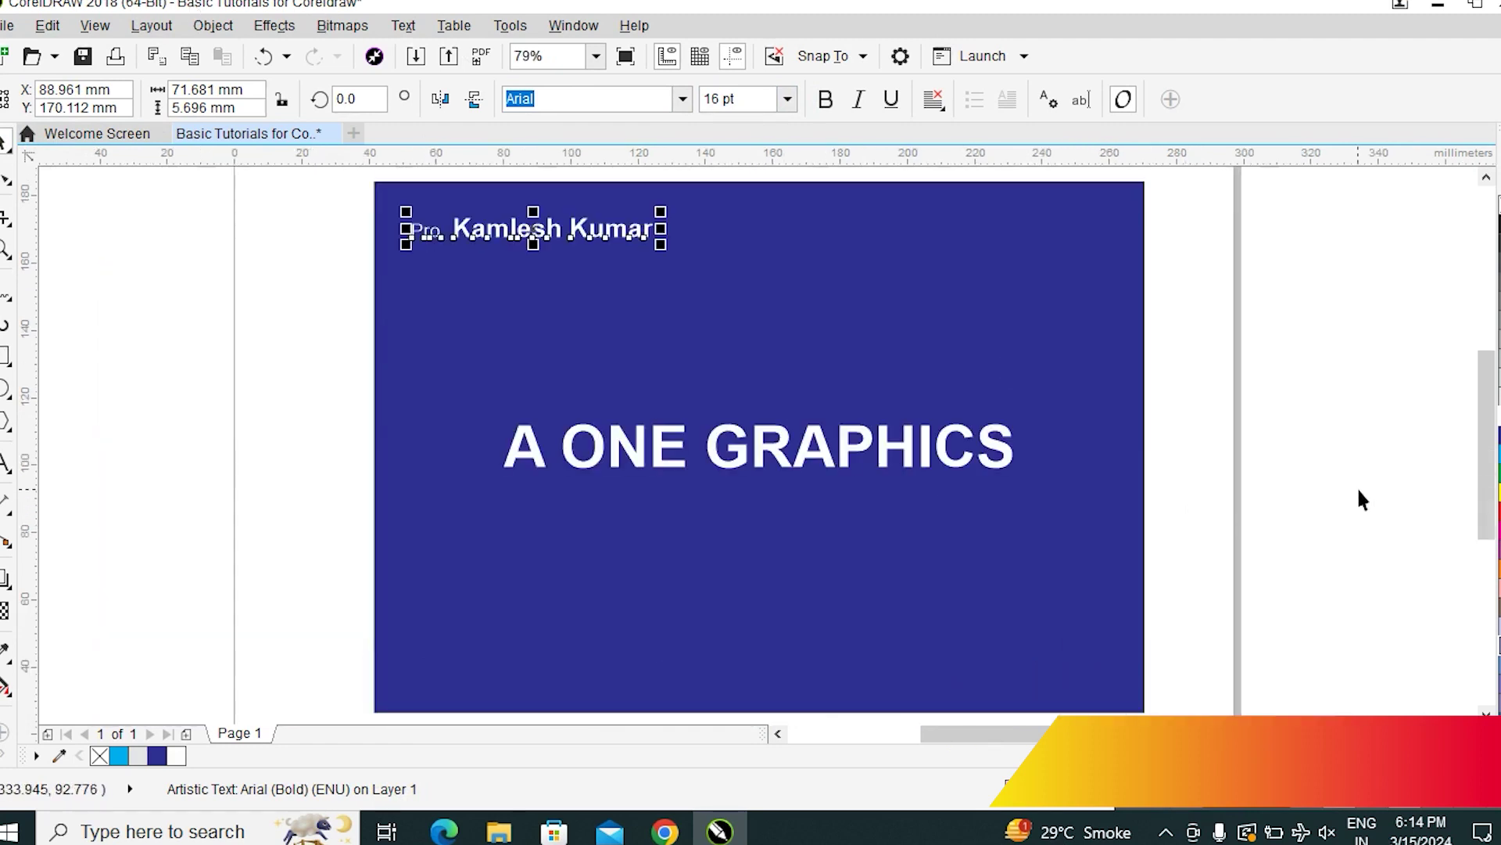
{"action": "left_click", "coordinate": [1360, 498]}
{"action": "left_click", "coordinate": [10, 357]}
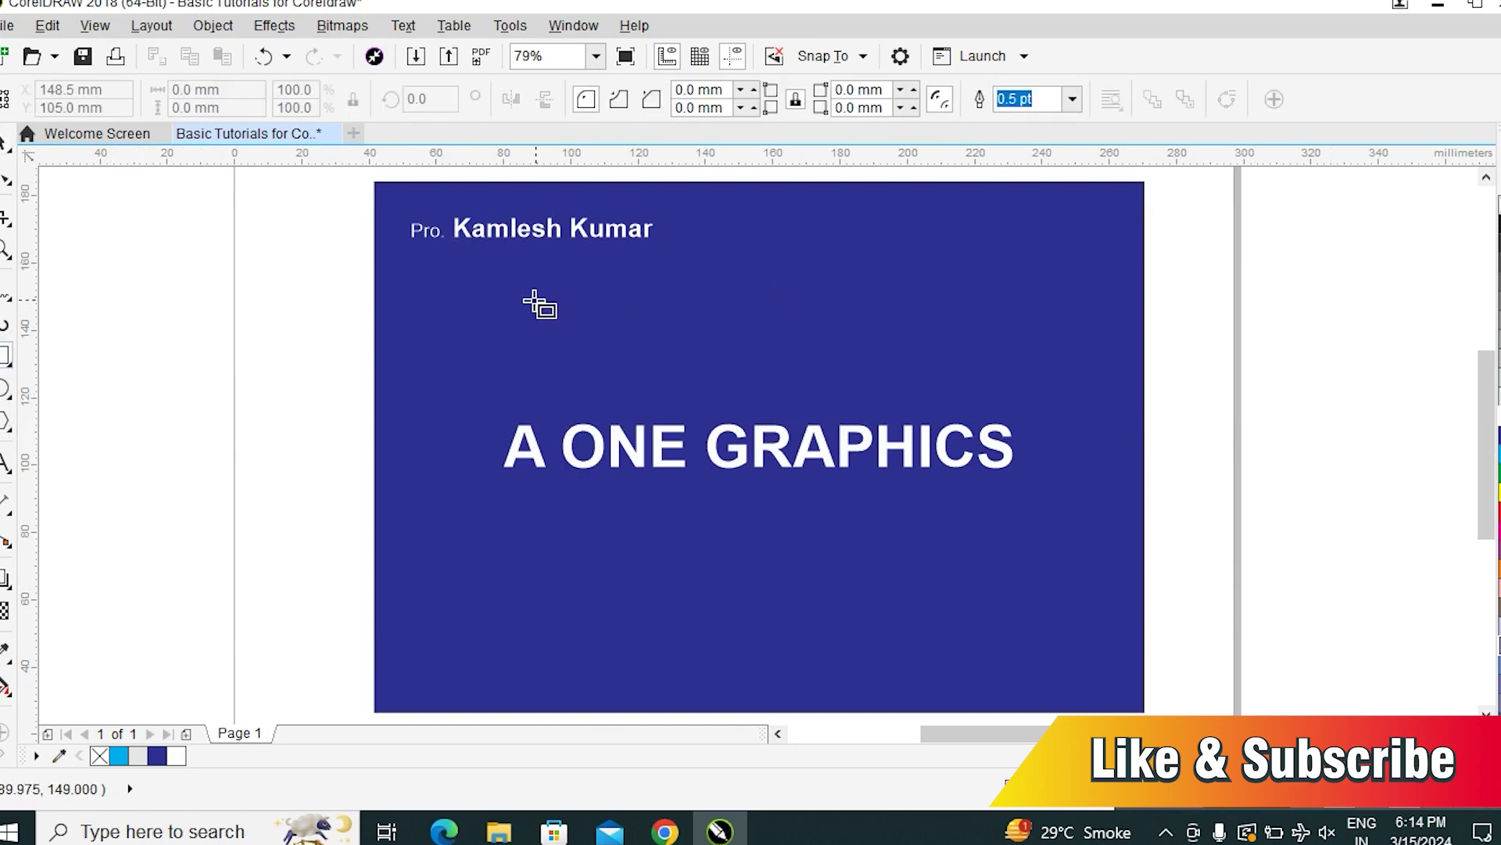
Draw a rectangle above A ONE GRAPHICS and round its corners into a pill
{"action": "left_click_drag", "start_coordinate": [520, 304], "coordinate": [994, 385]}
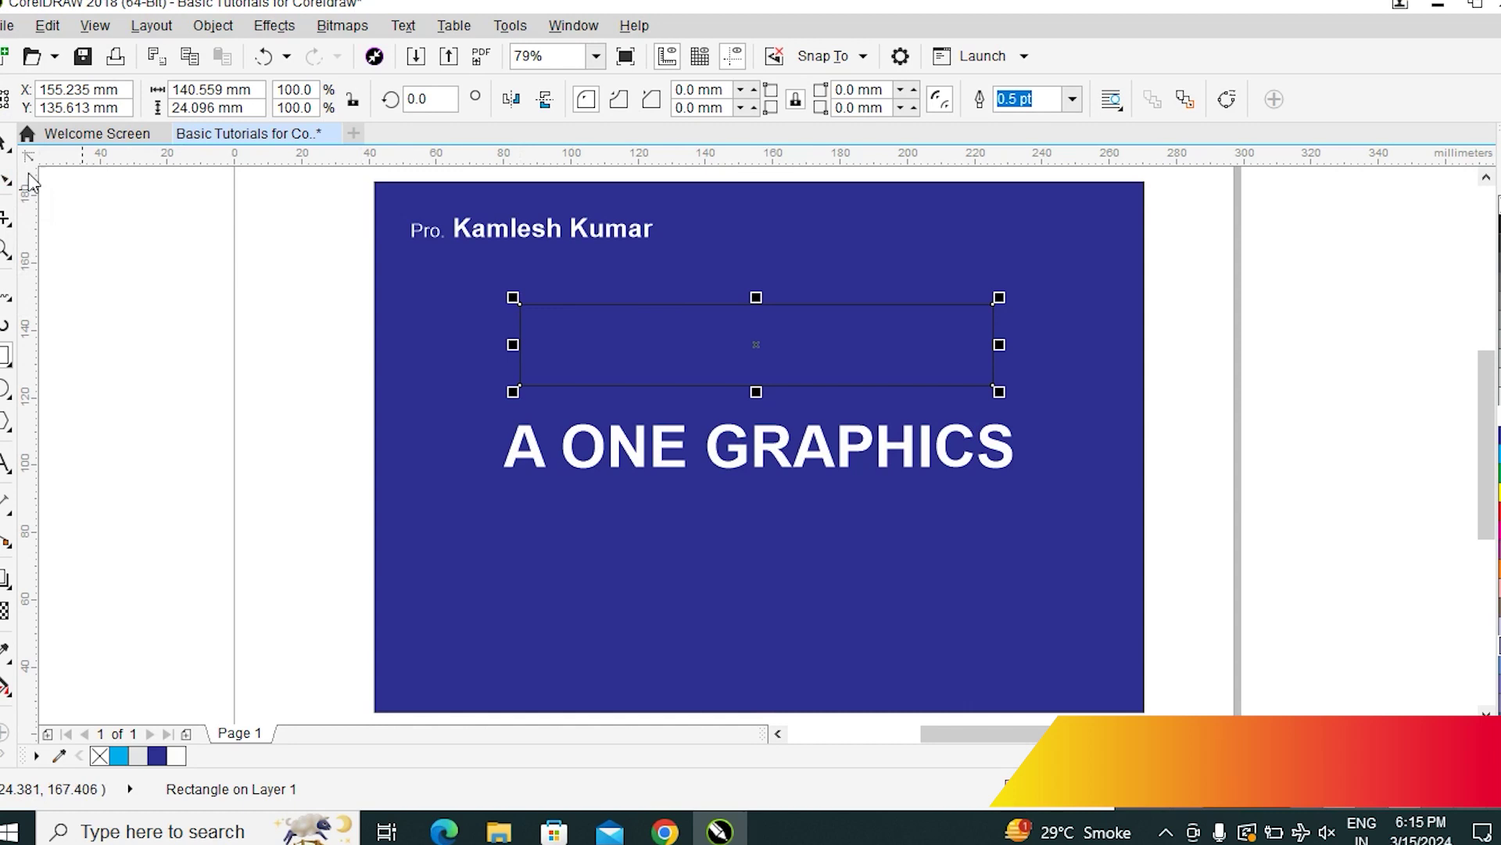
{"action": "left_click", "coordinate": [5, 184]}
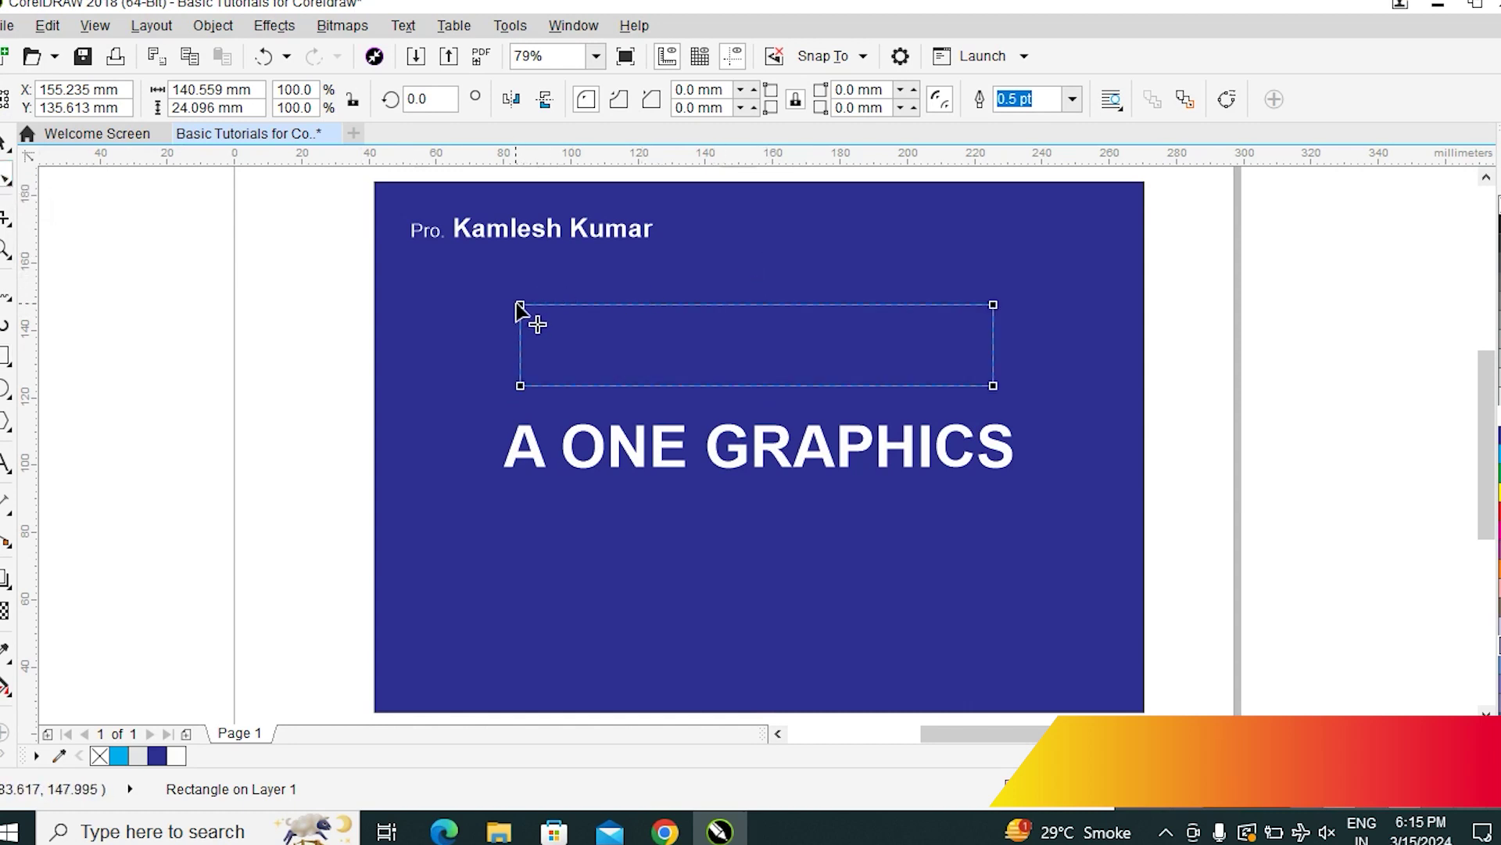
{"action": "left_click_drag", "start_coordinate": [521, 306], "coordinate": [561, 305]}
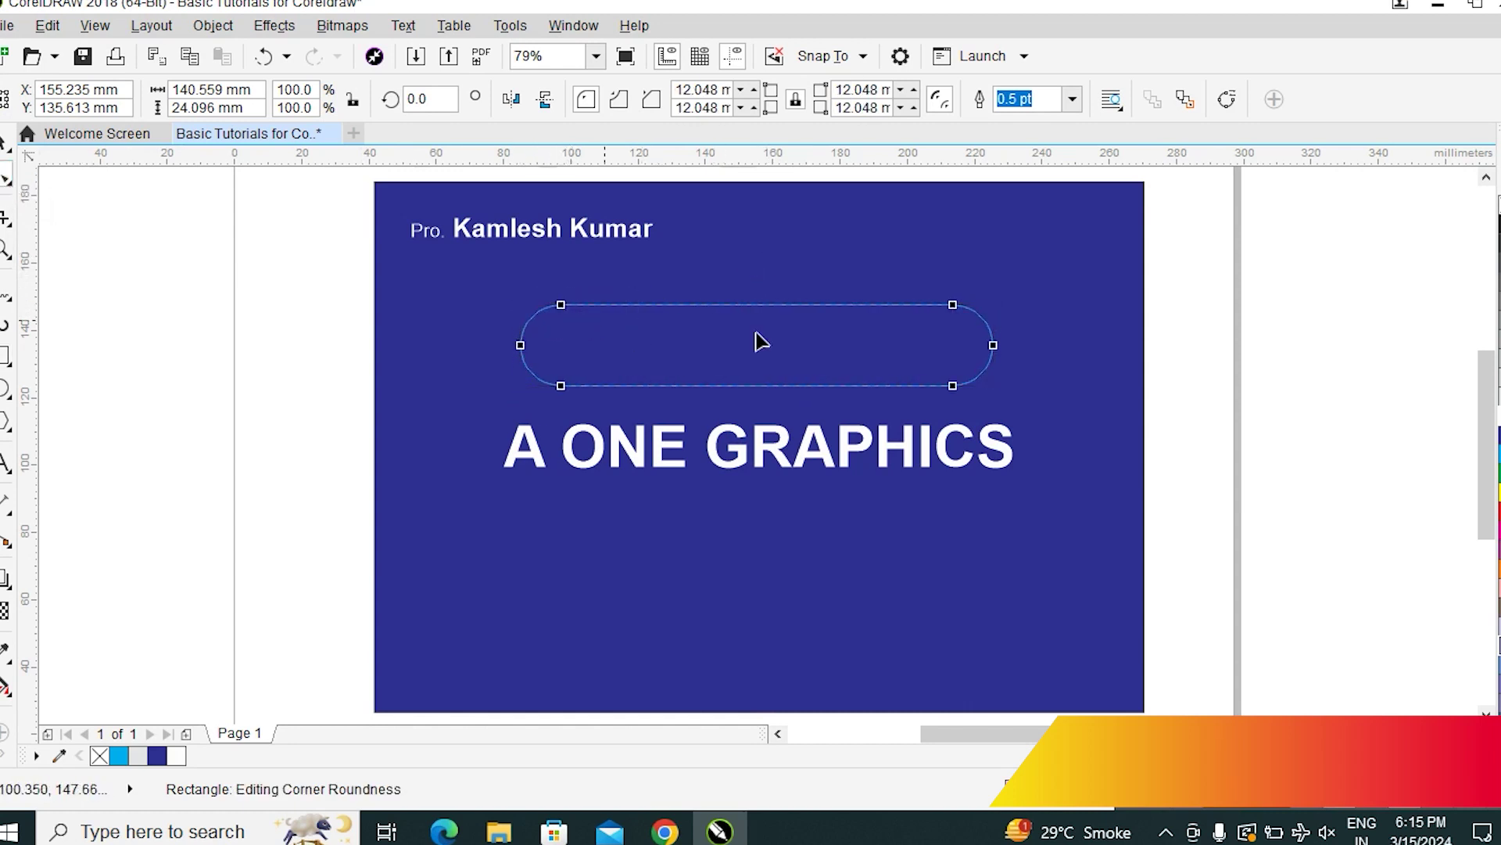
Move and enlarge the pill over the A ONE GRAPHICS text and fill it cyan
{"action": "double_click", "coordinate": [4, 144]}
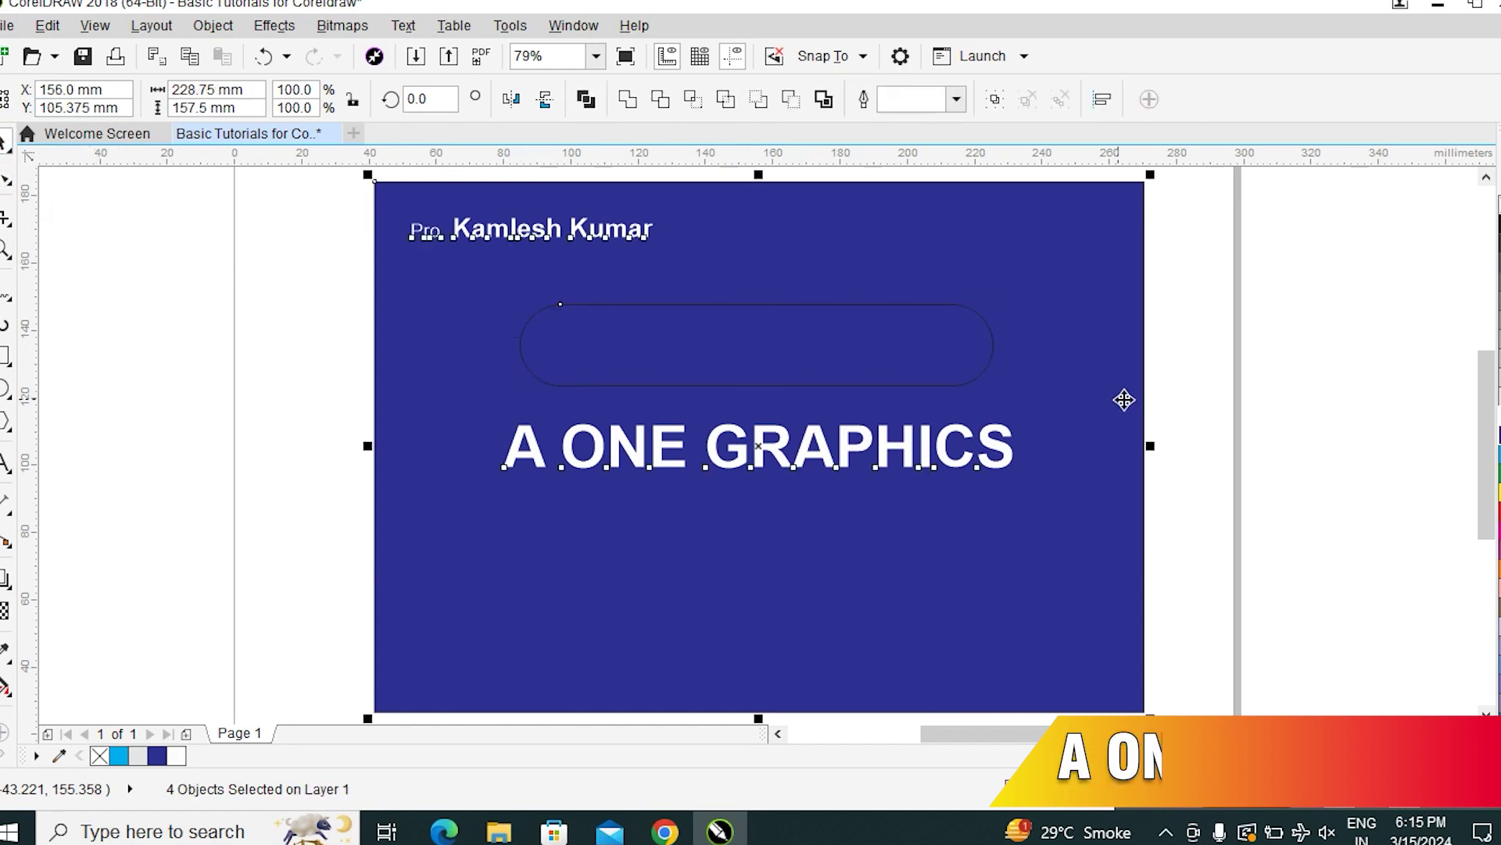
{"action": "left_click", "coordinate": [831, 382]}
{"action": "left_click_drag", "start_coordinate": [827, 351], "coordinate": [781, 459]}
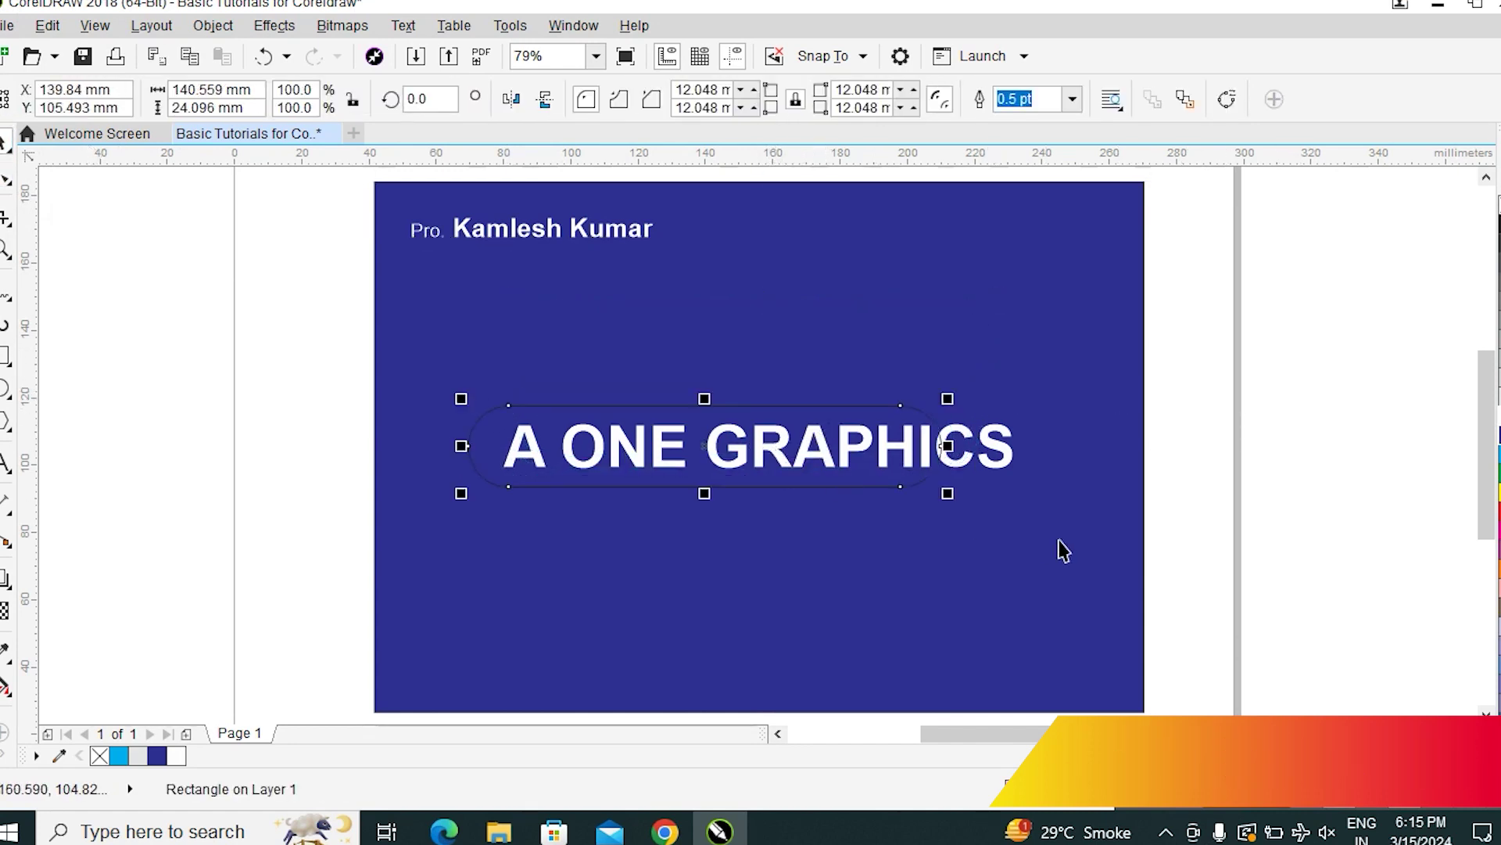
{"action": "left_click_drag", "start_coordinate": [954, 493], "coordinate": [1050, 531]}
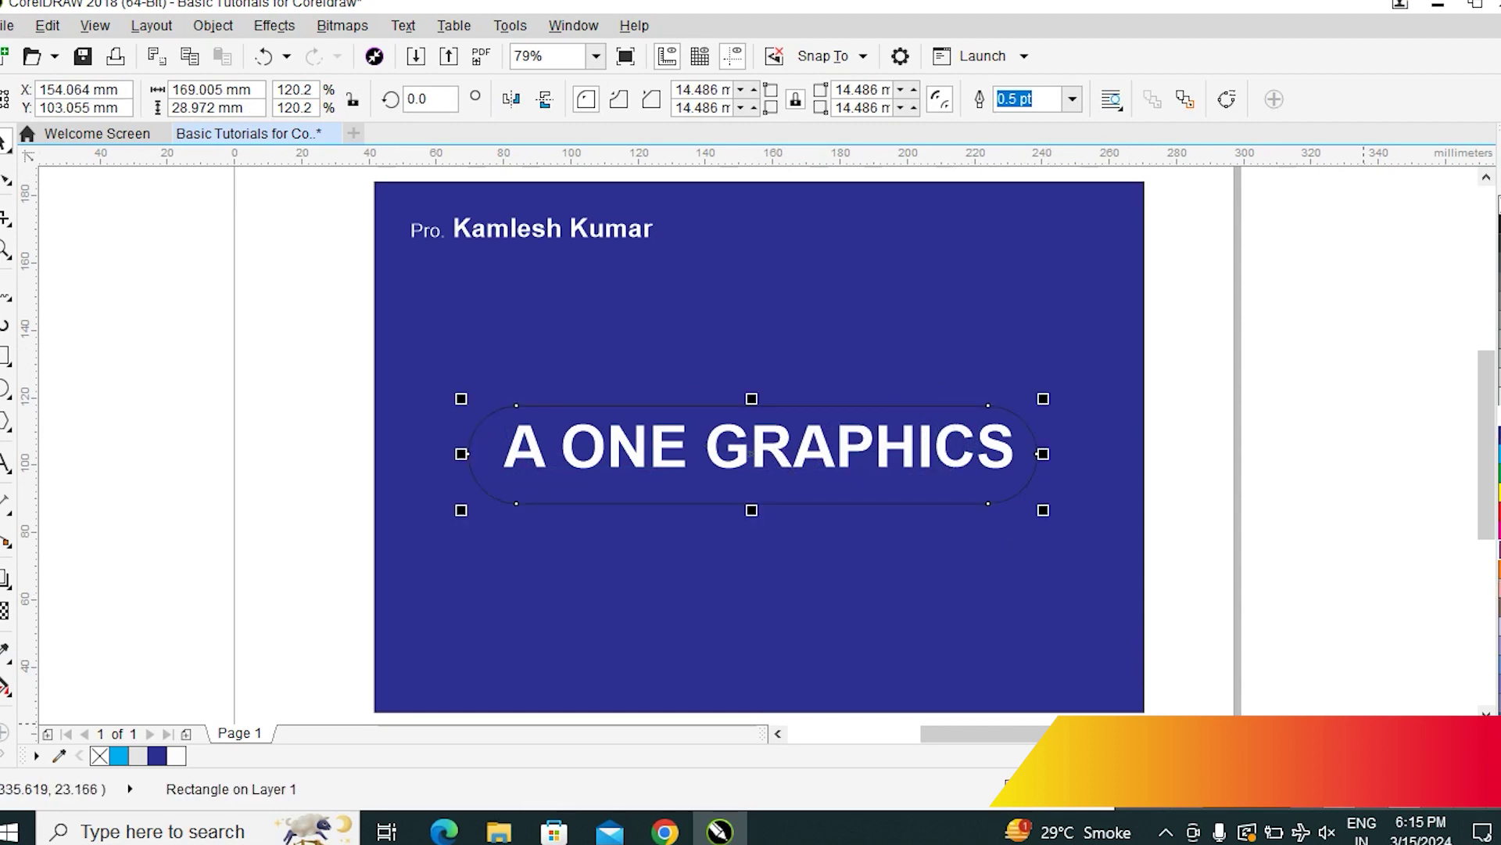
{"action": "left_click", "coordinate": [119, 755]}
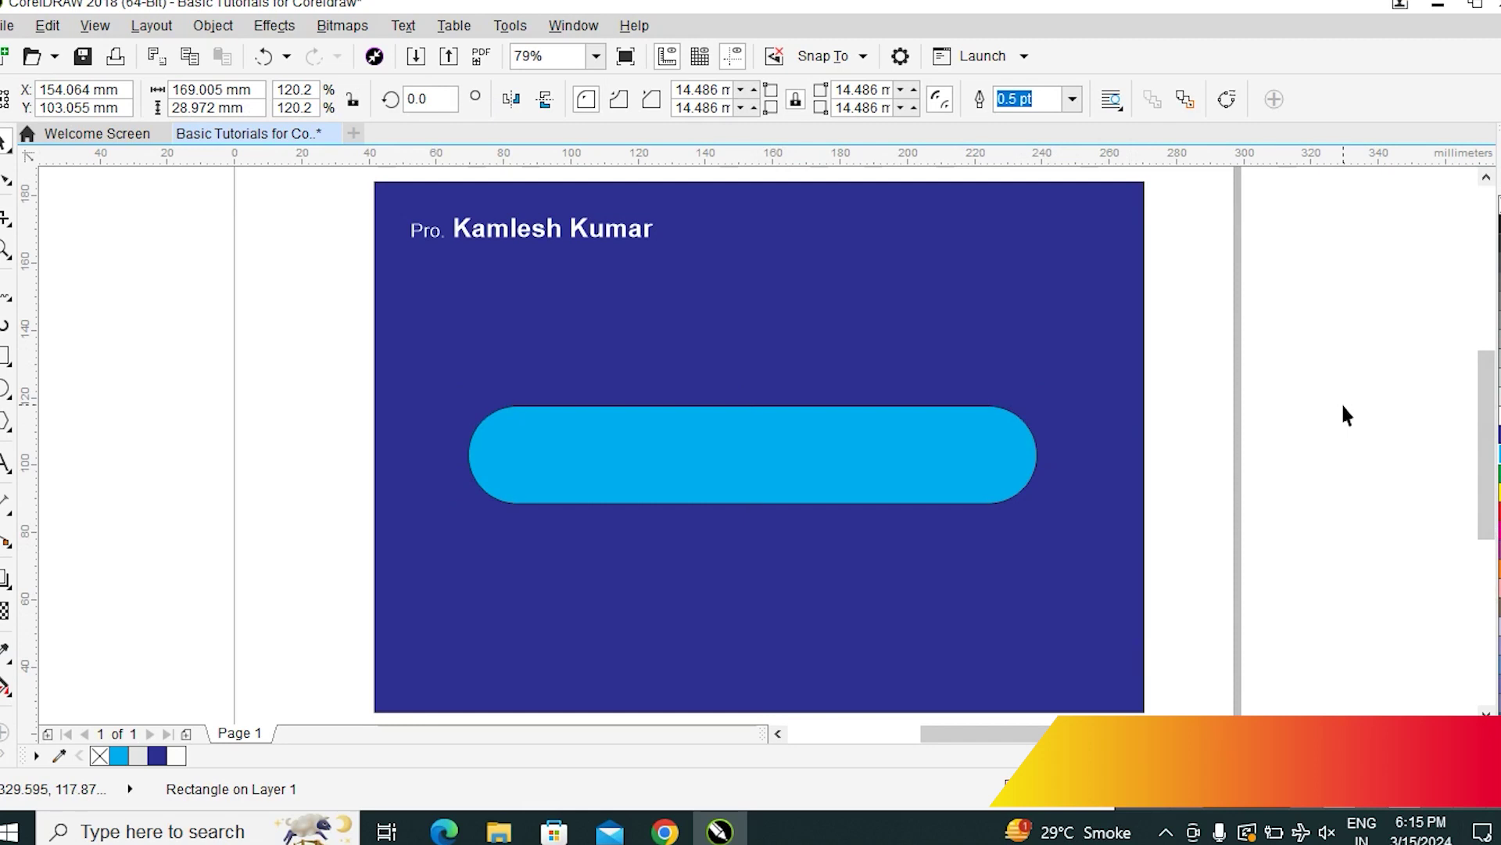
Nudge the cyan pill down slightly, then undo the move
{"action": "left_click", "coordinate": [1111, 414]}
{"action": "left_click", "coordinate": [717, 463]}
{"action": "mouse_move", "coordinate": [711, 446]}
{"action": "left_mouse_down"}
{"action": "mouse_move", "coordinate": [706, 467]}
{"action": "mouse_move", "coordinate": [720, 469]}
{"action": "left_mouse_up"}
{"action": "key", "text": "ctrl+z"}
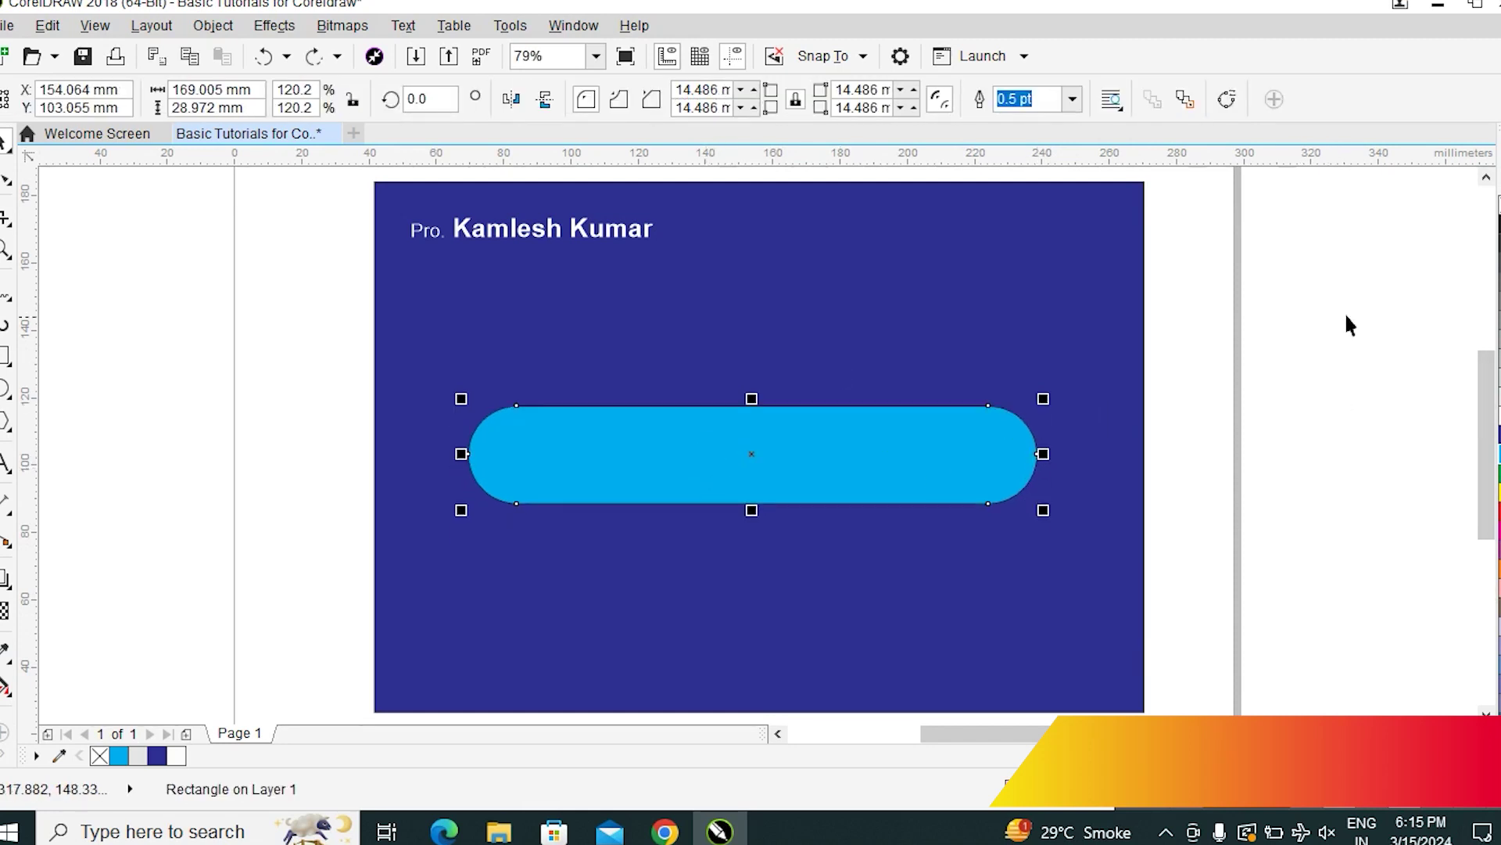
{"action": "left_click", "coordinate": [1329, 336]}
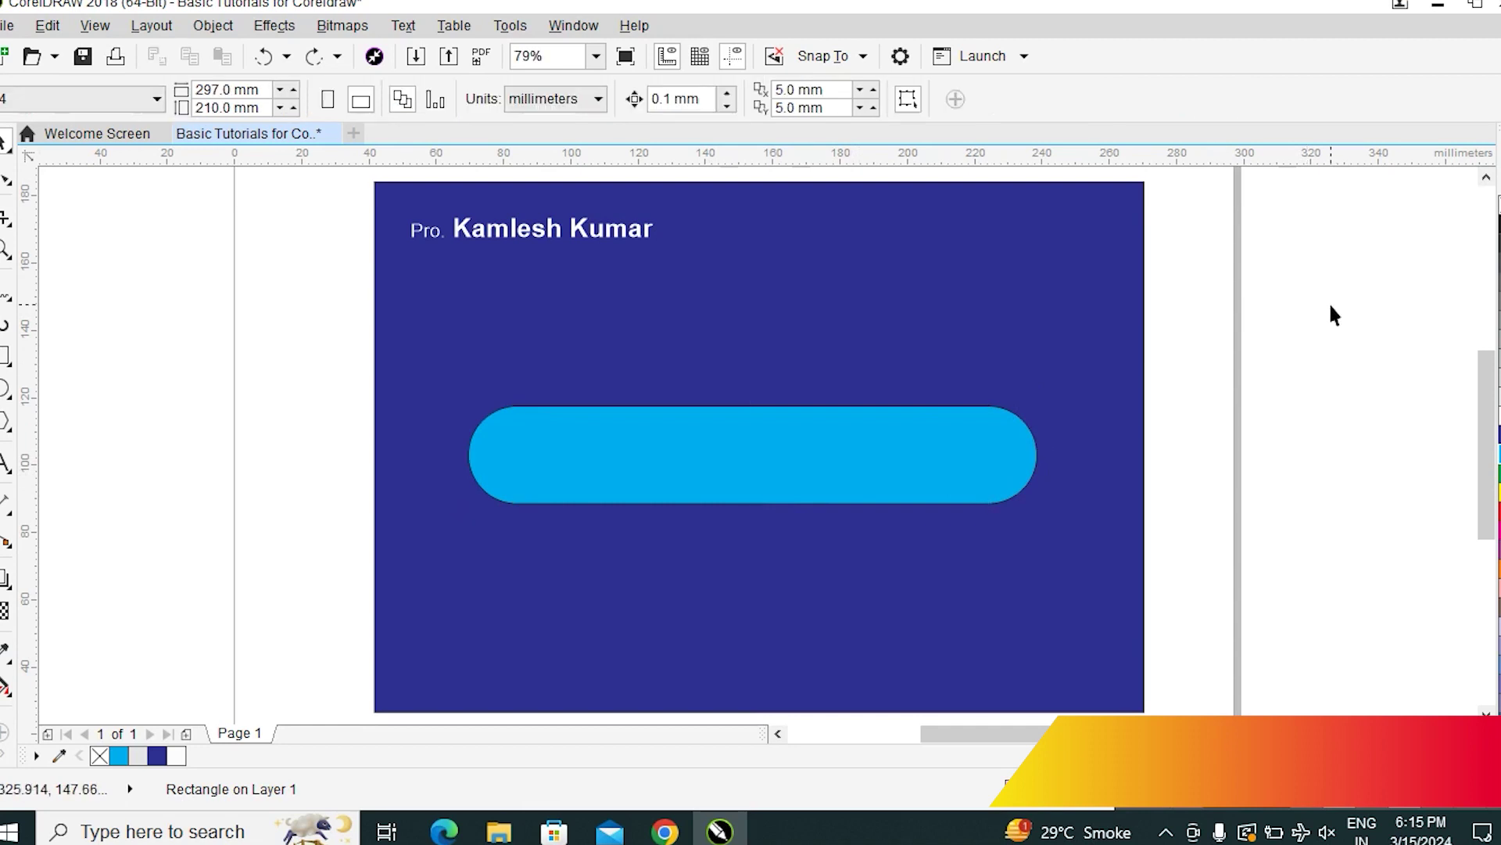
Marquee-select the objects across the card, redo, and add the pill to the selection
{"action": "left_click_drag", "start_coordinate": [1354, 254], "coordinate": [1325, 355]}
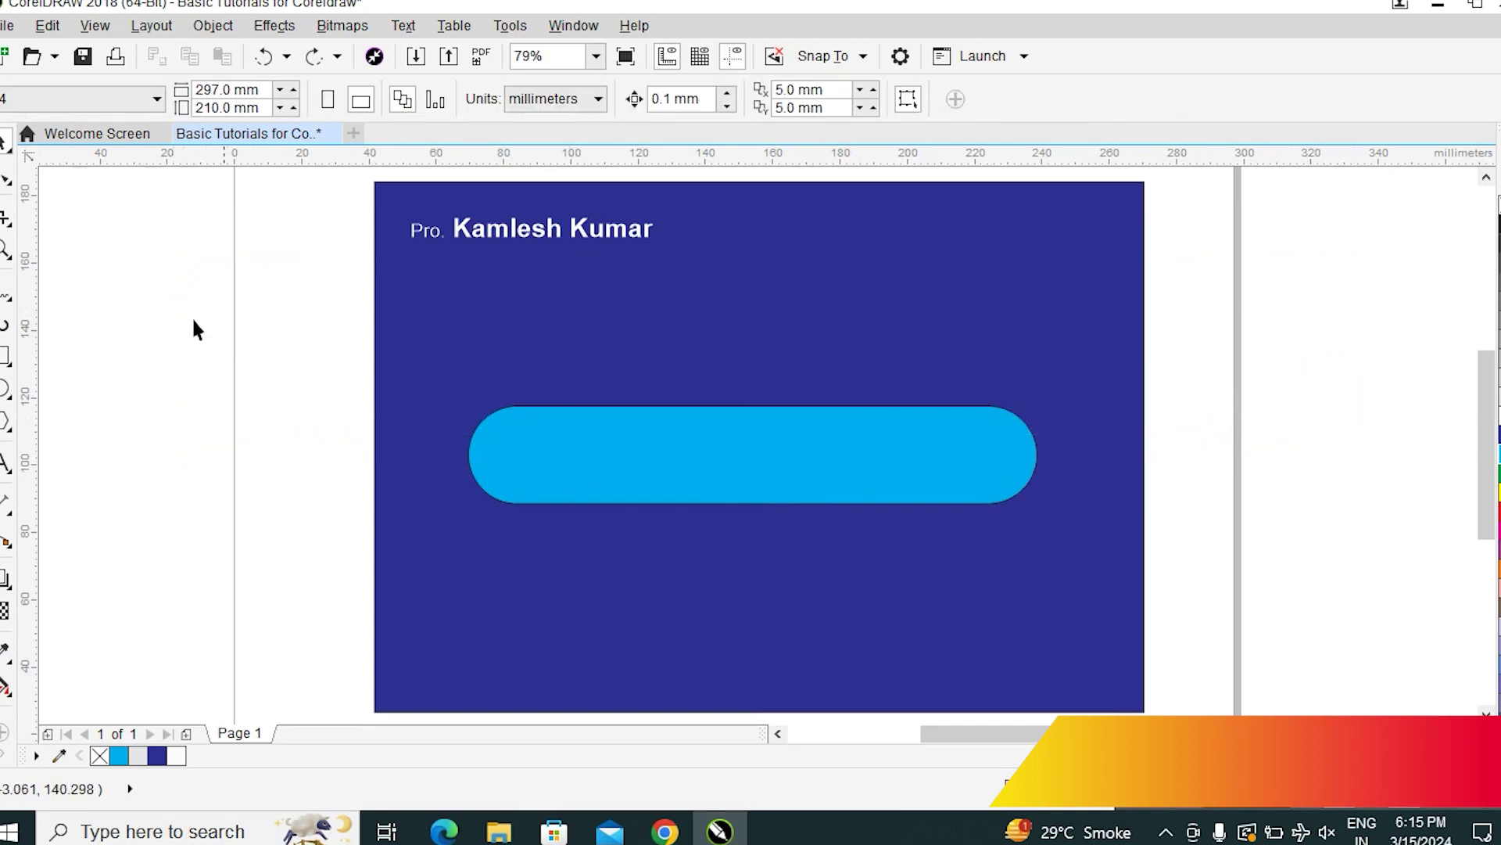
{"action": "left_click_drag", "start_coordinate": [157, 317], "coordinate": [1415, 496]}
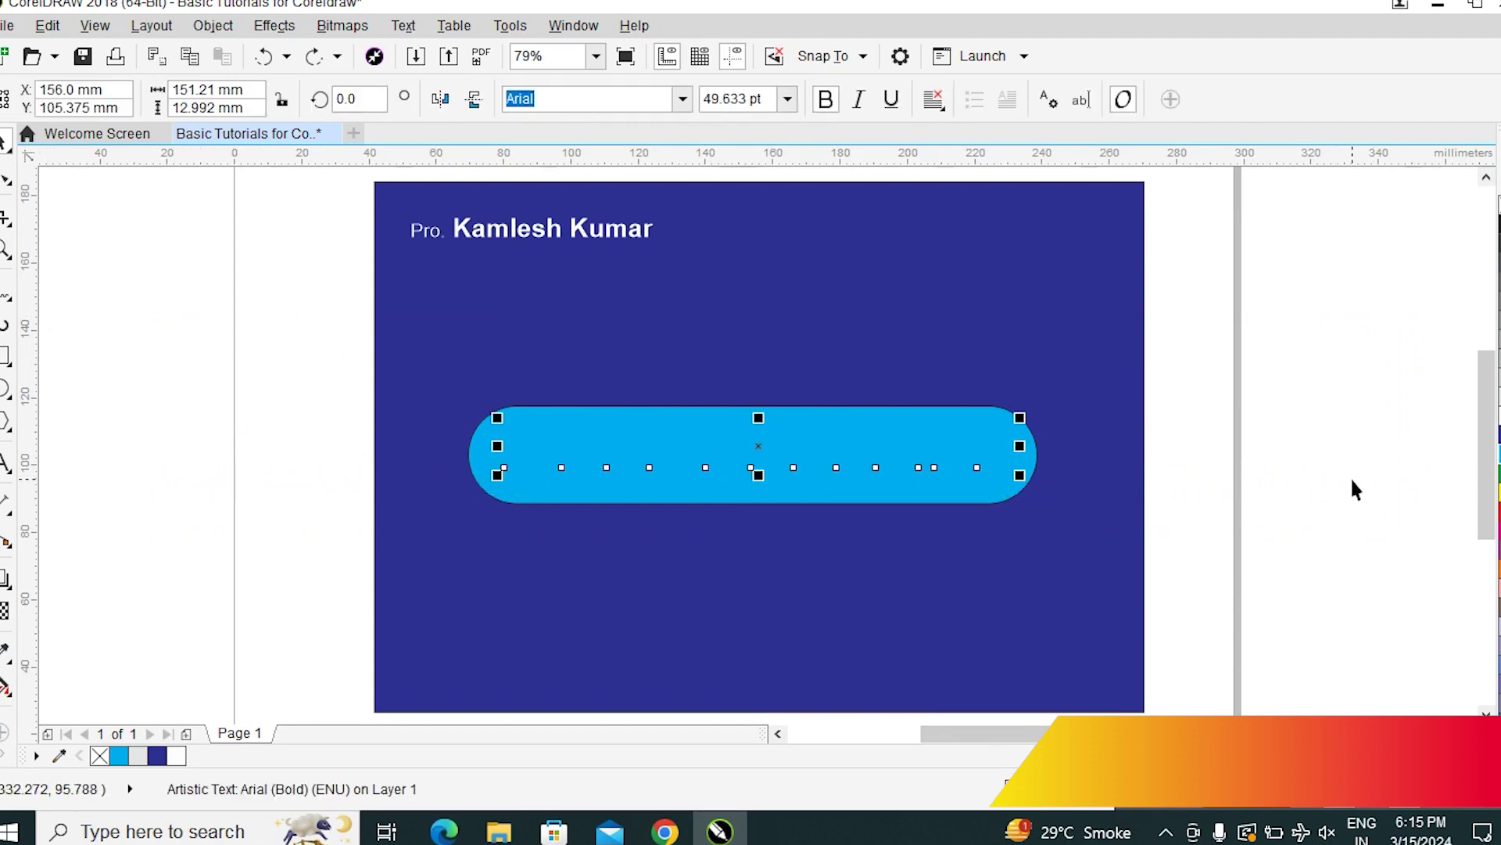
{"action": "key", "text": "ctrl+shift+z"}
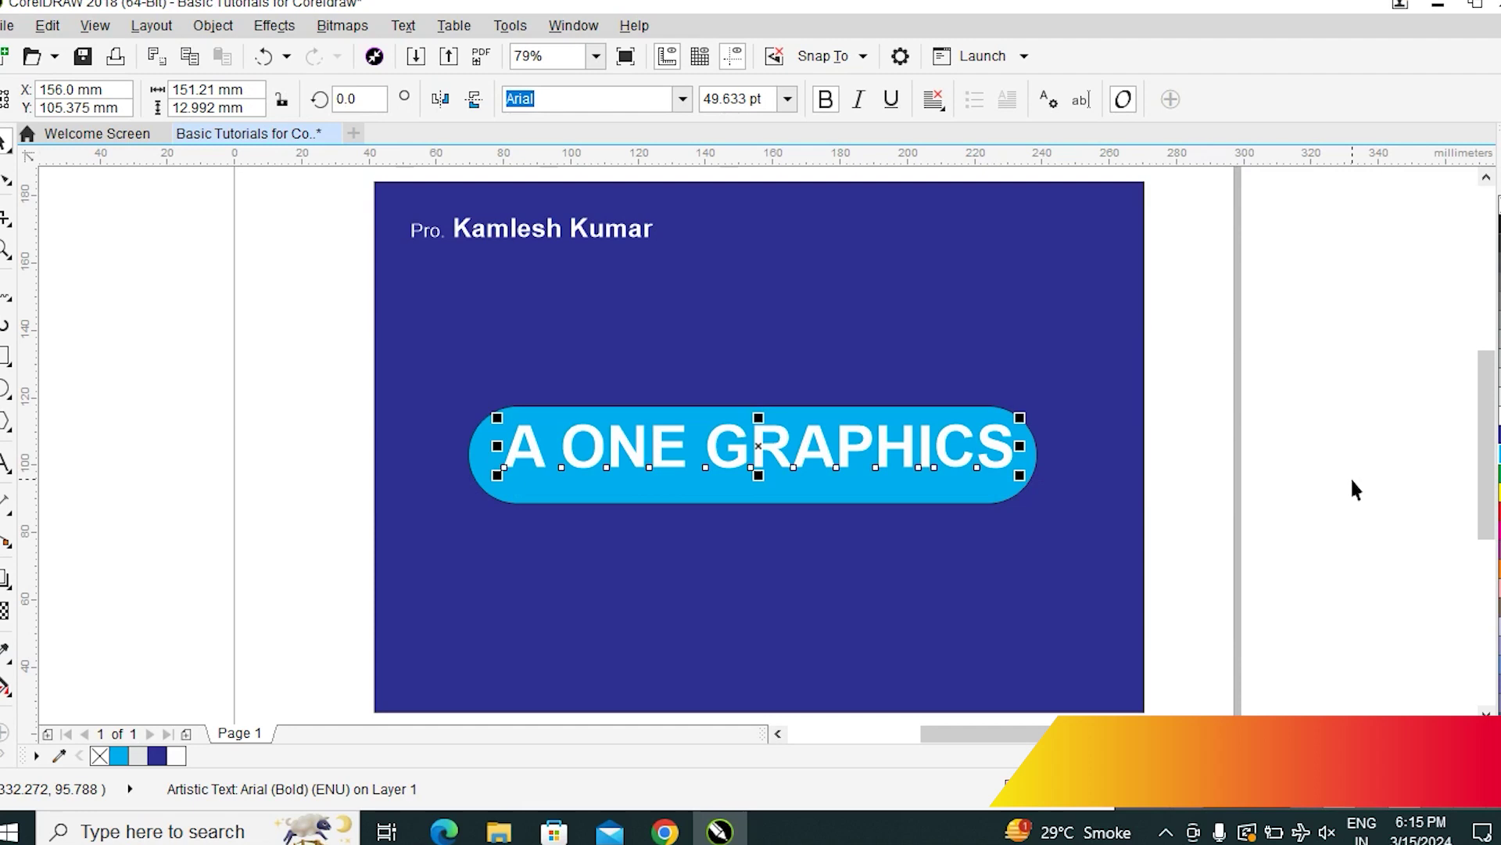
{"action": "left_click", "coordinate": [952, 486], "text": "shift"}
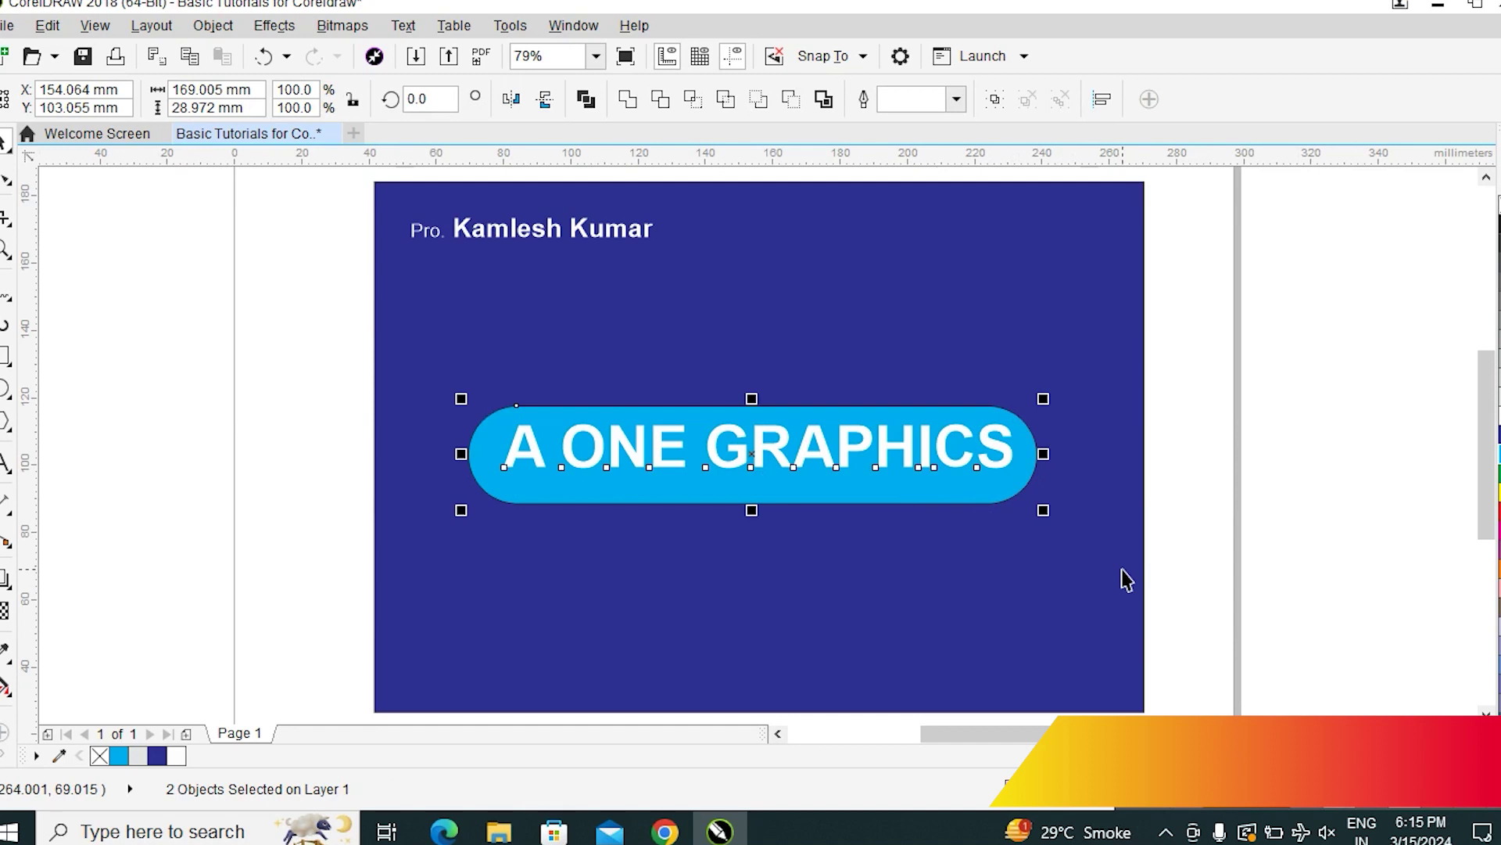
{"action": "left_click", "coordinate": [1300, 411]}
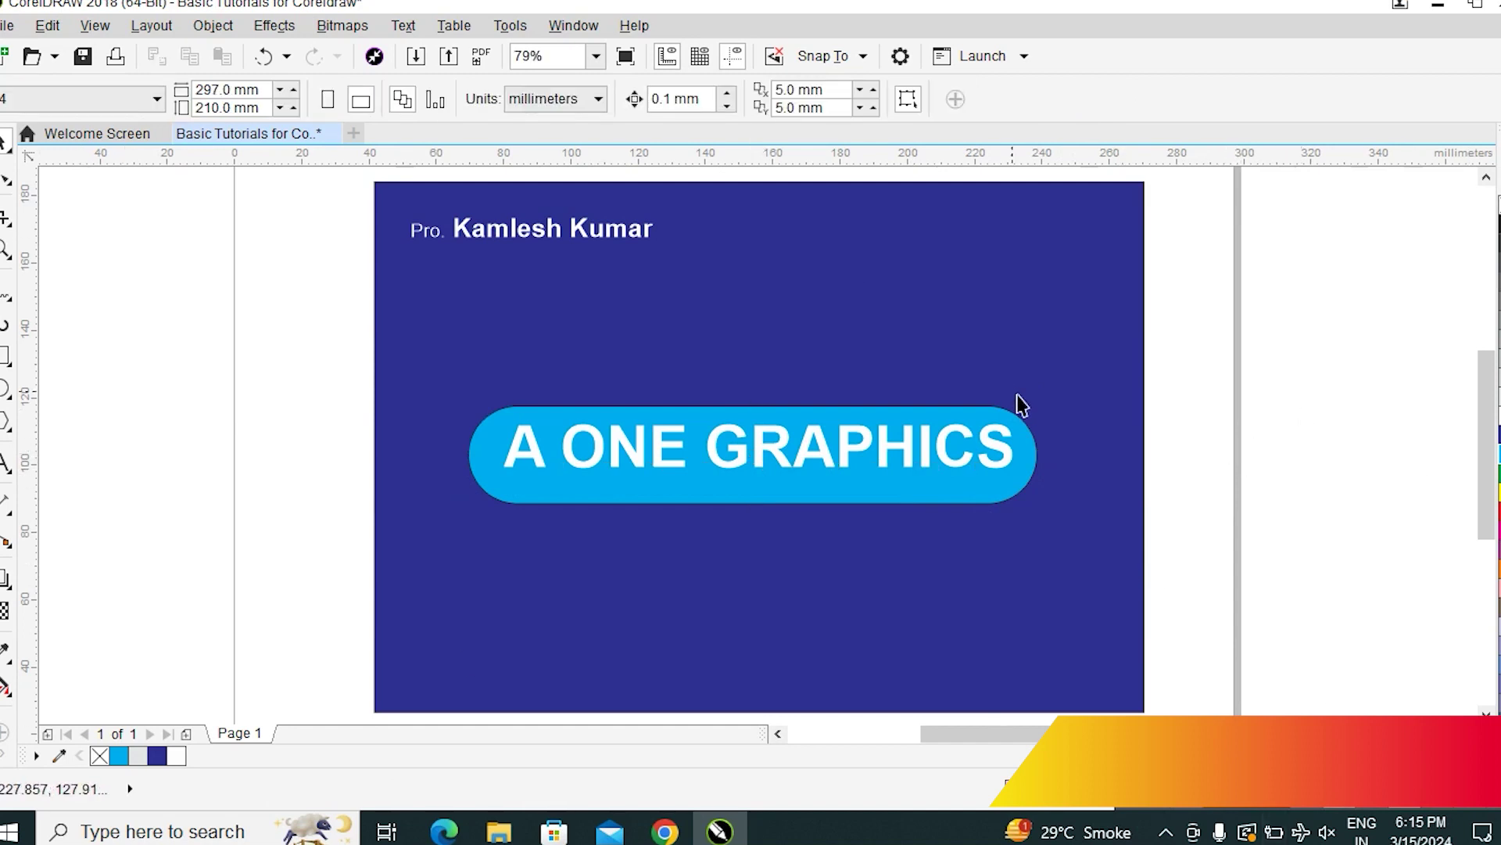
Undo two recent changes and redo to restore the pill's cyan fill
{"action": "left_click", "coordinate": [948, 469]}
{"action": "left_click", "coordinate": [1299, 468]}
{"action": "key", "text": "ctrl+z"}
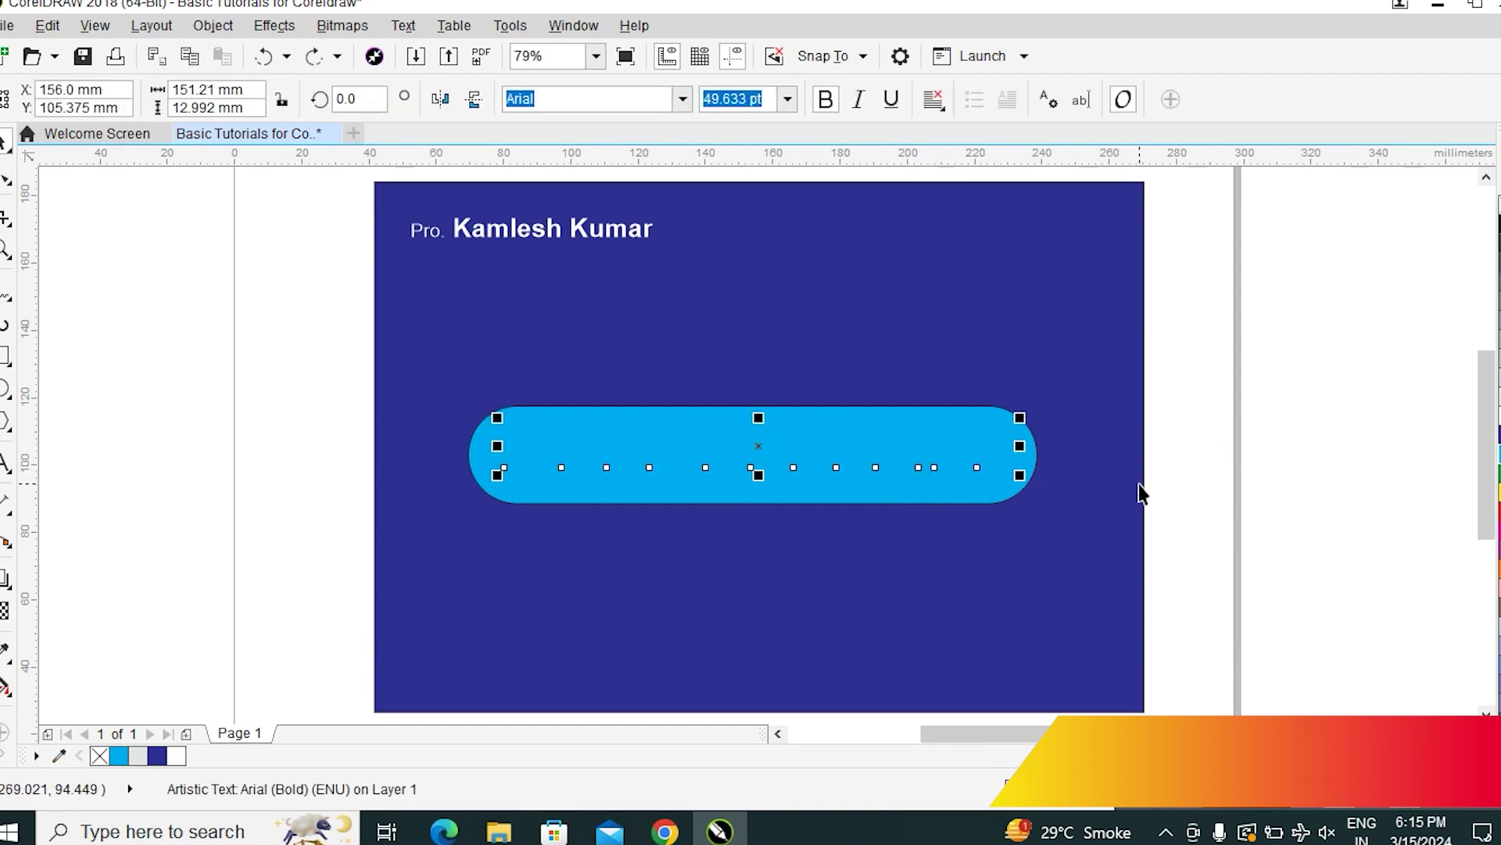
{"action": "key", "text": "ctrl+z"}
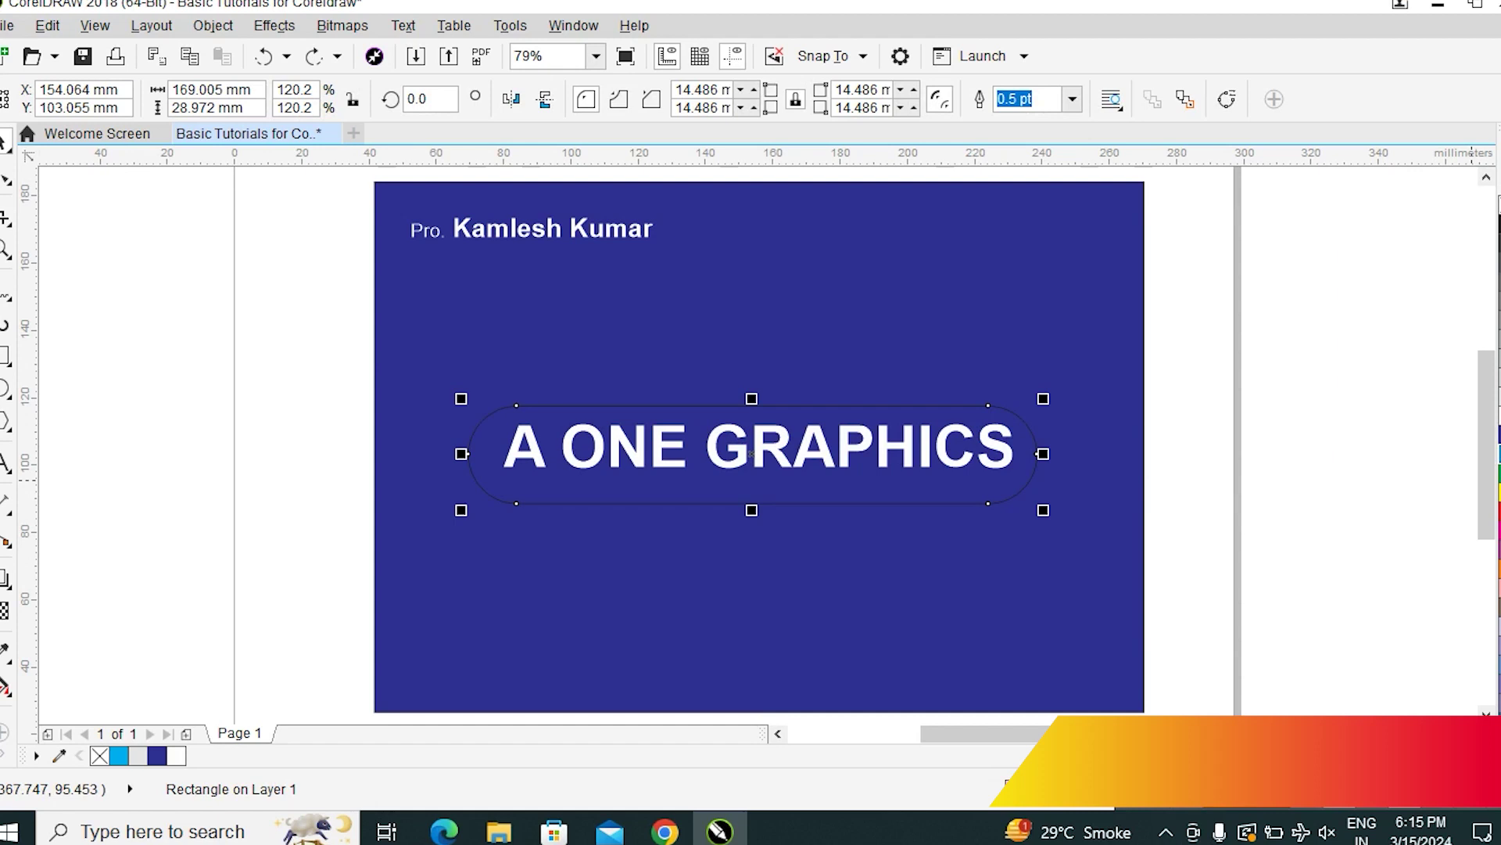
{"action": "key", "text": "ctrl+shift+z"}
{"action": "key", "text": "ctrl+shift+z"}
Marquee-select the A ONE GRAPHICS text and open the Object menu
{"action": "left_click", "coordinate": [1209, 435]}
{"action": "left_click_drag", "start_coordinate": [1372, 246], "coordinate": [124, 488]}
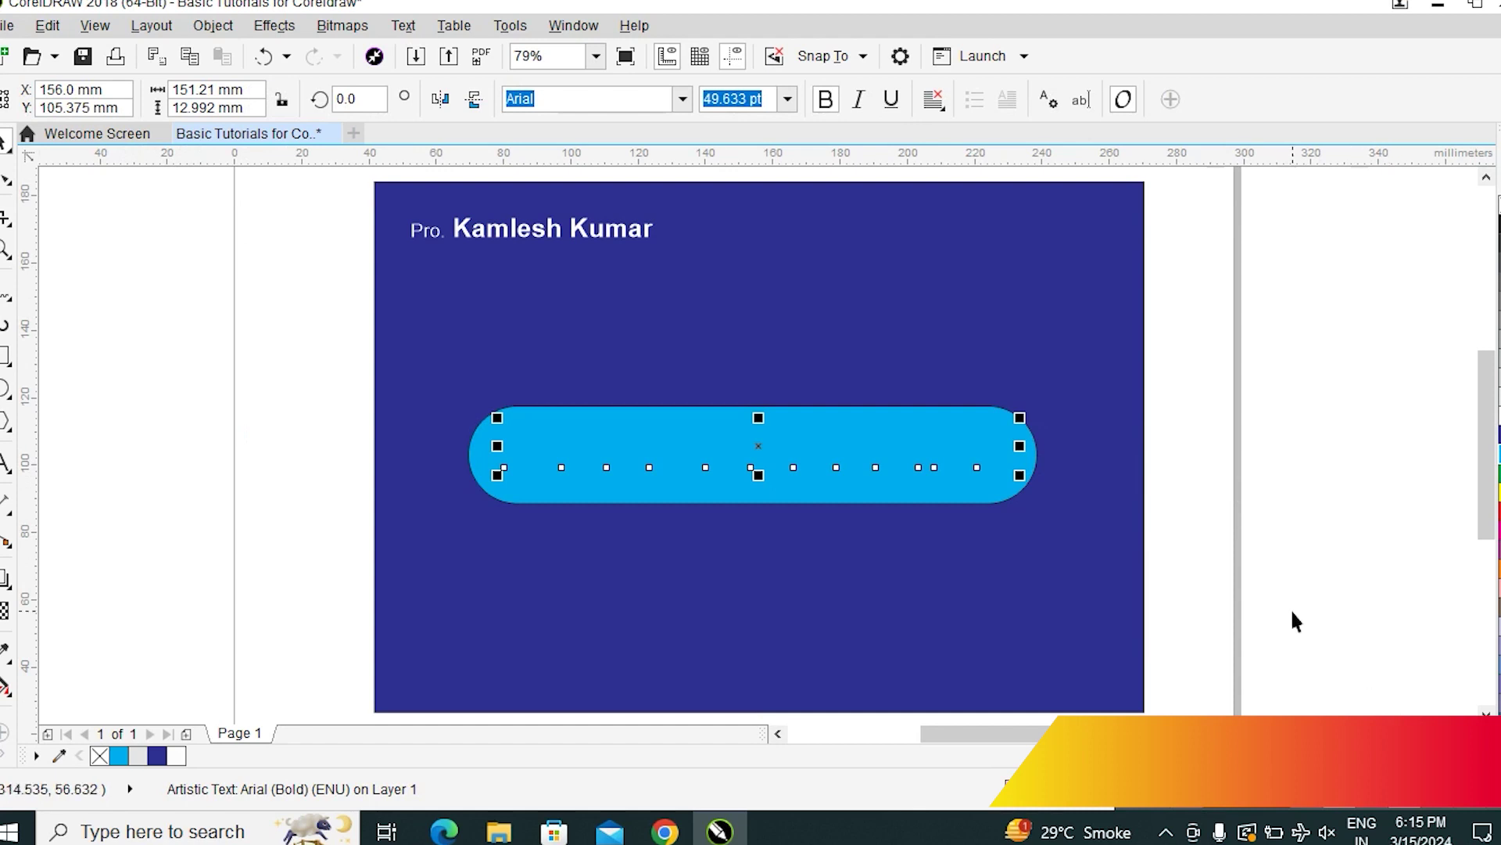
{"action": "left_click", "coordinate": [214, 26]}
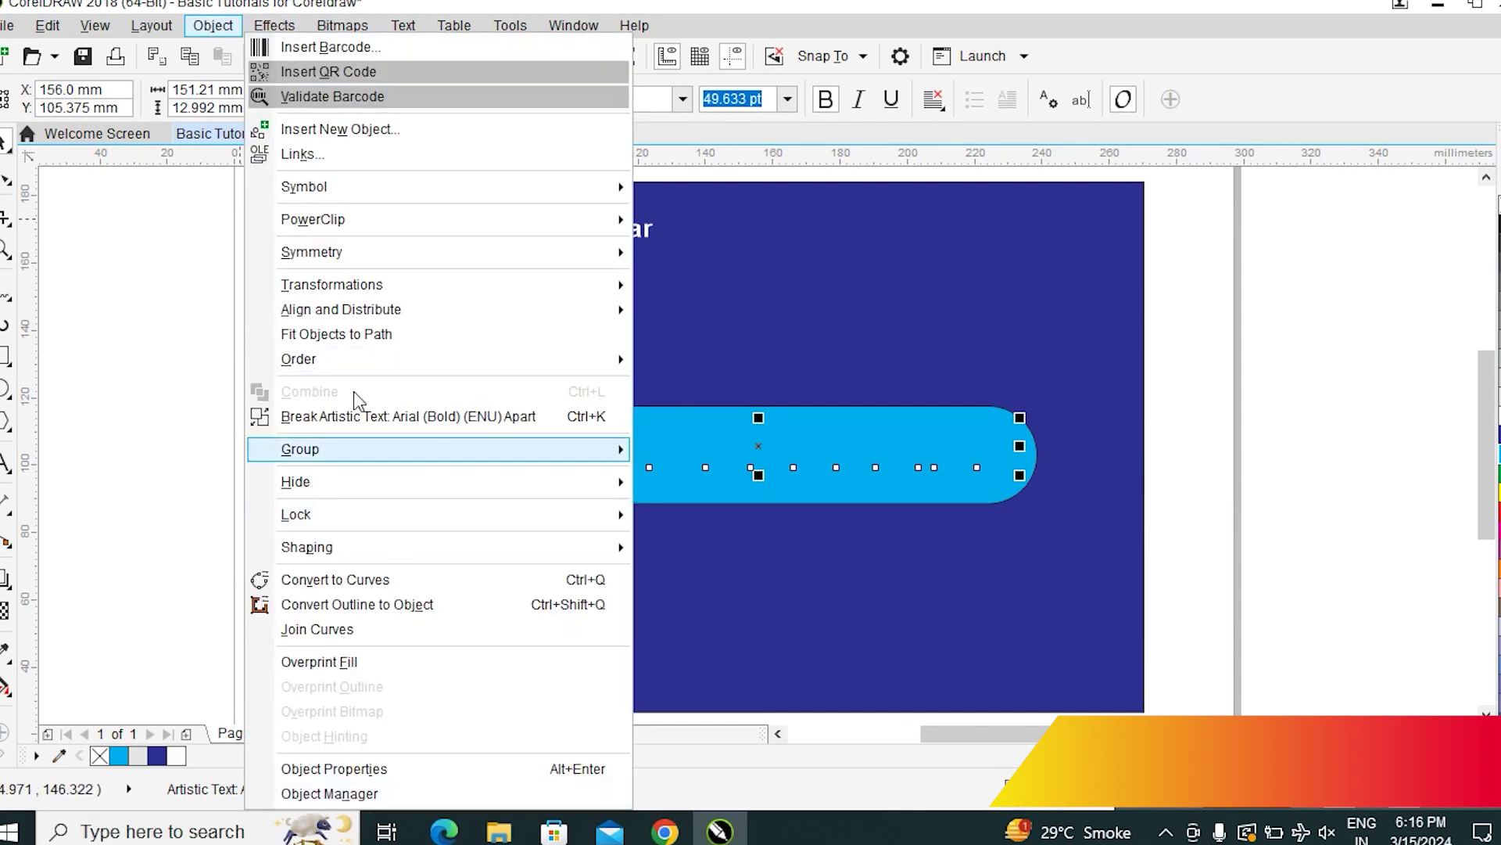
Bring the A ONE GRAPHICS text in front of the cyan pill and reselect it
{"action": "mouse_move", "coordinate": [332, 369]}
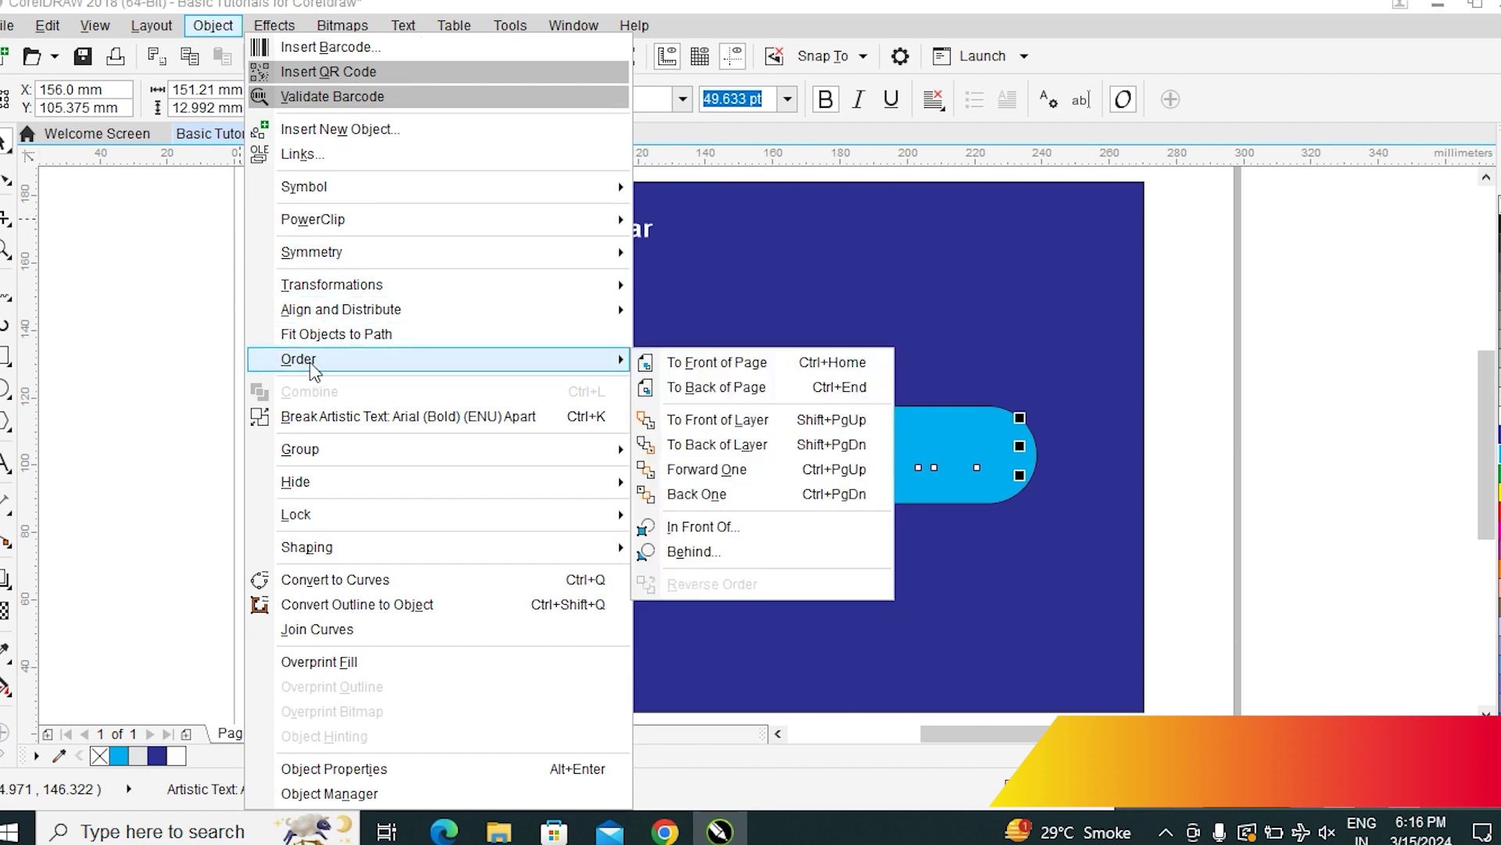
{"action": "left_click", "coordinate": [718, 367]}
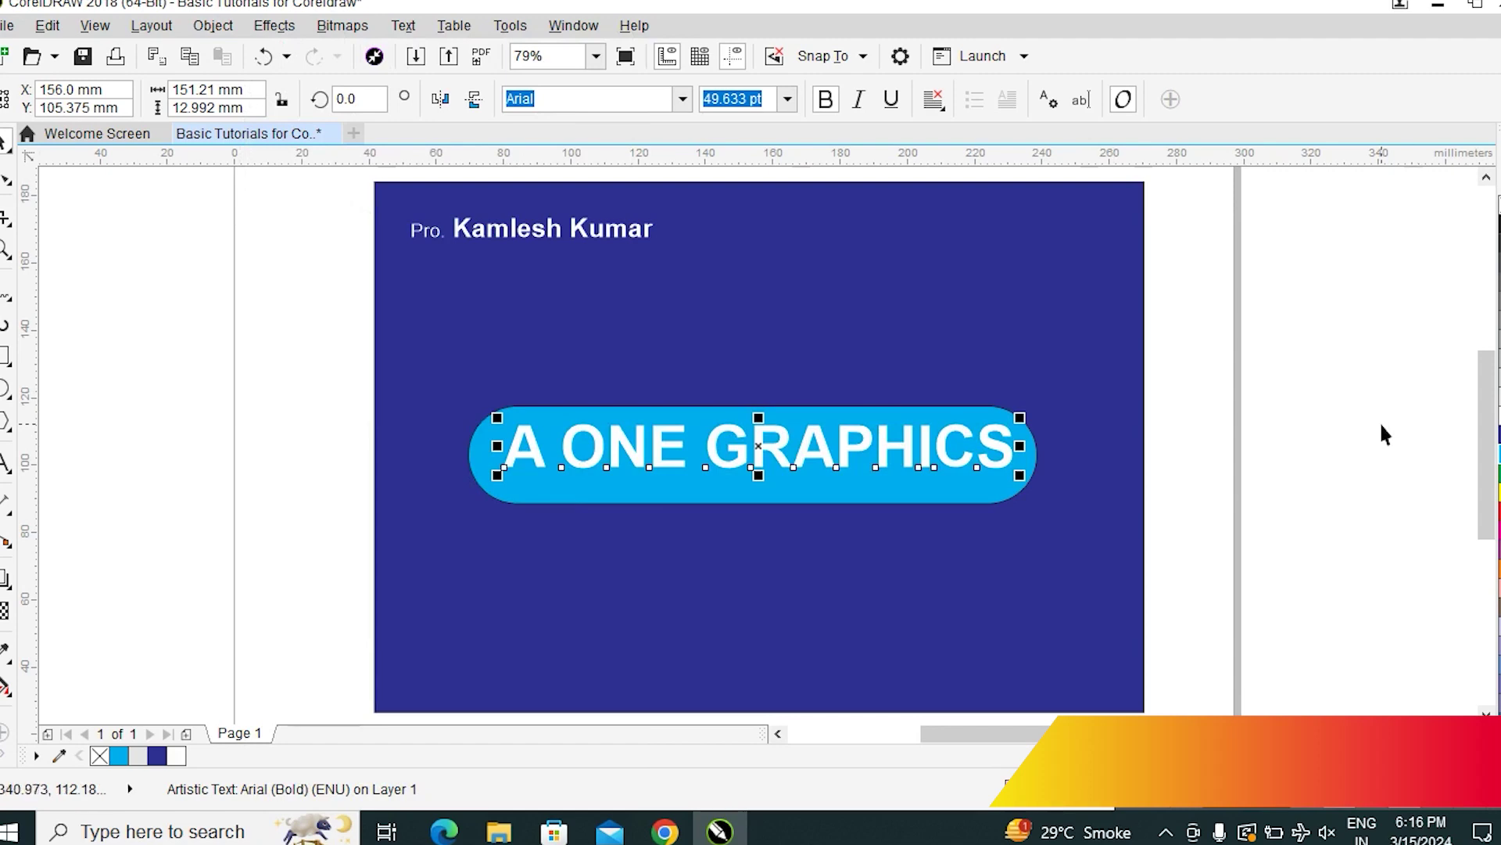
{"action": "left_click", "coordinate": [1377, 435]}
{"action": "left_click", "coordinate": [908, 443]}
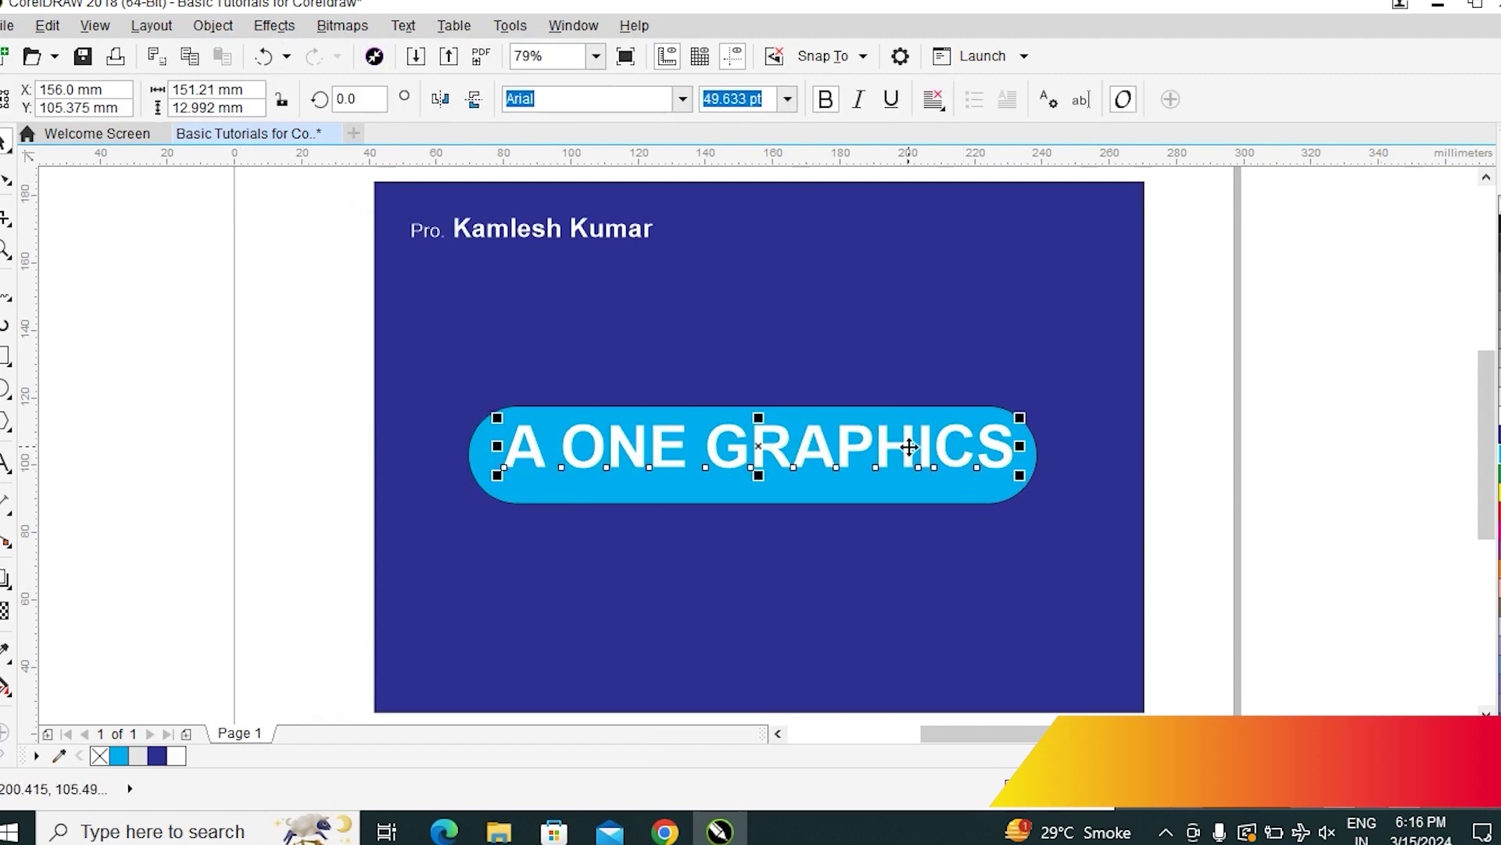
Shrink the text slightly and centre it on the cyan pill with E and C
{"action": "left_click_drag", "start_coordinate": [1018, 475], "coordinate": [996, 509]}
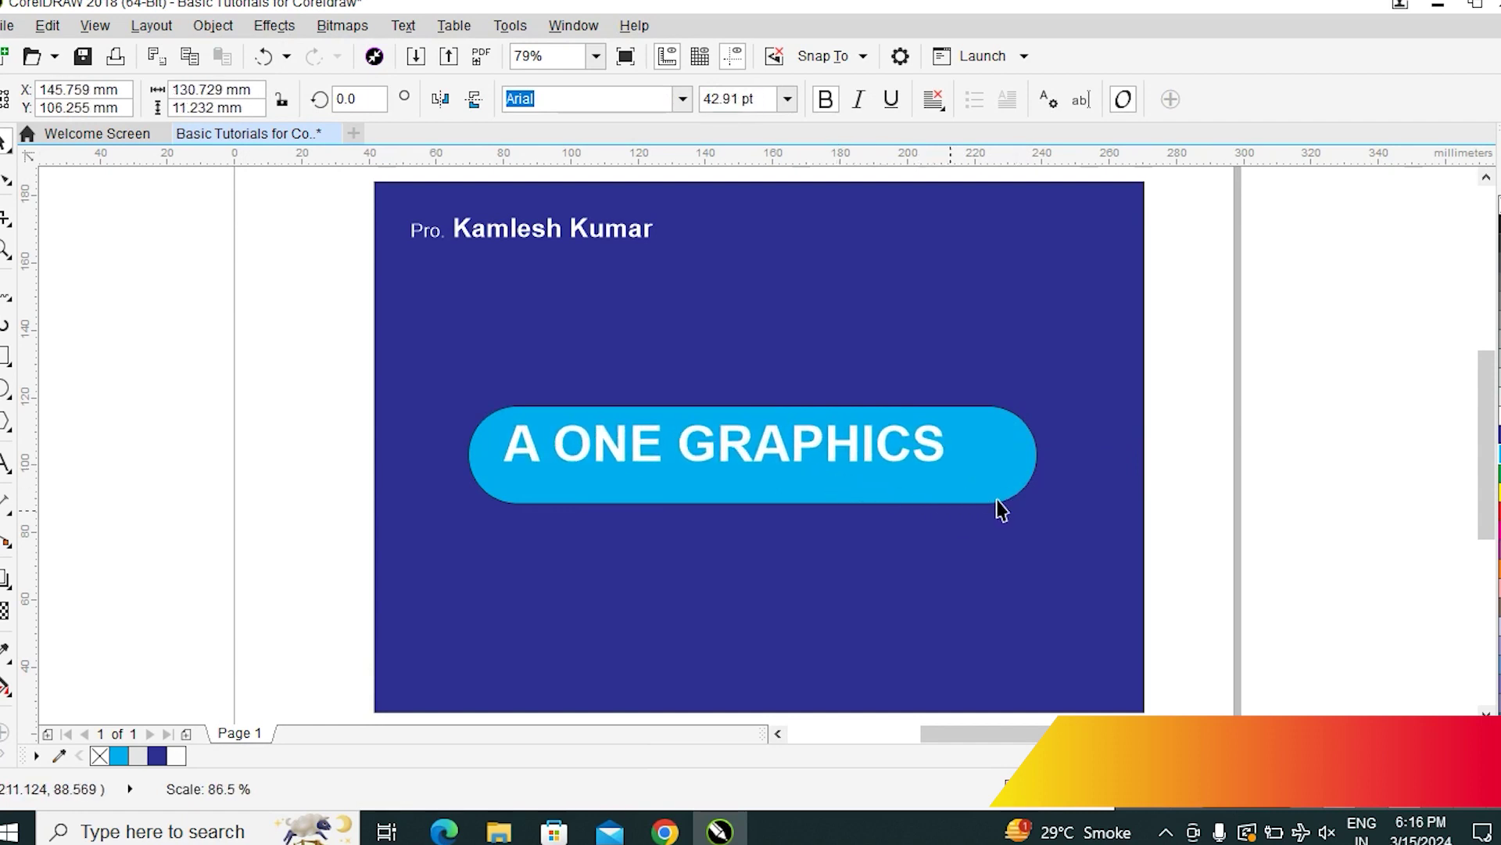
{"action": "left_click", "coordinate": [1007, 456], "text": "shift"}
{"action": "key", "text": "e"}
{"action": "key", "text": "c"}
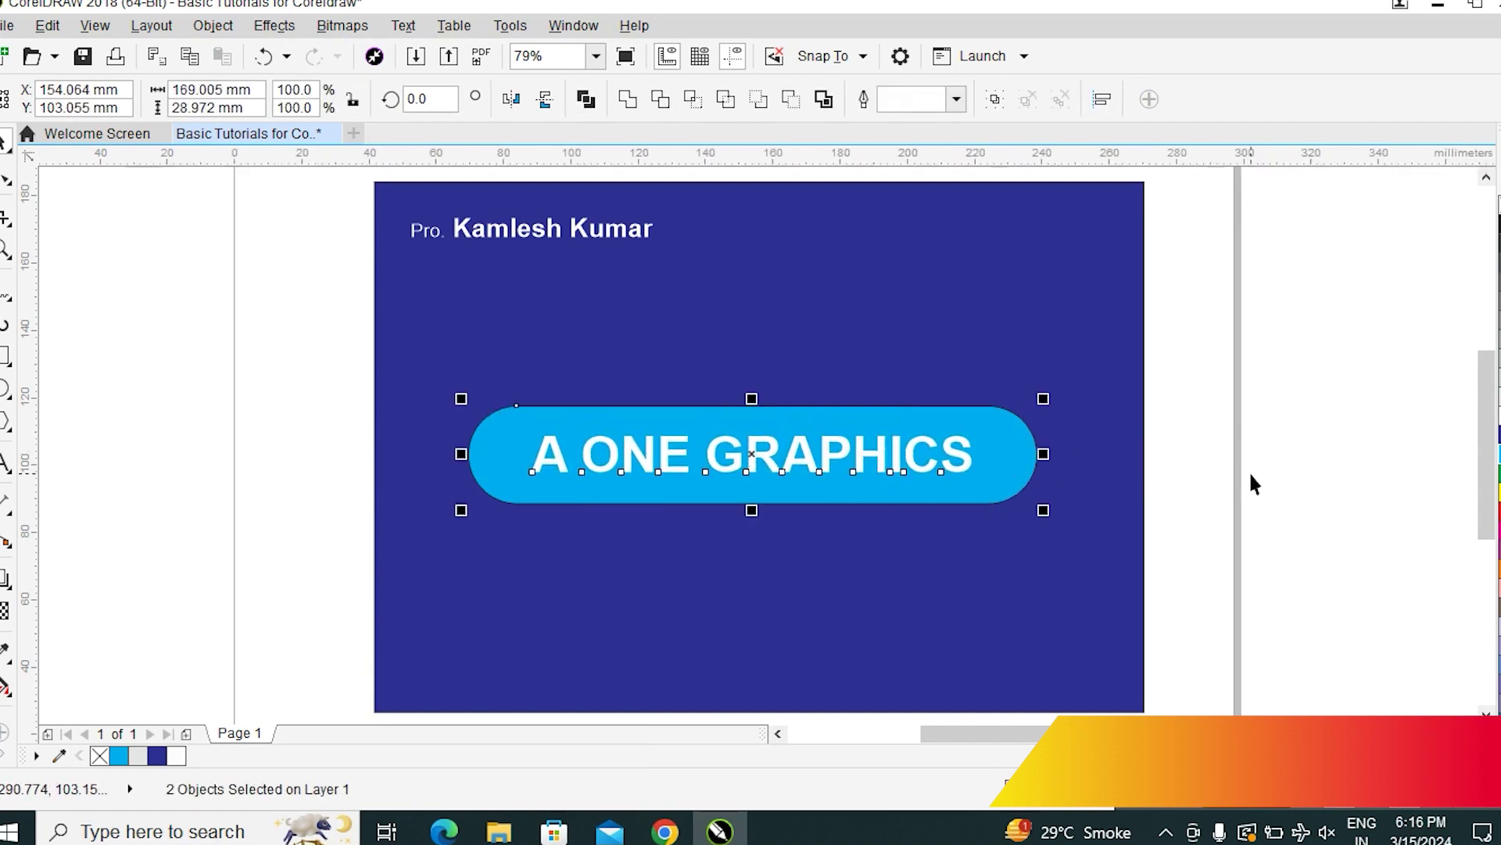
{"action": "left_click", "coordinate": [1251, 532]}
{"action": "left_click", "coordinate": [5, 356]}
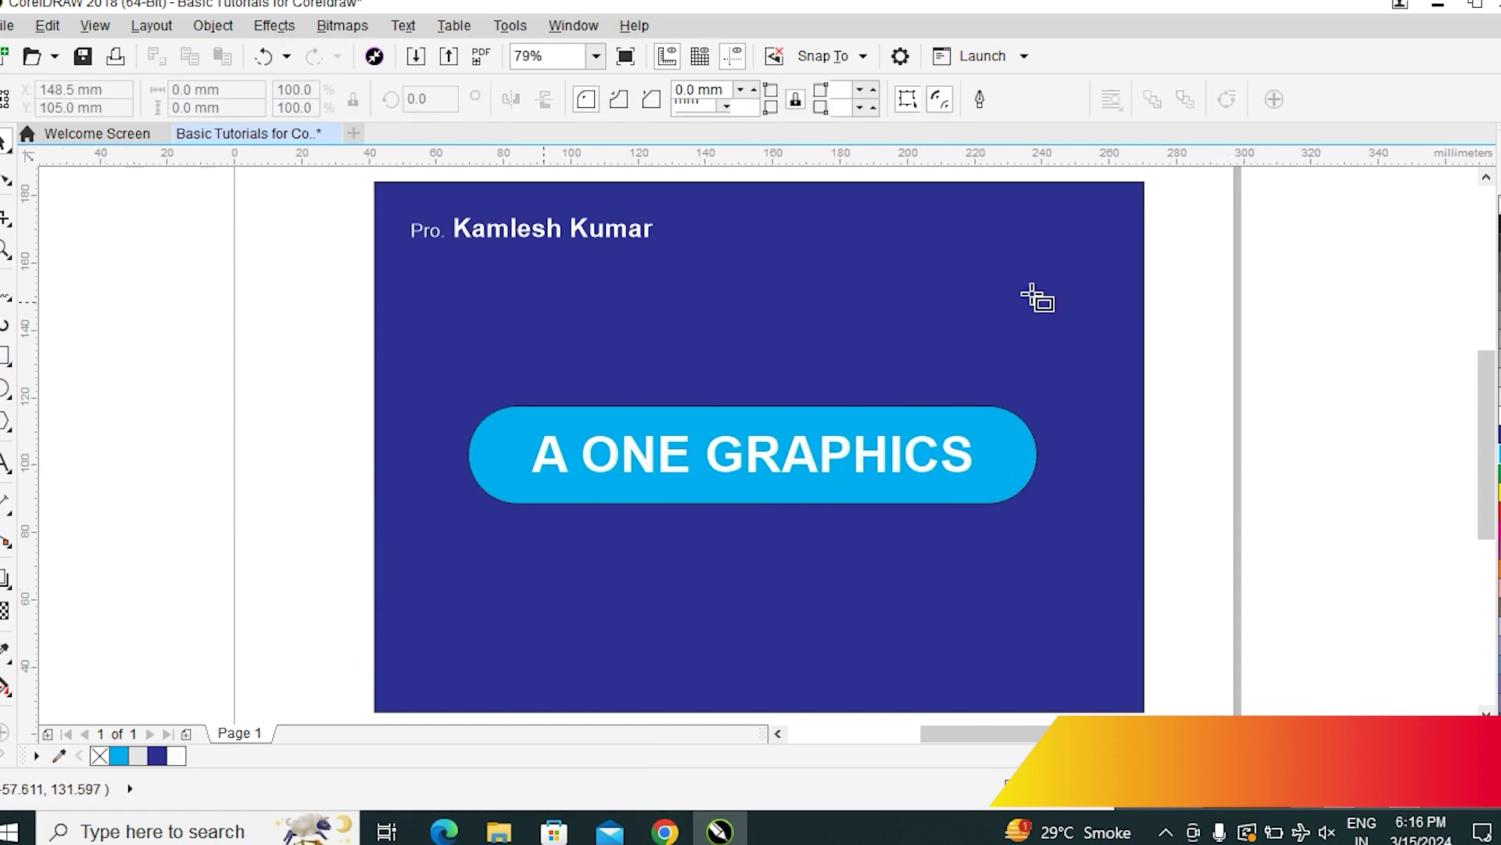
Draw a rectangle at the upper right, drag an A ONE GRAPHICS copy into it, and fill it white
{"action": "left_click_drag", "start_coordinate": [815, 251], "coordinate": [1105, 321]}
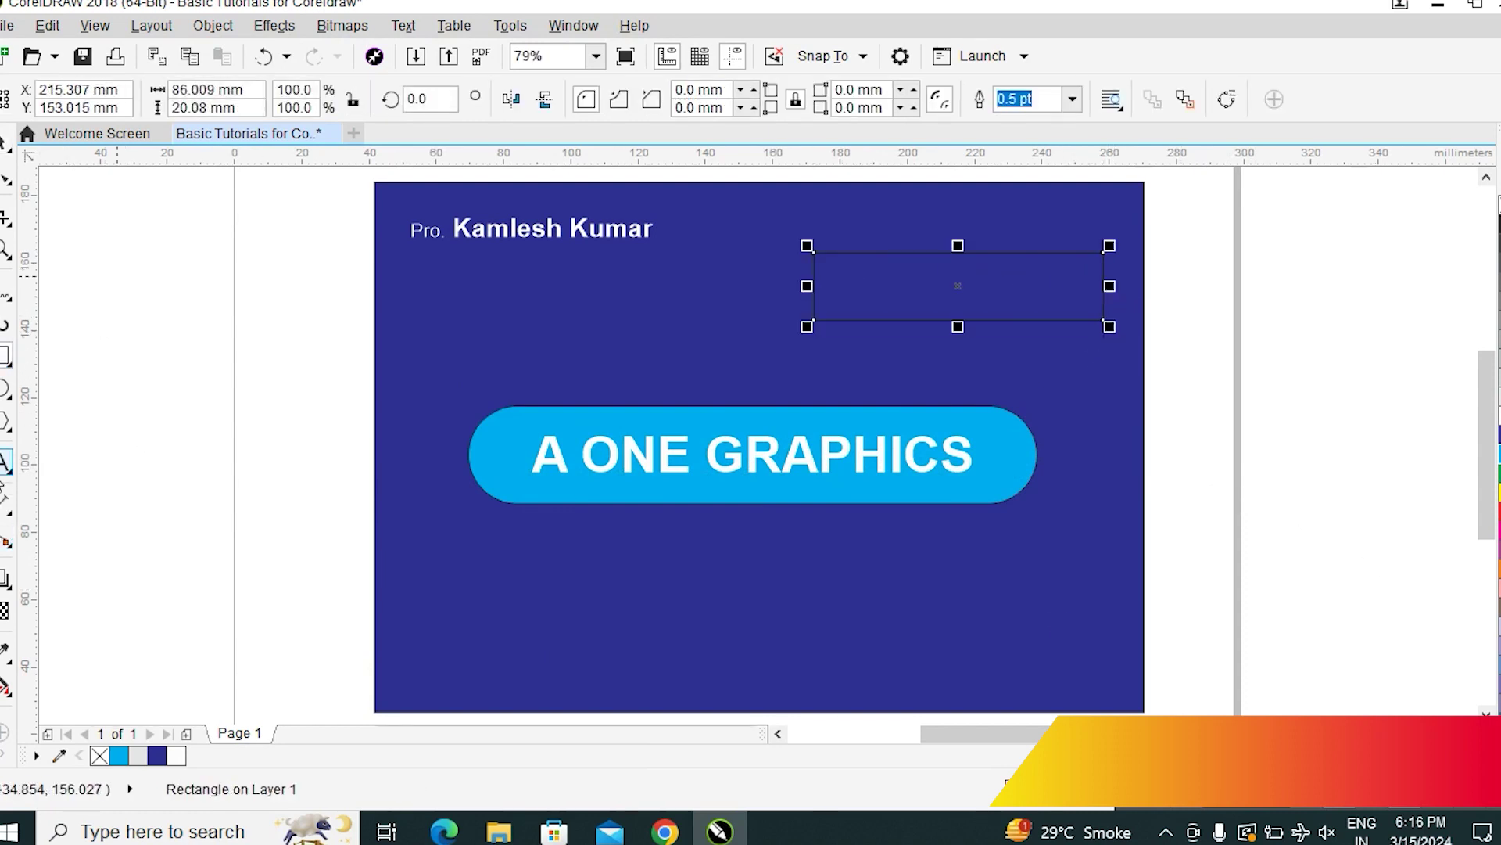
{"action": "key", "text": "F8"}
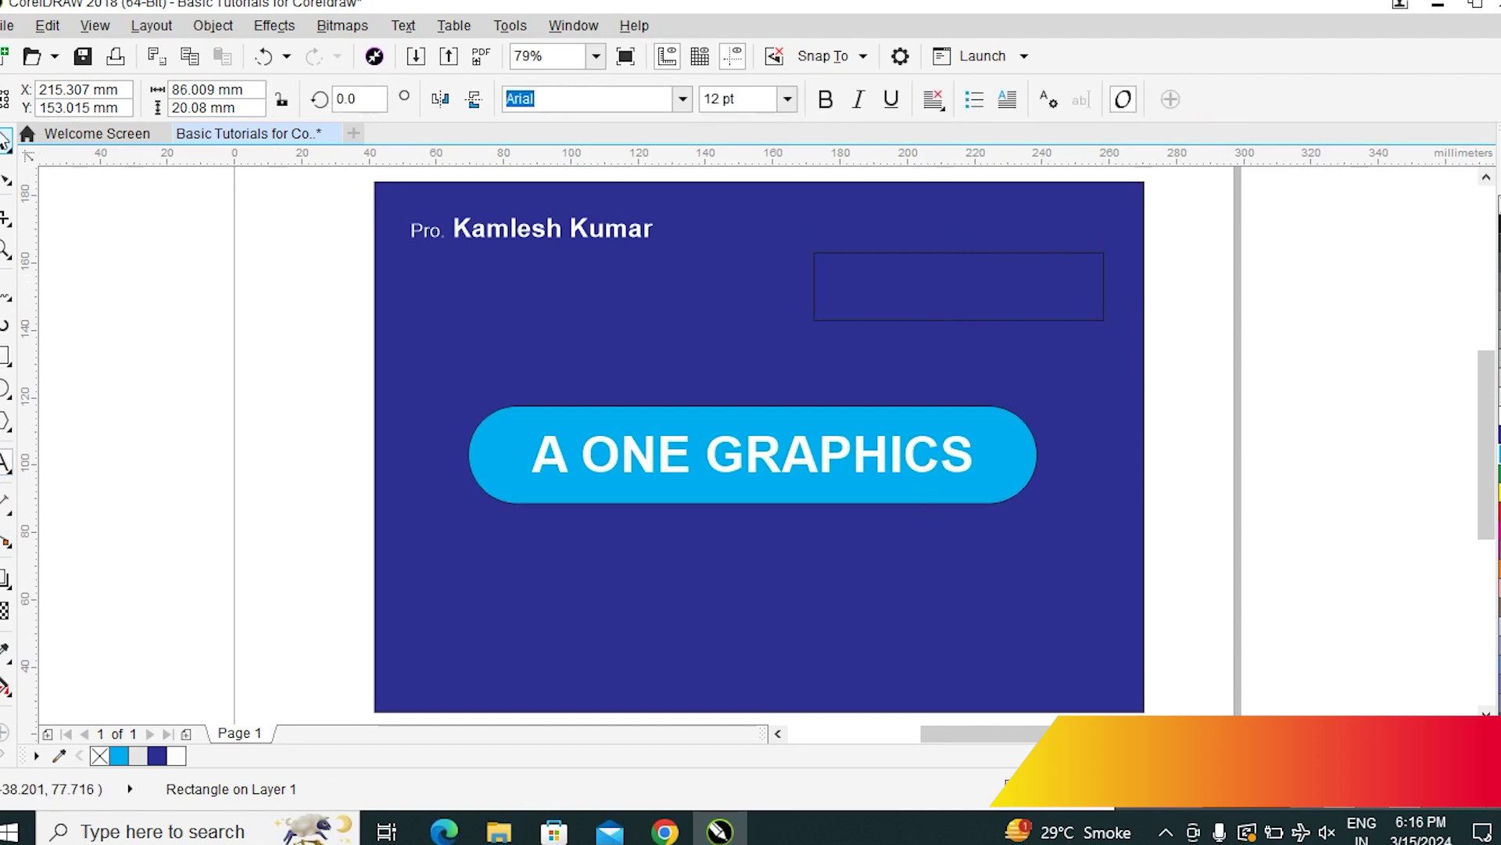
{"action": "key", "text": "space"}
{"action": "left_click_drag", "start_coordinate": [923, 459], "coordinate": [1113, 376]}
{"action": "left_click", "coordinate": [1075, 319]}
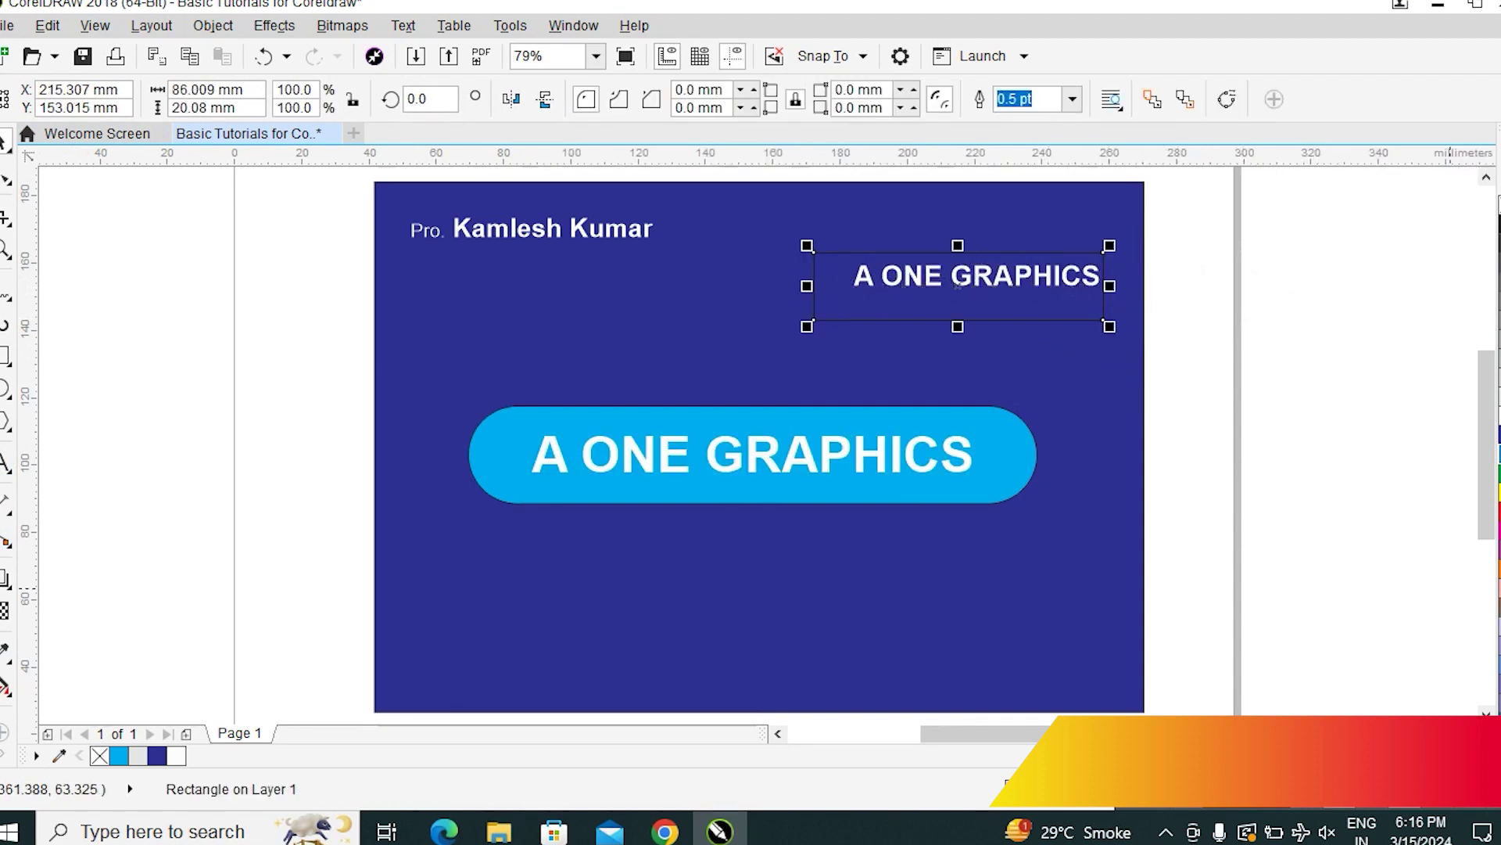
{"action": "left_click", "coordinate": [1498, 234]}
Select the hidden text in the white box, colour it grey, then undo
{"action": "left_click_drag", "start_coordinate": [1324, 201], "coordinate": [640, 315]}
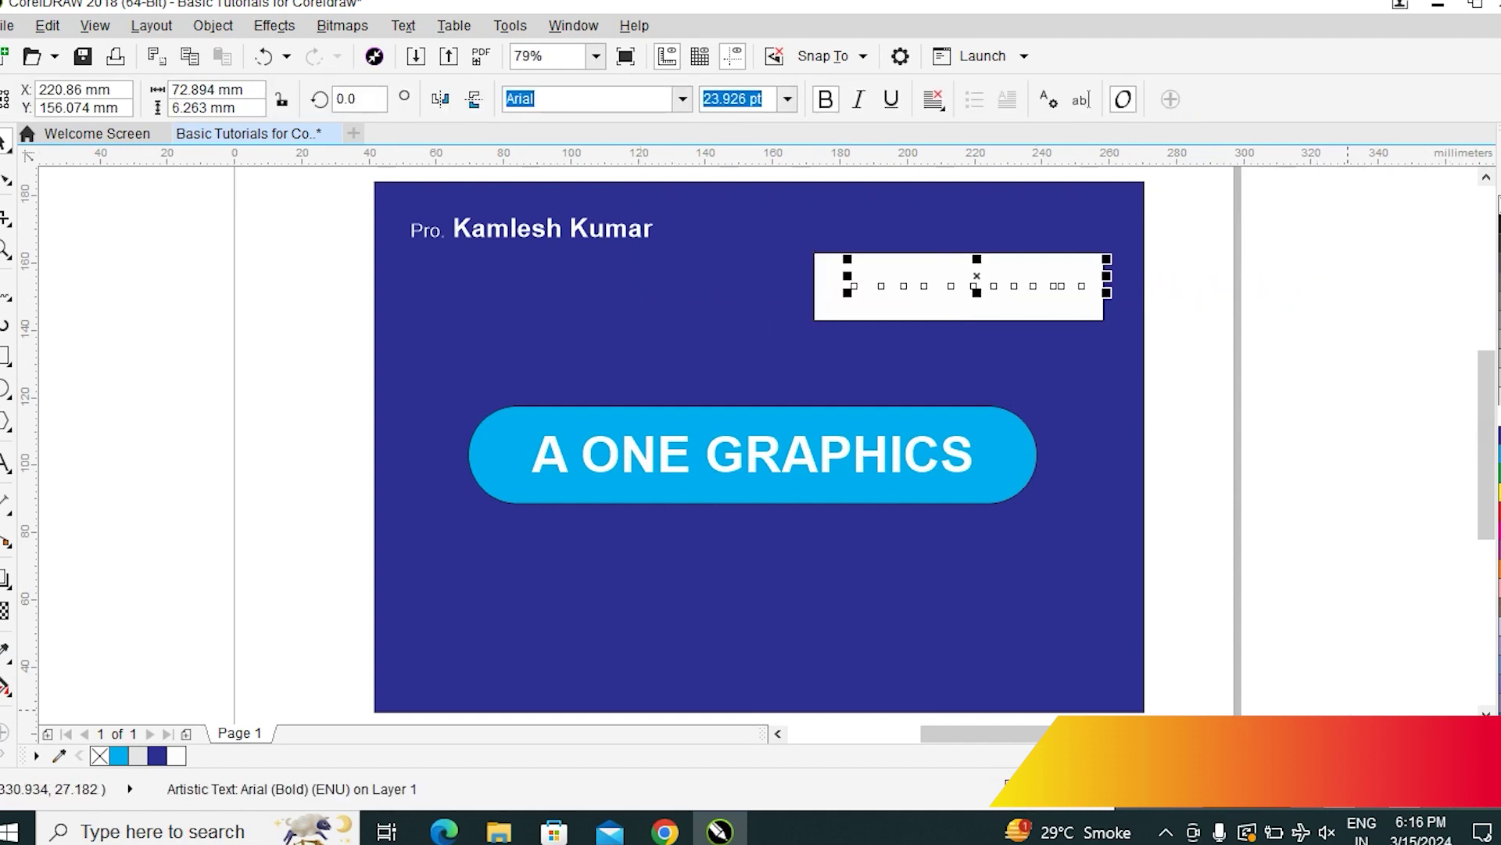
{"action": "left_click", "coordinate": [1494, 487]}
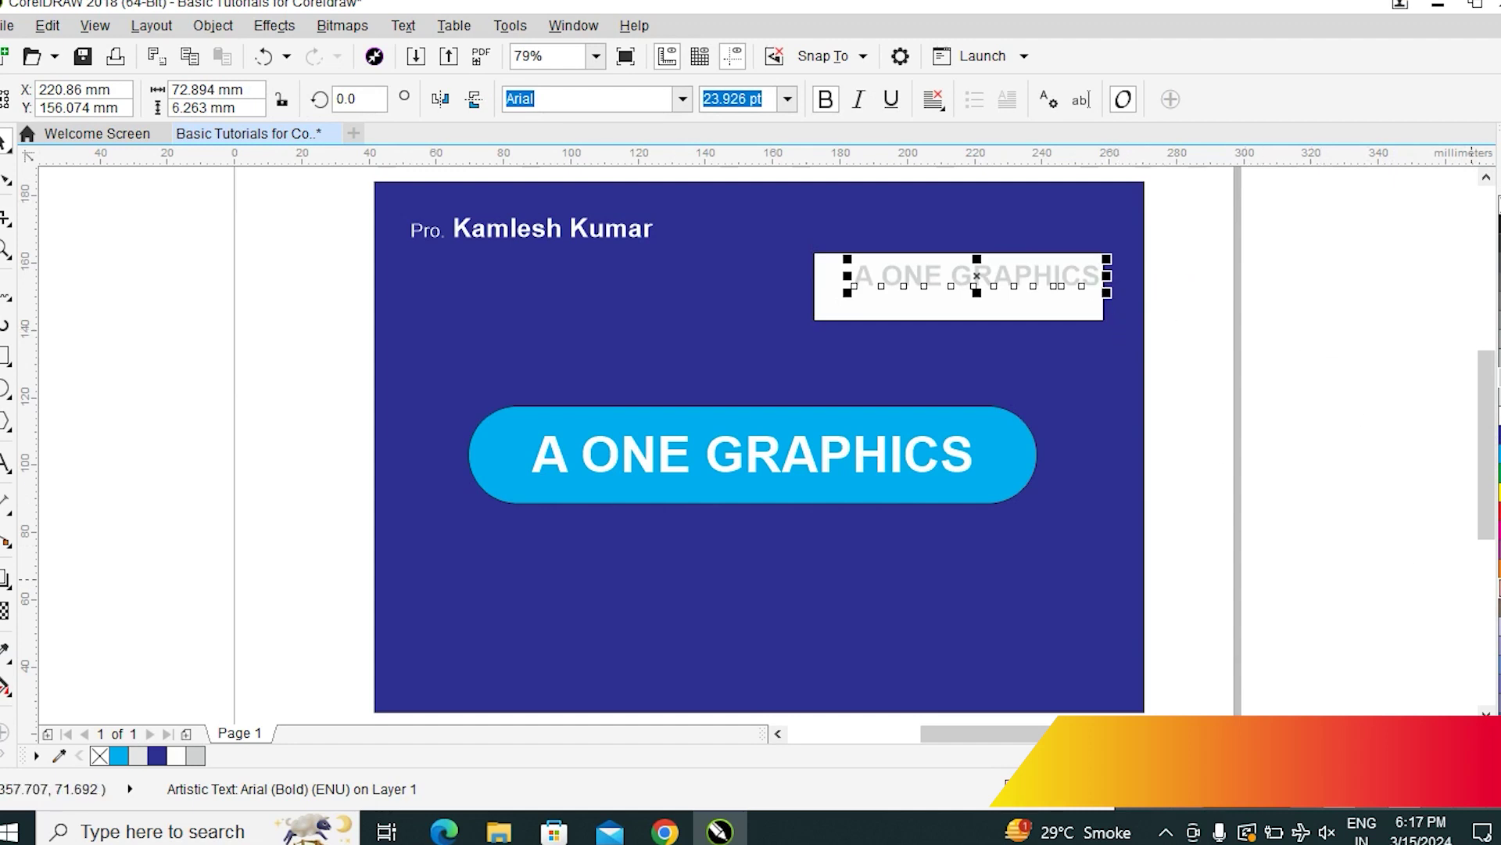
{"action": "key", "text": "ctrl+z"}
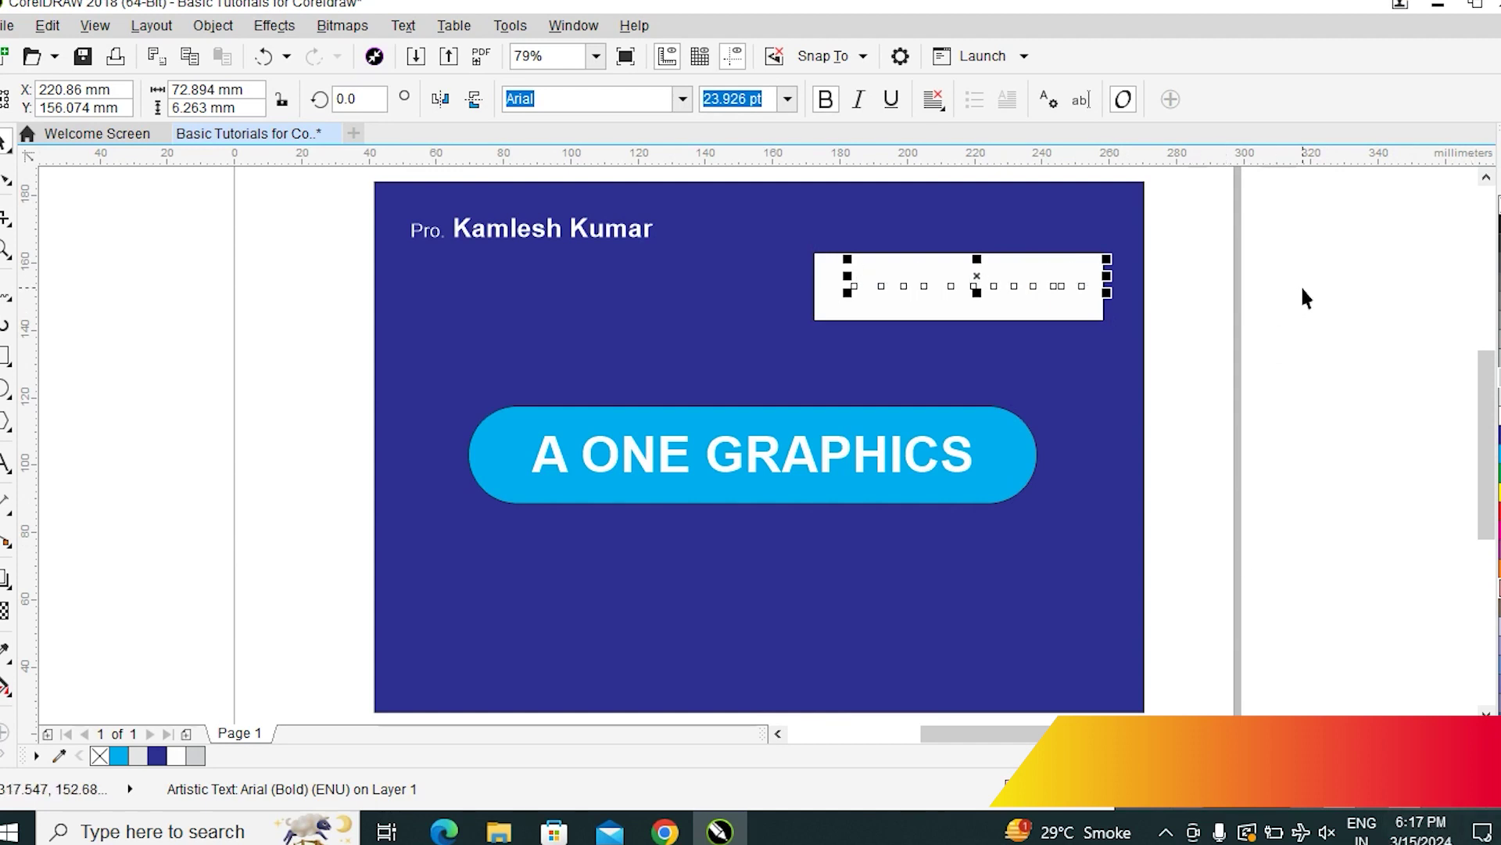
{"action": "left_click", "coordinate": [1306, 313]}
Marquee-select the A ONE GRAPHICS copy inside the white box
{"action": "left_click_drag", "start_coordinate": [1303, 212], "coordinate": [687, 319]}
{"action": "left_click", "coordinate": [936, 305], "text": "shift"}
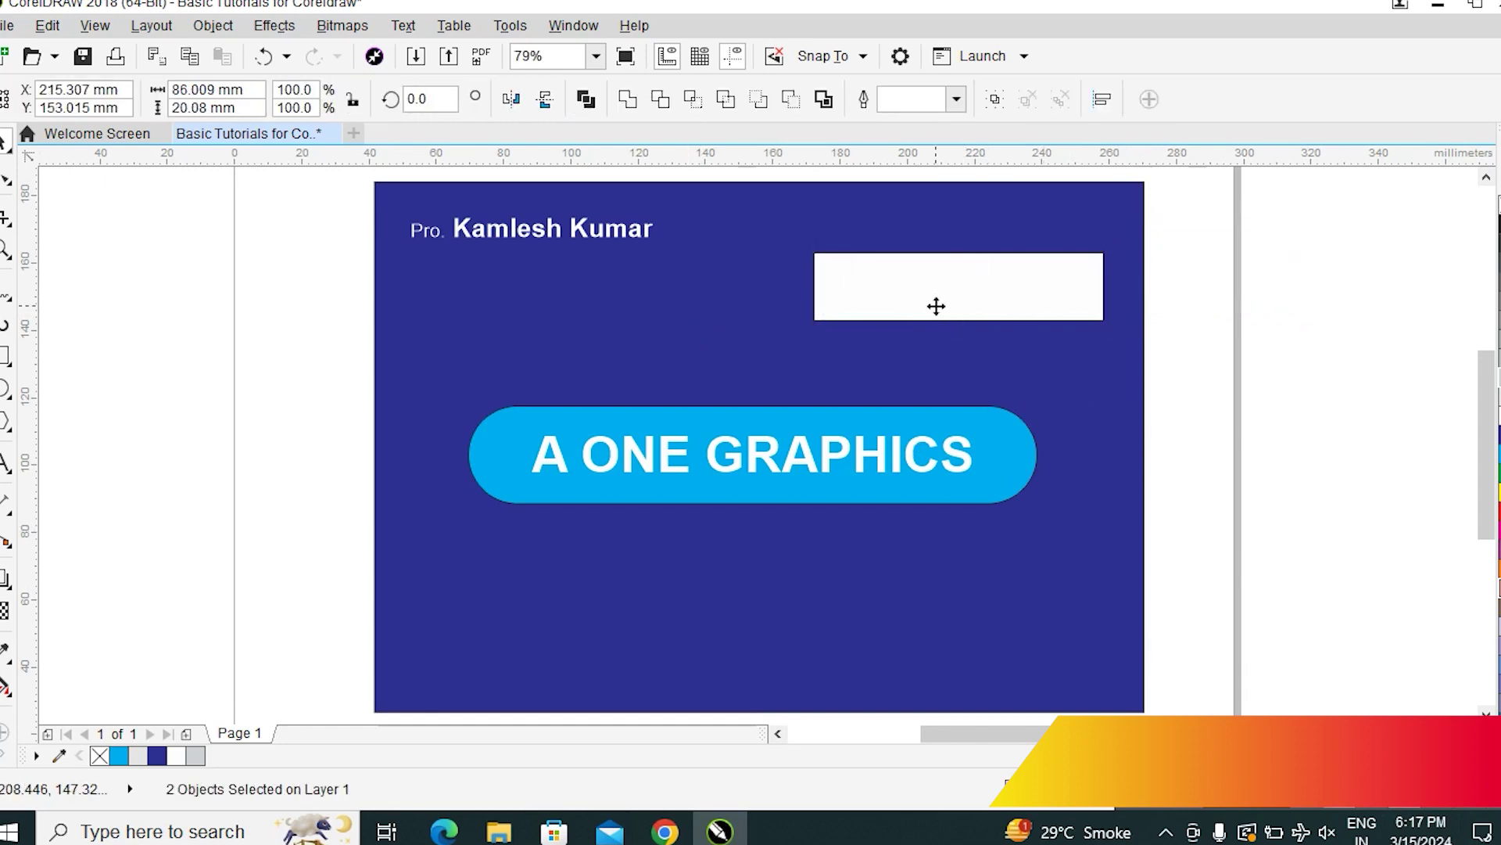
{"action": "left_click", "coordinate": [1304, 298]}
{"action": "left_click_drag", "start_coordinate": [1322, 209], "coordinate": [677, 321]}
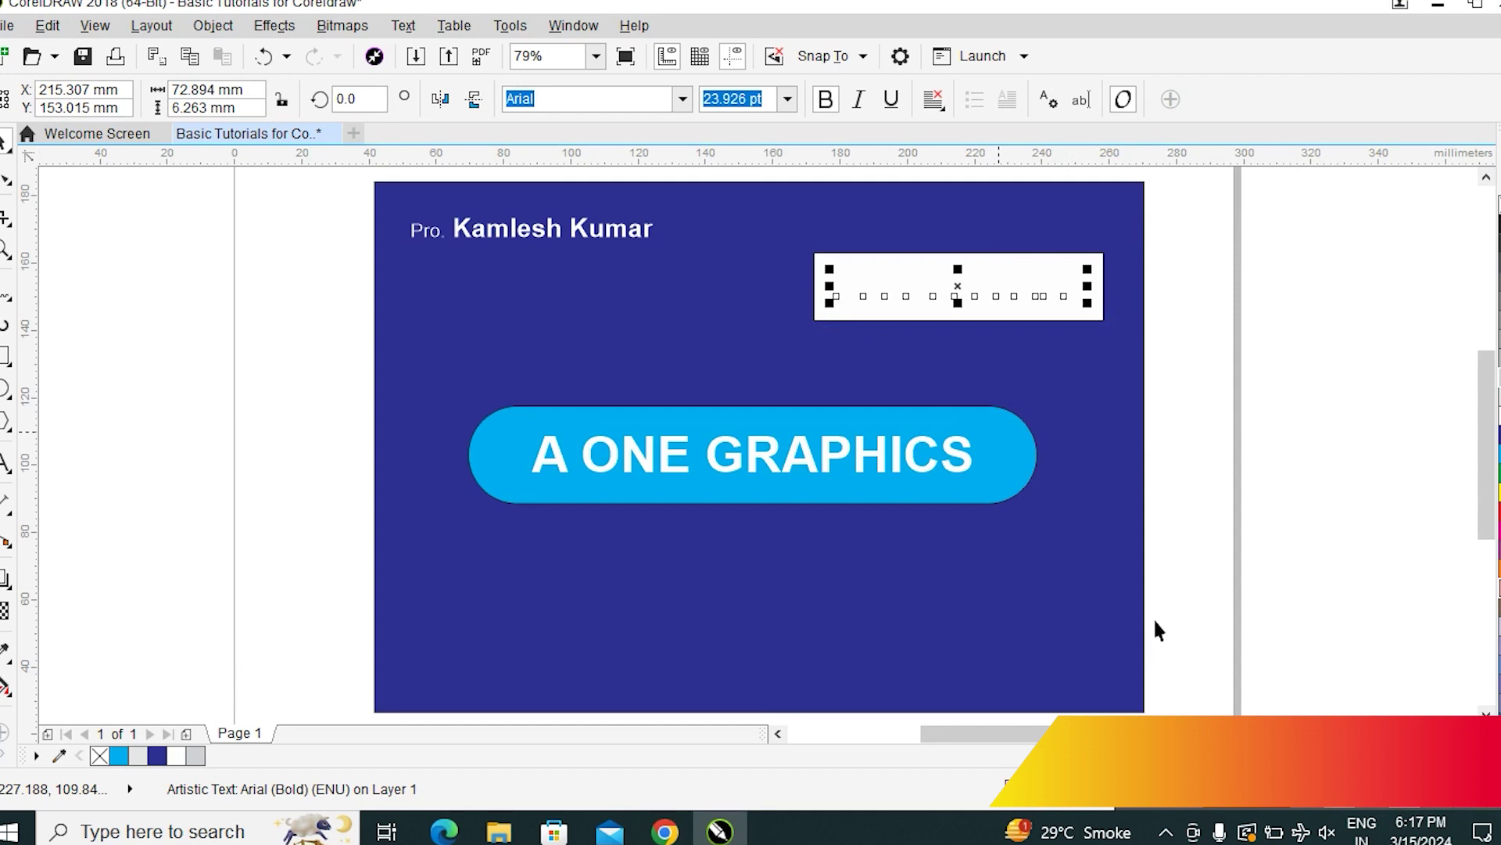
{"action": "left_click", "coordinate": [1327, 360]}
{"action": "left_click_drag", "start_coordinate": [1375, 192], "coordinate": [1165, 320]}
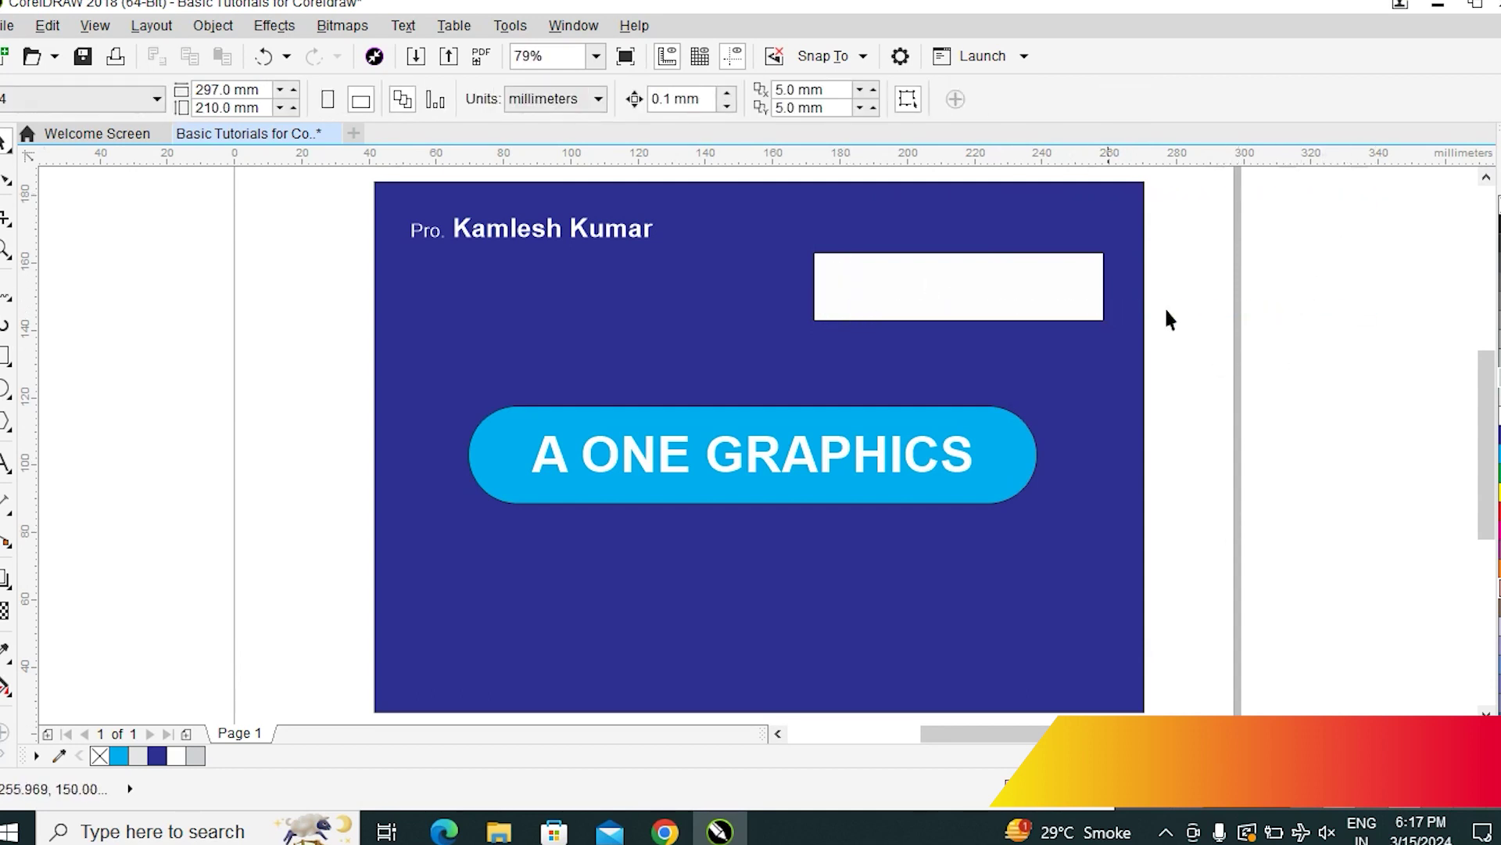
{"action": "left_click_drag", "start_coordinate": [1339, 190], "coordinate": [586, 329]}
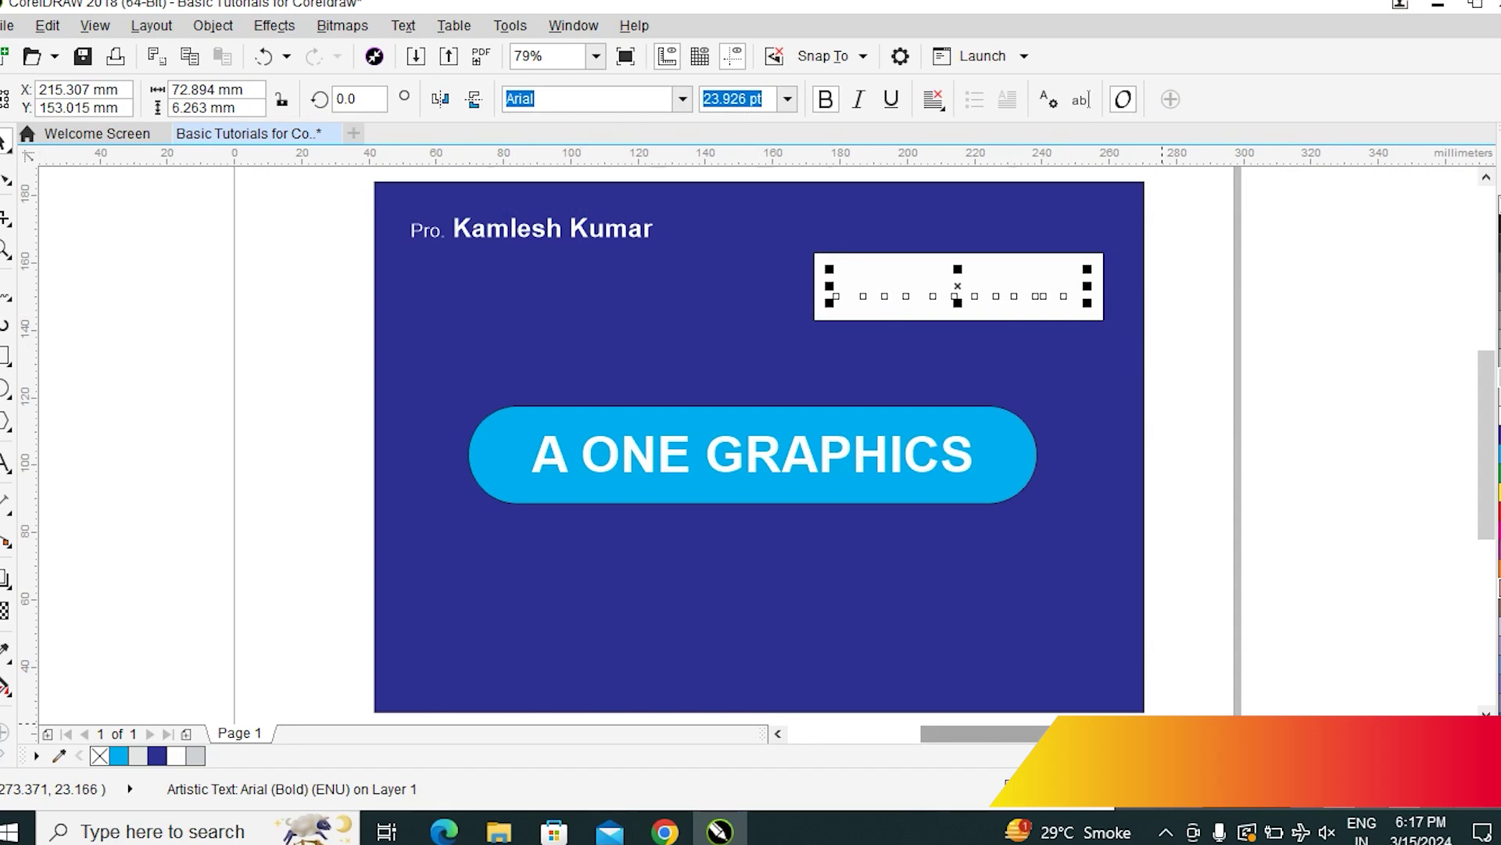
Bring the text copy in front of the white box so it shows in light grey
{"action": "left_click", "coordinate": [208, 26]}
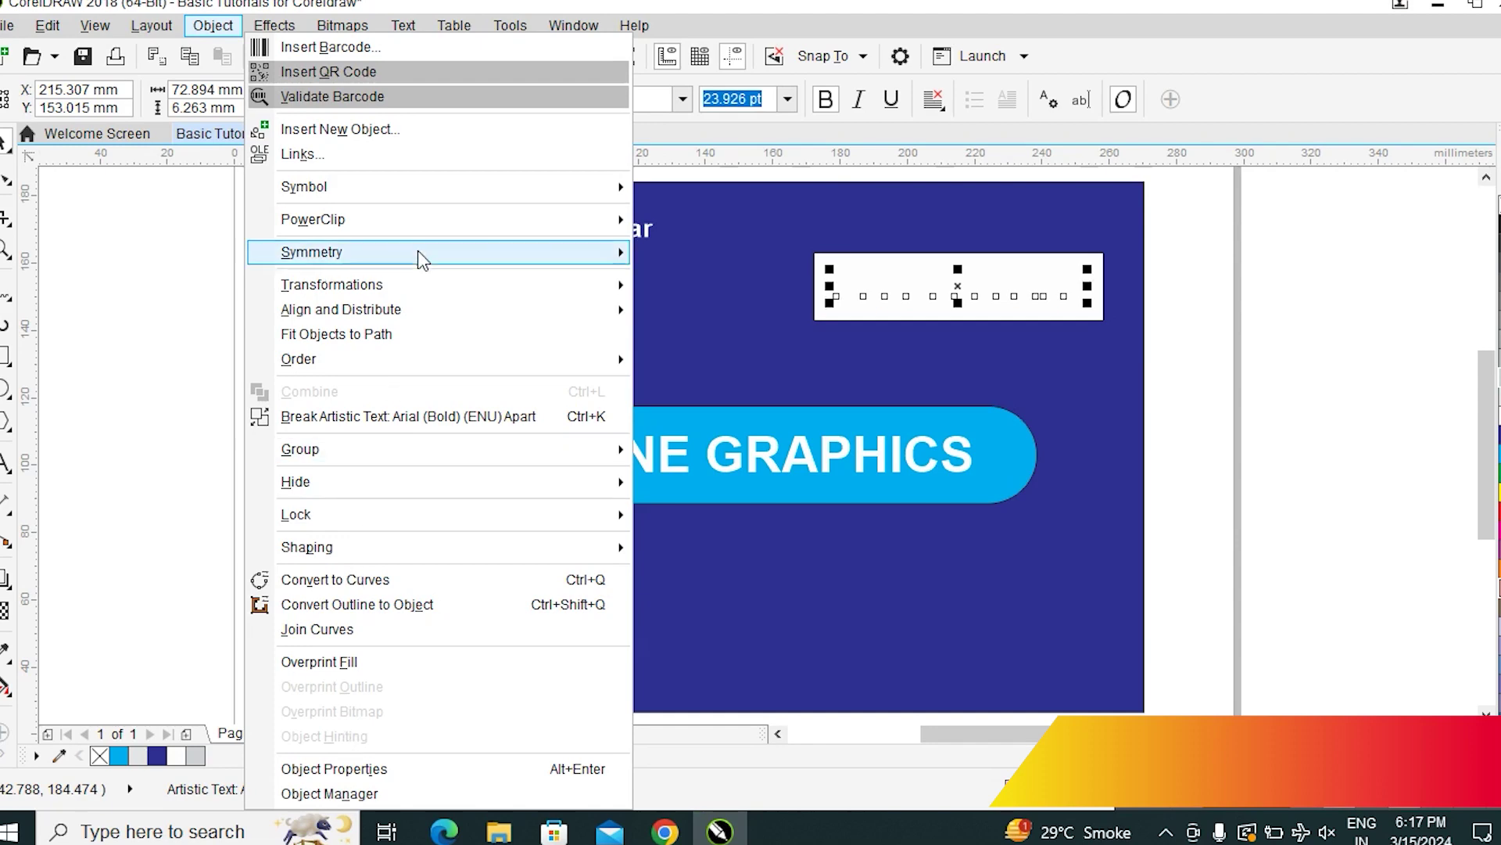
{"action": "mouse_move", "coordinate": [343, 365]}
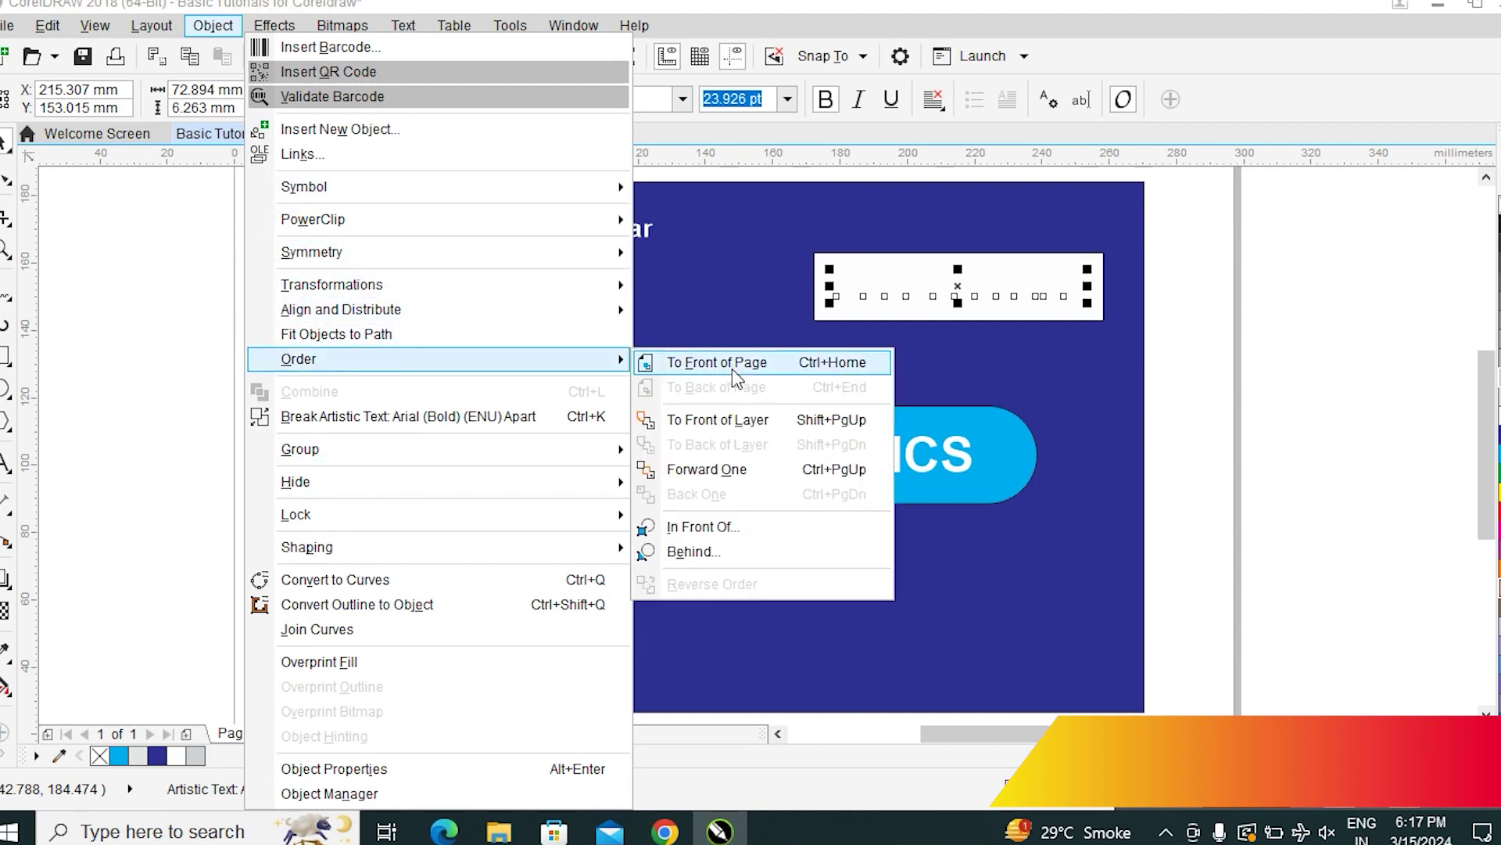
{"action": "left_click", "coordinate": [725, 366]}
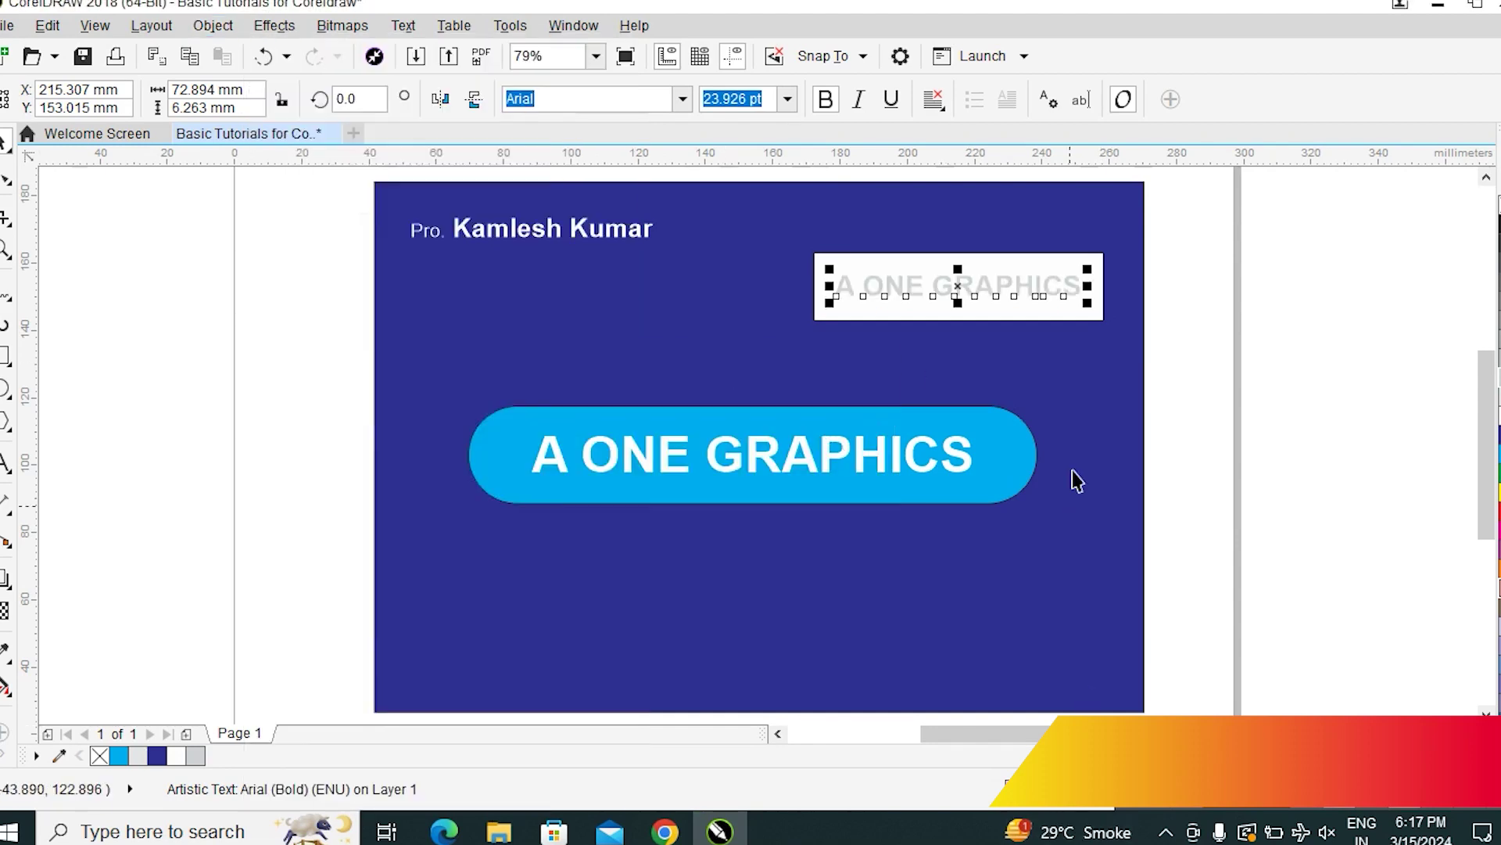
{"action": "left_click", "coordinate": [1302, 333]}
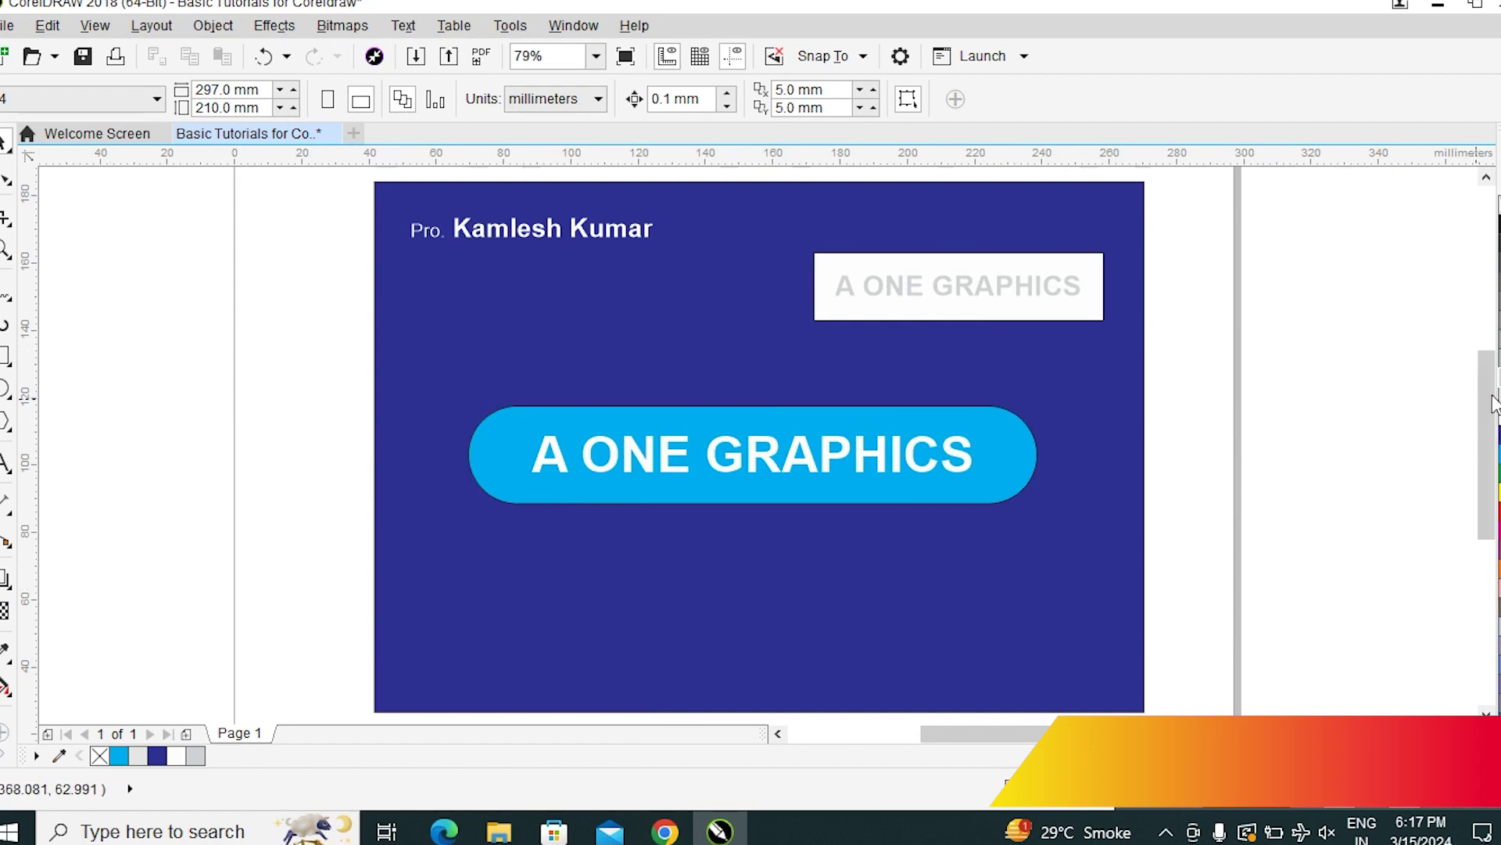
{"action": "scroll", "coordinate": [1470, 451], "scroll_direction": "down", "scroll_amount": 1}
{"action": "scroll", "coordinate": [1082, 419], "scroll_direction": "down", "scroll_amount": 3}
{"action": "scroll", "coordinate": [931, 376], "scroll_direction": "up", "scroll_amount": 3}
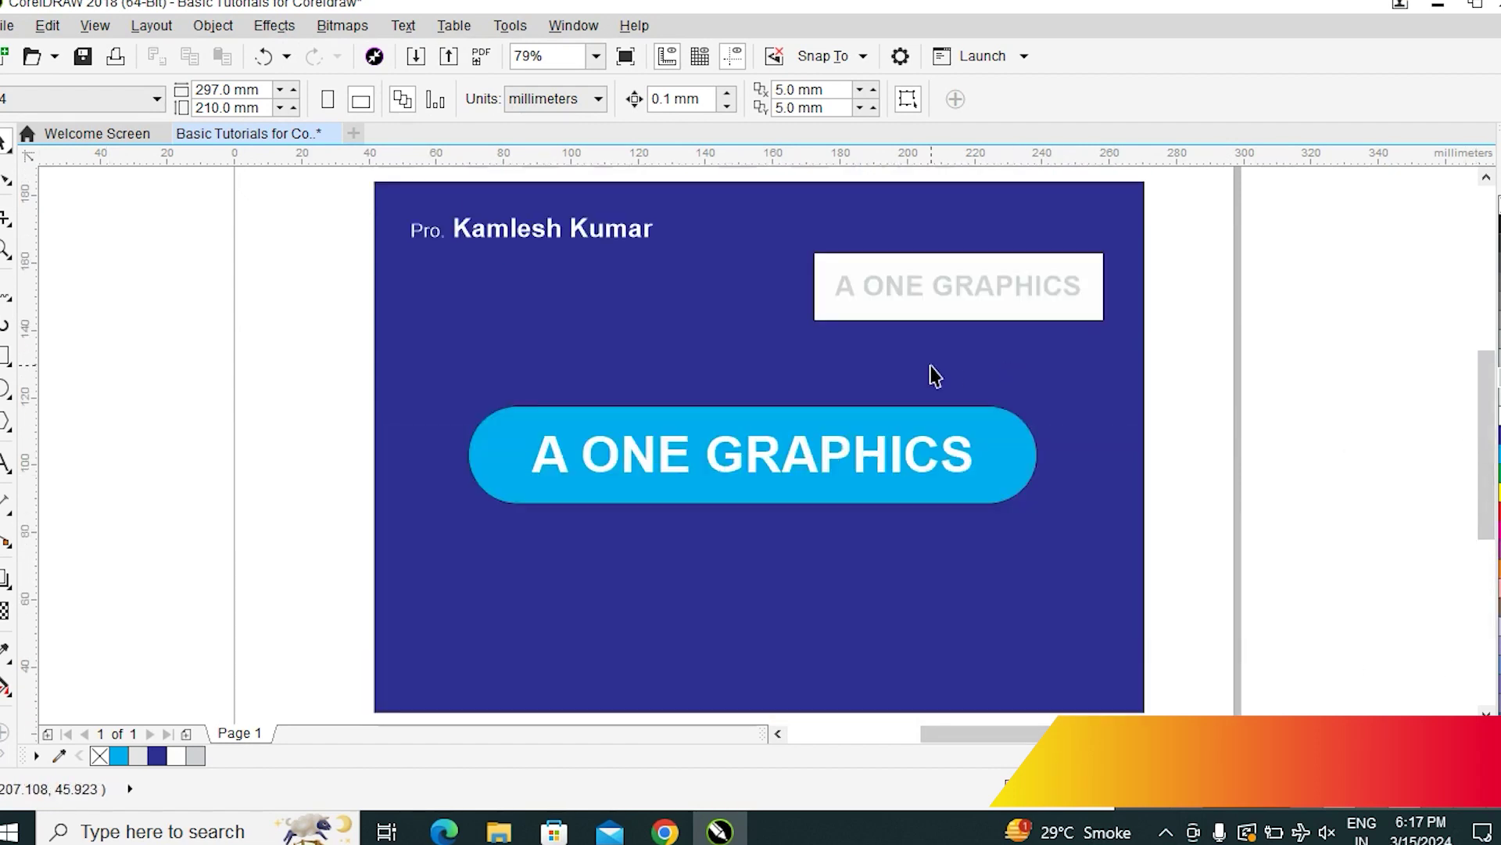
{"action": "scroll", "coordinate": [1454, 430], "scroll_direction": "up", "scroll_amount": 1}
Fill the card background yellow
{"action": "left_click", "coordinate": [1089, 572]}
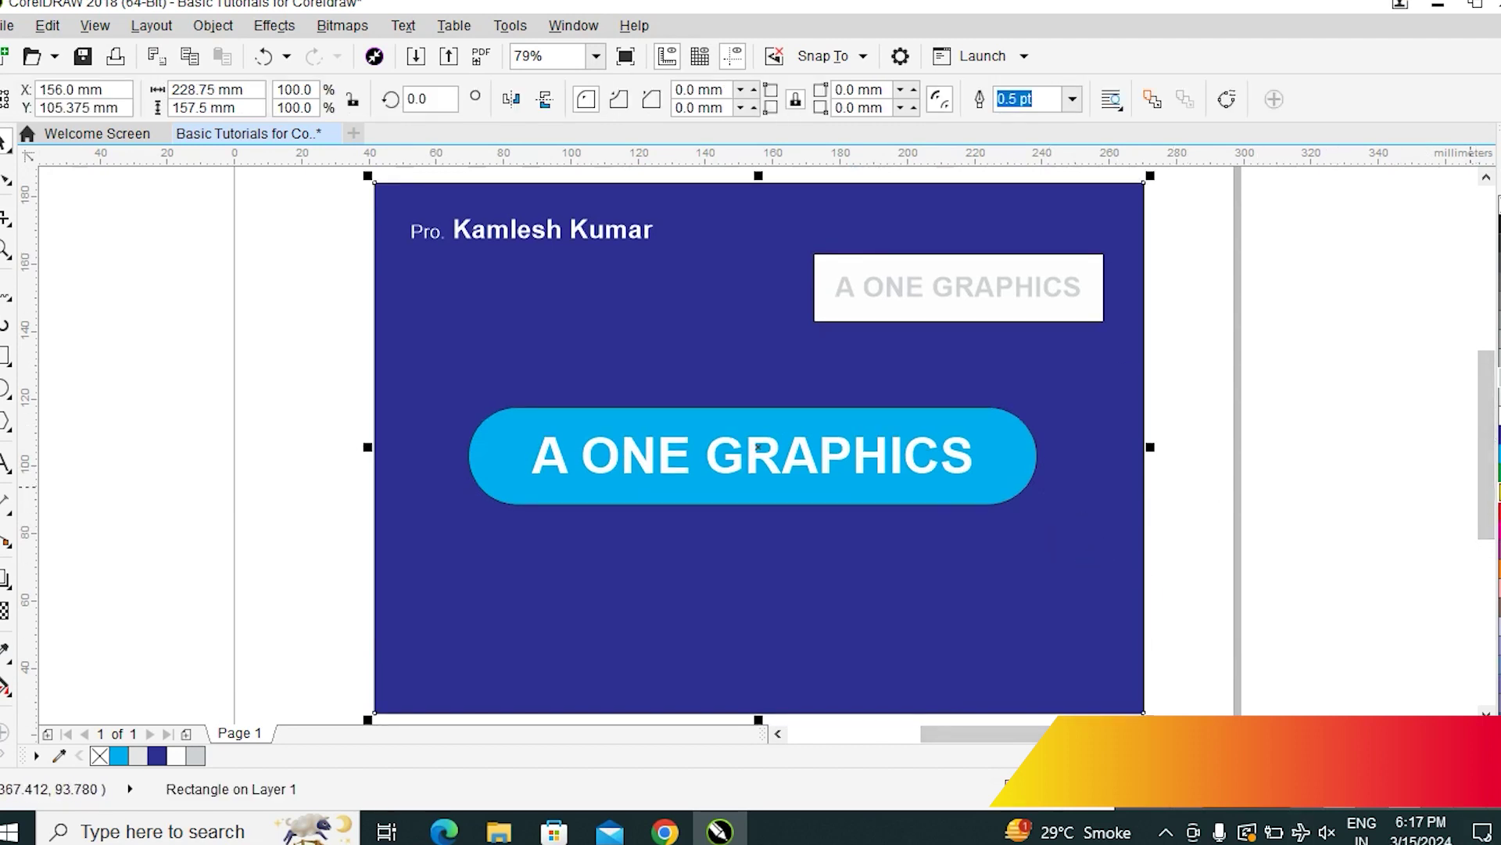
{"action": "left_click", "coordinate": [1496, 501]}
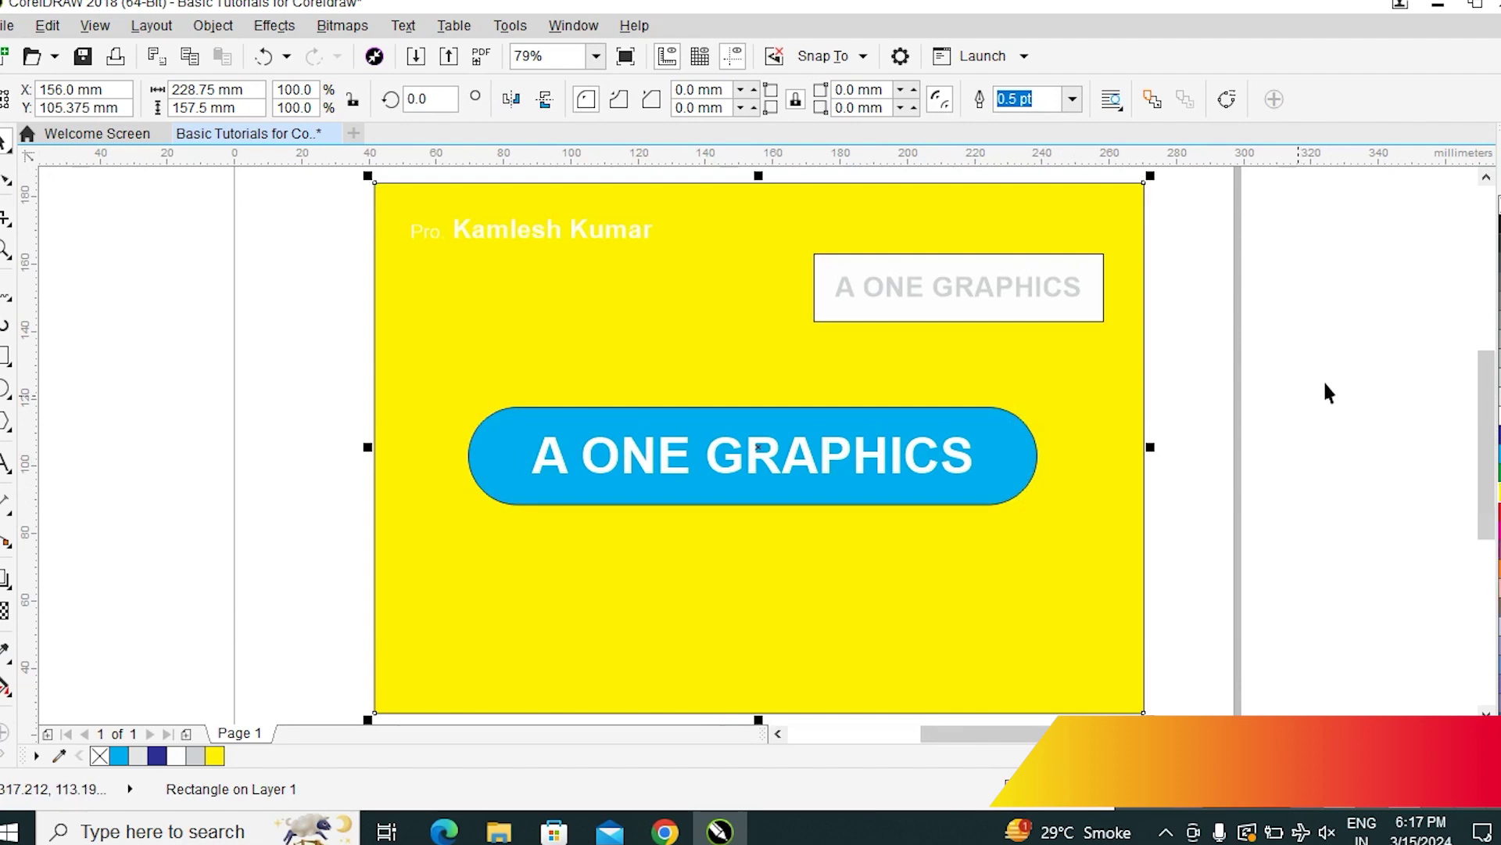
{"action": "key", "text": "Escape"}
Colour the name line red and zoom in on it
{"action": "left_click", "coordinate": [547, 236]}
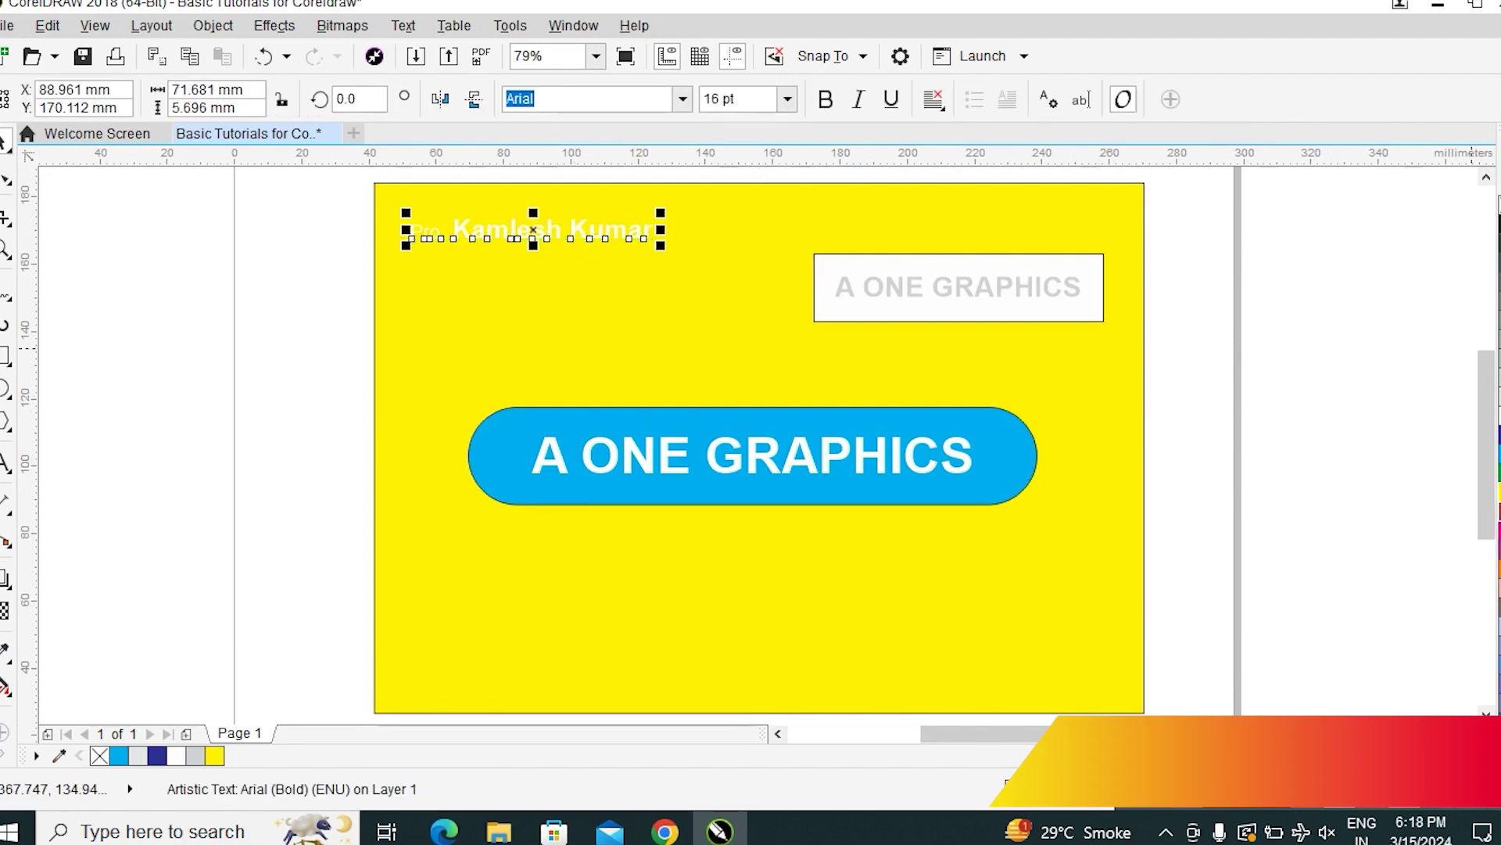
{"action": "left_click", "coordinate": [1496, 531]}
{"action": "left_click", "coordinate": [1357, 425]}
{"action": "key", "text": "z"}
{"action": "left_click_drag", "start_coordinate": [331, 199], "coordinate": [750, 313]}
{"action": "left_click", "coordinate": [829, 374]}
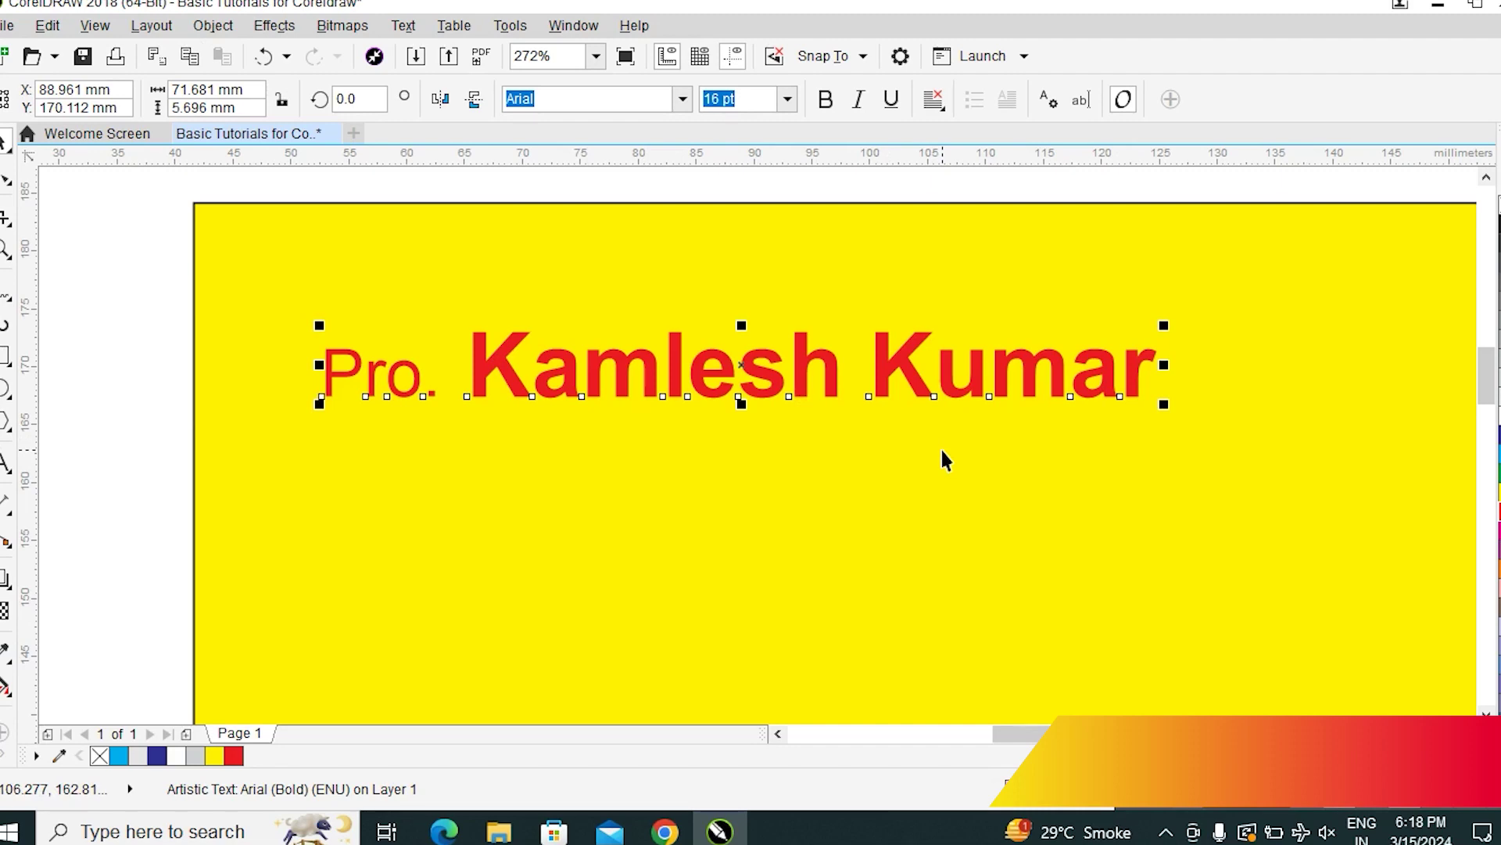
Give the background a sampled near-white pink outline, then open Outline Pen for the name text
{"action": "key", "text": "ctrl+F12"}
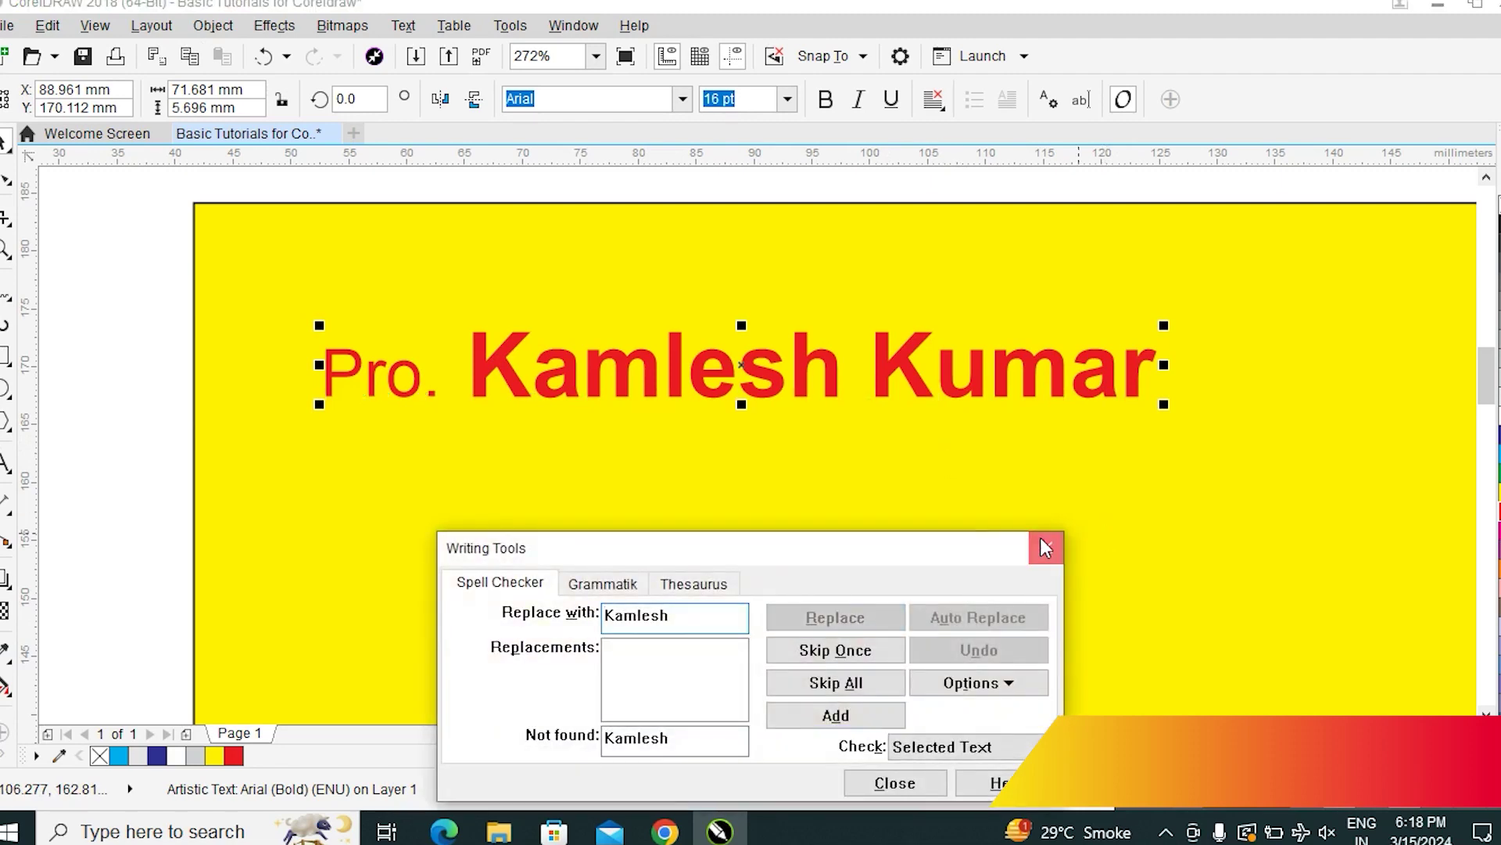
{"action": "left_click", "coordinate": [1046, 548]}
{"action": "left_click", "coordinate": [1161, 577]}
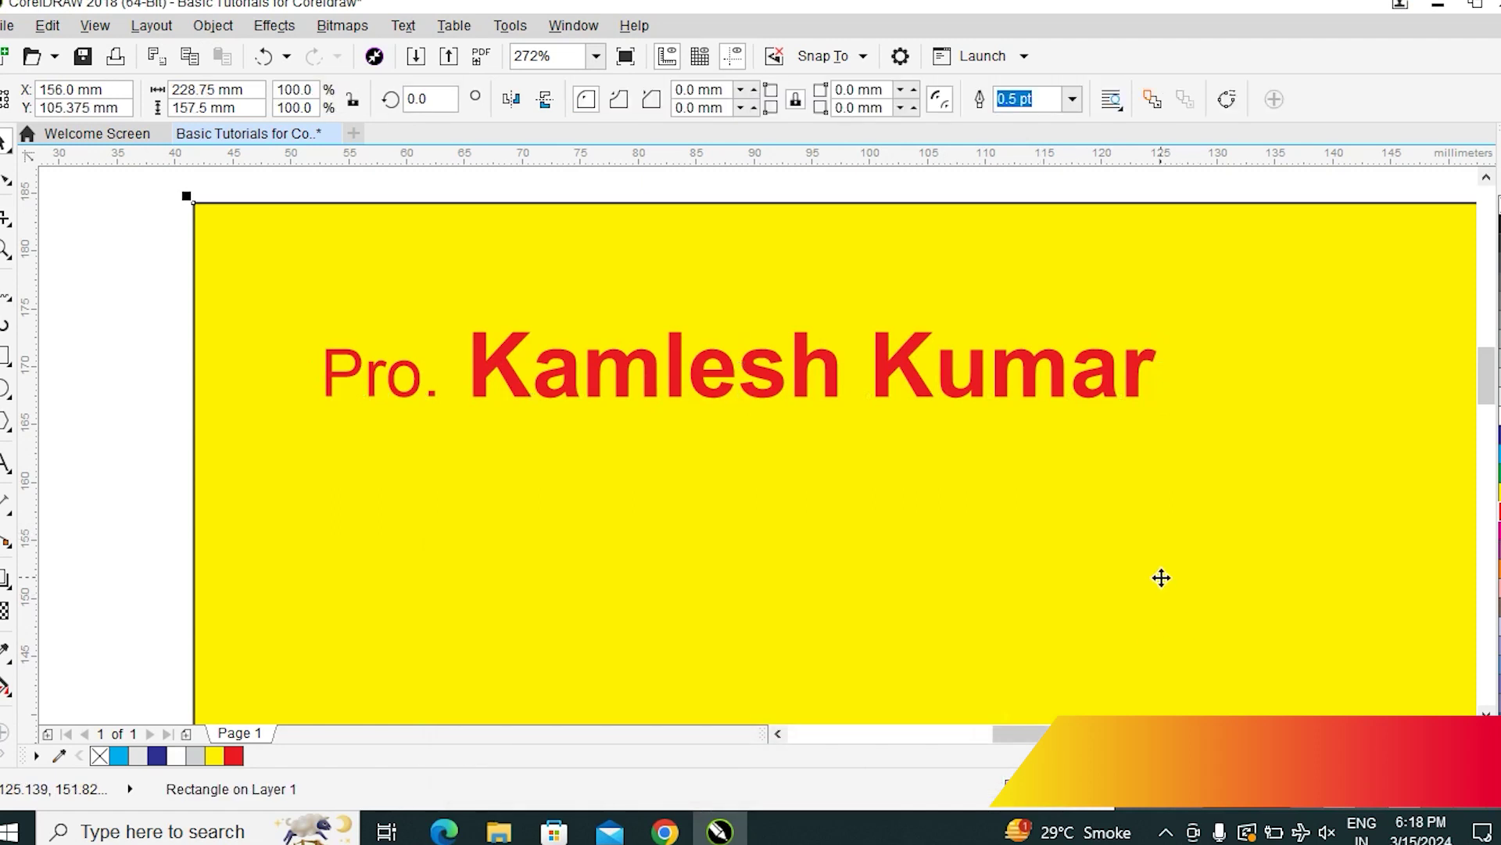
{"action": "key", "text": "shift+F12"}
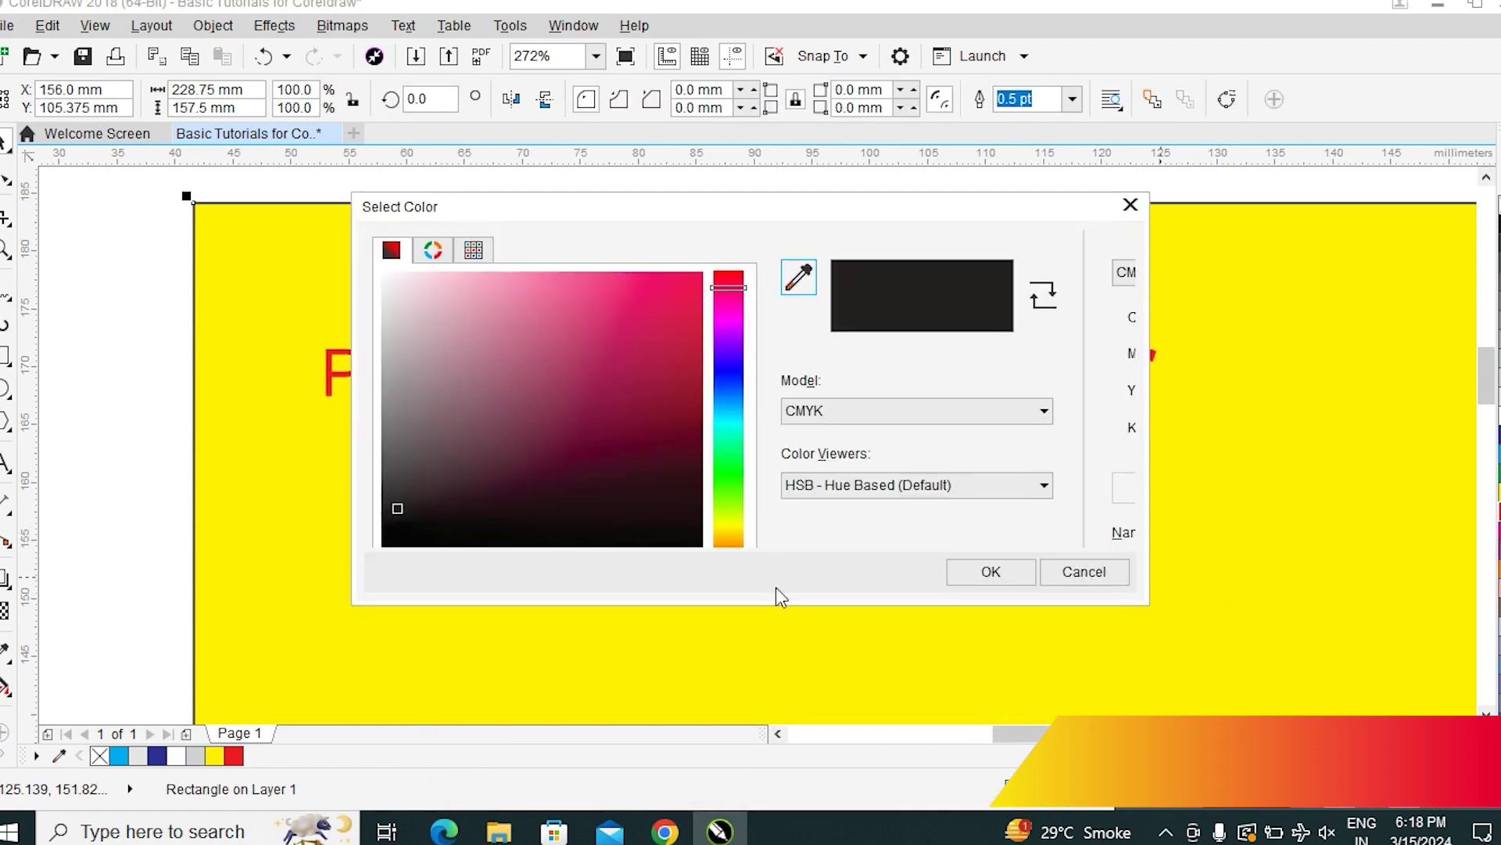
{"action": "left_click", "coordinate": [802, 276]}
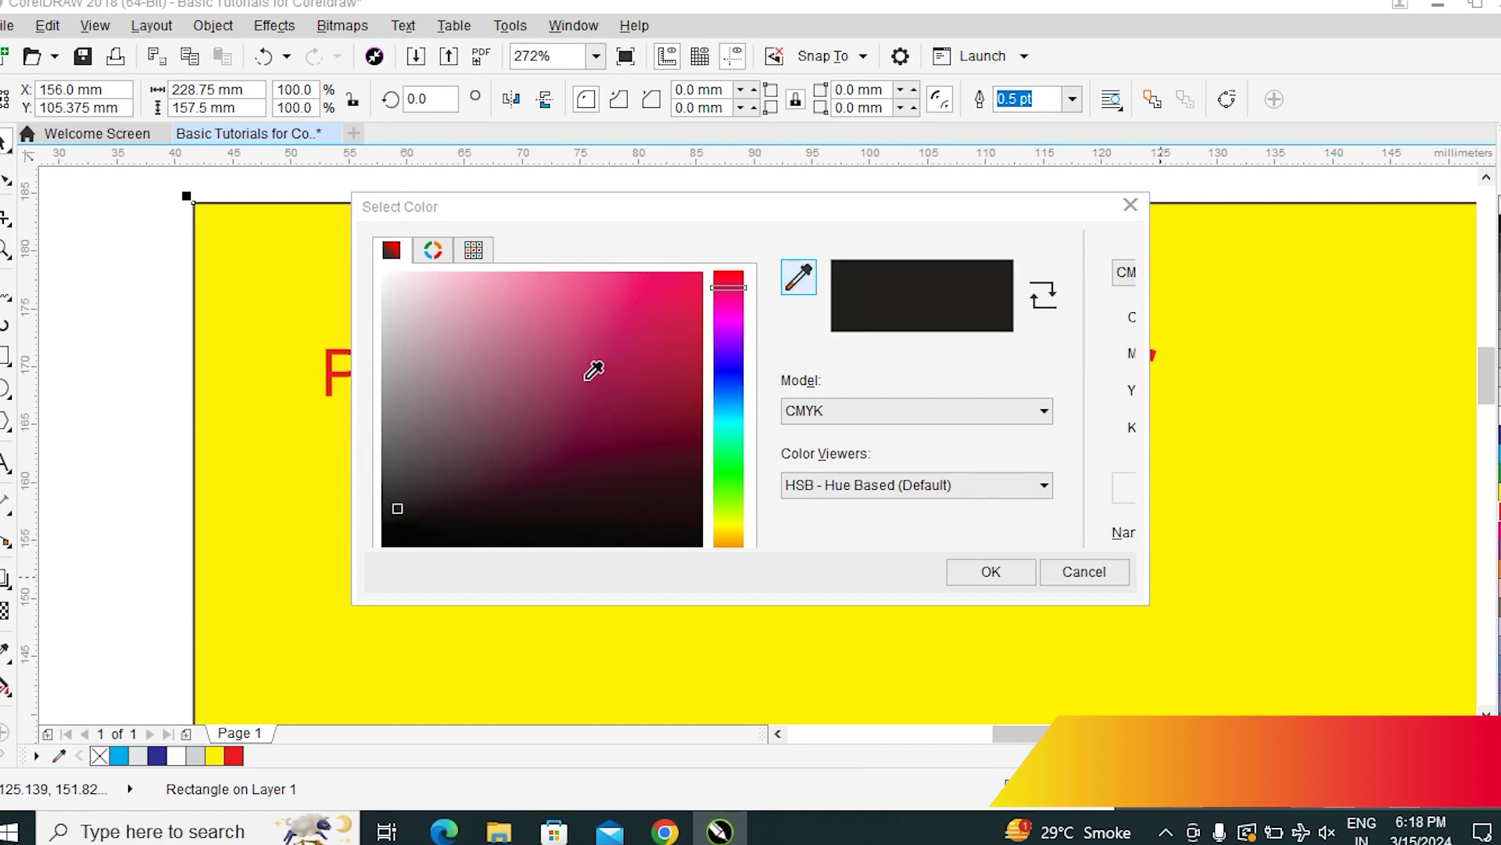
{"action": "left_click", "coordinate": [391, 279]}
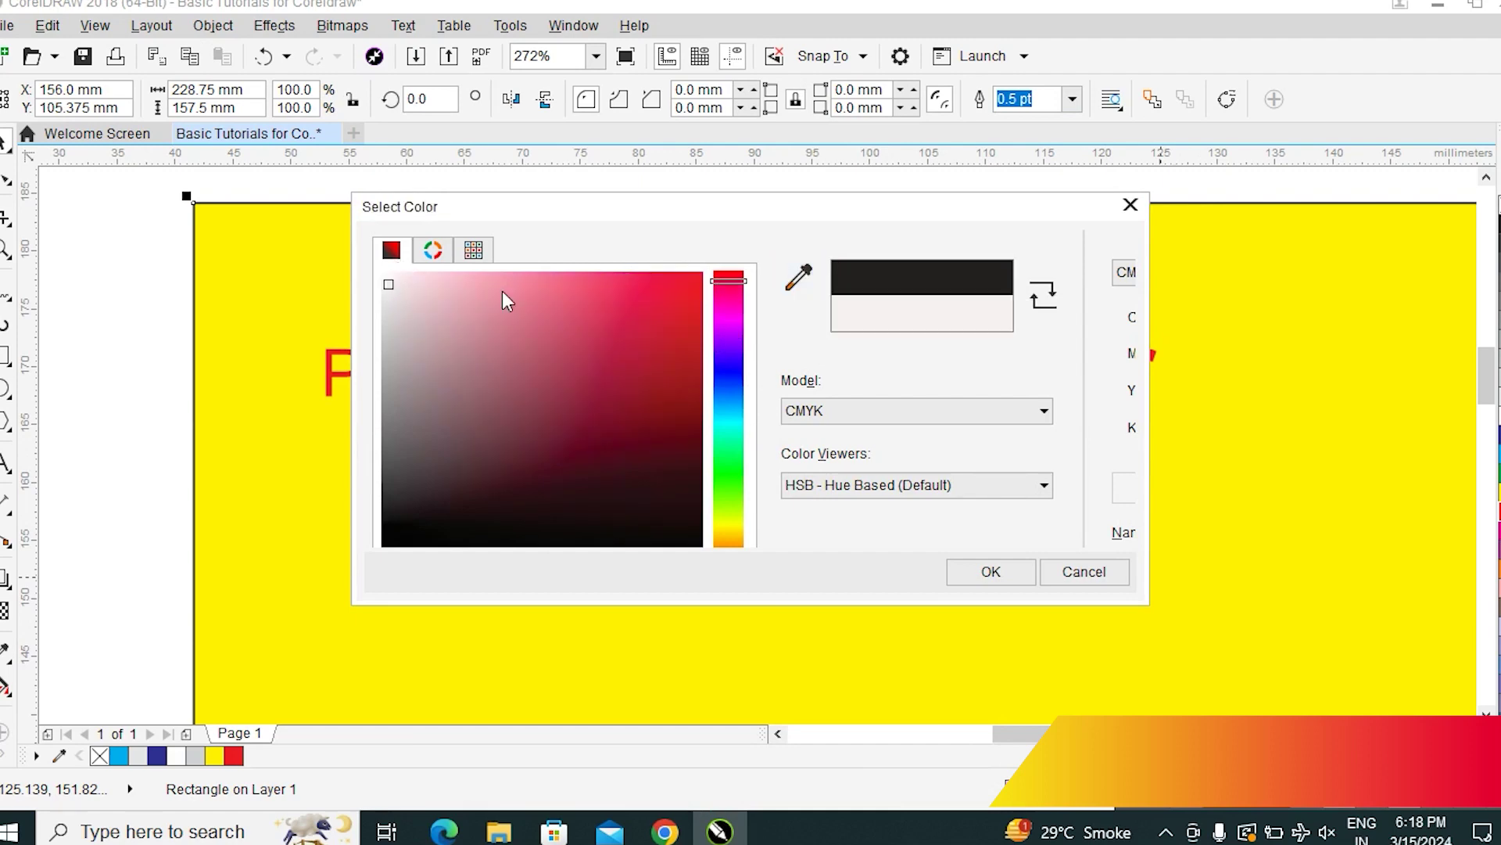
{"action": "left_click", "coordinate": [998, 576]}
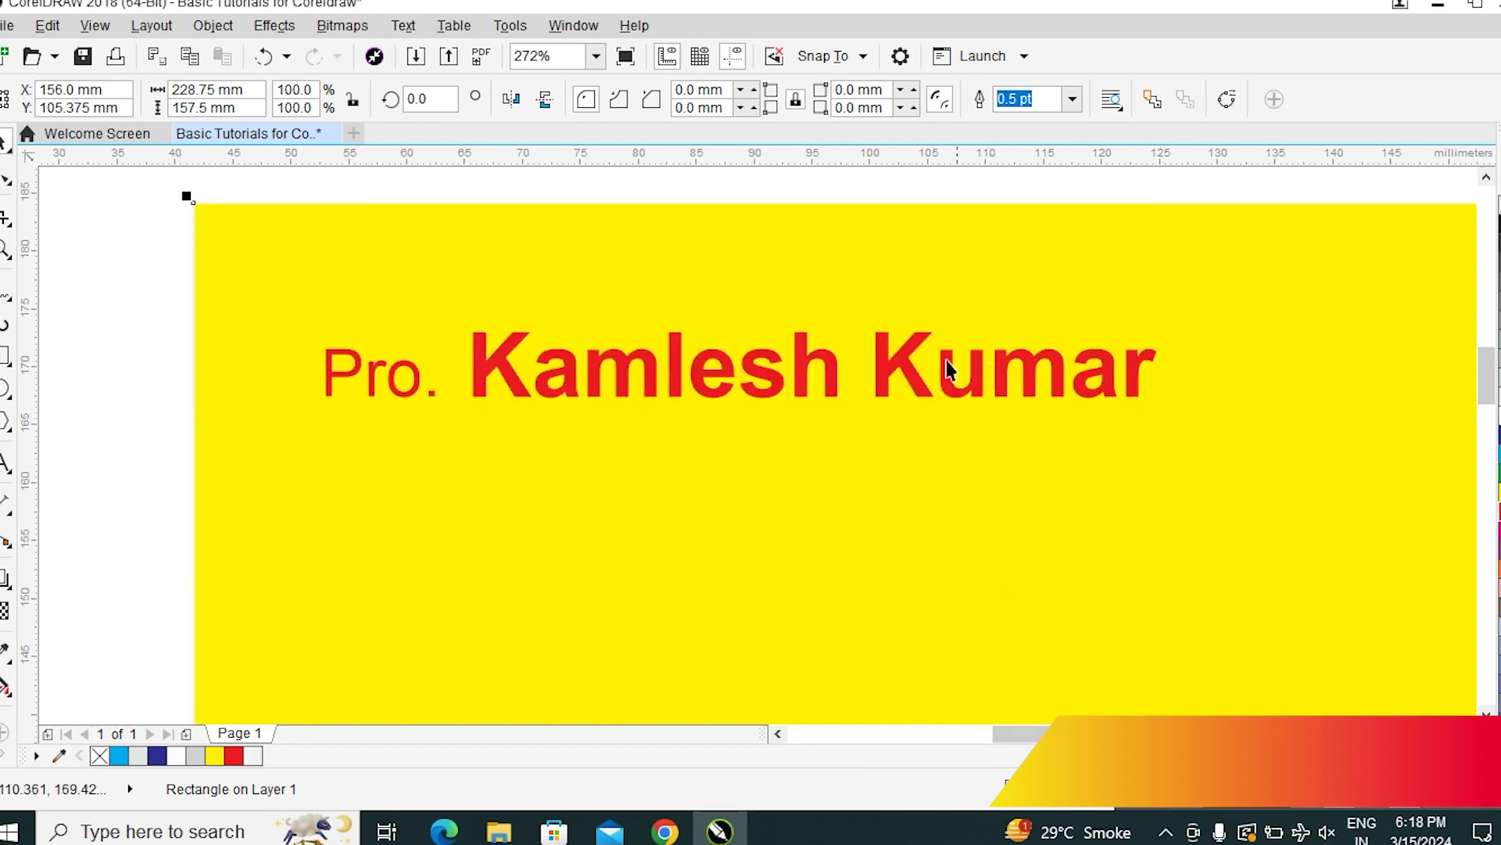
{"action": "left_click", "coordinate": [950, 391]}
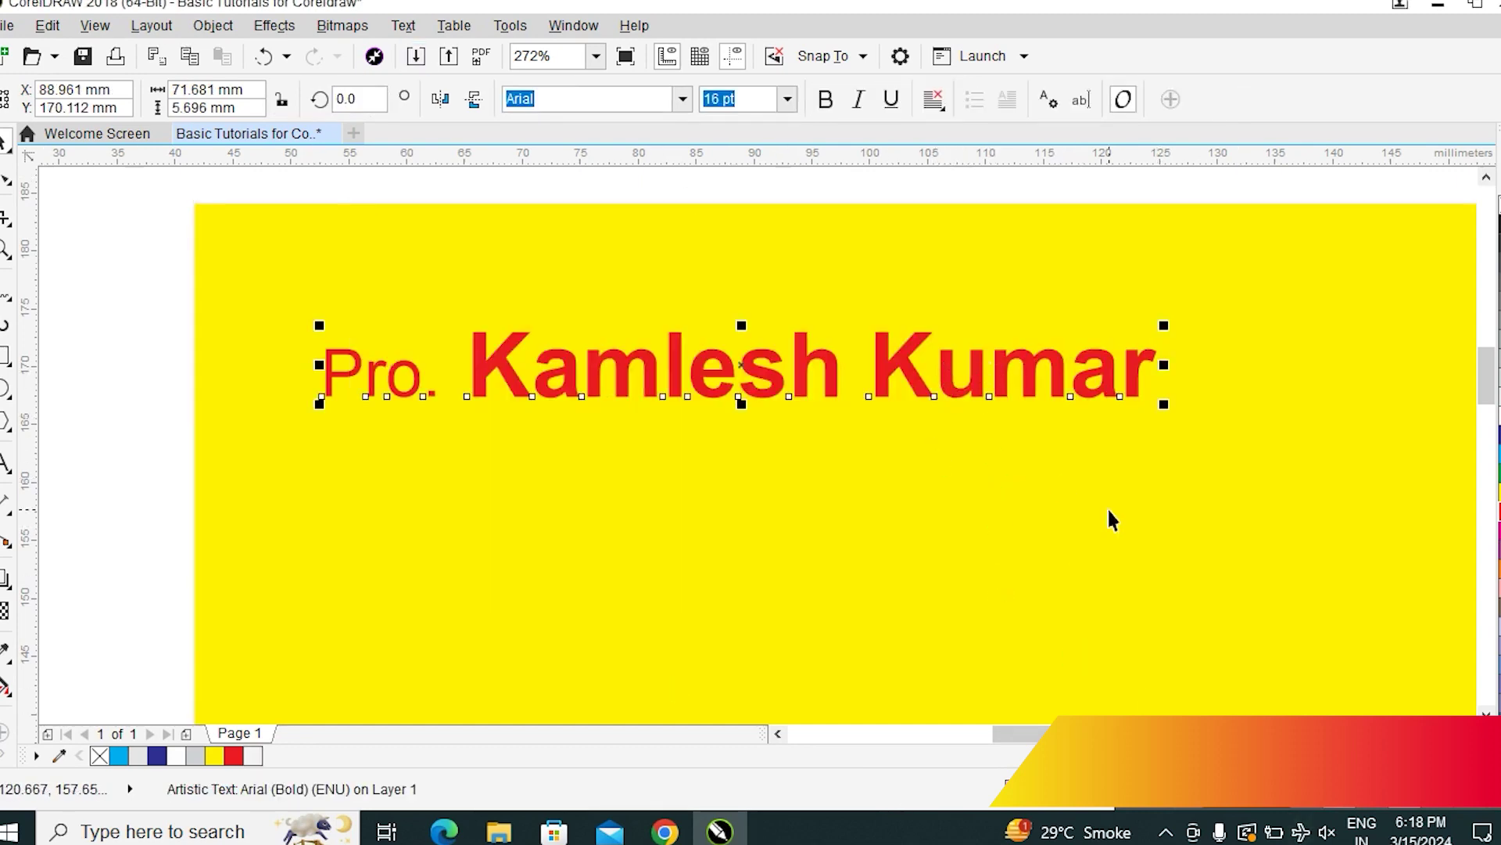
{"action": "key", "text": "F12"}
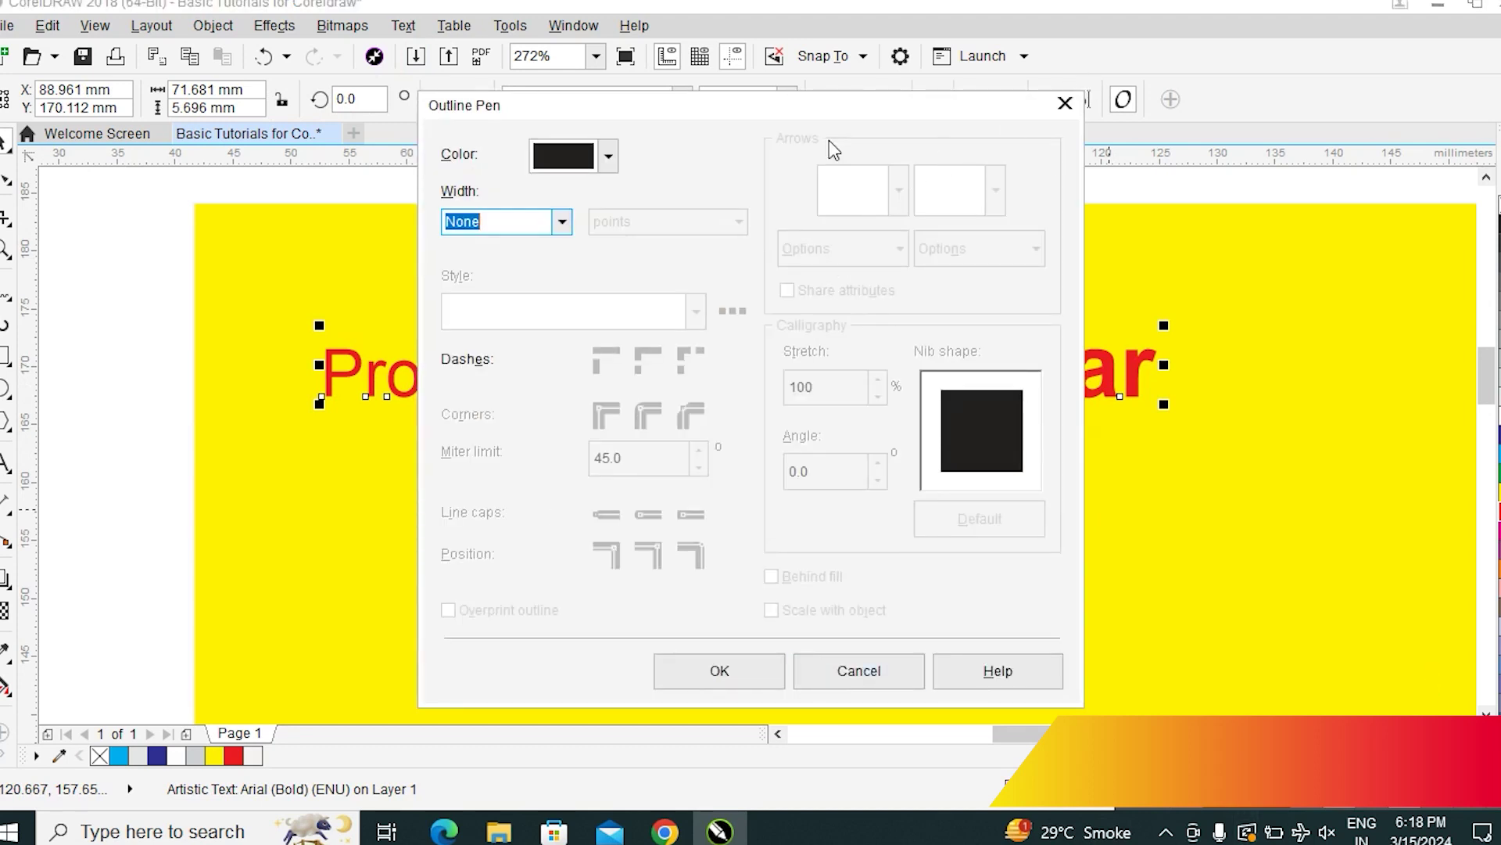
Dismiss the outline settings, reselect the red name text and reopen Outline Pen
{"action": "left_click_drag", "start_coordinate": [772, 122], "coordinate": [984, 52]}
{"action": "left_click", "coordinate": [1282, 43]}
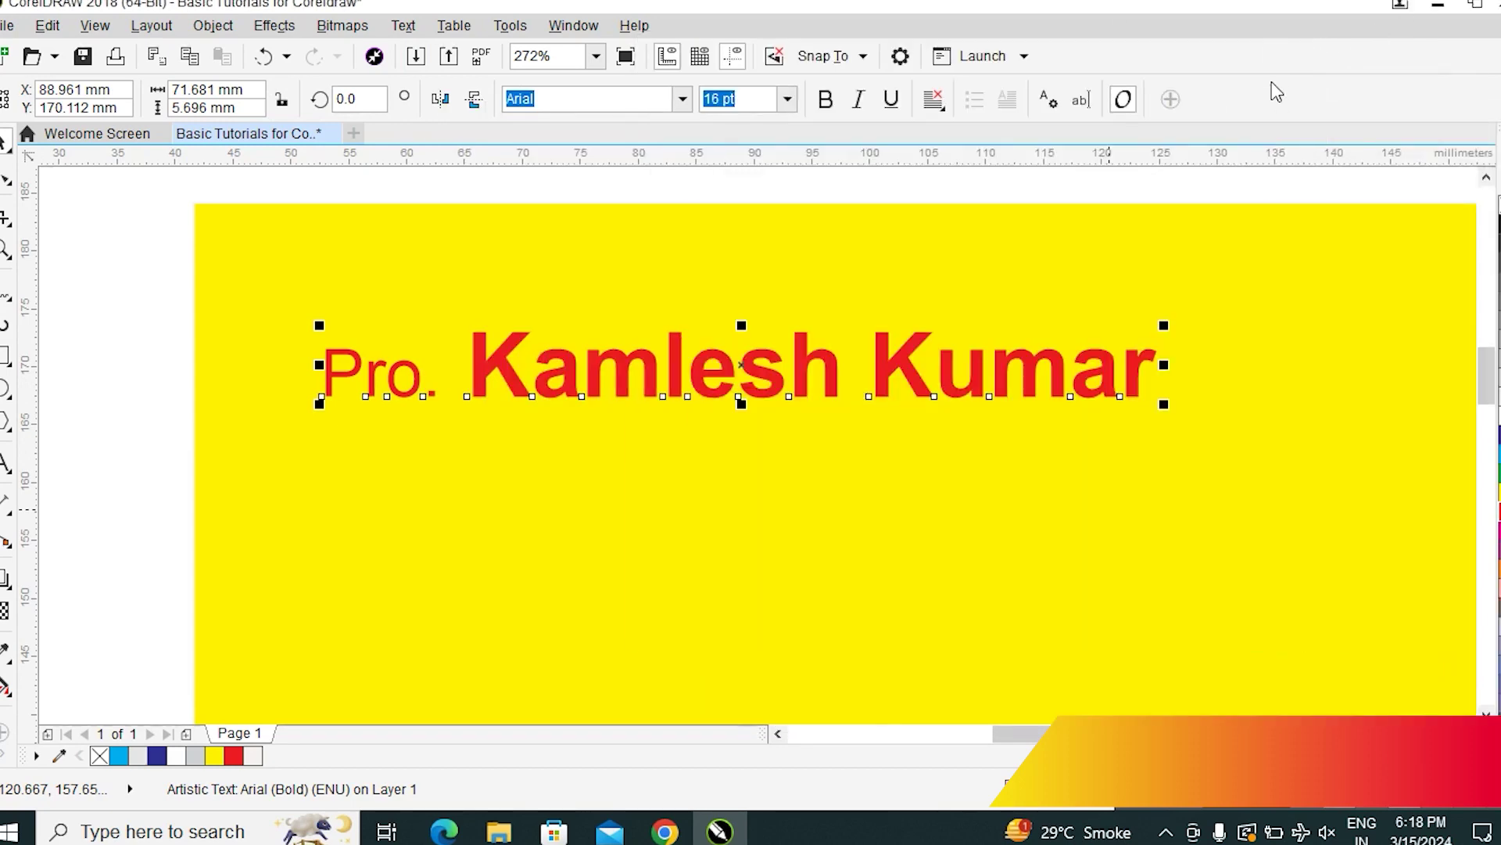
{"action": "left_click", "coordinate": [133, 409]}
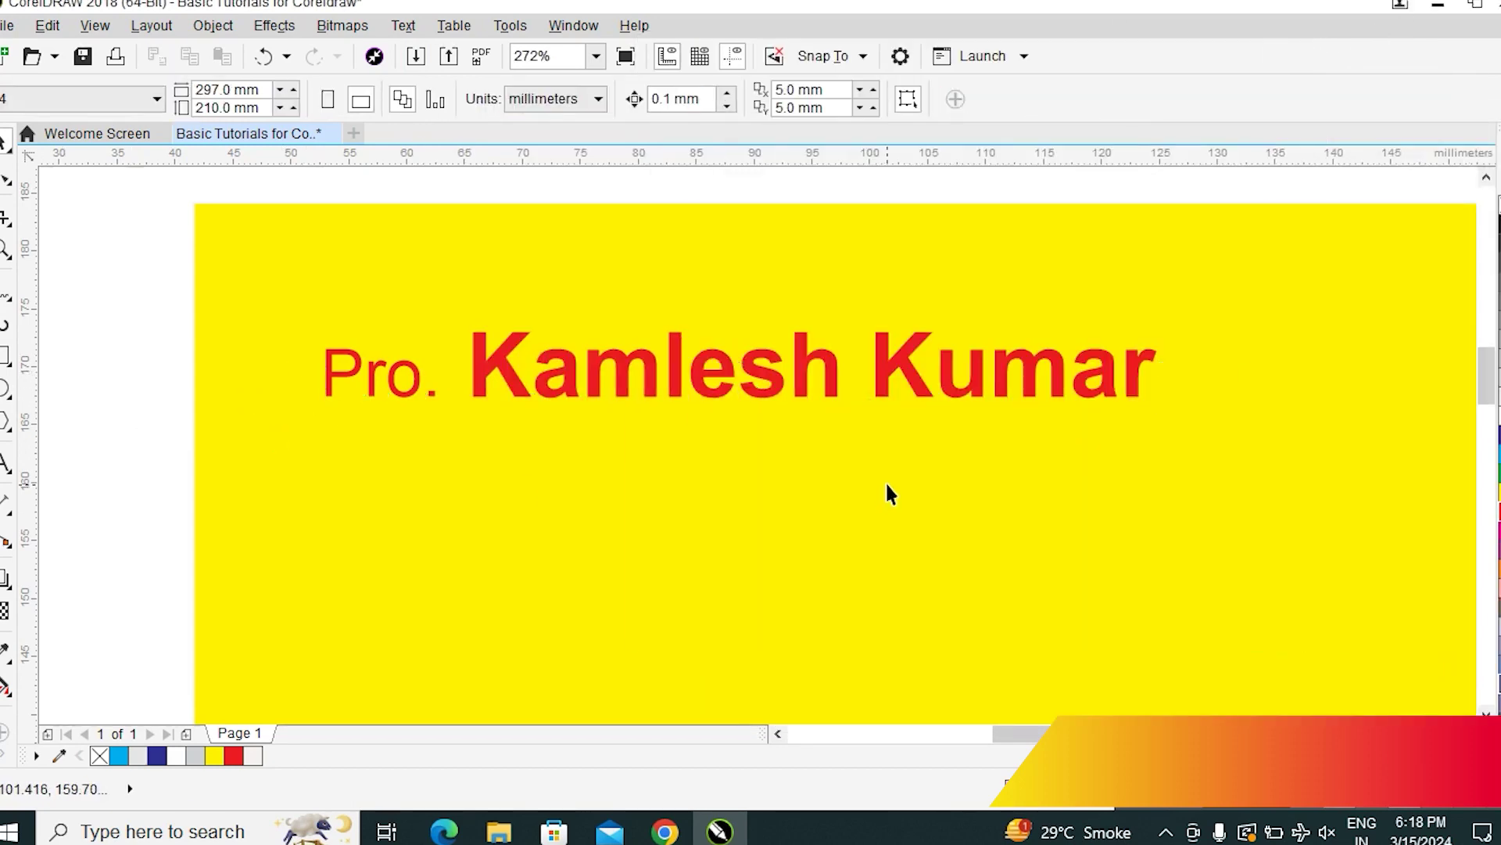
{"action": "left_click", "coordinate": [799, 384]}
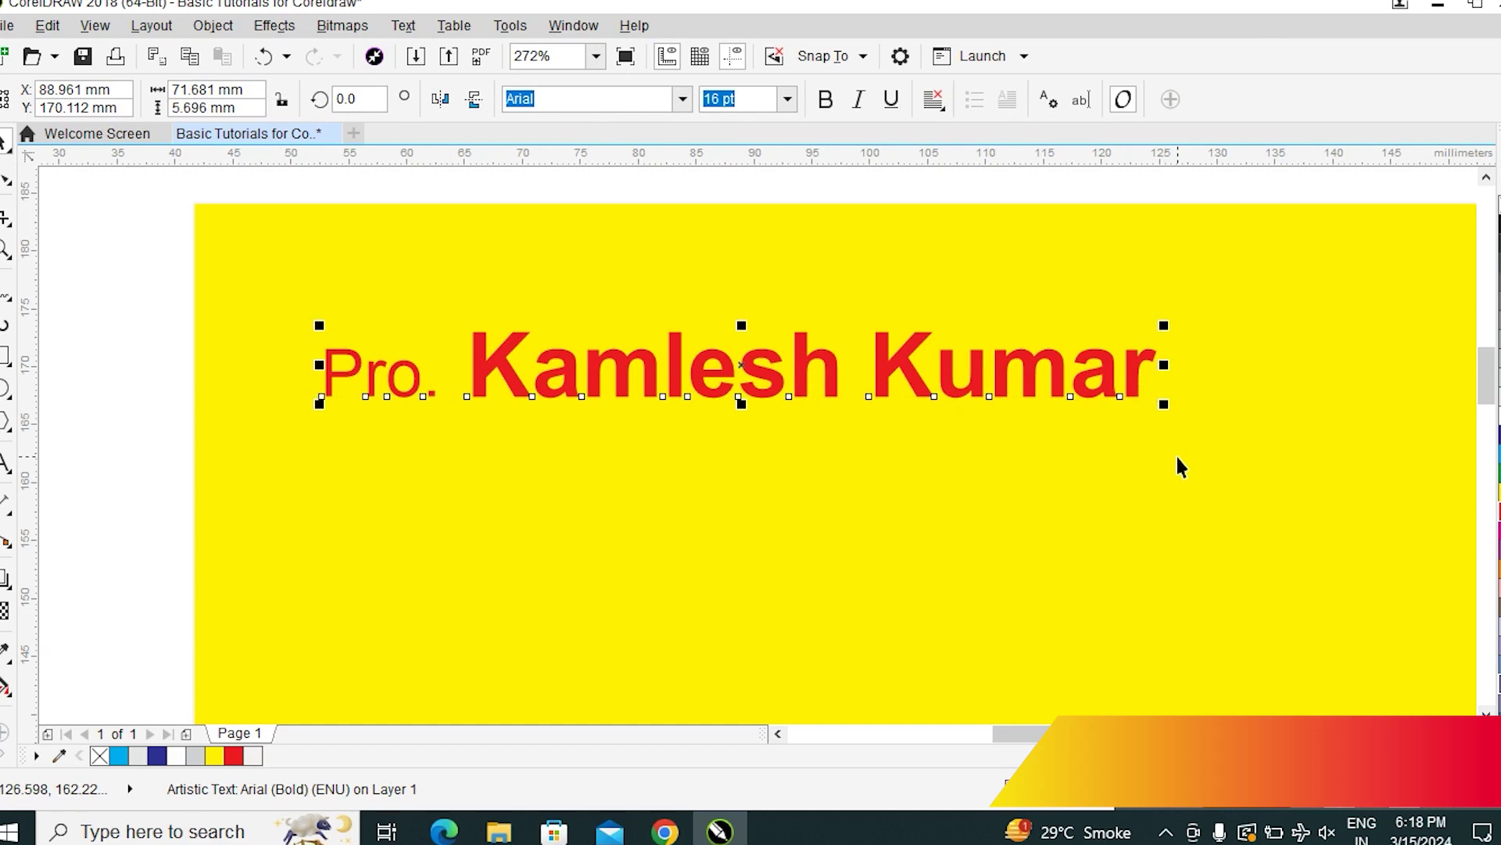
{"action": "key", "text": "F12"}
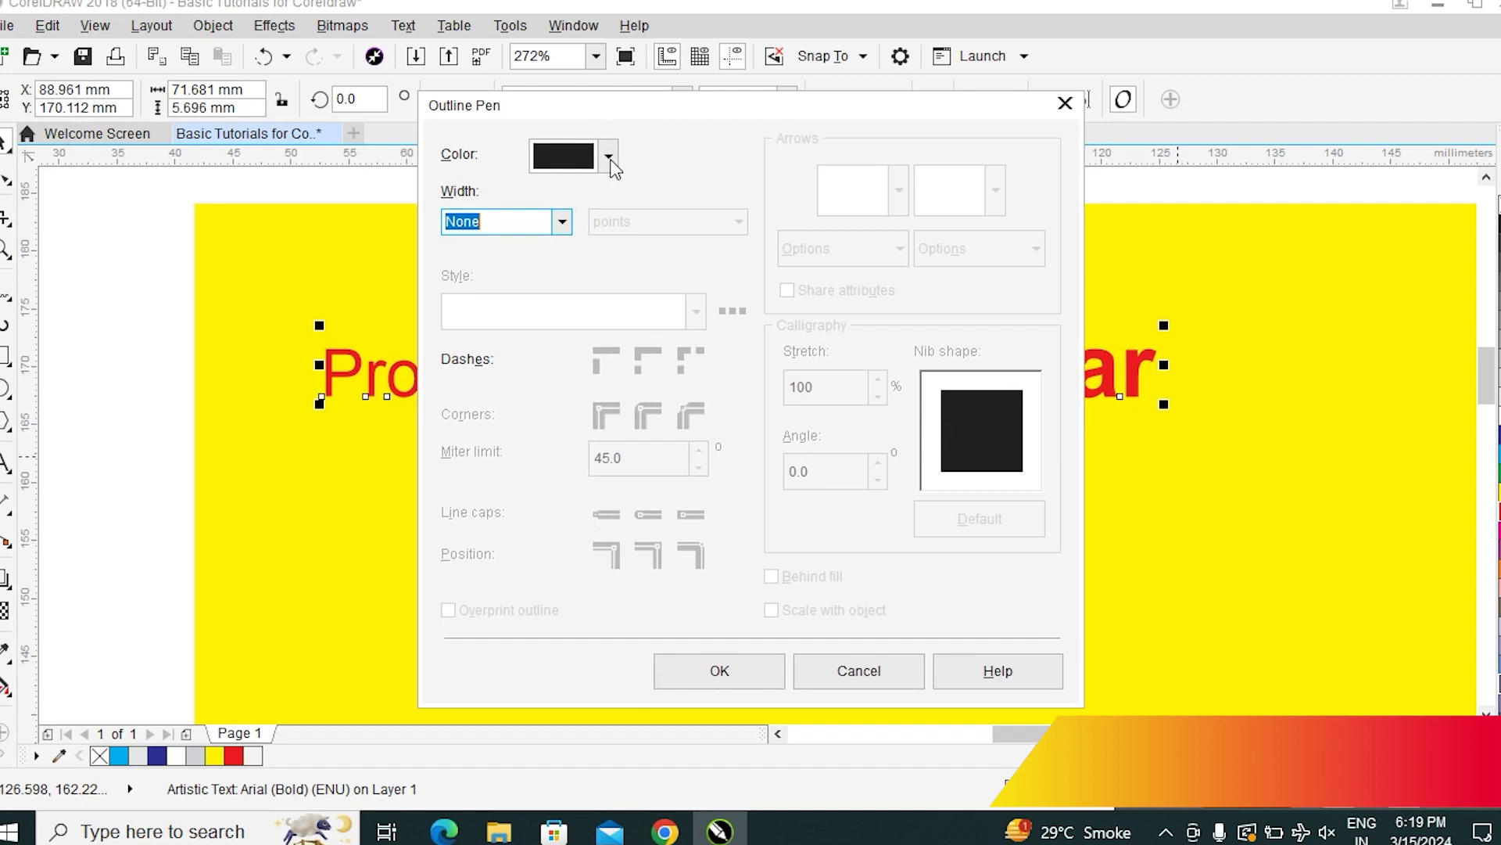
Give the name text a dotted white 1.0 pt outline
{"action": "left_click", "coordinate": [562, 223]}
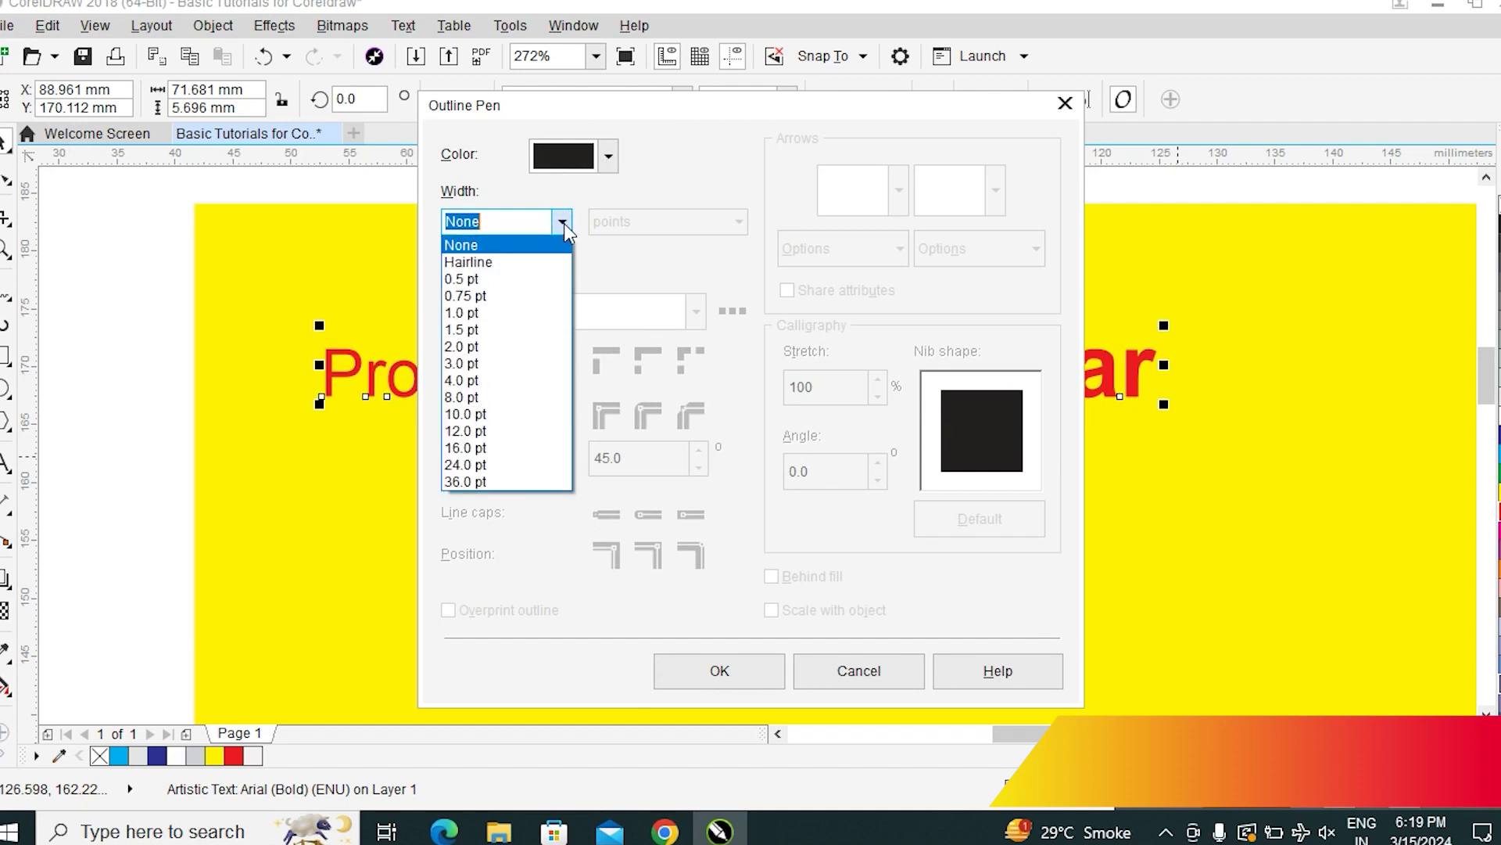
{"action": "left_click", "coordinate": [487, 316]}
{"action": "left_click", "coordinate": [579, 162]}
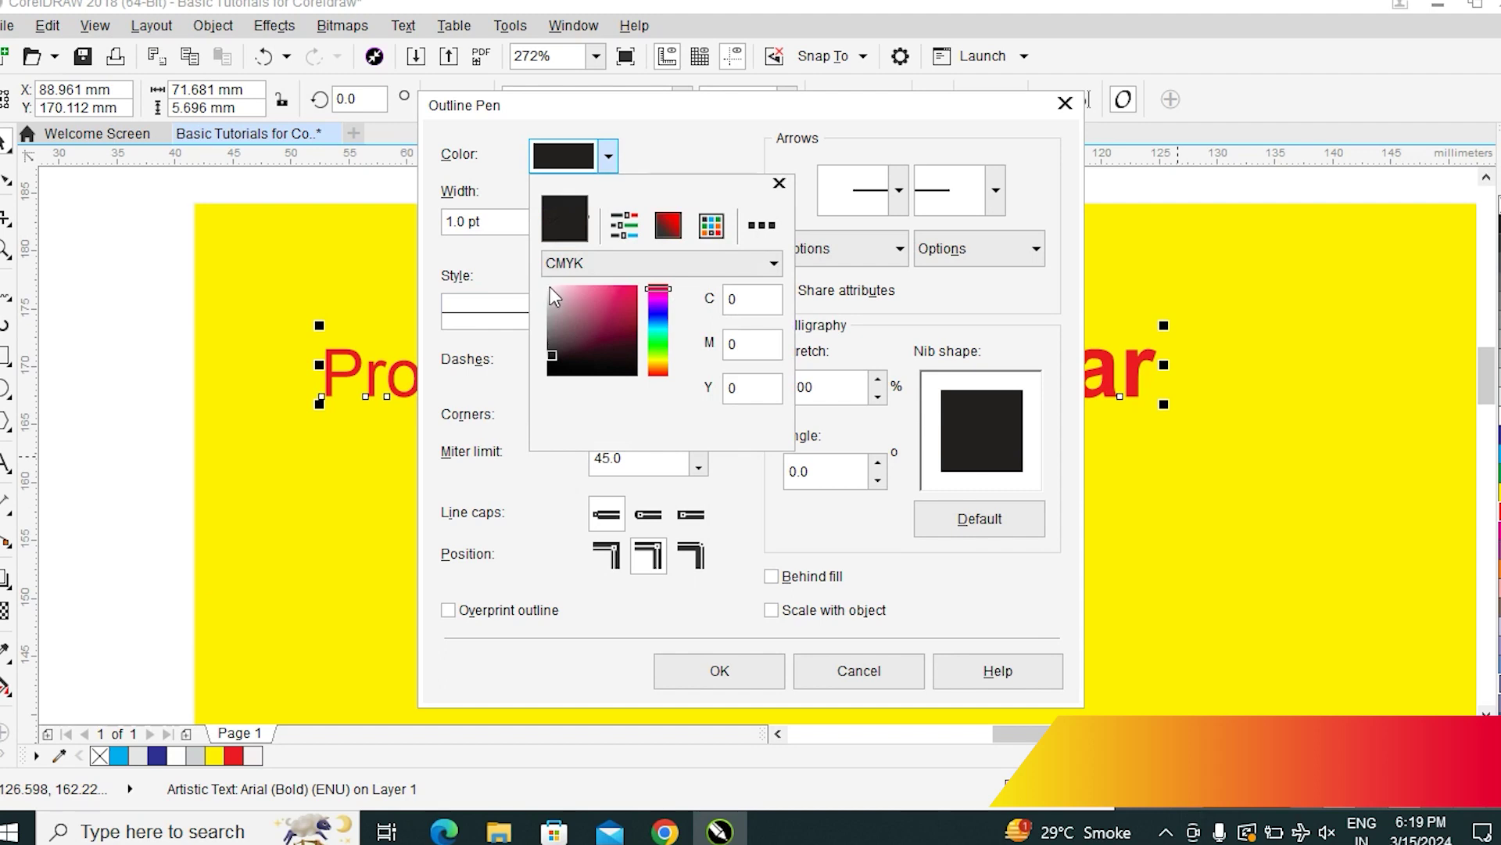
{"action": "left_click", "coordinate": [551, 286]}
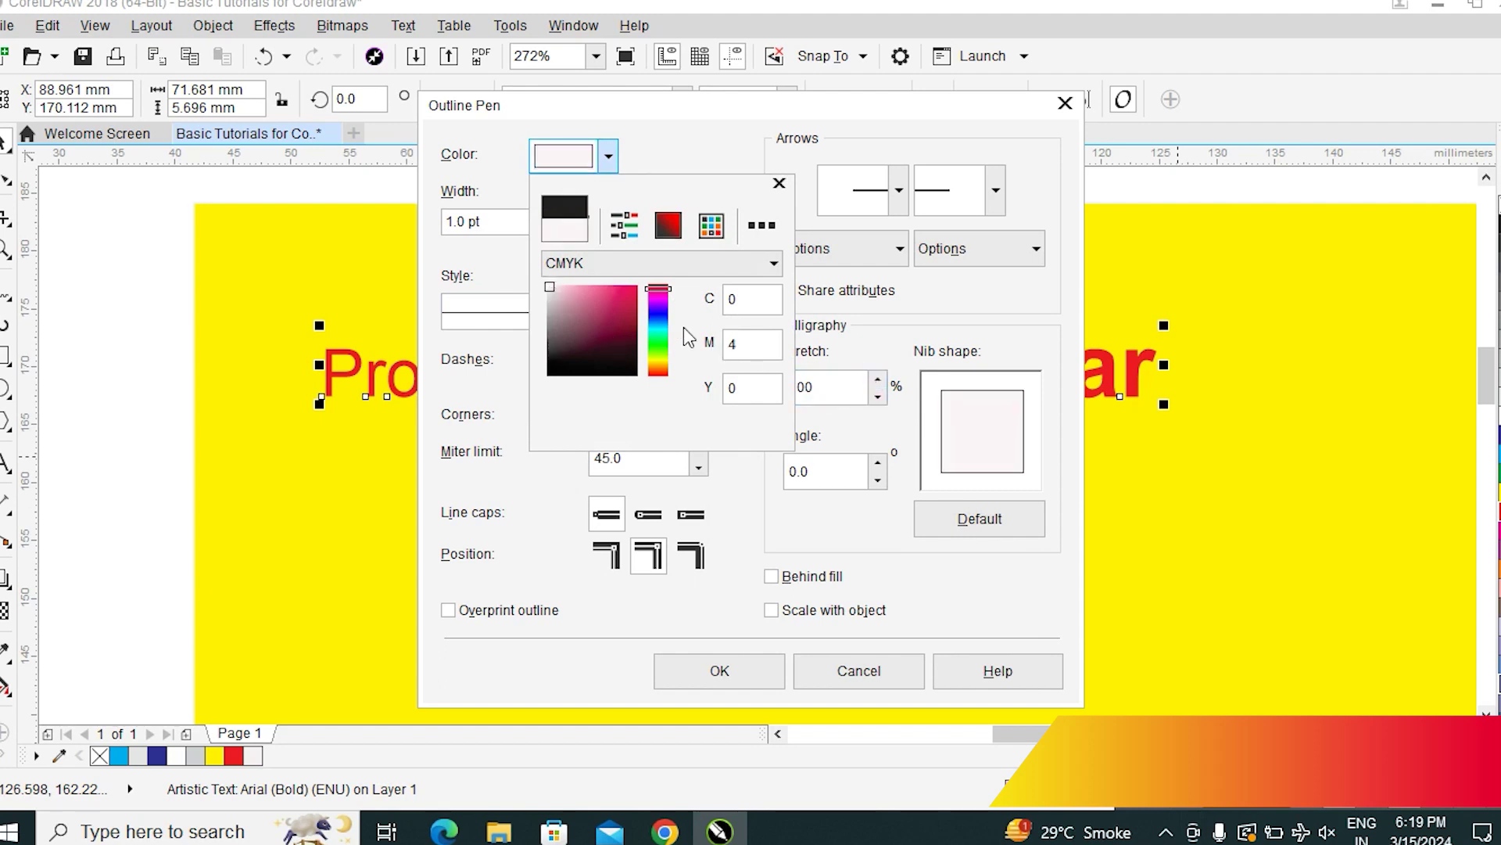
{"action": "left_click_drag", "start_coordinate": [550, 288], "coordinate": [548, 286]}
{"action": "left_click", "coordinate": [702, 558]}
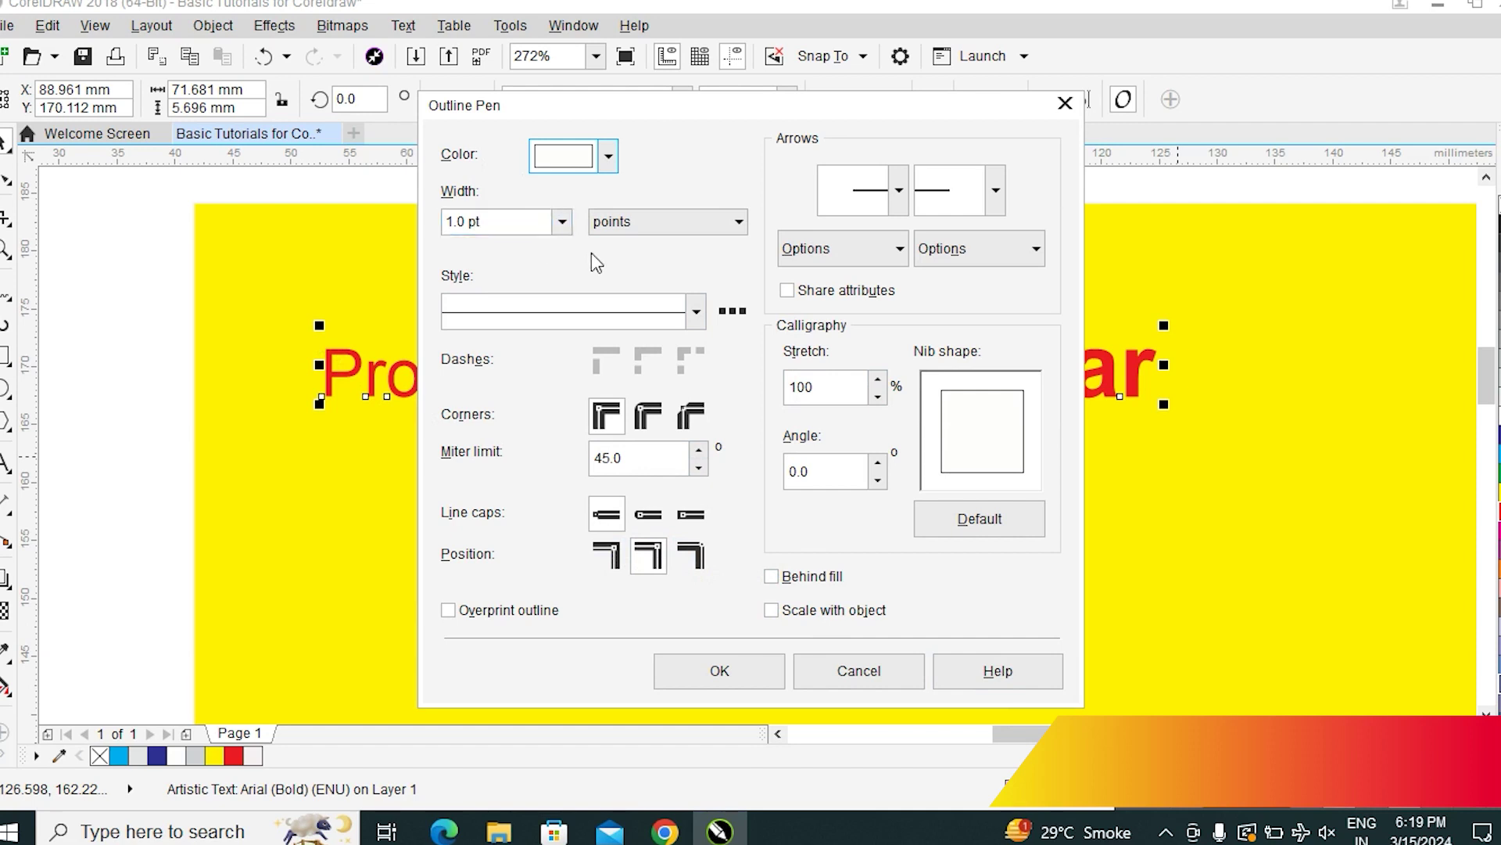
{"action": "left_click", "coordinate": [696, 311]}
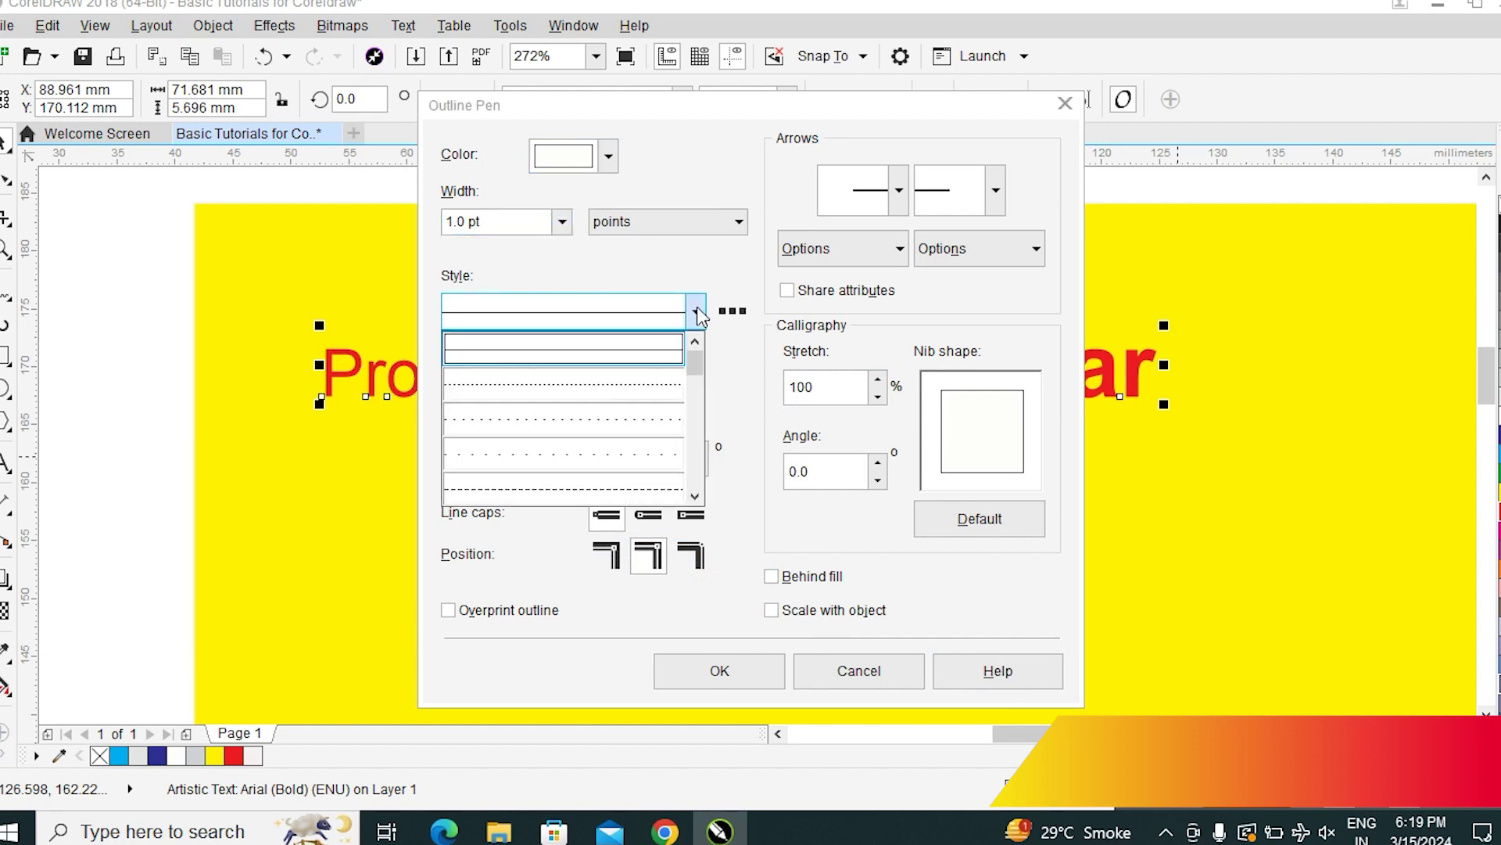
{"action": "left_click", "coordinate": [568, 384]}
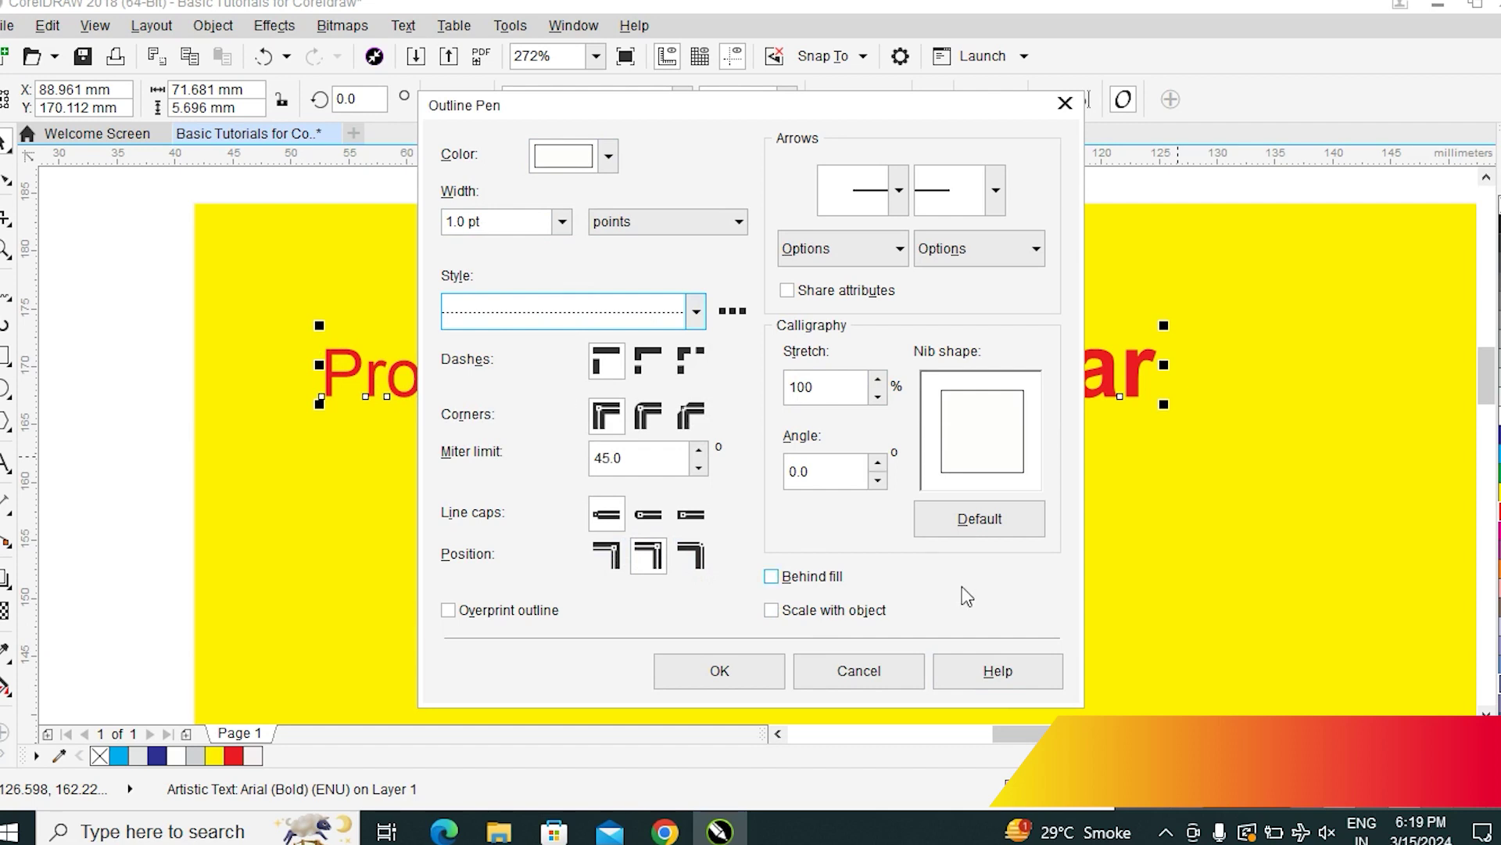
{"action": "left_click", "coordinate": [734, 671]}
{"action": "left_click", "coordinate": [735, 668]}
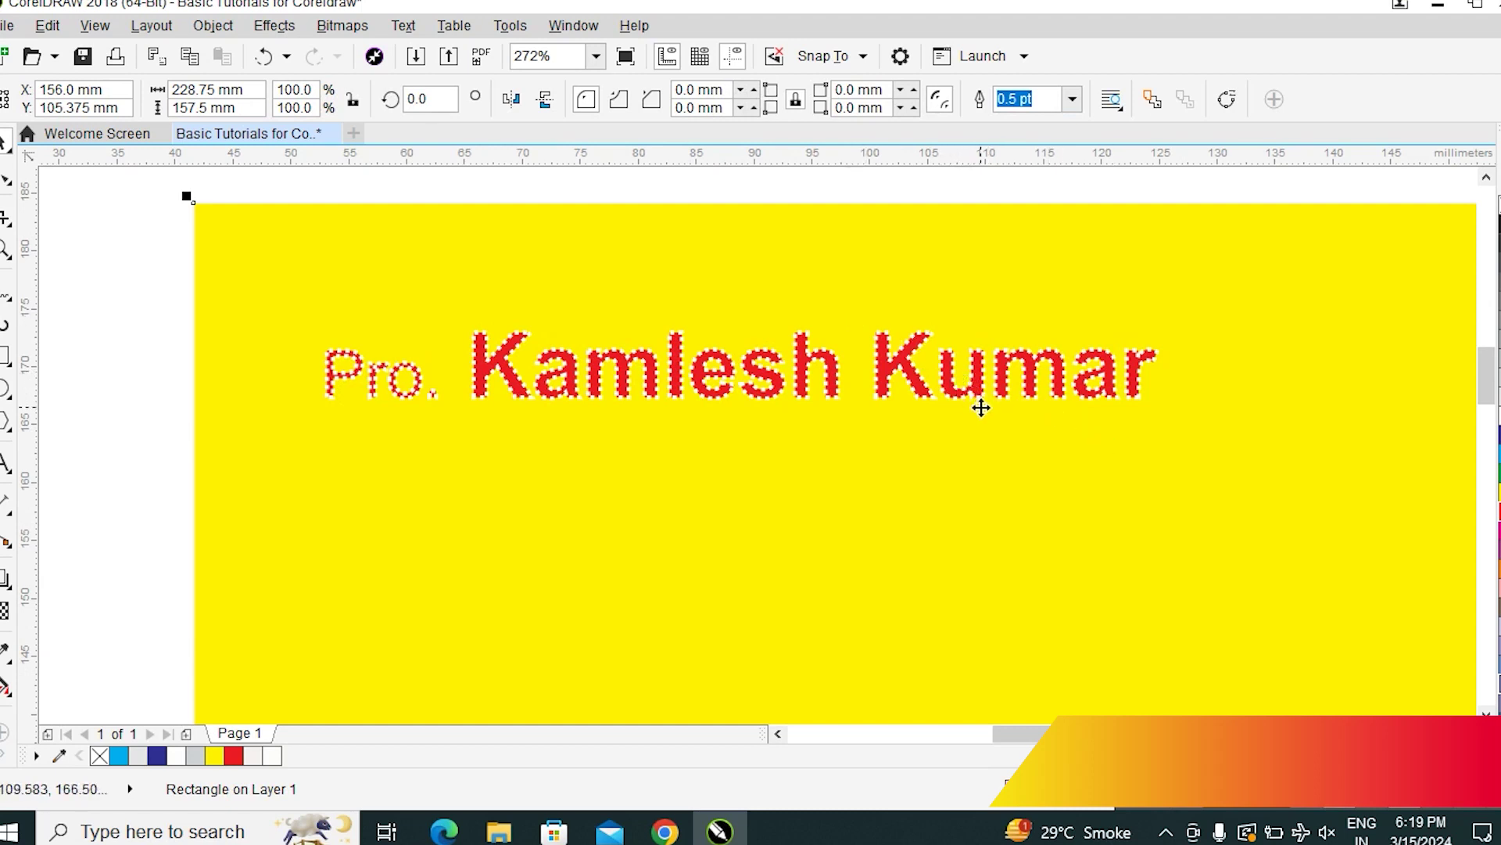
Switch the background rectangle's outline style to a solid line
{"action": "key", "text": "F12"}
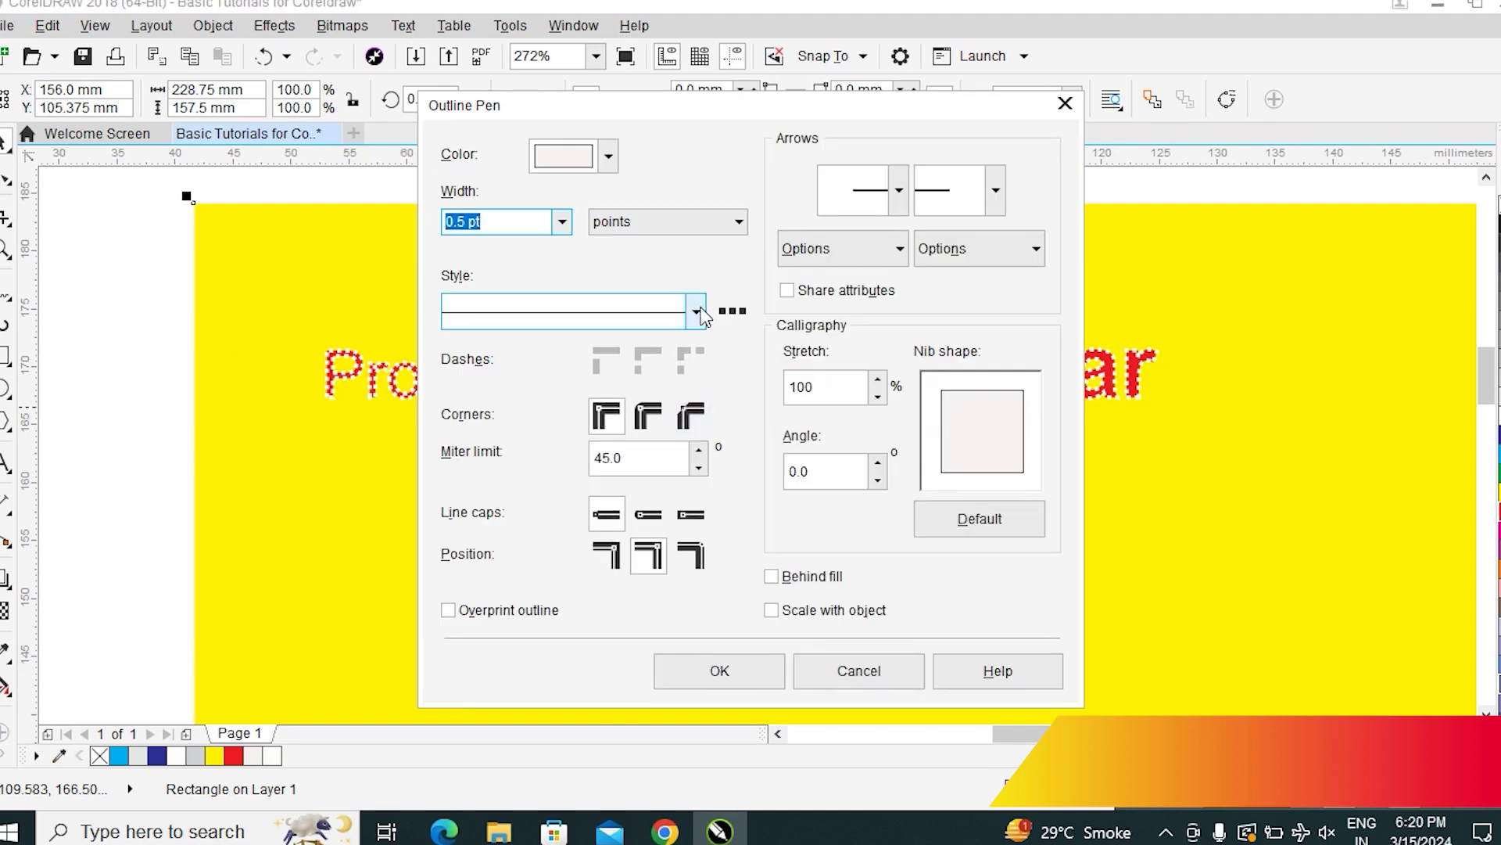
{"action": "left_click", "coordinate": [696, 311]}
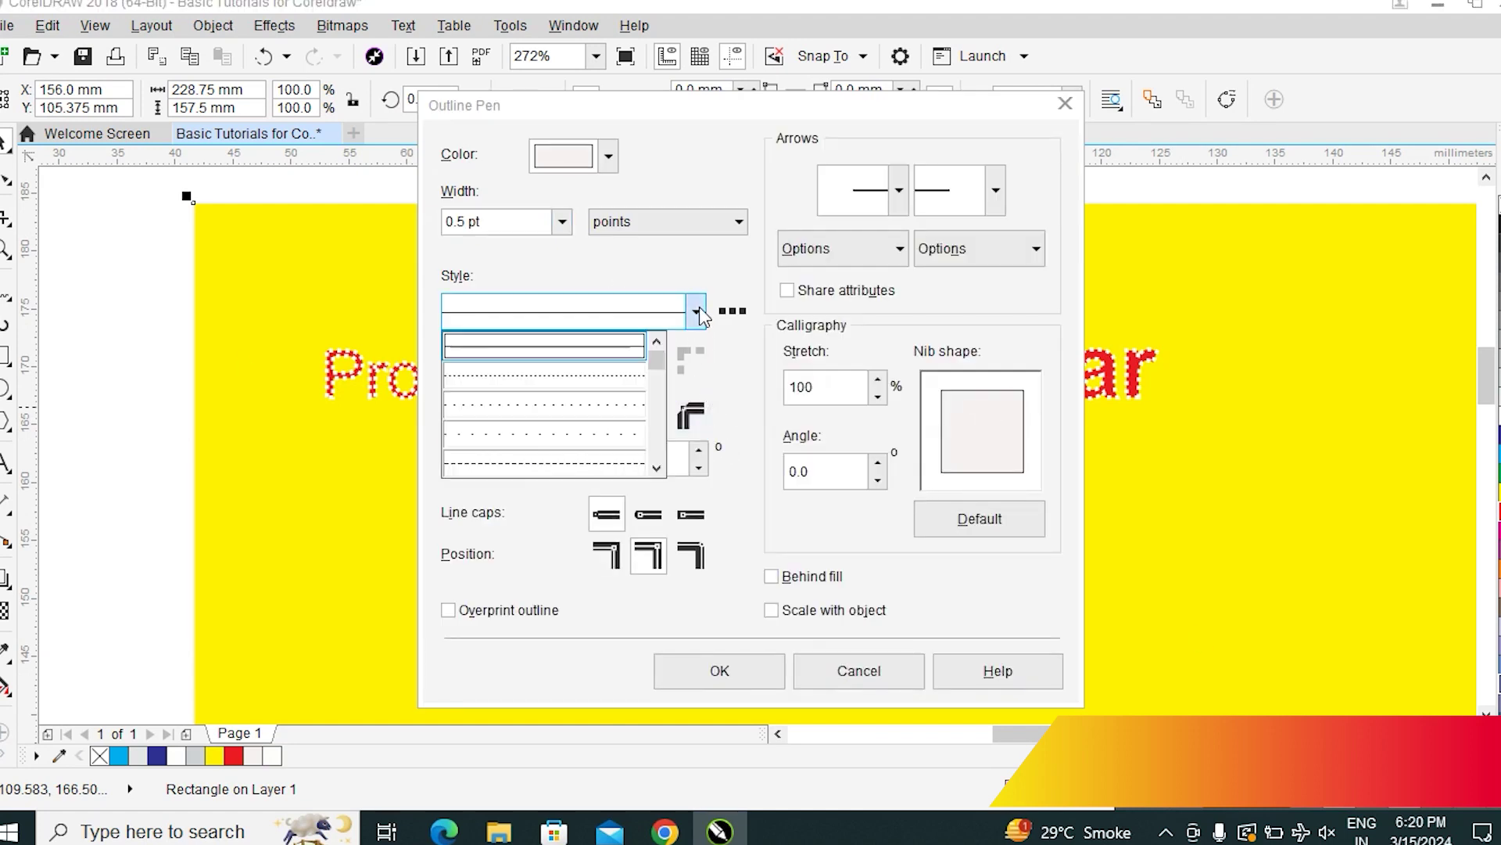
{"action": "left_click", "coordinate": [581, 354]}
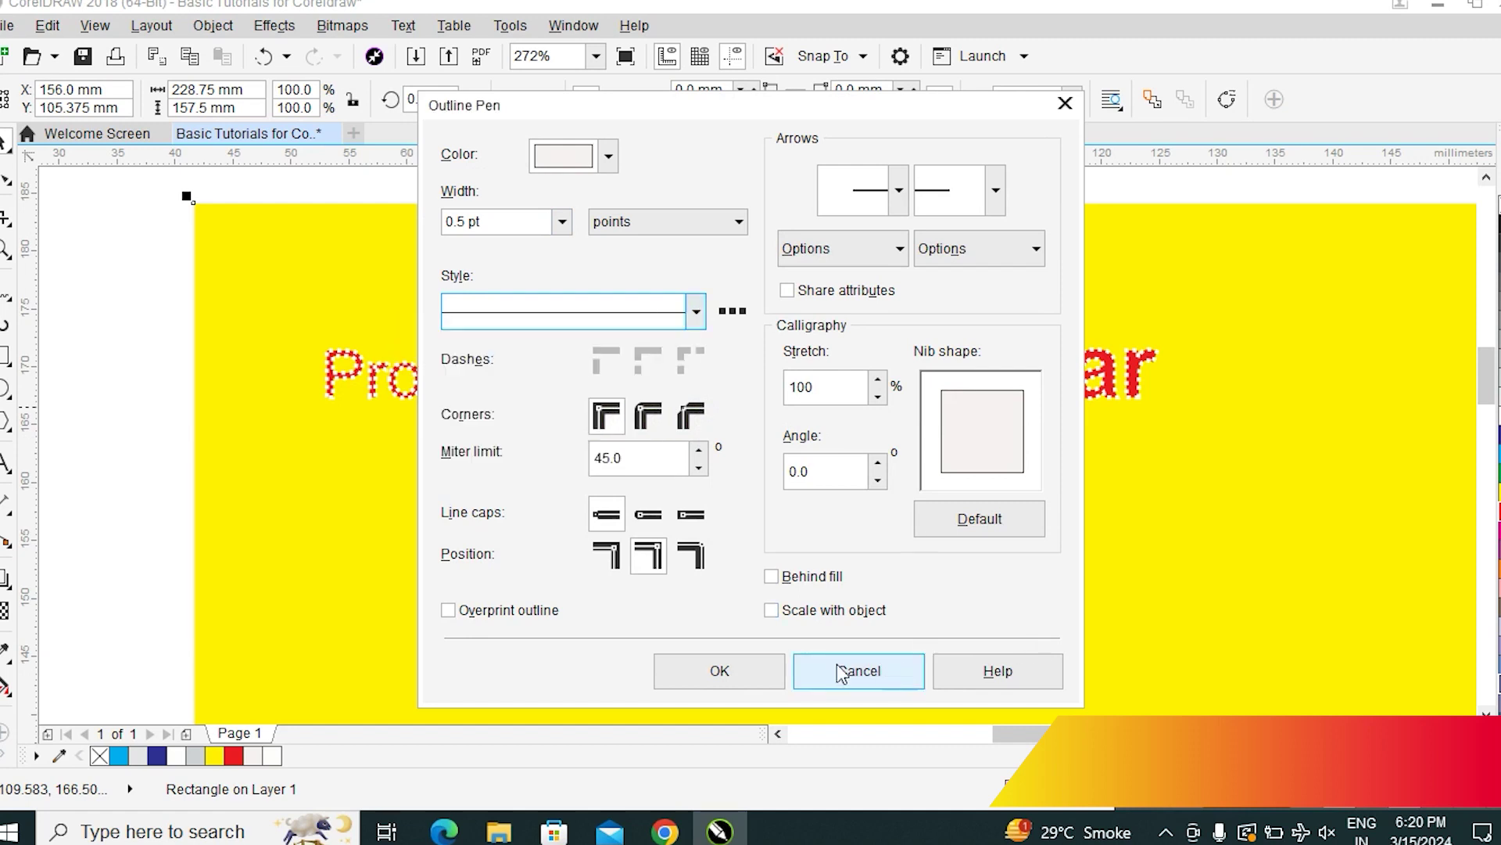
{"action": "left_click", "coordinate": [737, 671]}
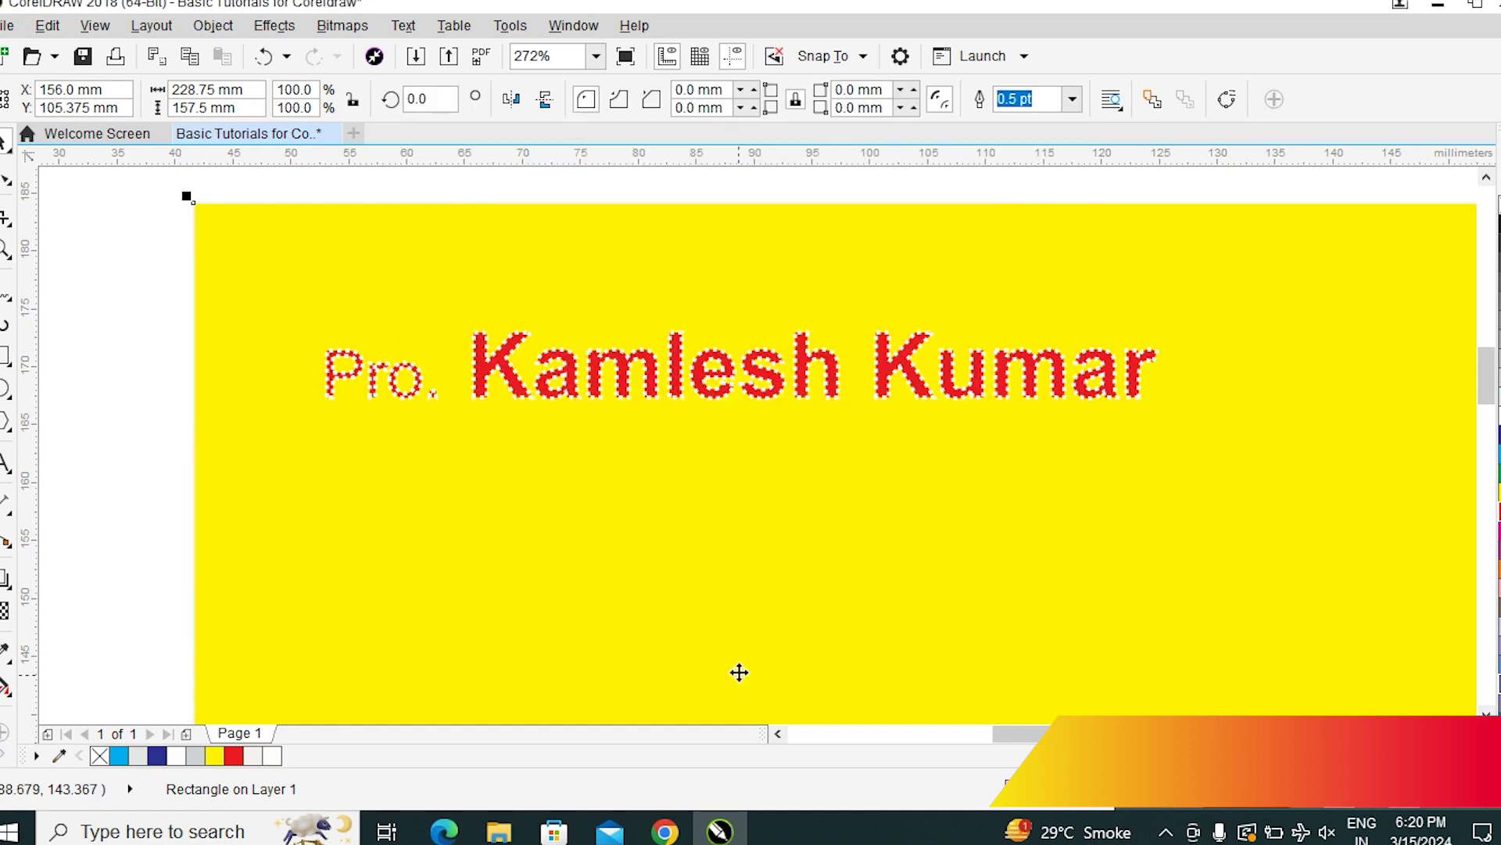
Change the name text's white outline from dotted to solid, then reopen Outline Pen
{"action": "left_click", "coordinate": [647, 379]}
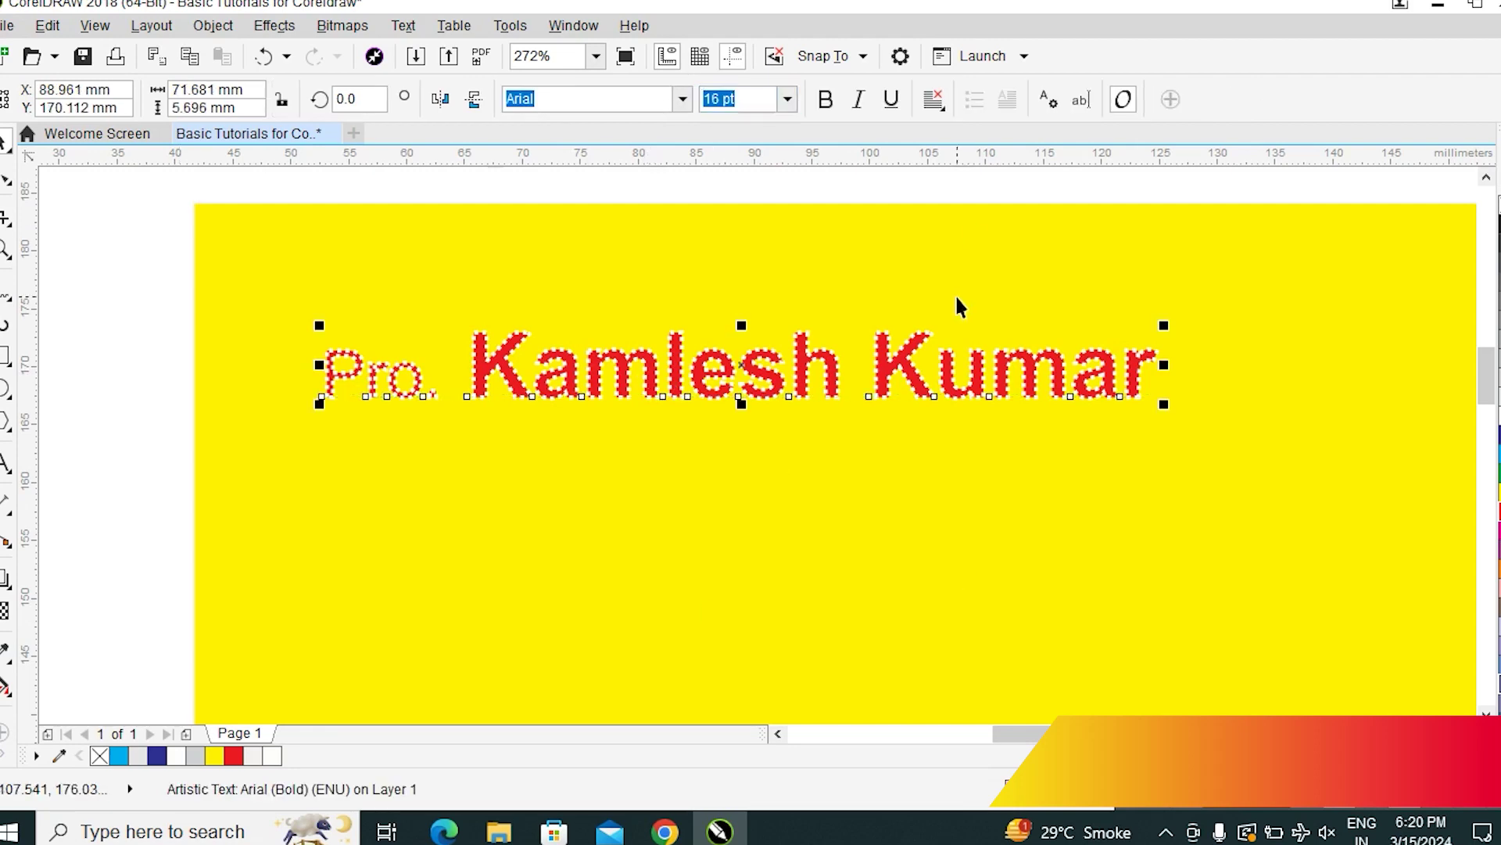
{"action": "key", "text": "F12"}
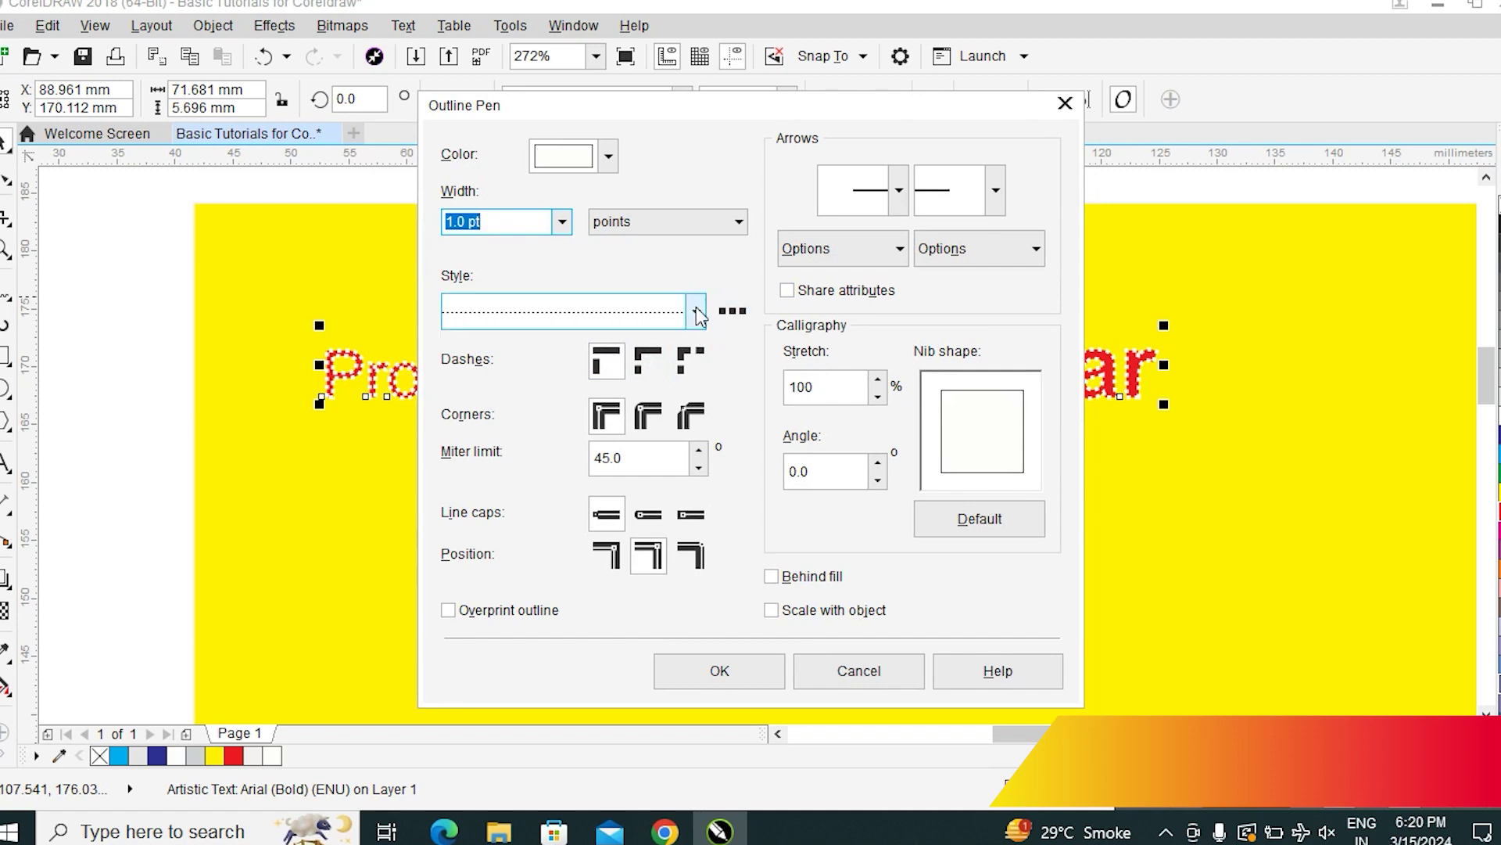
{"action": "left_click", "coordinate": [696, 313]}
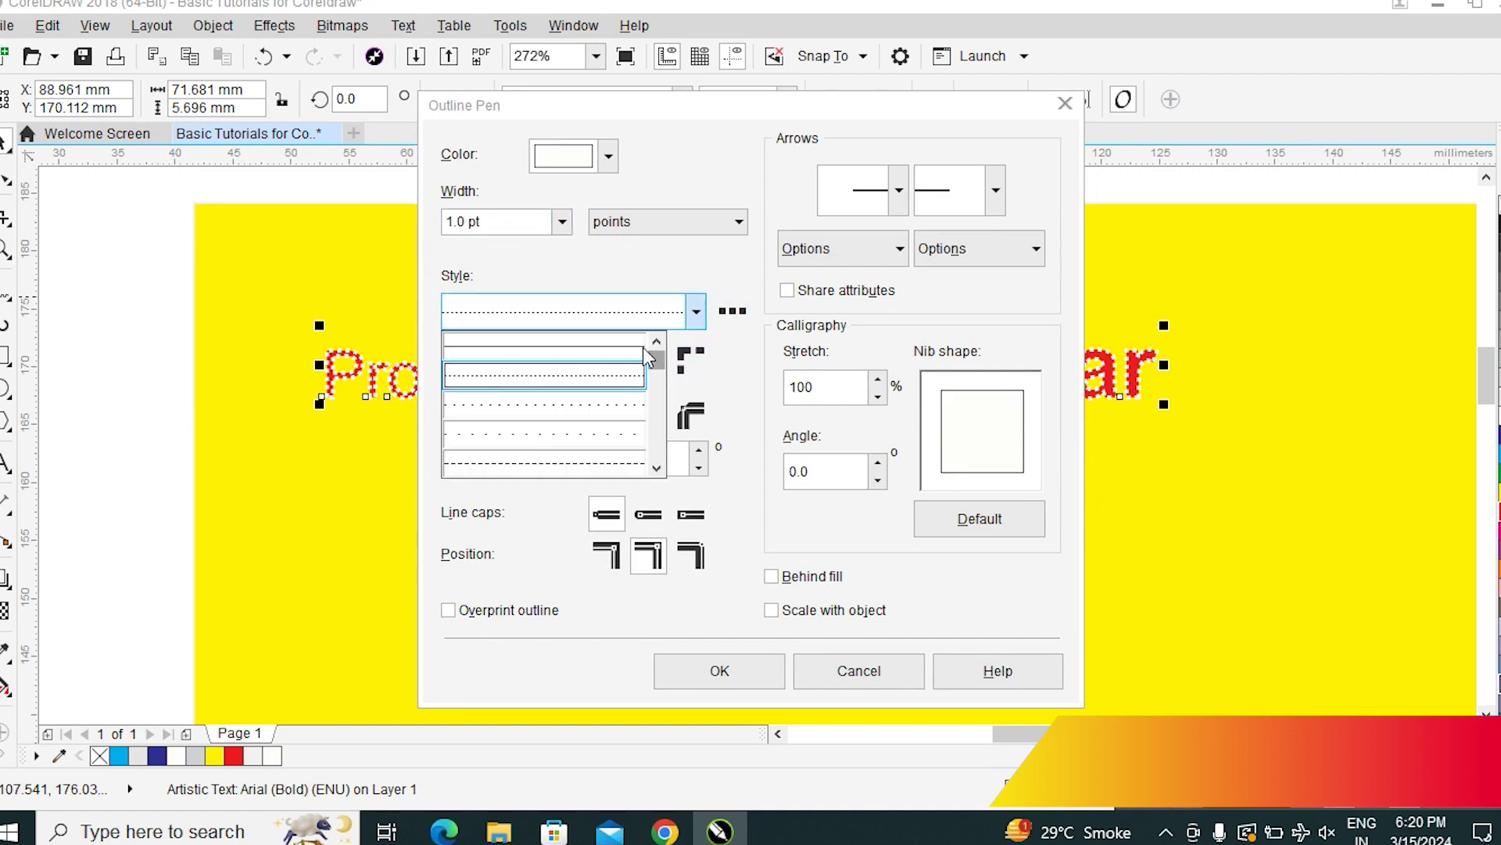
{"action": "left_click", "coordinate": [610, 345]}
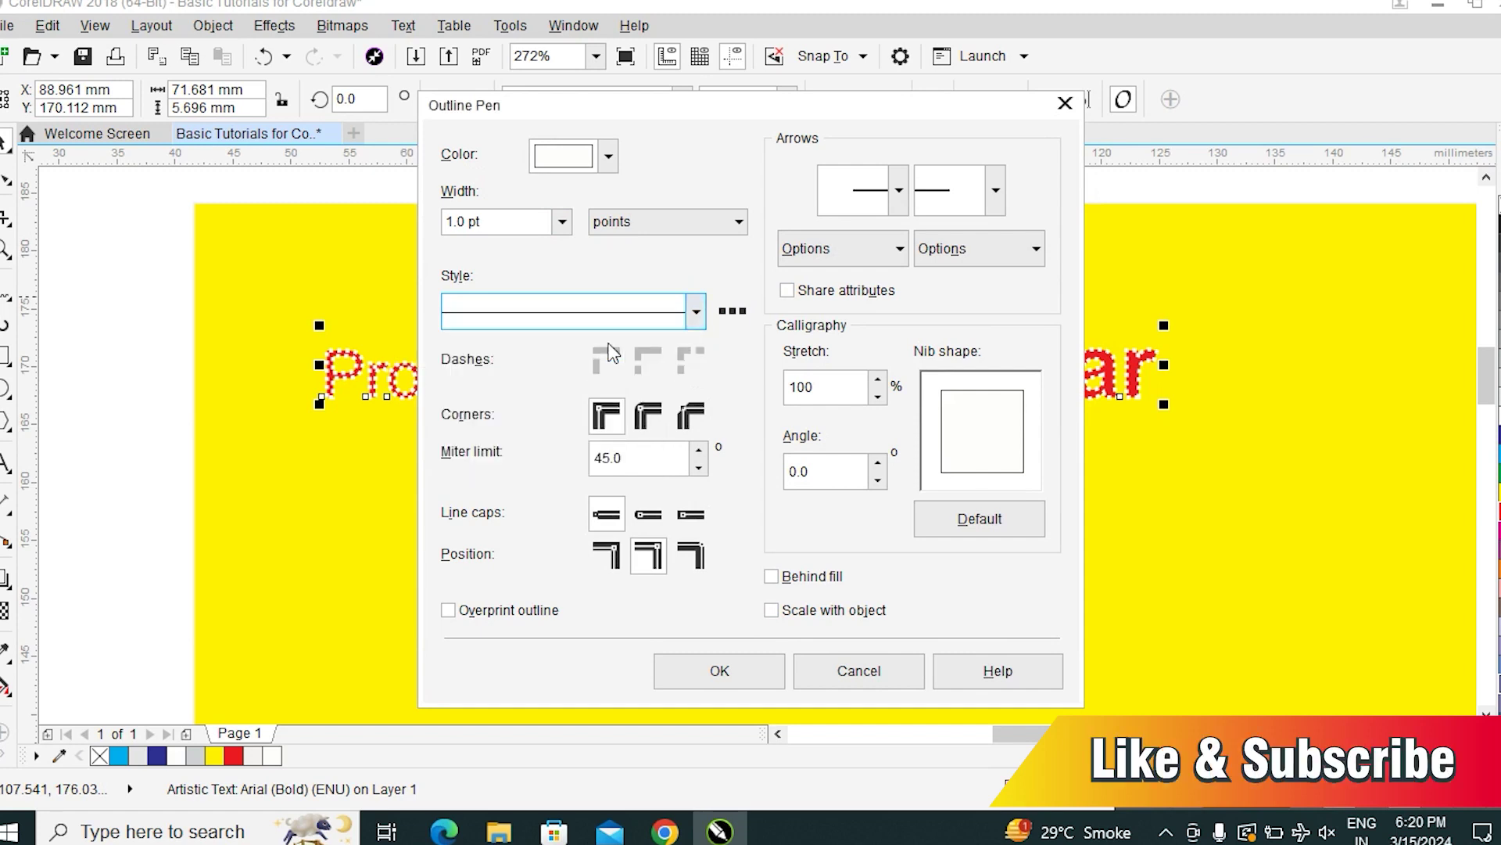
{"action": "left_click", "coordinate": [740, 671]}
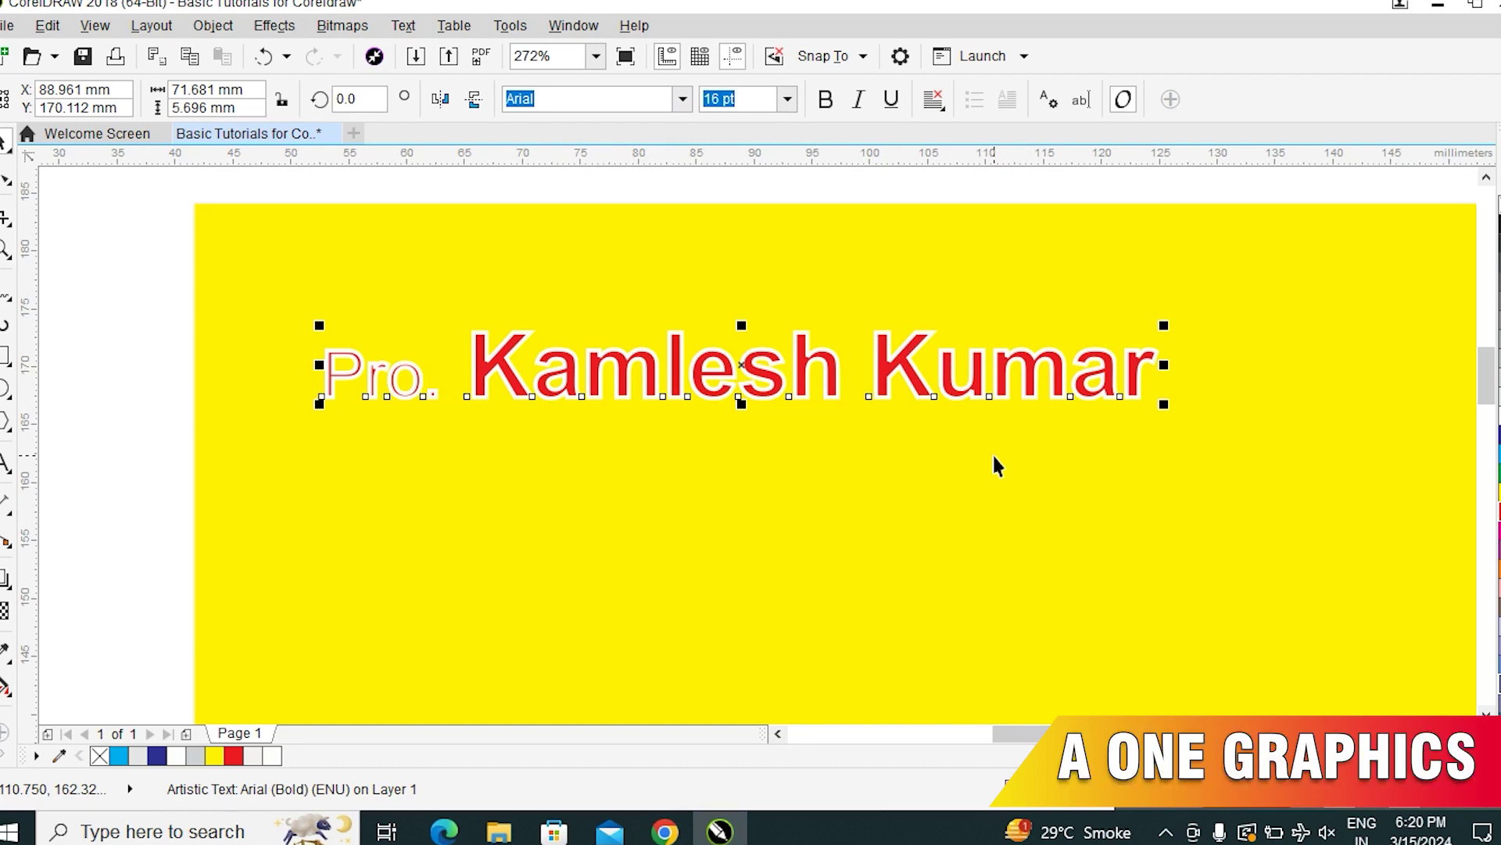
{"action": "key", "text": "F12"}
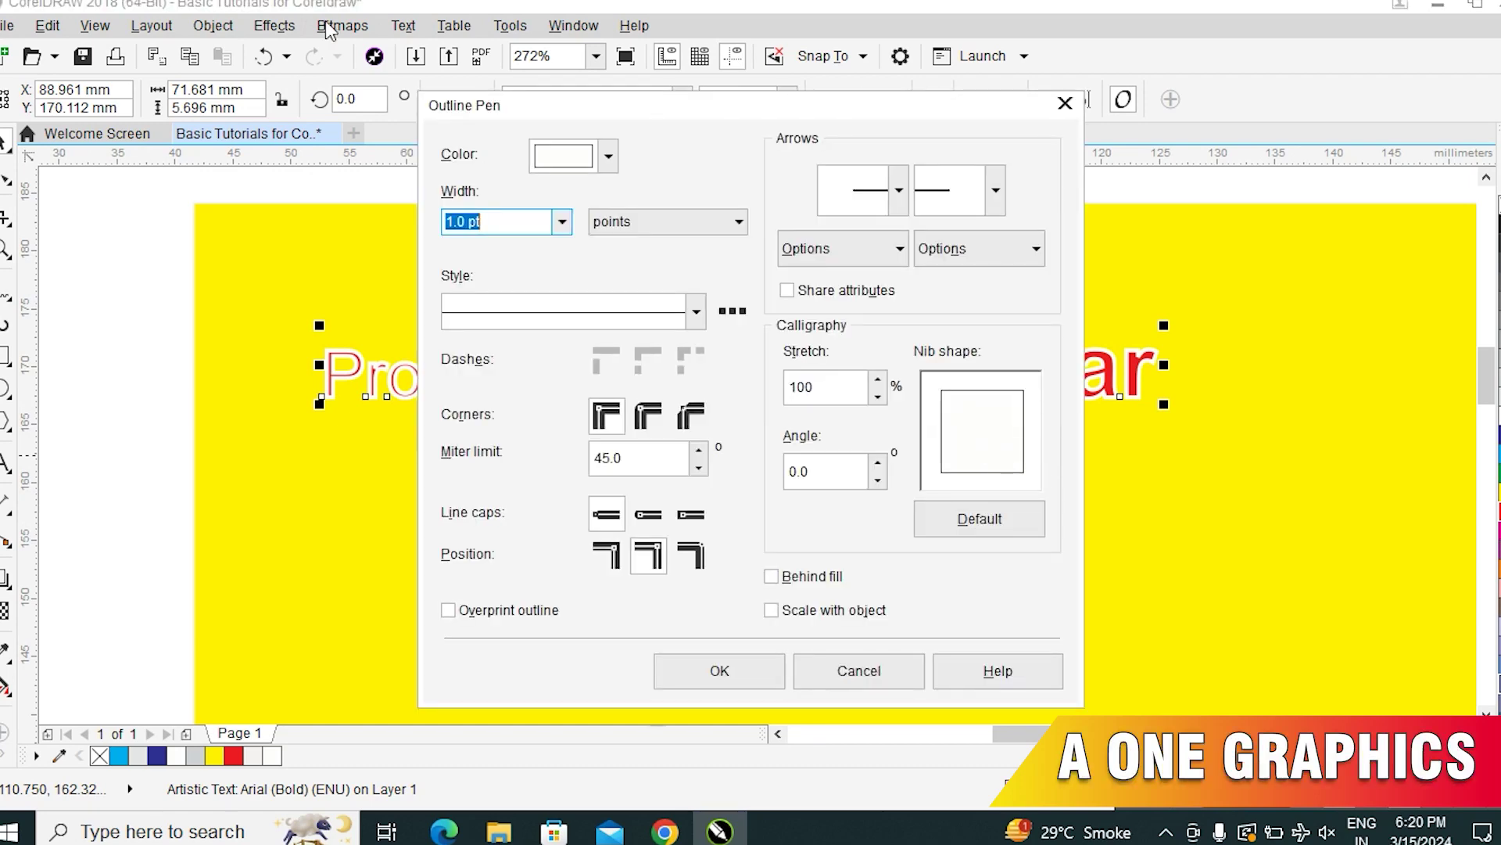
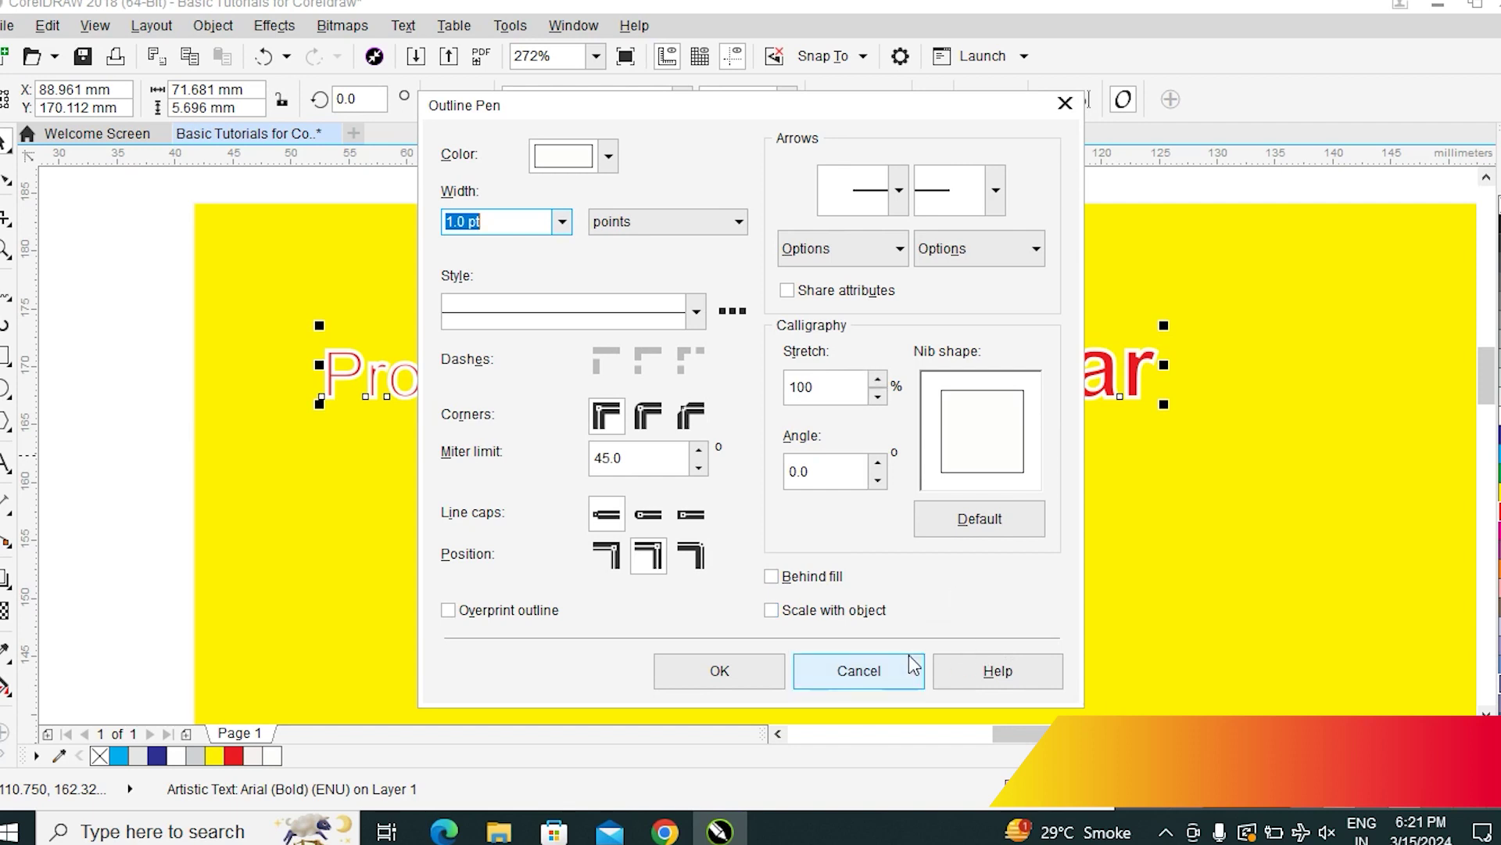
Keep the name heading's outline units in points, enable Behind fill, and apply the outline
{"action": "left_click", "coordinate": [737, 223]}
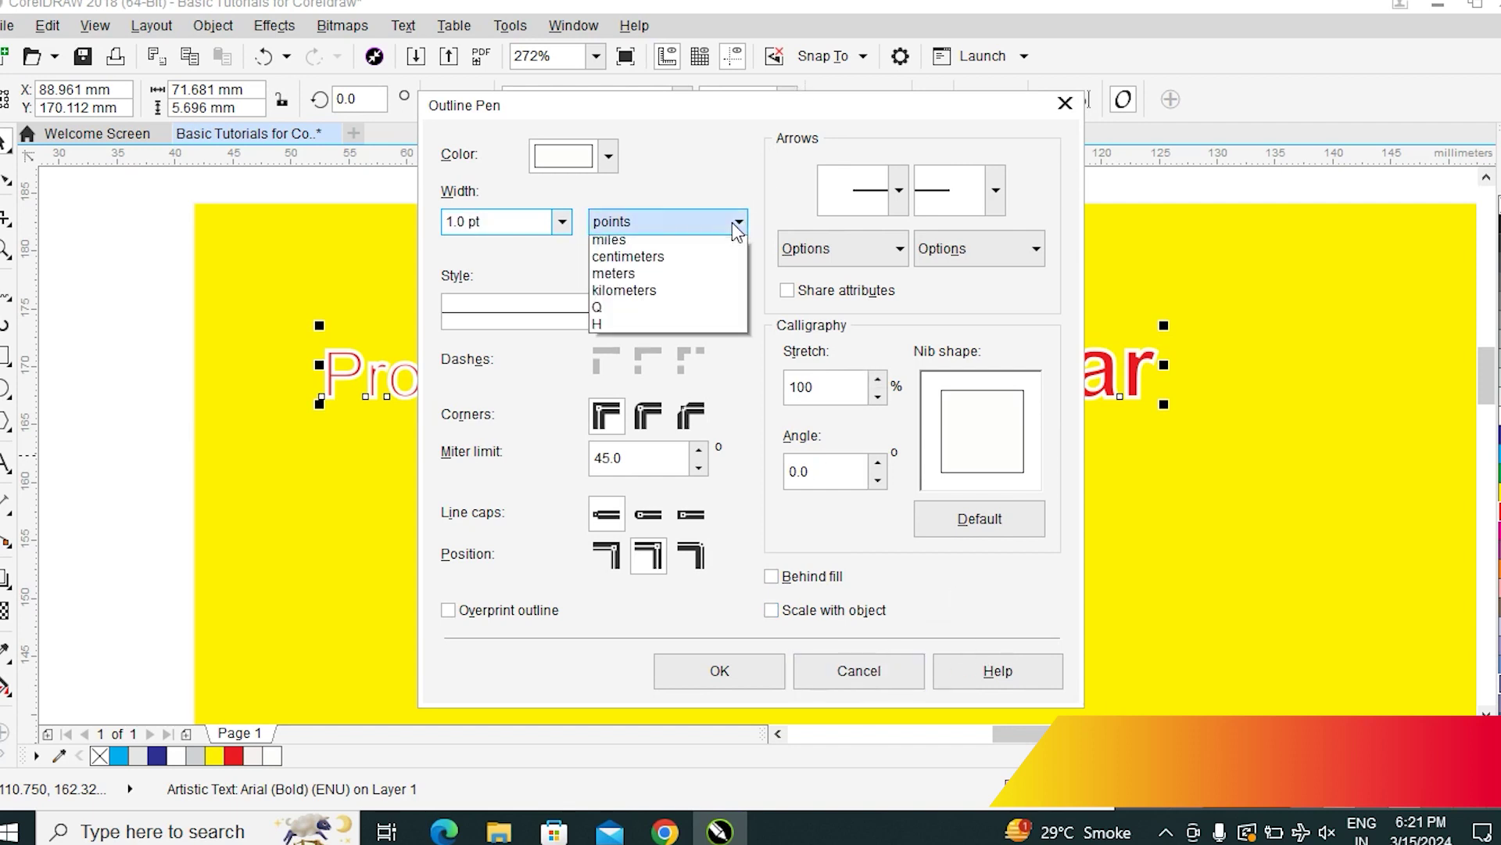
{"action": "left_click", "coordinate": [730, 172]}
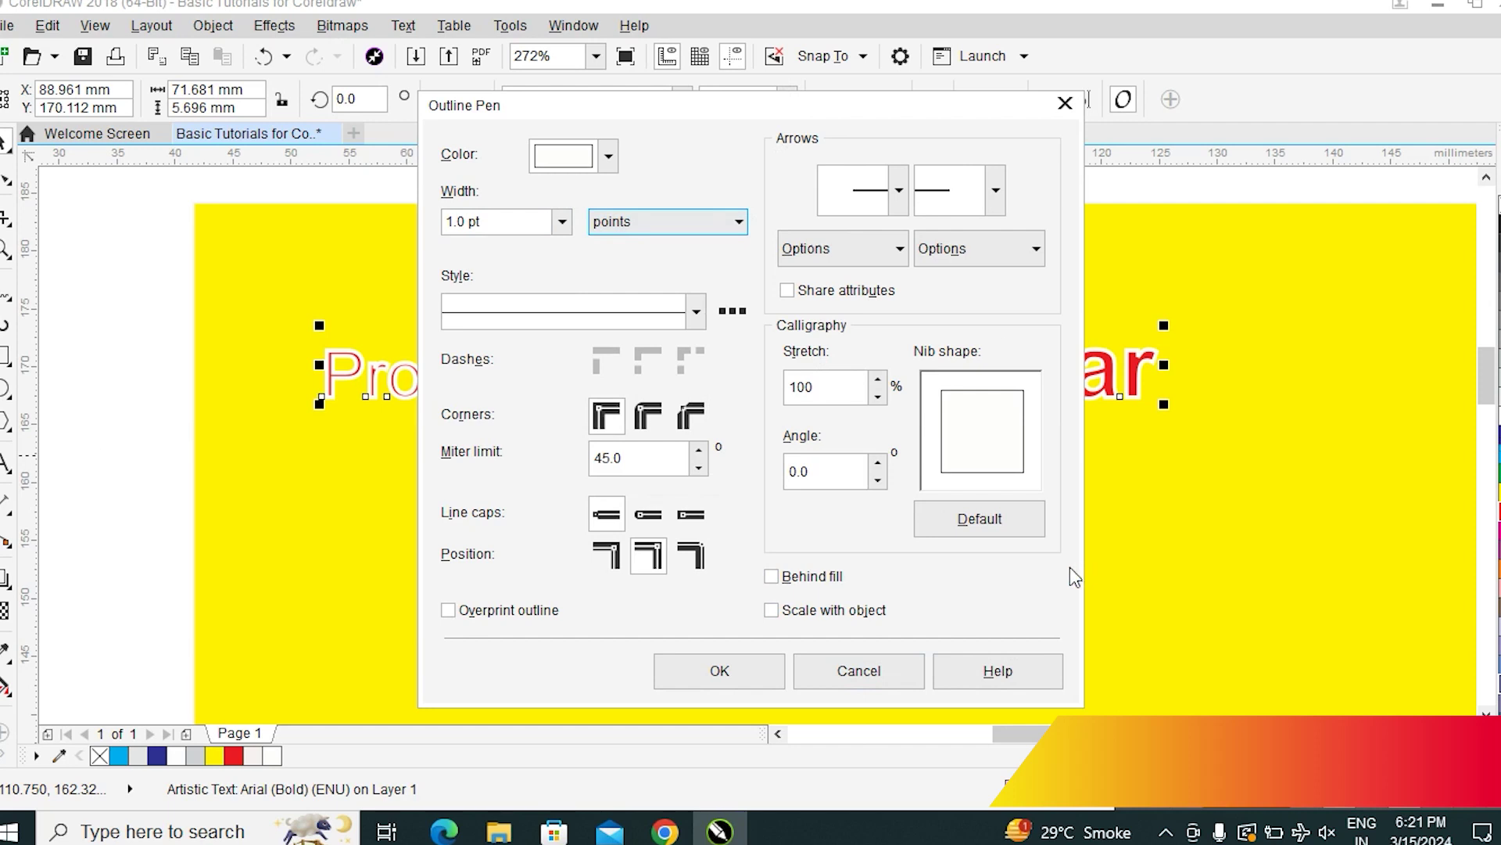
{"action": "left_click", "coordinate": [771, 577]}
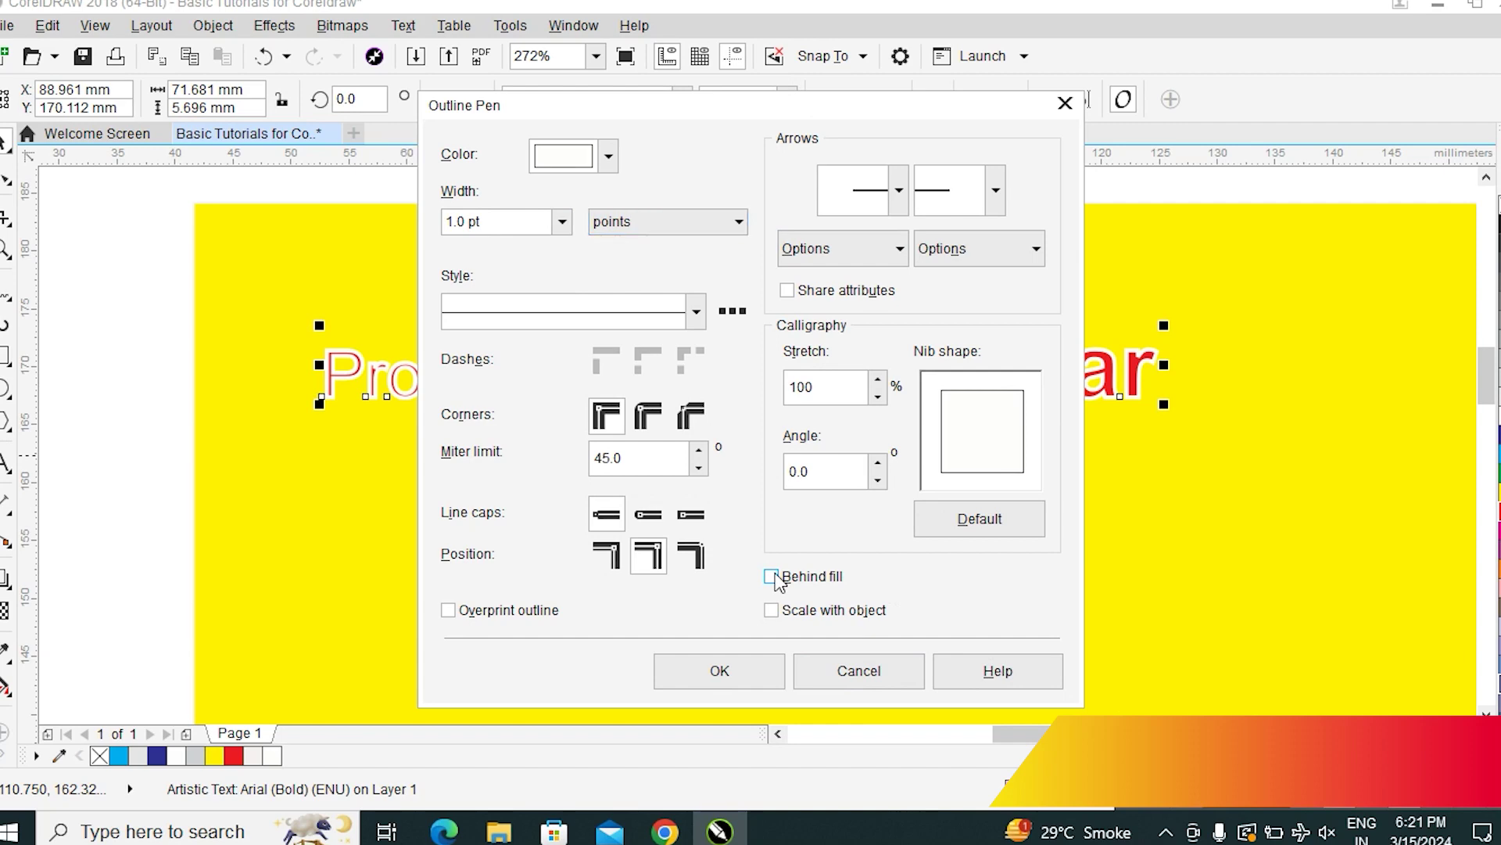
{"action": "left_click", "coordinate": [726, 668]}
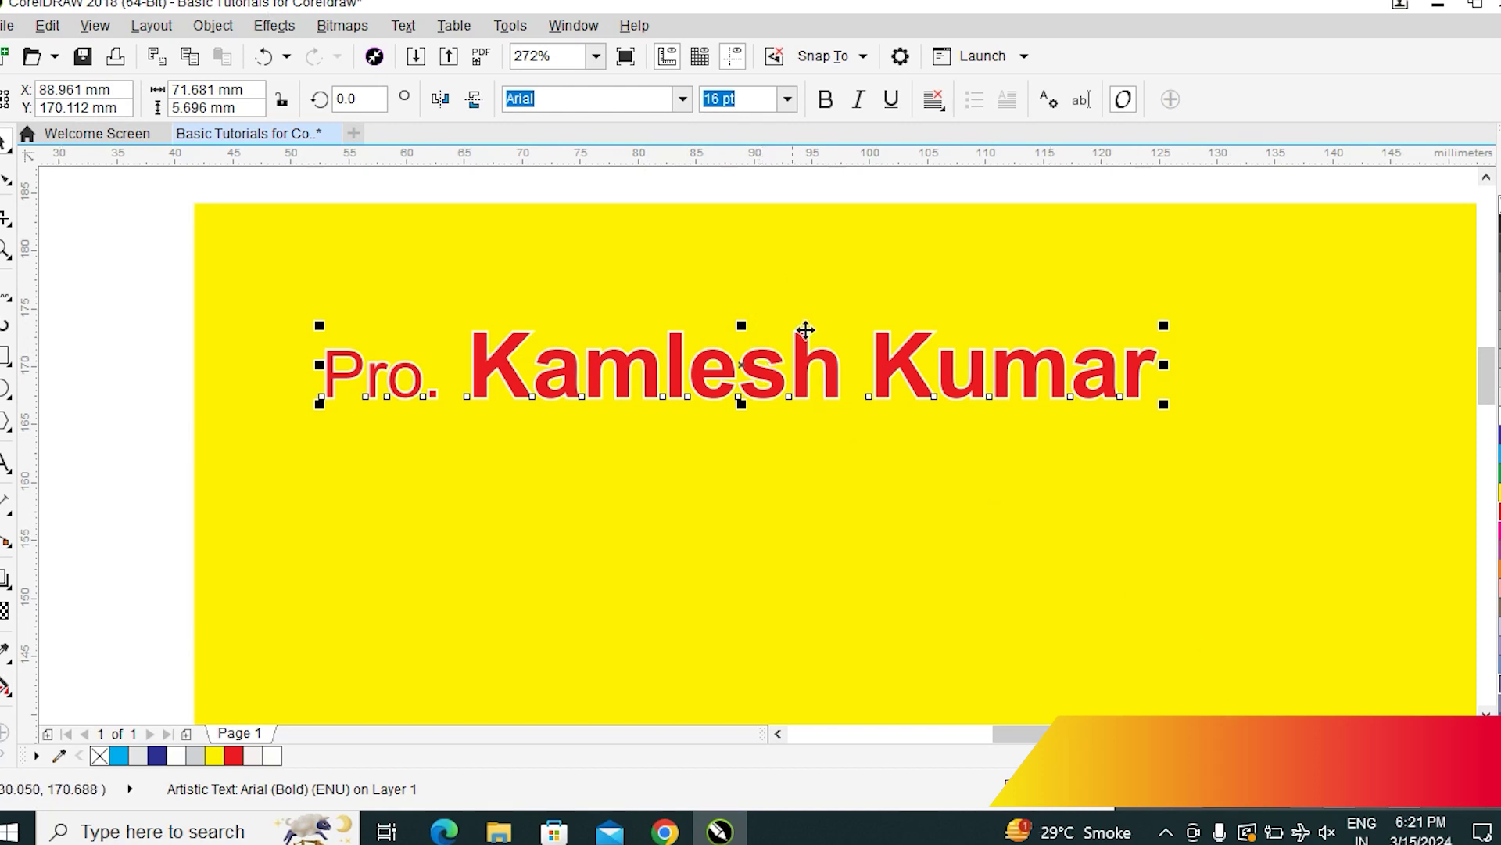
Draw a 228.75 × 33.452 mm rectangle across the card's top strip
{"action": "key", "text": "F4"}
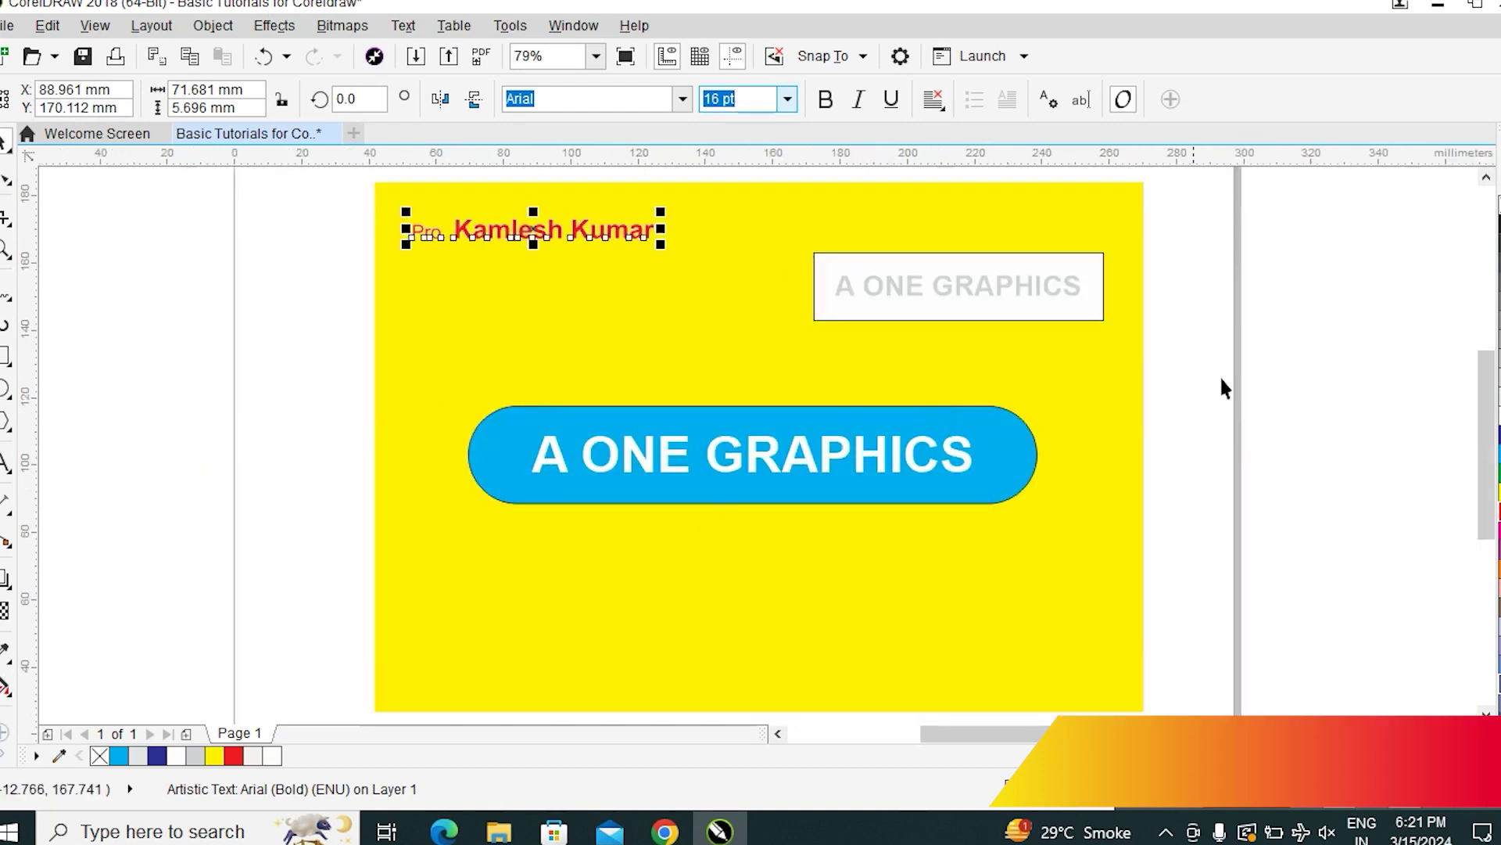
{"action": "left_click", "coordinate": [1271, 452]}
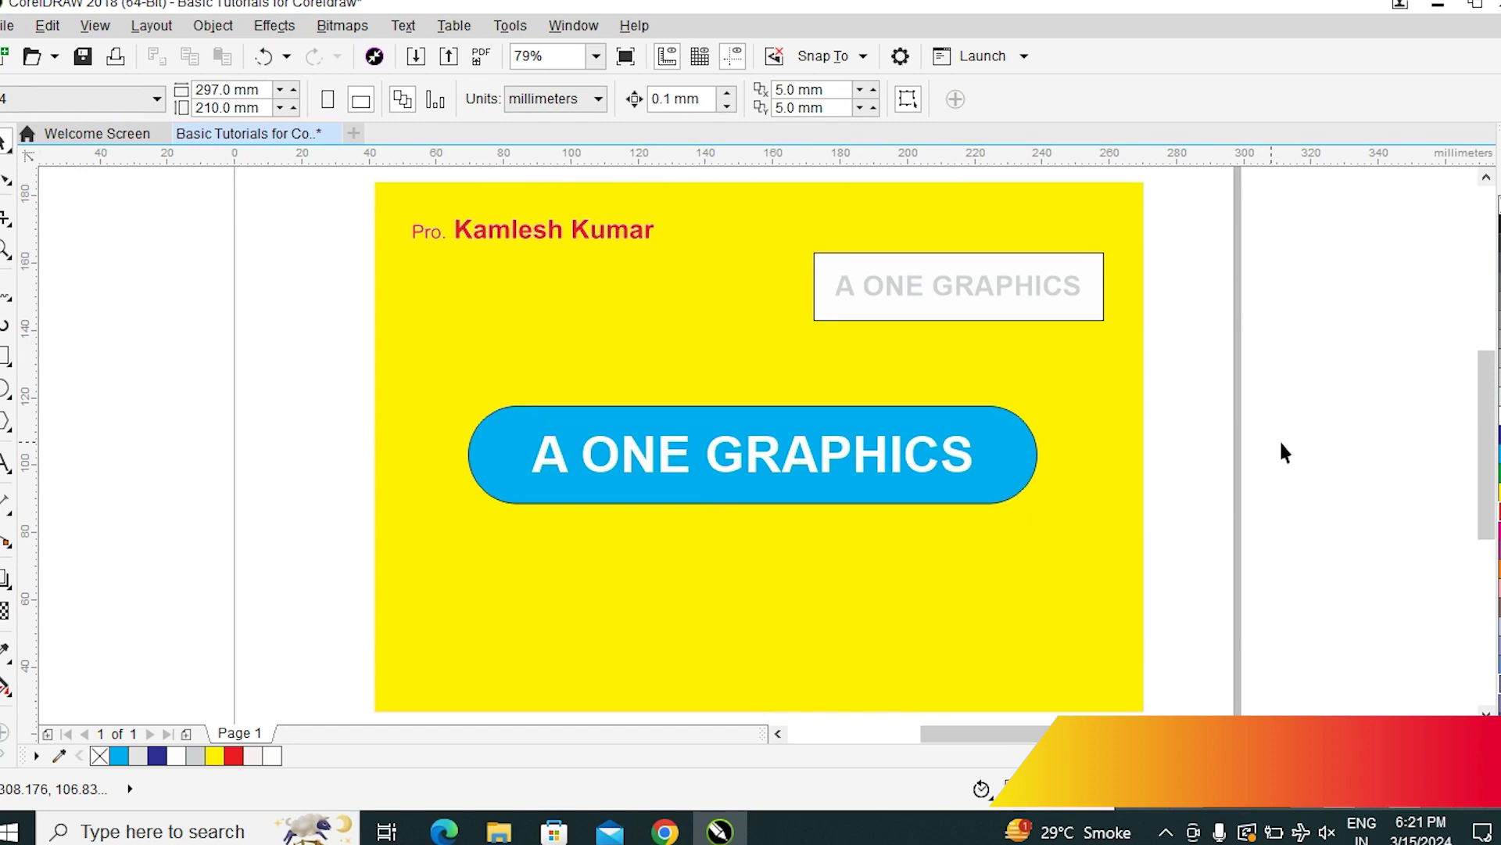
{"action": "left_click", "coordinate": [4, 356]}
{"action": "left_click_drag", "start_coordinate": [375, 182], "coordinate": [1145, 295]}
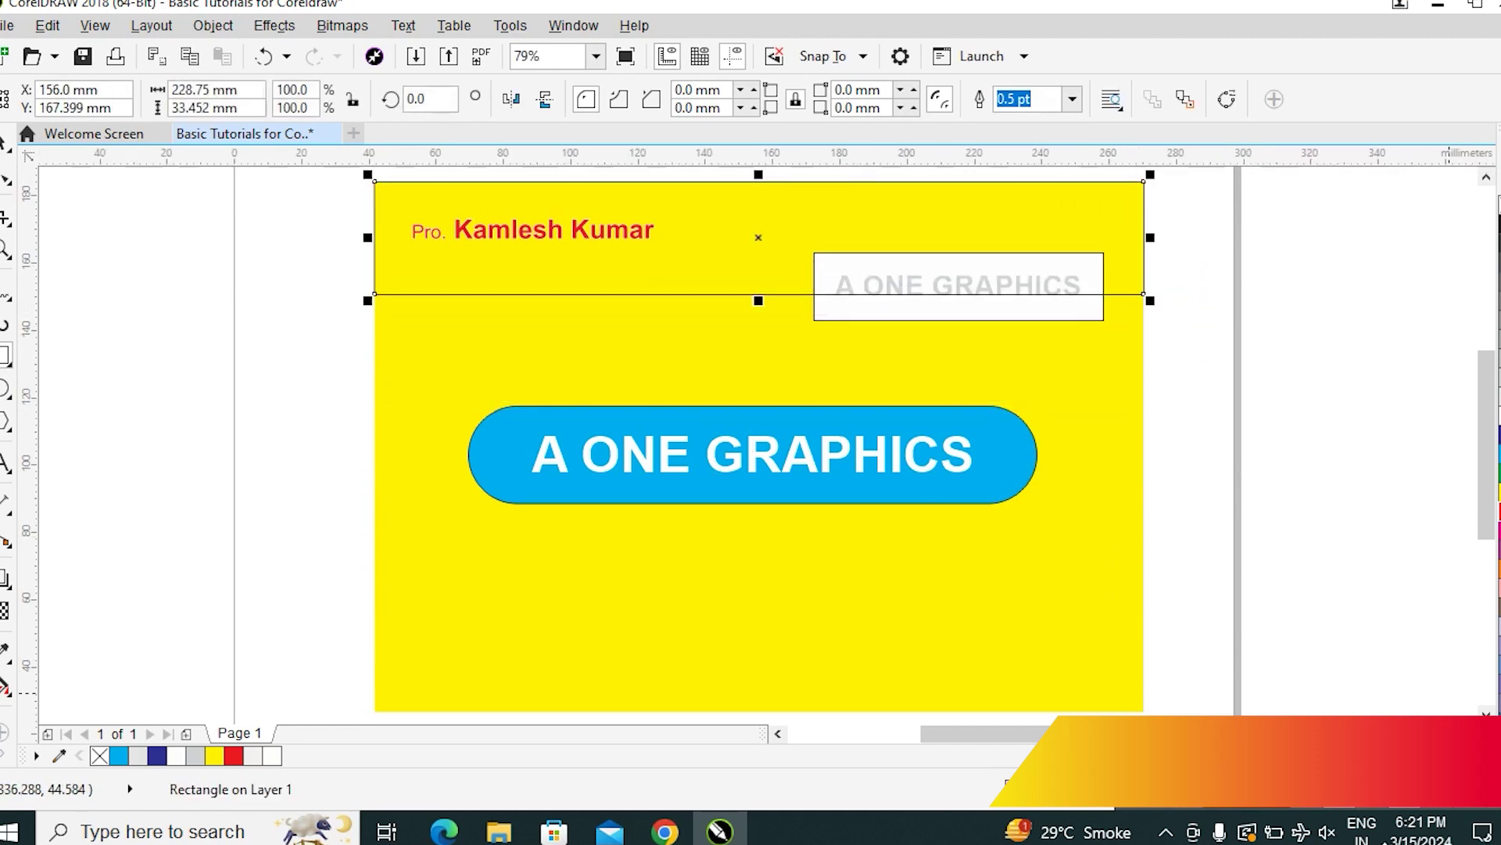
Convert the rectangle to curves, delete its bottom-left node, and bend the slanted edge into a wave
{"action": "left_click", "coordinate": [7, 180]}
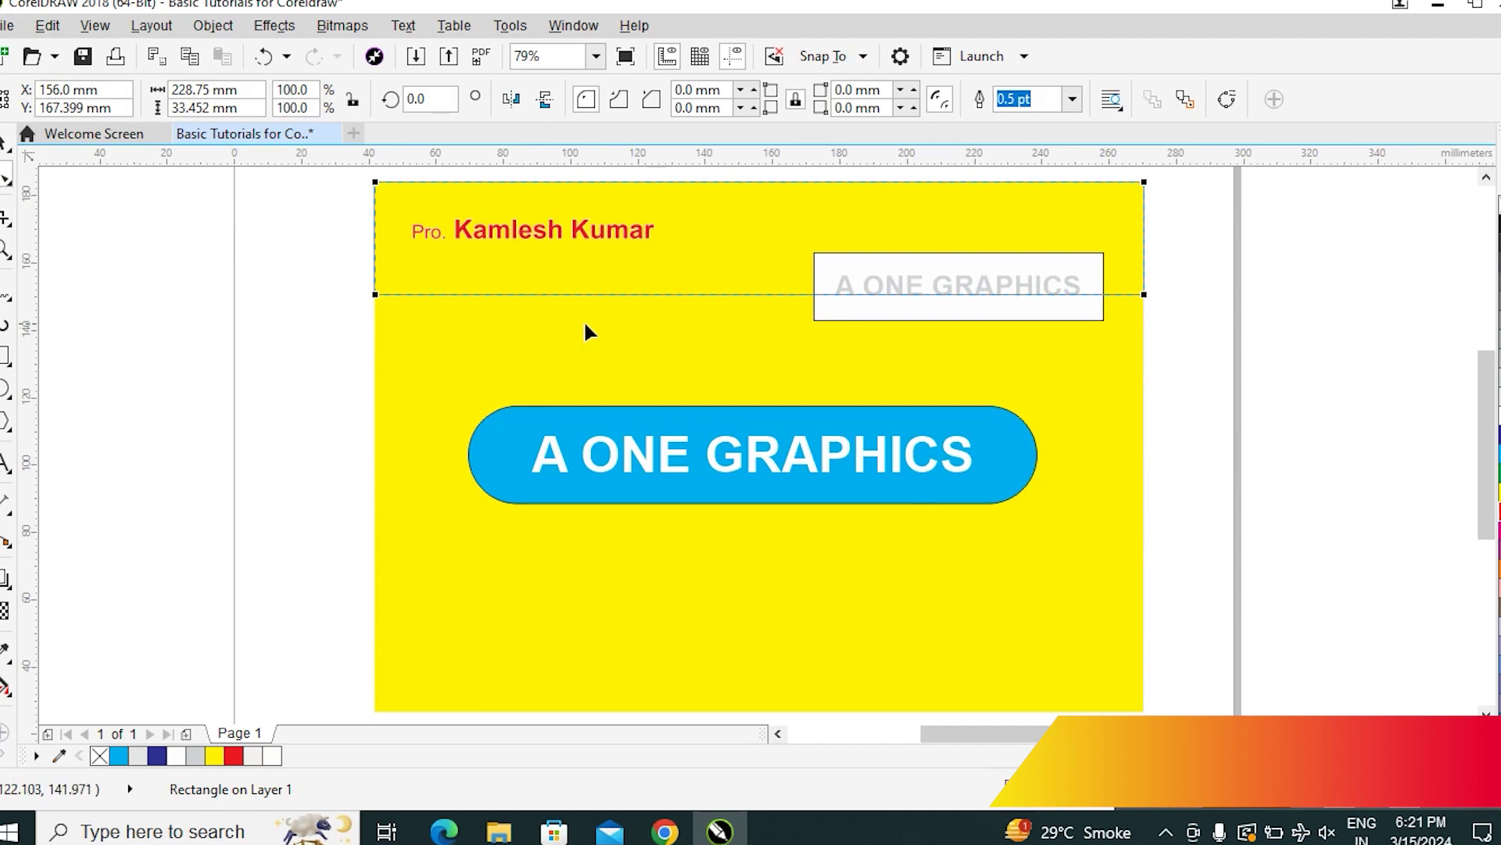
{"action": "key", "text": "ctrl+q"}
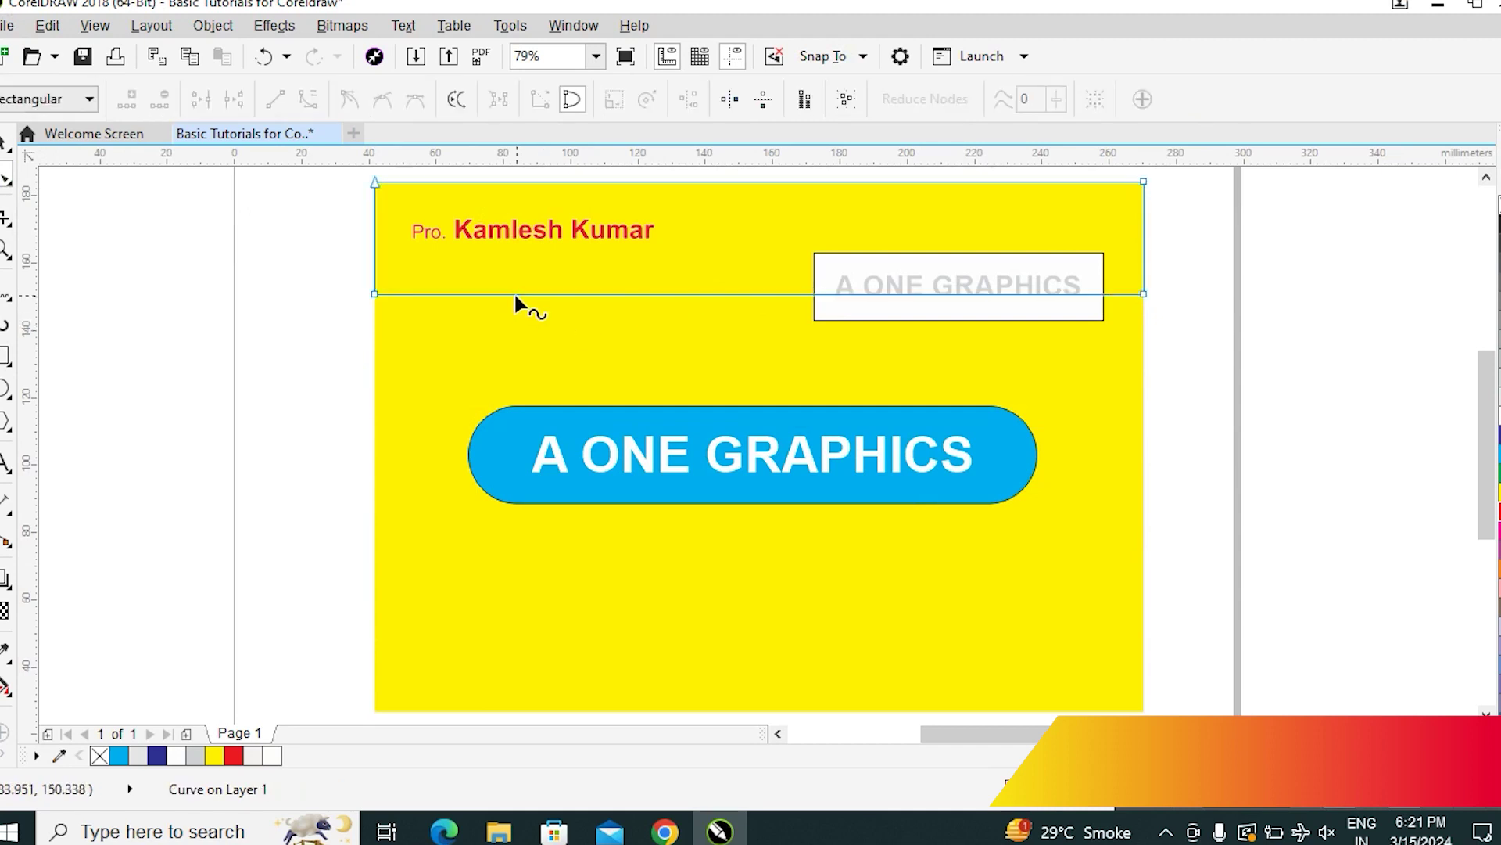
{"action": "left_click_drag", "start_coordinate": [344, 268], "coordinate": [415, 325]}
{"action": "key", "text": "Delete"}
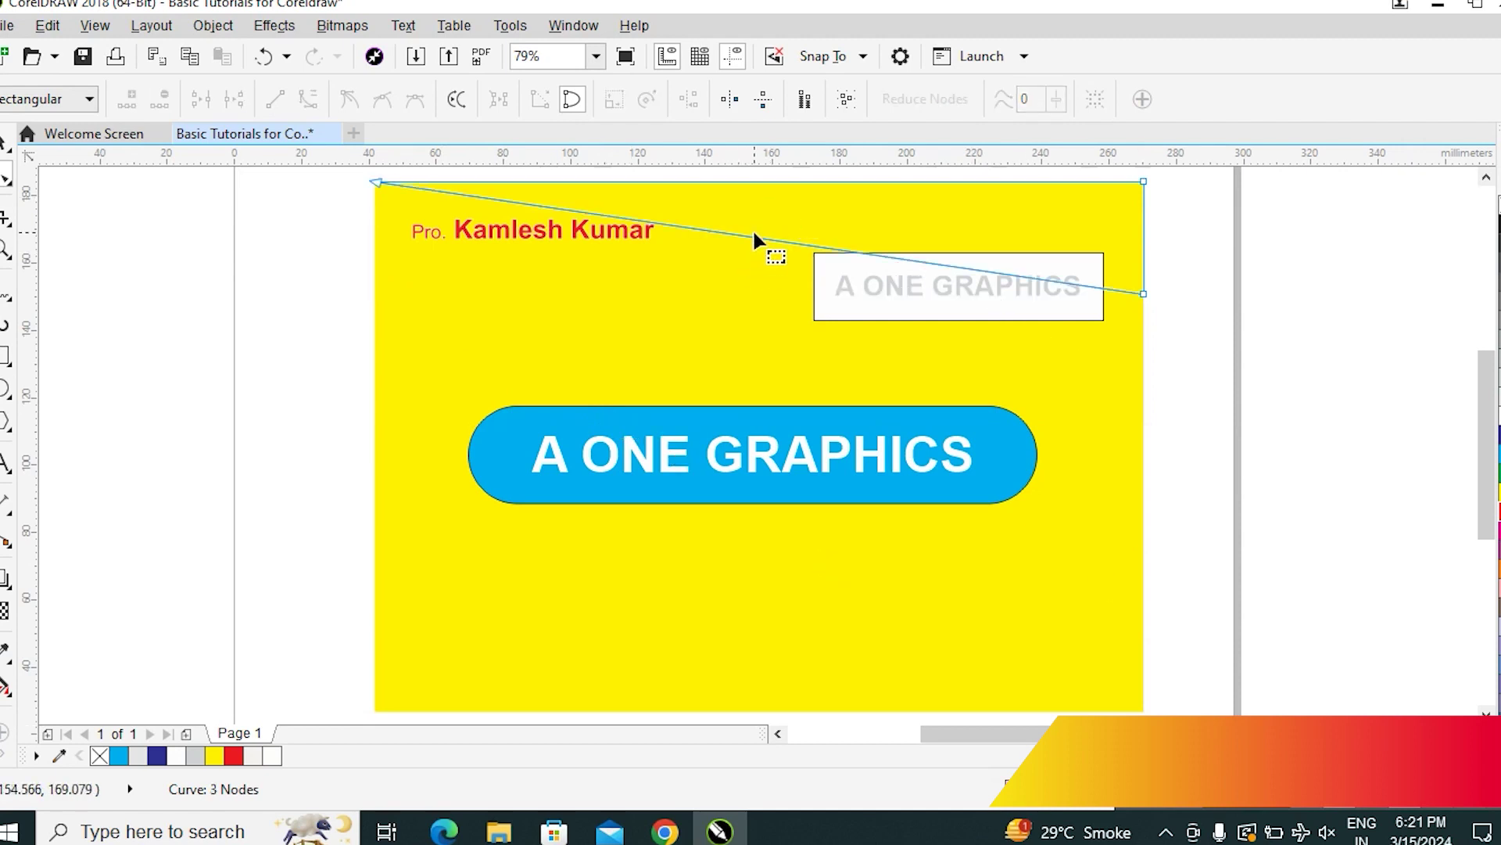
{"action": "right_click", "coordinate": [741, 235]}
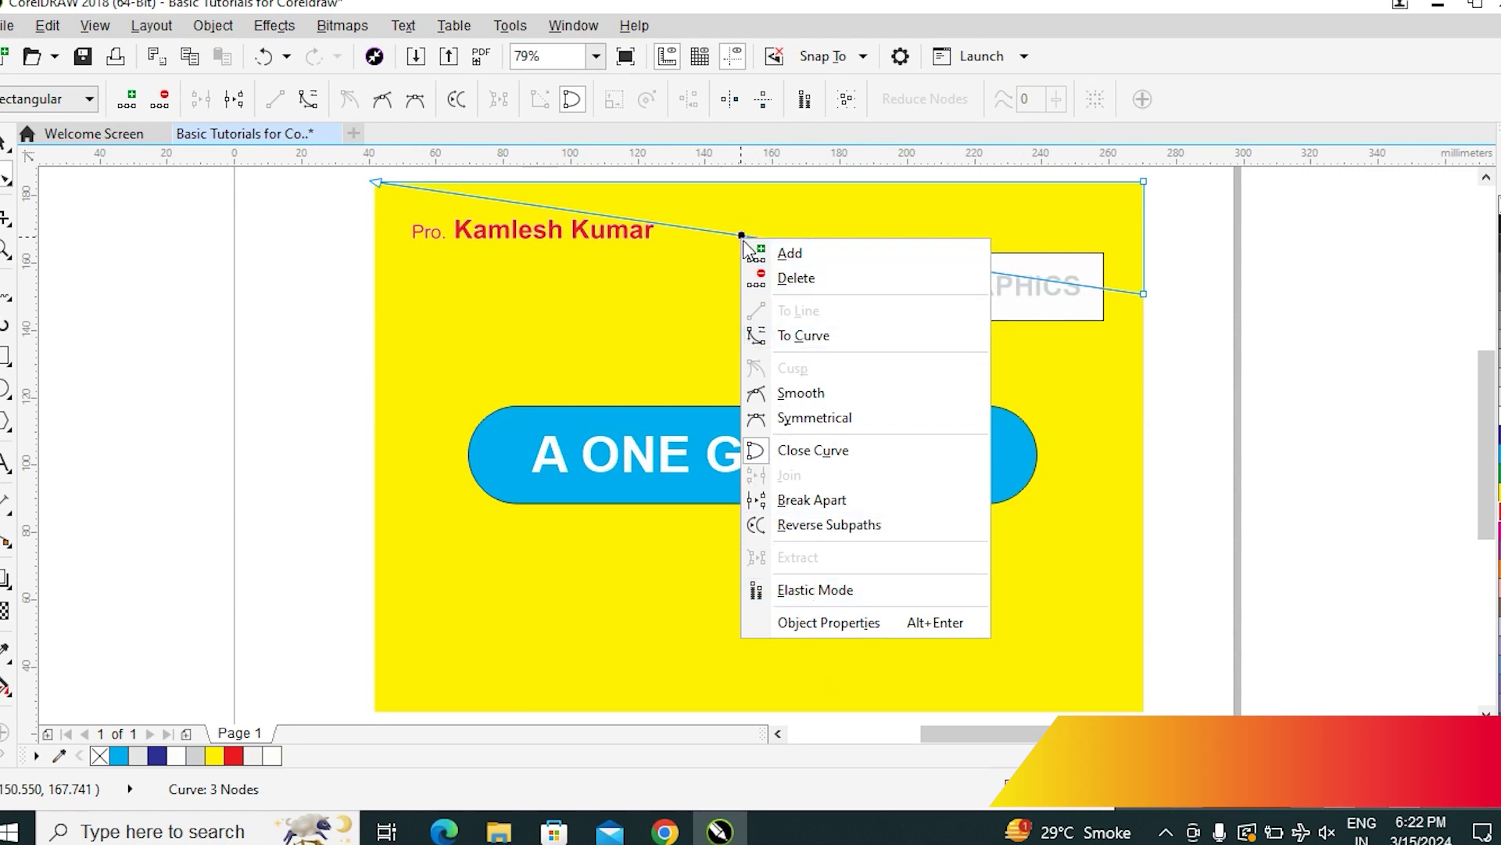
{"action": "left_click", "coordinate": [798, 335]}
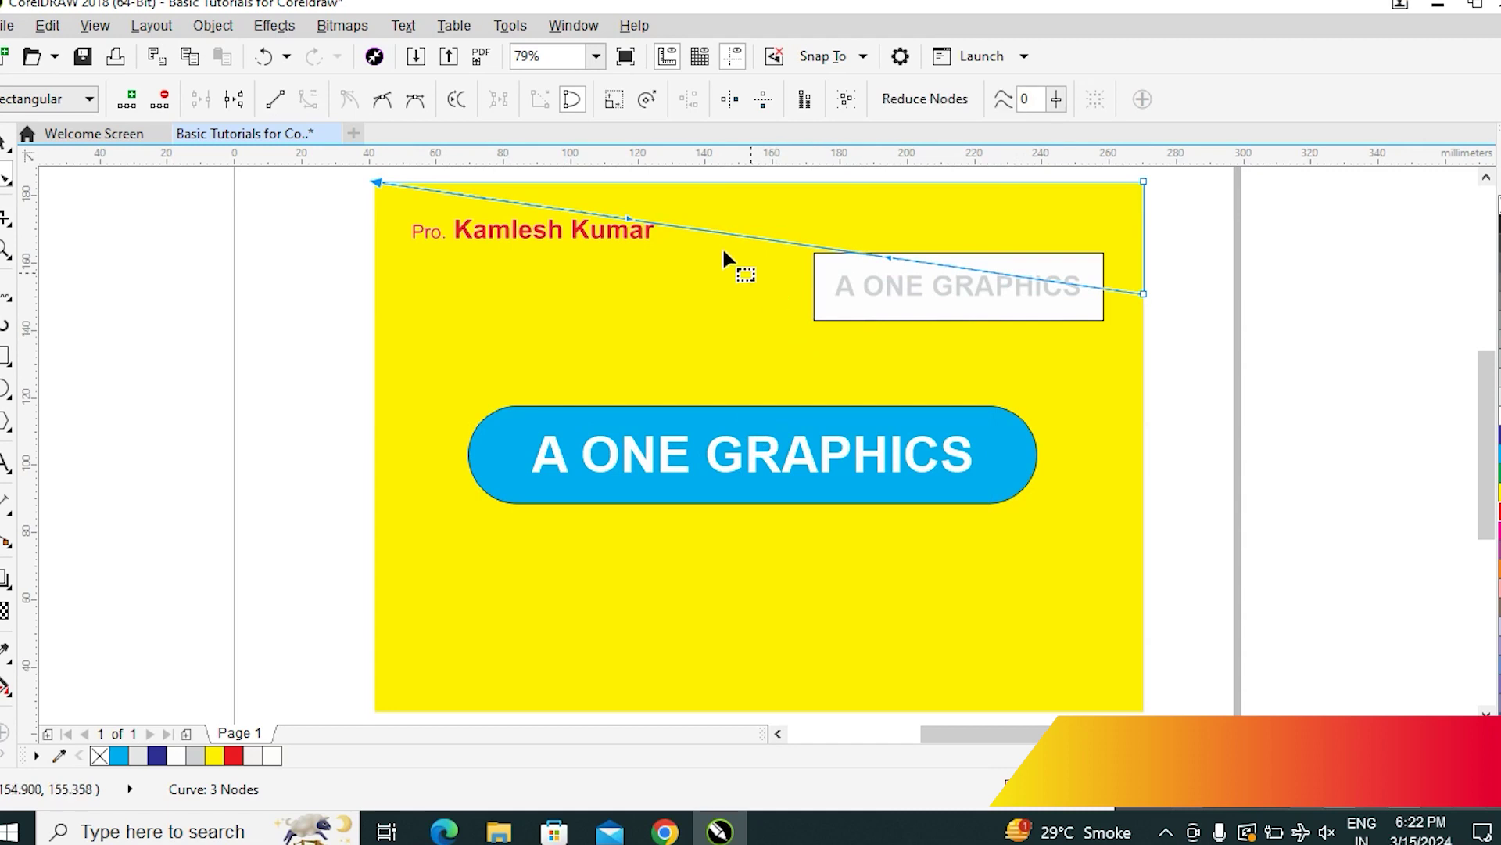
{"action": "left_click_drag", "start_coordinate": [624, 221], "coordinate": [965, 195]}
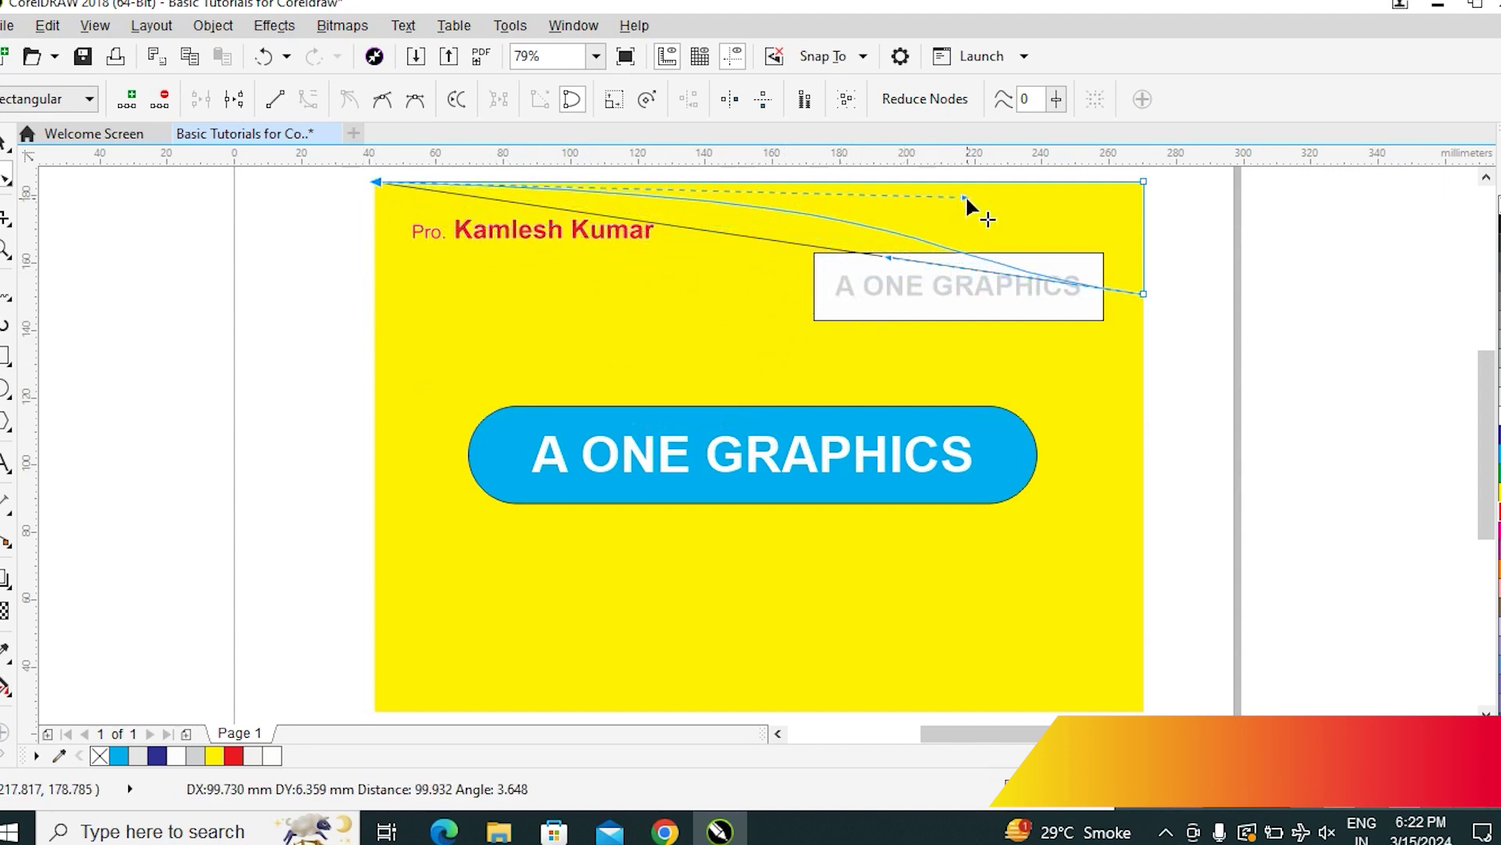
{"action": "left_click", "coordinate": [1143, 295]}
{"action": "left_click_drag", "start_coordinate": [884, 252], "coordinate": [815, 320]}
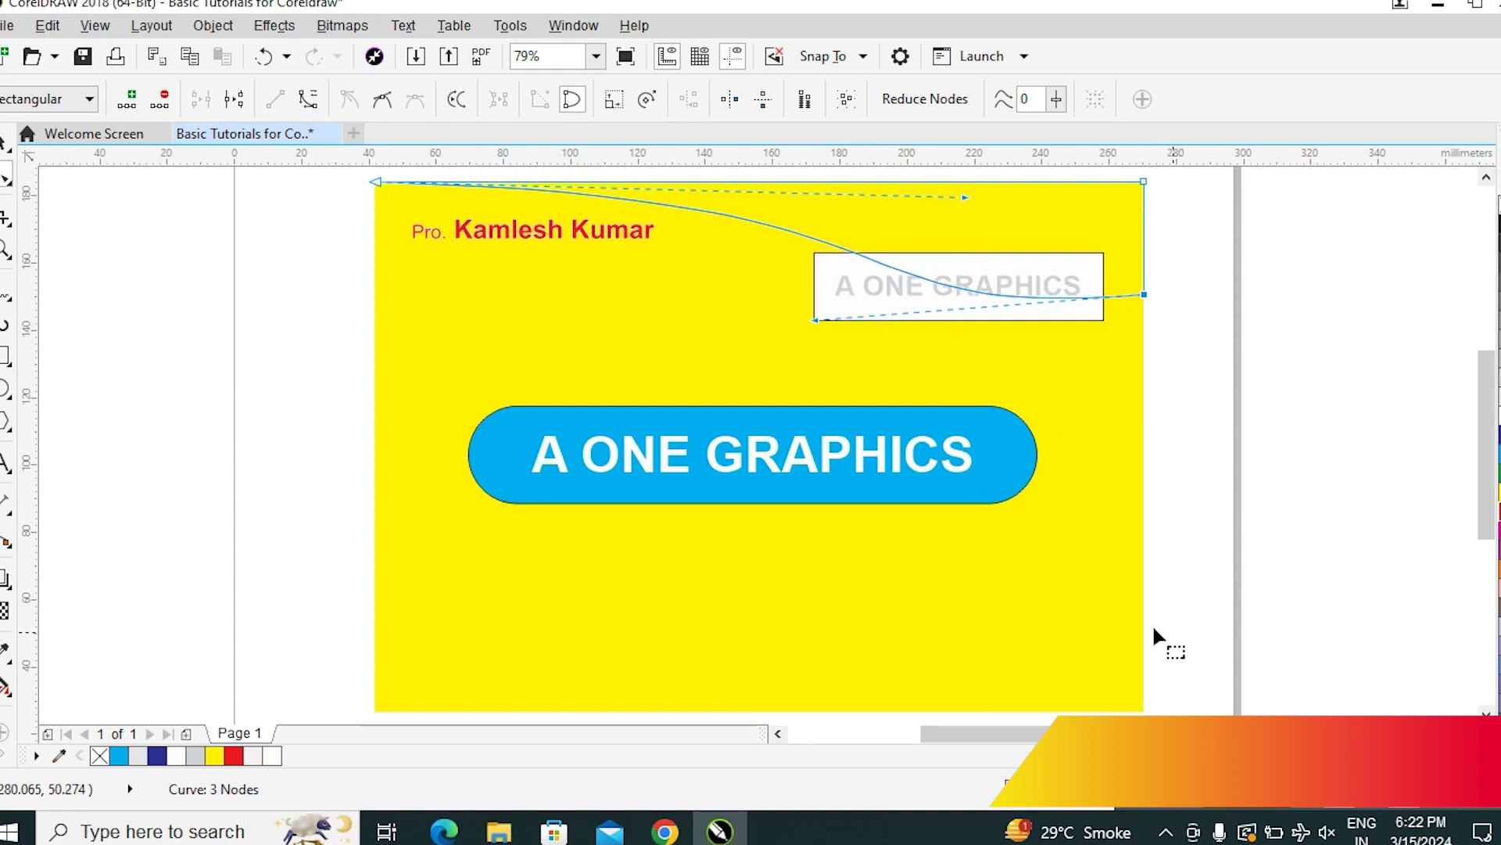
Fill the wave with cyan-blue and set its outline to None
{"action": "left_click", "coordinate": [1498, 445]}
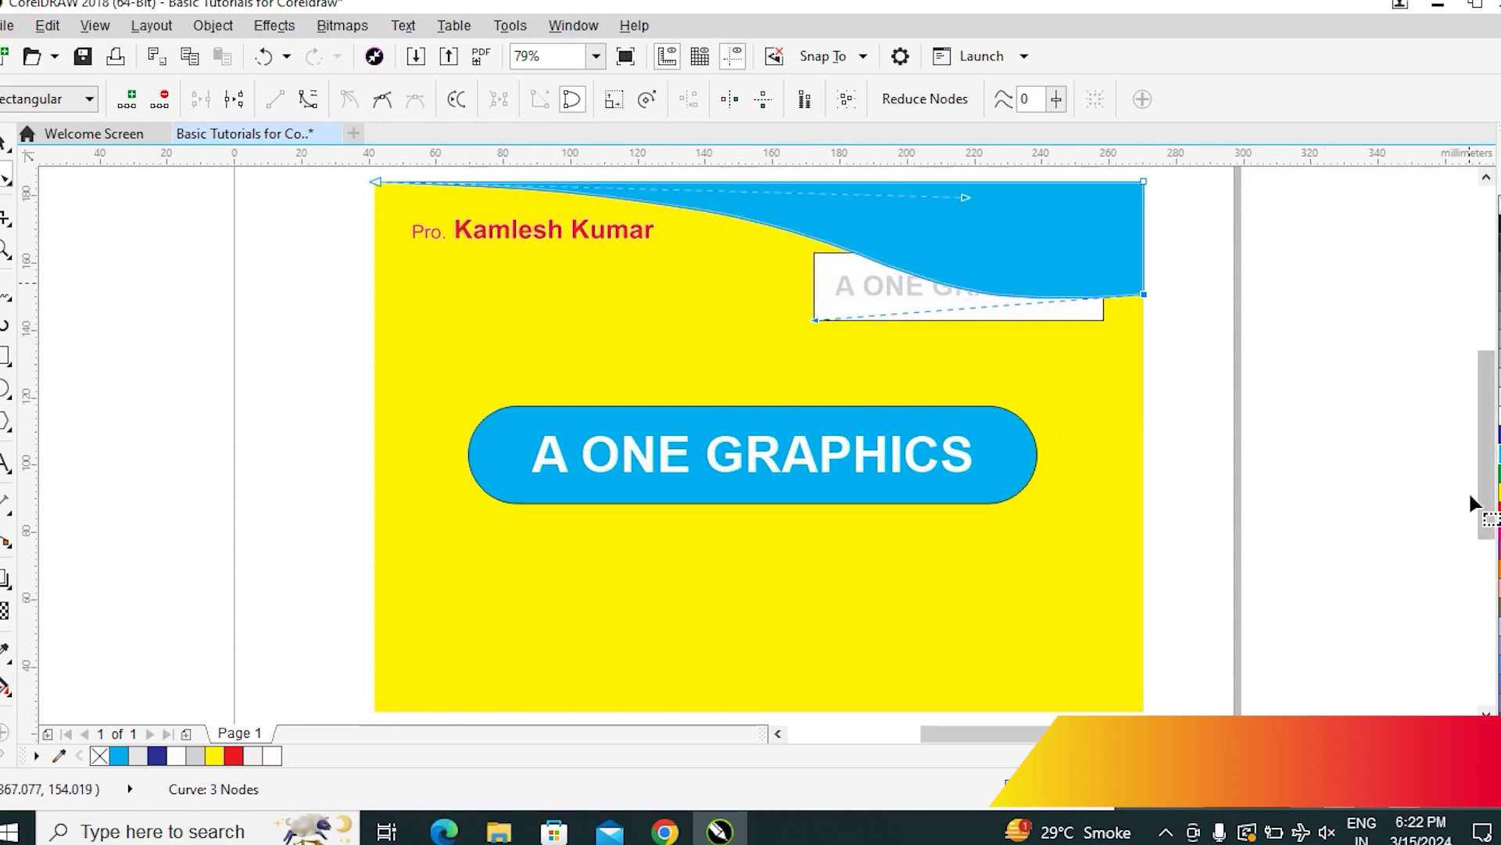
{"action": "left_click", "coordinate": [10, 146]}
{"action": "left_click", "coordinate": [1270, 419]}
{"action": "left_click", "coordinate": [1037, 245]}
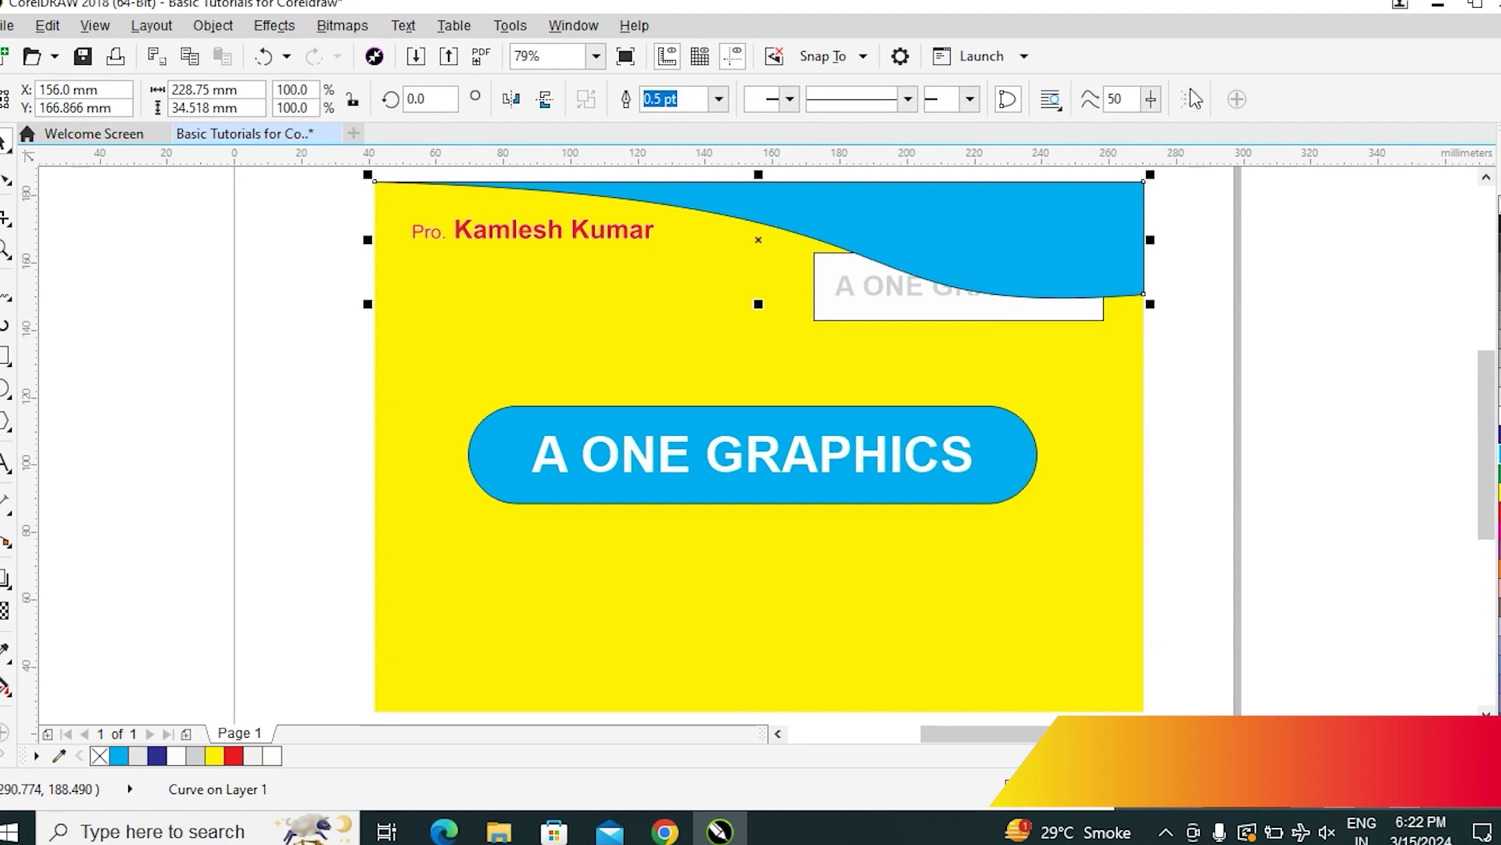
{"action": "left_click", "coordinate": [719, 100]}
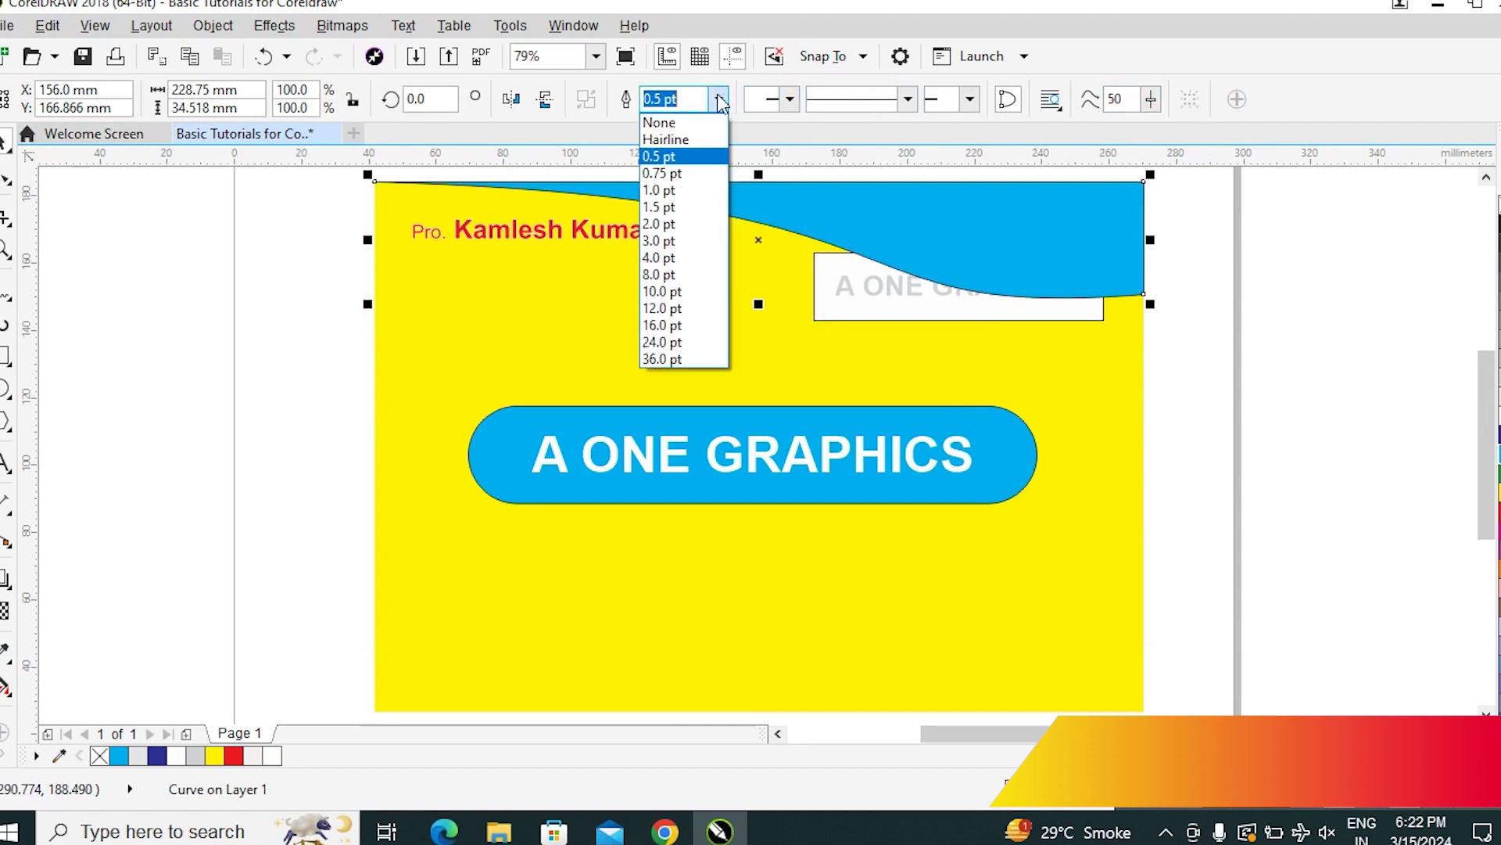
{"action": "left_click", "coordinate": [659, 122]}
{"action": "left_click", "coordinate": [1255, 295]}
{"action": "left_click", "coordinate": [1078, 279]}
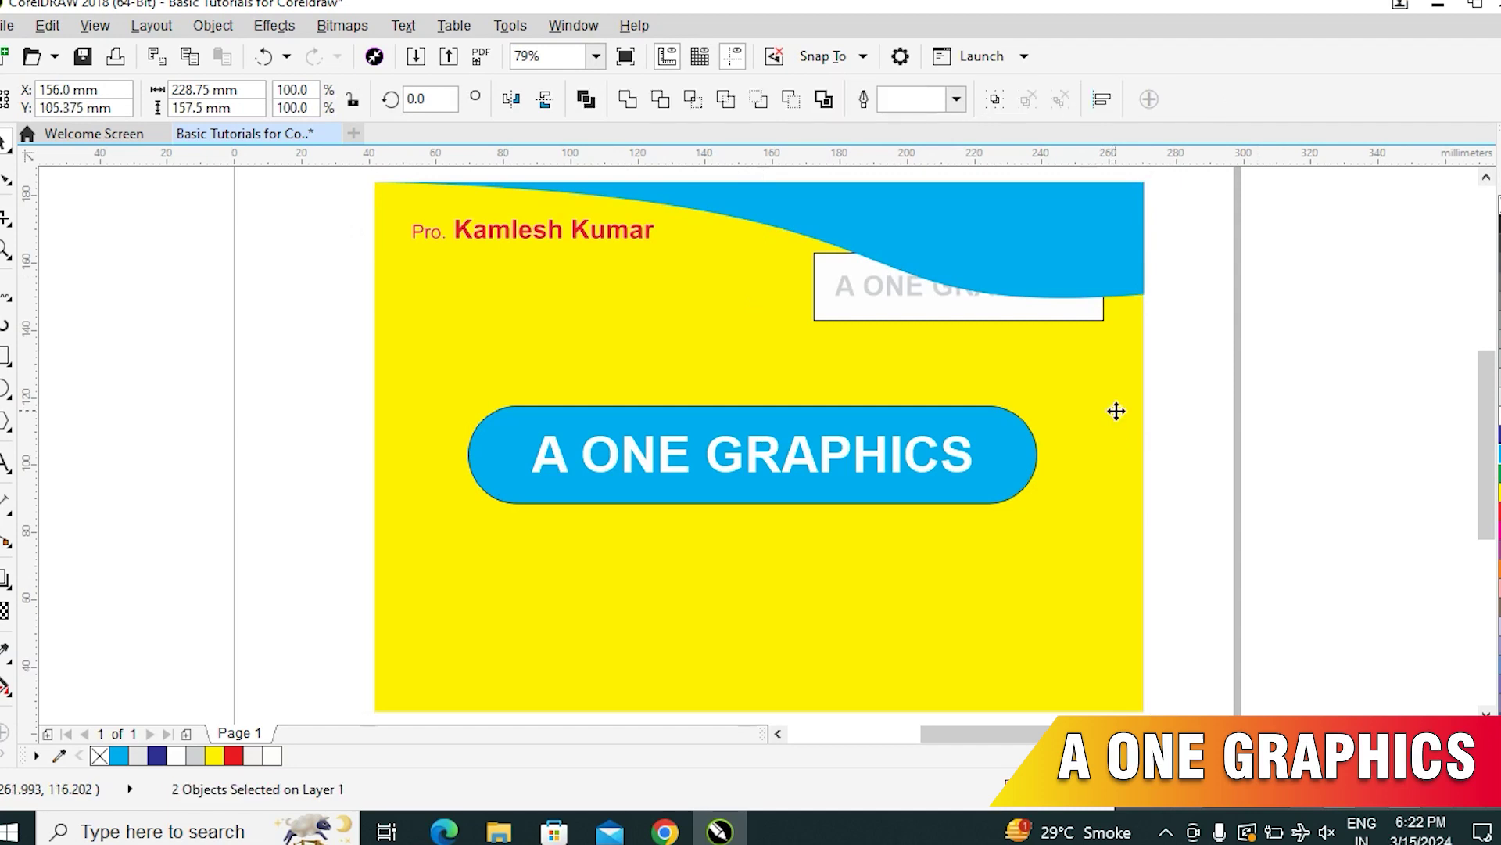
{"action": "left_click", "coordinate": [1359, 389]}
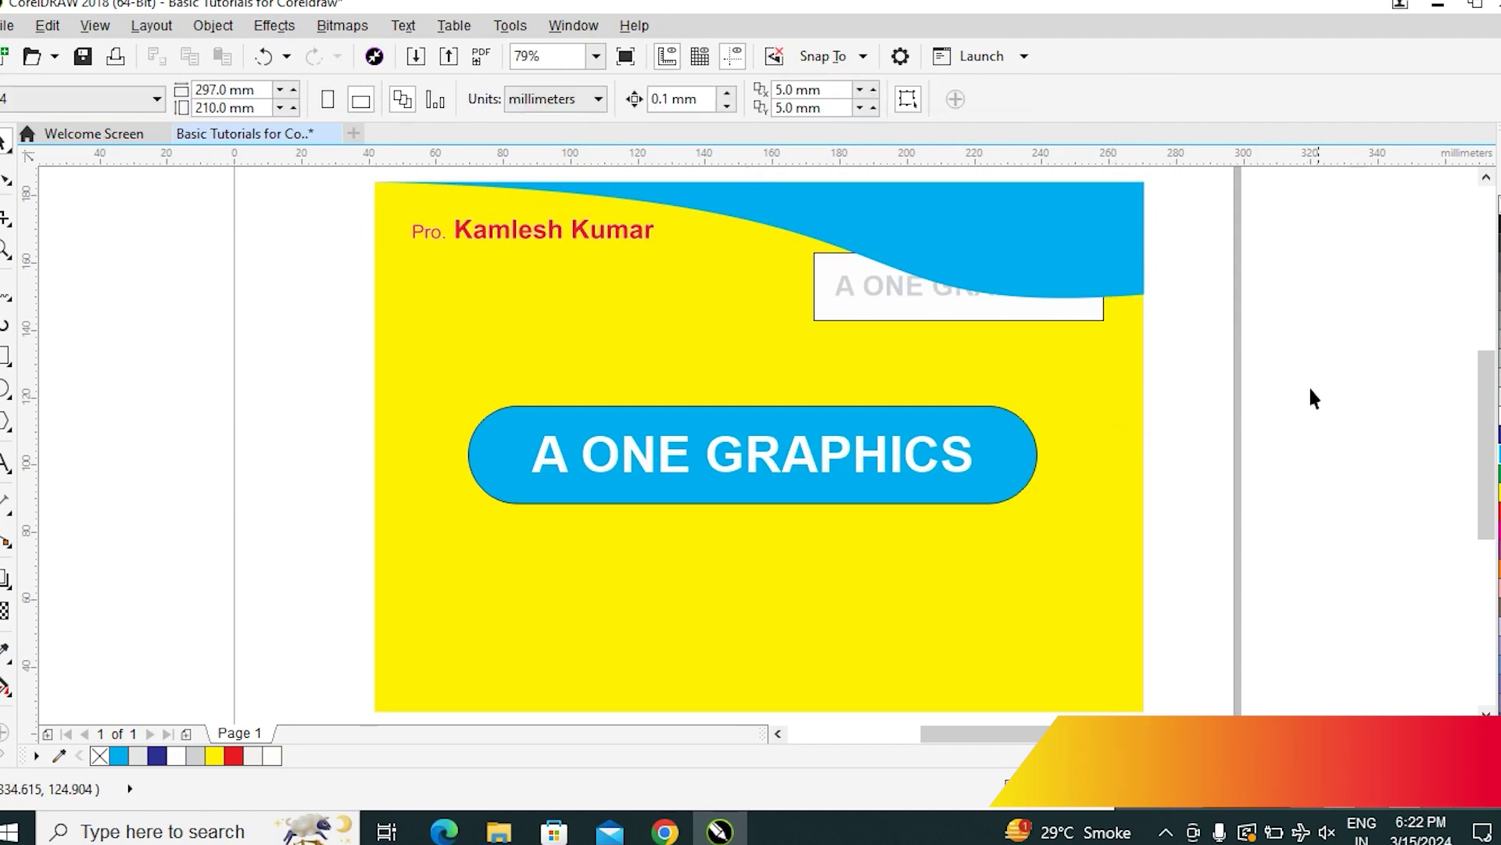
Move the grey A ONE GRAPHICS box and its text left, below the wave
{"action": "left_click_drag", "start_coordinate": [1294, 221], "coordinate": [727, 361]}
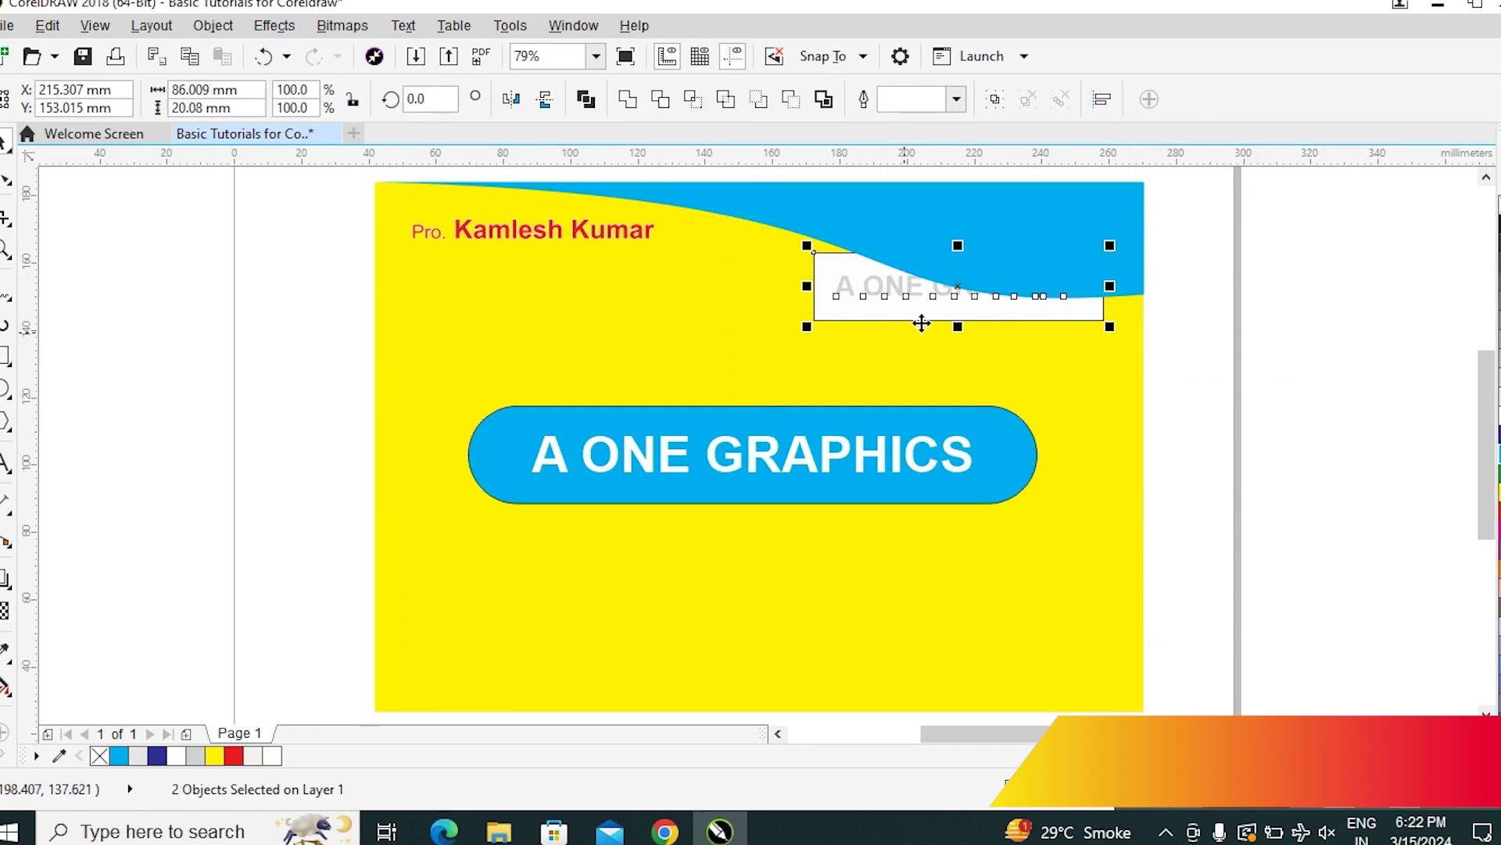
{"action": "left_click_drag", "start_coordinate": [921, 323], "coordinate": [594, 335]}
{"action": "left_click", "coordinate": [1283, 427]}
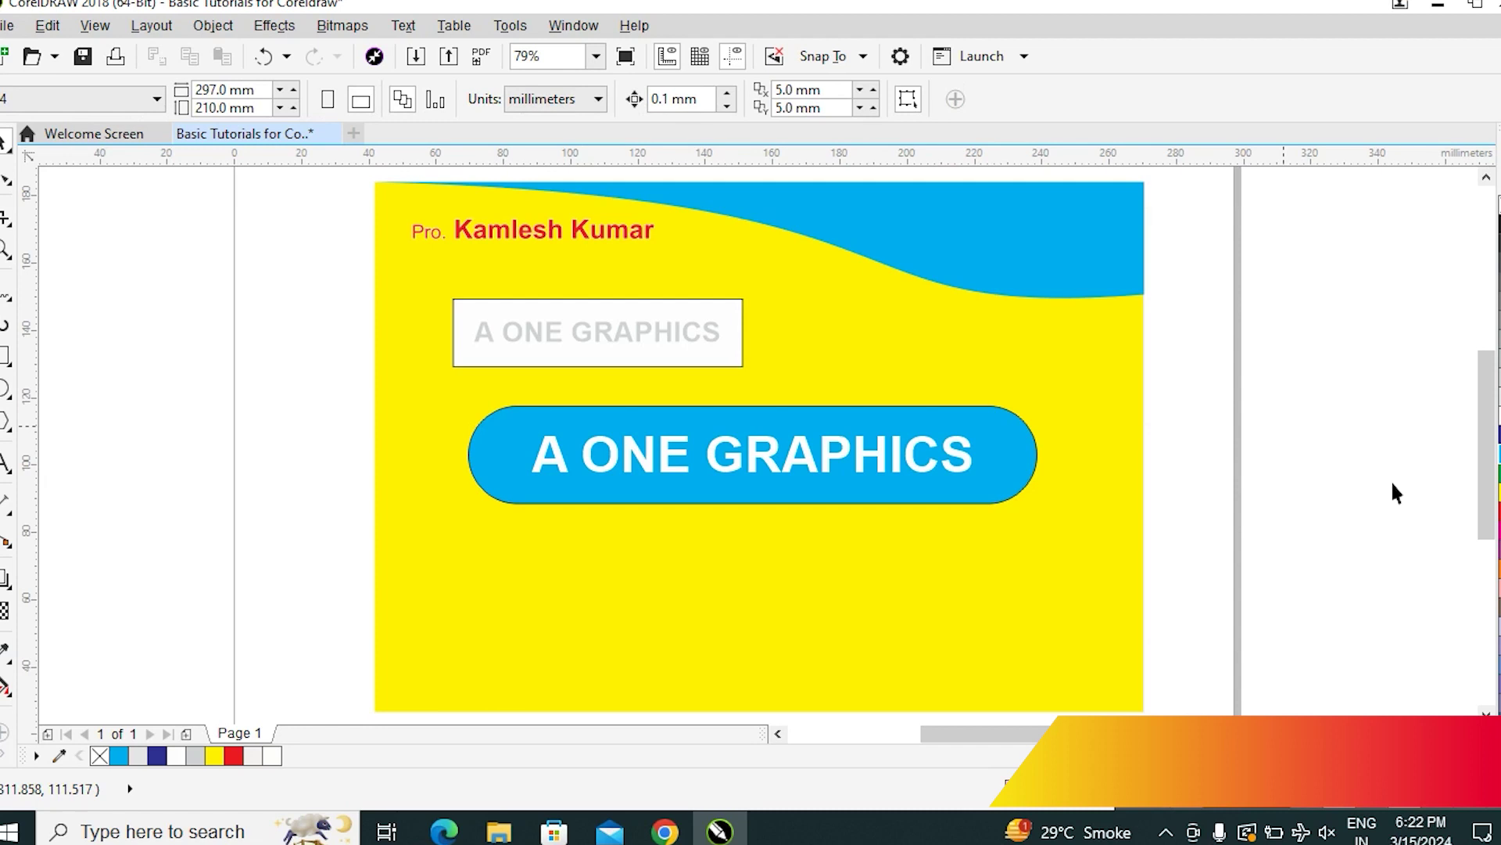
Drag a rectangle over the card and try moving the name text onto the wave, then undo the move
{"action": "left_click", "coordinate": [7, 358]}
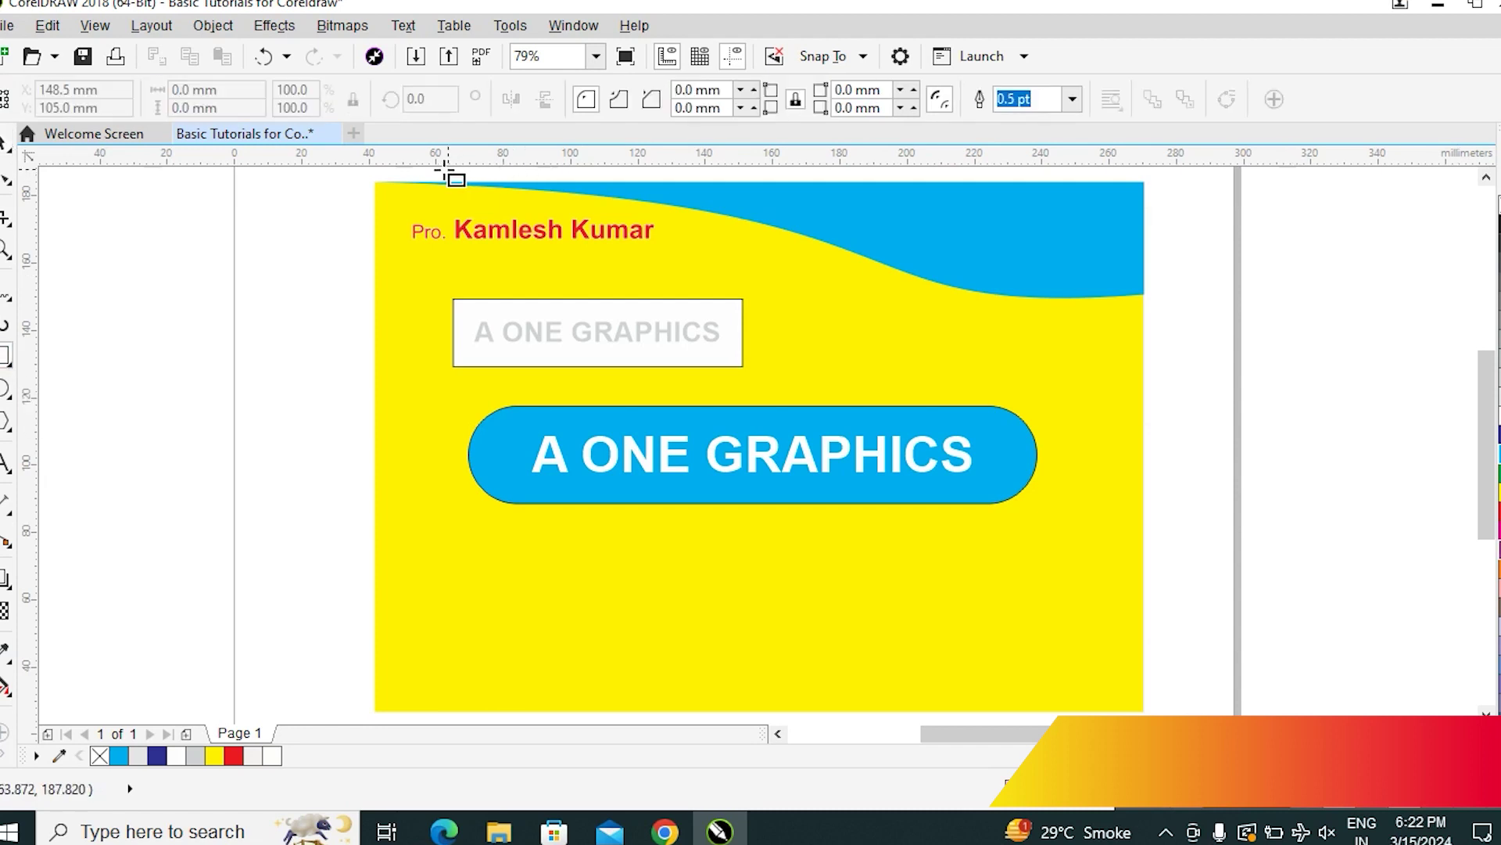
{"action": "left_click_drag", "start_coordinate": [376, 182], "coordinate": [1145, 644]}
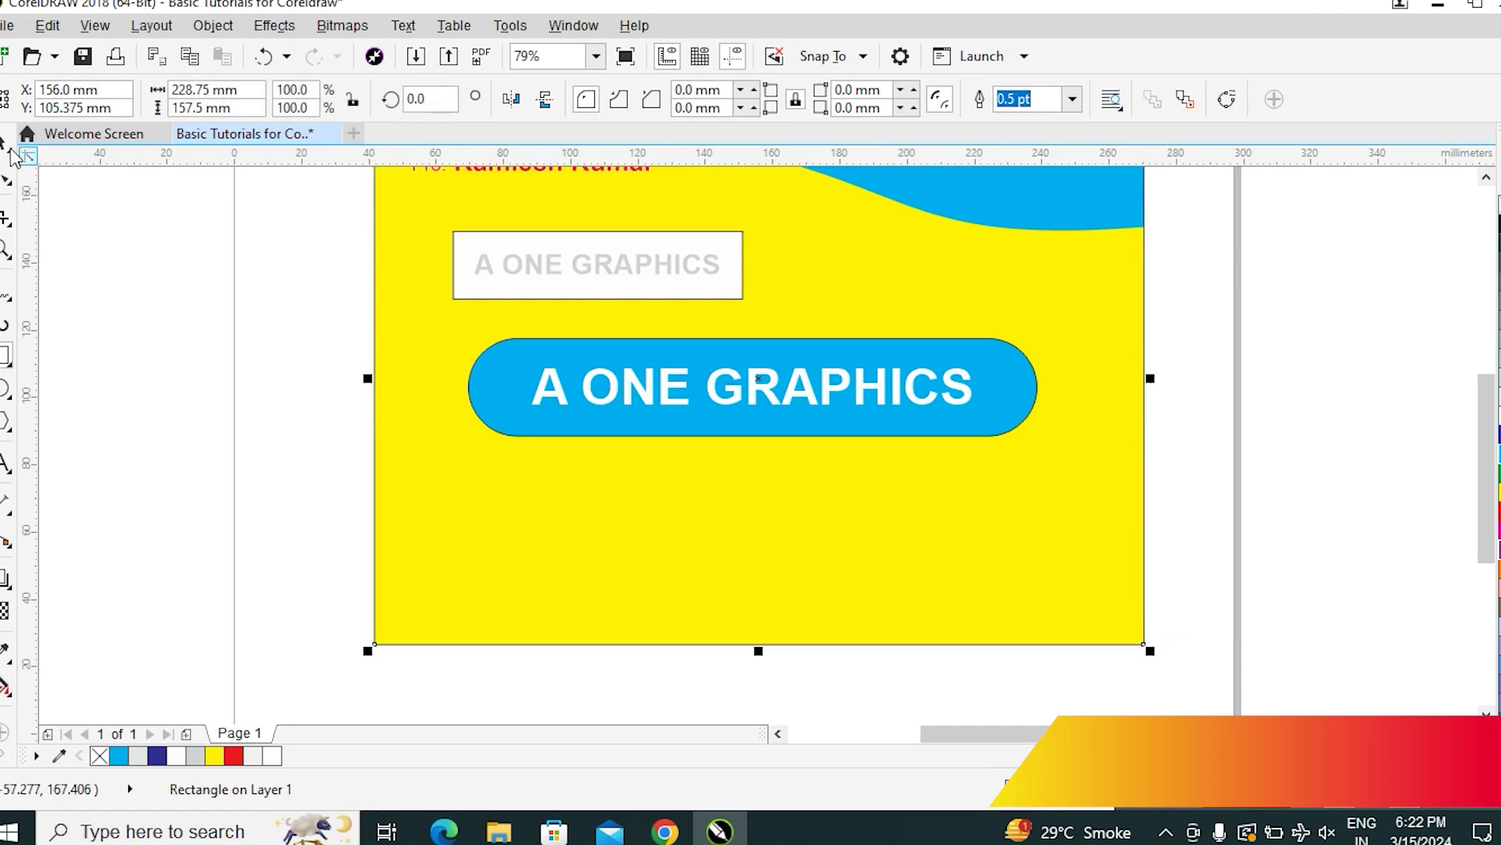
{"action": "scroll", "coordinate": [1279, 479], "scroll_direction": "up", "scroll_amount": 1}
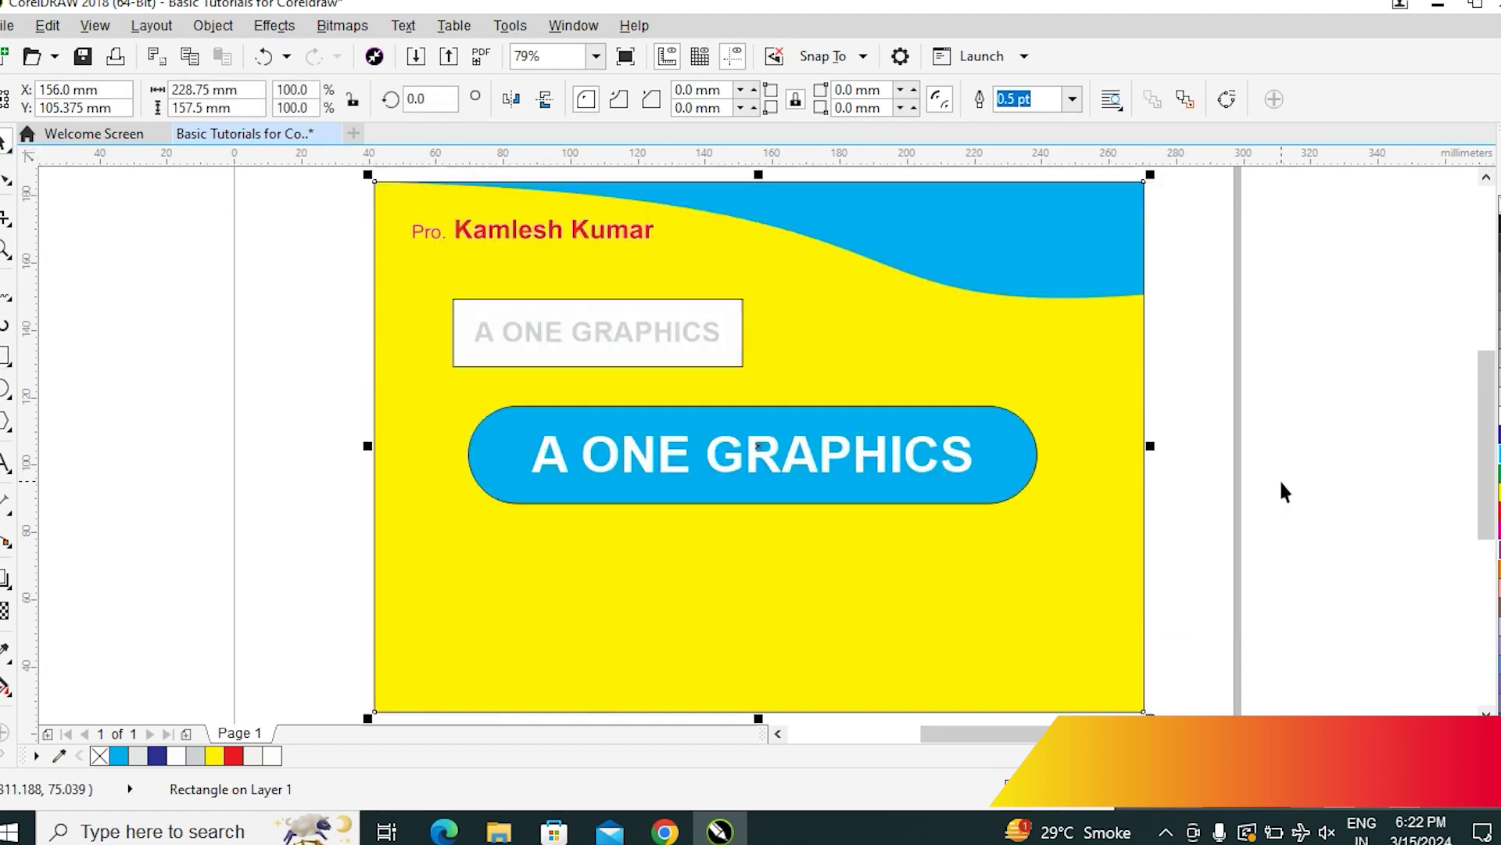
{"action": "left_click", "coordinate": [1361, 433]}
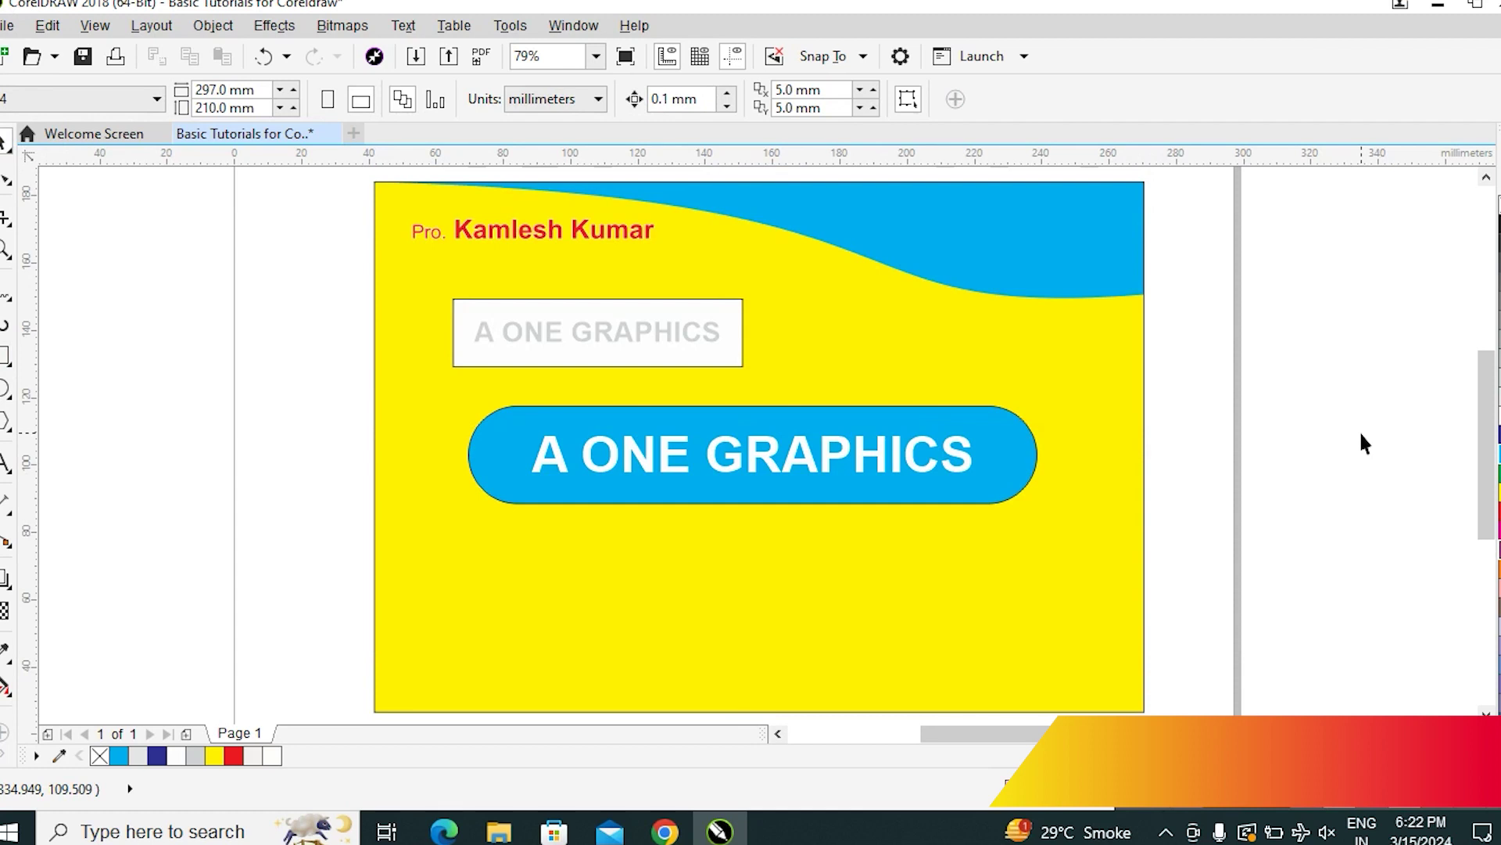
{"action": "left_click", "coordinate": [598, 230]}
{"action": "left_click_drag", "start_coordinate": [597, 230], "coordinate": [1101, 244]}
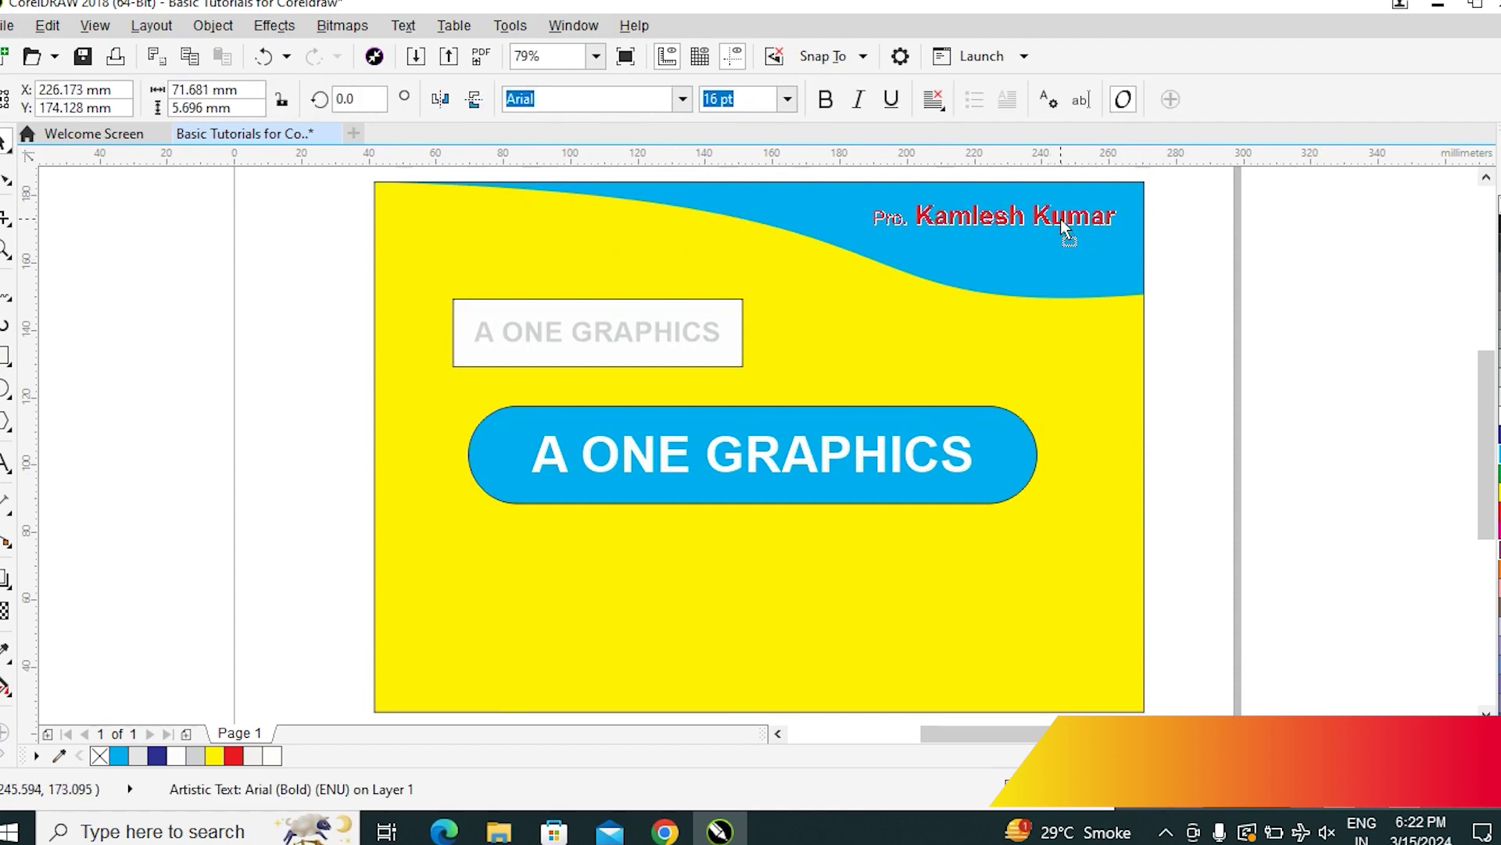
{"action": "key", "text": "ctrl+z"}
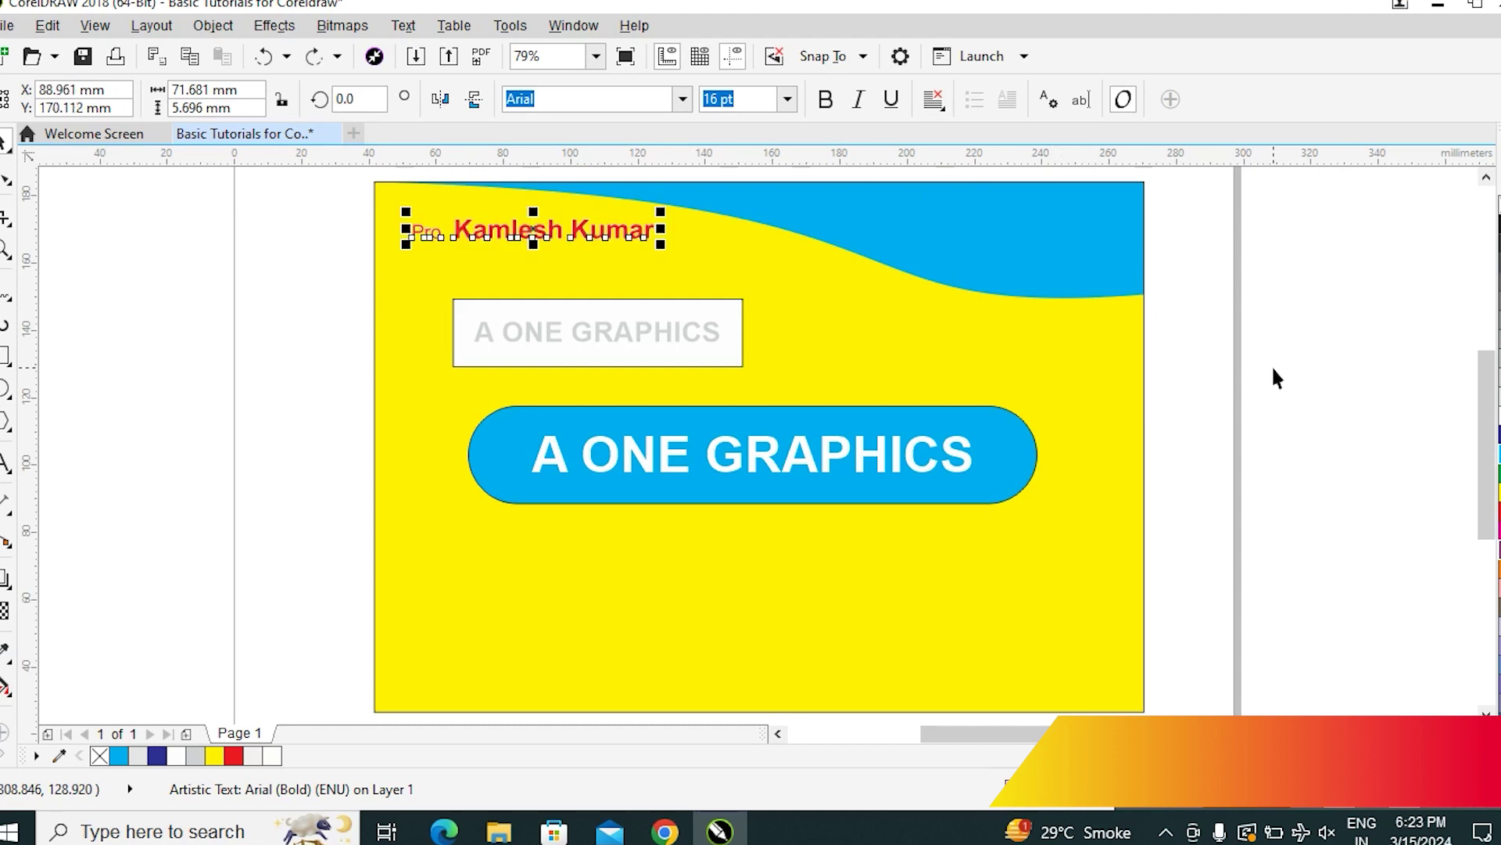
{"action": "left_click", "coordinate": [1273, 368]}
Open the blue wave's fill in Edit Fill with F11
{"action": "left_click", "coordinate": [939, 227]}
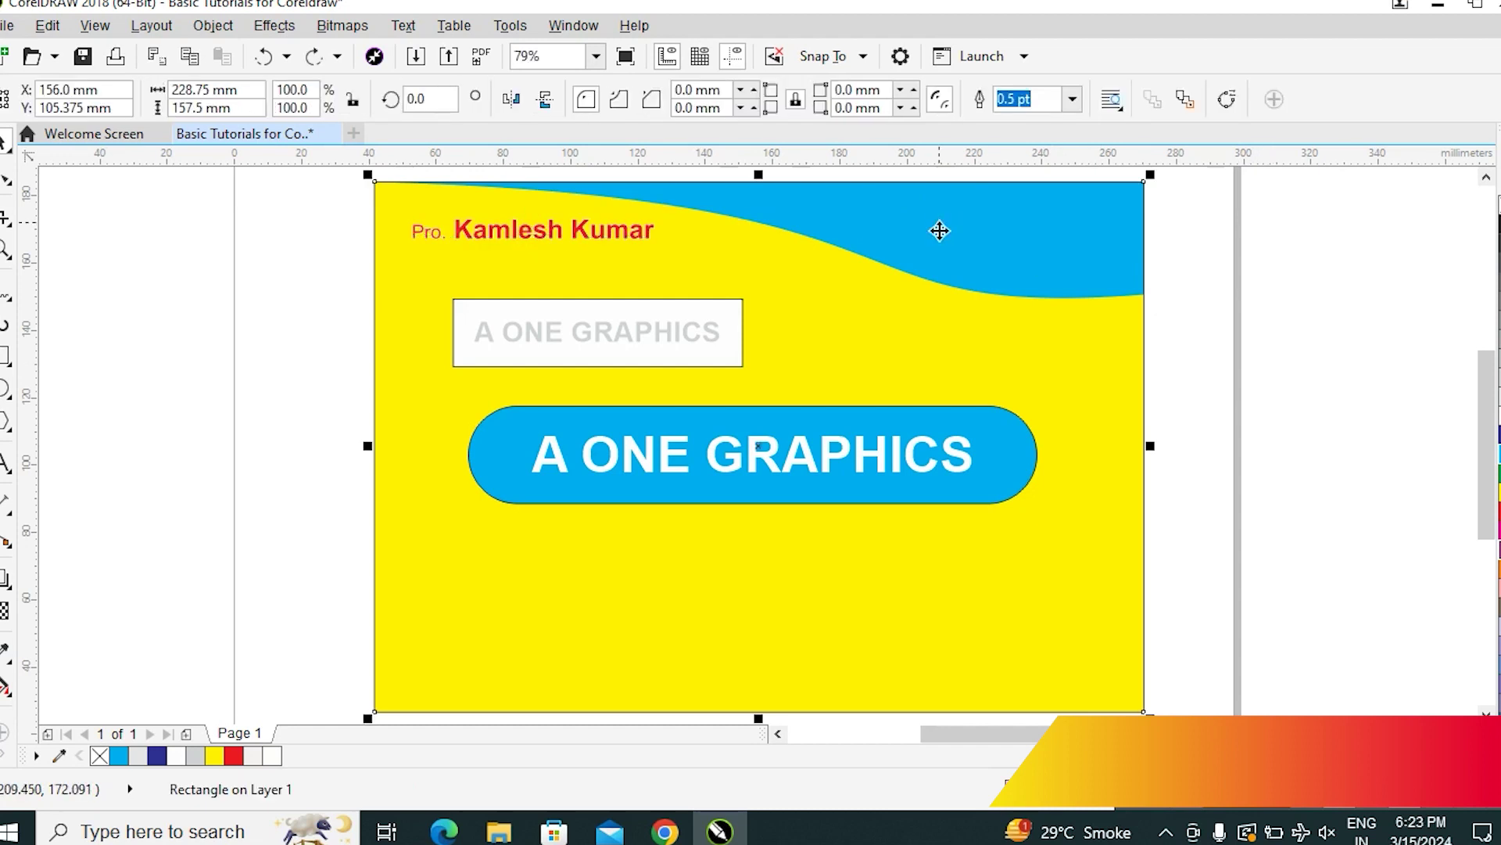
{"action": "left_click", "coordinate": [986, 292]}
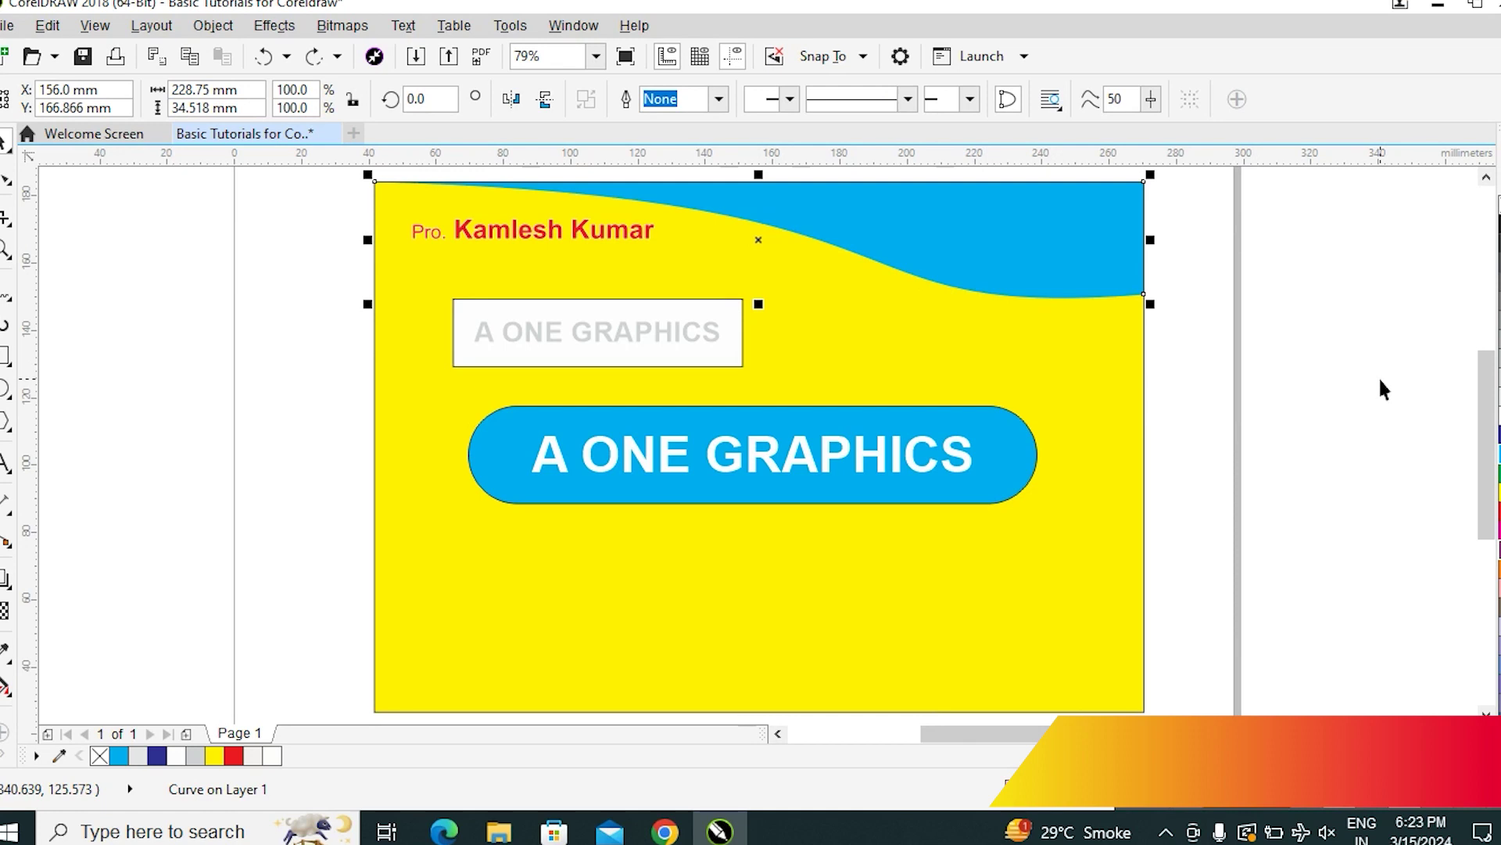
{"action": "key", "text": "F11"}
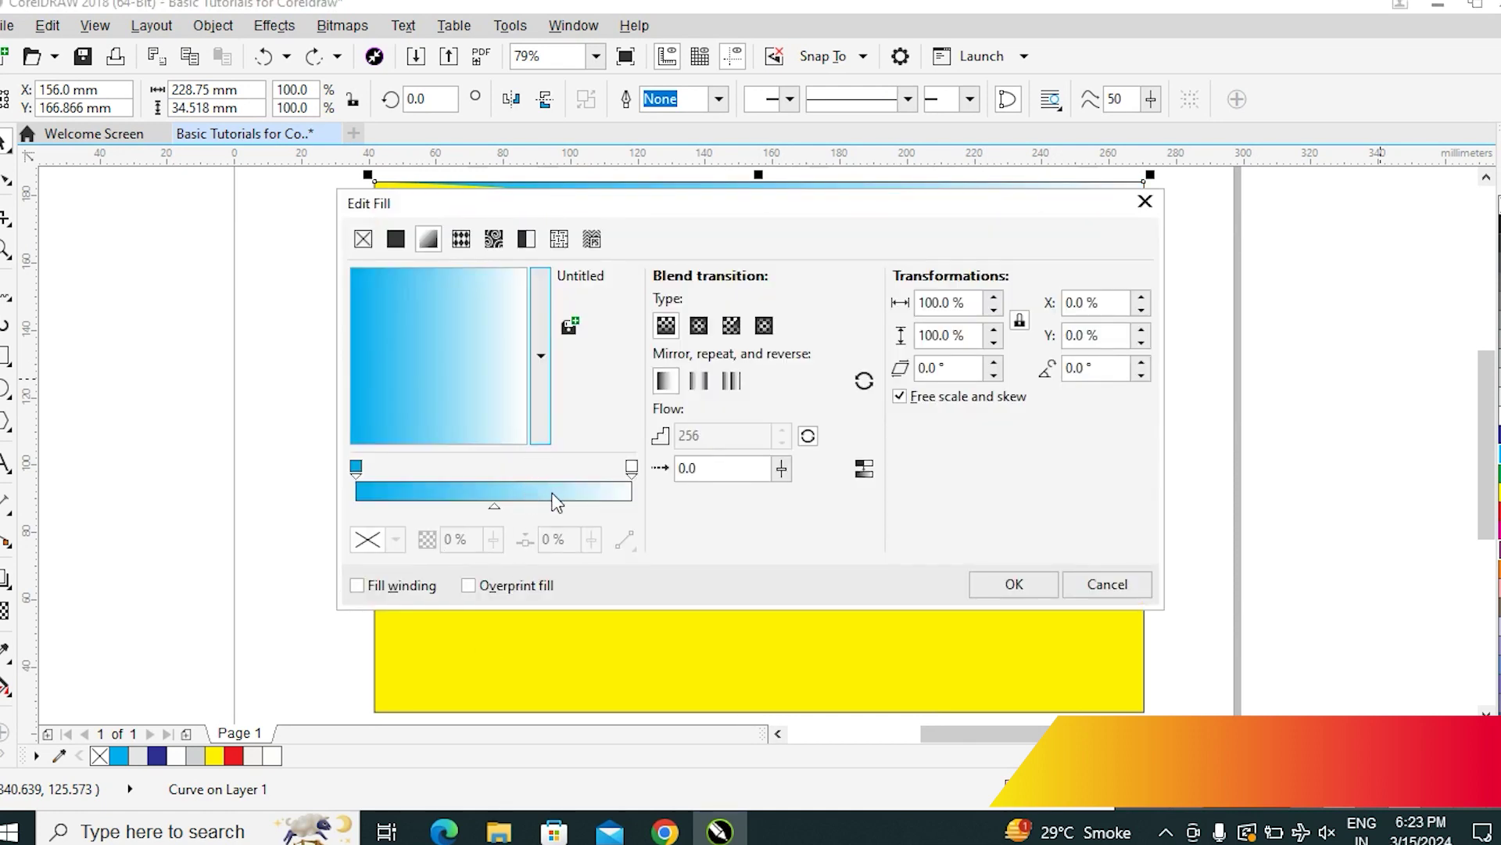
Set the gradient's end colour to deep blue (C91 M77 Y0) and apply the fill
{"action": "left_click", "coordinate": [631, 468]}
{"action": "left_click", "coordinate": [367, 544]}
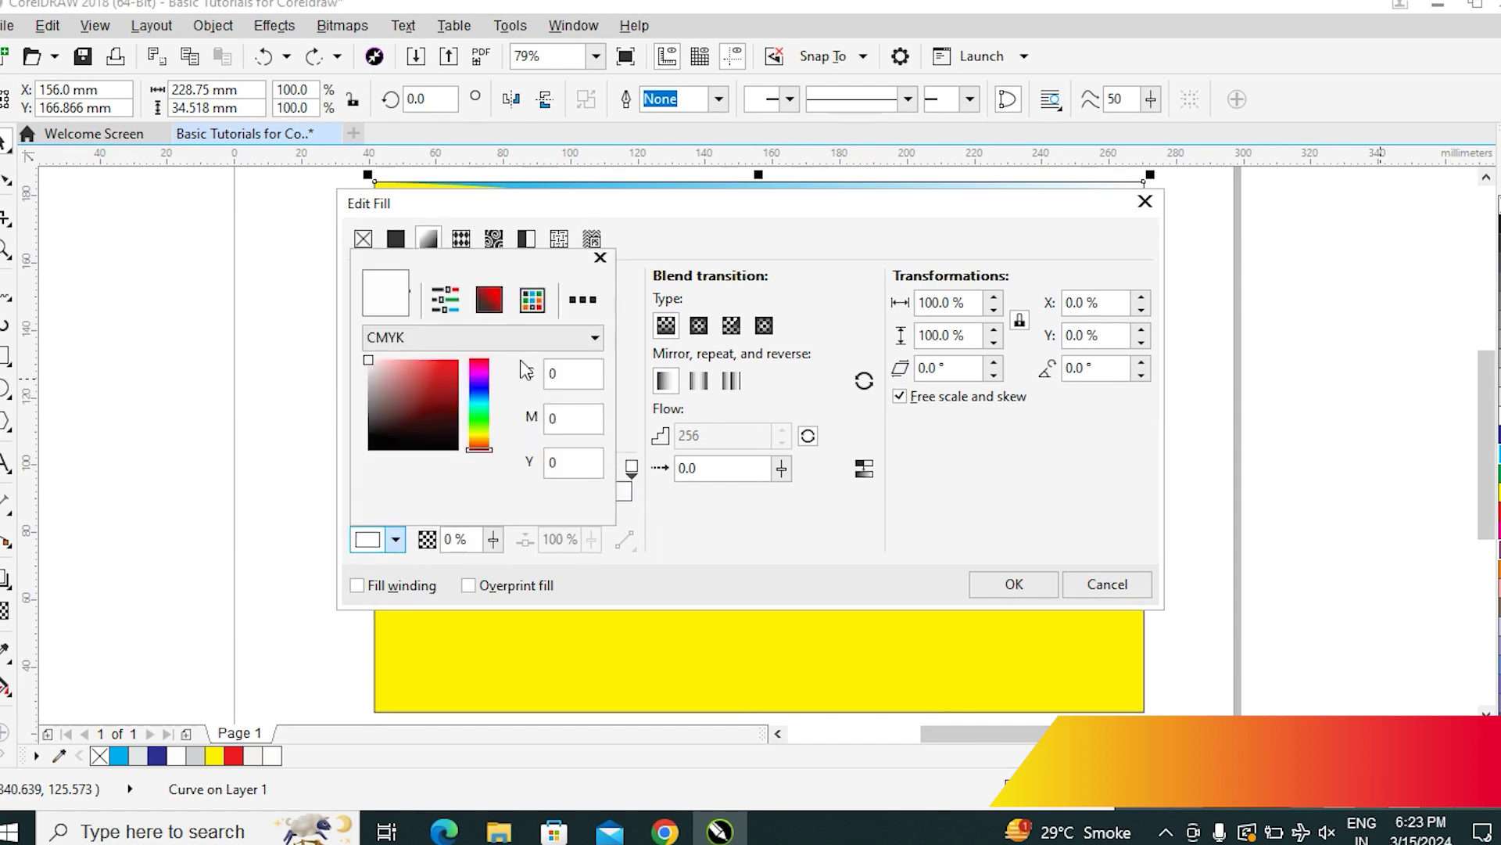
{"action": "left_click", "coordinate": [479, 391]}
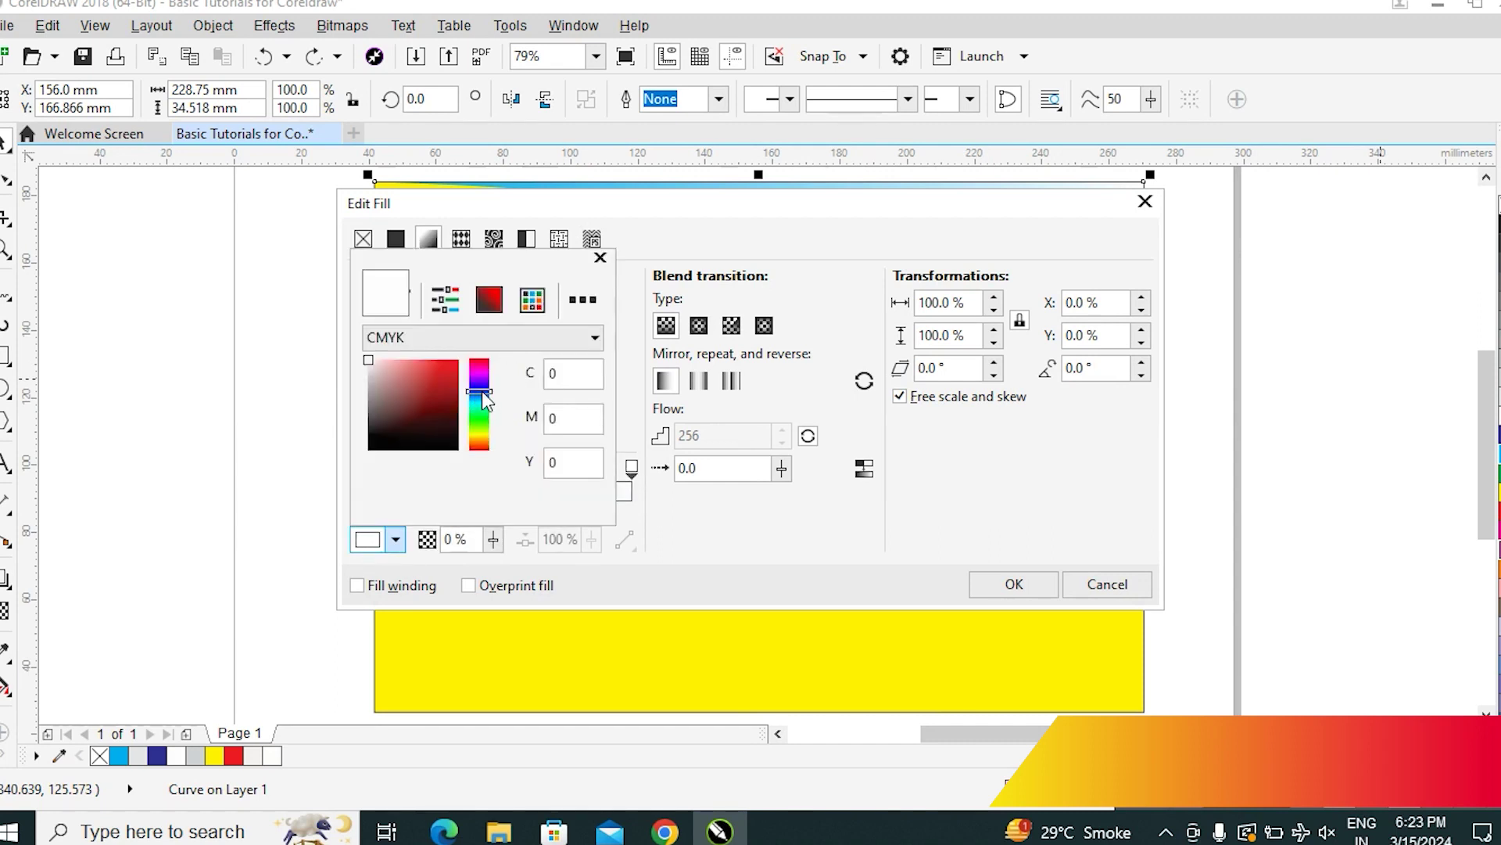
{"action": "left_click", "coordinate": [453, 364]}
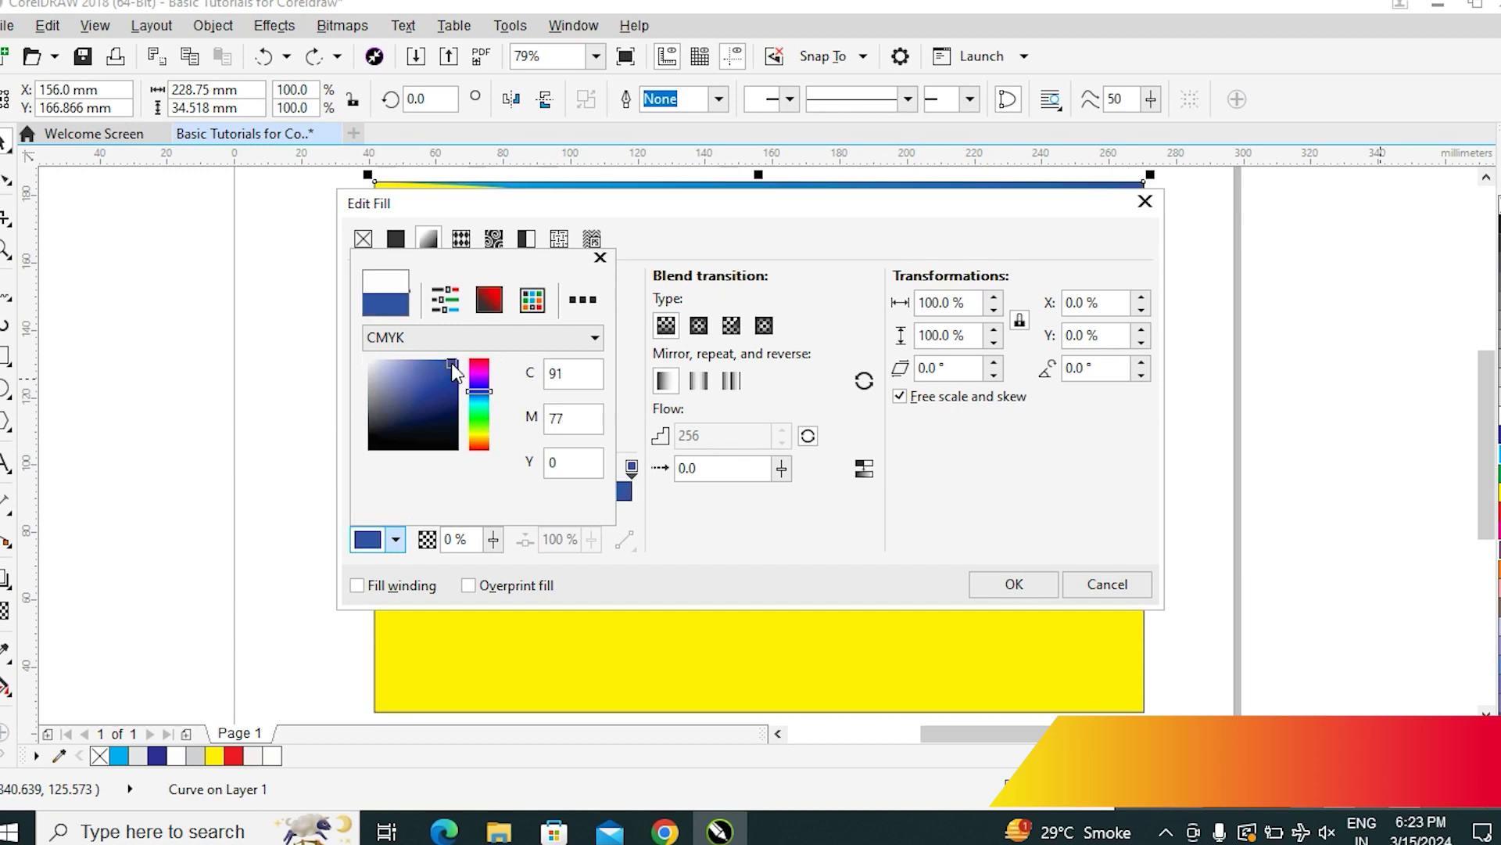
{"action": "left_click", "coordinate": [985, 588]}
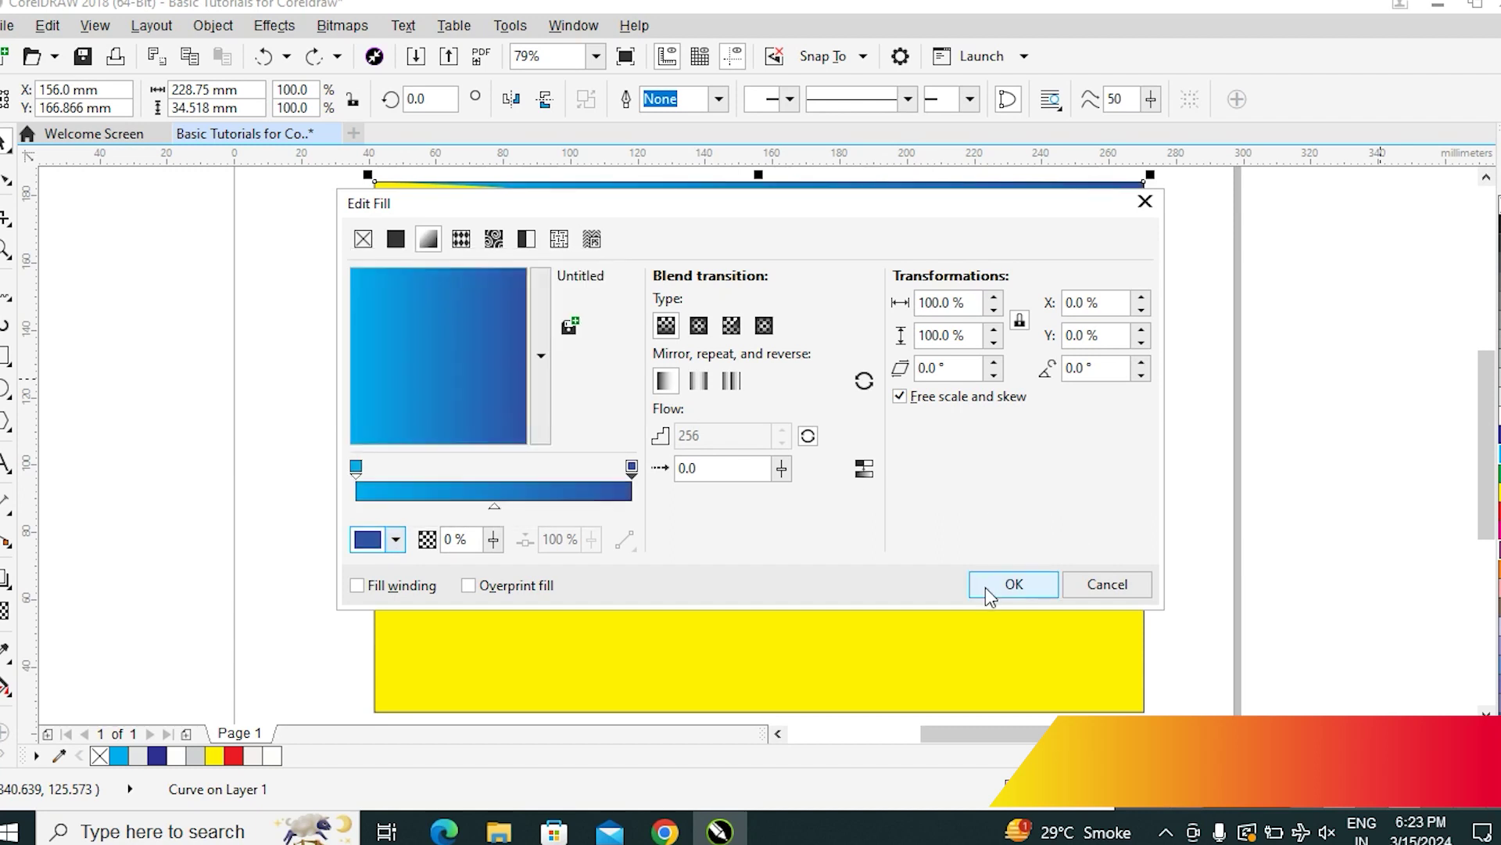
{"action": "left_click", "coordinate": [986, 588]}
{"action": "left_click", "coordinate": [930, 236]}
{"action": "left_click", "coordinate": [1265, 296]}
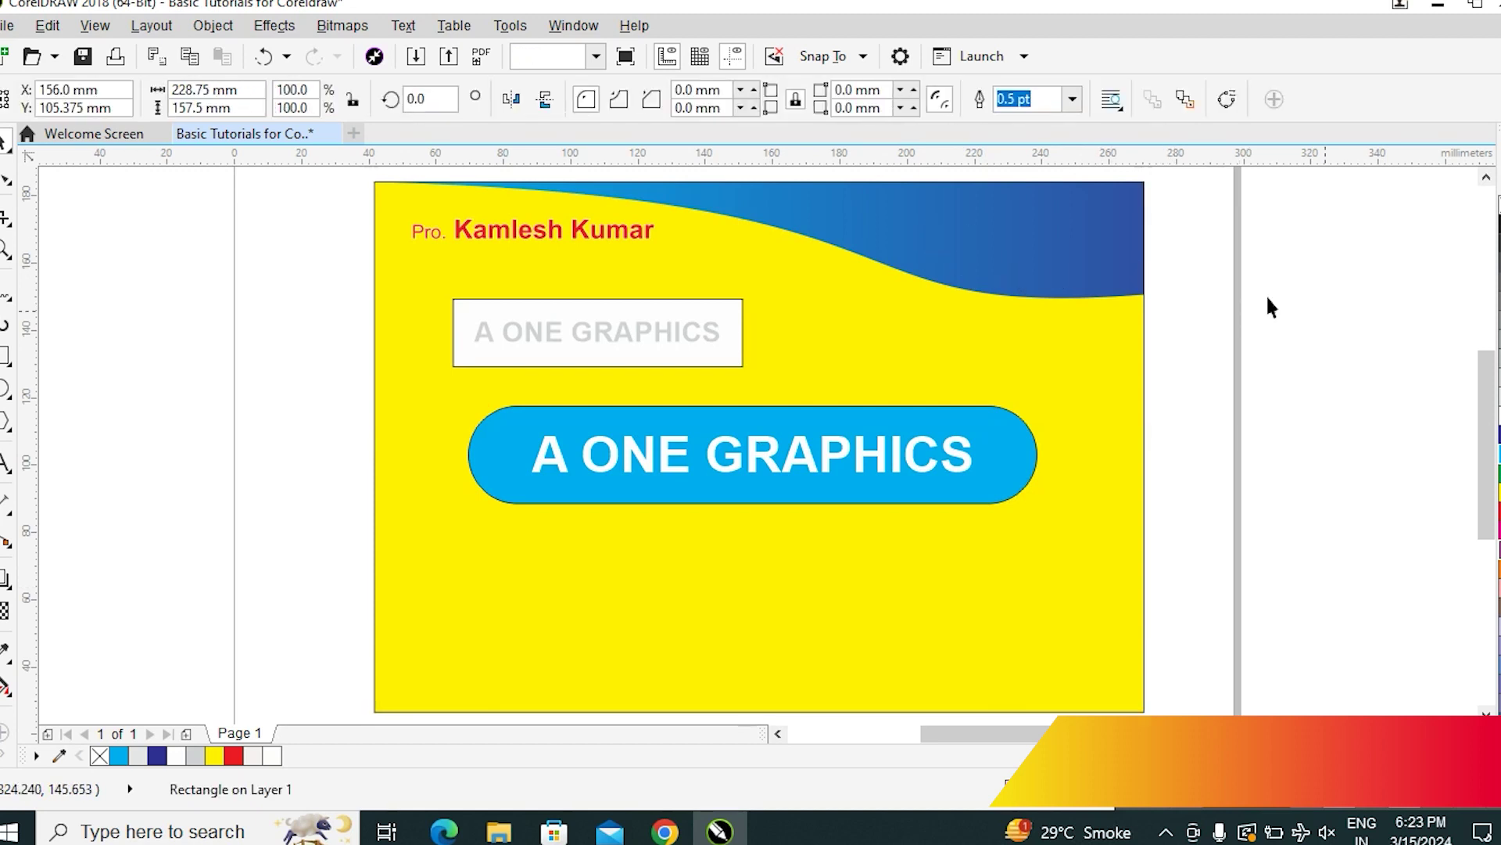
Move the wave's centre of rotation onto its right-end node
{"action": "left_click", "coordinate": [1080, 298]}
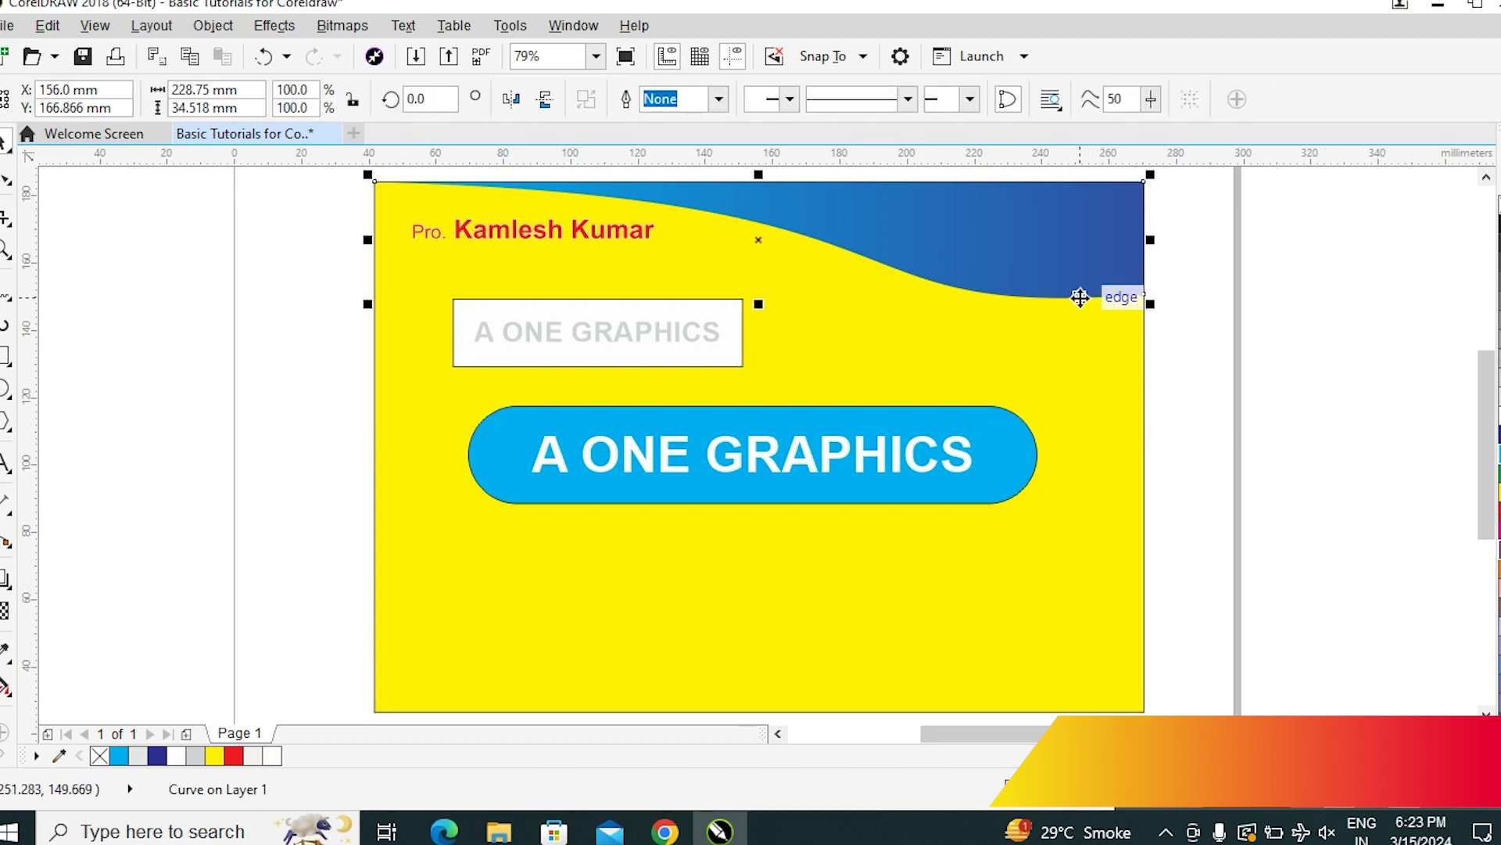
{"action": "left_click", "coordinate": [761, 243]}
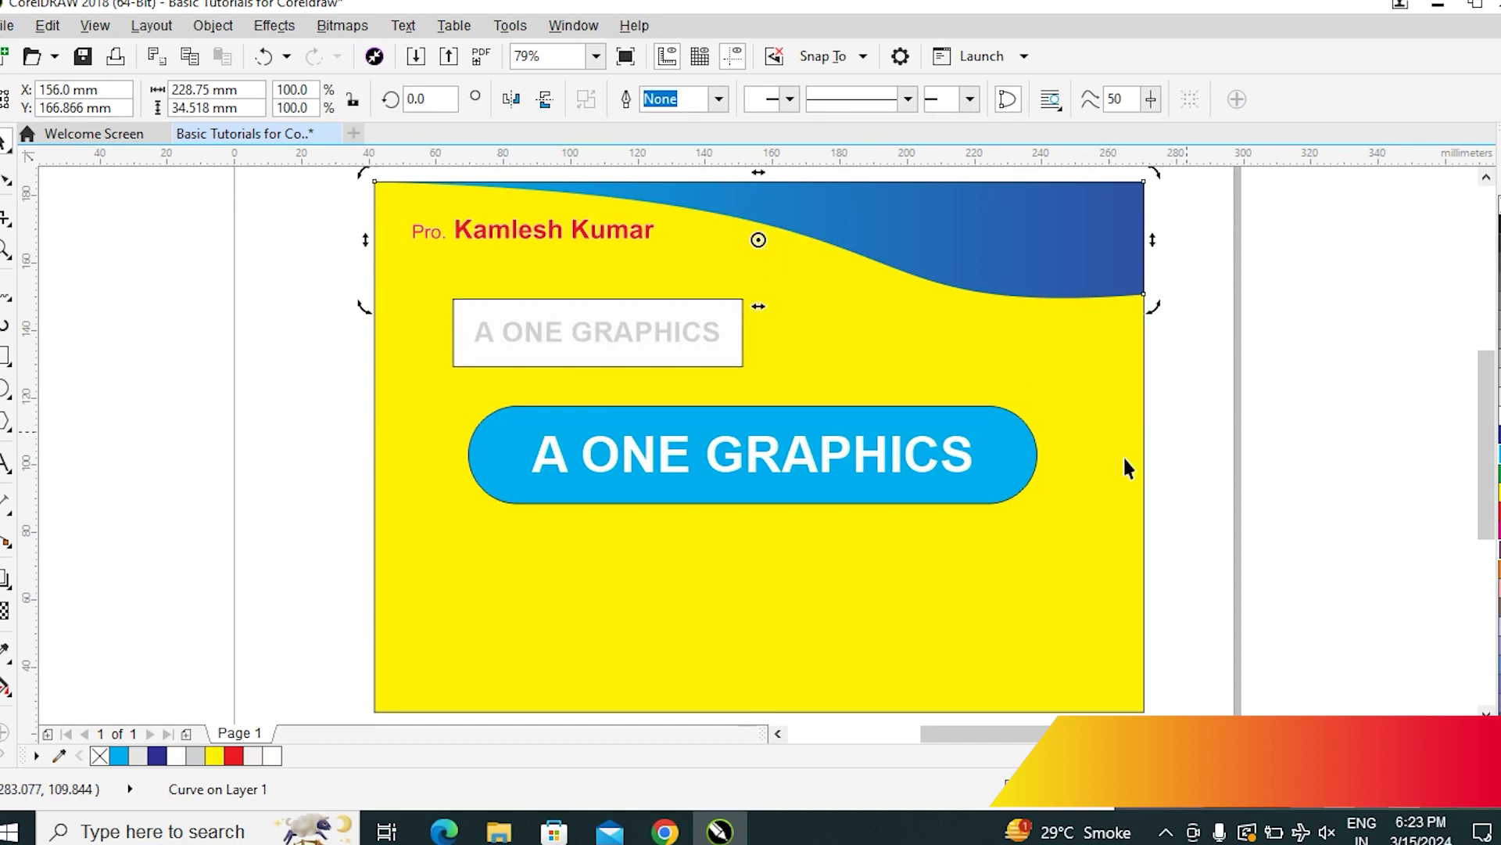
{"action": "left_click", "coordinate": [1289, 316]}
{"action": "left_click", "coordinate": [1142, 280]}
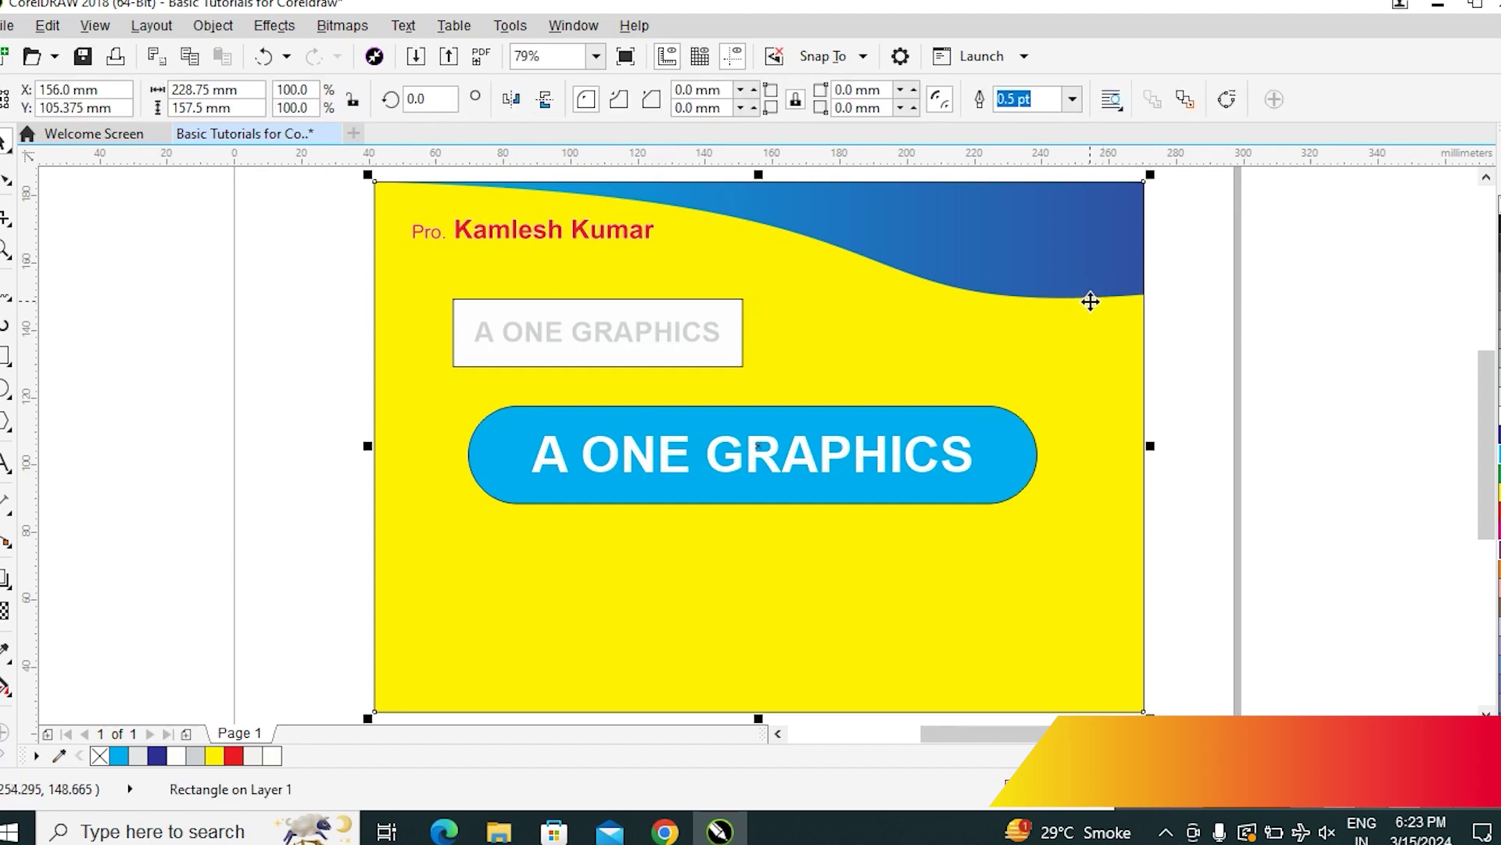
{"action": "left_click", "coordinate": [1090, 296]}
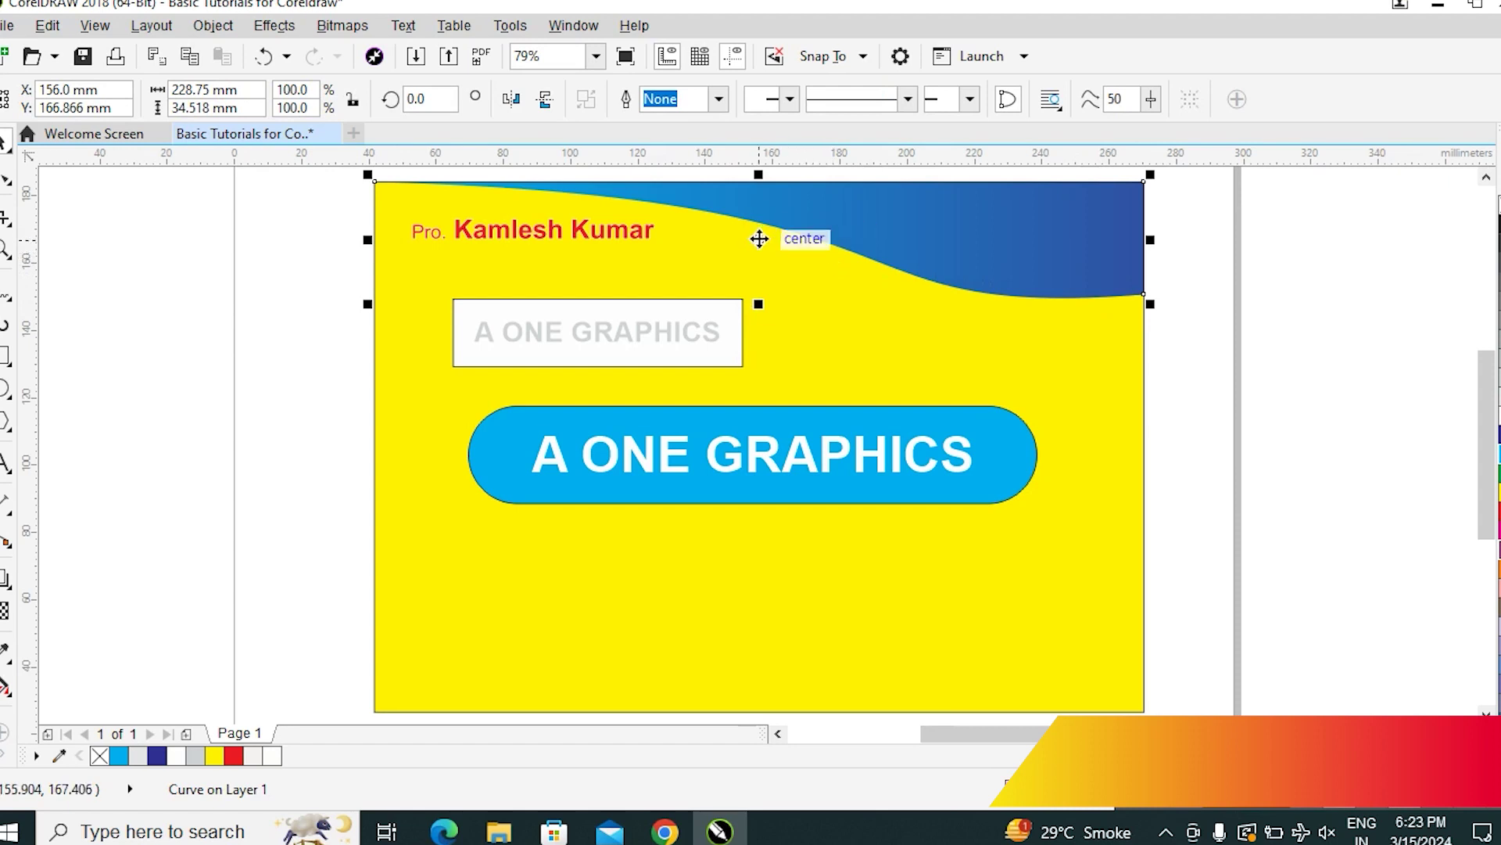
{"action": "key", "text": "F10"}
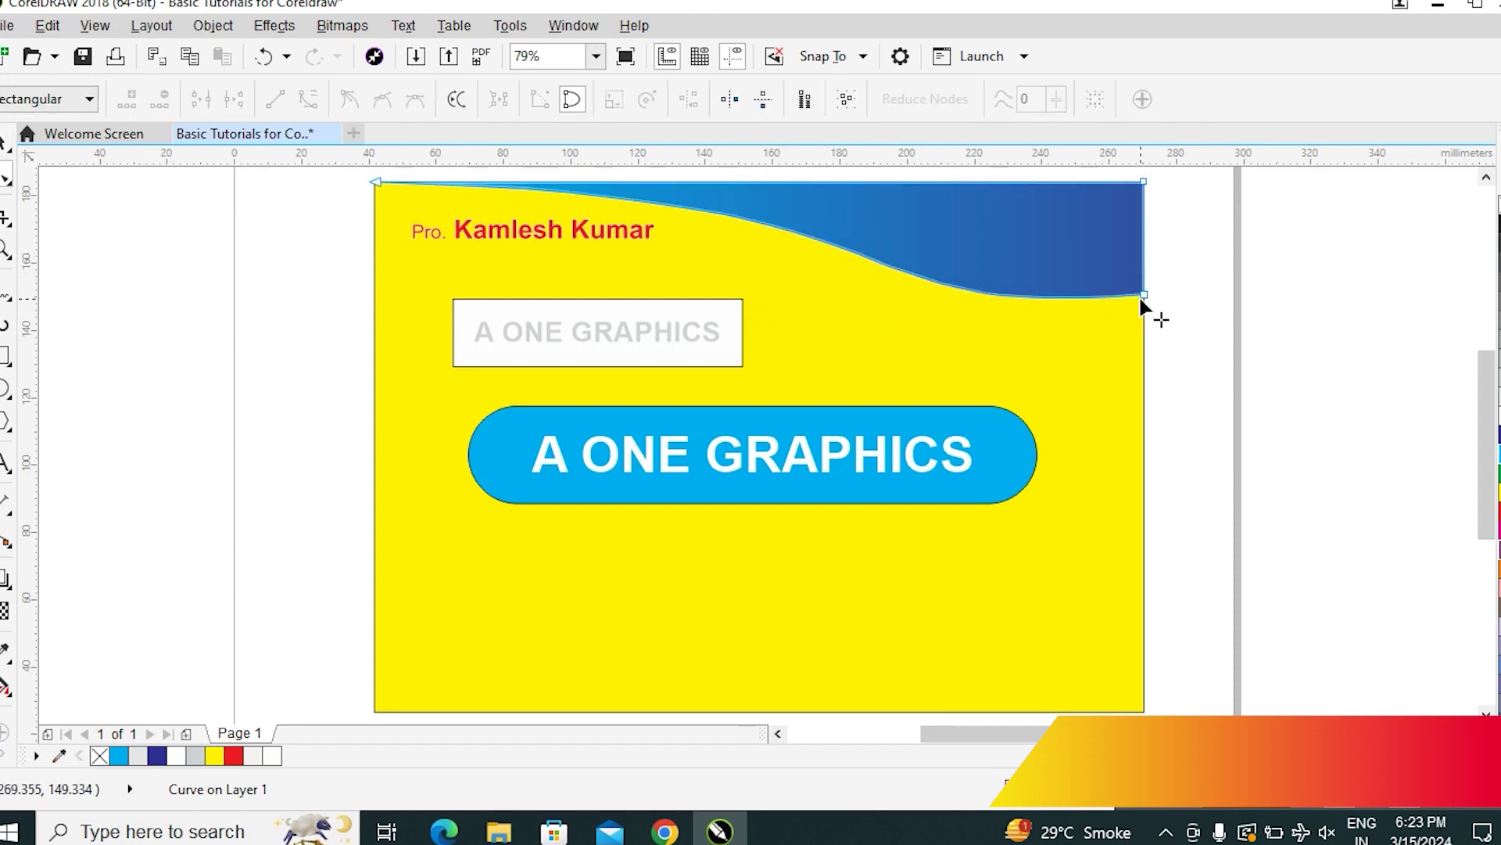
{"action": "left_click", "coordinate": [1143, 295]}
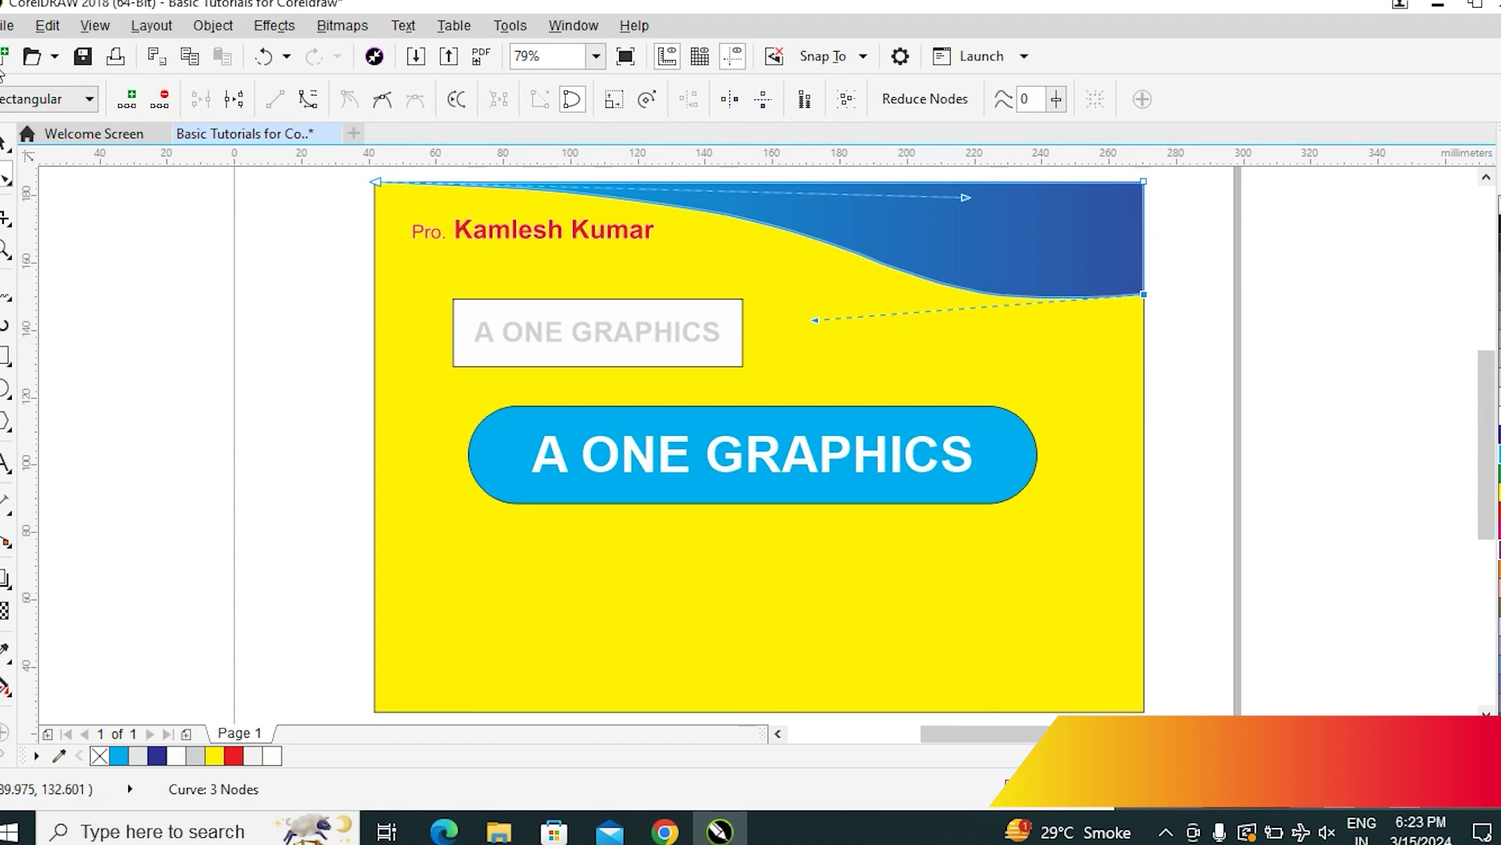
{"action": "left_click", "coordinate": [5, 143]}
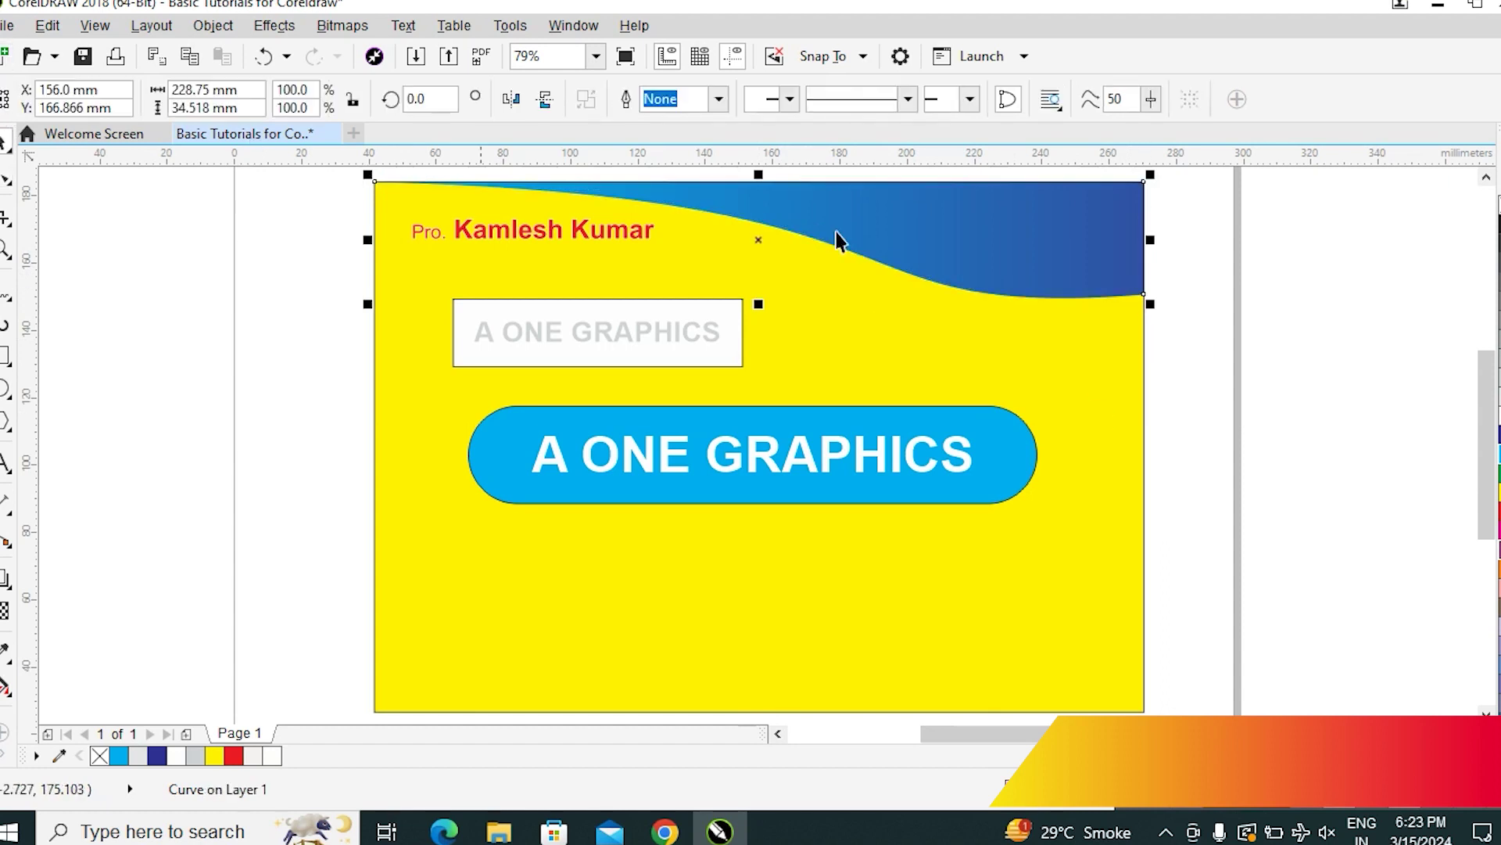
{"action": "left_click", "coordinate": [758, 238]}
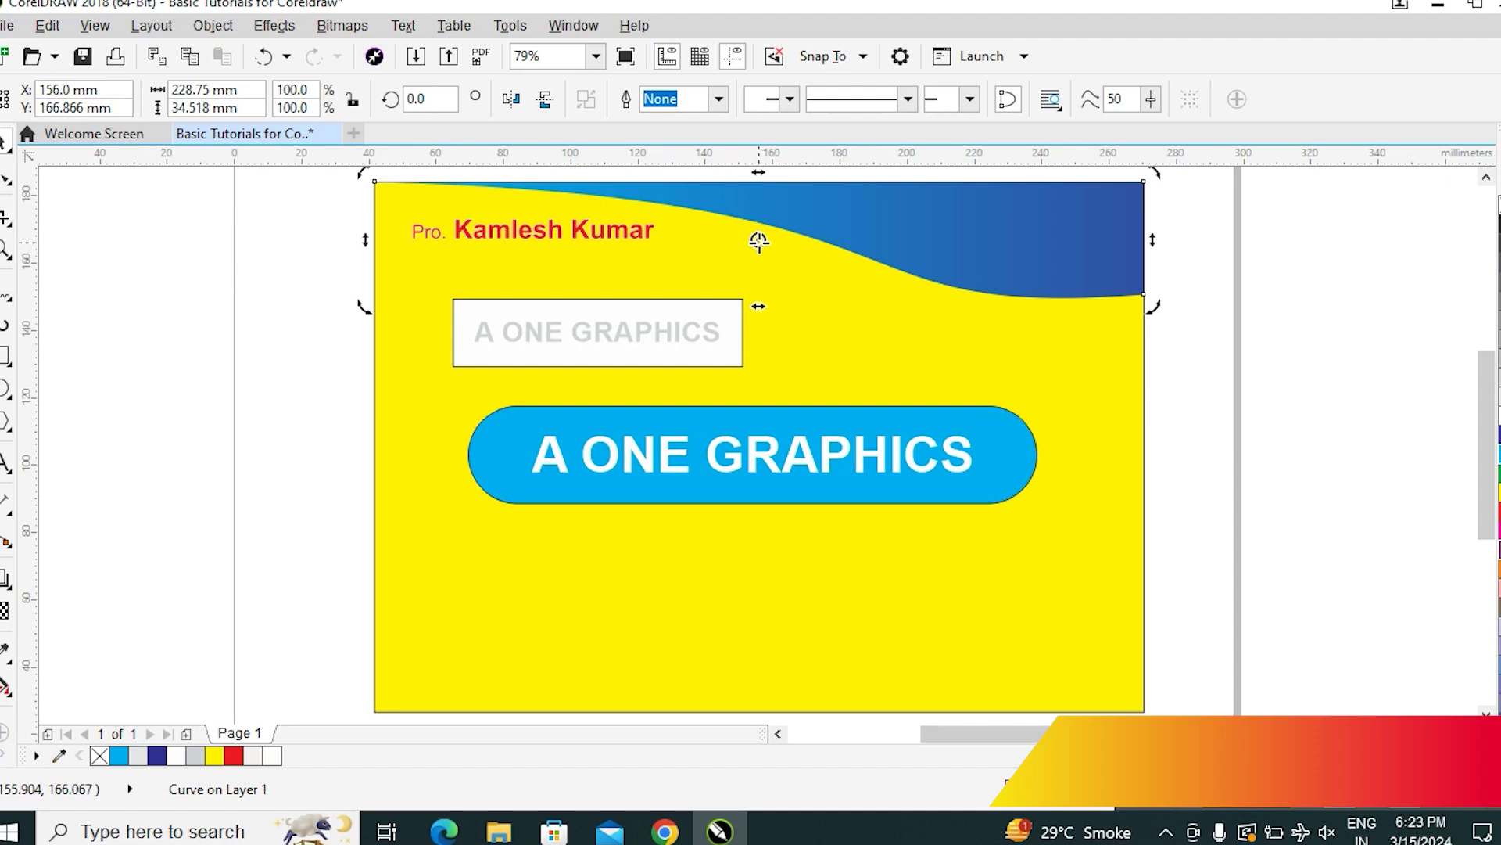
{"action": "mouse_move", "coordinate": [757, 240]}
{"action": "left_mouse_down"}
{"action": "mouse_move", "coordinate": [1112, 261]}
{"action": "mouse_move", "coordinate": [1143, 294]}
{"action": "left_mouse_up"}
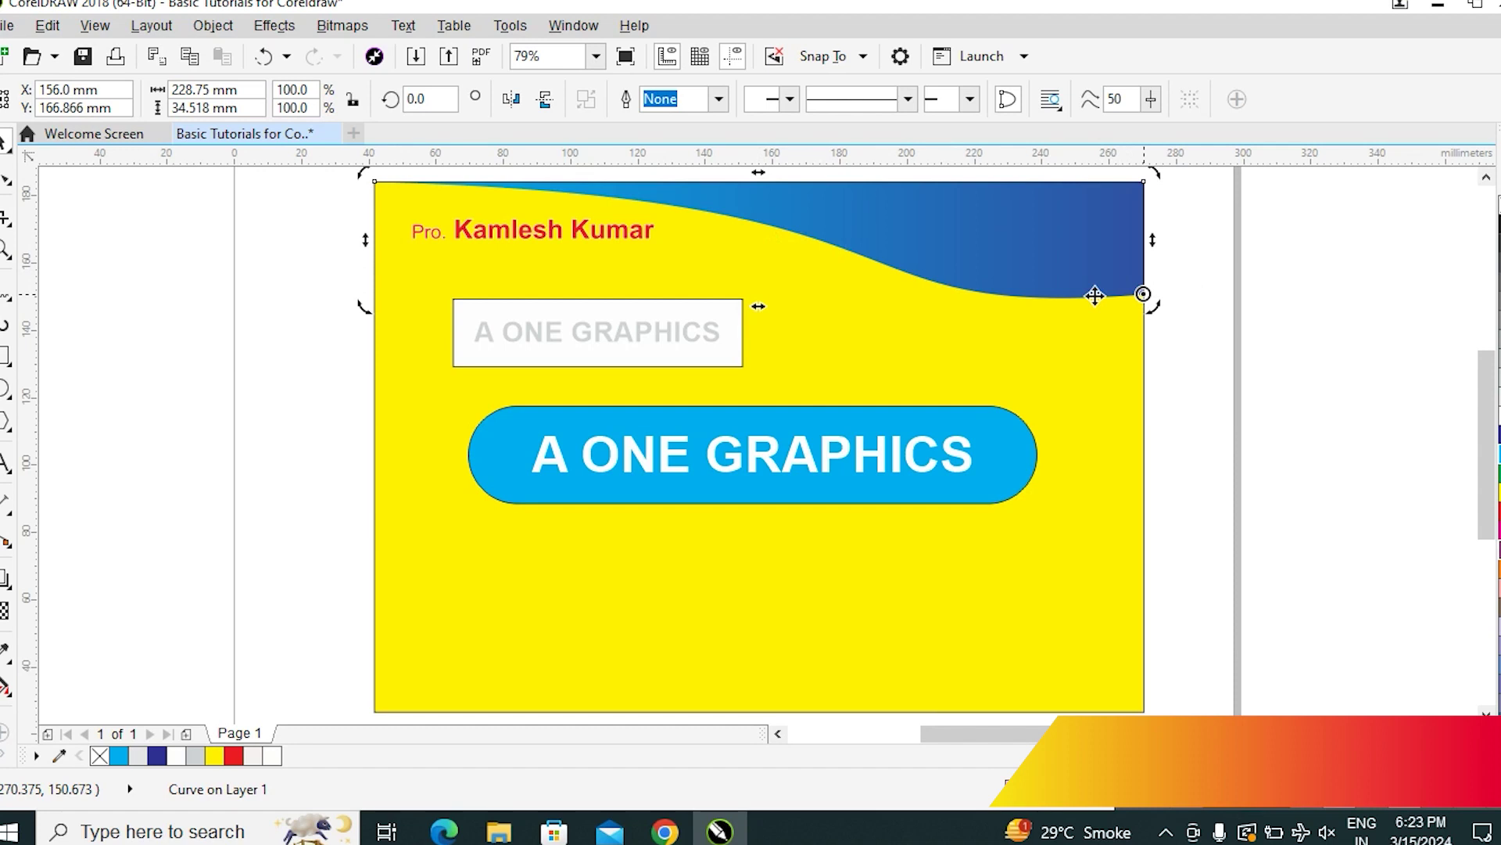
Tilt the wave about one degree around its right corner, redoing the first attempt
{"action": "left_click_drag", "start_coordinate": [363, 176], "coordinate": [344, 289]}
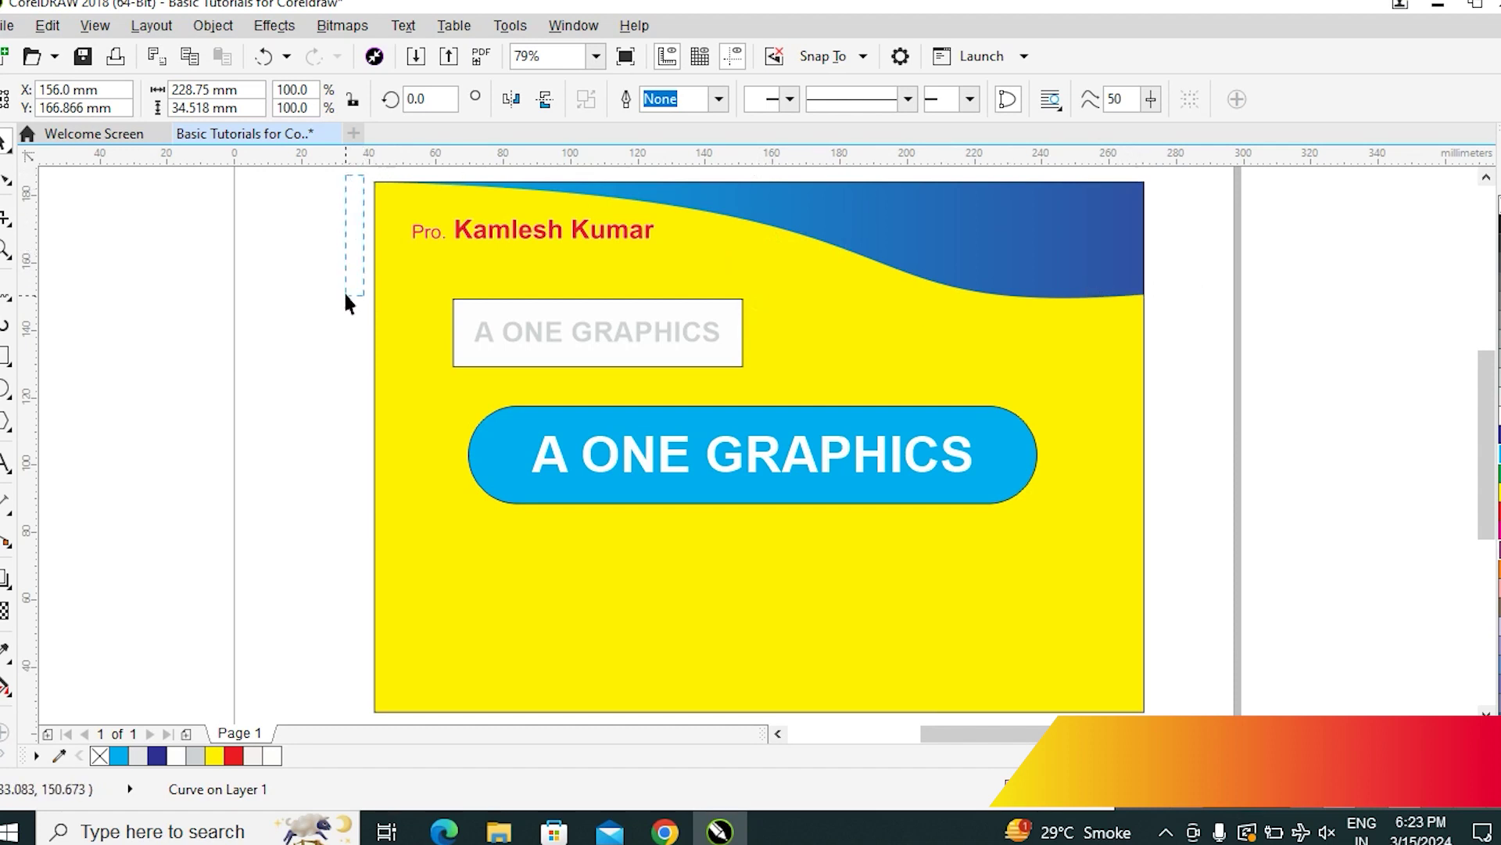
{"action": "left_click", "coordinate": [1138, 292]}
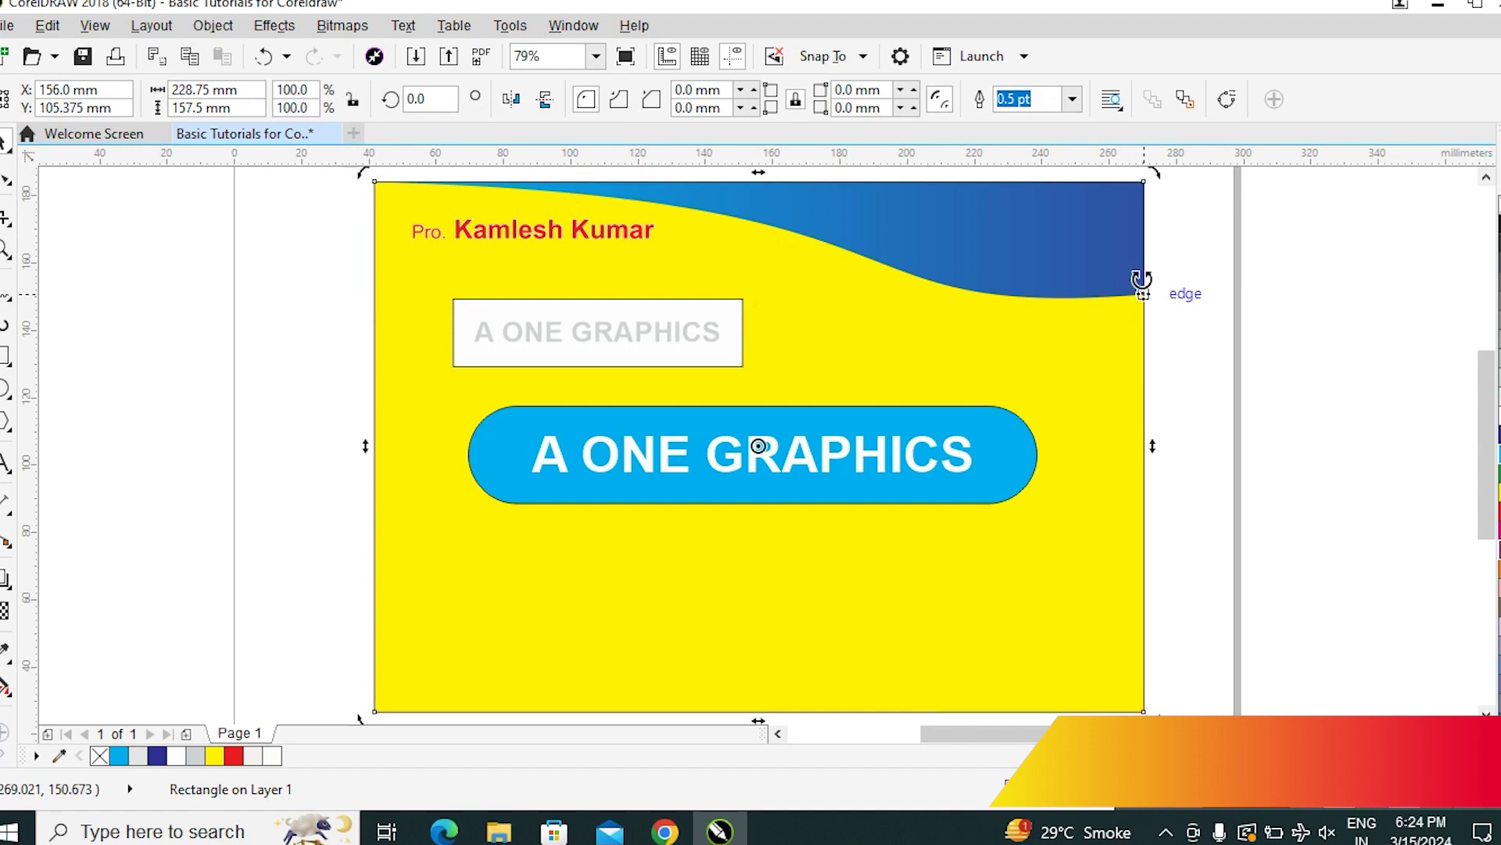
{"action": "left_click", "coordinate": [1269, 278]}
{"action": "left_click", "coordinate": [1013, 299]}
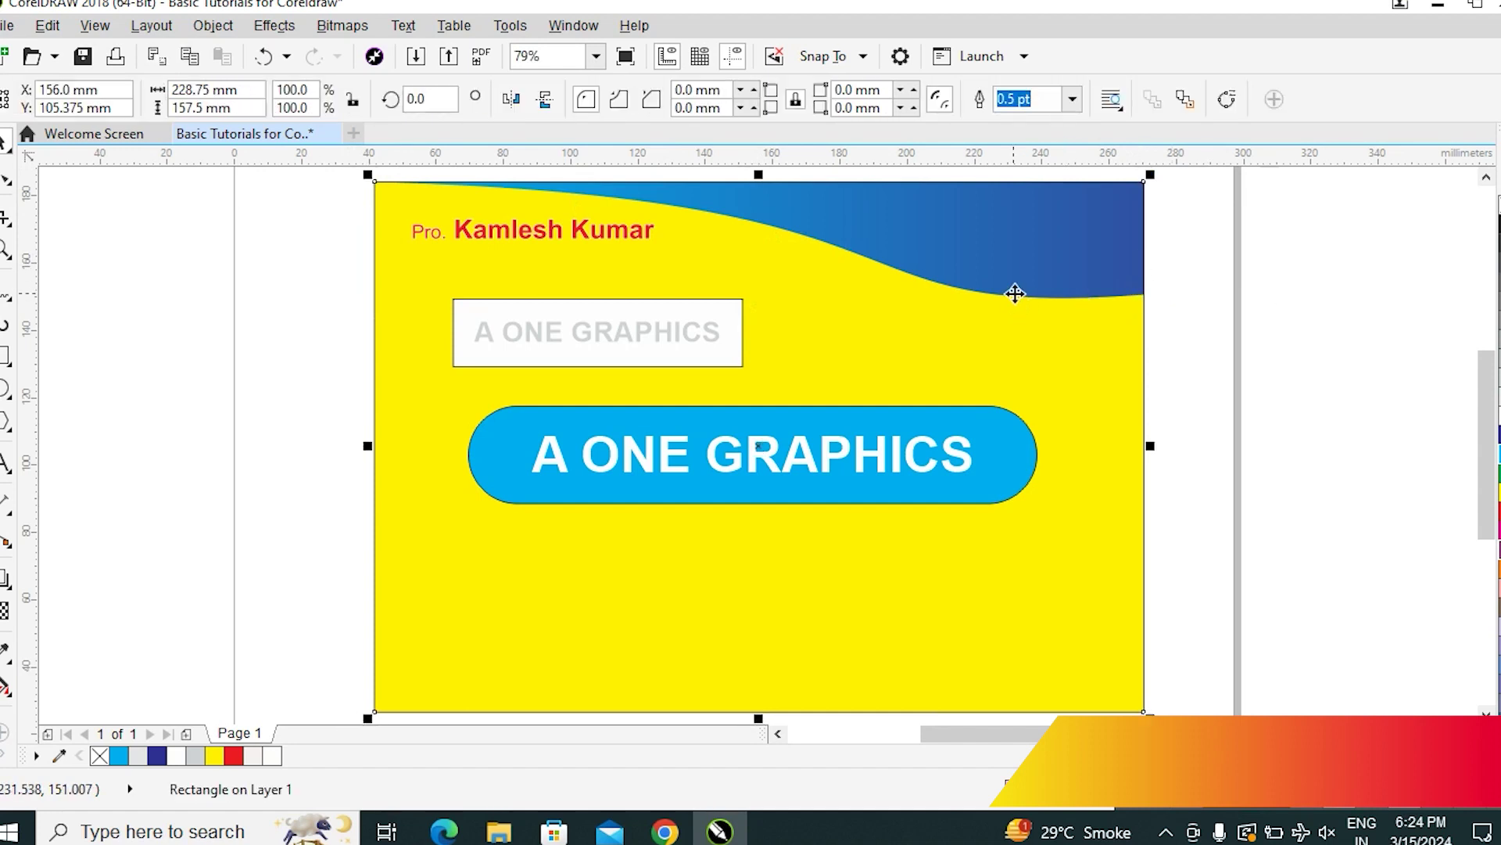
{"action": "left_click", "coordinate": [1066, 296]}
{"action": "left_click", "coordinate": [1066, 296]}
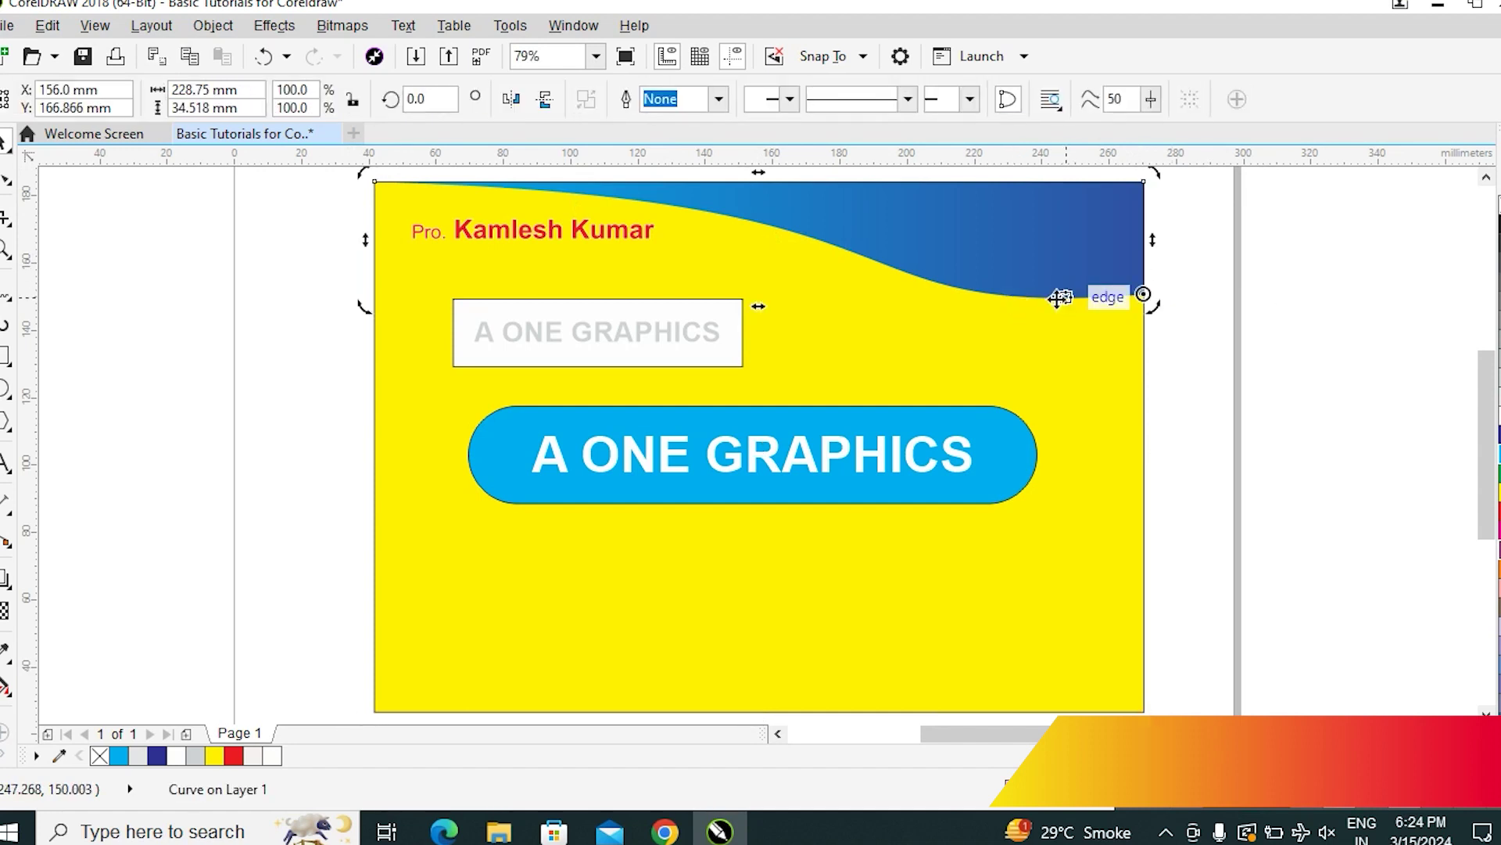
{"action": "mouse_move", "coordinate": [364, 304]}
{"action": "left_mouse_down"}
{"action": "mouse_move", "coordinate": [368, 352]}
{"action": "mouse_move", "coordinate": [373, 315]}
{"action": "left_mouse_up"}
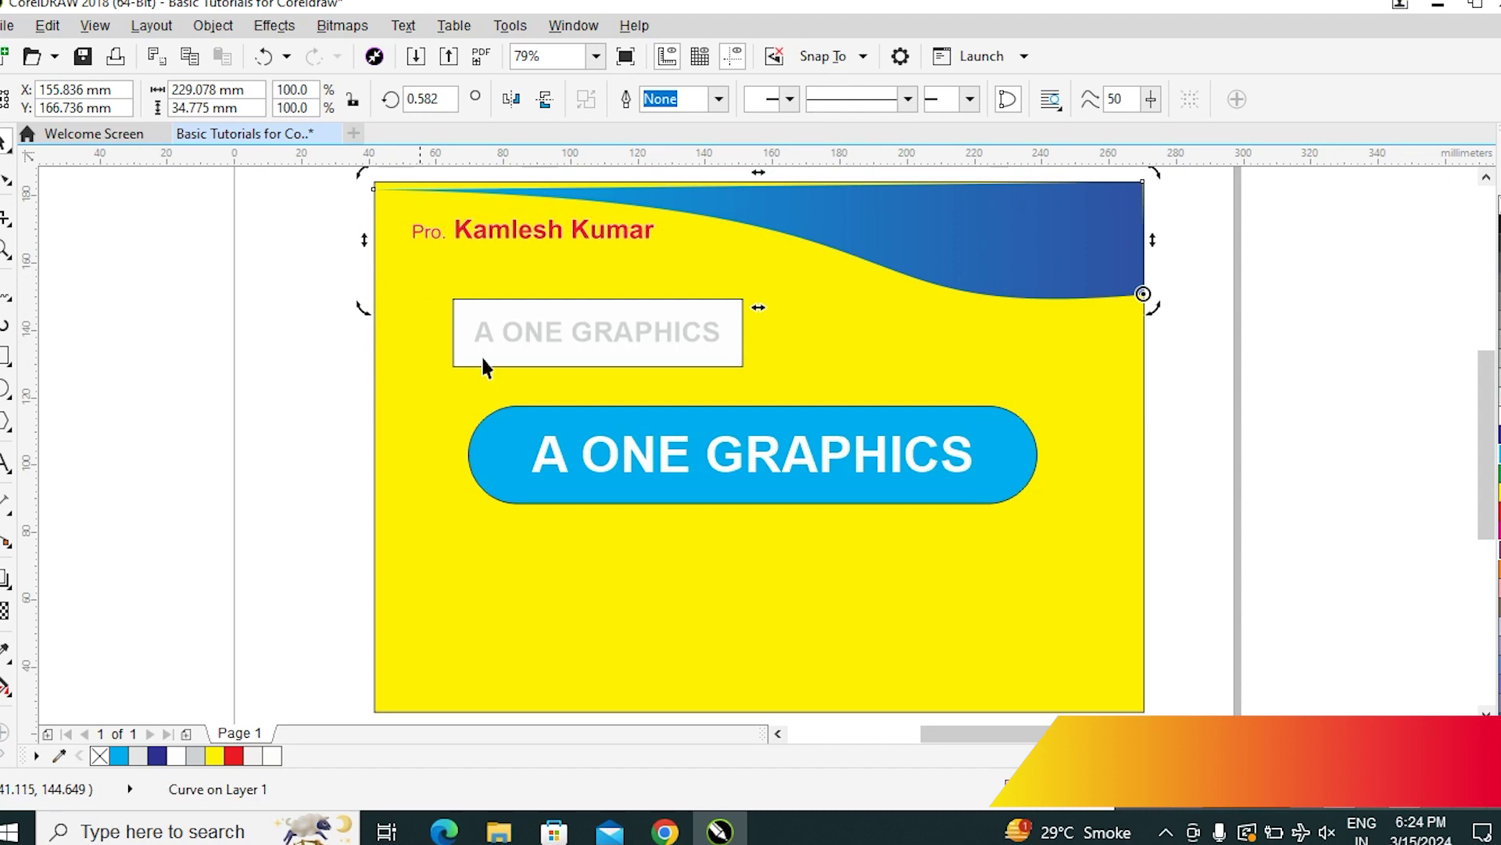
{"action": "key", "text": "ctrl+z"}
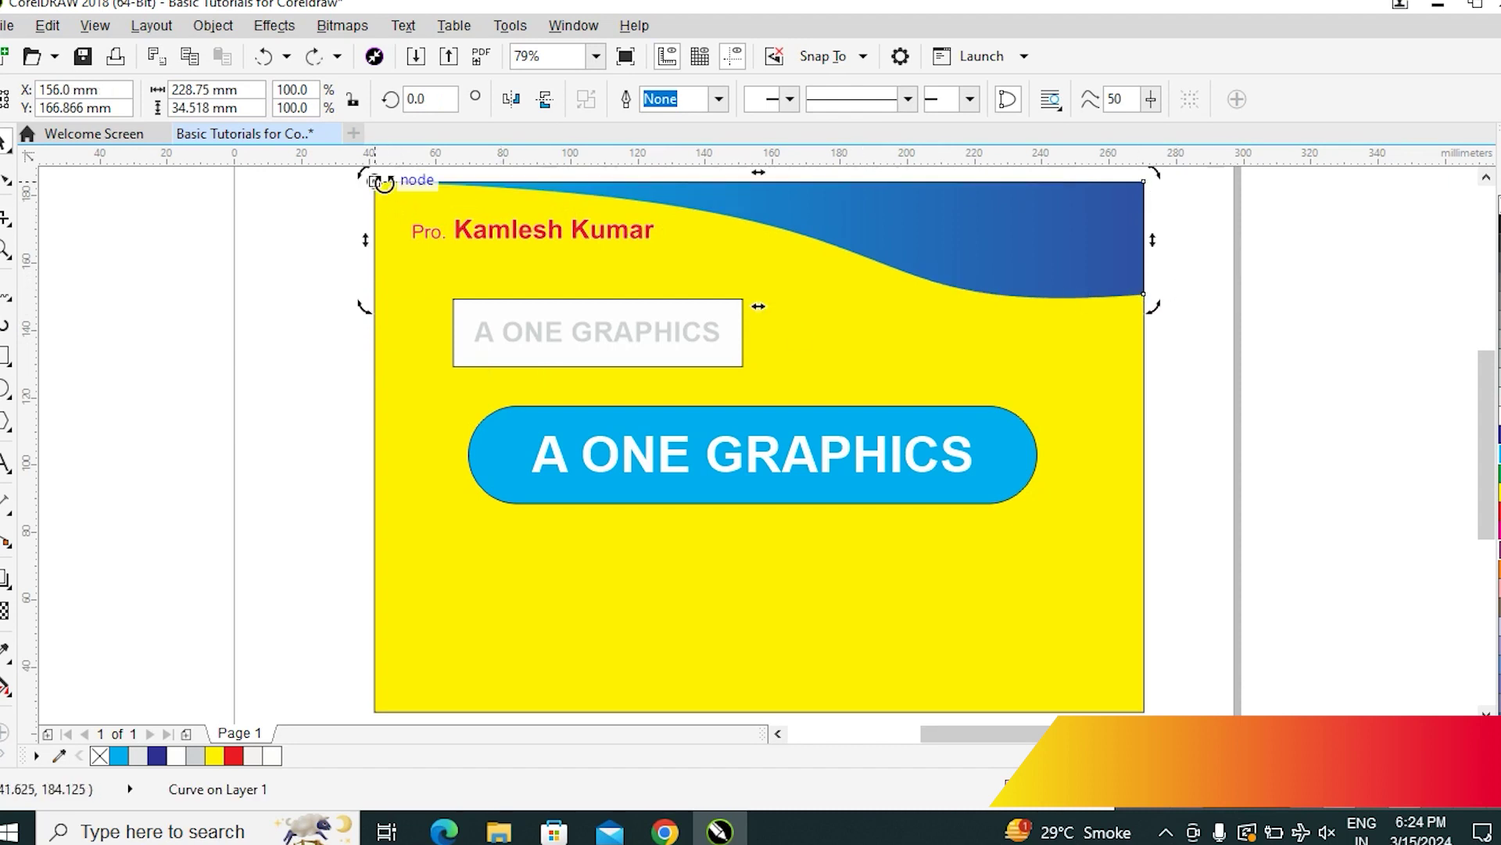
{"action": "left_click_drag", "start_coordinate": [1151, 306], "coordinate": [1165, 338]}
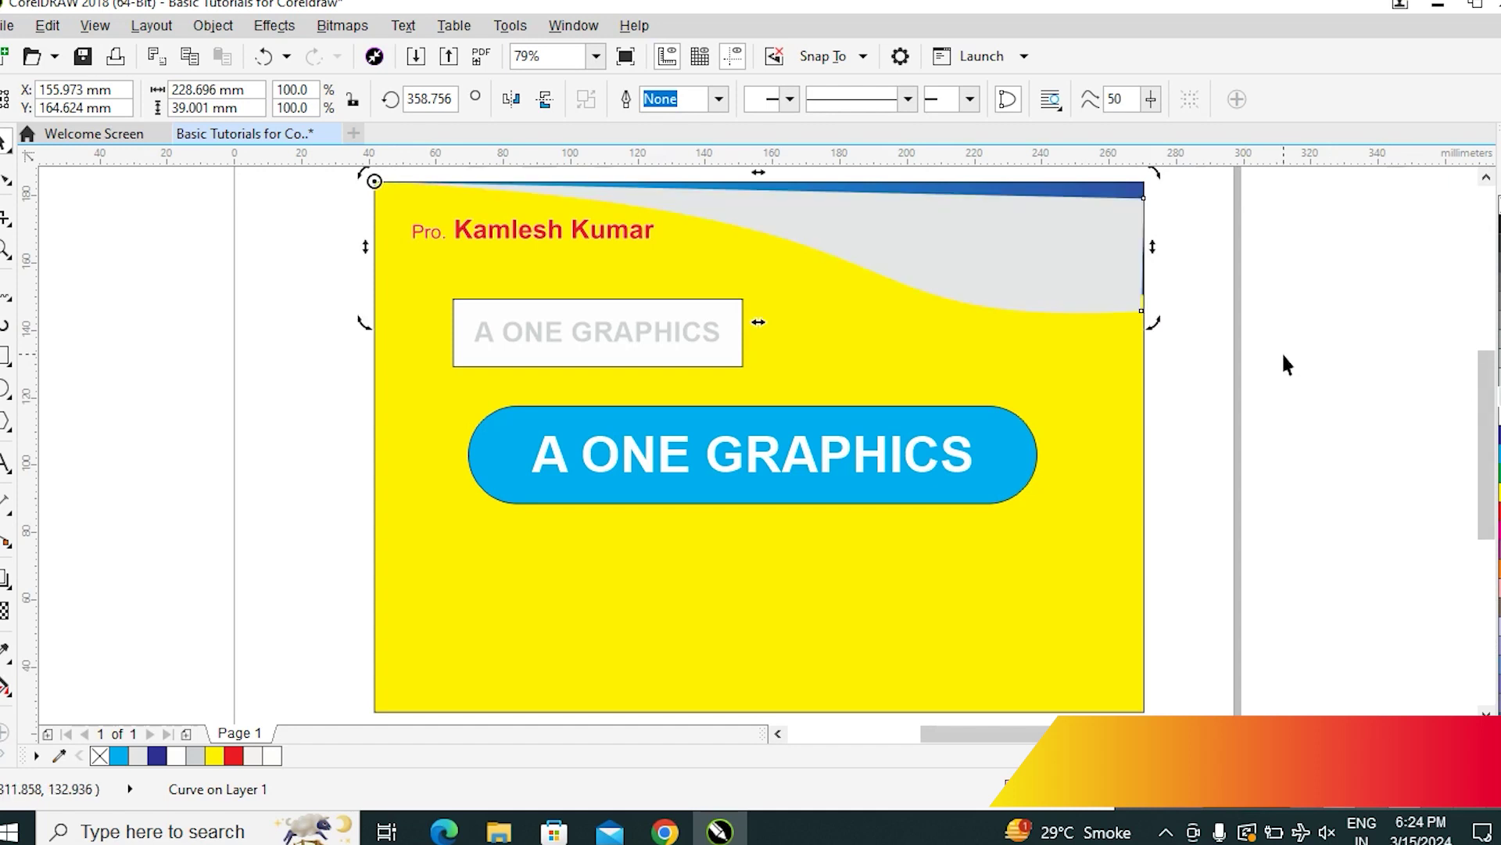
{"action": "left_click", "coordinate": [1315, 399]}
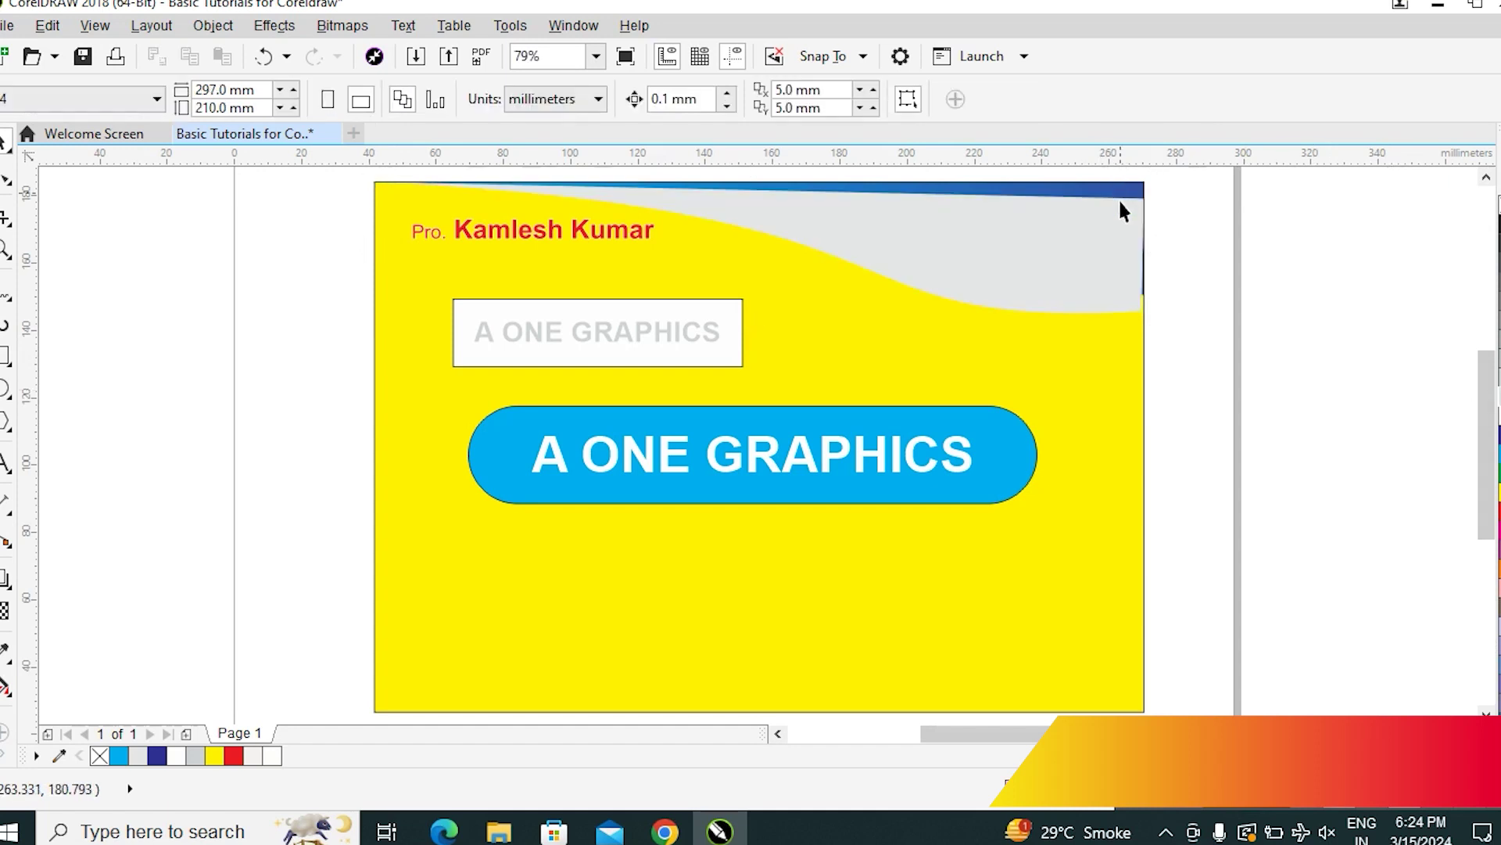
Bring the header wave and name to the front, then move the name line onto the wave's top-right
{"action": "left_click", "coordinate": [1082, 258]}
{"action": "left_click", "coordinate": [1183, 221]}
{"action": "left_click", "coordinate": [1088, 275]}
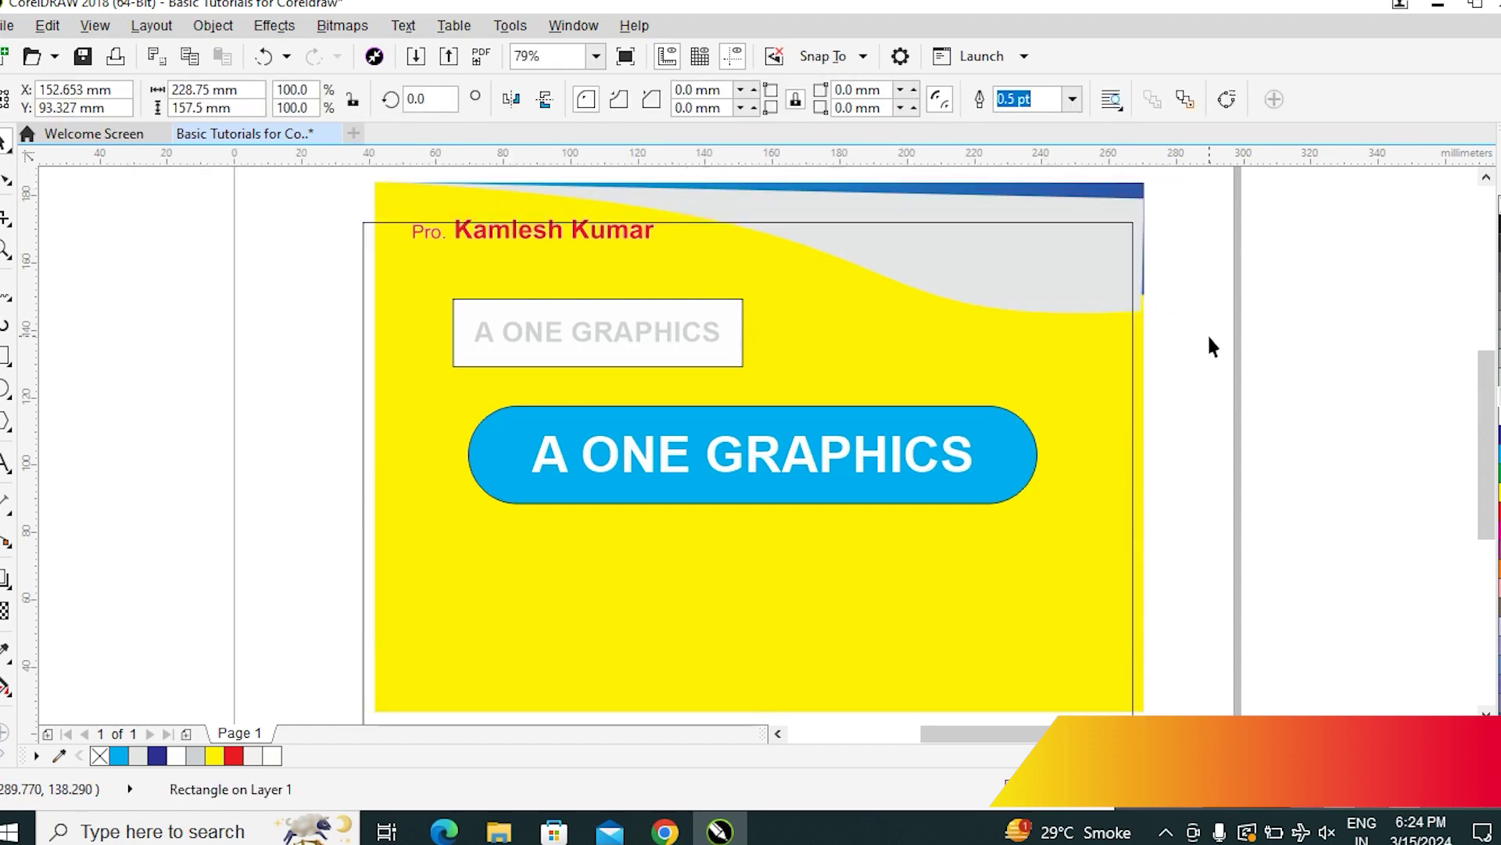
{"action": "left_click", "coordinate": [1194, 266]}
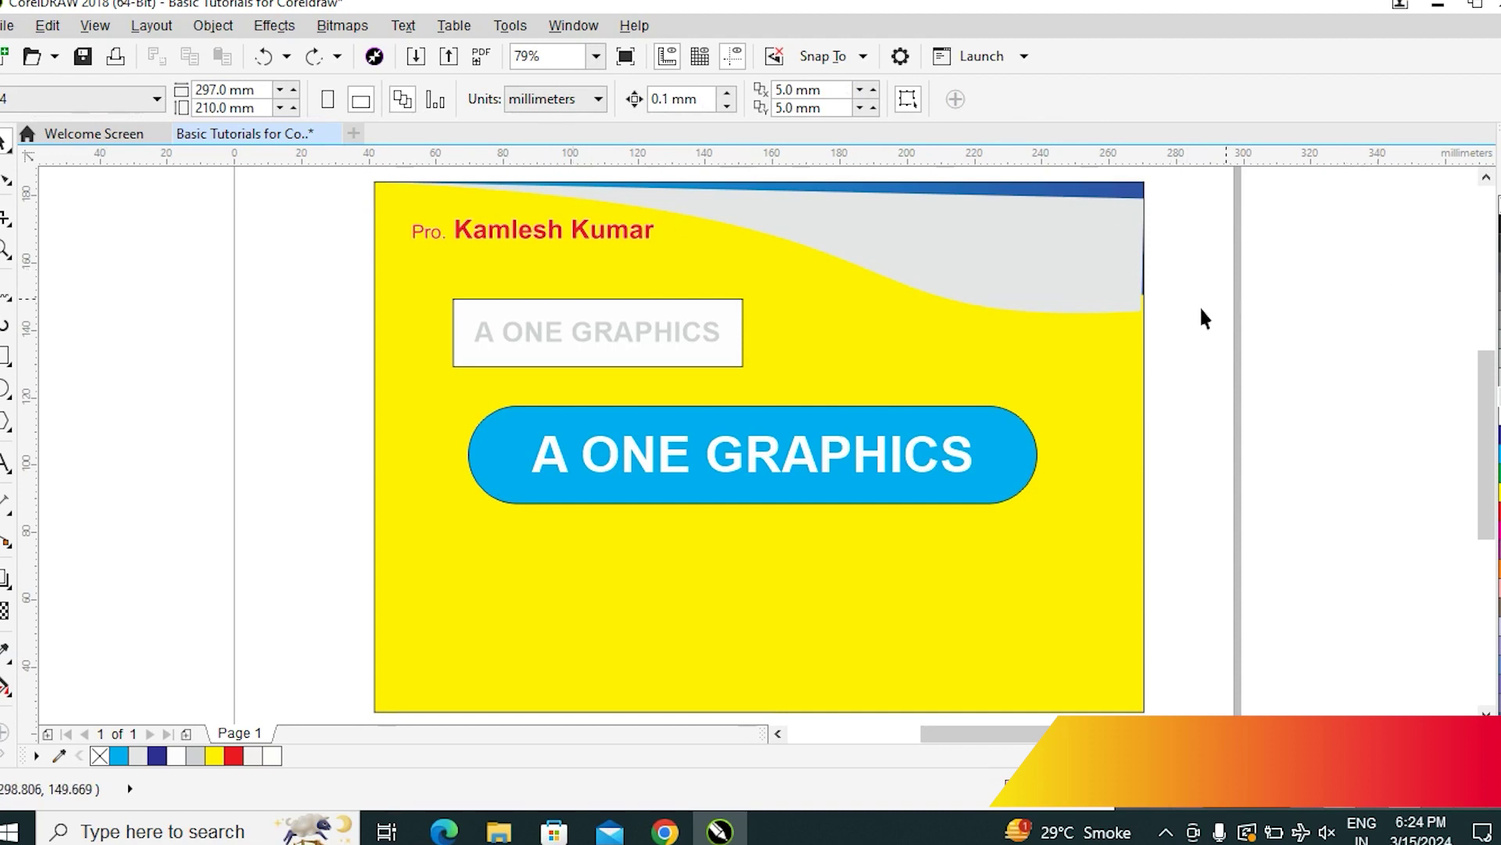
{"action": "left_click", "coordinate": [1144, 287]}
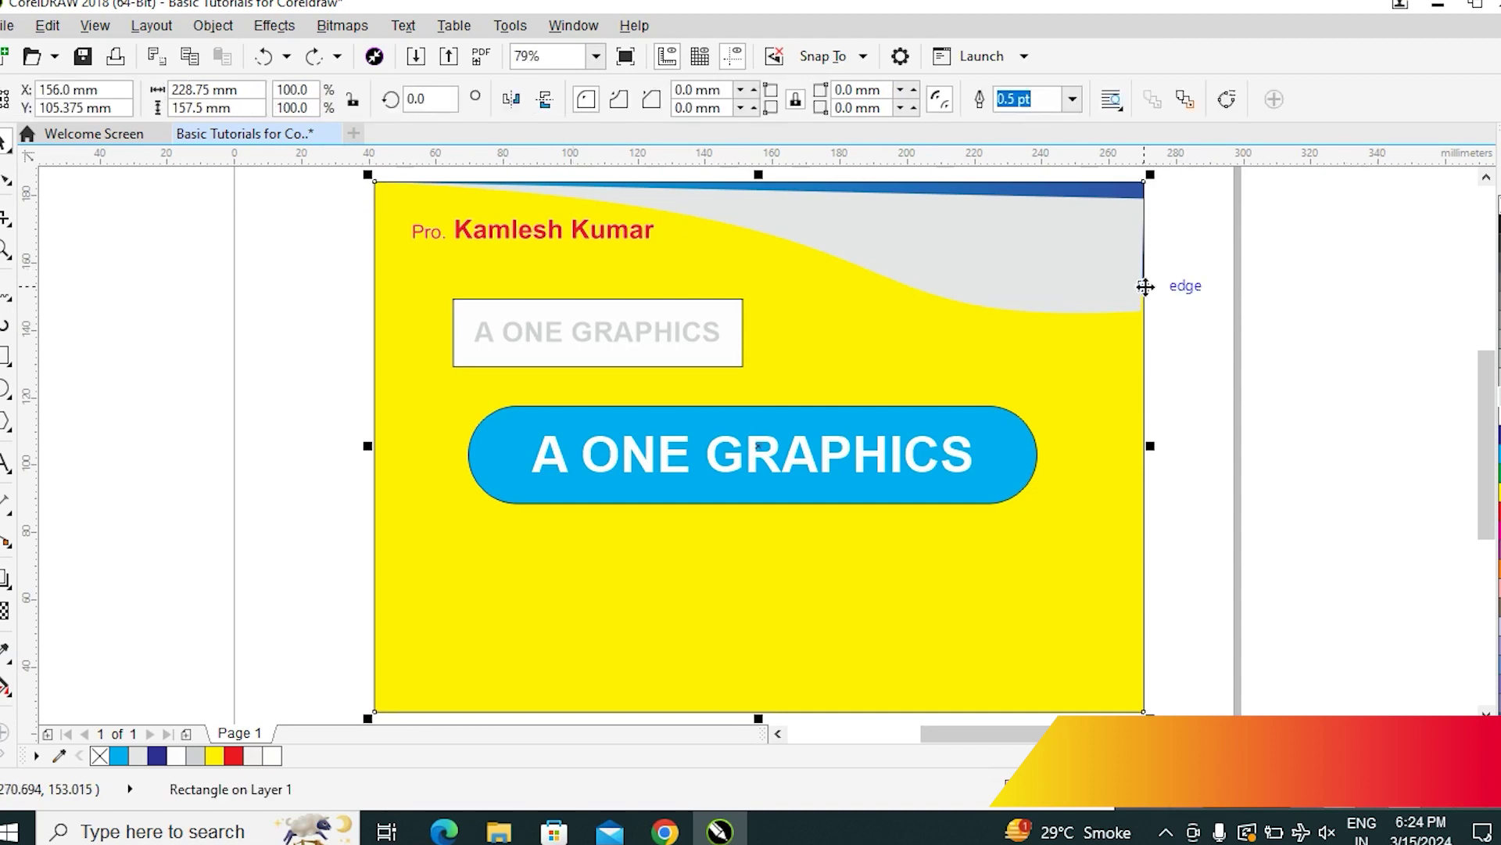
{"action": "left_click", "coordinate": [1189, 216]}
{"action": "left_click", "coordinate": [1136, 194]}
{"action": "left_click", "coordinate": [1486, 178]}
{"action": "left_click_drag", "start_coordinate": [1331, 210], "coordinate": [184, 356]}
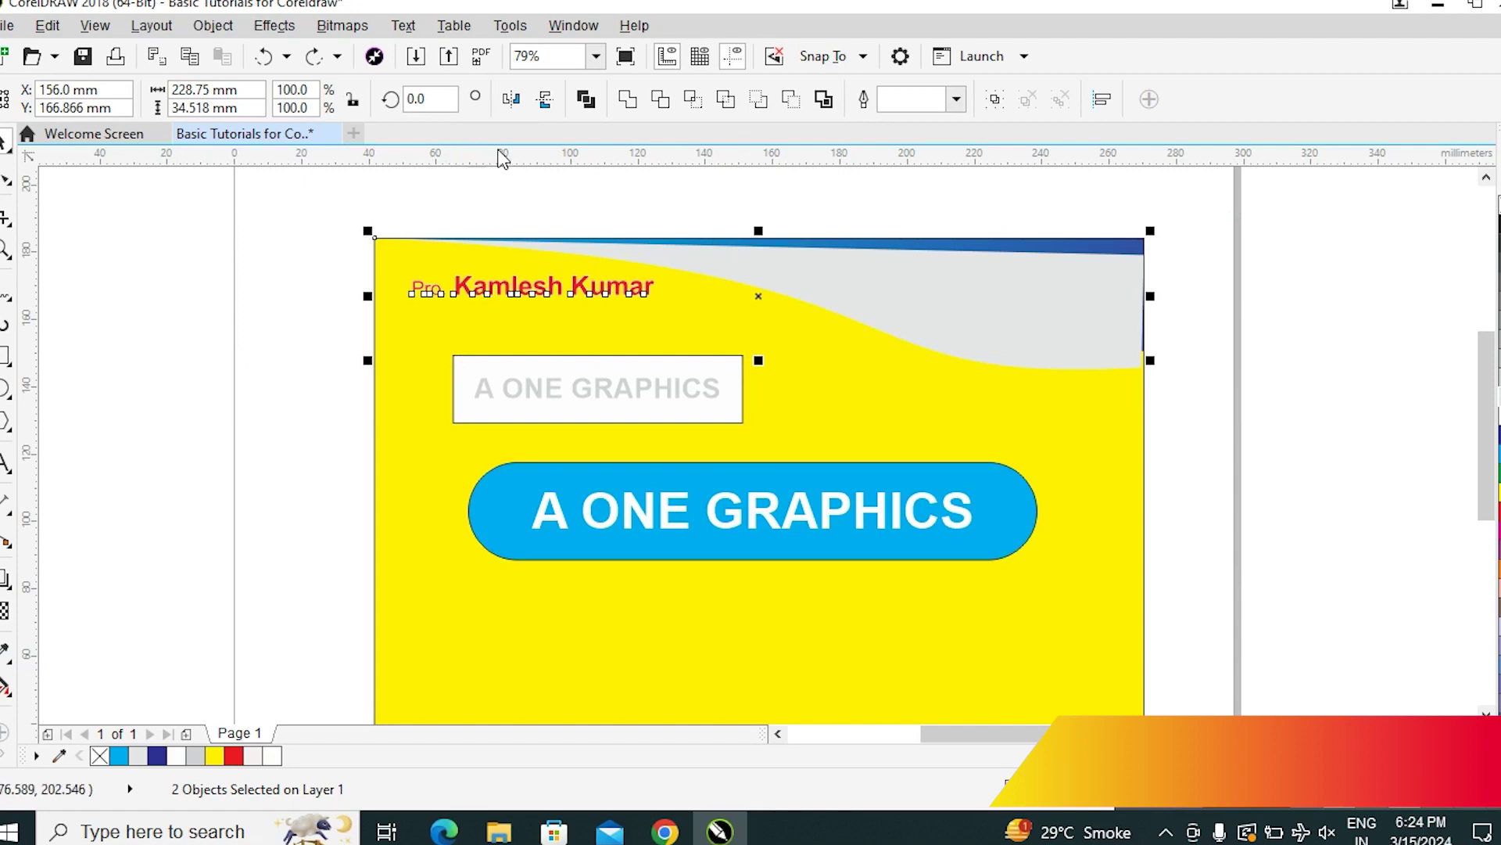
{"action": "left_click", "coordinate": [215, 27]}
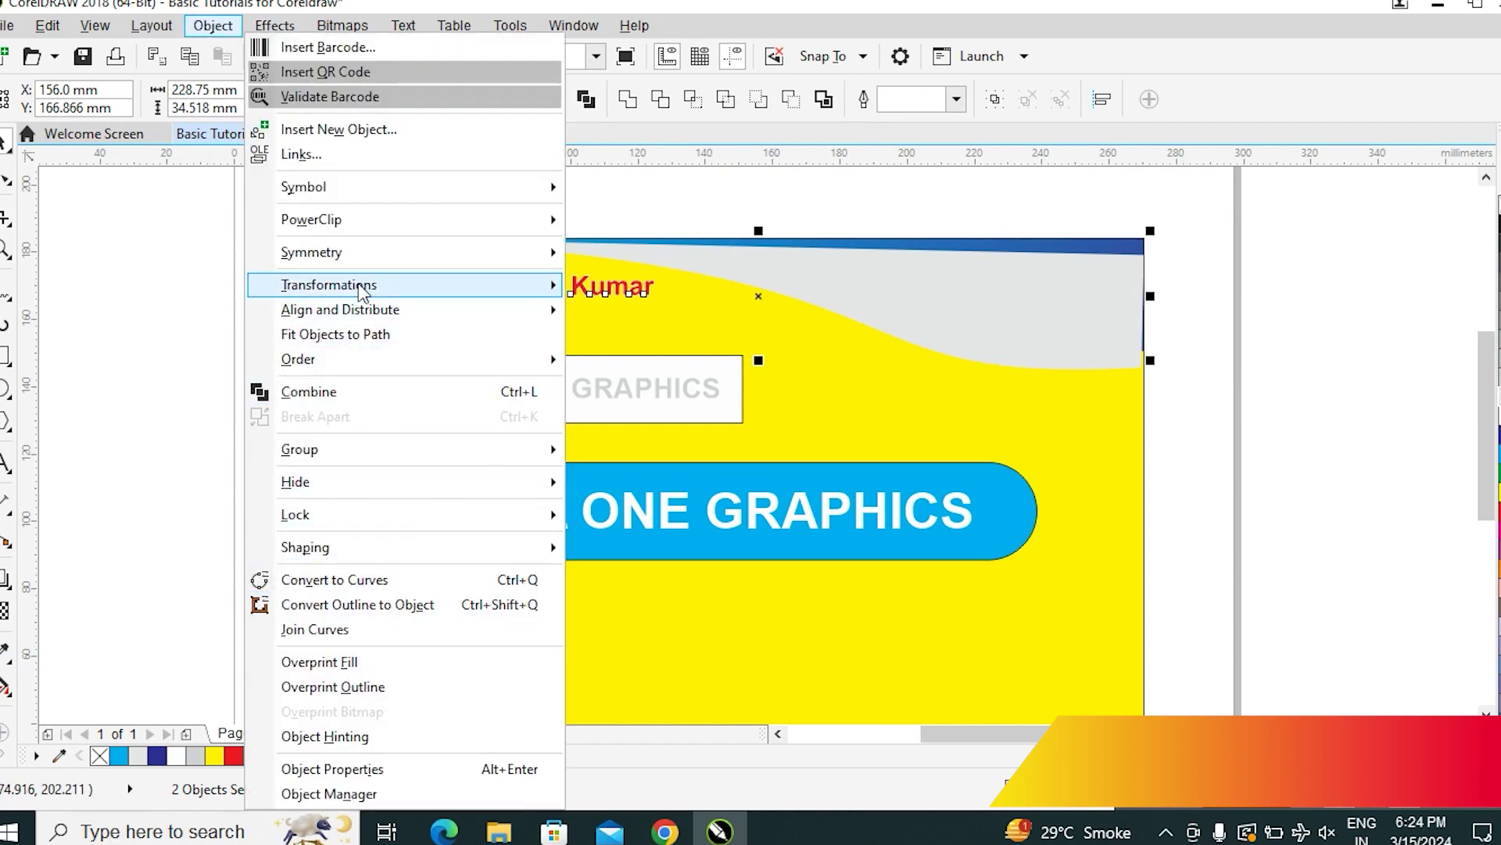
{"action": "mouse_move", "coordinate": [338, 361]}
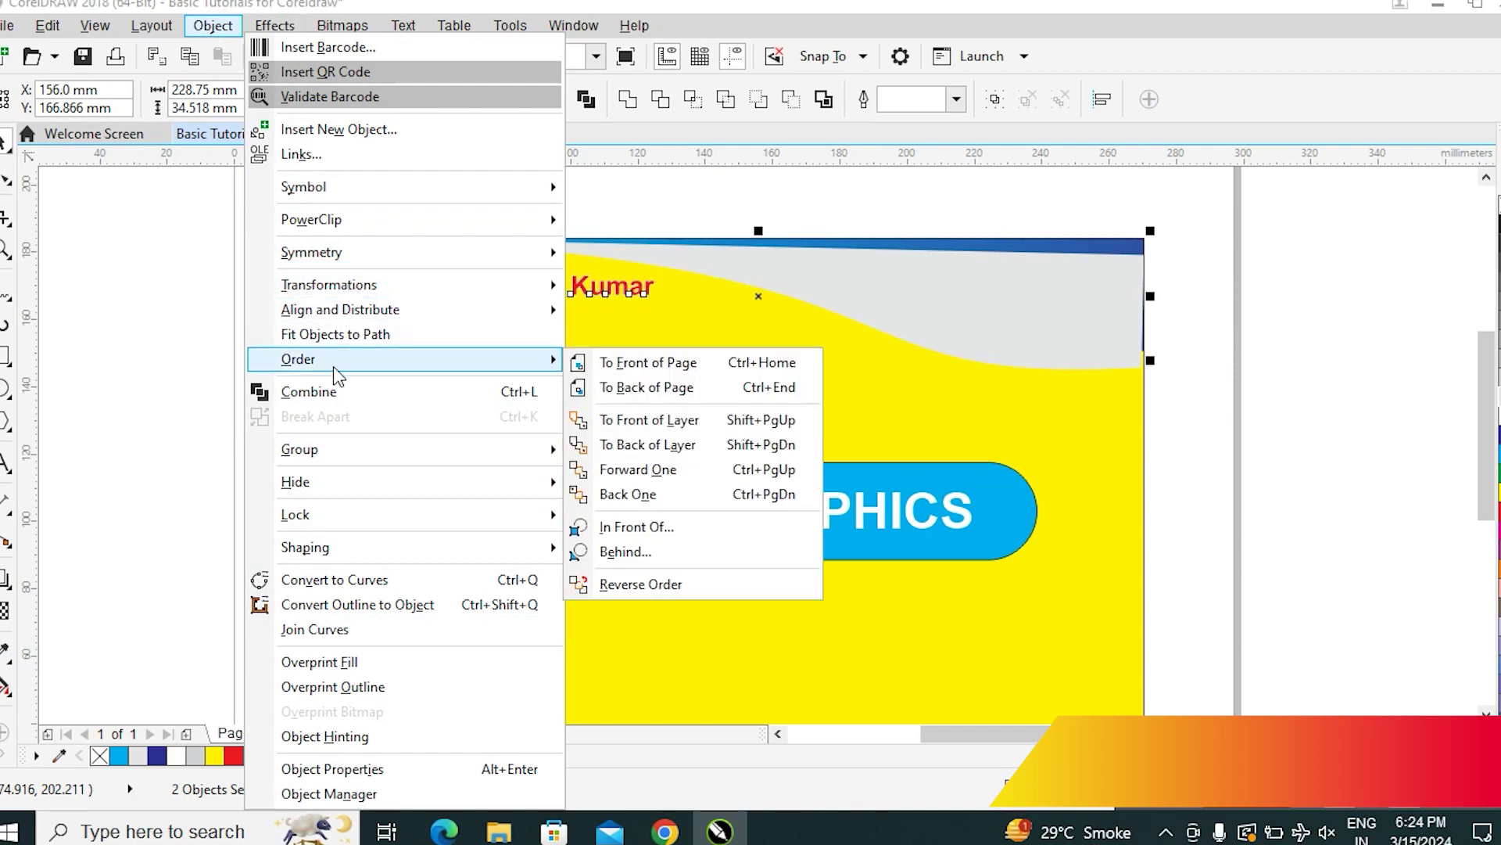
{"action": "left_click", "coordinate": [711, 364]}
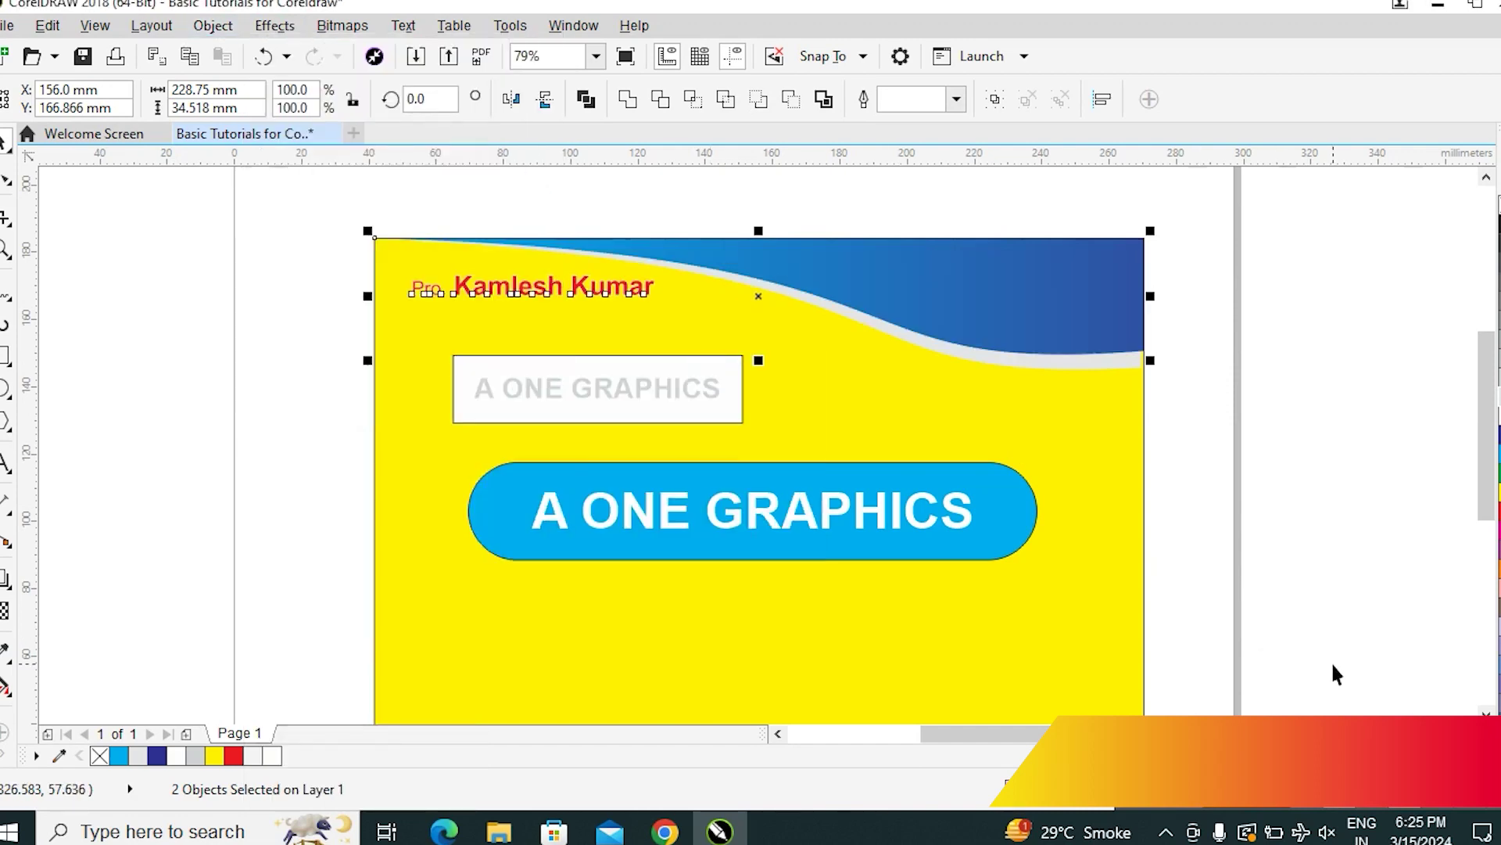
{"action": "left_click", "coordinate": [1340, 356]}
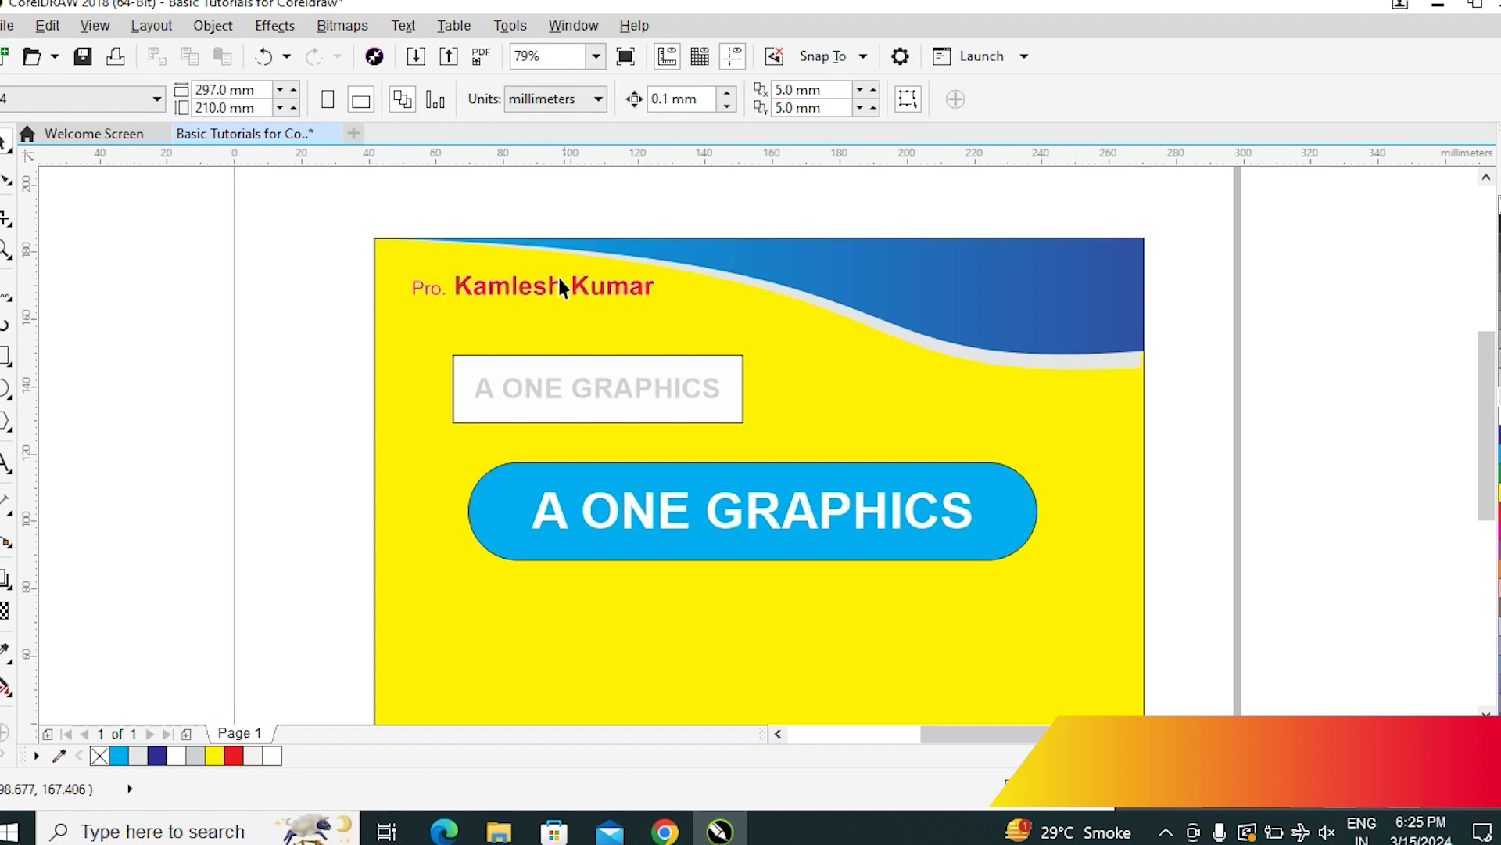
{"action": "left_click_drag", "start_coordinate": [504, 283], "coordinate": [970, 281]}
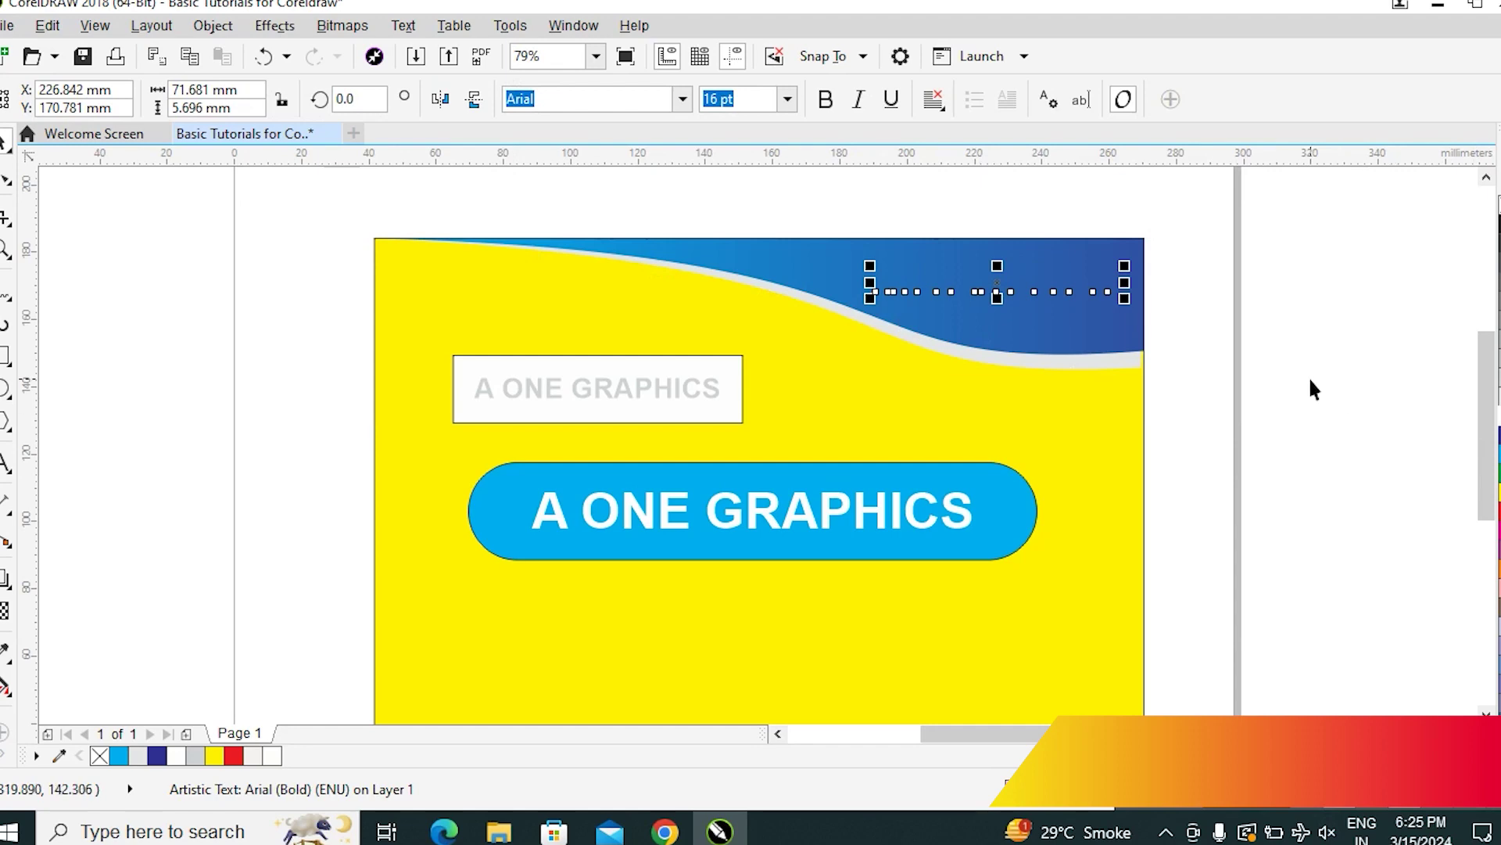
Bring the name line to the front of the page, in front of the blue wave
{"action": "left_click", "coordinate": [213, 25]}
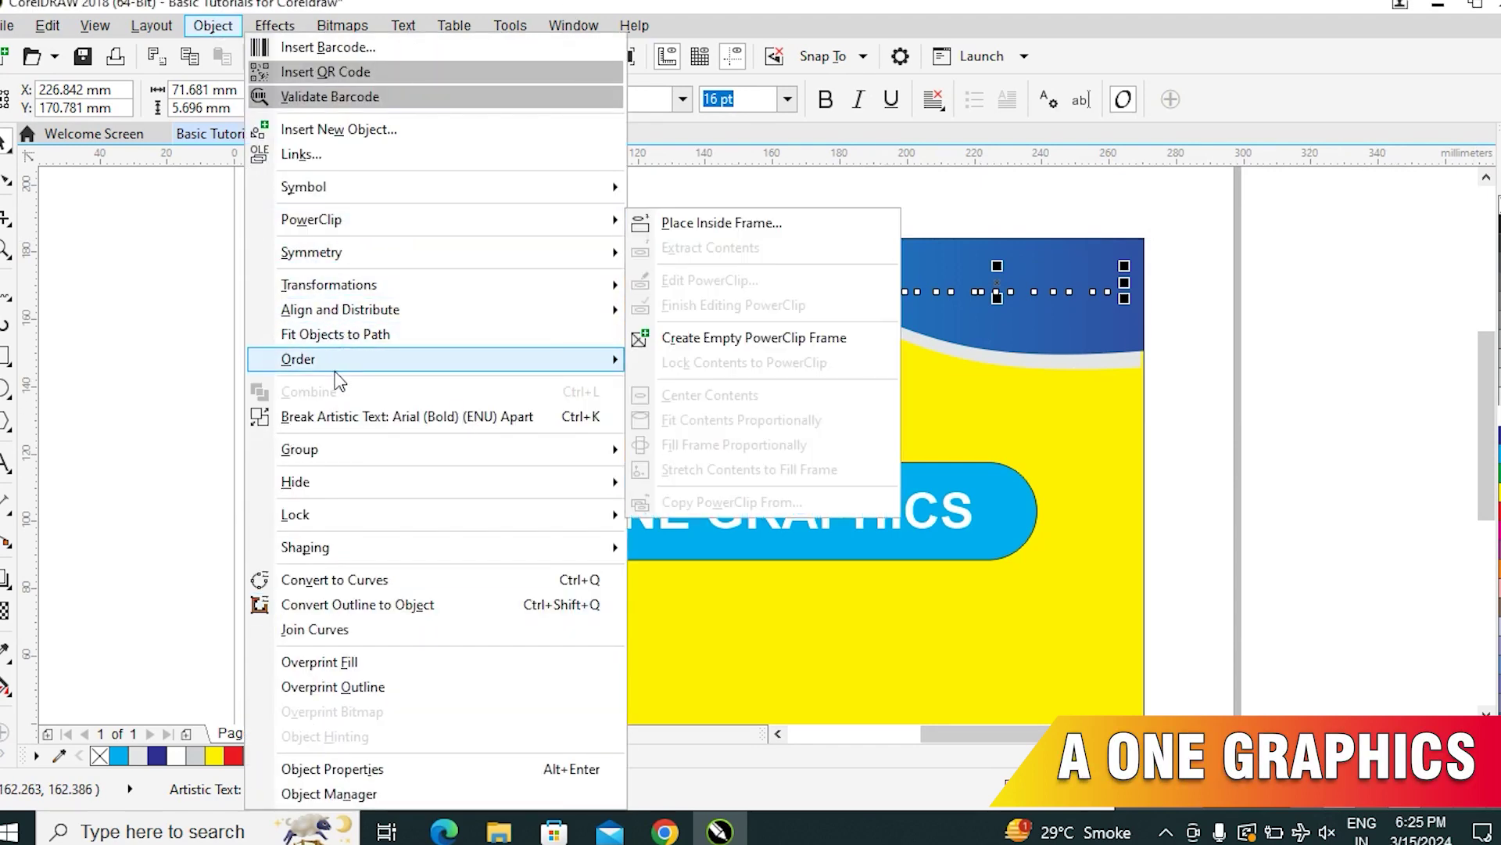
{"action": "mouse_move", "coordinate": [438, 359]}
{"action": "left_click", "coordinate": [727, 364]}
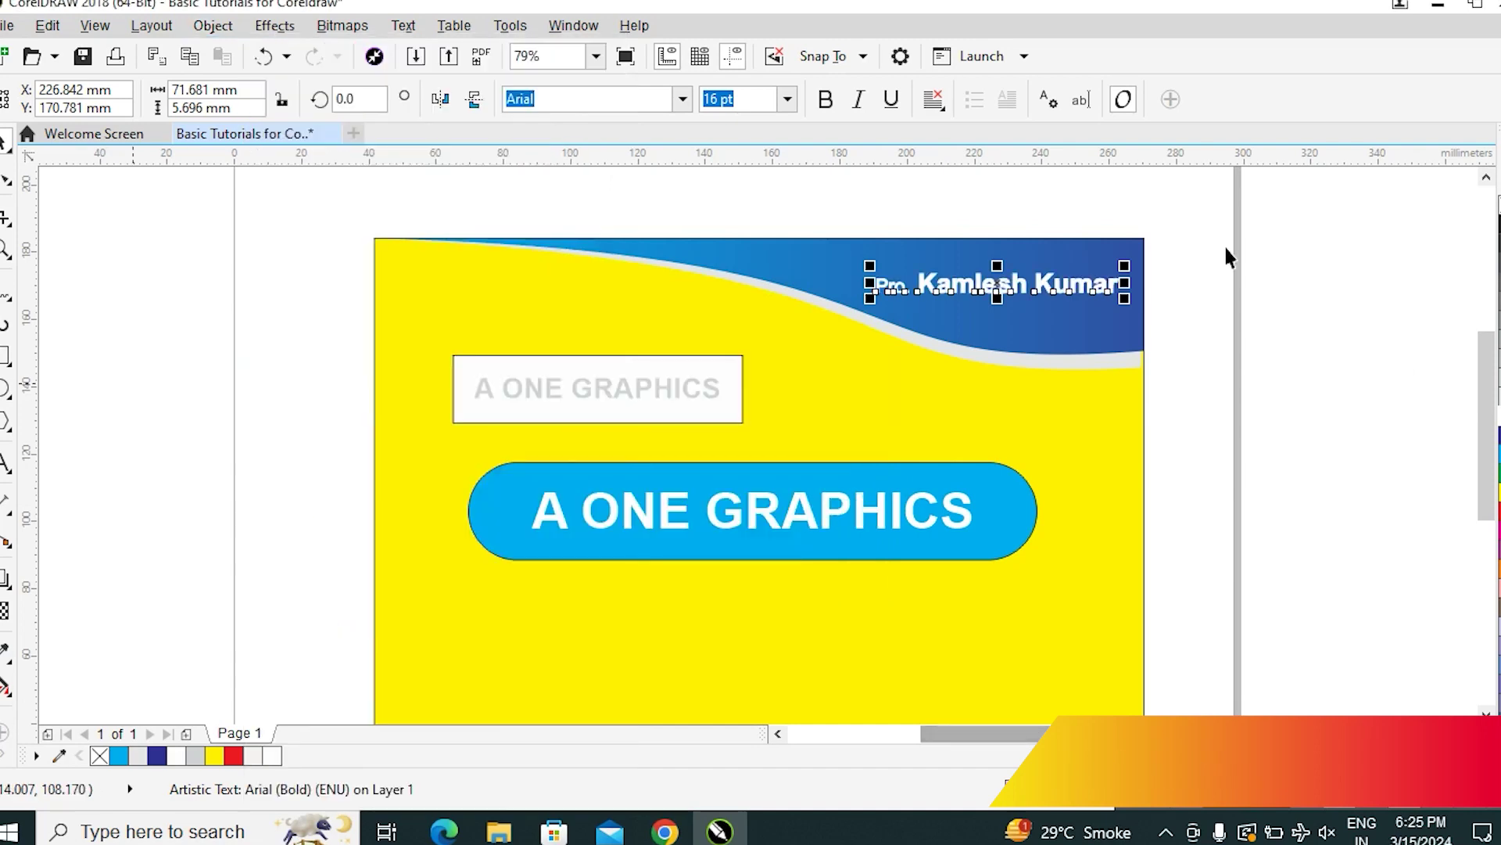
{"action": "left_click", "coordinate": [1428, 405]}
{"action": "left_click", "coordinate": [1075, 285]}
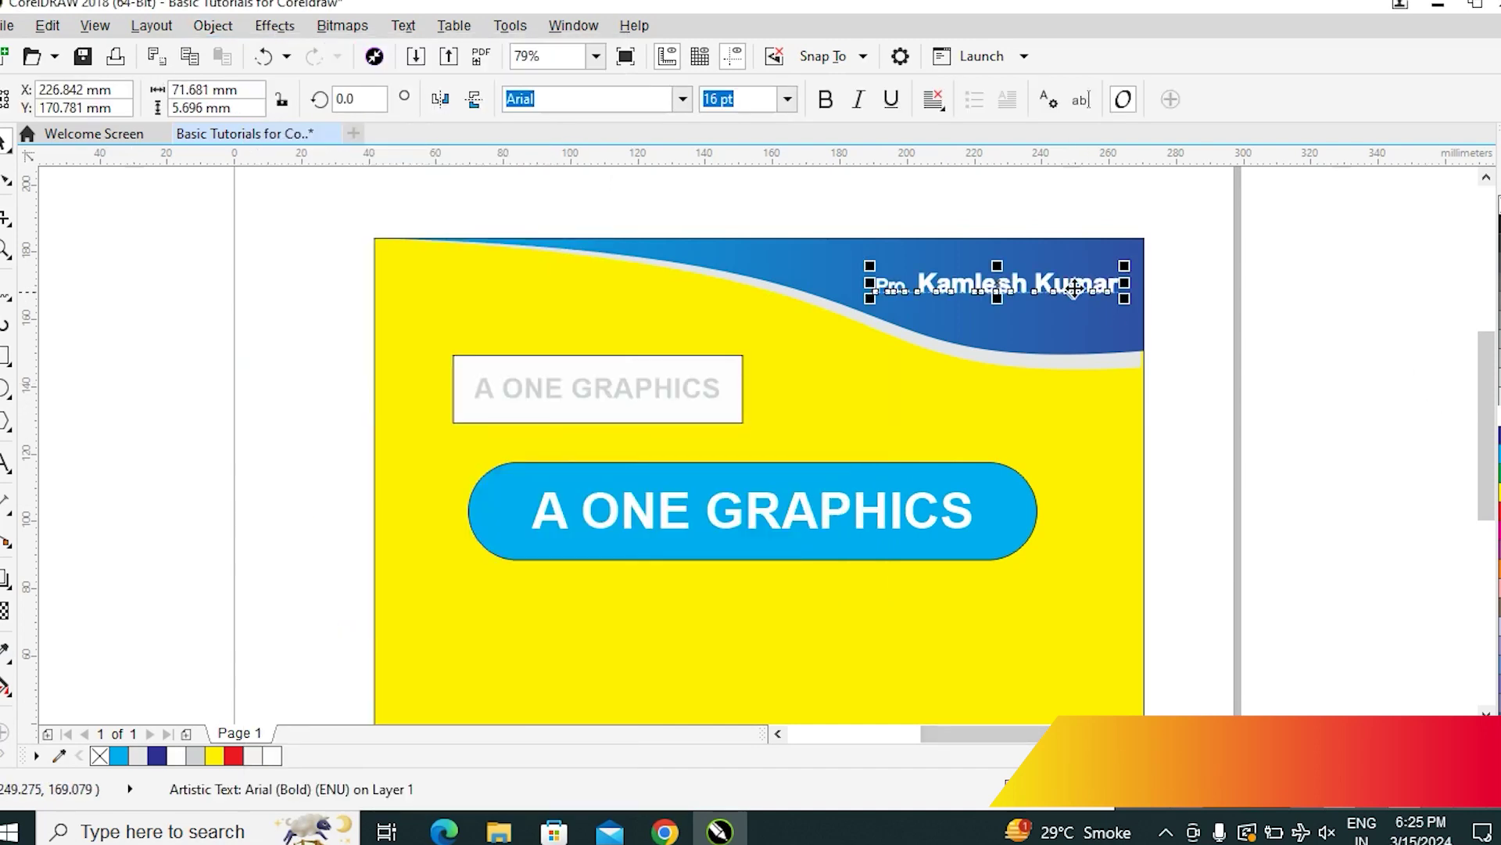
{"action": "left_click_drag", "start_coordinate": [899, 270], "coordinate": [978, 305]}
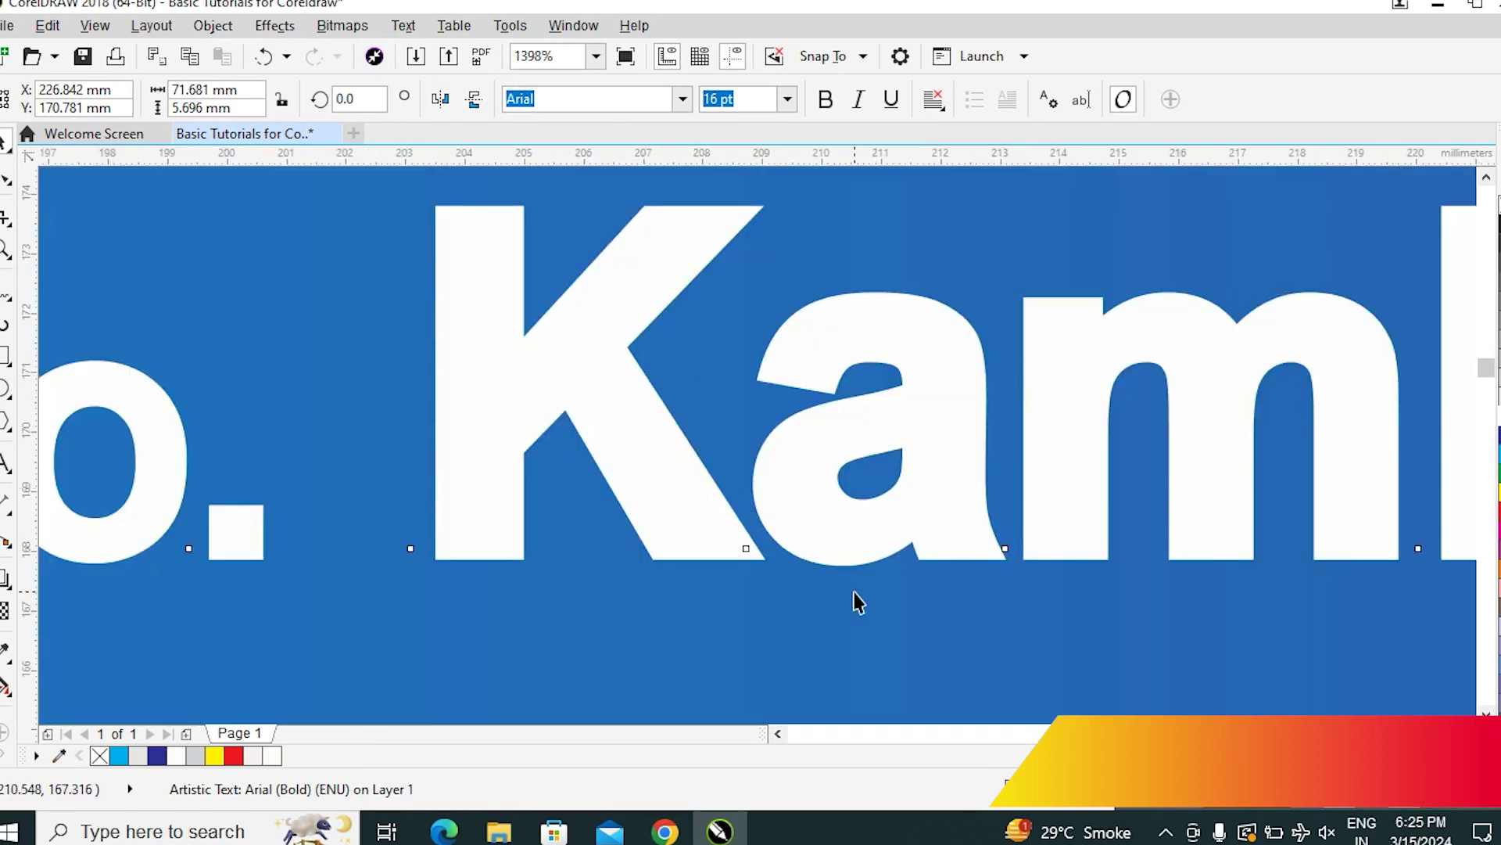
Set the name text's outline width to None and zoom to fit the whole card
{"action": "key", "text": "F12"}
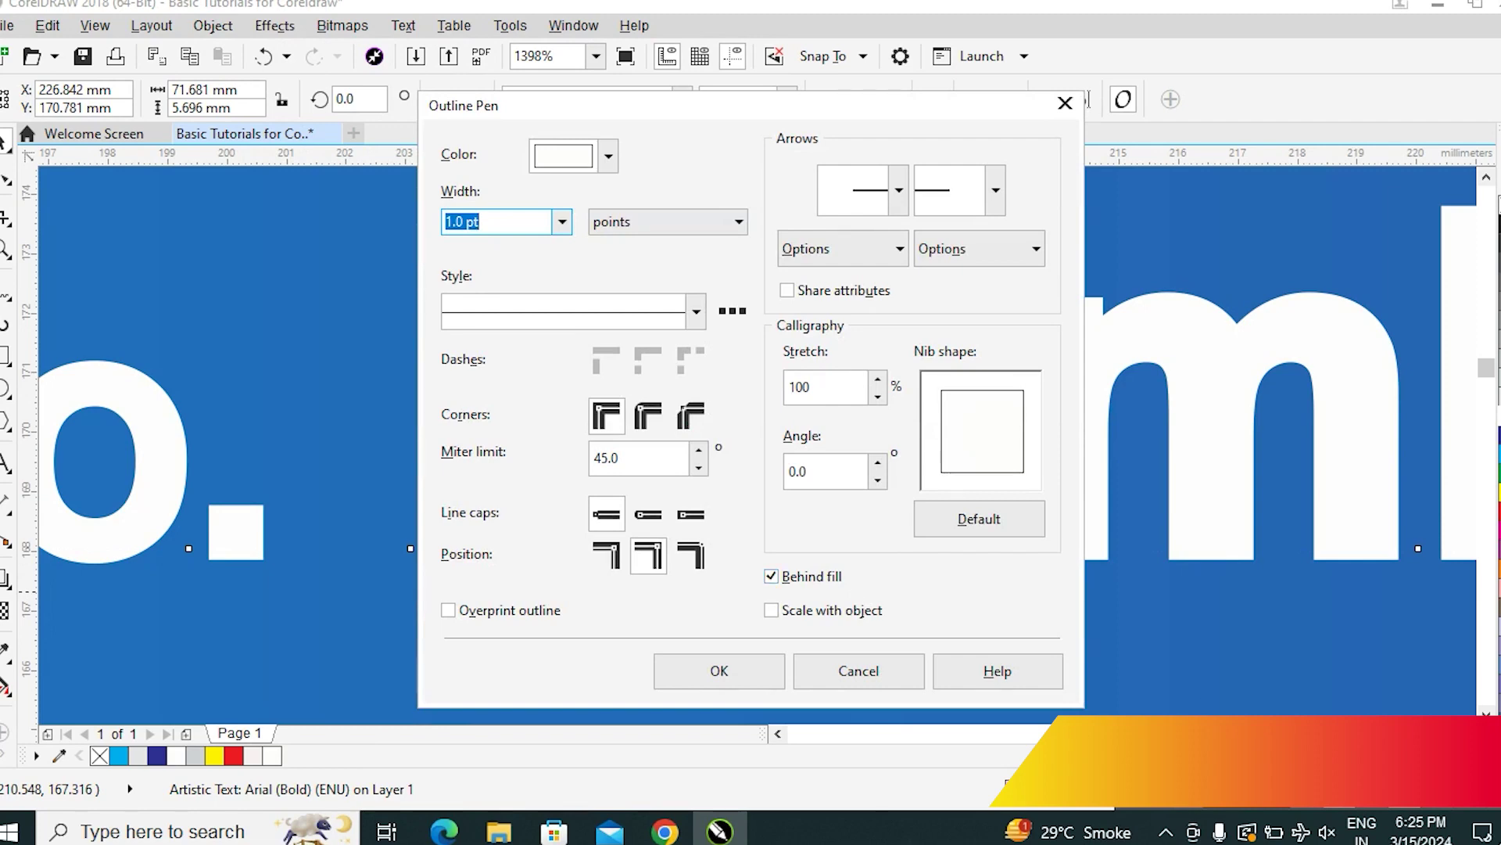
{"action": "left_click", "coordinate": [561, 221]}
{"action": "scroll", "coordinate": [485, 313], "scroll_direction": "up", "scroll_amount": 1}
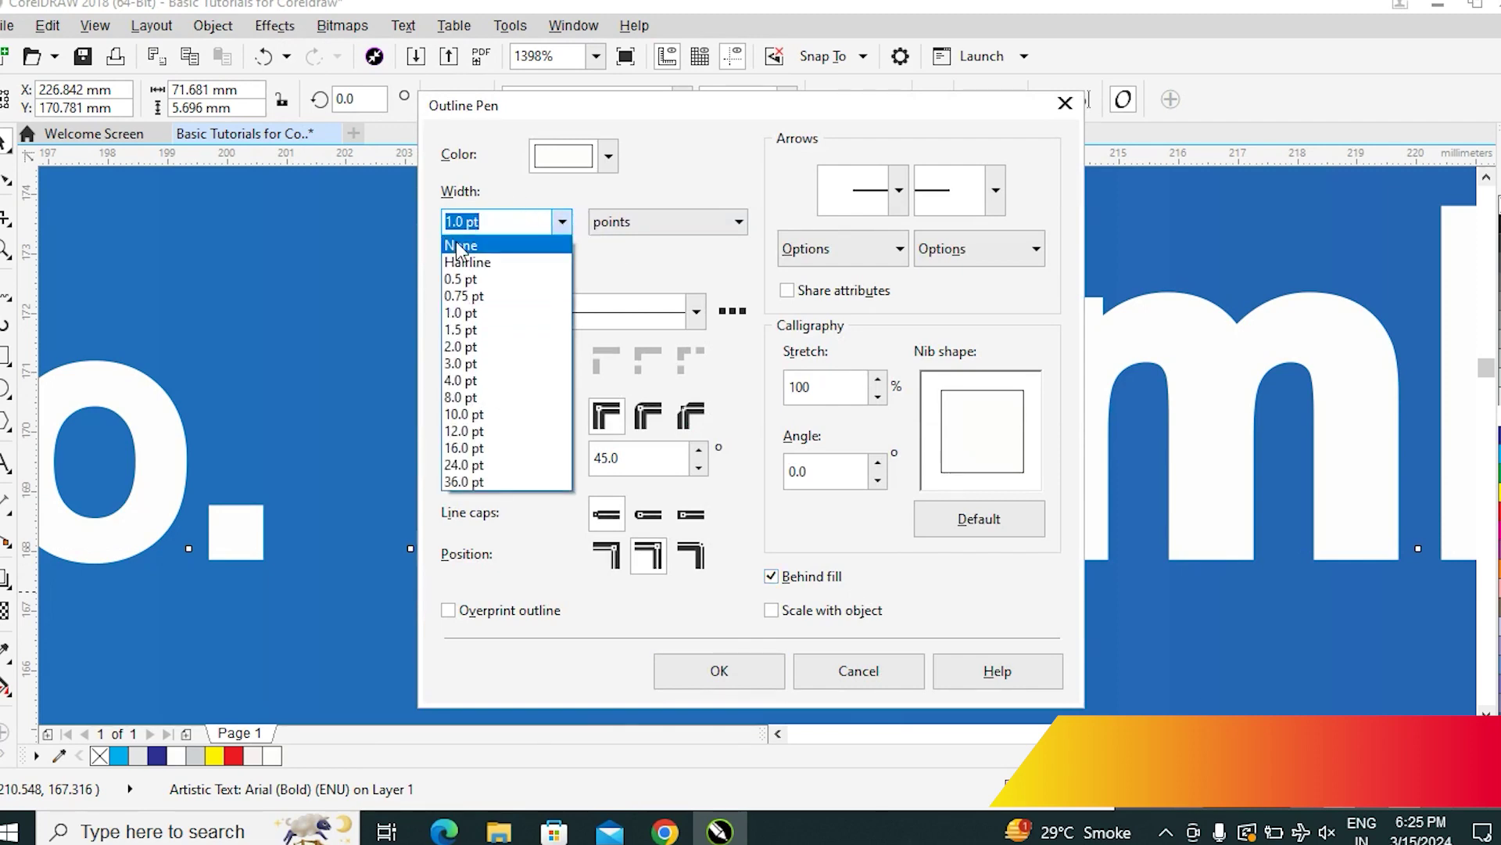
{"action": "left_click", "coordinate": [463, 244]}
{"action": "left_click", "coordinate": [754, 670]}
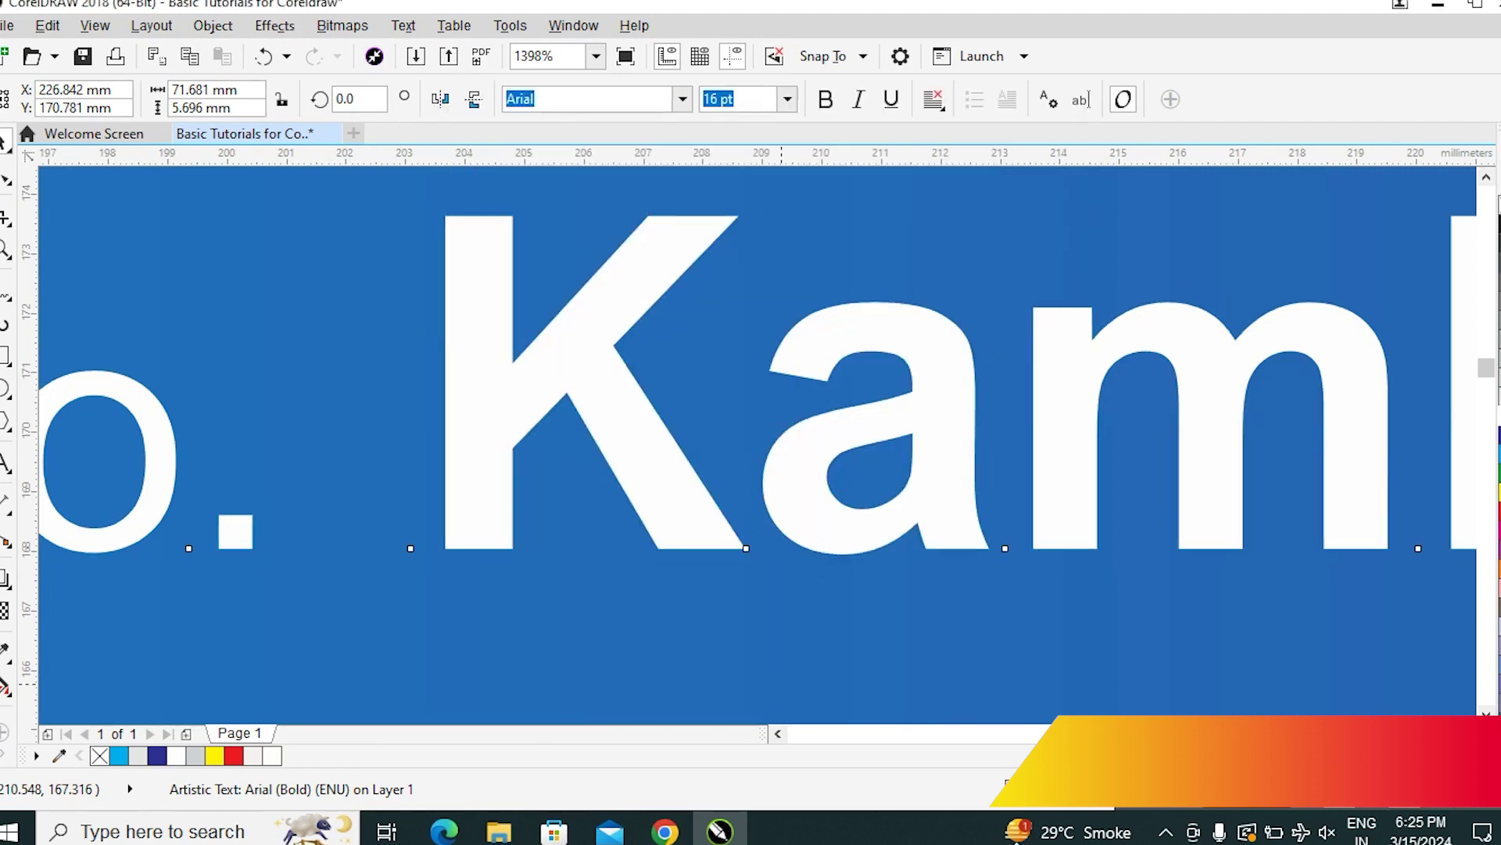
{"action": "key", "text": "F4"}
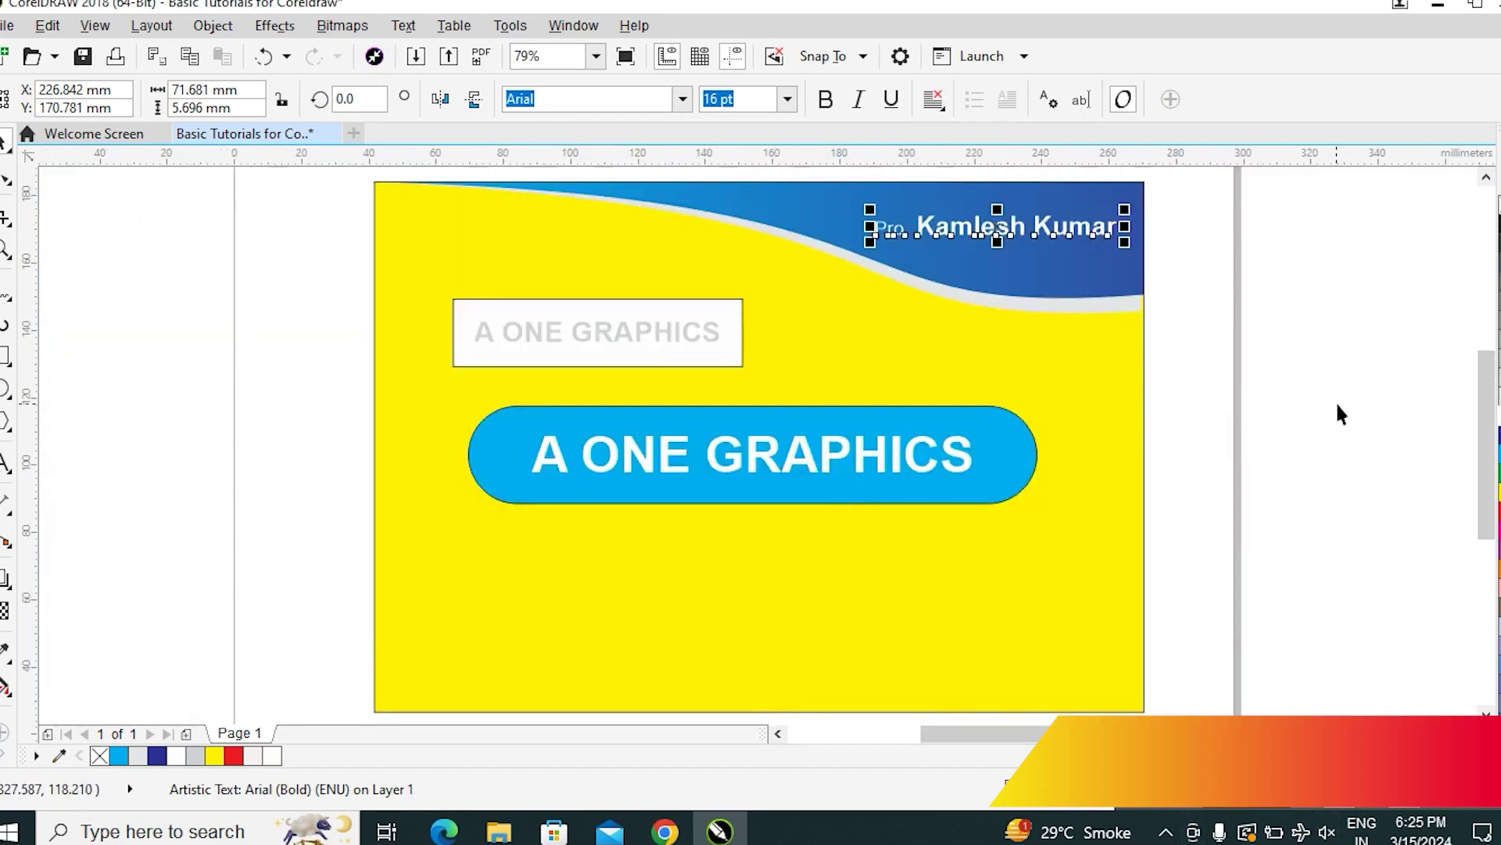
{"action": "left_click", "coordinate": [1339, 413]}
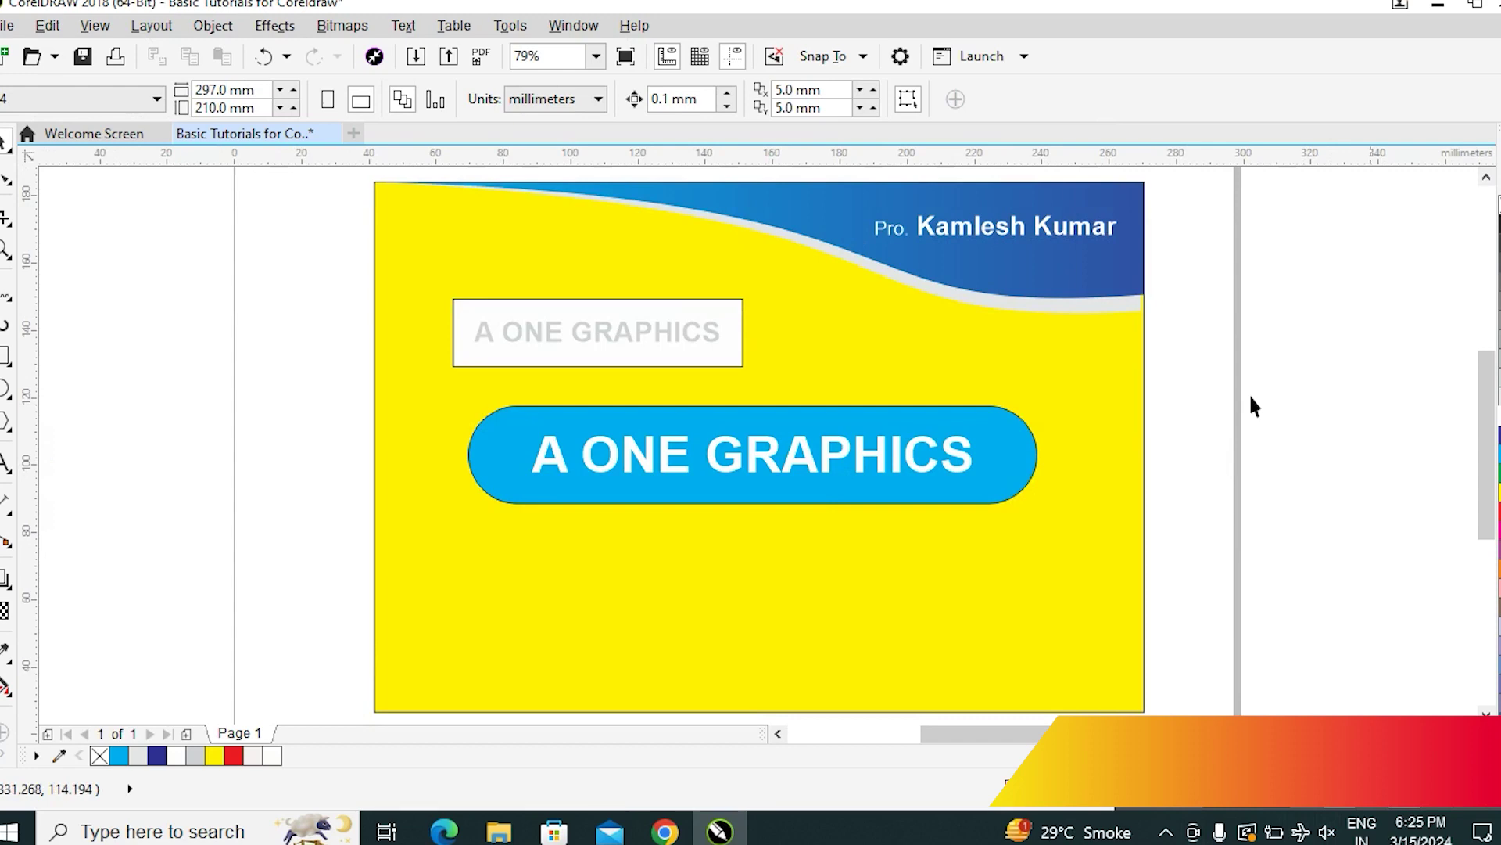
Move the blue A ONE GRAPHICS pill and its text lower on the card
{"action": "left_click", "coordinate": [1051, 406]}
{"action": "left_click_drag", "start_coordinate": [1283, 339], "coordinate": [341, 617]}
{"action": "left_click_drag", "start_coordinate": [757, 537], "coordinate": [767, 585]}
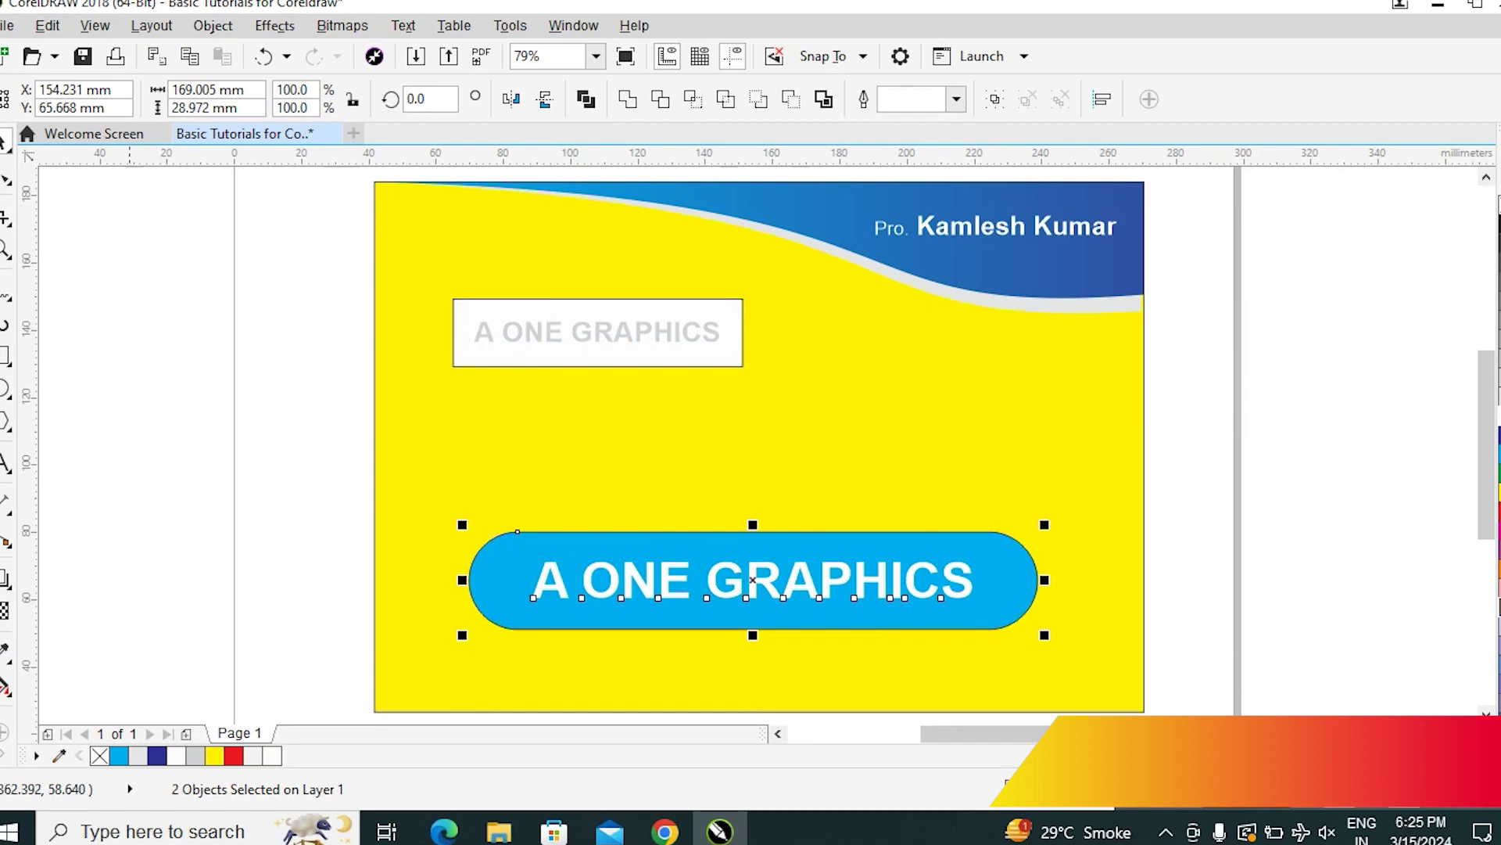
{"action": "left_click", "coordinate": [1359, 457]}
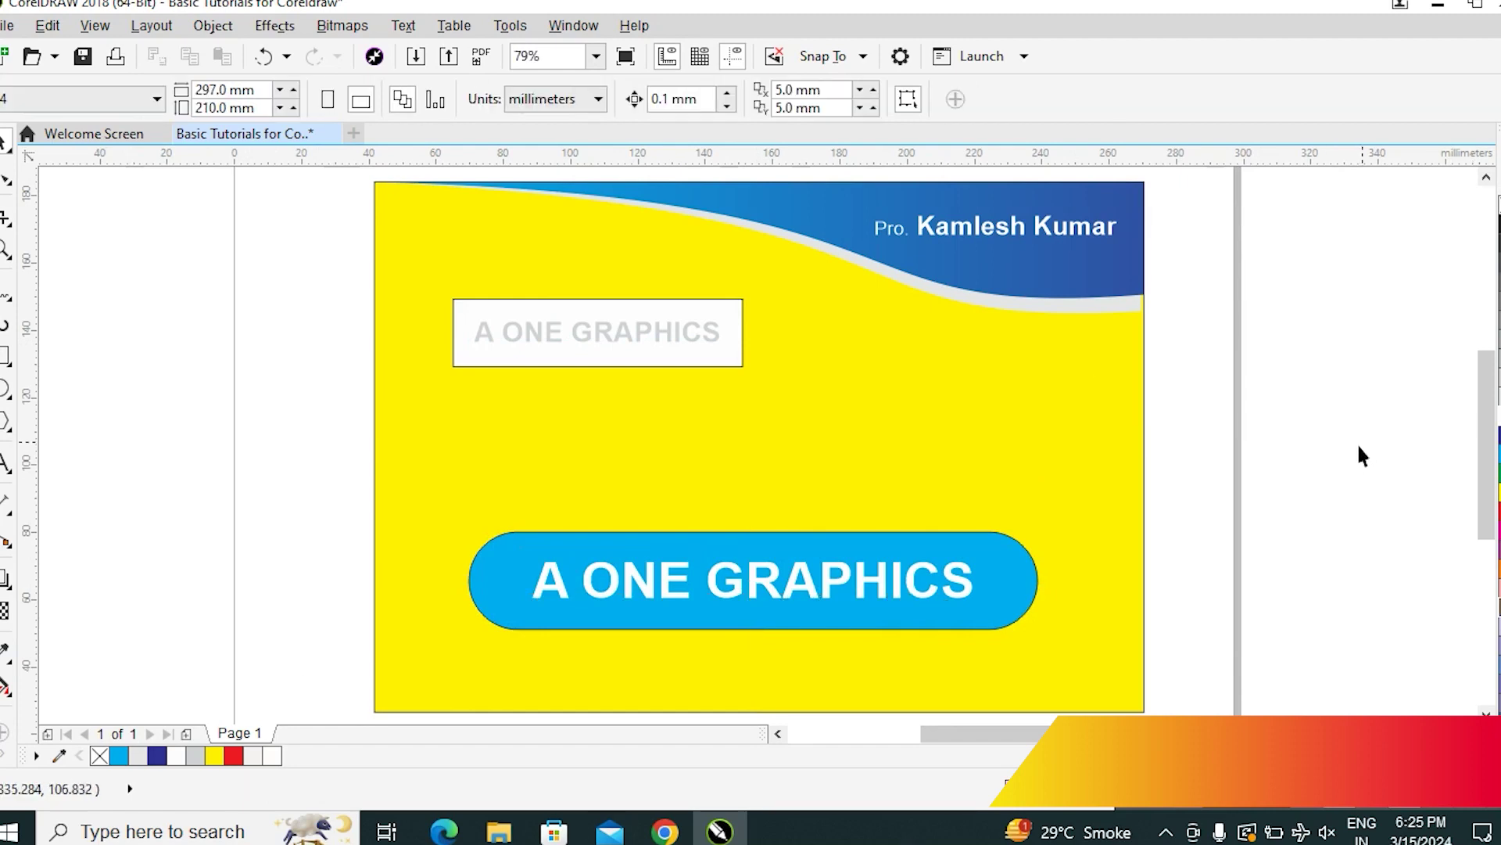
{"action": "left_click", "coordinate": [11, 464]}
{"action": "left_click", "coordinate": [792, 330]}
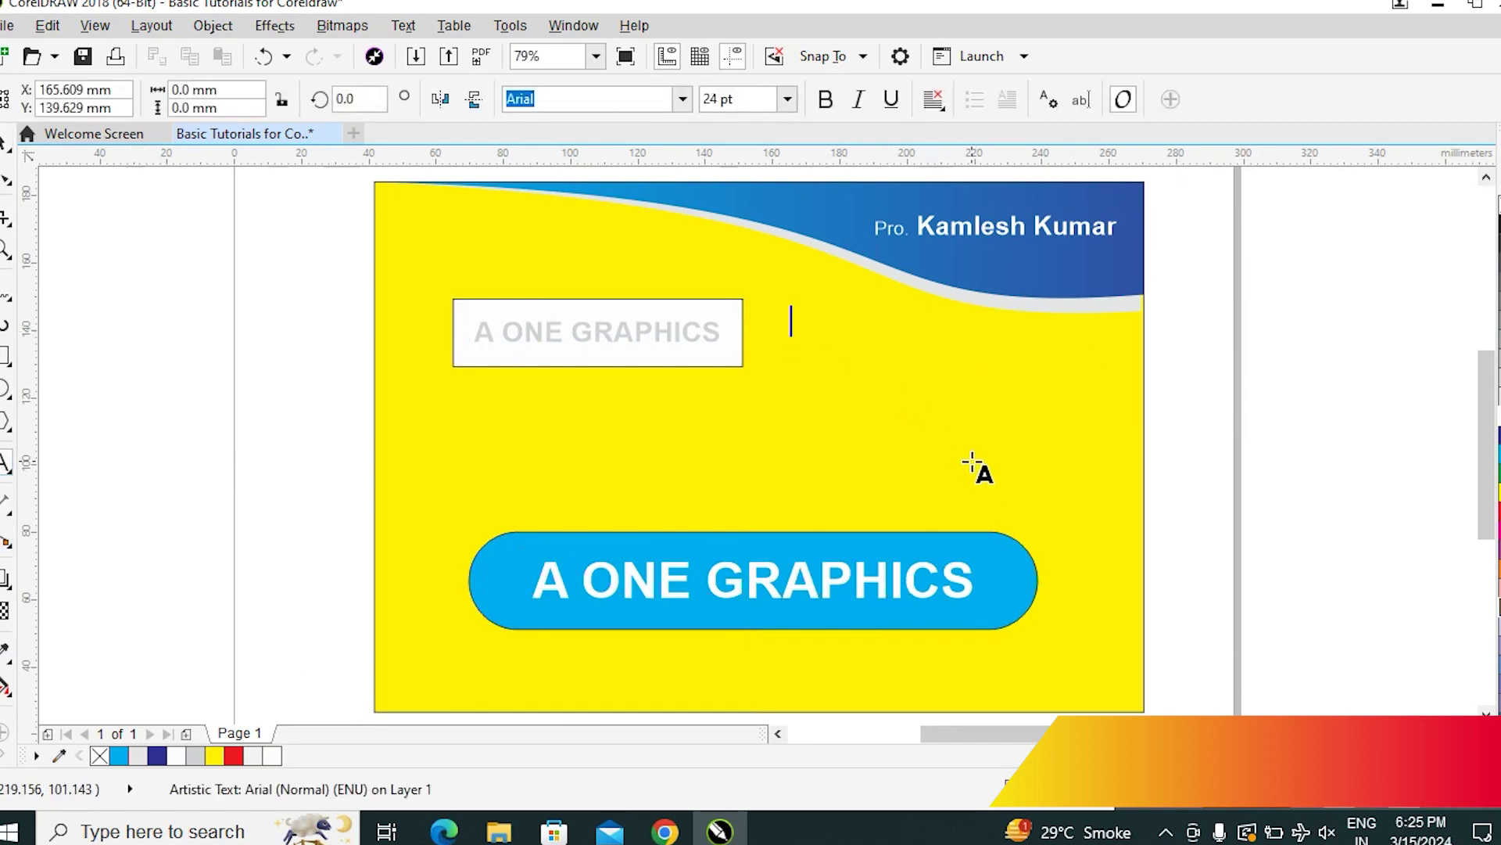
Type AG, enlarge it to about 98 pt and move it down-right on the card
{"action": "type", "text": "AG"}
{"action": "left_click_drag", "start_coordinate": [838, 337], "coordinate": [984, 472]}
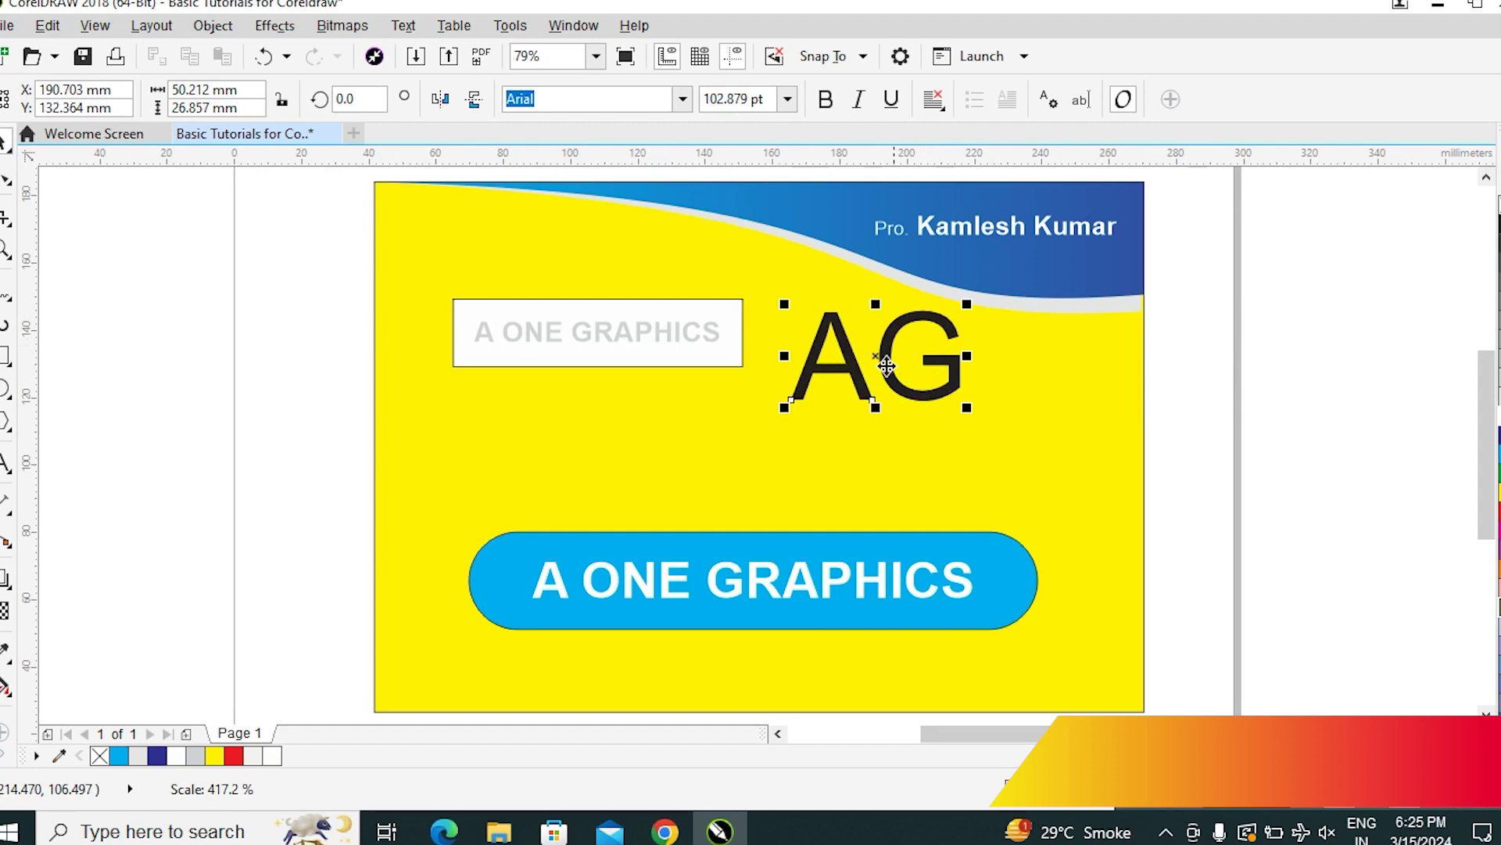
{"action": "left_click_drag", "start_coordinate": [888, 368], "coordinate": [942, 447]}
{"action": "key", "text": "z"}
{"action": "left_click_drag", "start_coordinate": [784, 334], "coordinate": [1193, 560]}
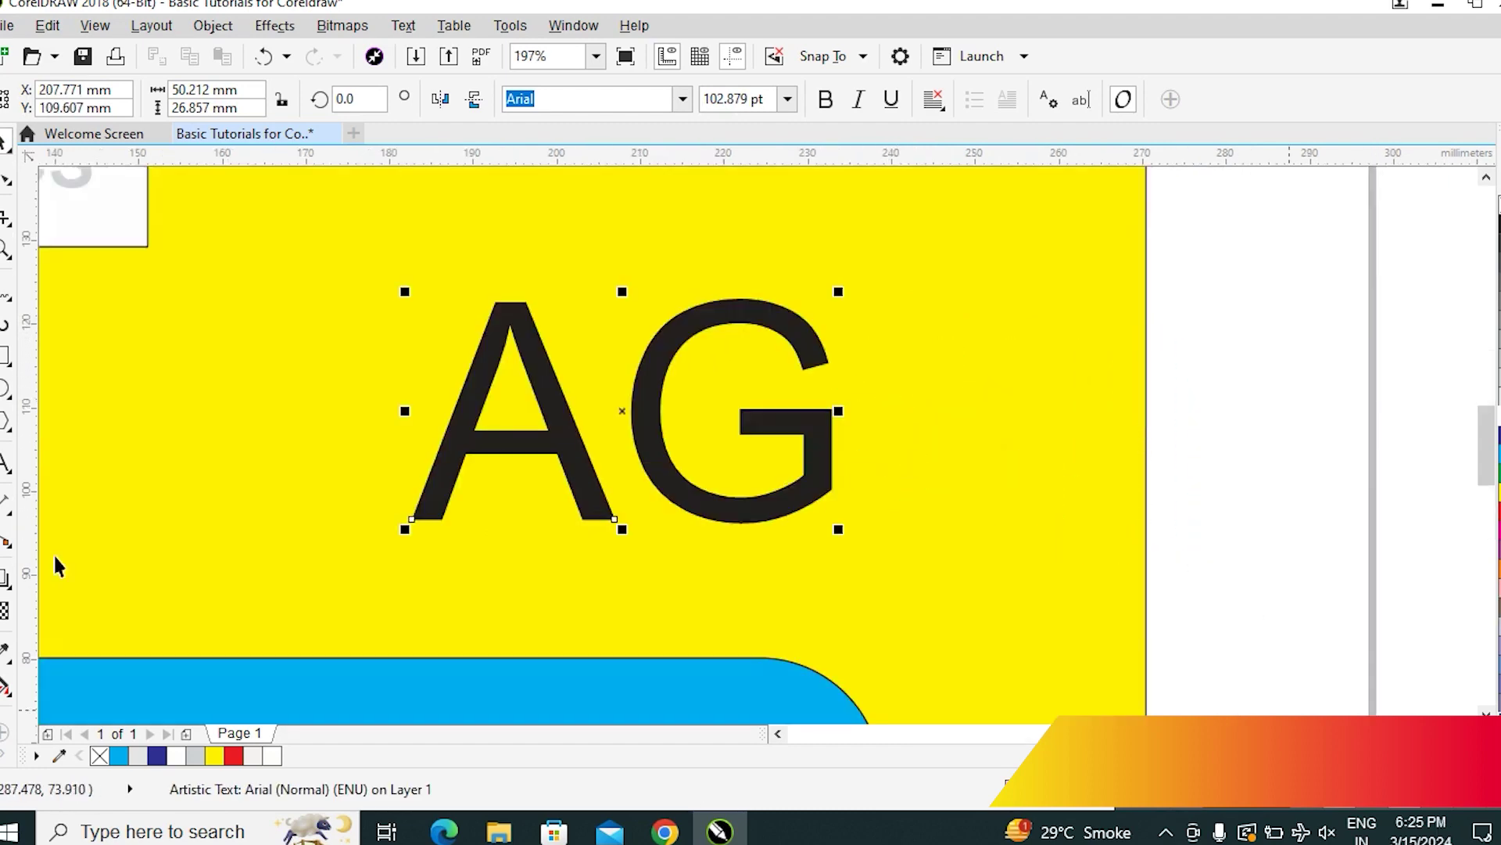
Set the AG text in Book Antiqua after comparing nearby fonts
{"action": "left_click", "coordinate": [683, 100]}
{"action": "key", "text": "Down"}
{"action": "key", "text": "Down"}
{"action": "key", "text": "Down"}
{"action": "key", "text": "Down"}
{"action": "key", "text": "Down"}
{"action": "key", "text": "Down"}
{"action": "key", "text": "Down"}
{"action": "key", "text": "Down"}
{"action": "key", "text": "Down"}
{"action": "key", "text": "Down"}
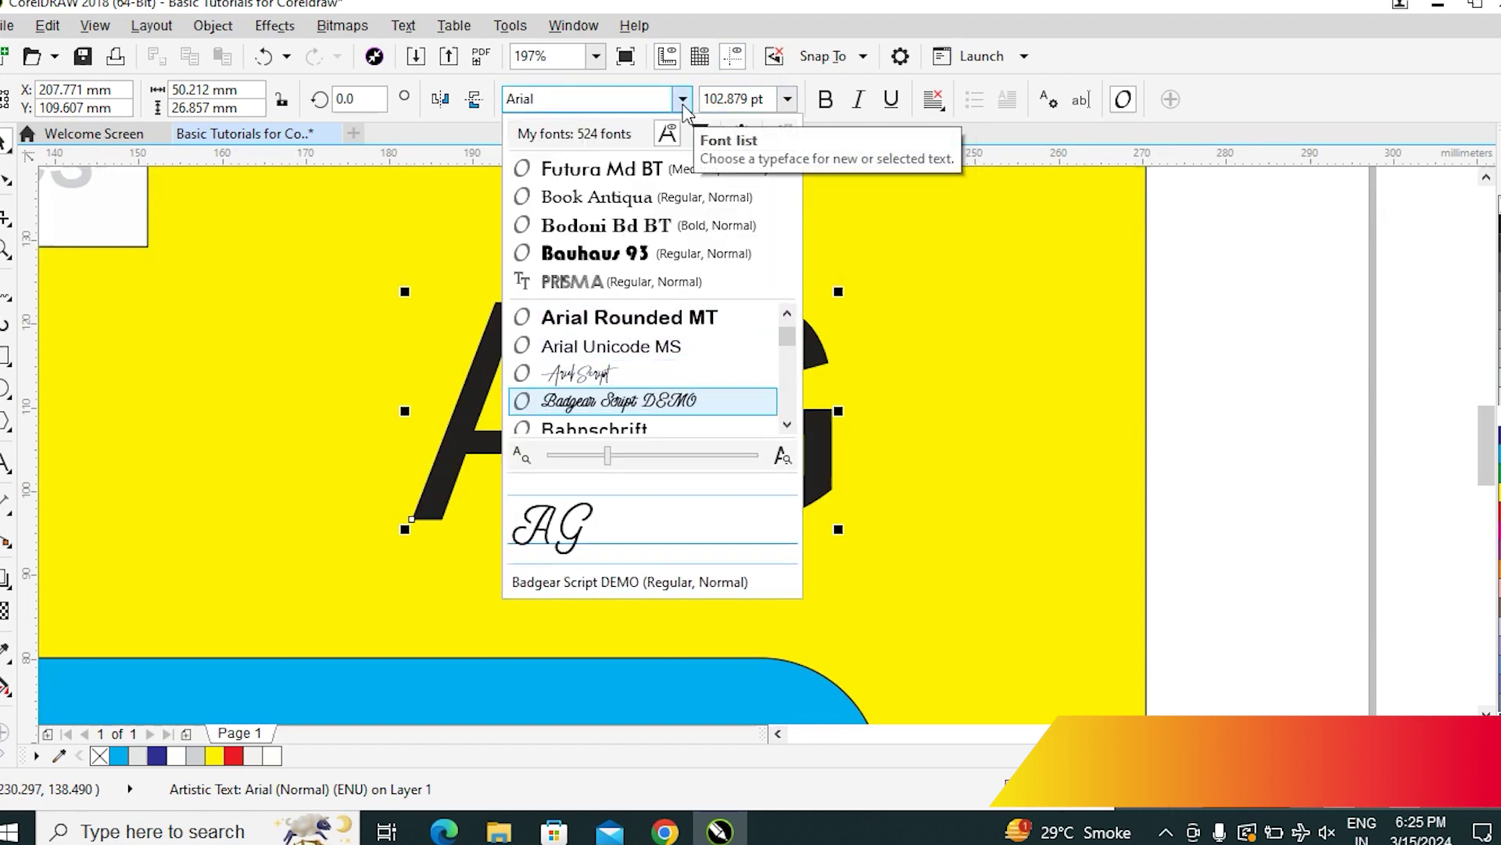
{"action": "key", "text": "Down"}
{"action": "key", "text": "Down"}
{"action": "key", "text": "Down"}
{"action": "key", "text": "Down"}
{"action": "key", "text": "Down"}
{"action": "key", "text": "Down"}
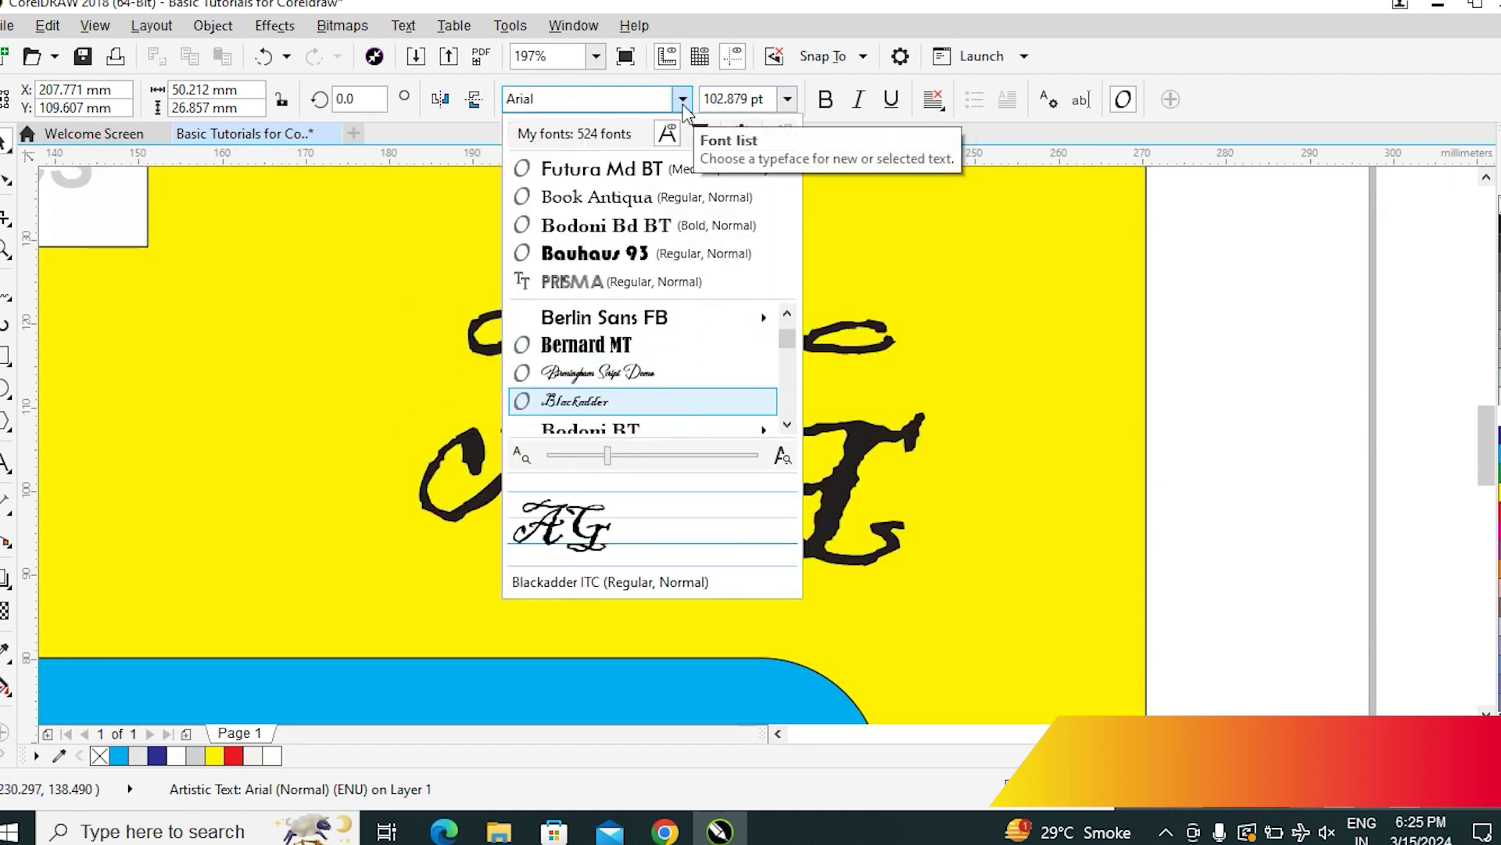
{"action": "key", "text": "Up"}
{"action": "key", "text": "Up"}
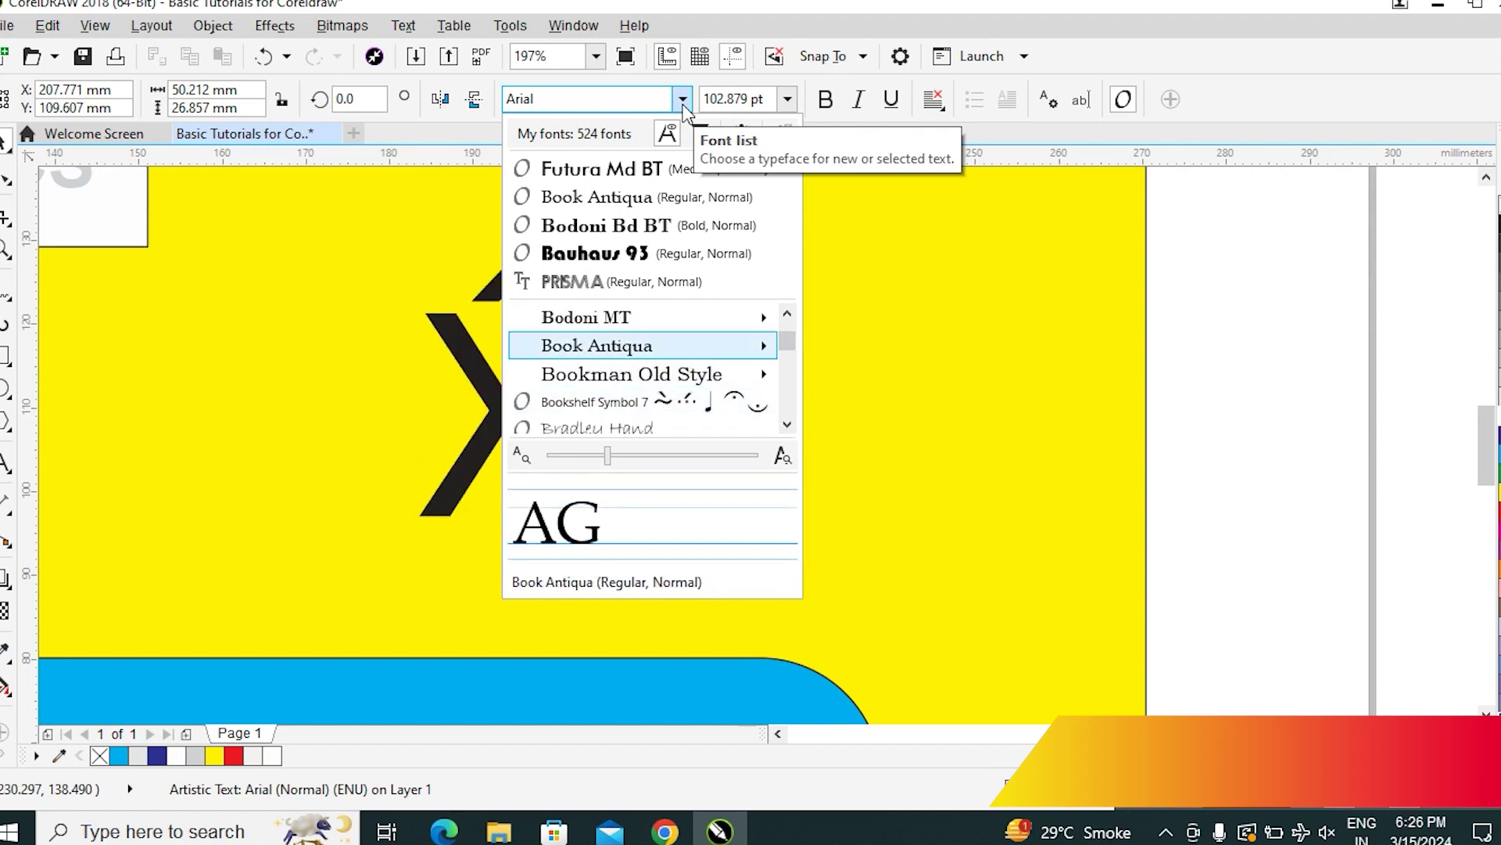
{"action": "key", "text": "Down"}
{"action": "key", "text": "Up"}
{"action": "key", "text": "Return"}
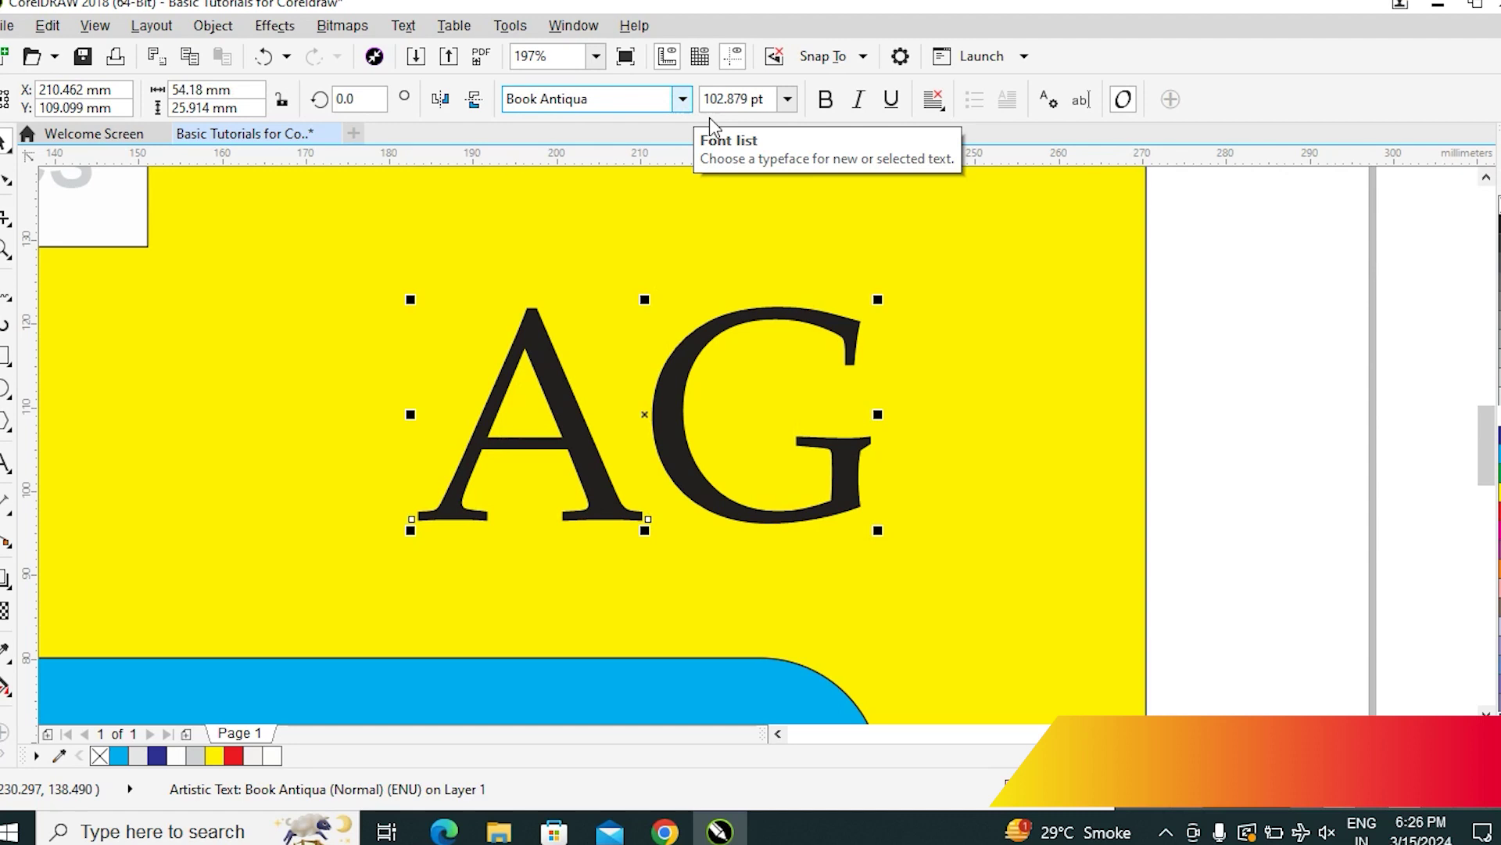
Break the AG text apart into separate A and G letters
{"action": "left_click", "coordinate": [213, 26]}
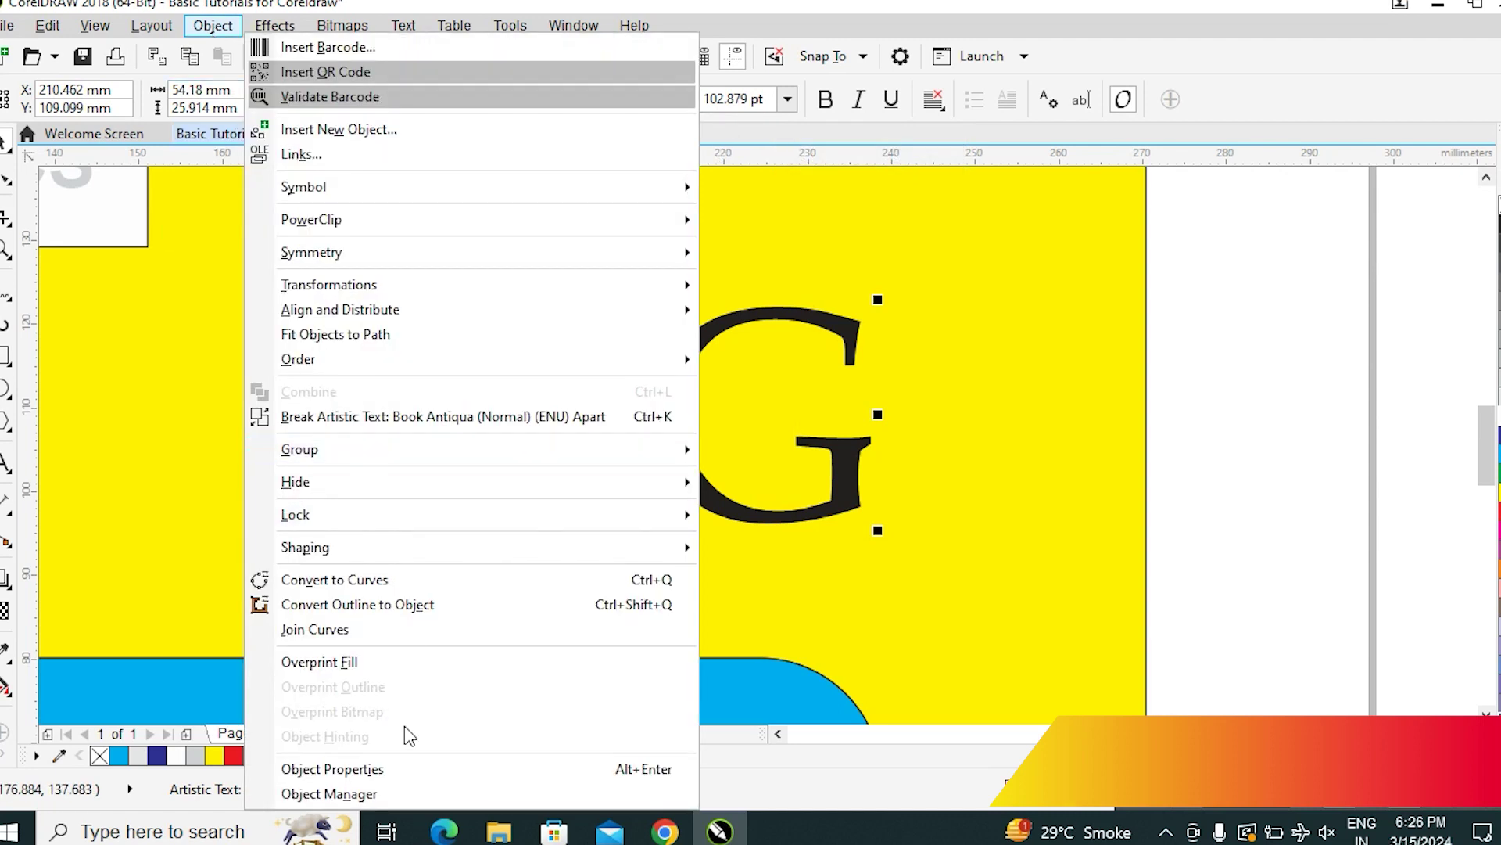
{"action": "left_click", "coordinate": [364, 418]}
{"action": "left_click", "coordinate": [1277, 430]}
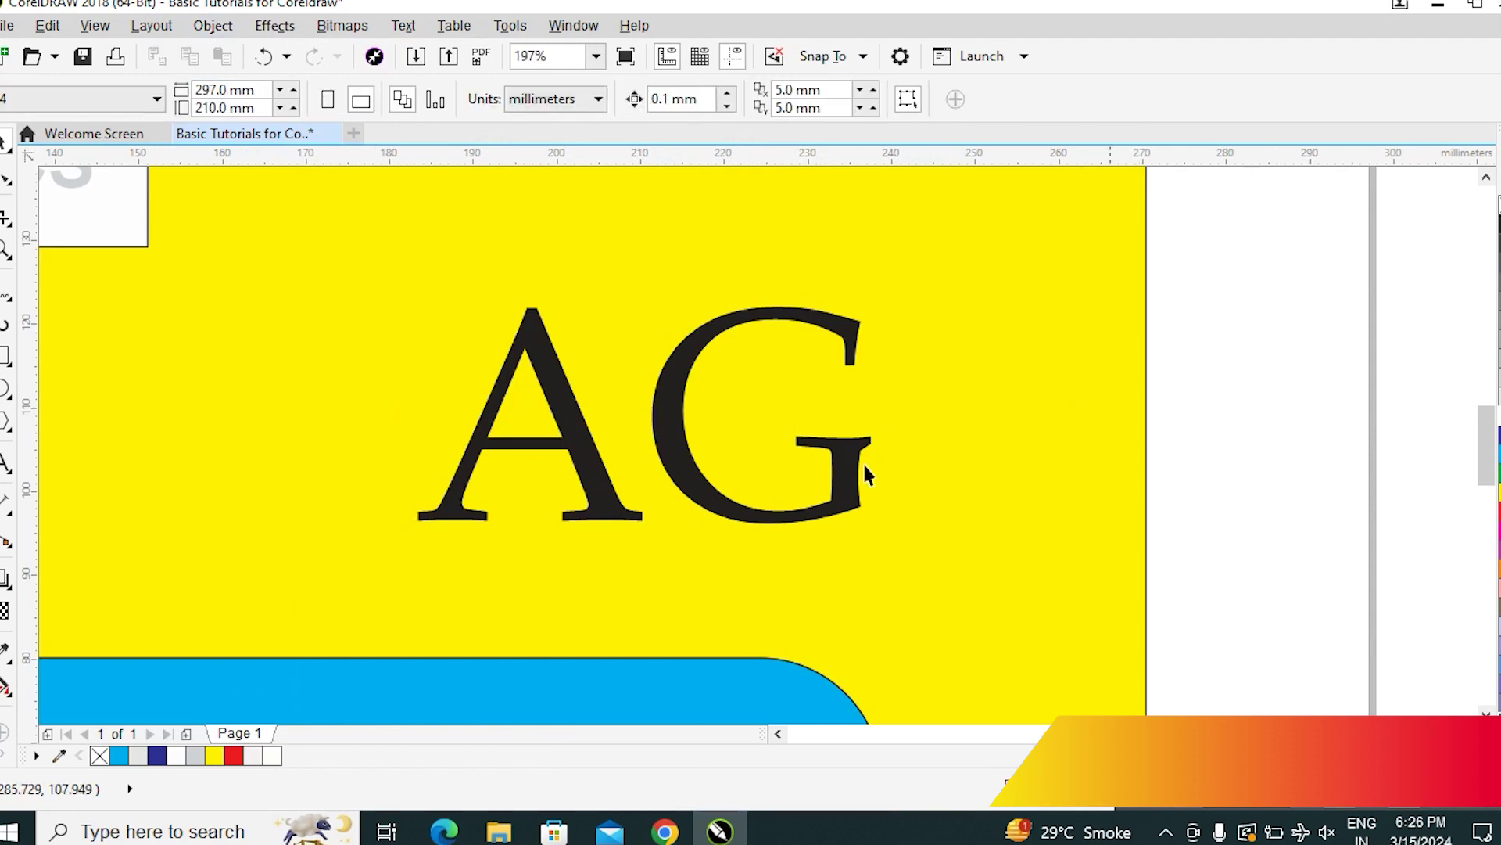
Drag the G left and the A up-right so the letters interlock as a monogram
{"action": "left_click_drag", "start_coordinate": [686, 479], "coordinate": [610, 488]}
{"action": "left_click_drag", "start_coordinate": [612, 496], "coordinate": [610, 496]}
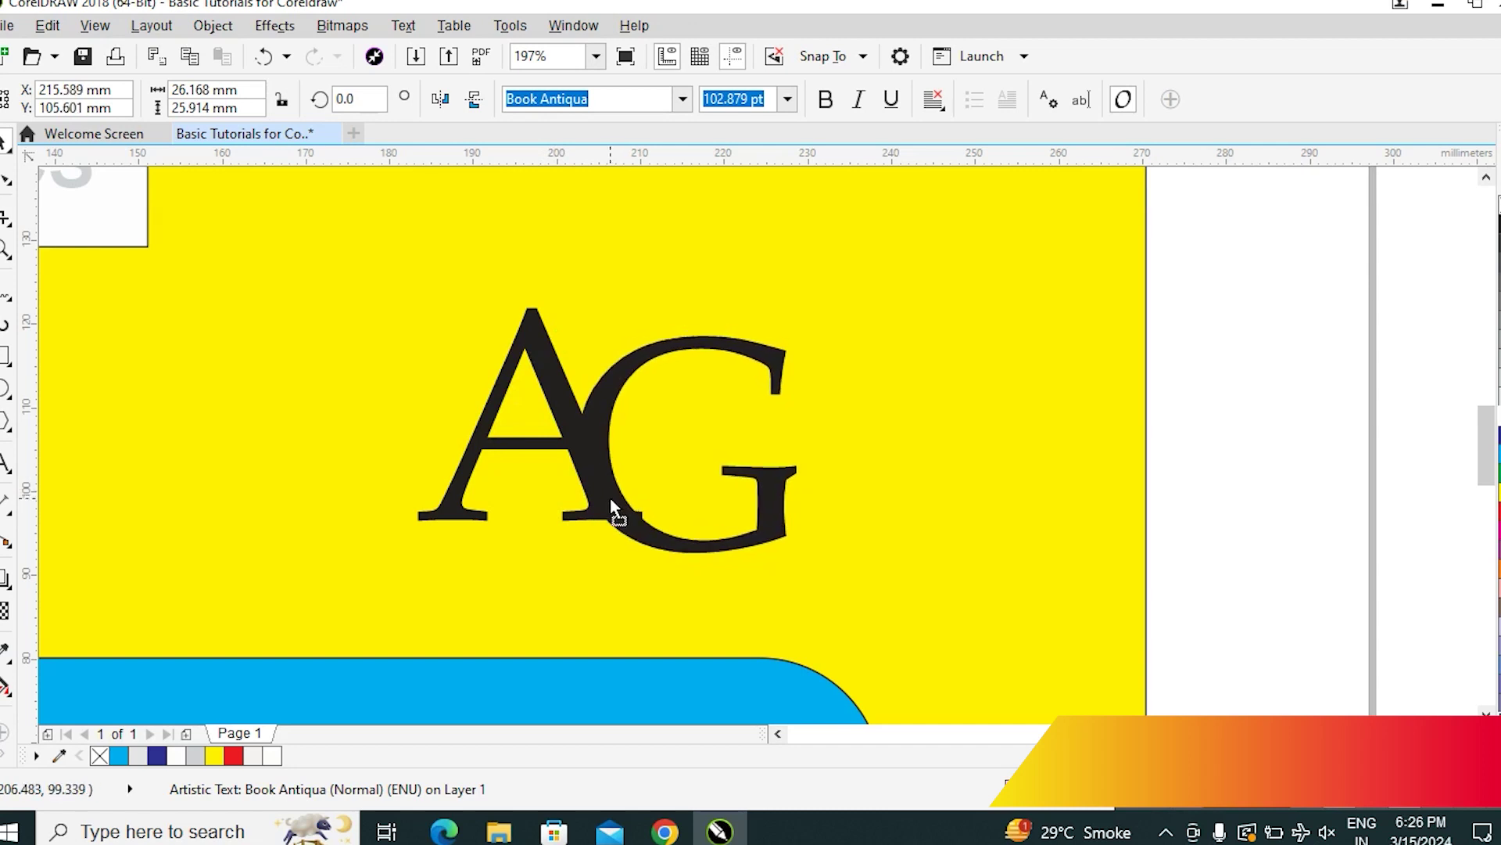
{"action": "left_click", "coordinate": [1304, 516]}
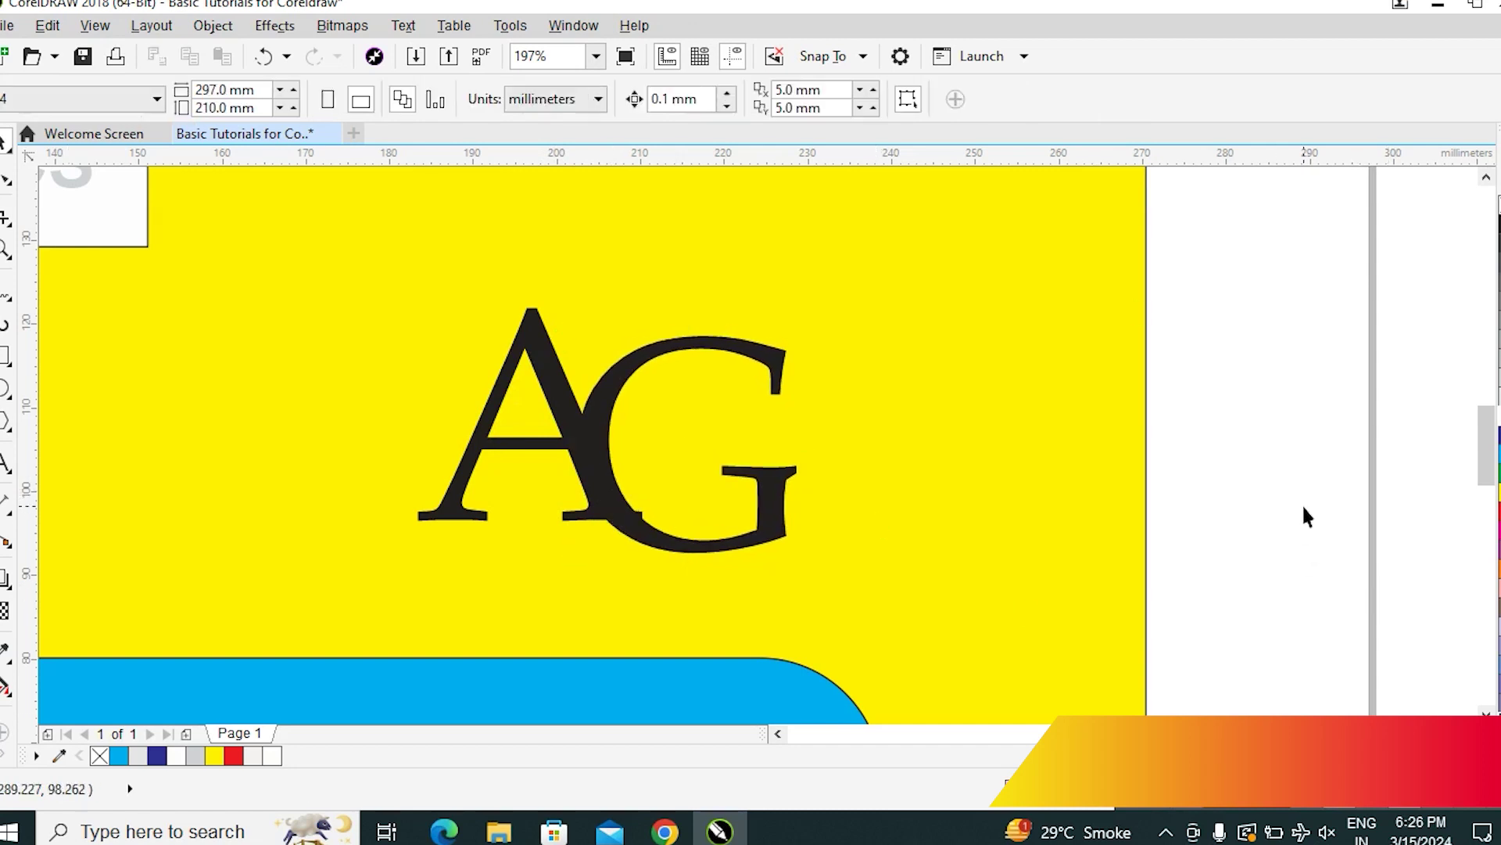
{"action": "left_click_drag", "start_coordinate": [562, 391], "coordinate": [631, 370]}
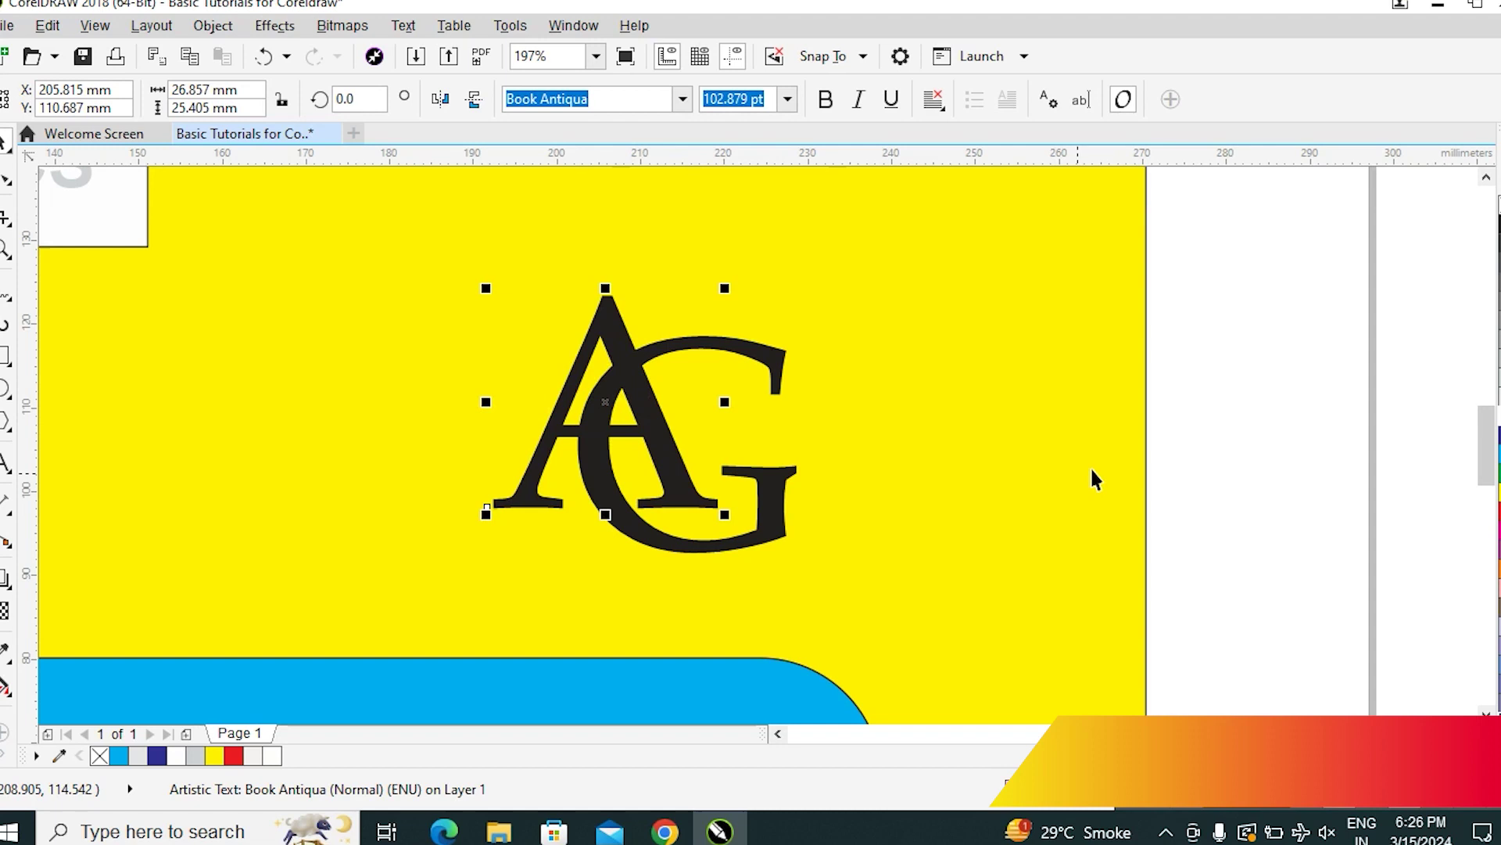
{"action": "key", "text": "shift+F4"}
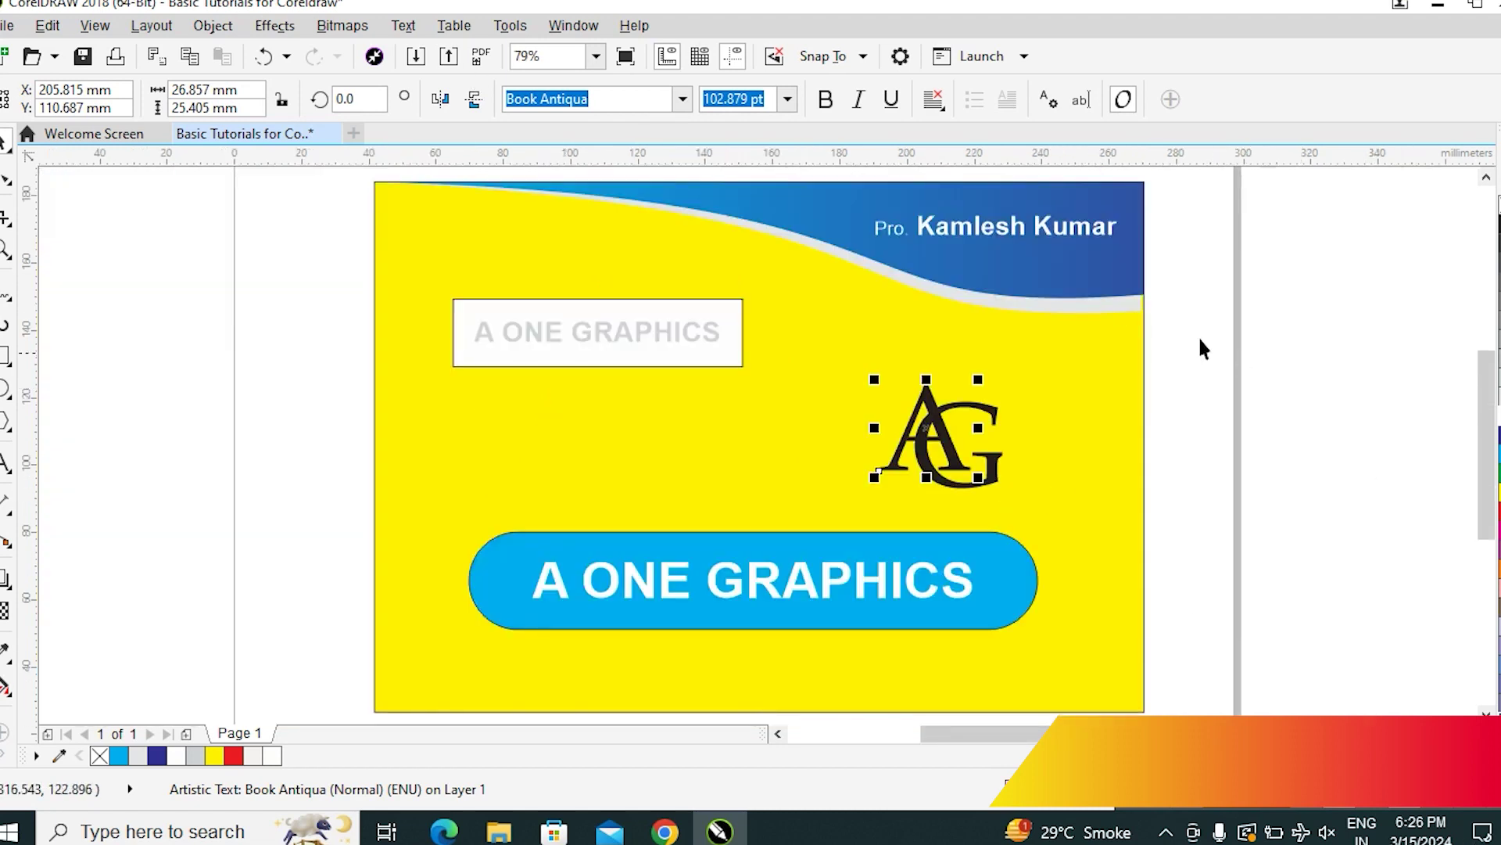
{"action": "left_click_drag", "start_coordinate": [1332, 338], "coordinate": [760, 531]}
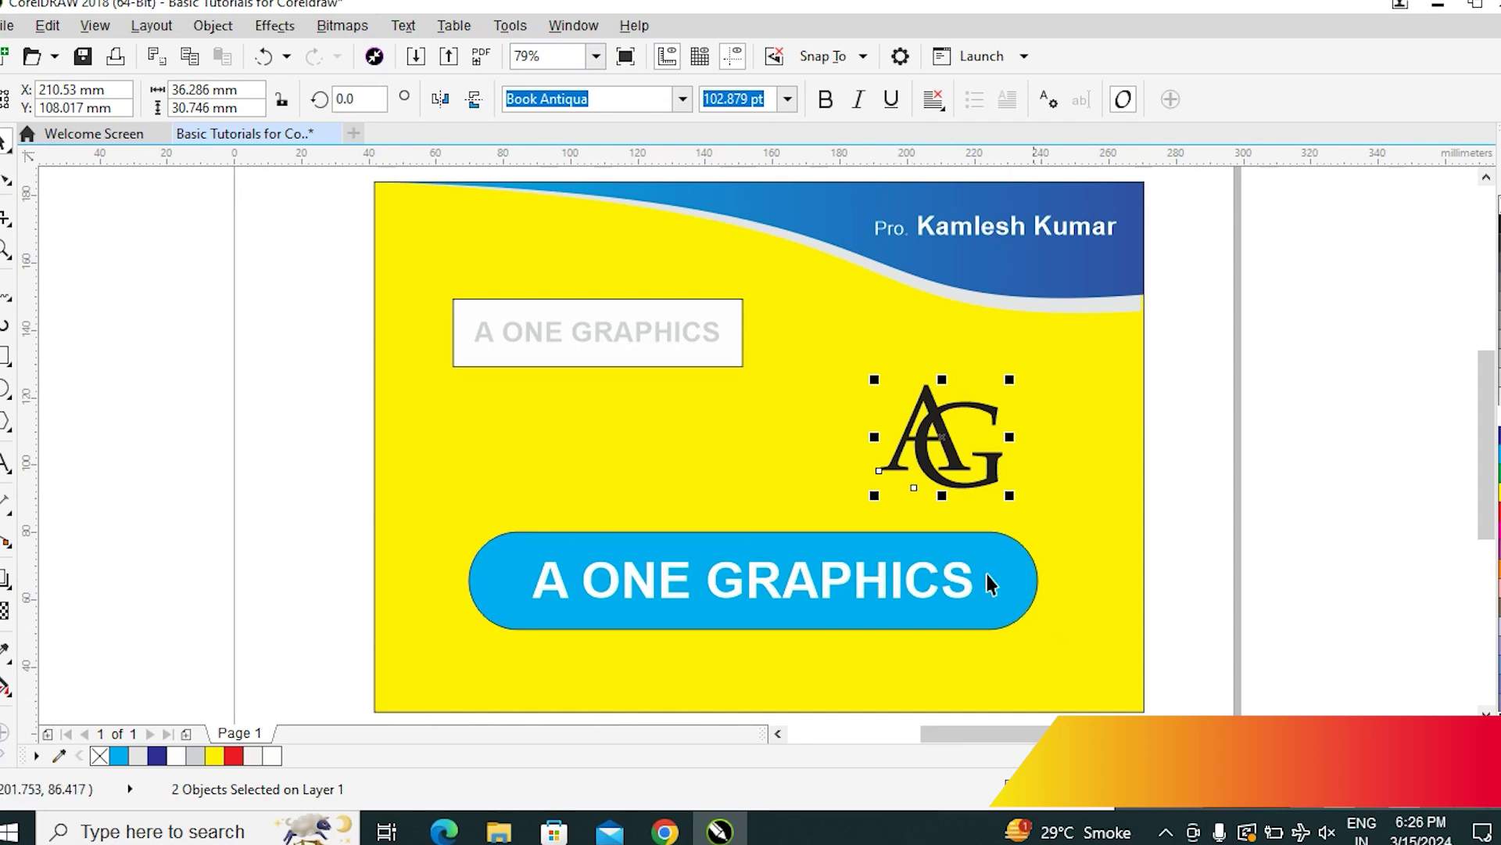
{"action": "left_click", "coordinate": [1303, 449]}
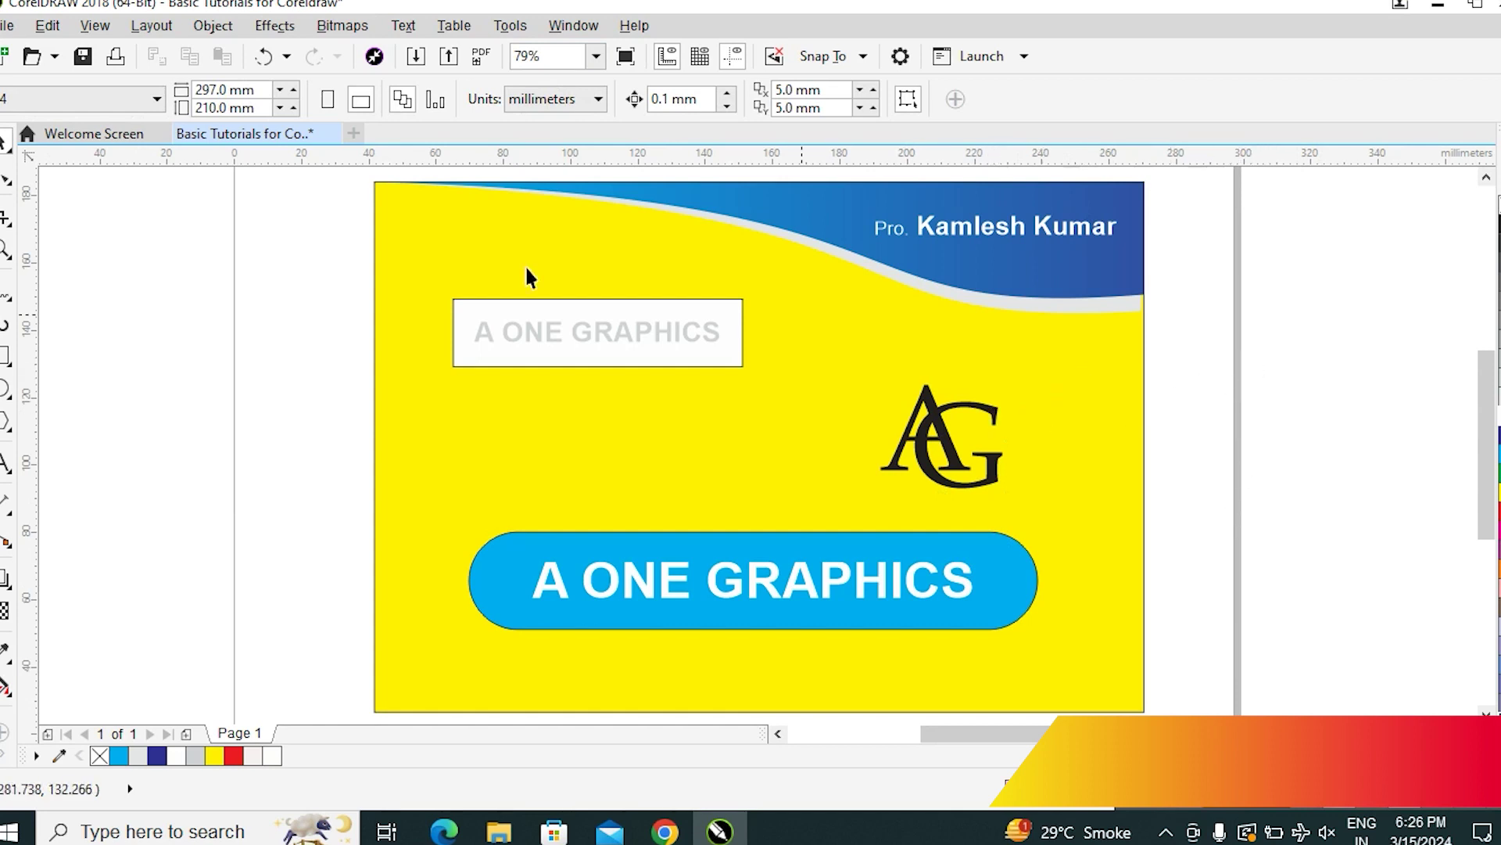
Move the grey A ONE GRAPHICS box lower and the AG monogram to the top-left corner
{"action": "left_click_drag", "start_coordinate": [196, 225], "coordinate": [814, 504]}
{"action": "left_click_drag", "start_coordinate": [606, 361], "coordinate": [644, 485]}
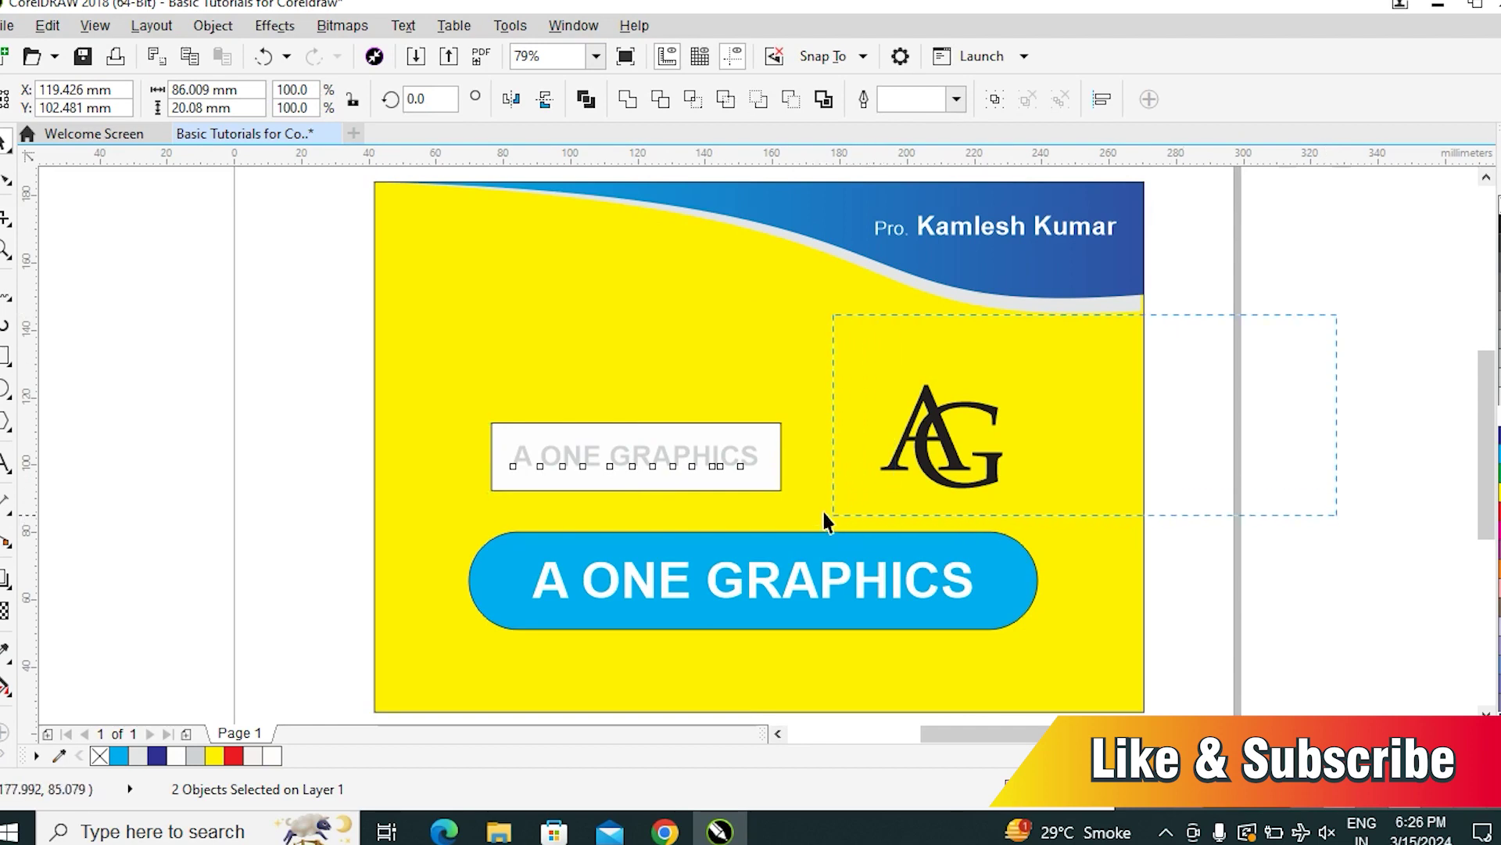
{"action": "left_click_drag", "start_coordinate": [825, 518], "coordinate": [829, 516]}
{"action": "left_click_drag", "start_coordinate": [922, 429], "coordinate": [453, 263]}
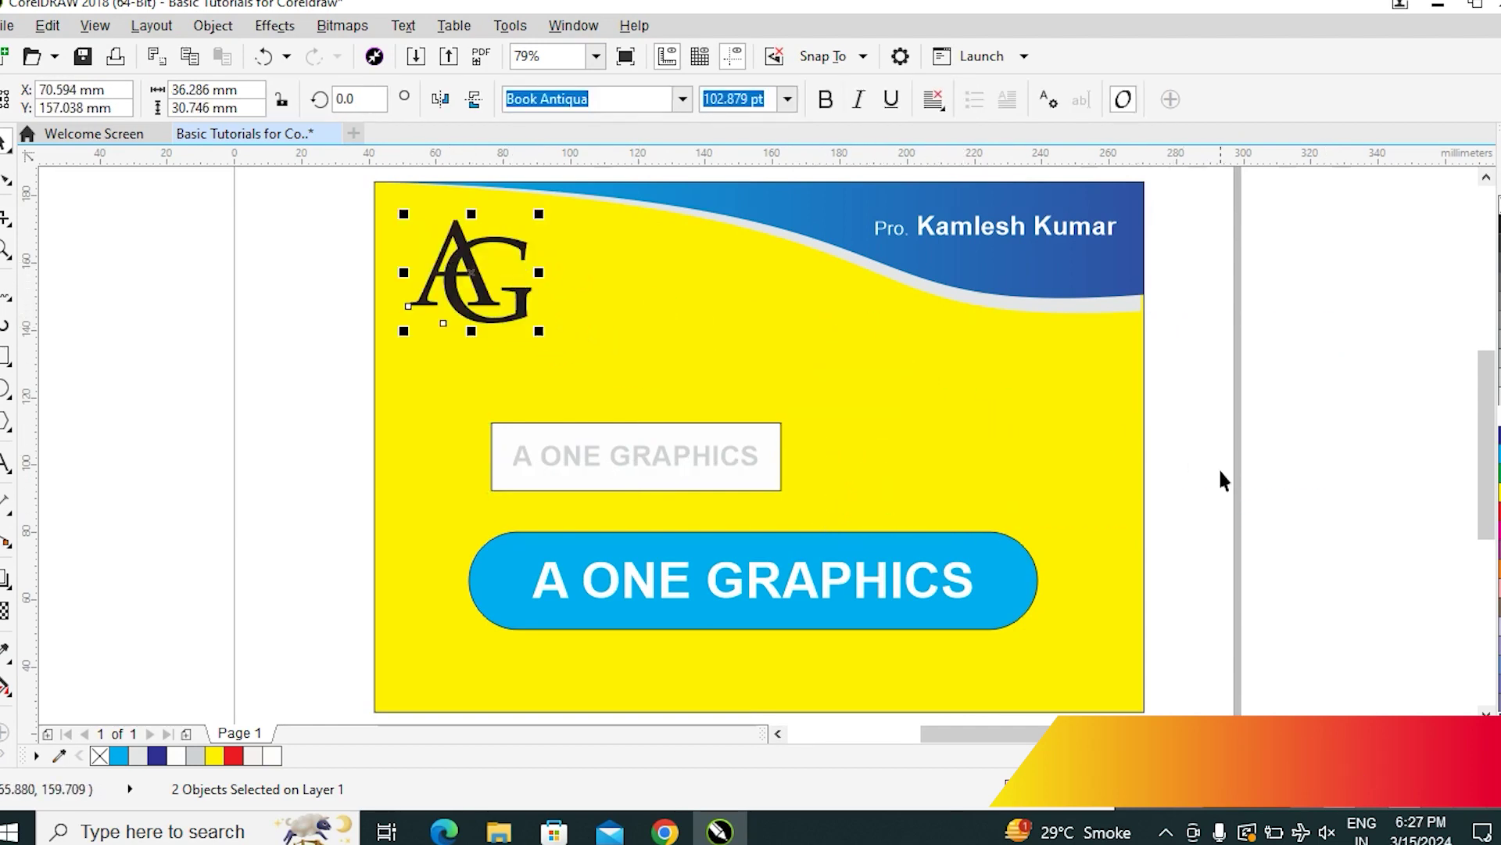
{"action": "left_click", "coordinate": [1037, 565]}
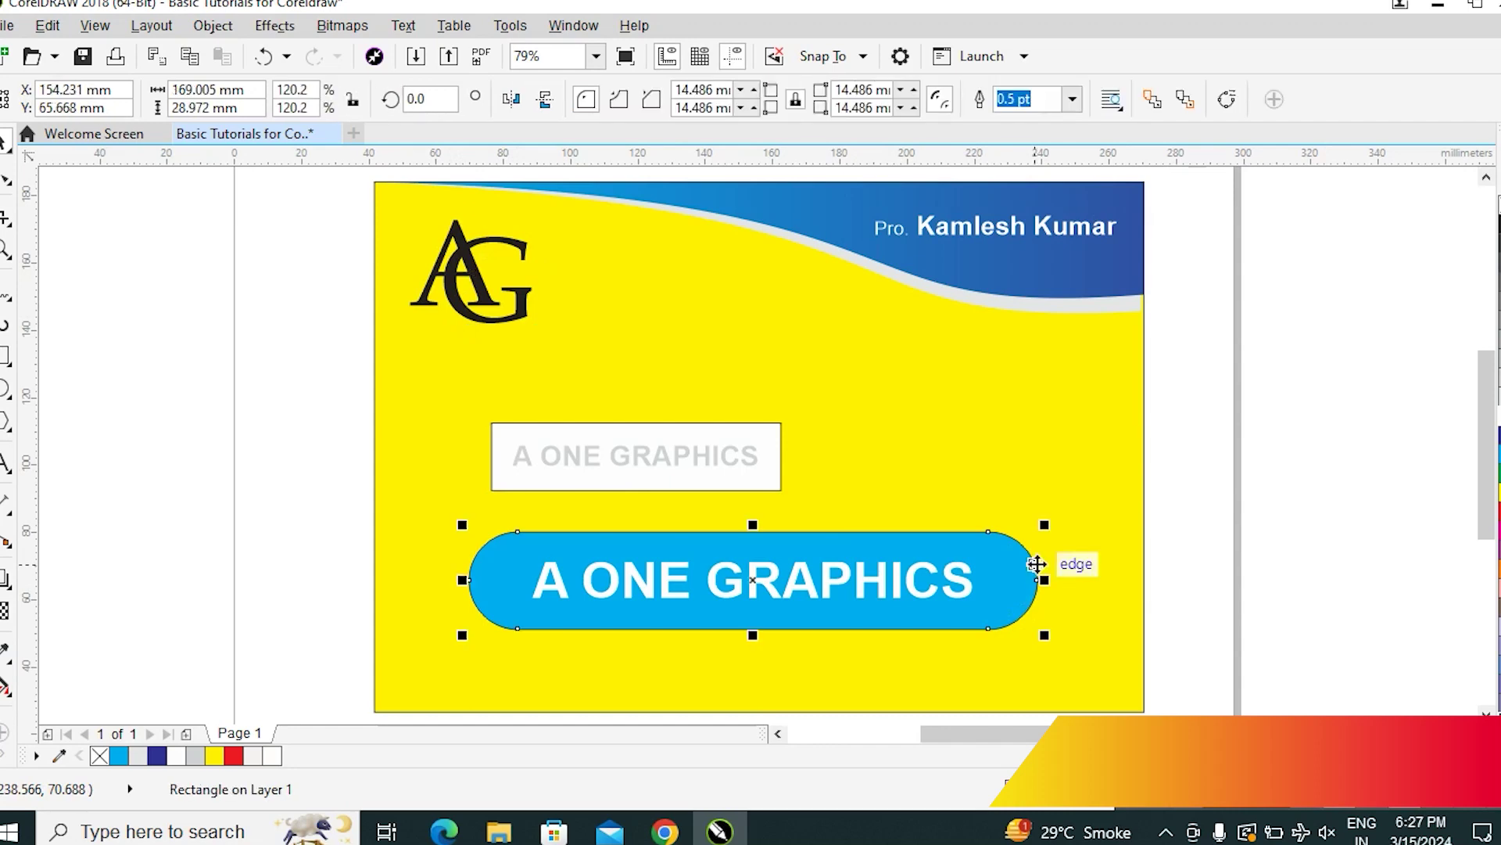
Delete the blue pill and the grey boxed copy of the title
{"action": "key", "text": "Delete"}
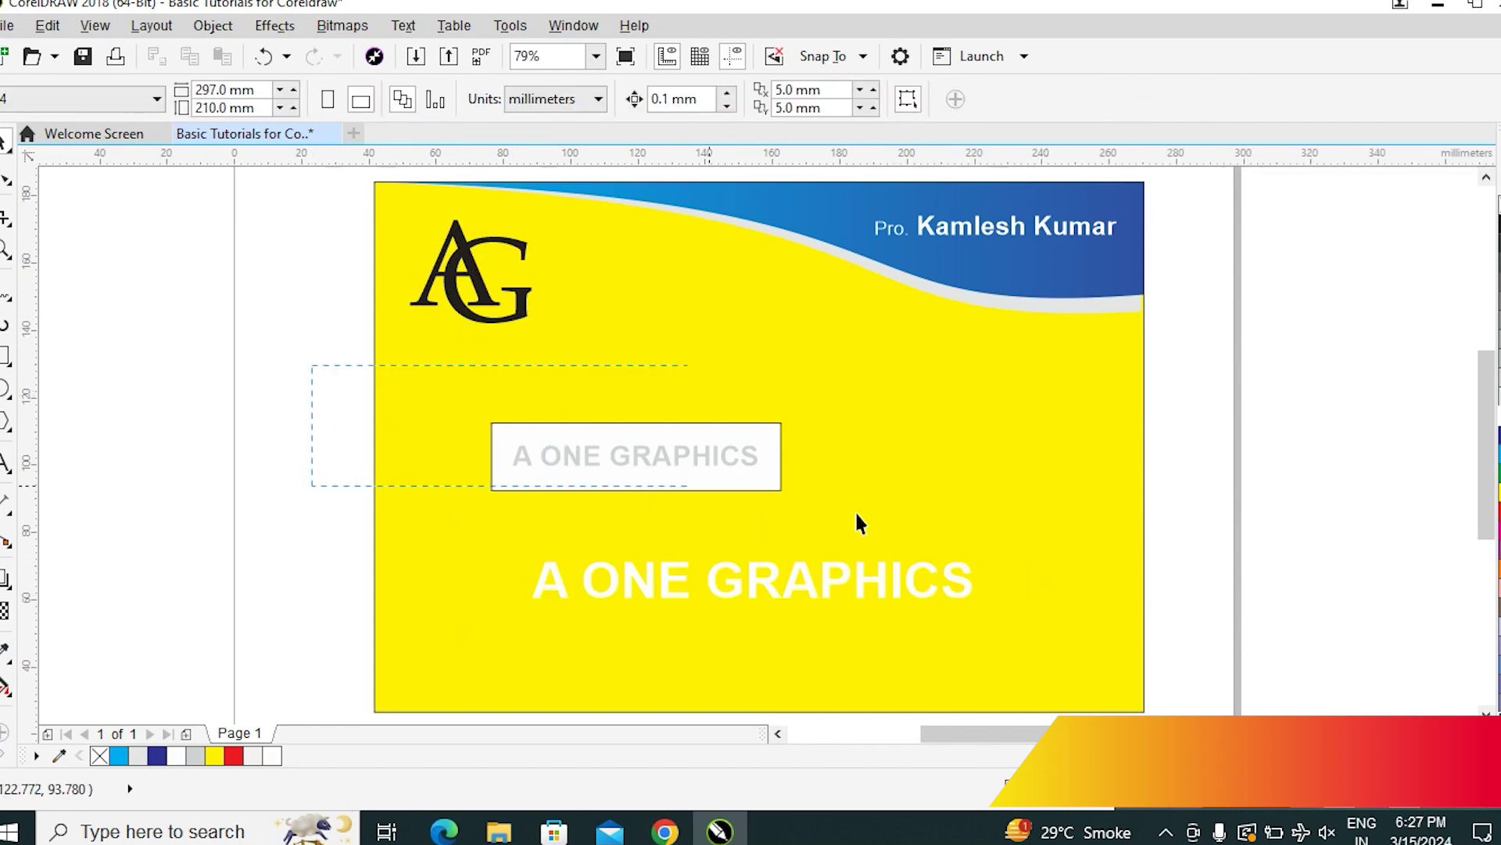
{"action": "left_click_drag", "start_coordinate": [942, 526], "coordinate": [949, 532]}
{"action": "key", "text": "Delete"}
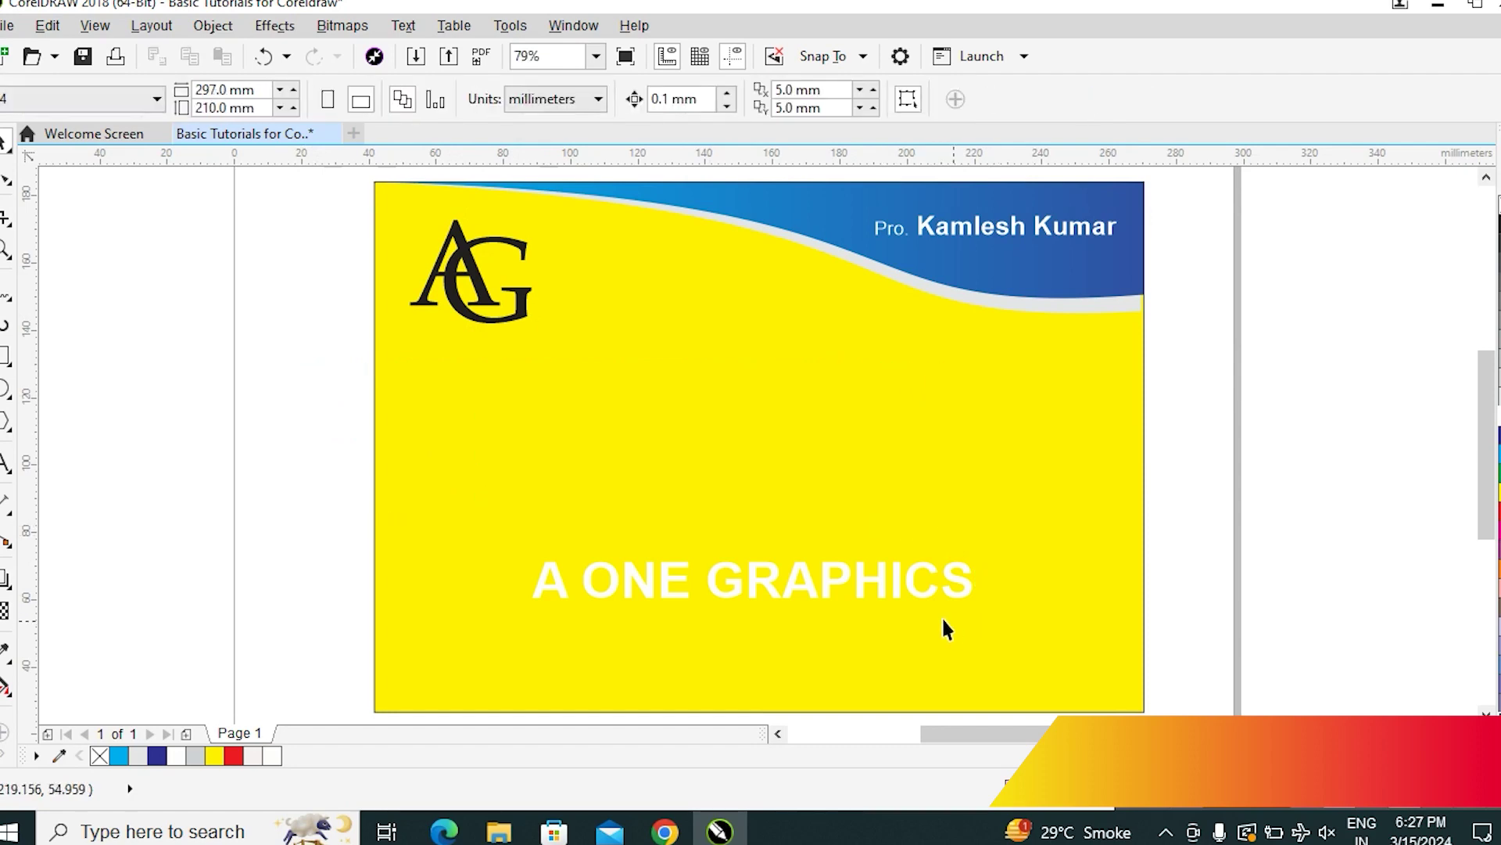
{"action": "left_click_drag", "start_coordinate": [825, 577], "coordinate": [721, 436]}
{"action": "key", "text": "ctrl+z"}
Move A ONE GRAPHICS under the header, enlarge it ~150%, colour it red, and centre it horizontally
{"action": "left_click_drag", "start_coordinate": [861, 597], "coordinate": [742, 423]}
{"action": "left_click_drag", "start_coordinate": [860, 429], "coordinate": [1049, 552]}
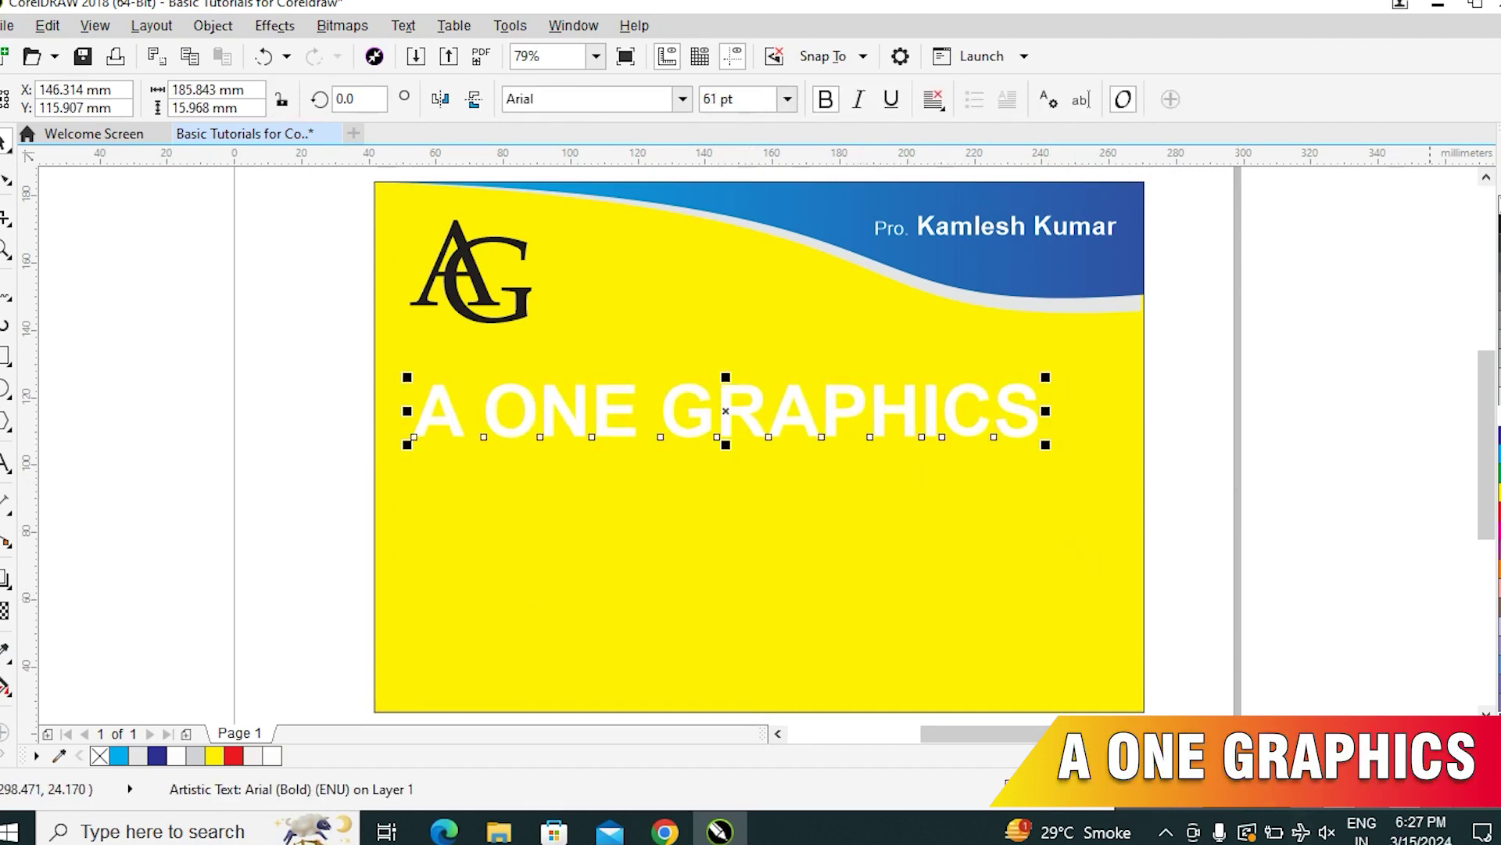
{"action": "left_click", "coordinate": [233, 755]}
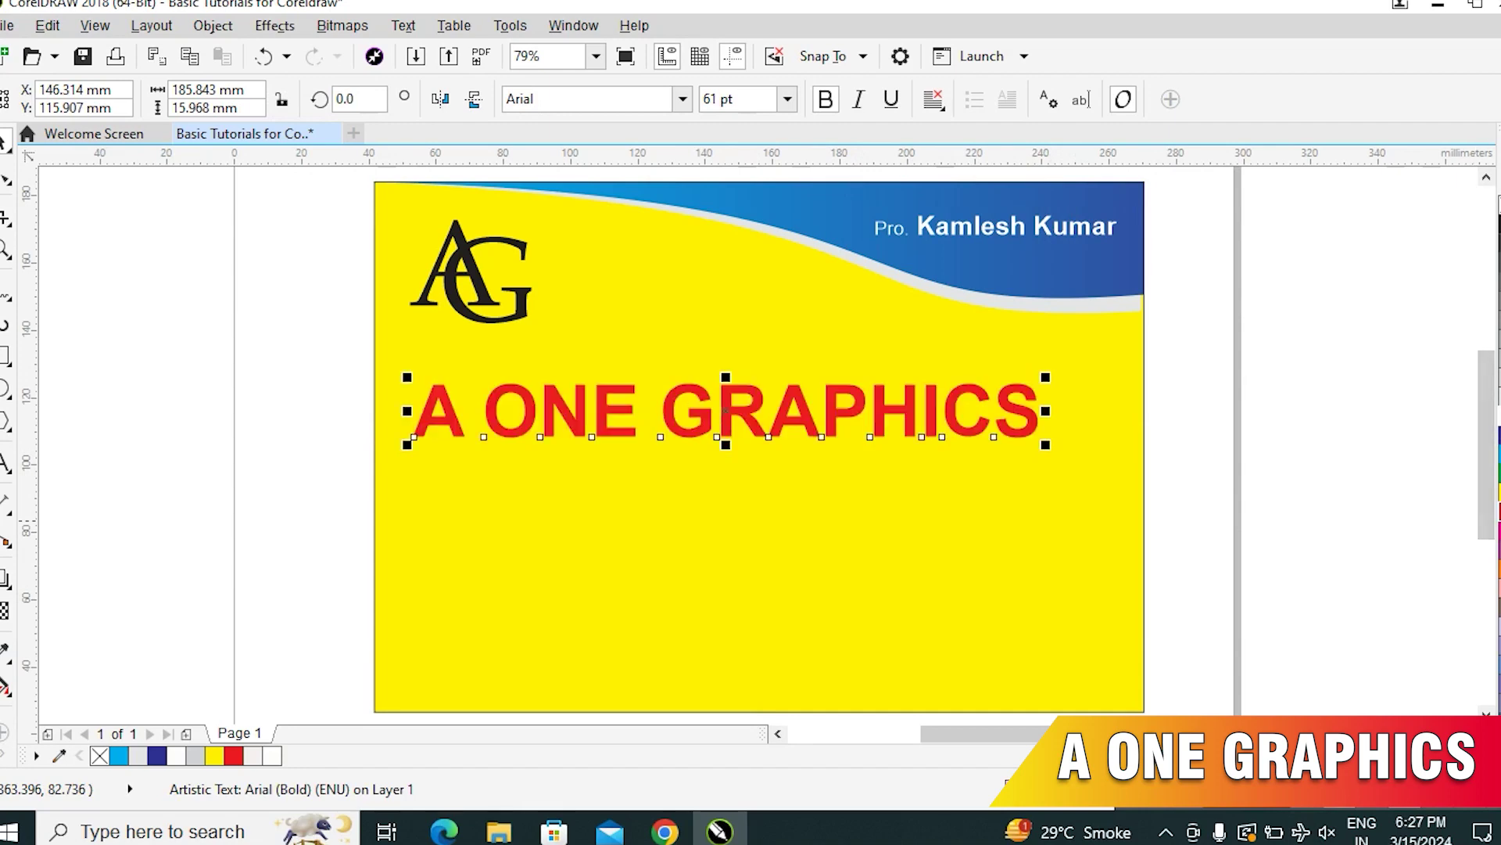
{"action": "left_click", "coordinate": [1087, 554], "text": "shift"}
{"action": "key", "text": "c"}
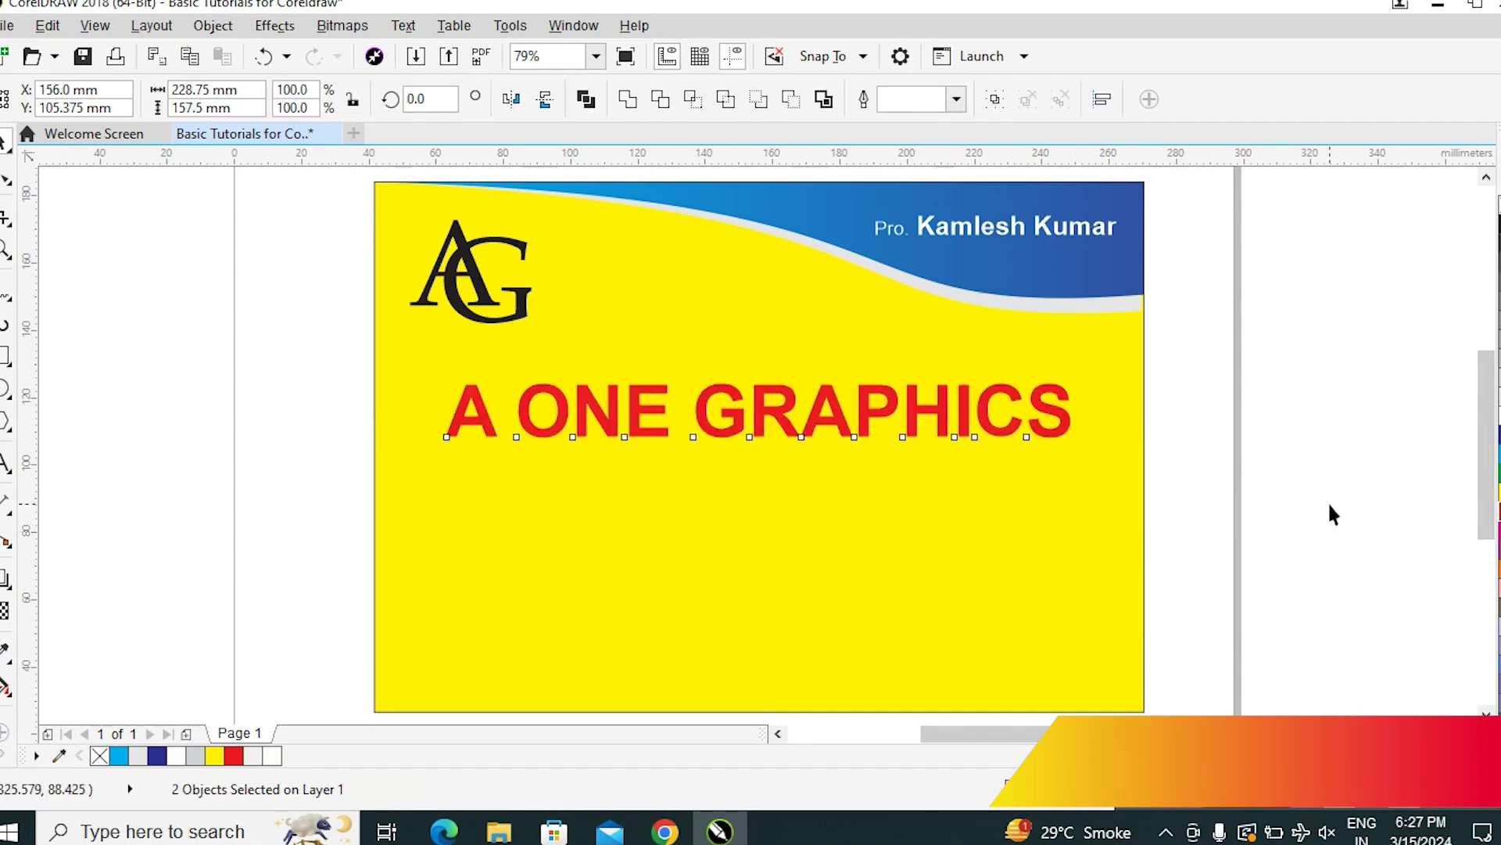
{"action": "left_click", "coordinate": [1328, 500]}
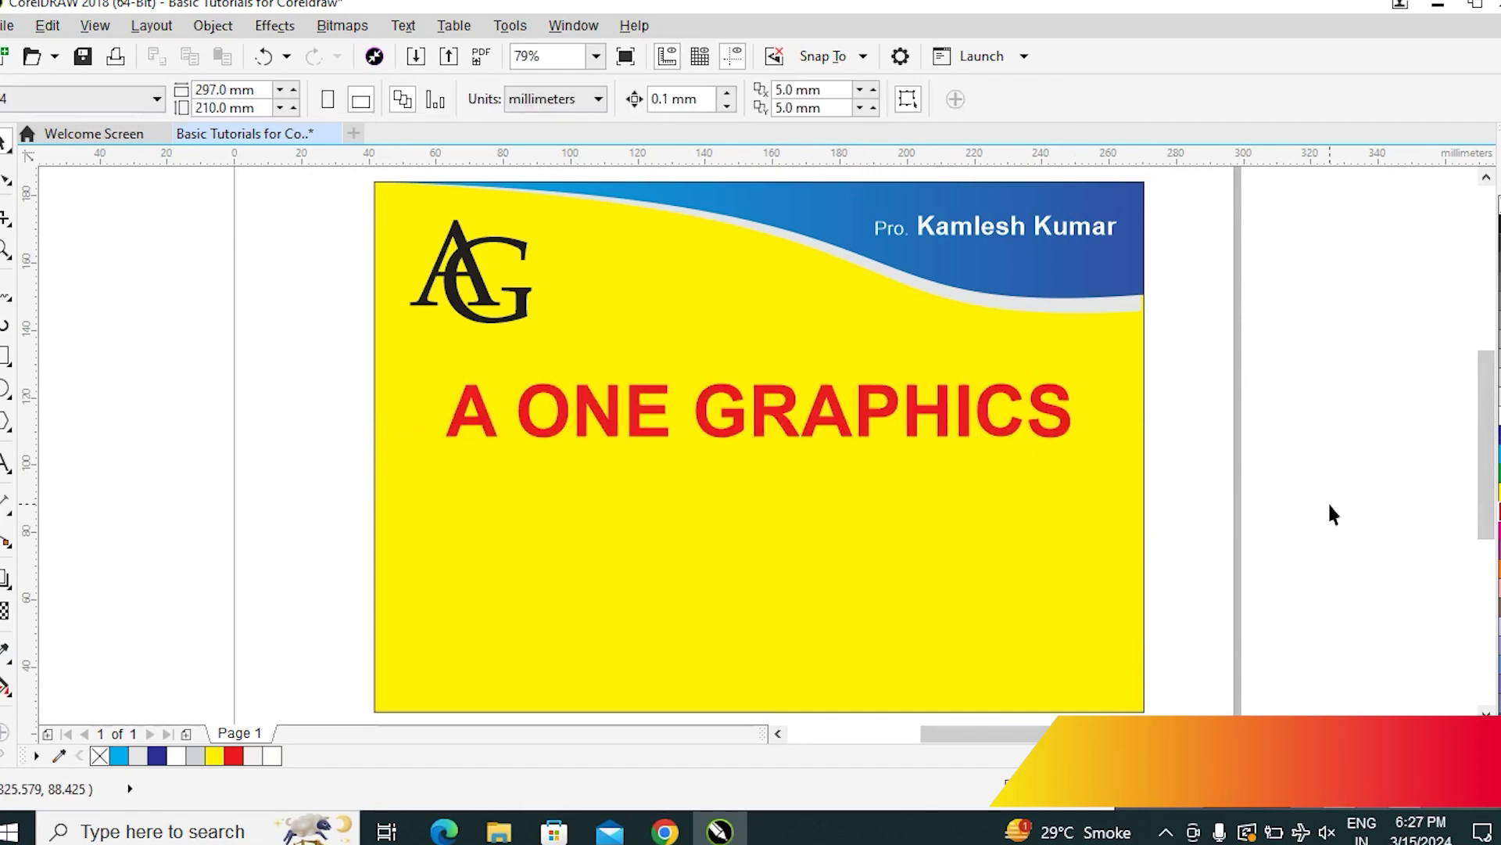
{"action": "left_click", "coordinate": [1047, 434]}
{"action": "mouse_move", "coordinate": [1077, 443]}
{"action": "left_mouse_down"}
{"action": "mouse_move", "coordinate": [1097, 473]}
{"action": "mouse_move", "coordinate": [1077, 469]}
{"action": "mouse_move", "coordinate": [1078, 445]}
{"action": "left_mouse_up"}
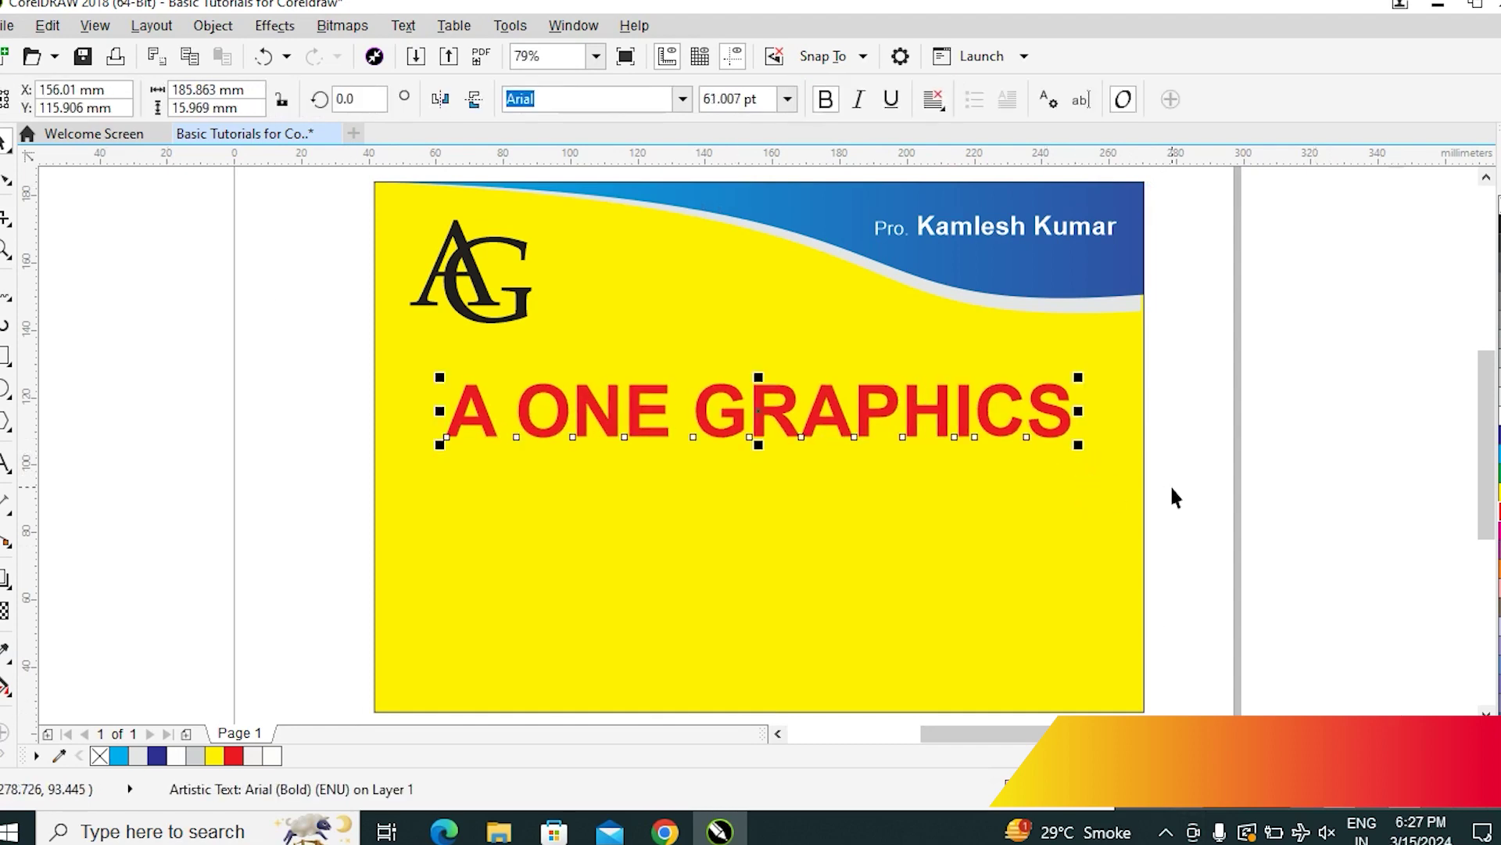
Preview fonts on the title, temporarily applying Century
{"action": "left_click", "coordinate": [688, 102]}
{"action": "key", "text": "Down"}
{"action": "key", "text": "Down"}
{"action": "key", "text": "Down"}
{"action": "key", "text": "Down"}
{"action": "key", "text": "Down"}
{"action": "key", "text": "Down"}
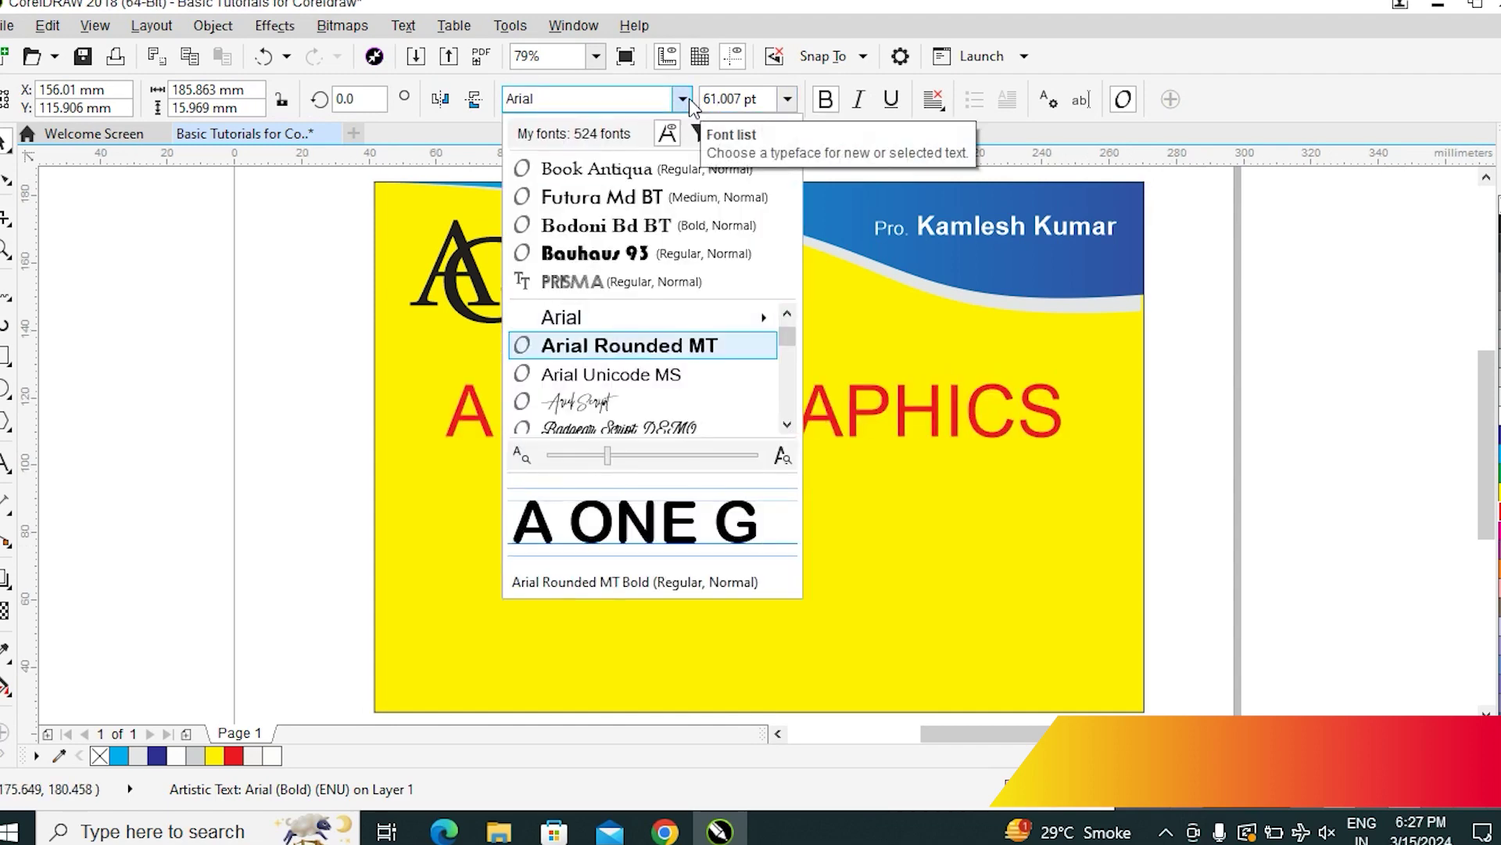
{"action": "key", "text": "Down"}
{"action": "key", "text": "Down"}
{"action": "key", "text": "Down"}
{"action": "key", "text": "Down"}
{"action": "key", "text": "Down"}
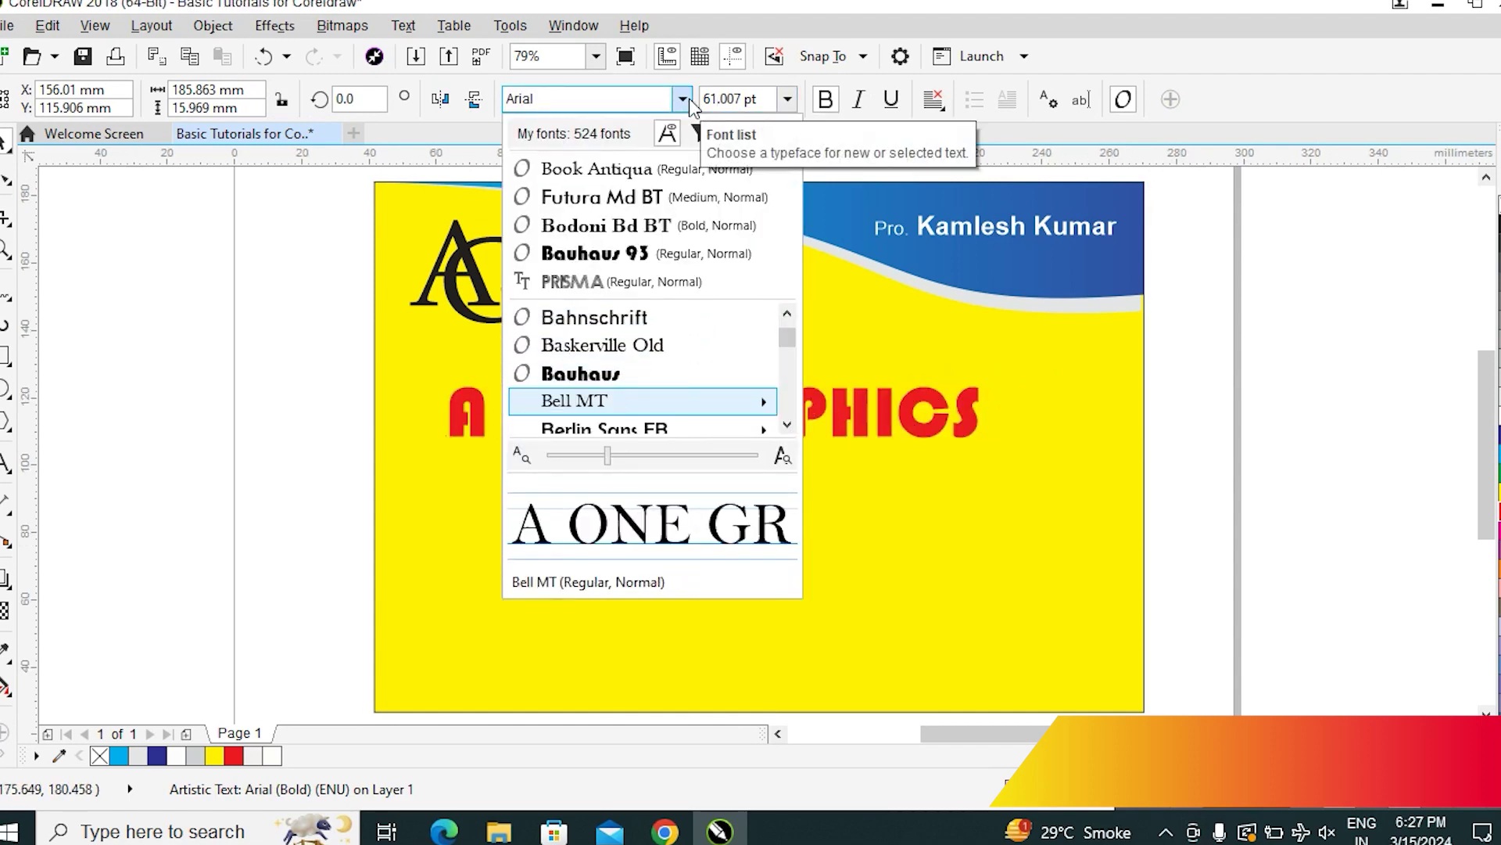
{"action": "key", "text": "Down"}
{"action": "key", "text": "Down"}
{"action": "key", "text": "Down"}
{"action": "key", "text": "Down"}
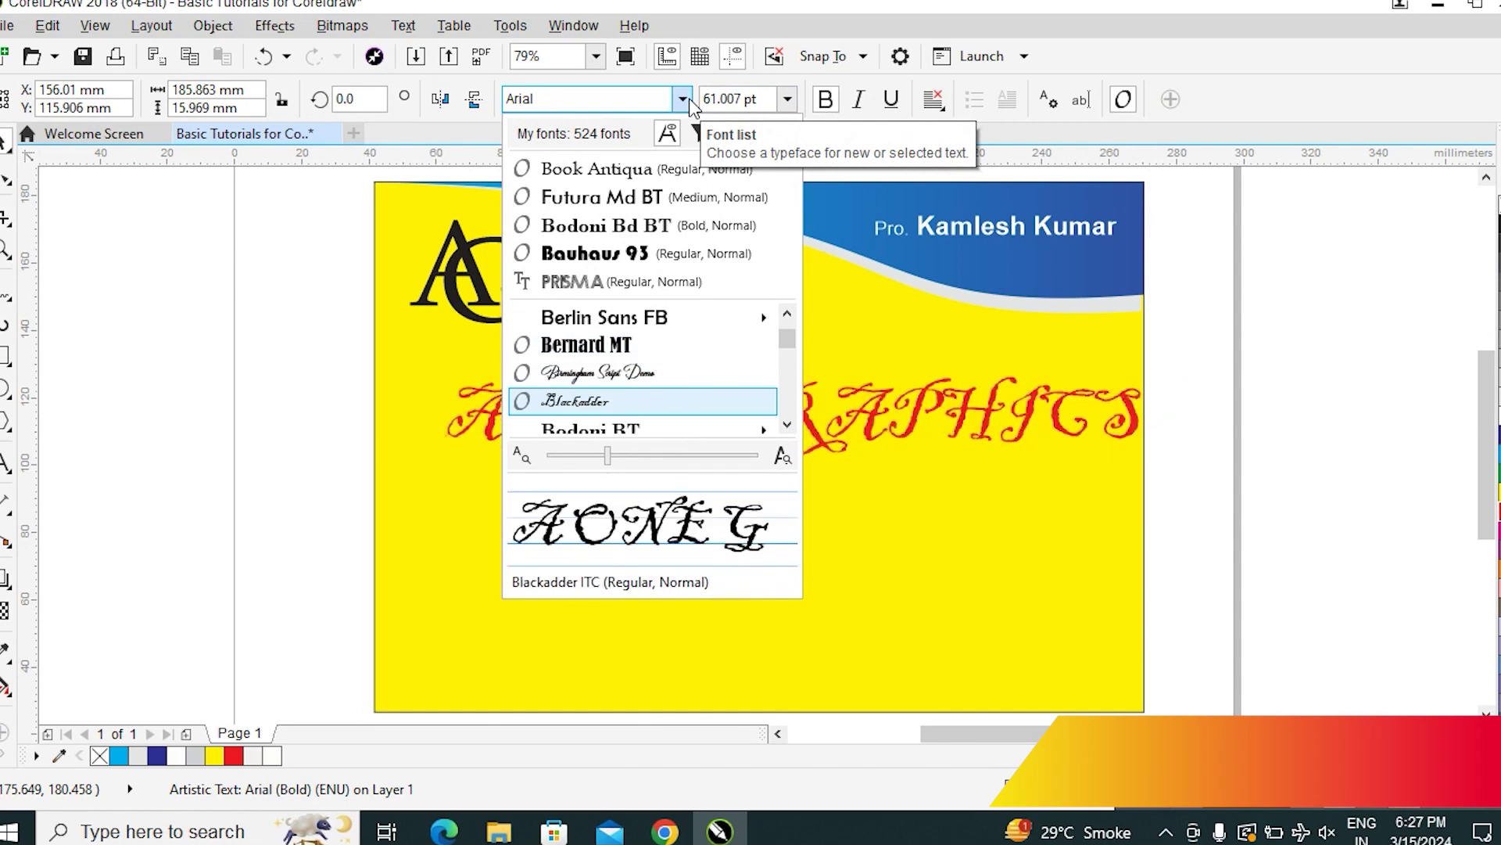
{"action": "key", "text": "Up"}
{"action": "key", "text": "Up"}
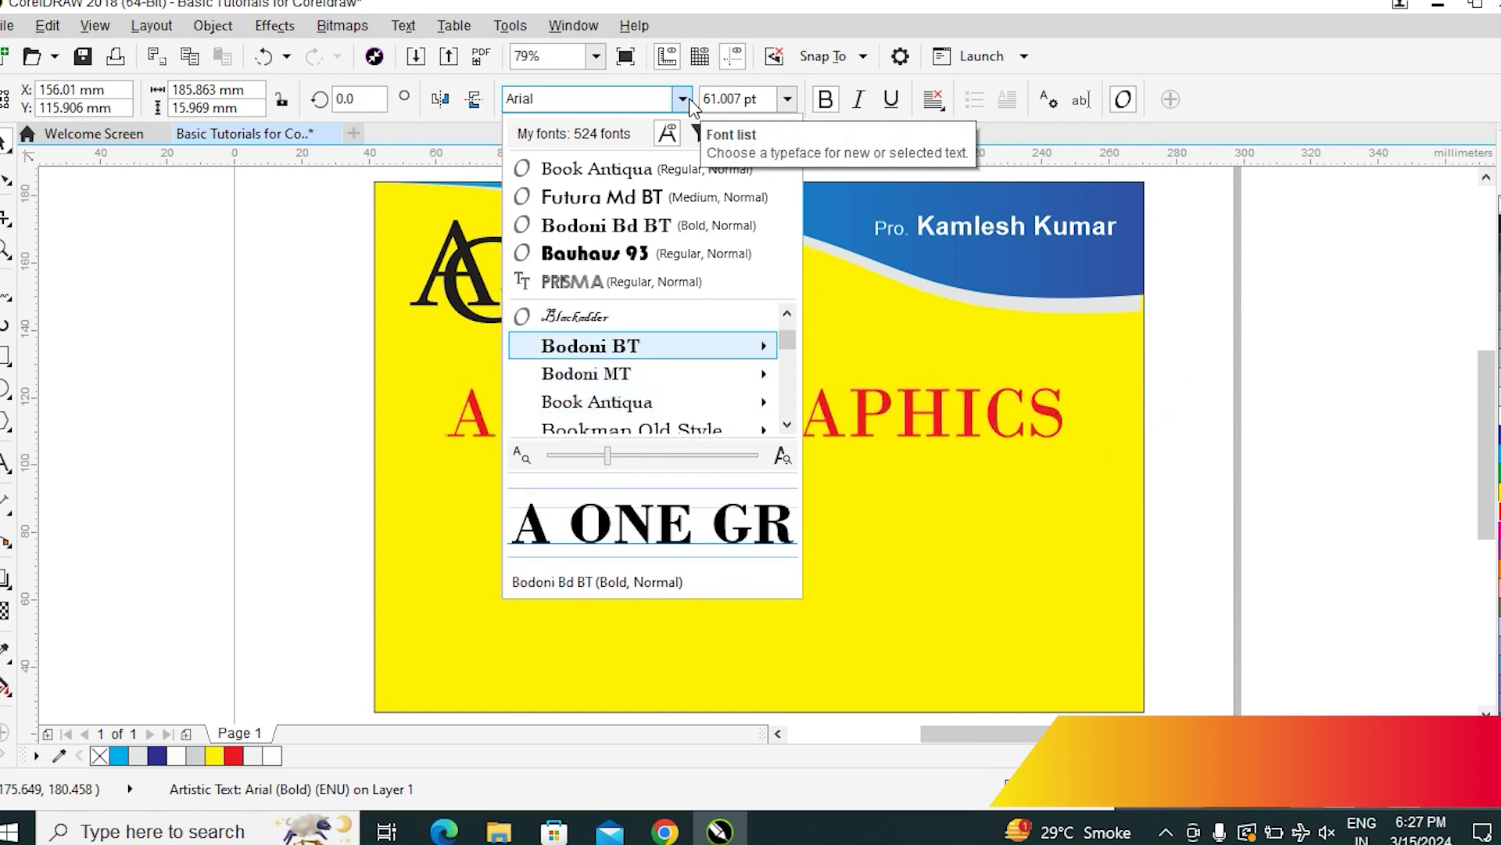
{"action": "key", "text": "Down"}
{"action": "key", "text": "Down"}
{"action": "key", "text": "Down"}
{"action": "key", "text": "Up"}
{"action": "key", "text": "Down"}
{"action": "key", "text": "Down"}
{"action": "key", "text": "Down"}
{"action": "key", "text": "Down"}
{"action": "key", "text": "Down"}
{"action": "key", "text": "Down"}
{"action": "key", "text": "Down"}
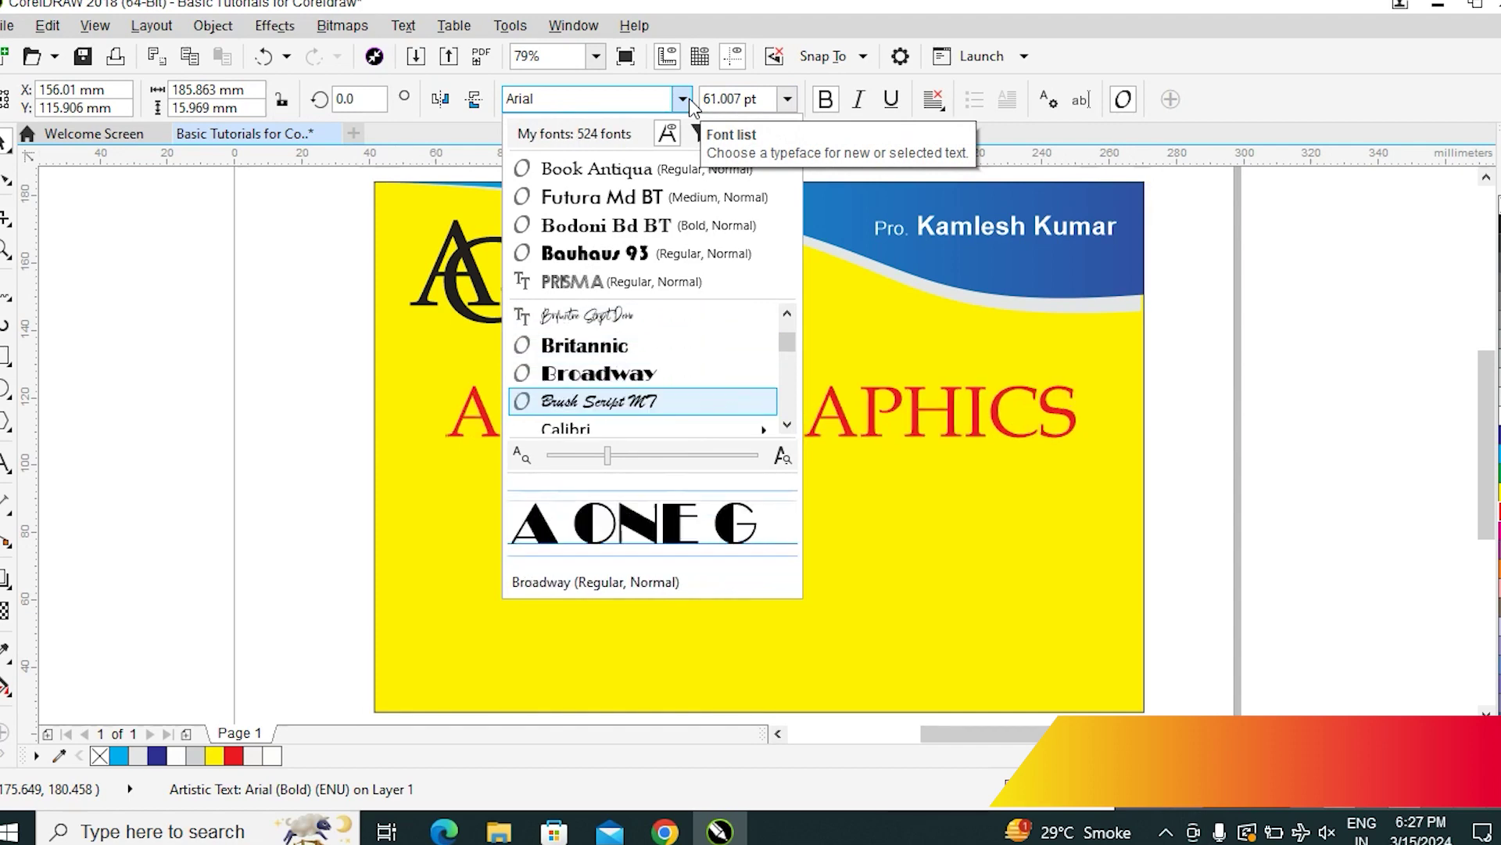
{"action": "key", "text": "Up"}
{"action": "key", "text": "Up"}
{"action": "key", "text": "Down"}
{"action": "key", "text": "Down"}
{"action": "key", "text": "Down"}
{"action": "key", "text": "Down"}
{"action": "key", "text": "Down"}
{"action": "key", "text": "Down"}
{"action": "key", "text": "Down"}
{"action": "key", "text": "Down"}
{"action": "key", "text": "Down"}
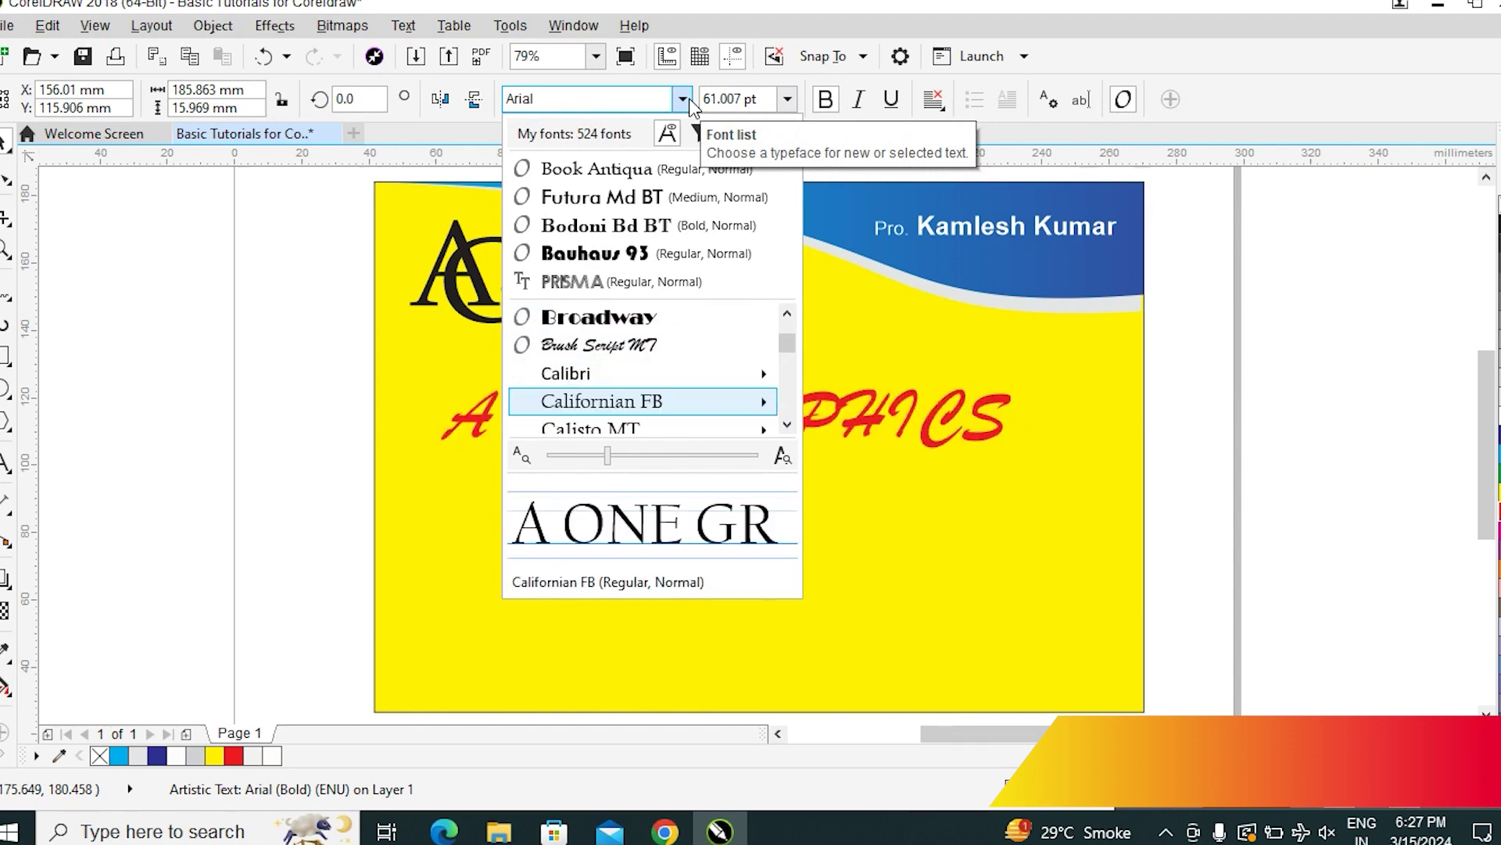
{"action": "key", "text": "Down"}
{"action": "key", "text": "Down"}
{"action": "key", "text": "Down"}
{"action": "key", "text": "Up"}
{"action": "key", "text": "Down"}
{"action": "key", "text": "Return"}
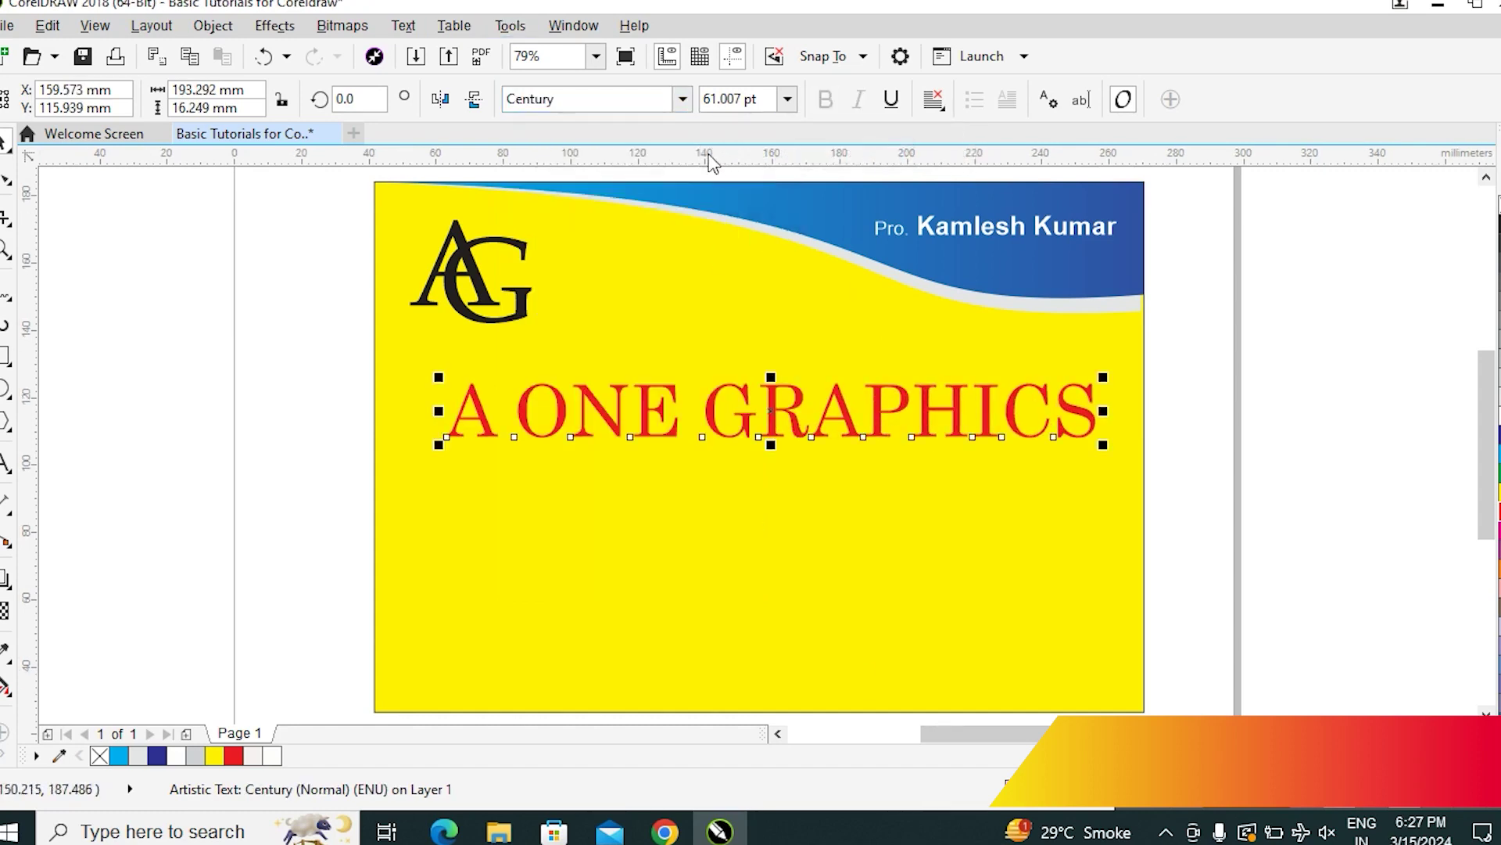
Set the title in Book Antiqua and make it bold
{"action": "left_click", "coordinate": [684, 108]}
{"action": "key", "text": "Down"}
{"action": "key", "text": "Down"}
{"action": "key", "text": "Down"}
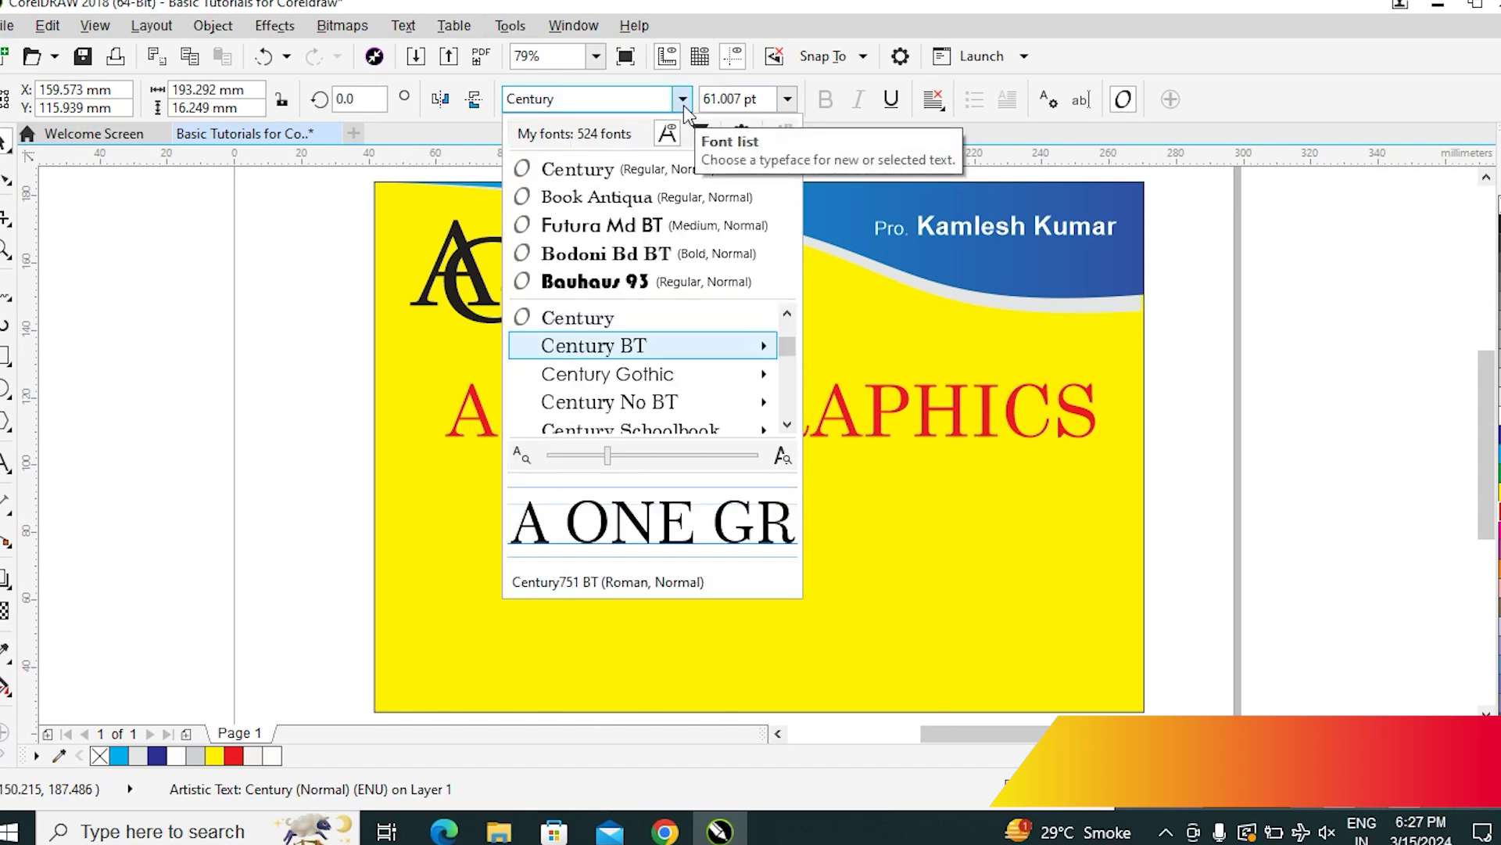
{"action": "key", "text": "Up"}
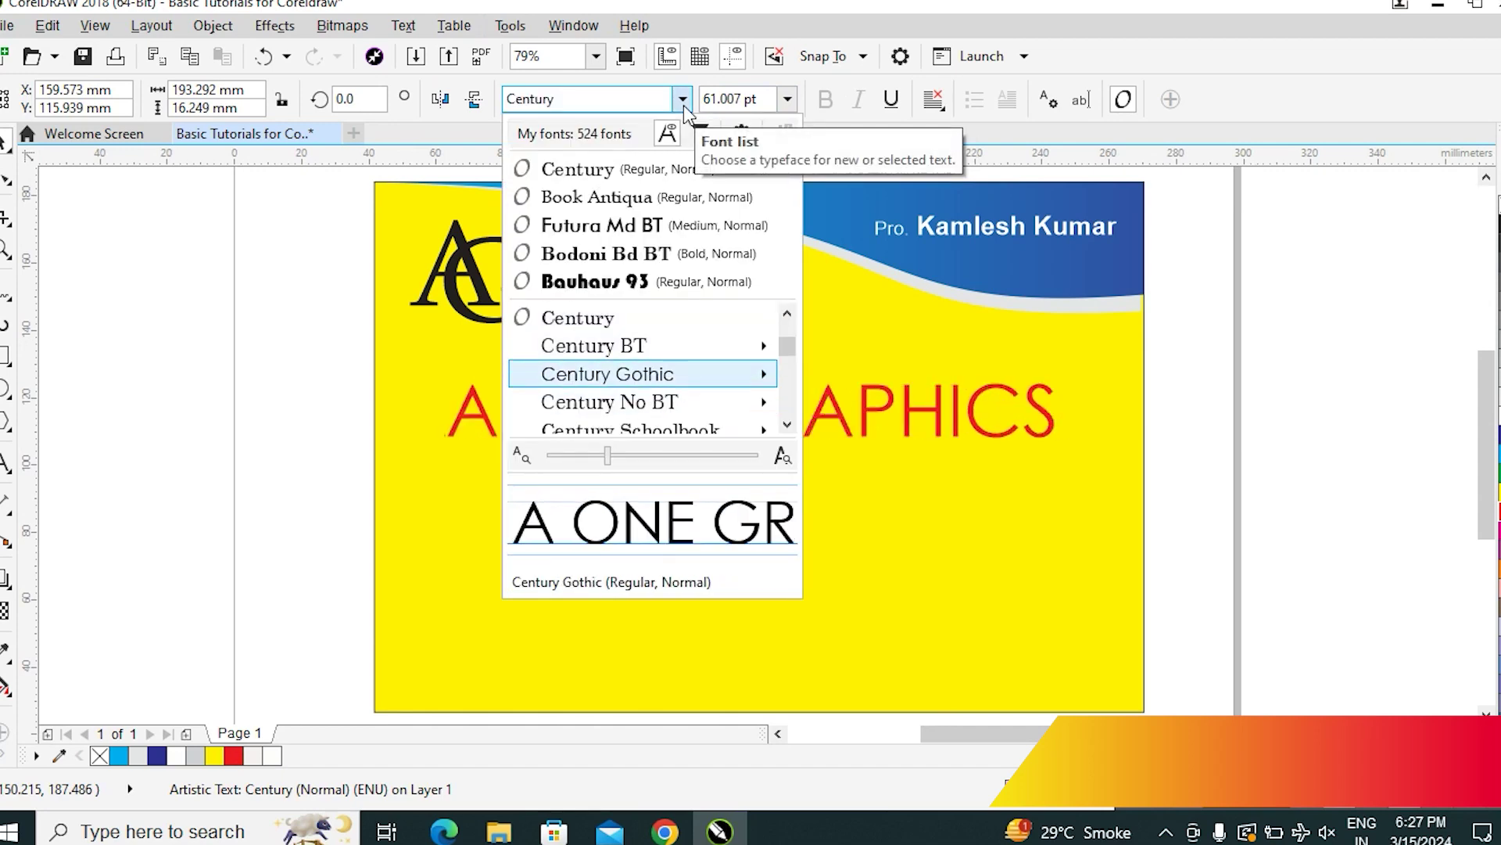
{"action": "key", "text": "Down"}
{"action": "key", "text": "Down"}
{"action": "key", "text": "Down"}
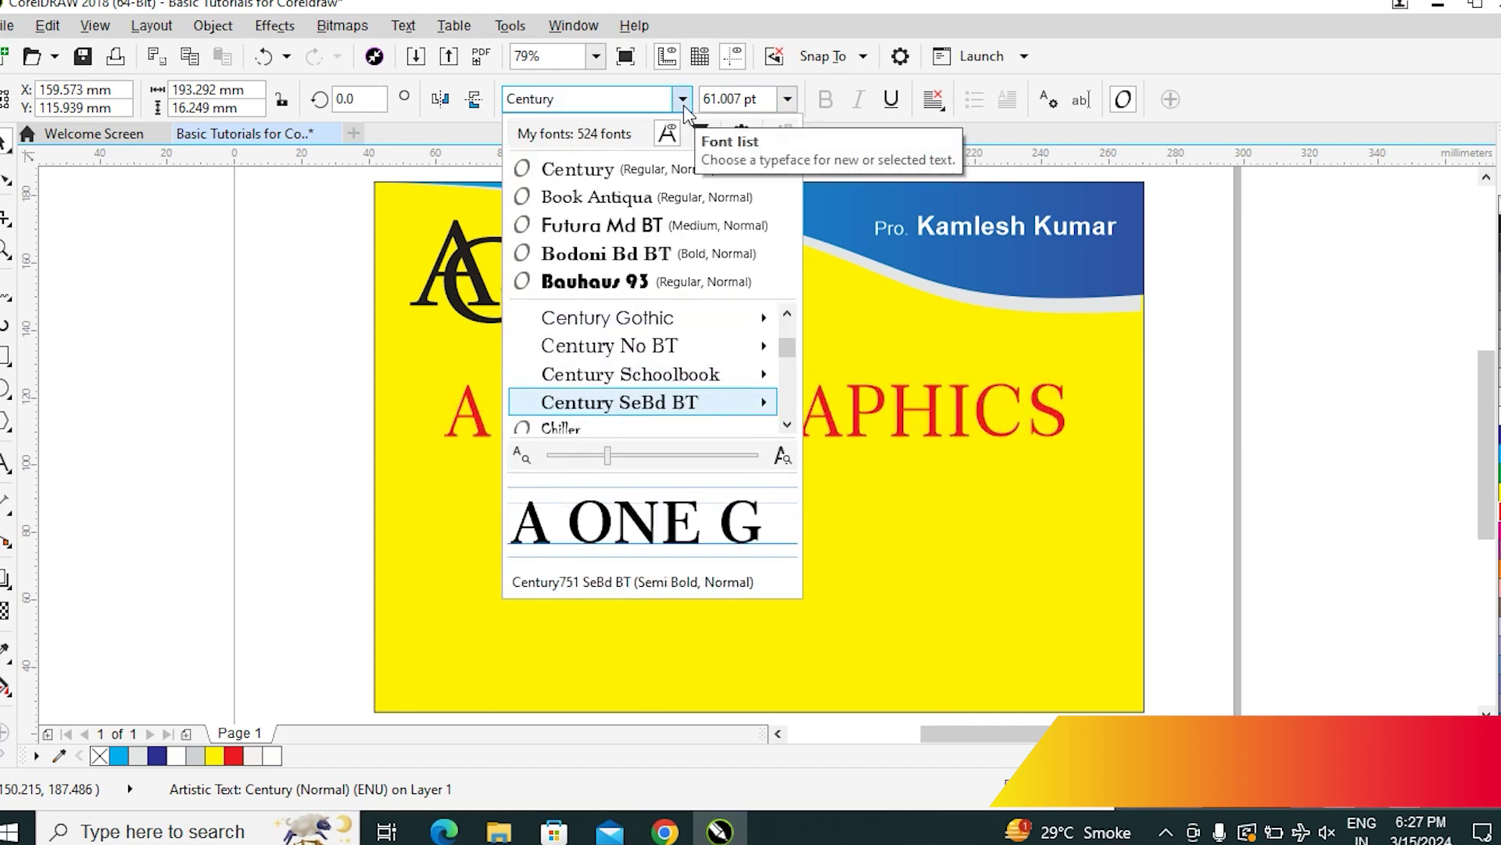
{"action": "key", "text": "Down"}
{"action": "key", "text": "f"}
{"action": "key", "text": "u"}
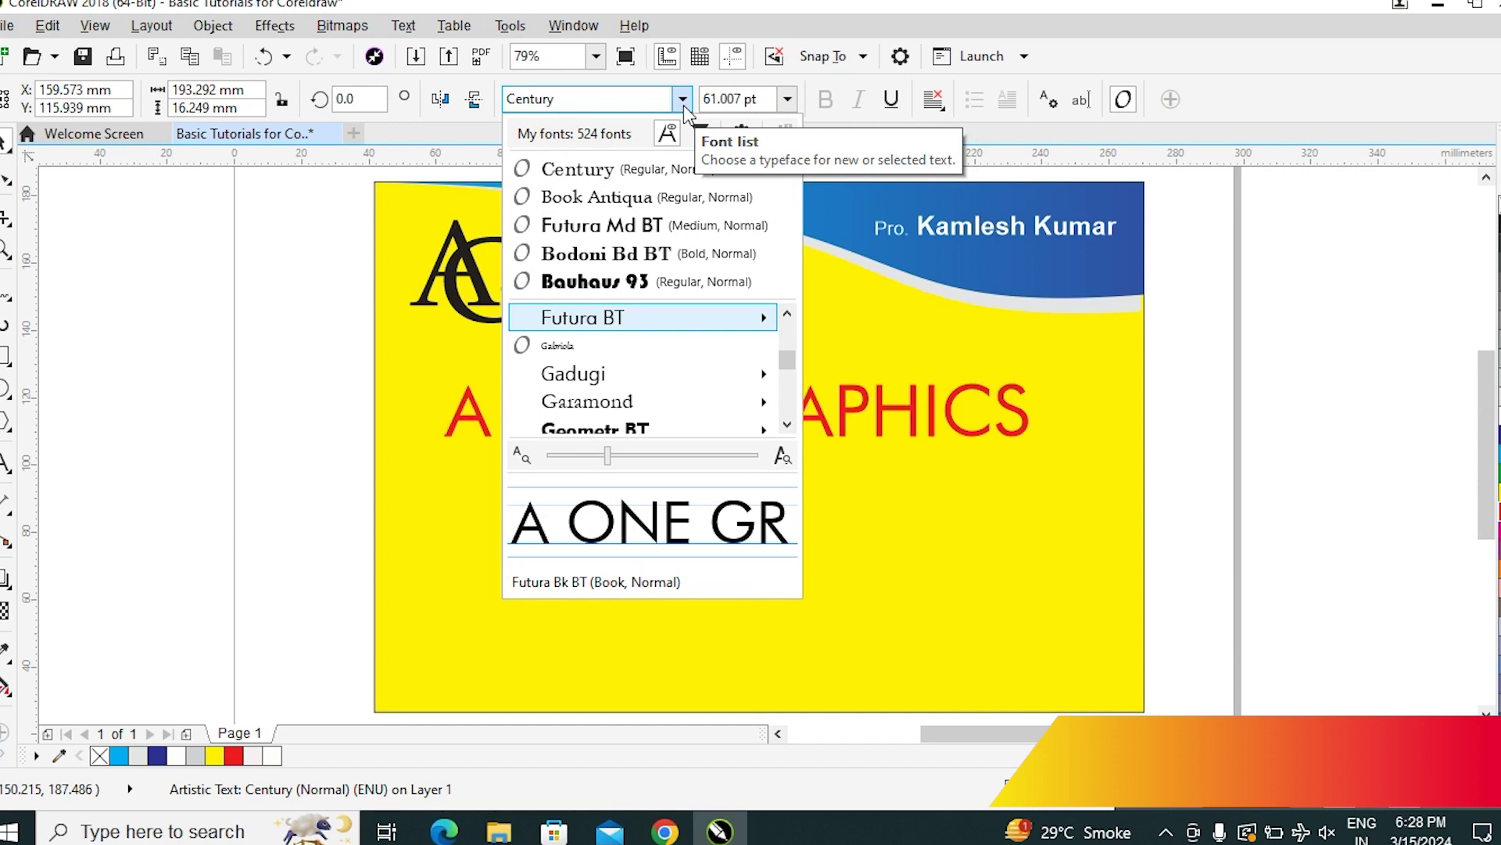
{"action": "key", "text": "Escape"}
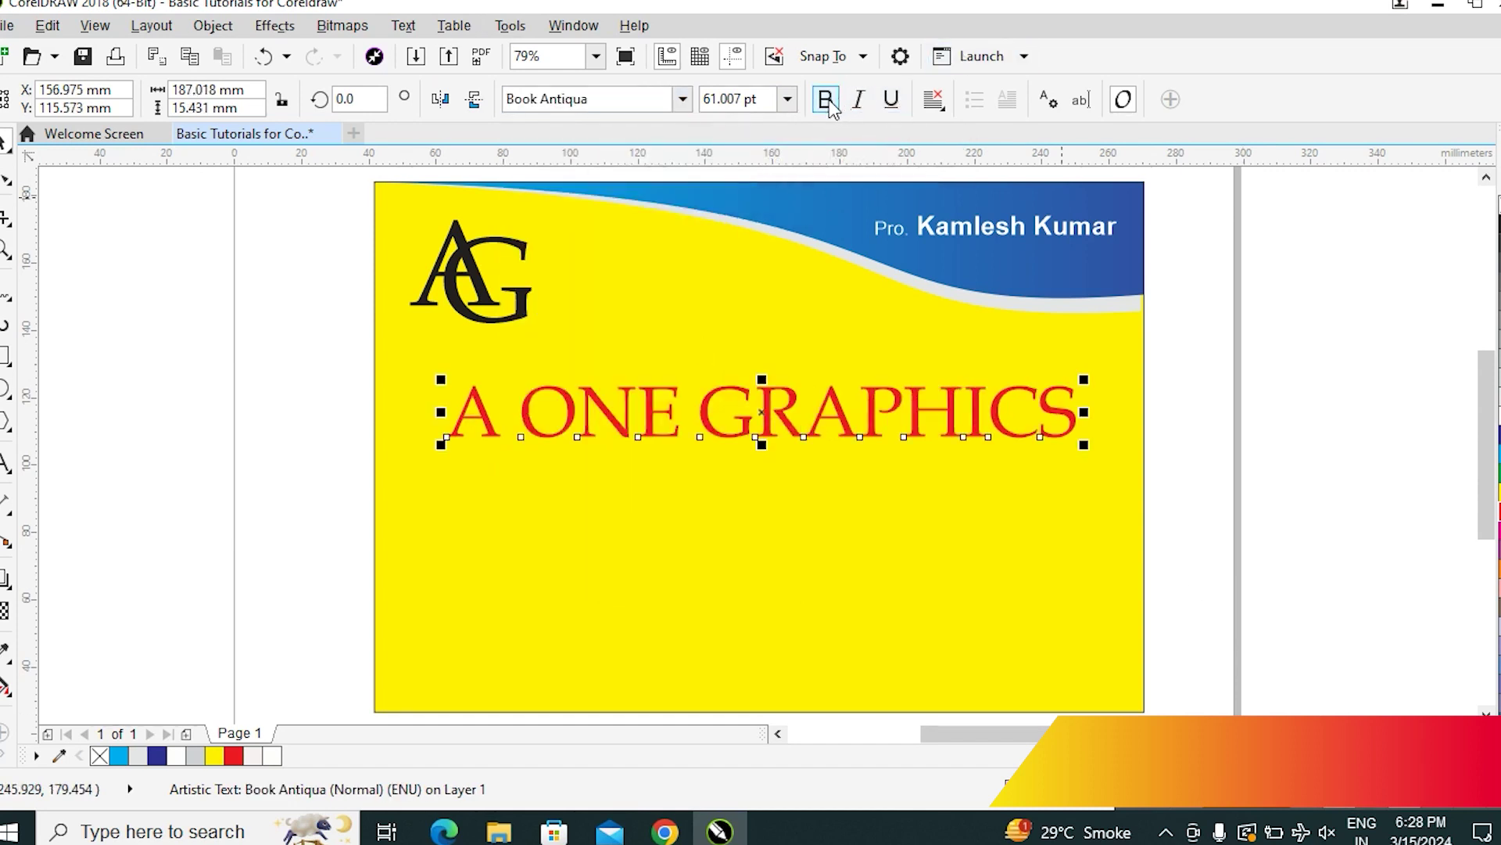
{"action": "left_click", "coordinate": [826, 100]}
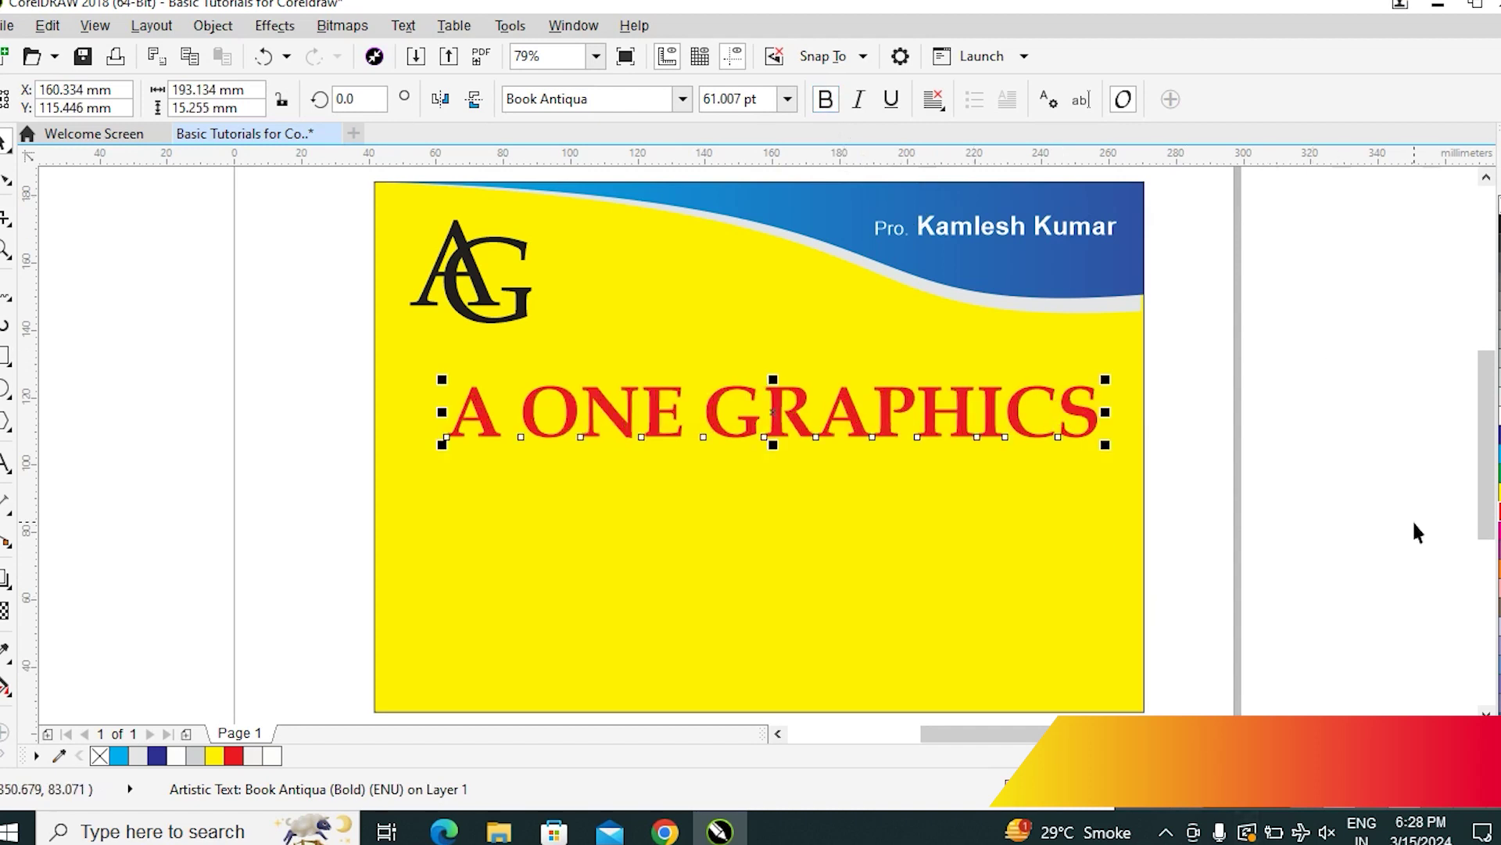
{"action": "left_click", "coordinate": [1350, 493]}
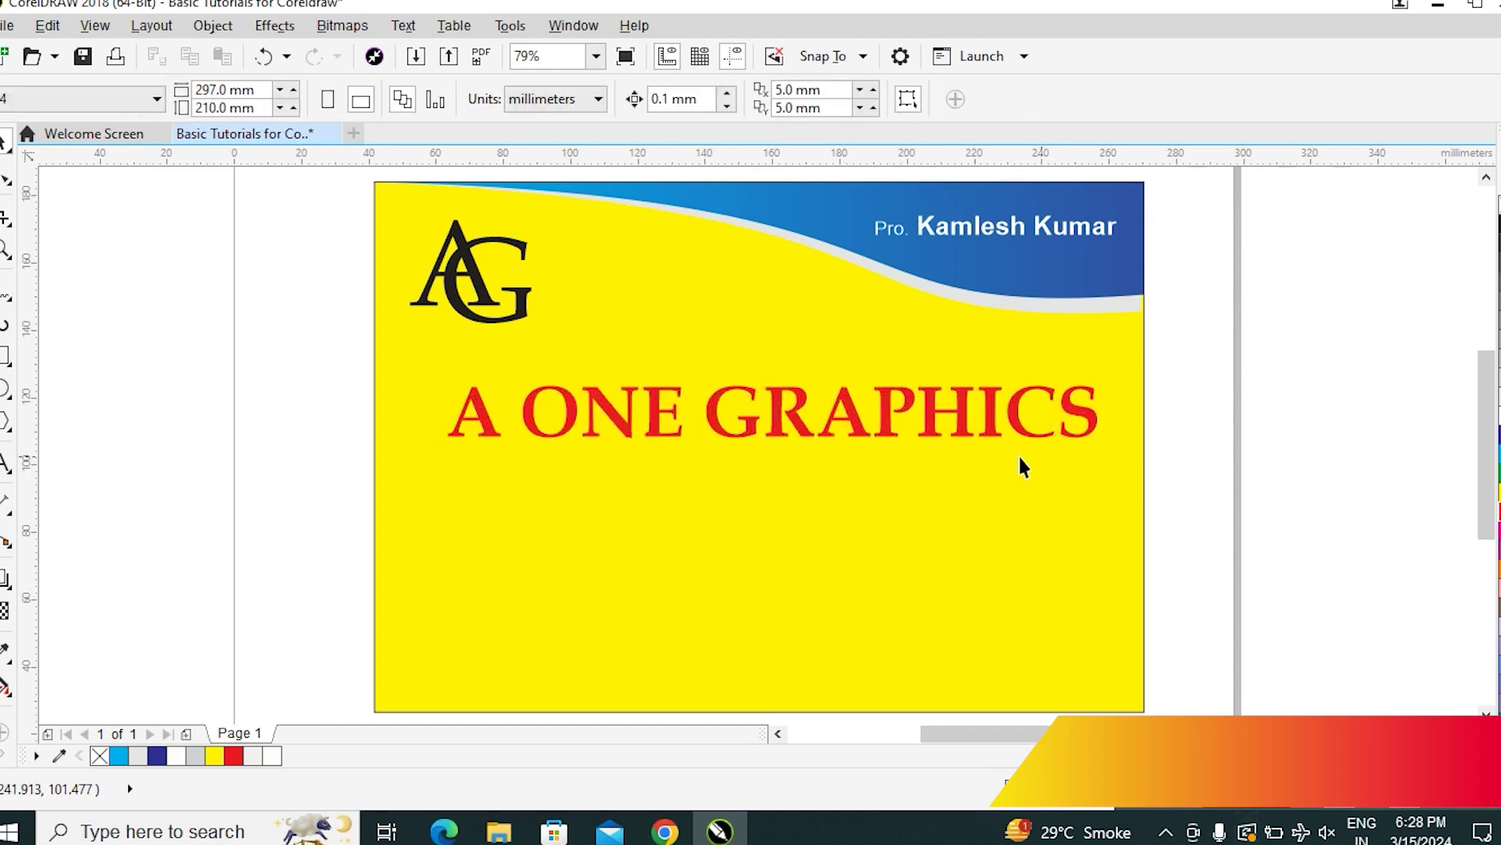
Apply a flag-shaped envelope preset to the A ONE GRAPHICS title
{"action": "left_click", "coordinate": [932, 430]}
{"action": "left_click", "coordinate": [1153, 435]}
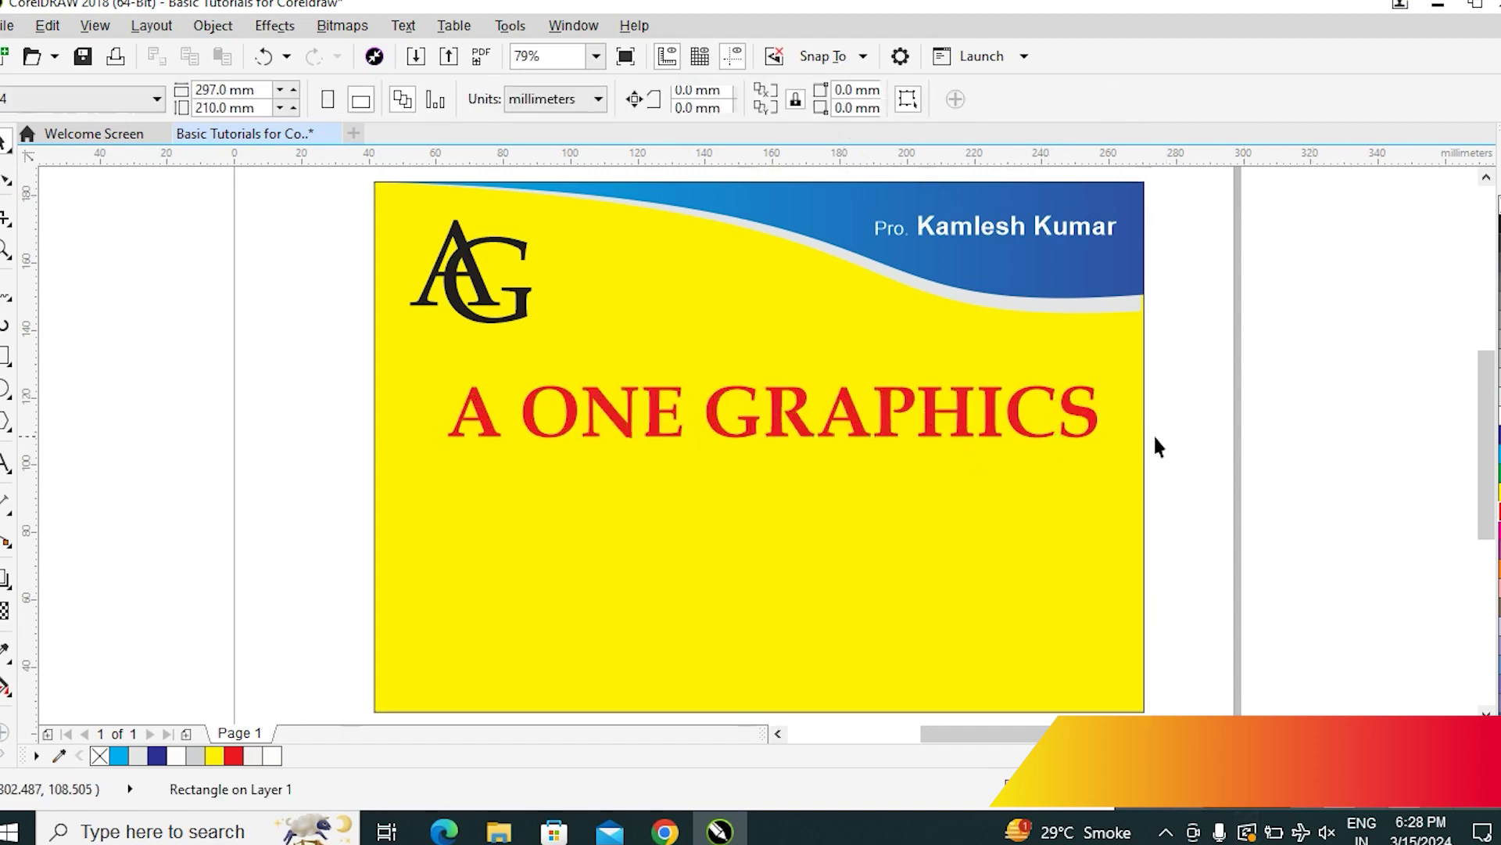
{"action": "left_click", "coordinate": [1086, 435]}
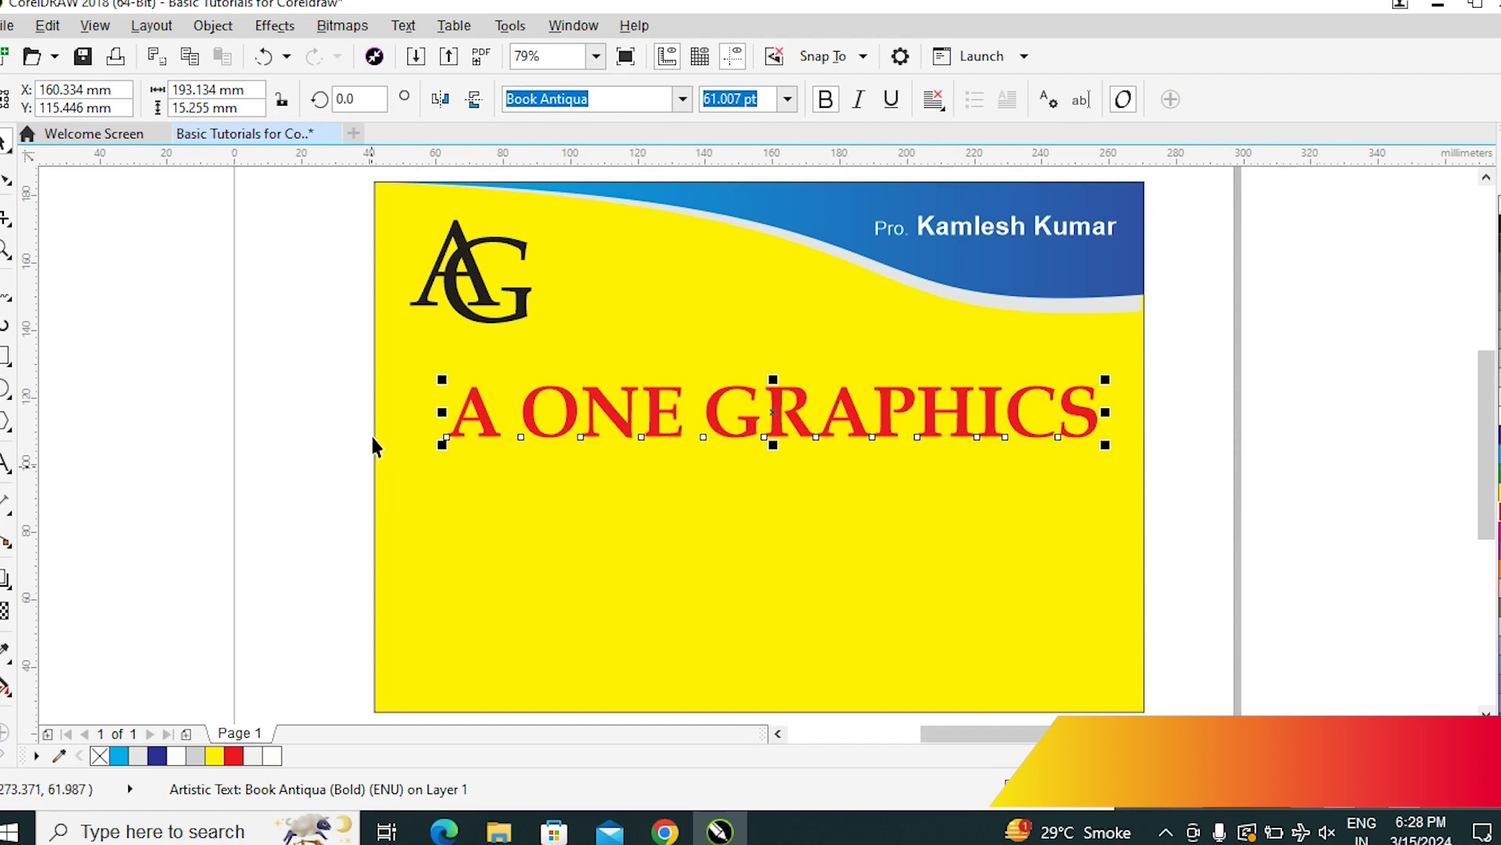
{"action": "left_click", "coordinate": [275, 25]}
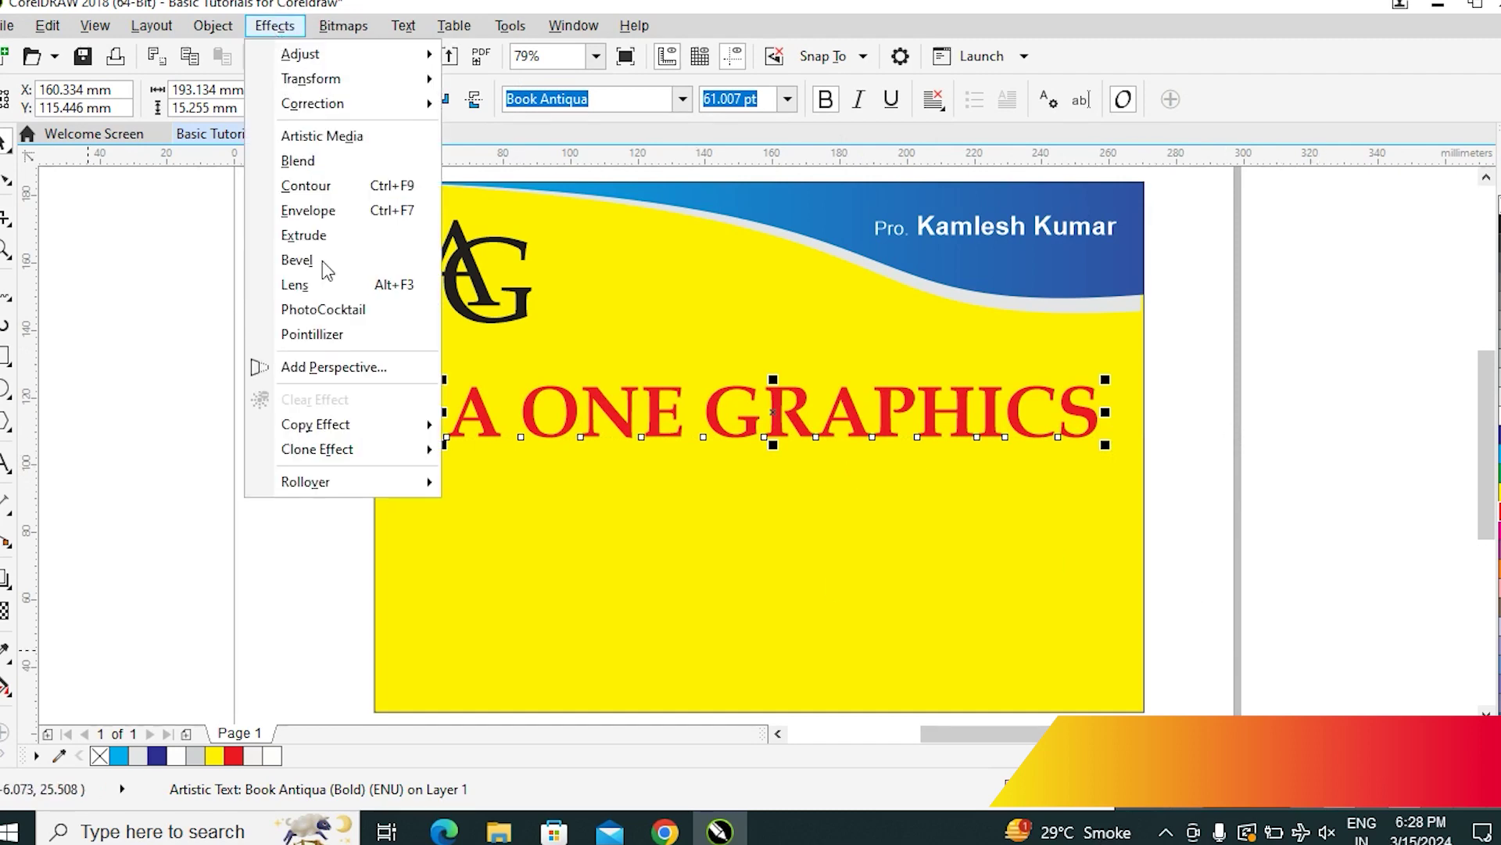
{"action": "mouse_move", "coordinate": [319, 485]}
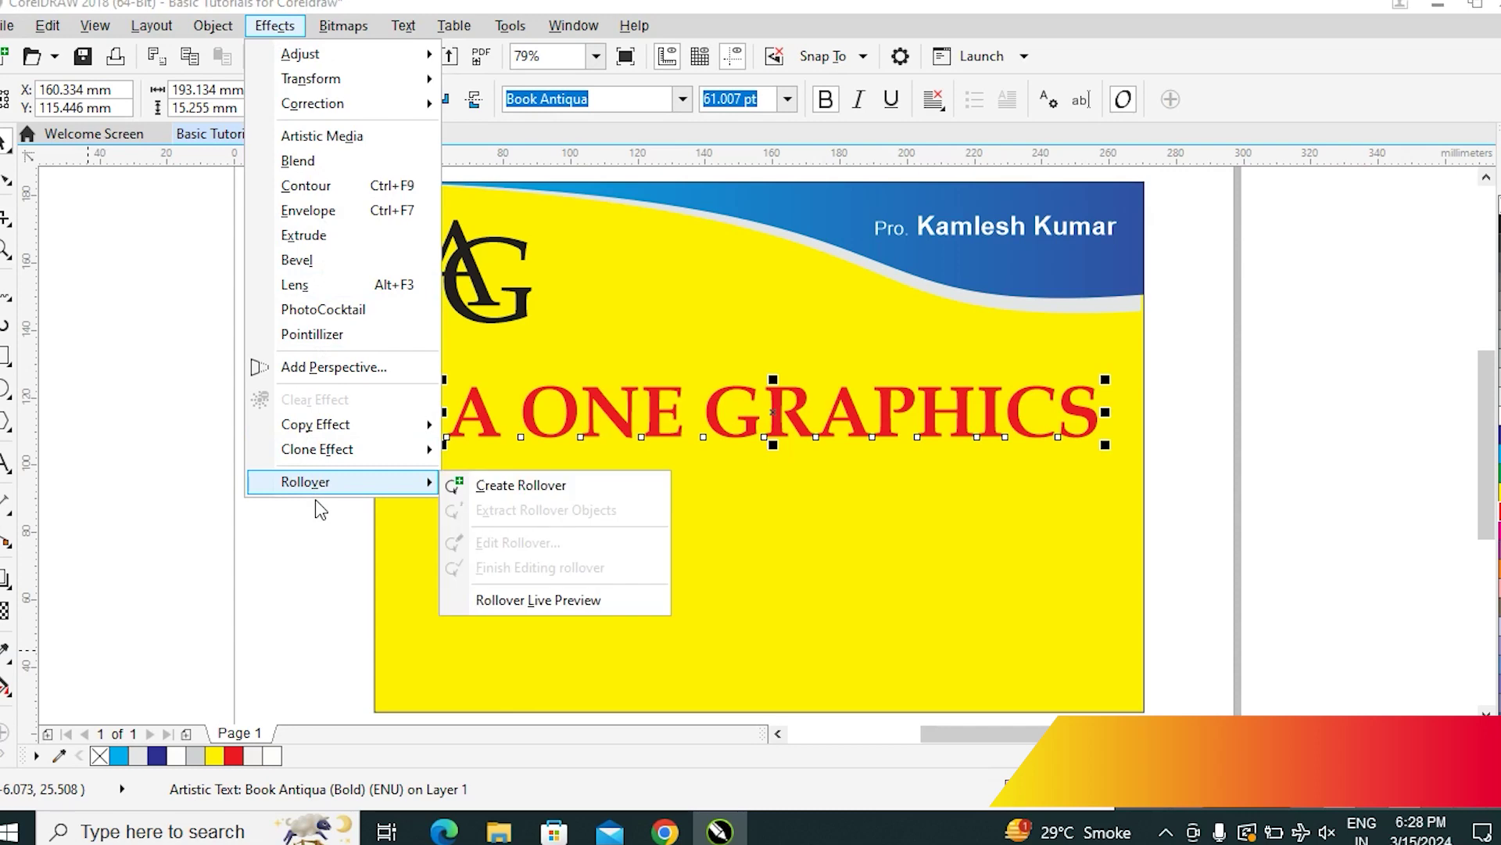
{"action": "left_click", "coordinate": [315, 211]}
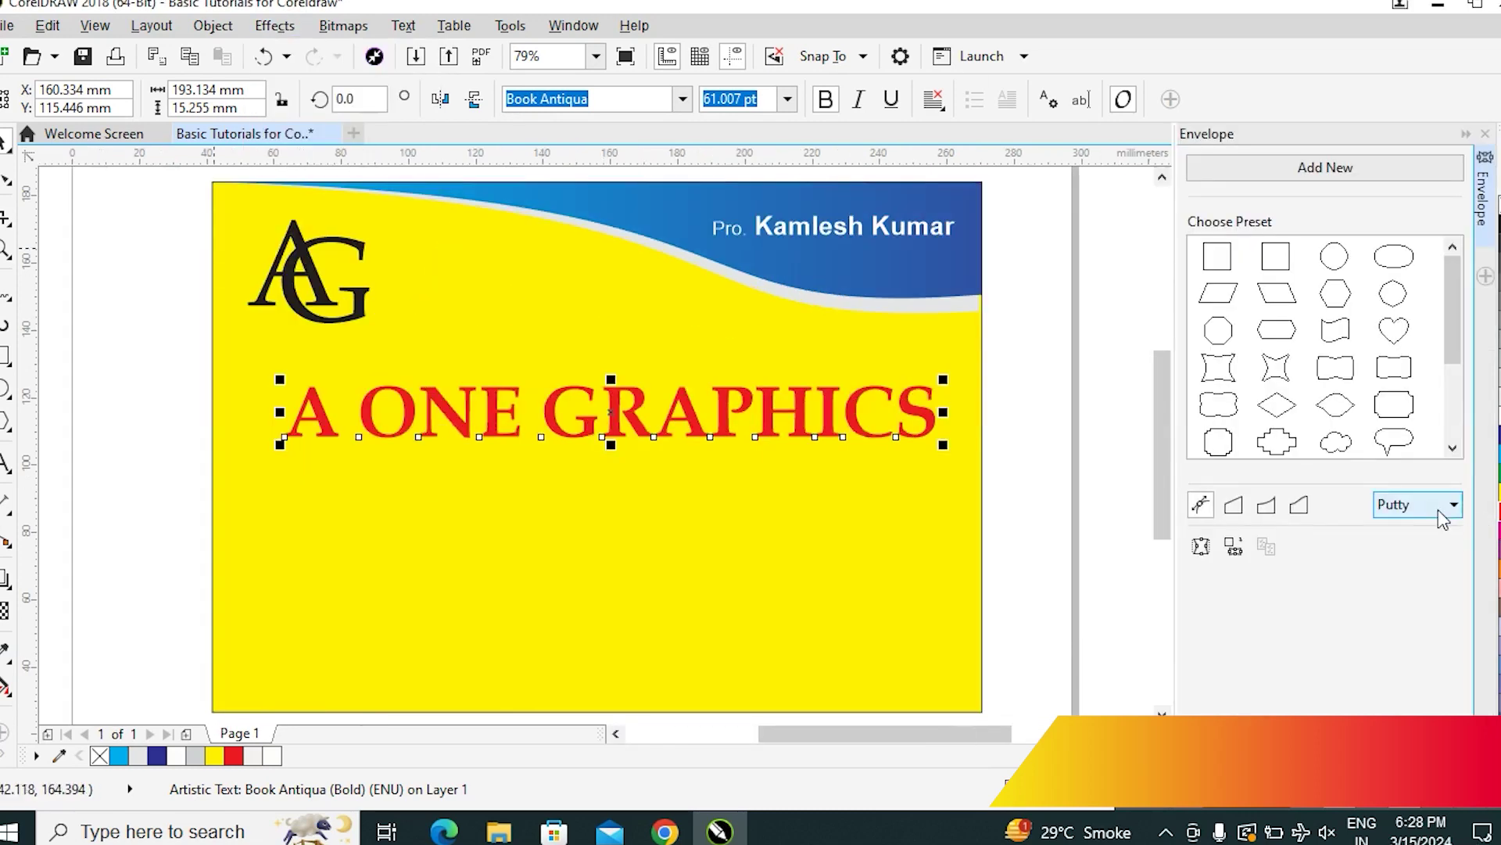
{"action": "mouse_move", "coordinate": [1453, 284]}
{"action": "left_mouse_down"}
{"action": "mouse_move", "coordinate": [1444, 361]}
{"action": "mouse_move", "coordinate": [1455, 258]}
{"action": "left_mouse_up"}
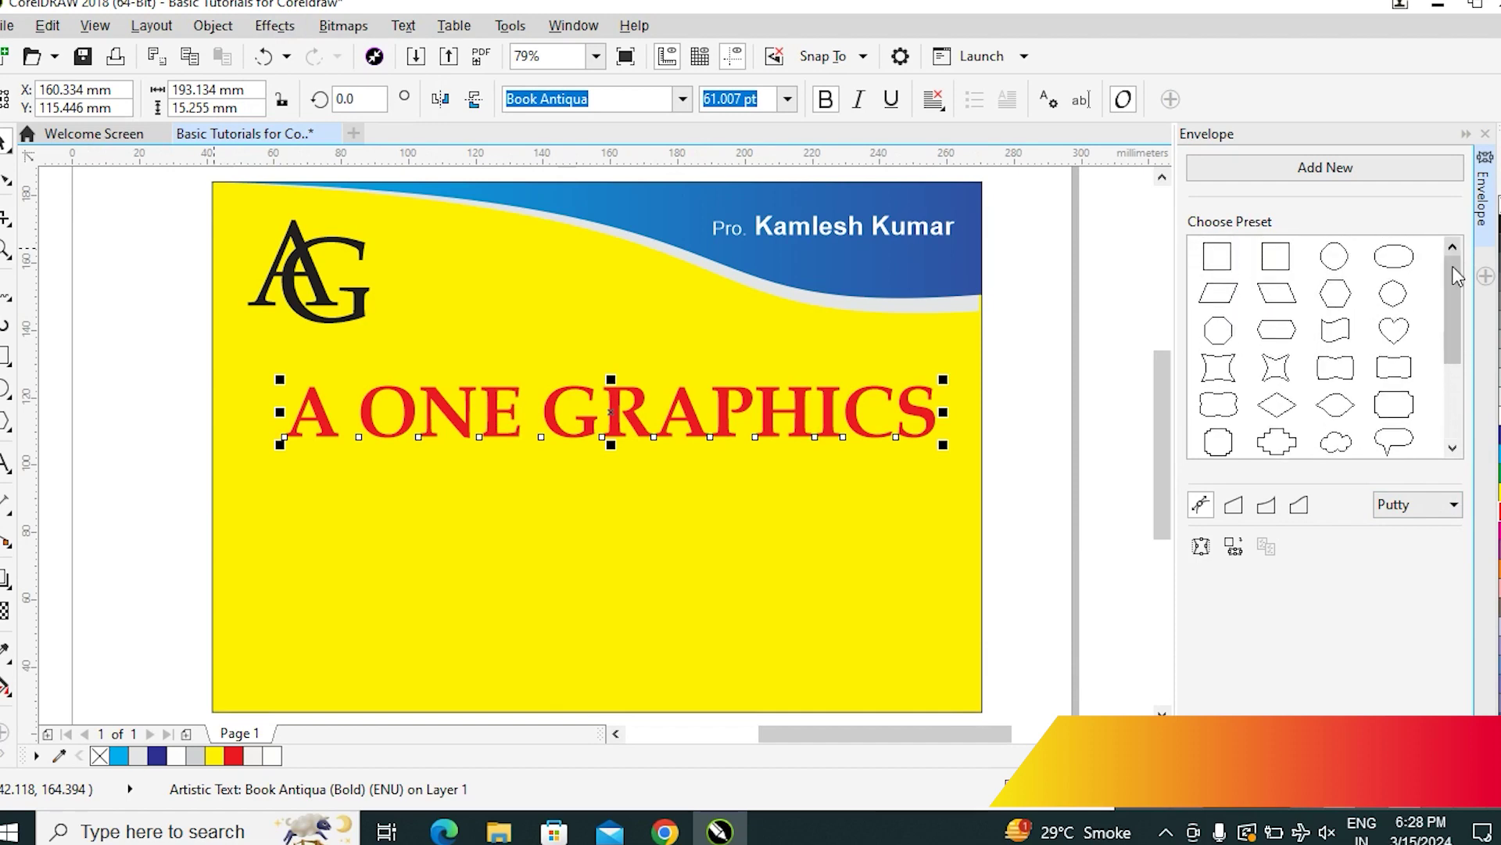
{"action": "left_click", "coordinate": [1337, 340]}
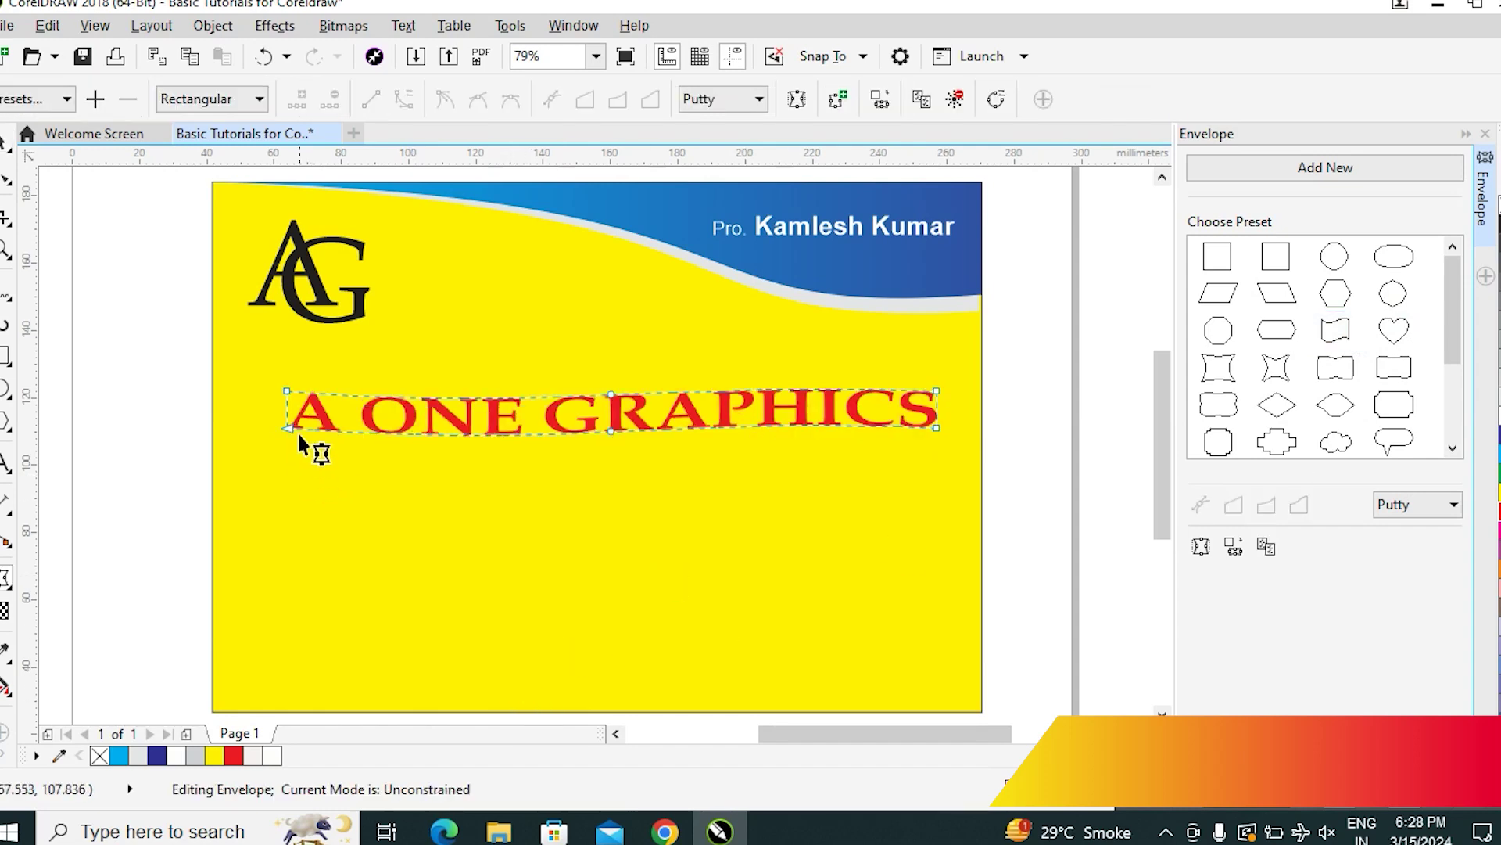
Drag envelope nodes to reshape the title, then undo the extra bulging back to the arch
{"action": "left_click_drag", "start_coordinate": [286, 426], "coordinate": [272, 491]}
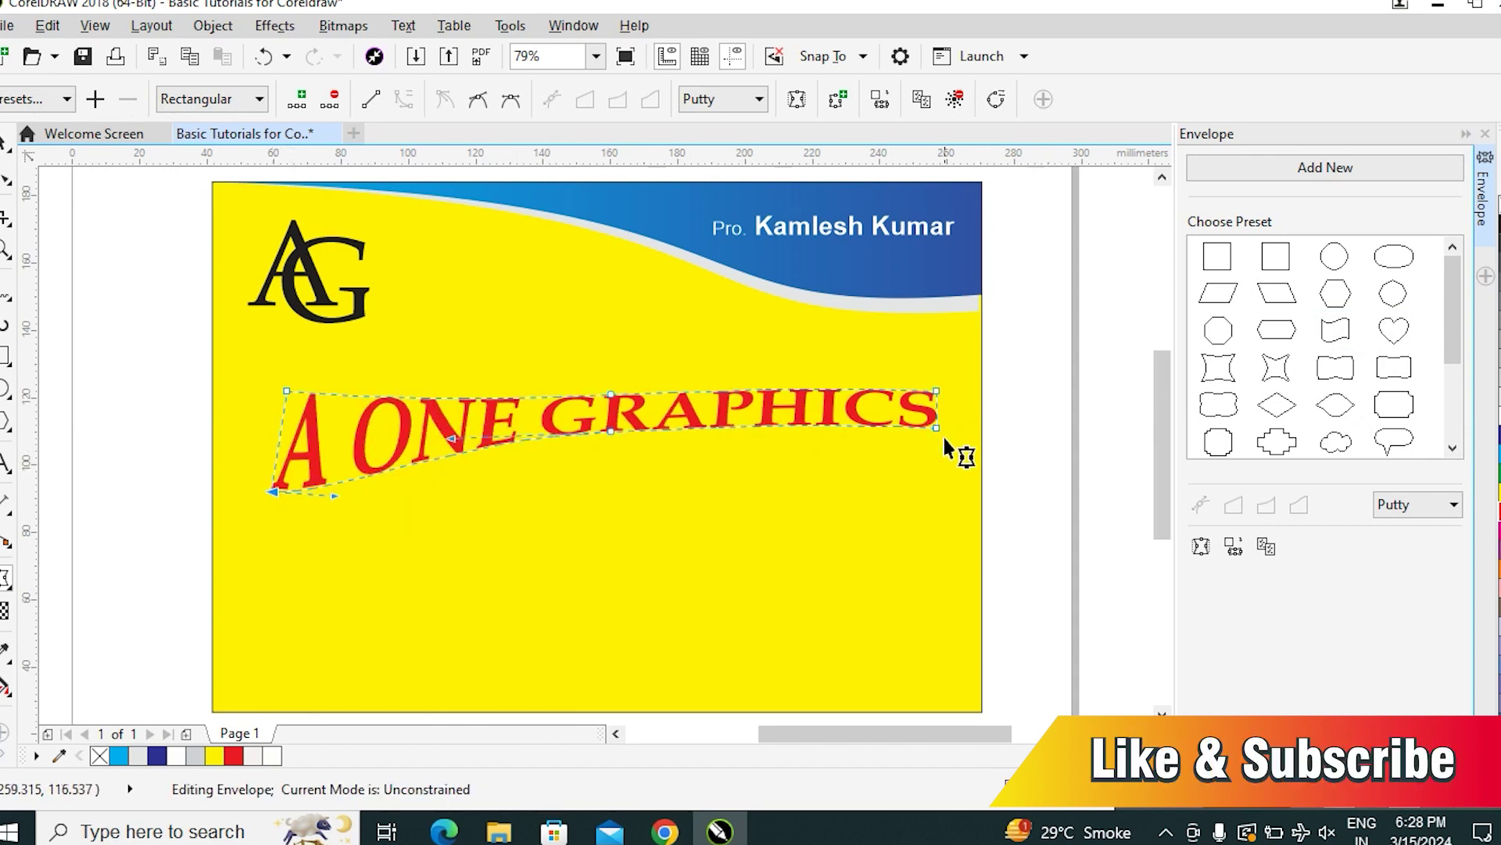
{"action": "left_click_drag", "start_coordinate": [936, 428], "coordinate": [936, 505]}
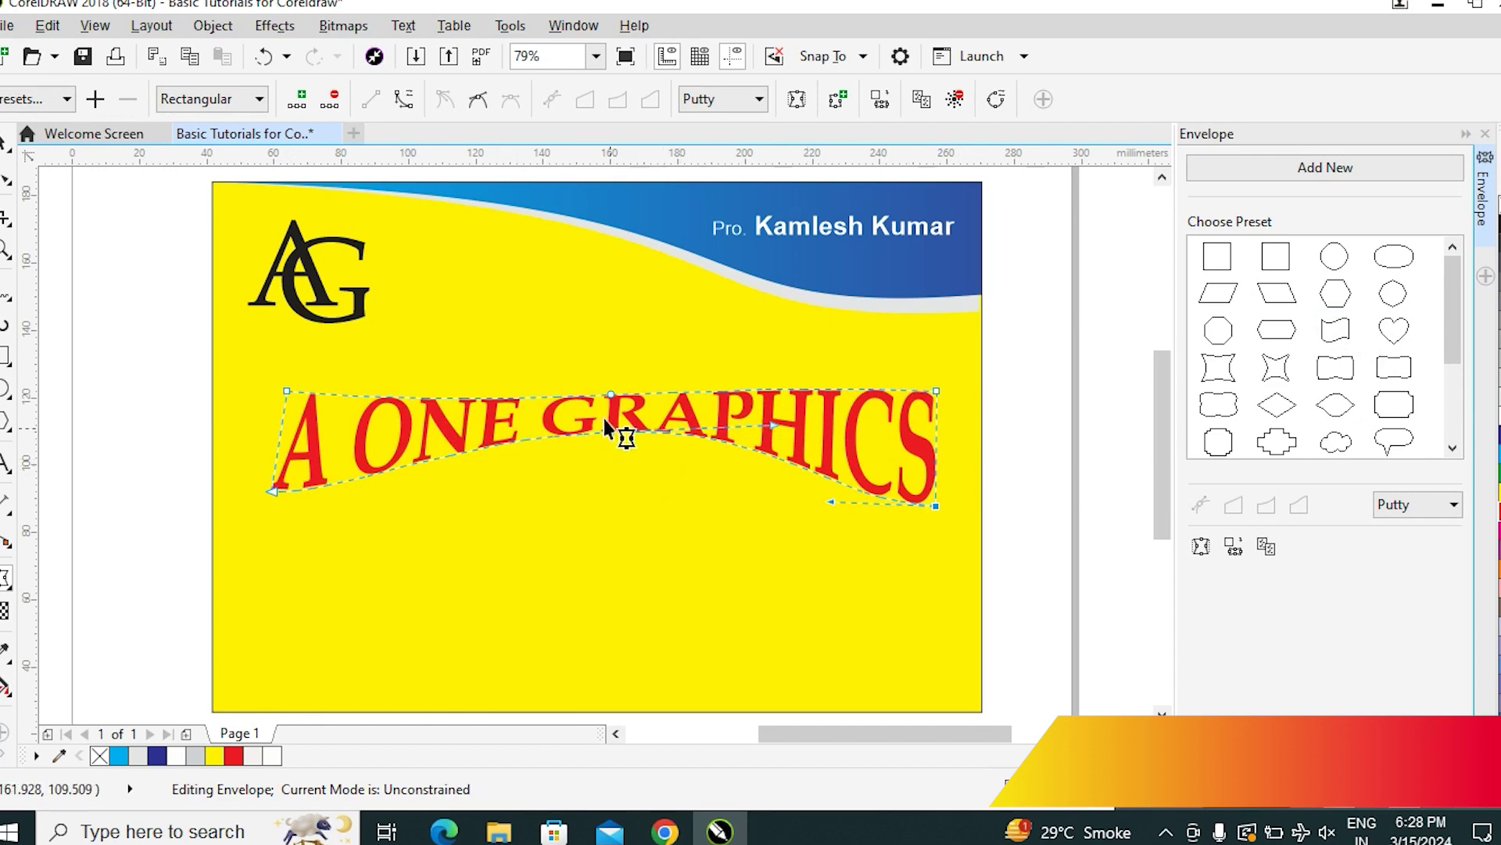
{"action": "left_click_drag", "start_coordinate": [609, 429], "coordinate": [575, 574]}
{"action": "left_click_drag", "start_coordinate": [611, 393], "coordinate": [599, 432]}
{"action": "key", "text": "ctrl+z"}
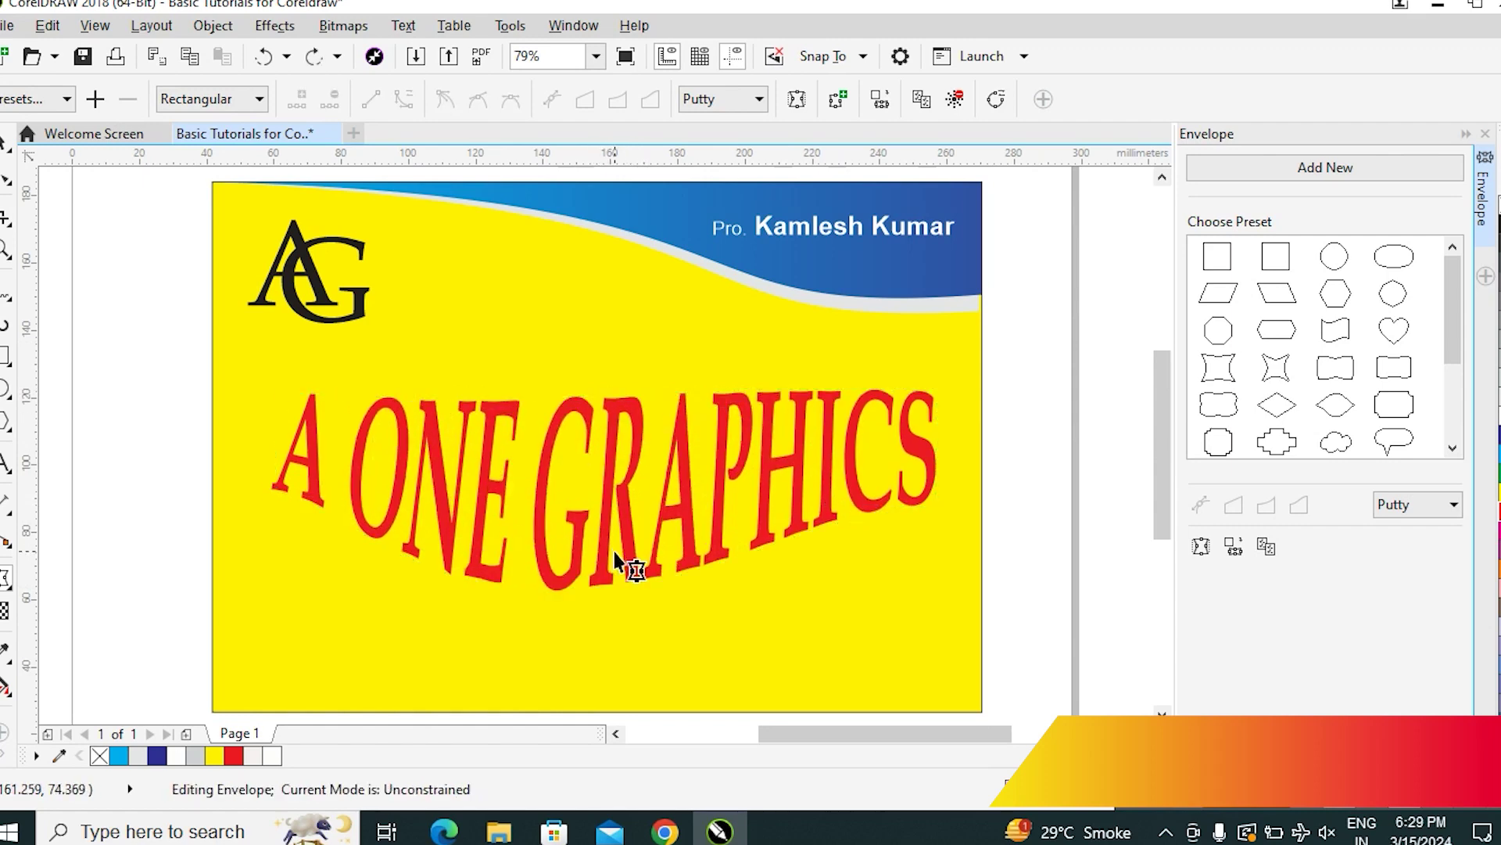
{"action": "key", "text": "ctrl+z"}
{"action": "key", "text": "ctrl+z"}
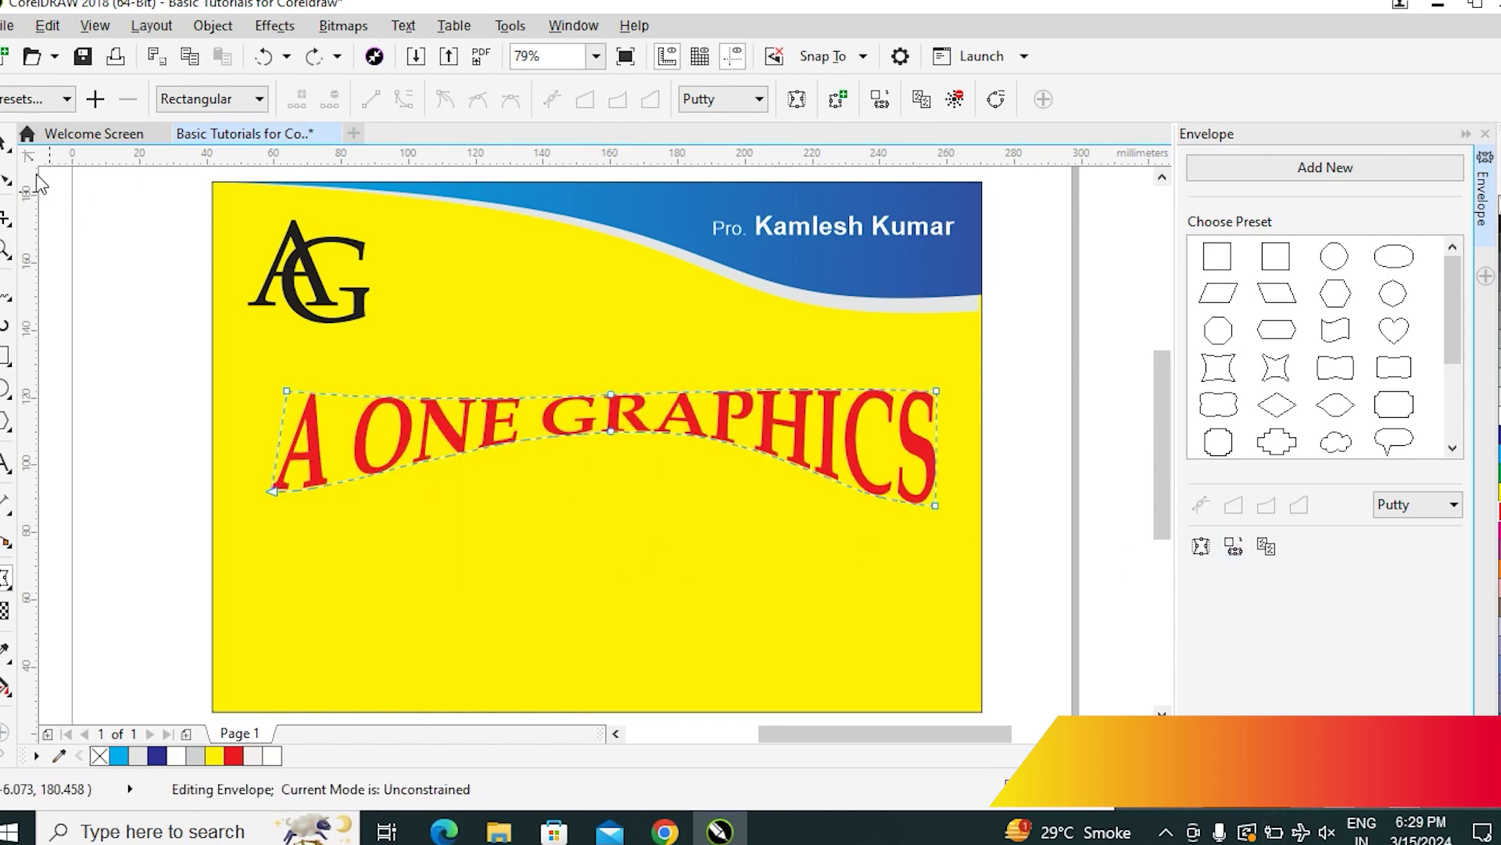
Select the arched title alone and with the background to check it, then deselect
{"action": "left_click", "coordinate": [5, 142]}
{"action": "left_click", "coordinate": [915, 603], "text": "shift"}
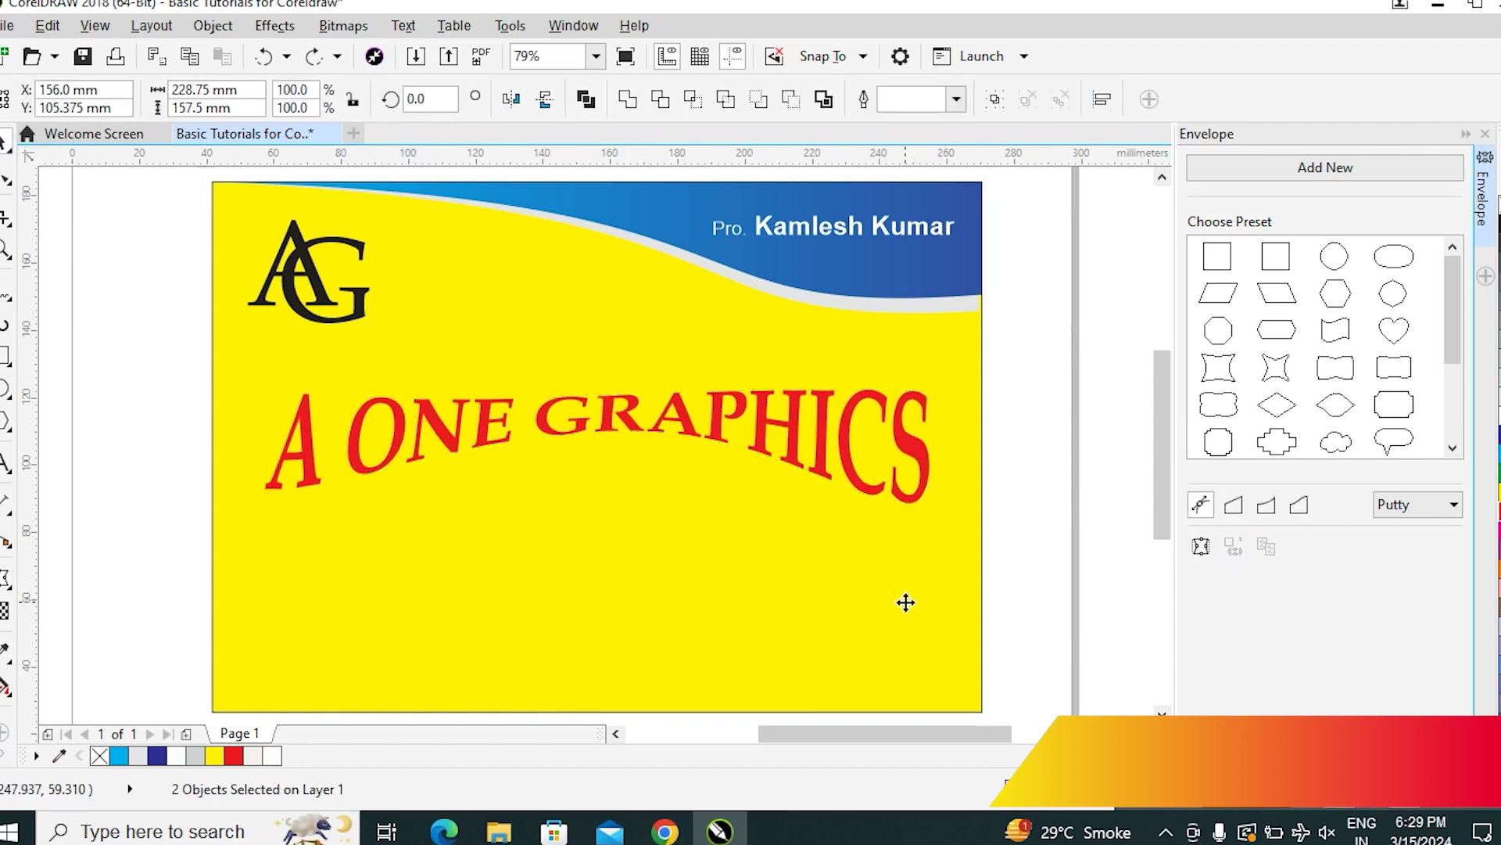
{"action": "left_click", "coordinate": [1047, 485]}
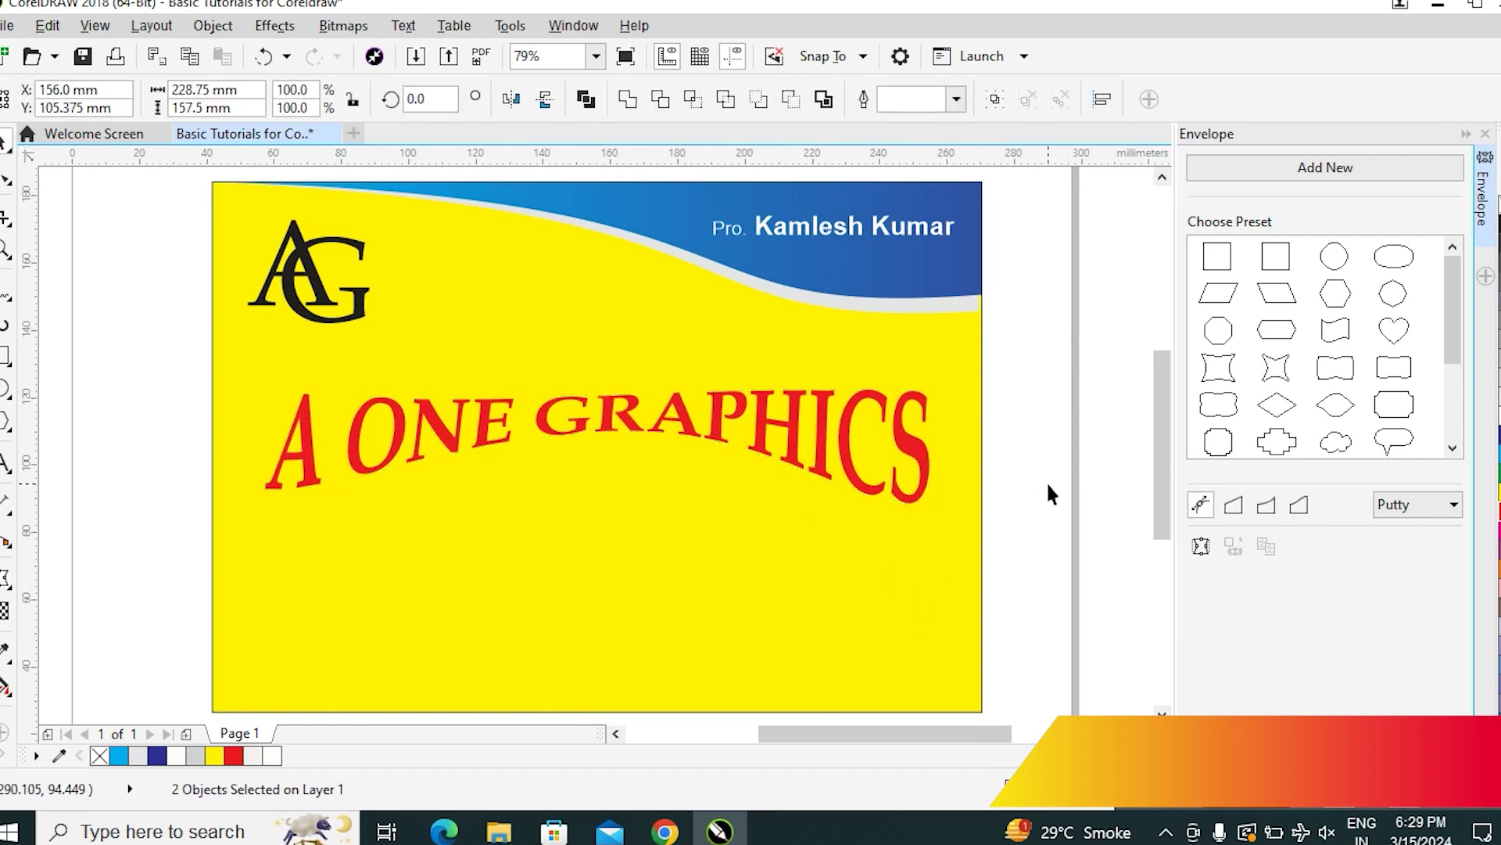
{"action": "left_click", "coordinate": [681, 420]}
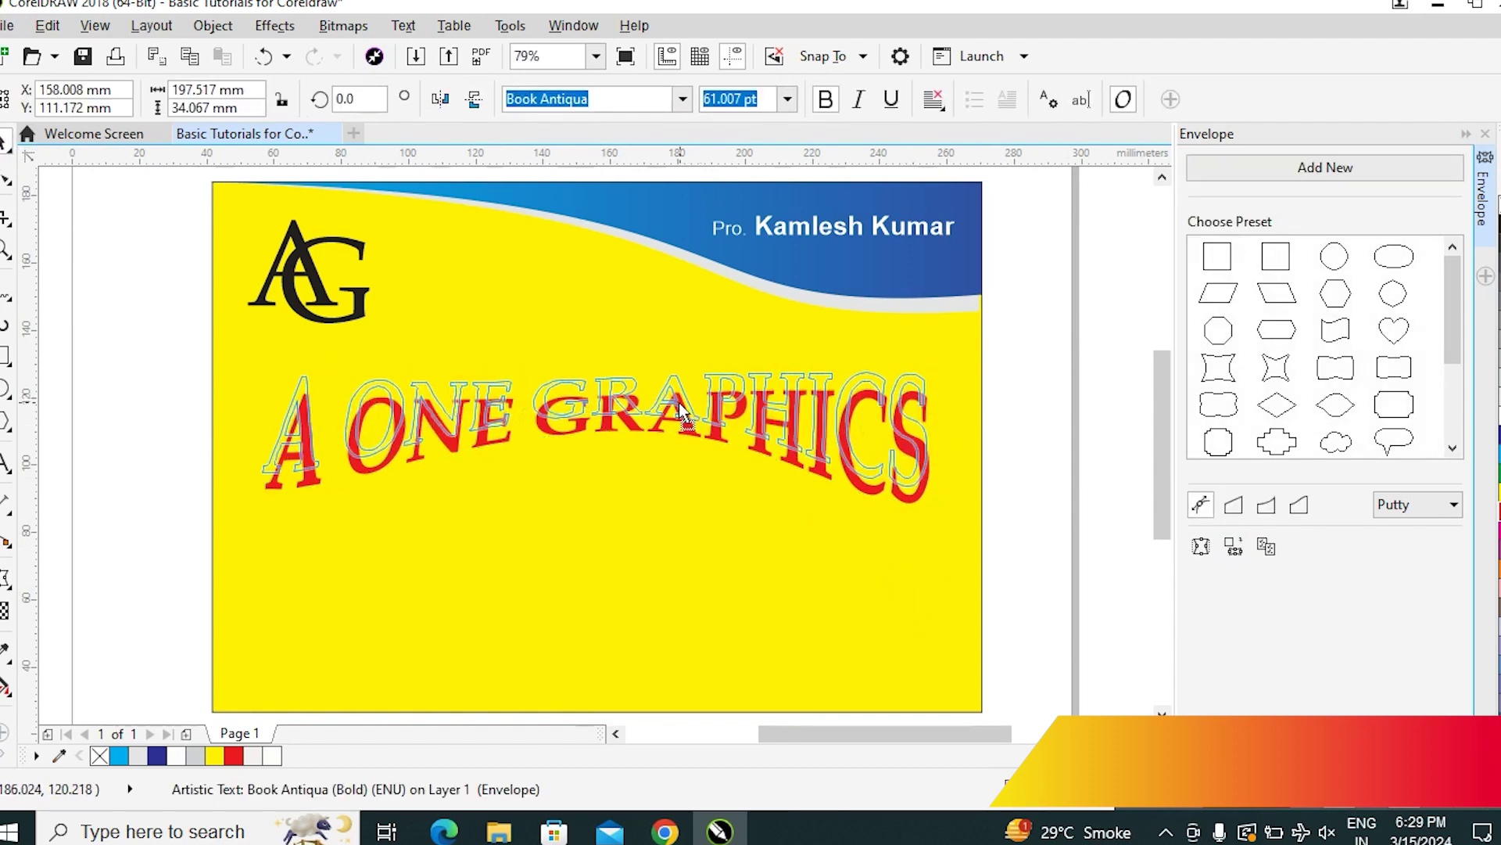
{"action": "left_click", "coordinate": [821, 558], "text": "shift"}
{"action": "left_click", "coordinate": [1025, 565]}
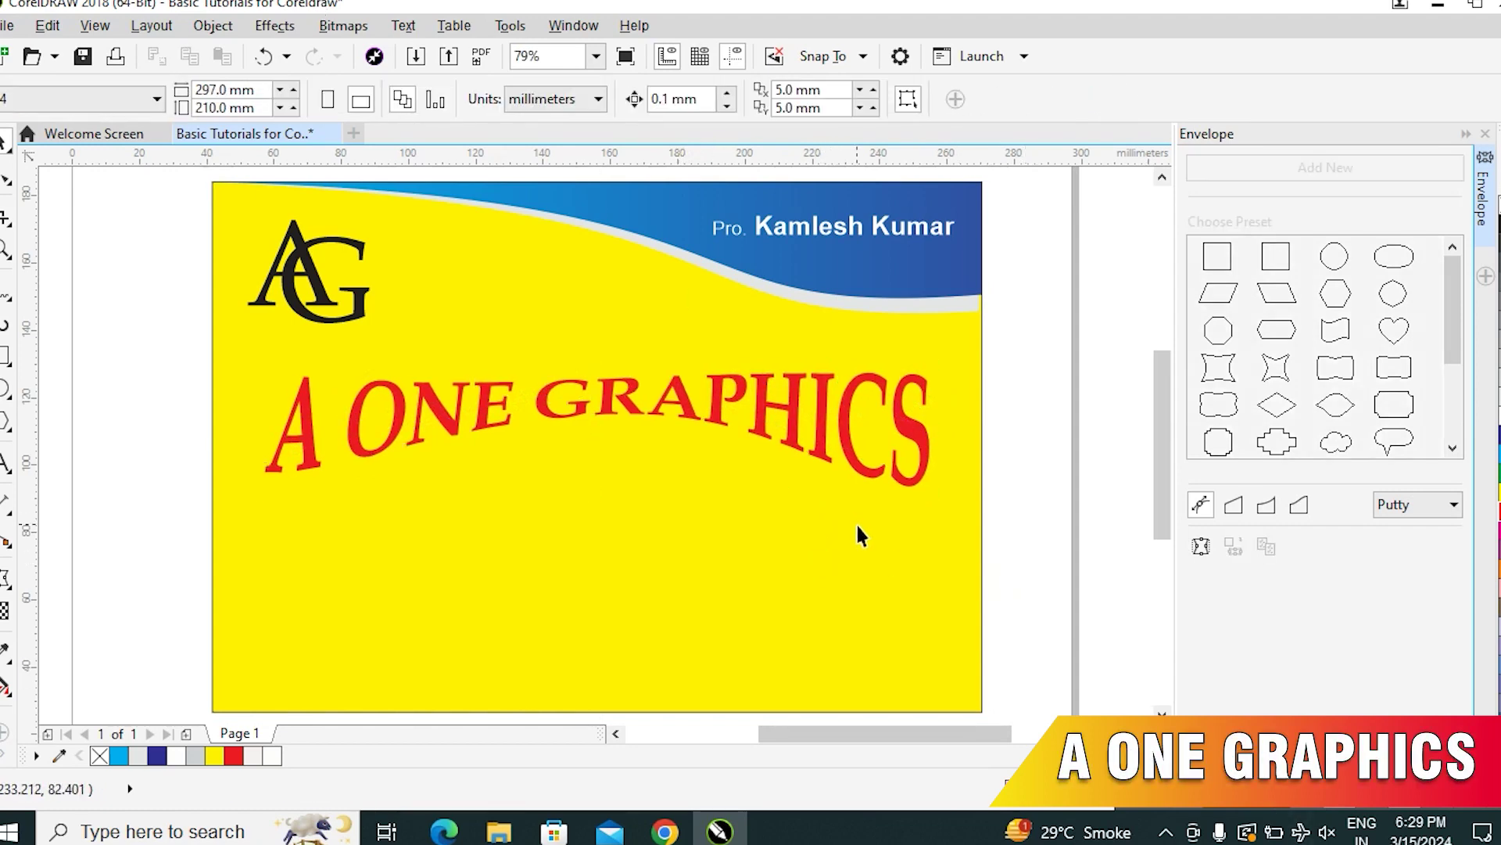
{"action": "left_click", "coordinate": [854, 460]}
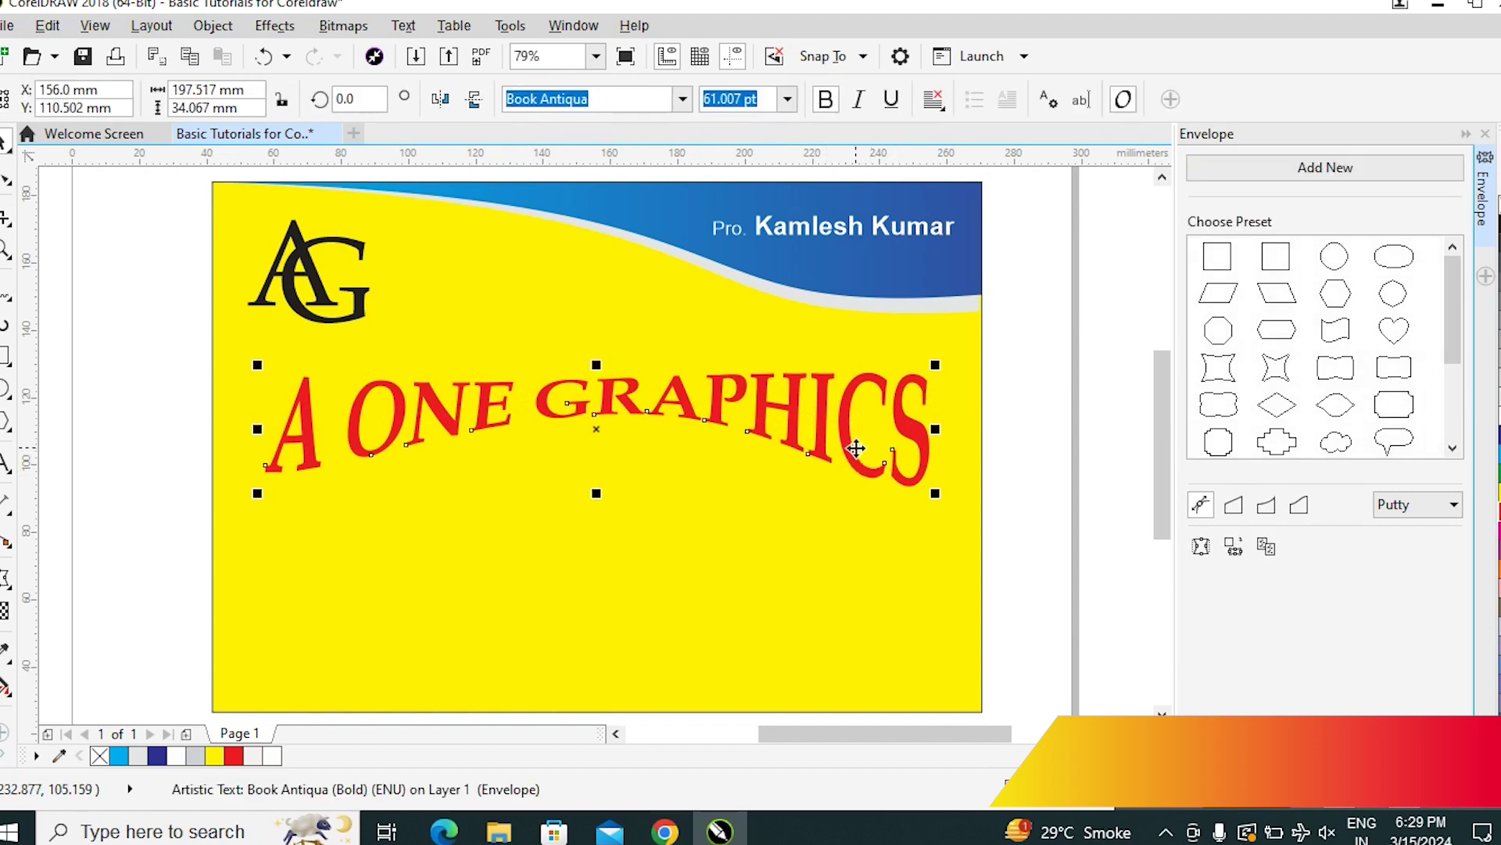
{"action": "left_click", "coordinate": [1062, 509]}
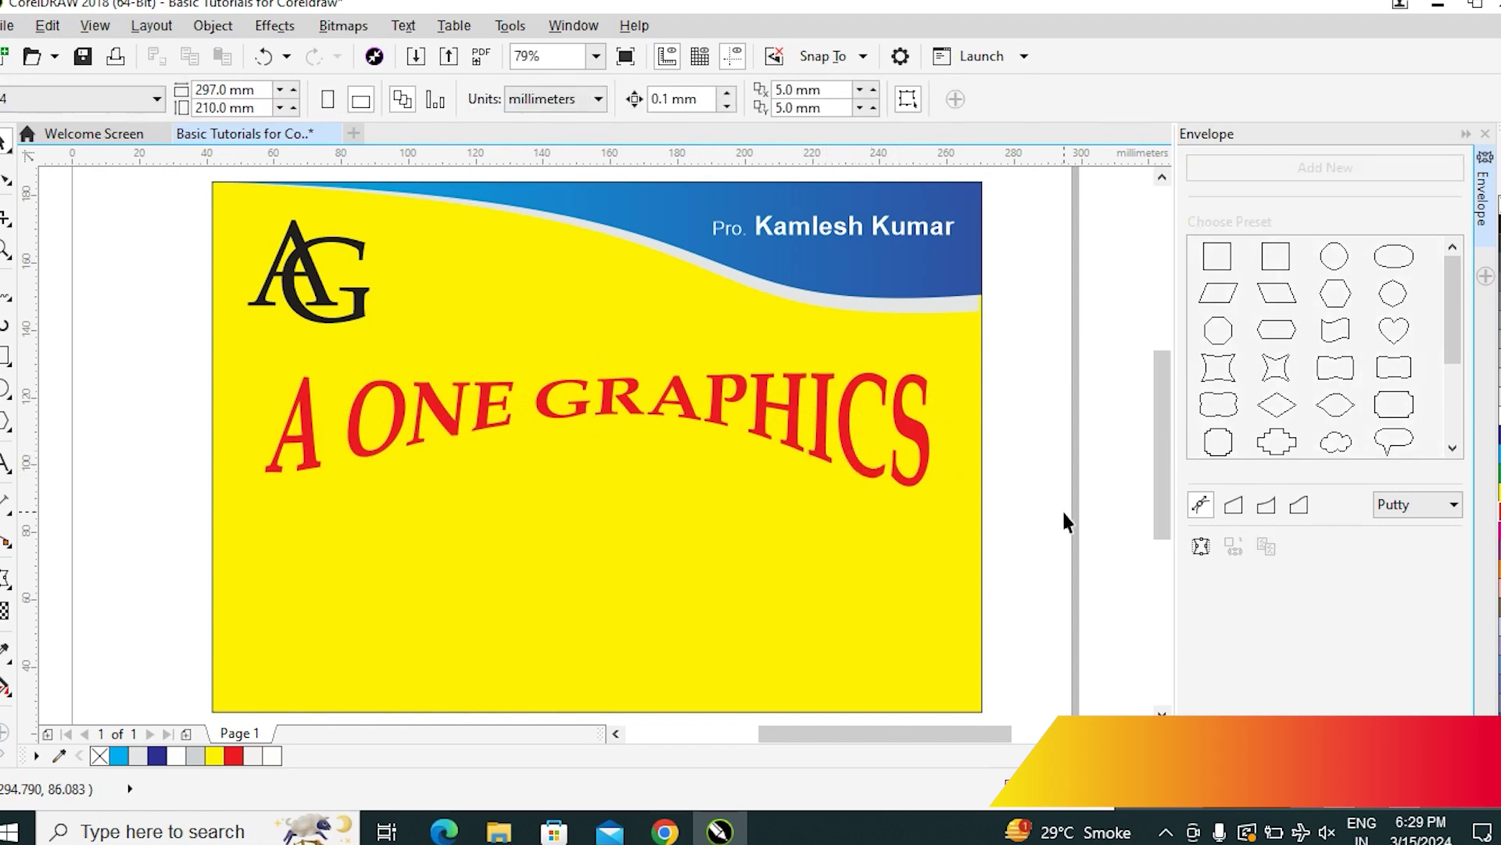
Draw a rectangle over the title's lower half and PowerClip it inside the text
{"action": "left_click", "coordinate": [5, 356]}
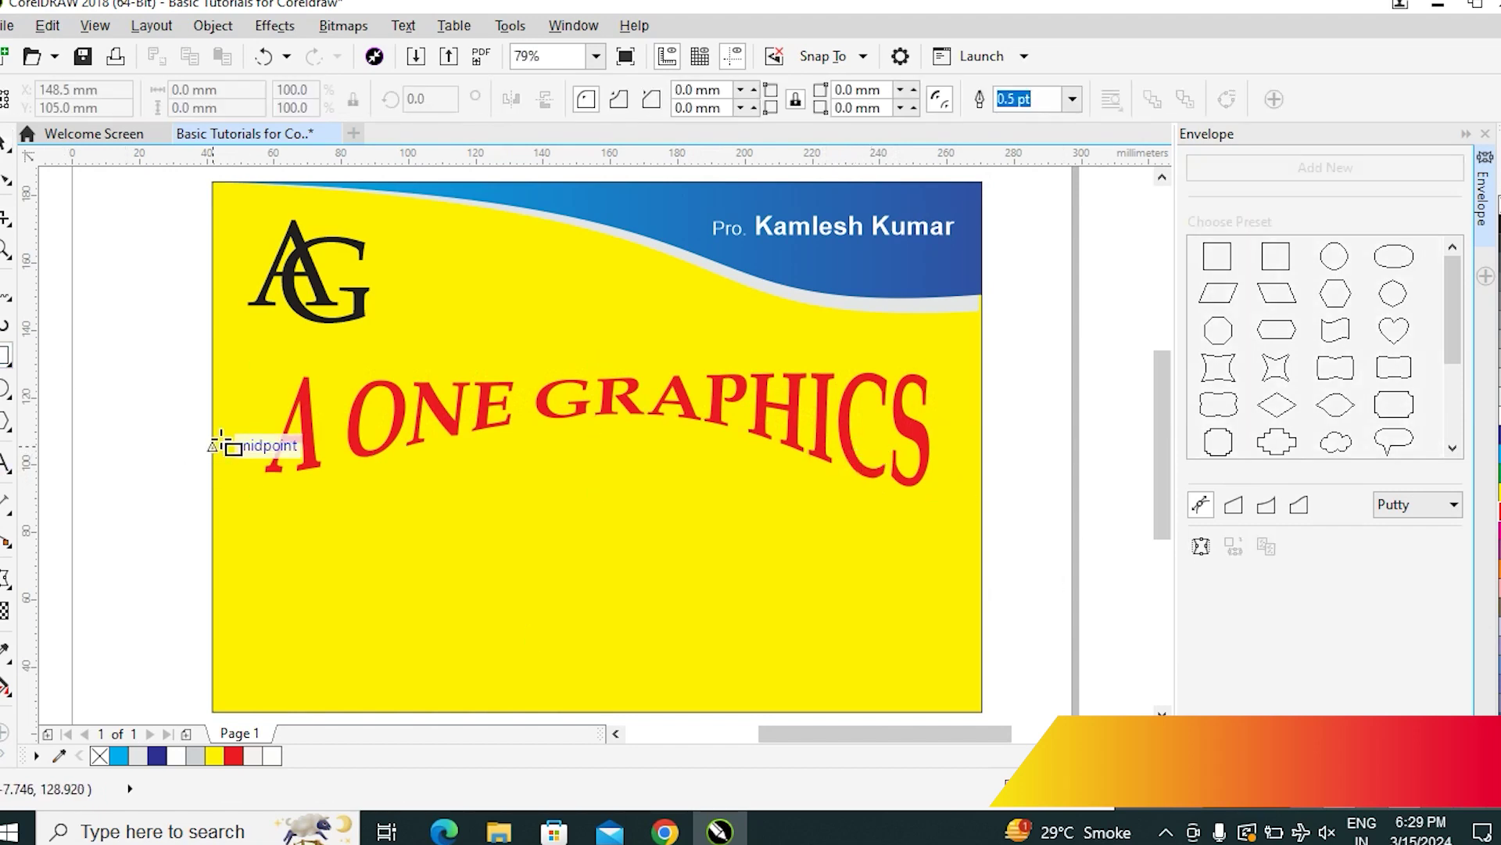
{"action": "mouse_move", "coordinate": [233, 431]}
{"action": "left_mouse_down"}
{"action": "mouse_move", "coordinate": [975, 530]}
{"action": "mouse_move", "coordinate": [978, 570]}
{"action": "mouse_move", "coordinate": [989, 556]}
{"action": "mouse_move", "coordinate": [973, 543]}
{"action": "left_mouse_up"}
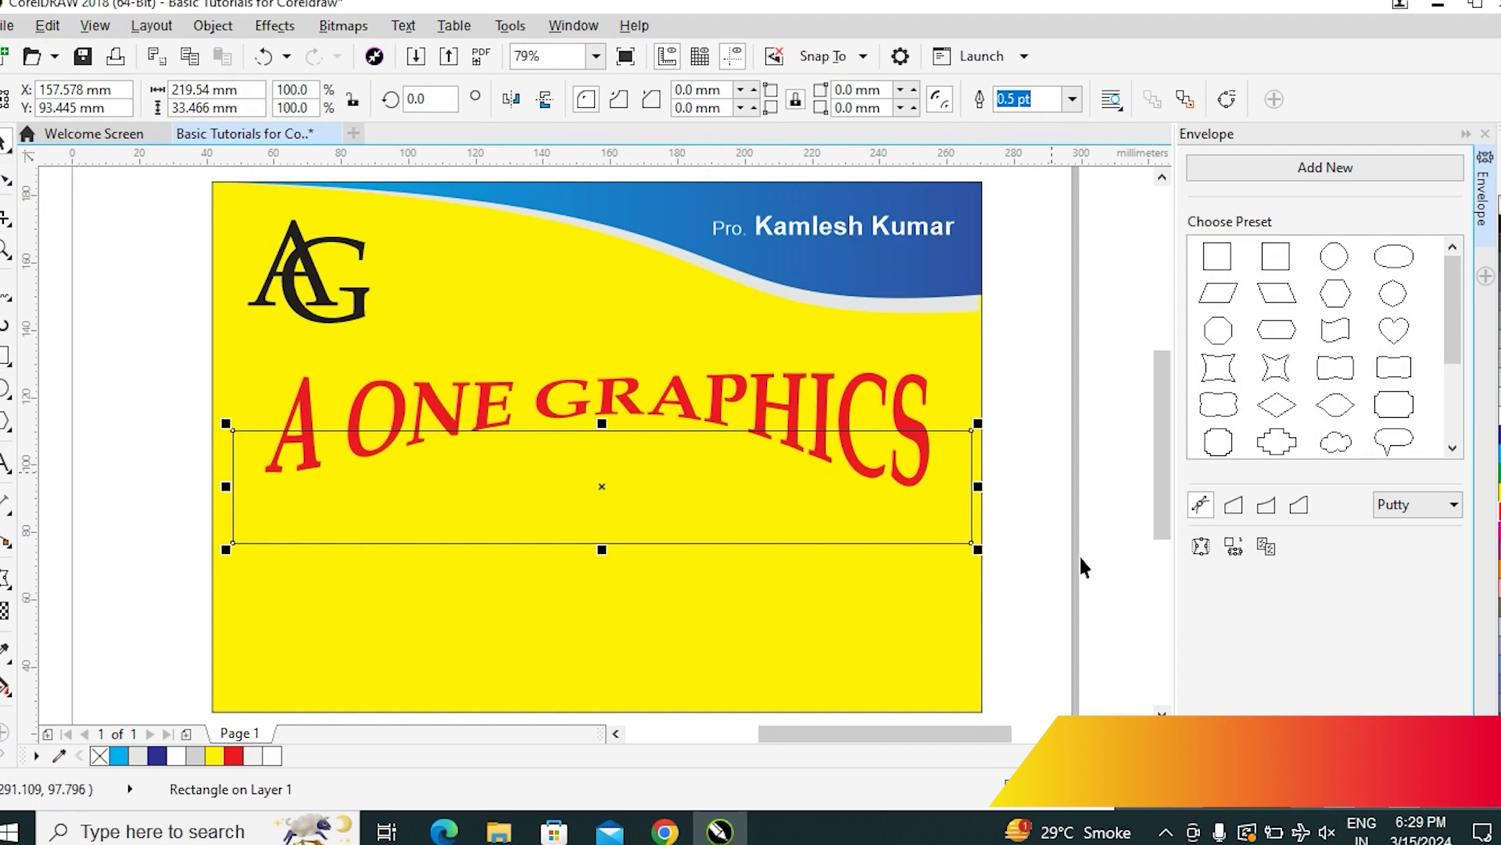
{"action": "left_click", "coordinate": [213, 26]}
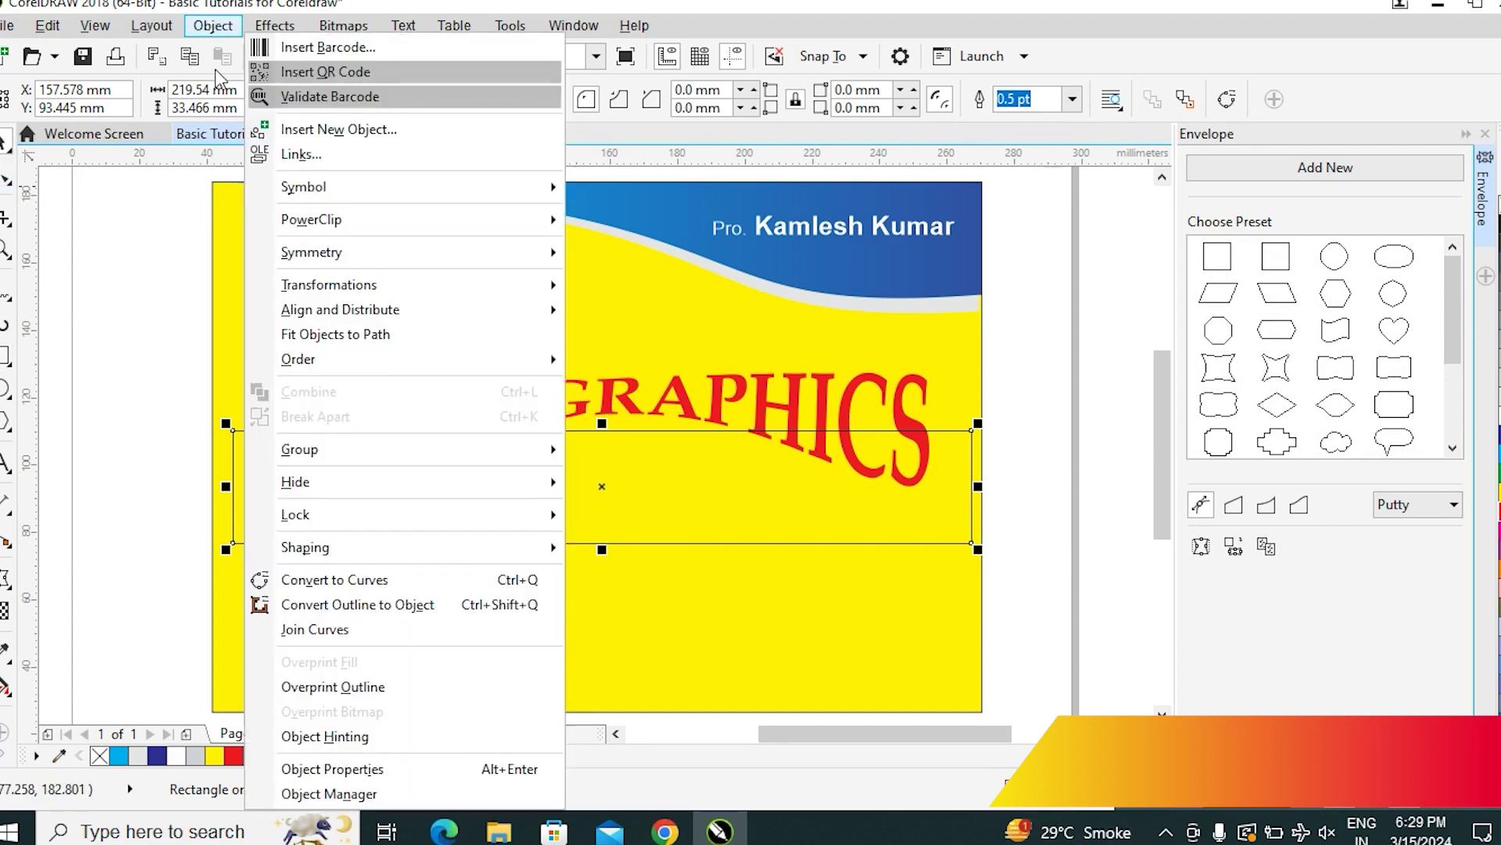
{"action": "mouse_move", "coordinate": [354, 225]}
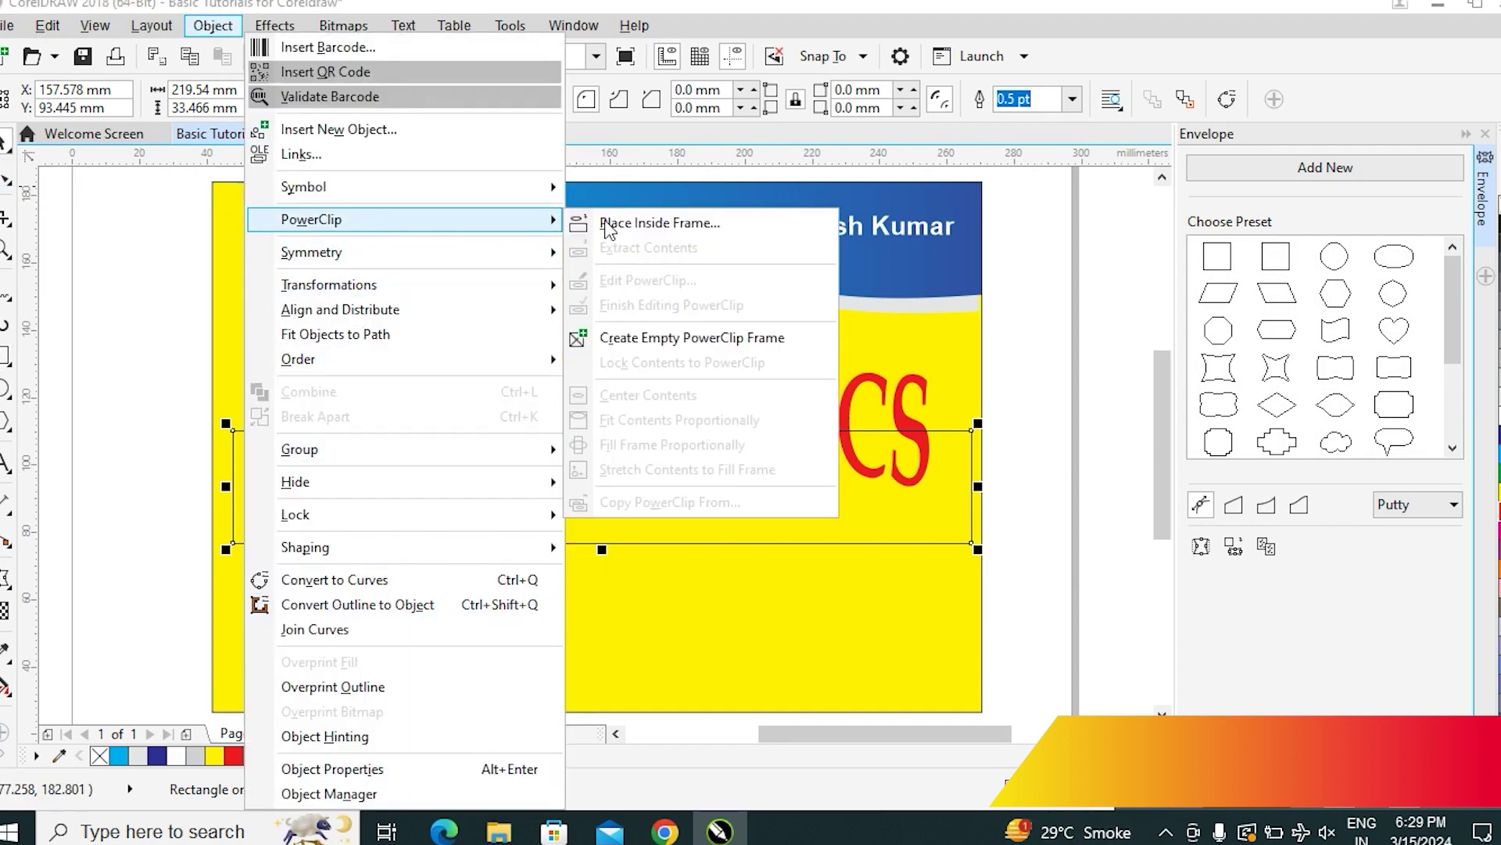
{"action": "left_click", "coordinate": [720, 234]}
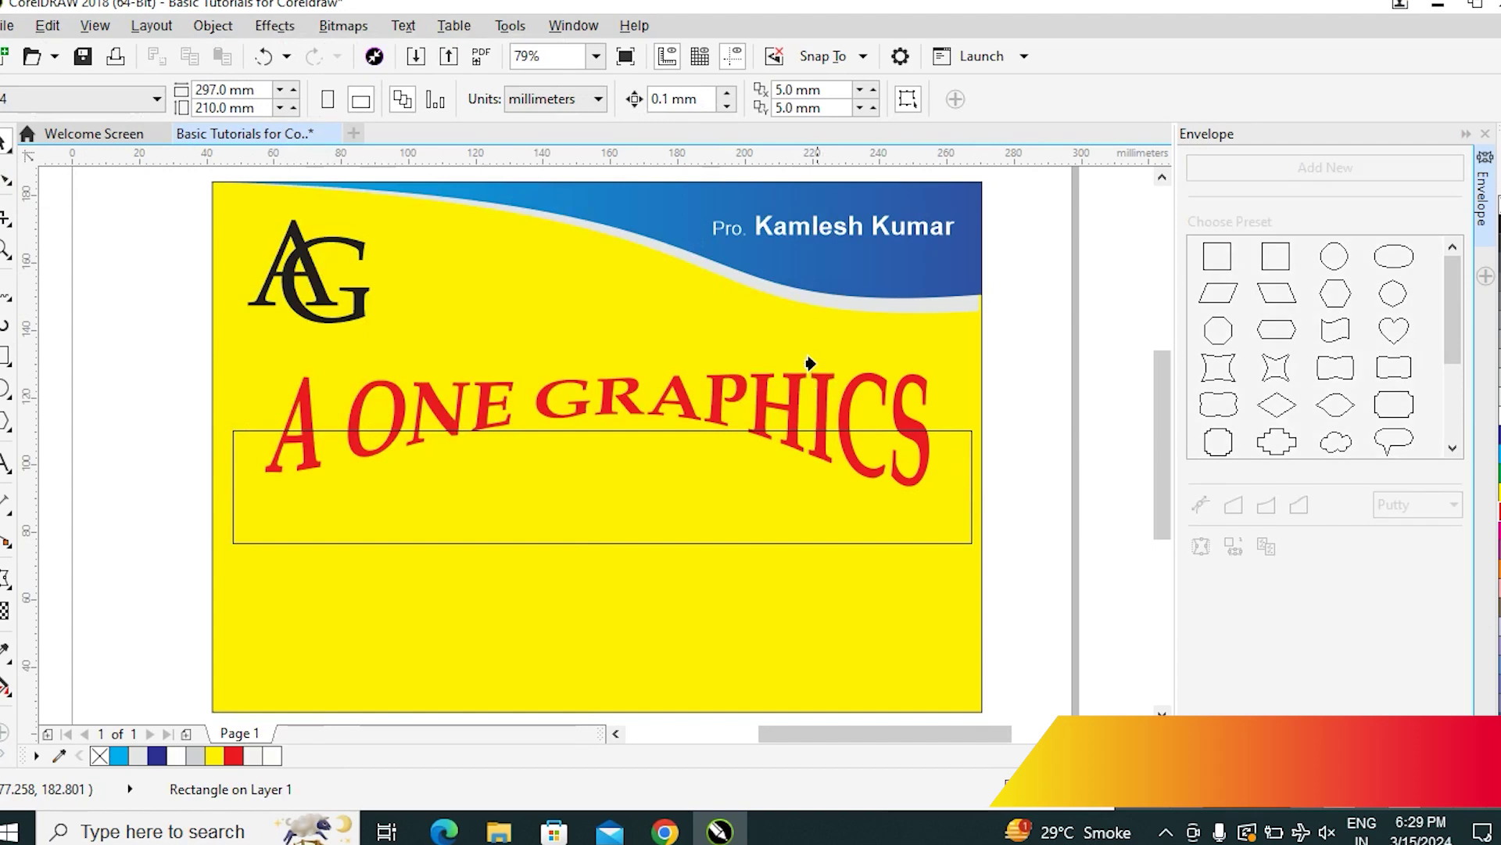
{"action": "left_click", "coordinate": [839, 400]}
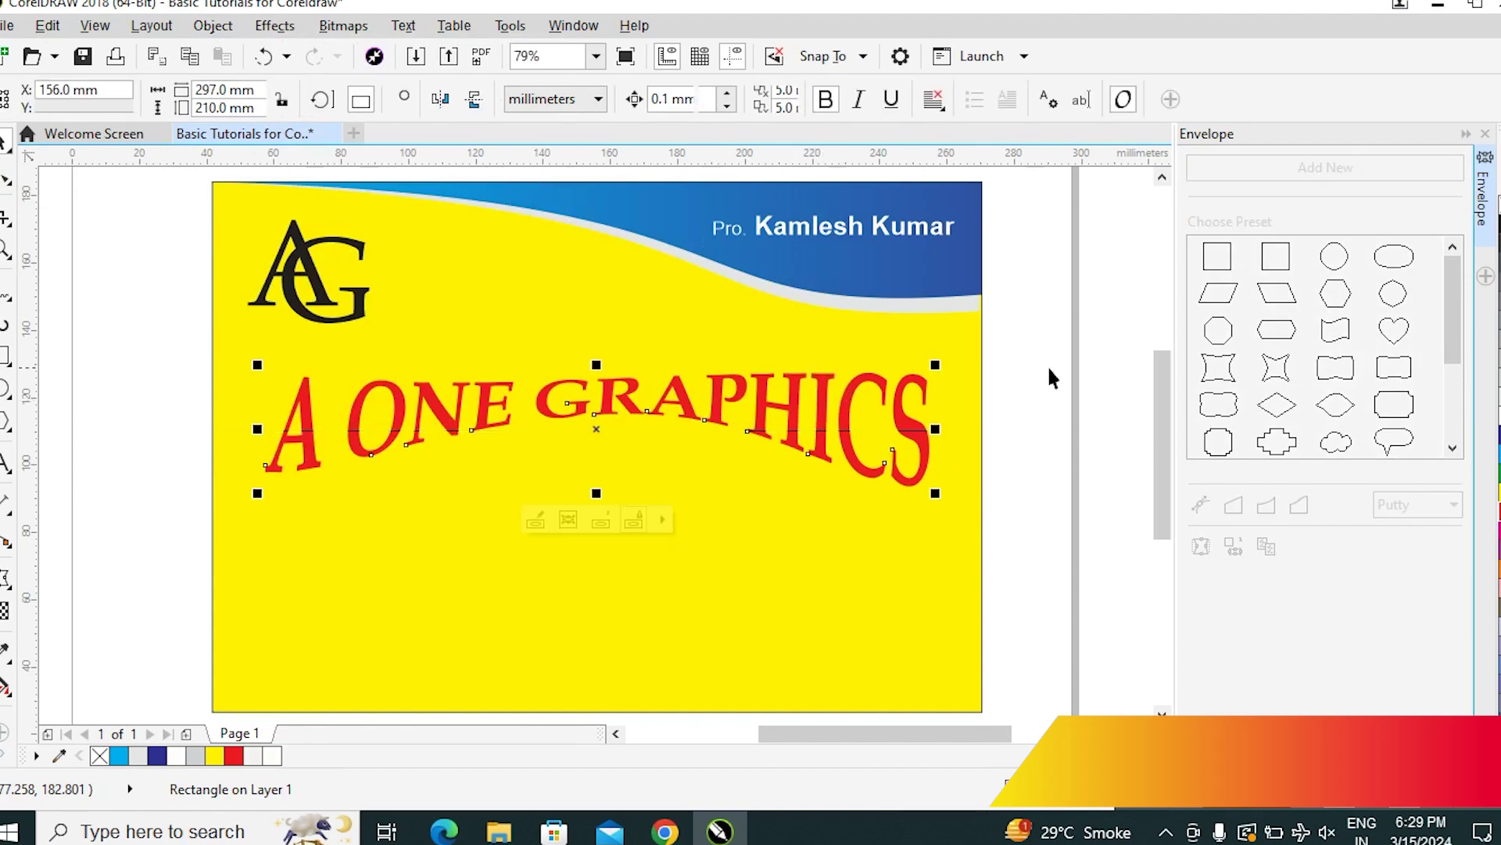
Edit the PowerClip contents, stretch the rectangle over the title and fill it dark blue
{"action": "left_click", "coordinate": [900, 417]}
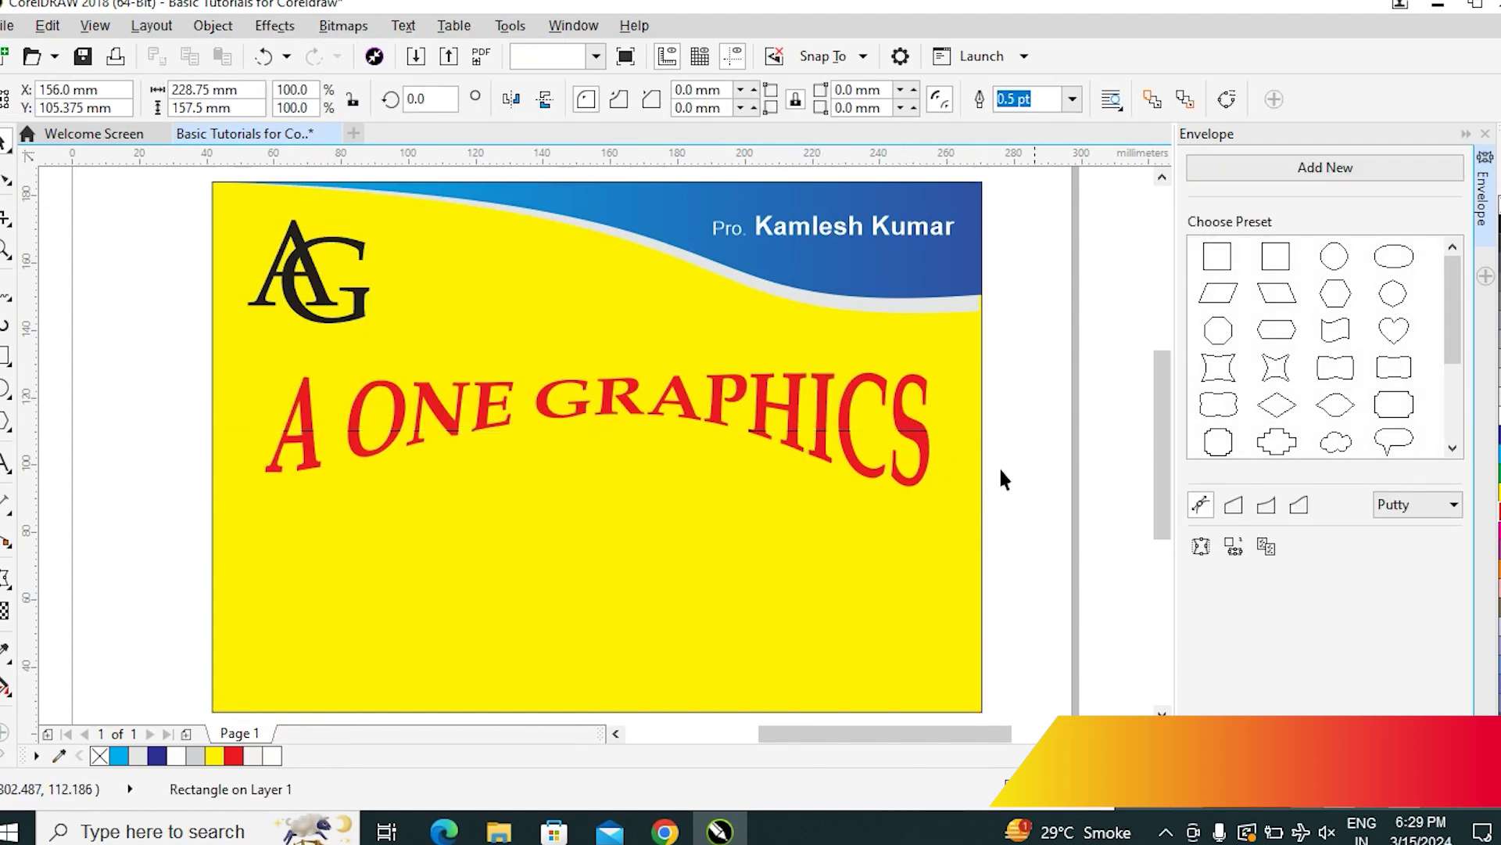
{"action": "left_click", "coordinate": [997, 466]}
{"action": "left_click", "coordinate": [913, 482]}
{"action": "double_click", "coordinate": [914, 482]}
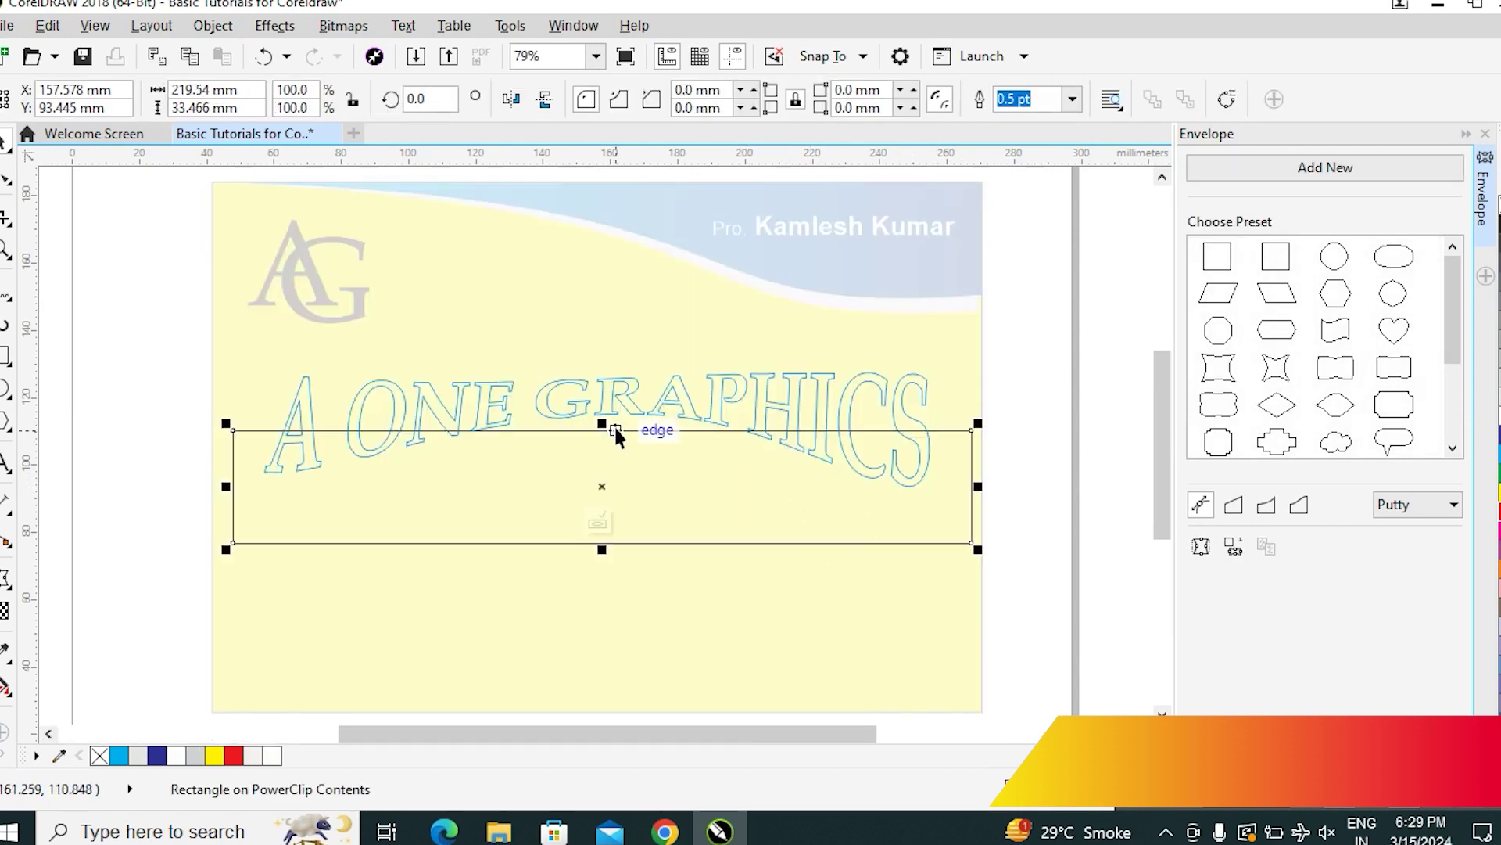
{"action": "left_click_drag", "start_coordinate": [602, 423], "coordinate": [602, 398]}
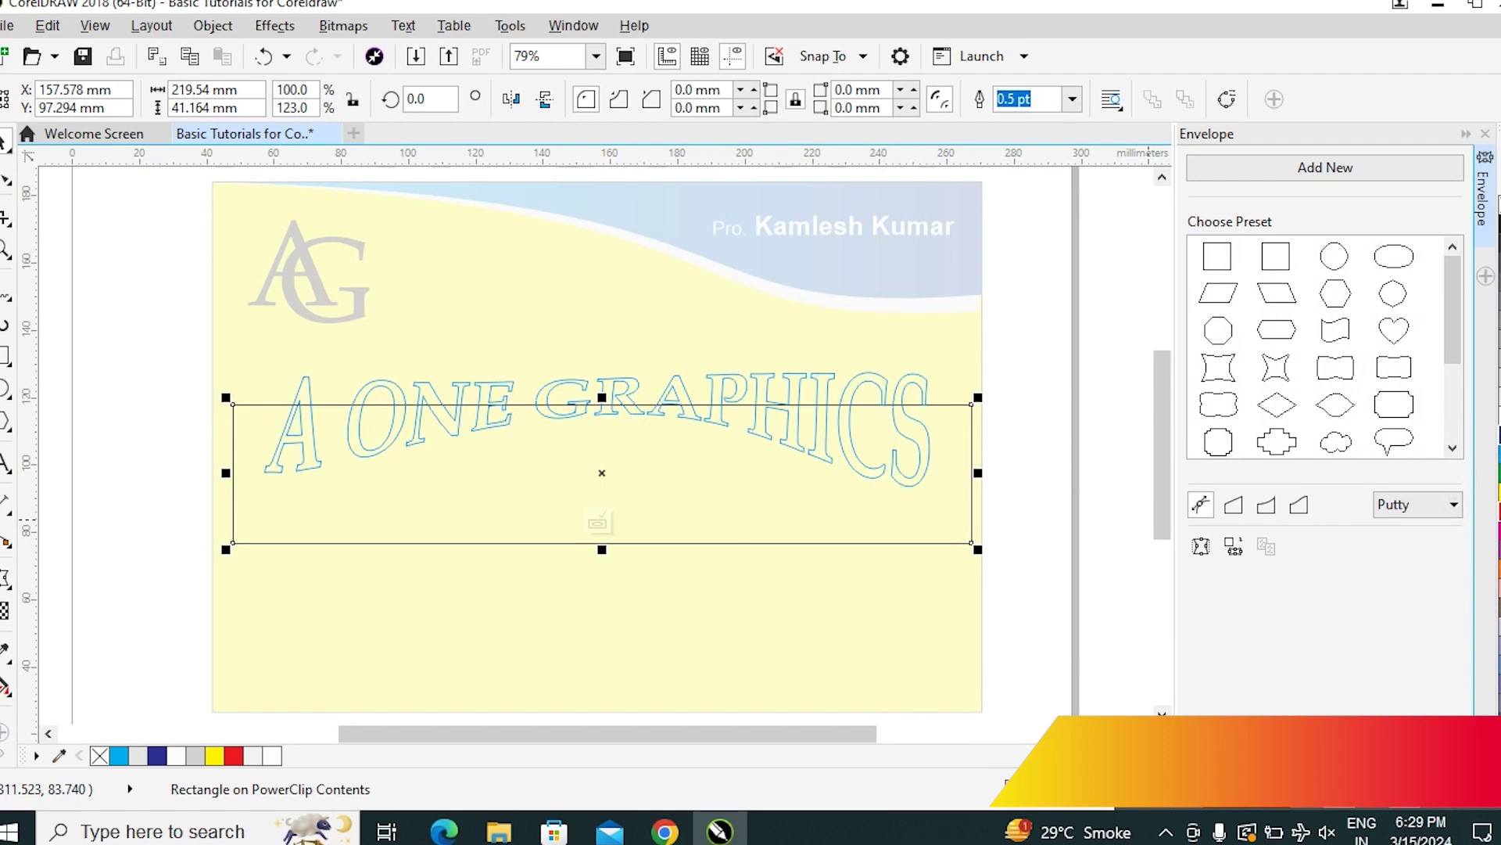
{"action": "left_click", "coordinate": [1496, 540]}
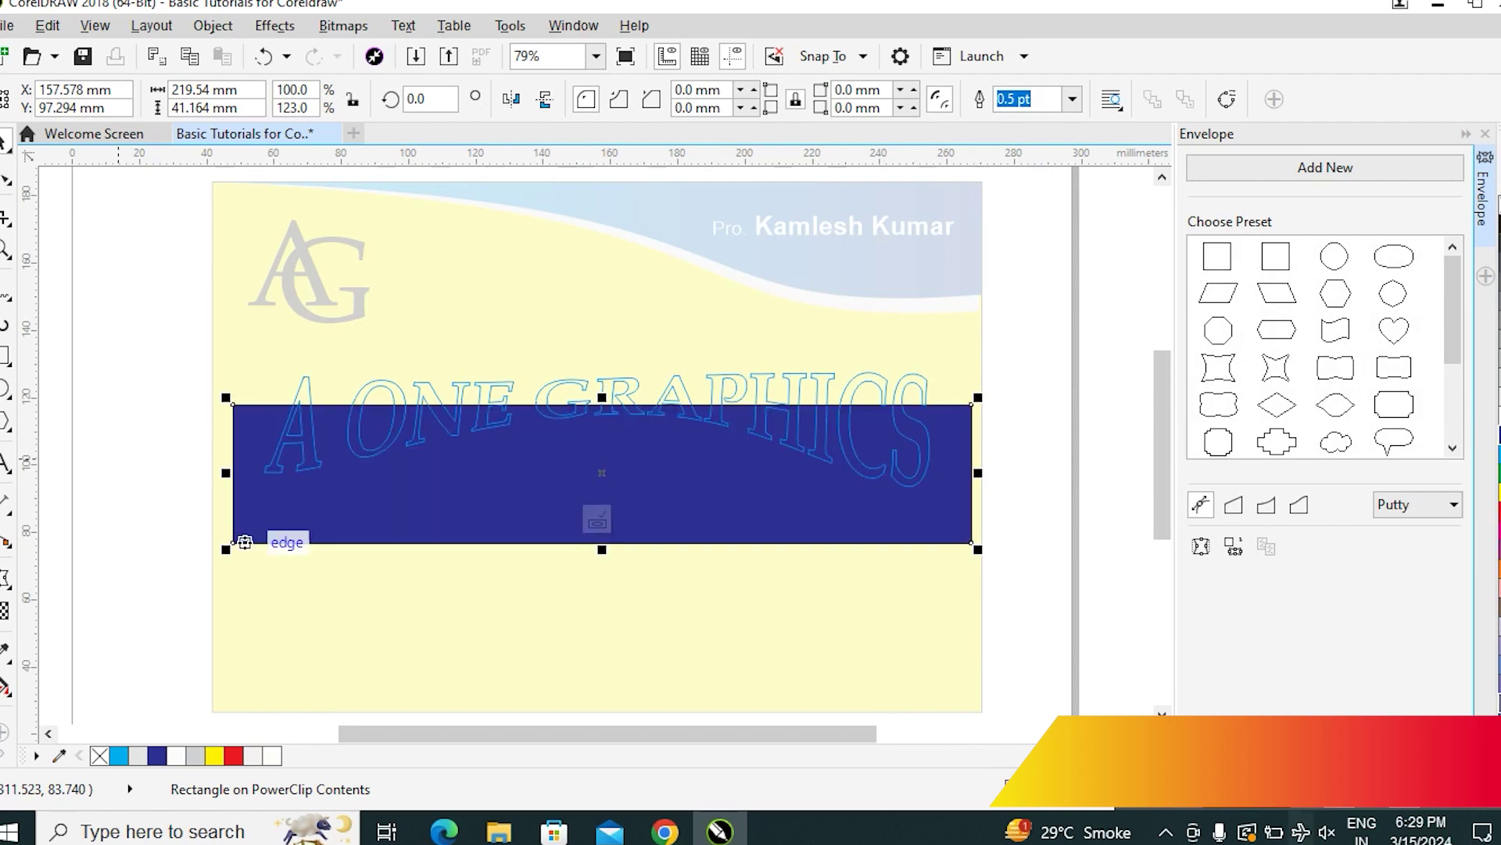
Give the clipped rectangle a linear transparency fading toward the top, then finish editing
{"action": "left_click", "coordinate": [7, 614]}
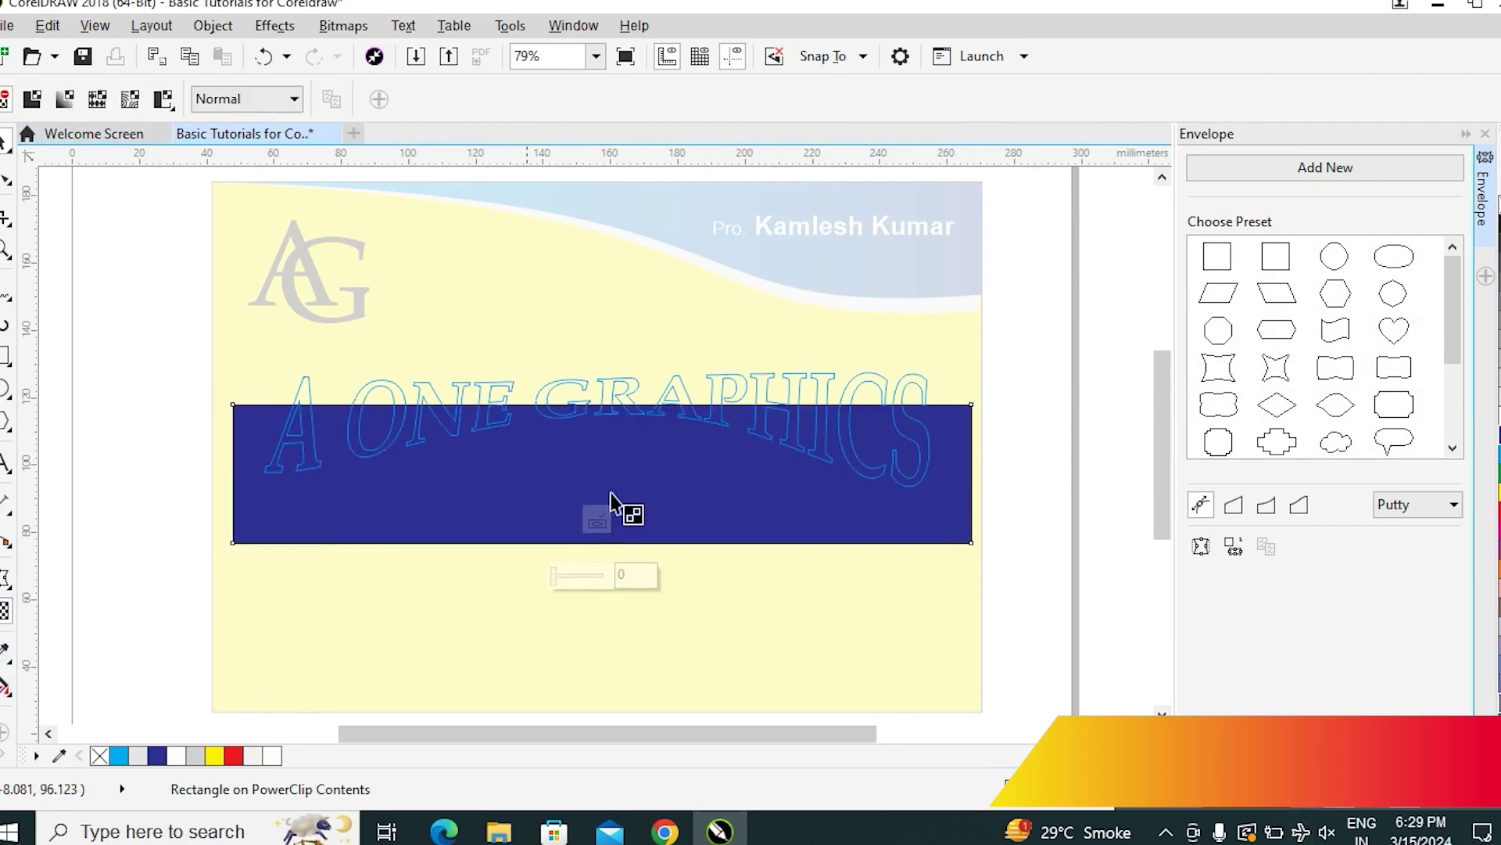
{"action": "left_click_drag", "start_coordinate": [580, 551], "coordinate": [588, 403]}
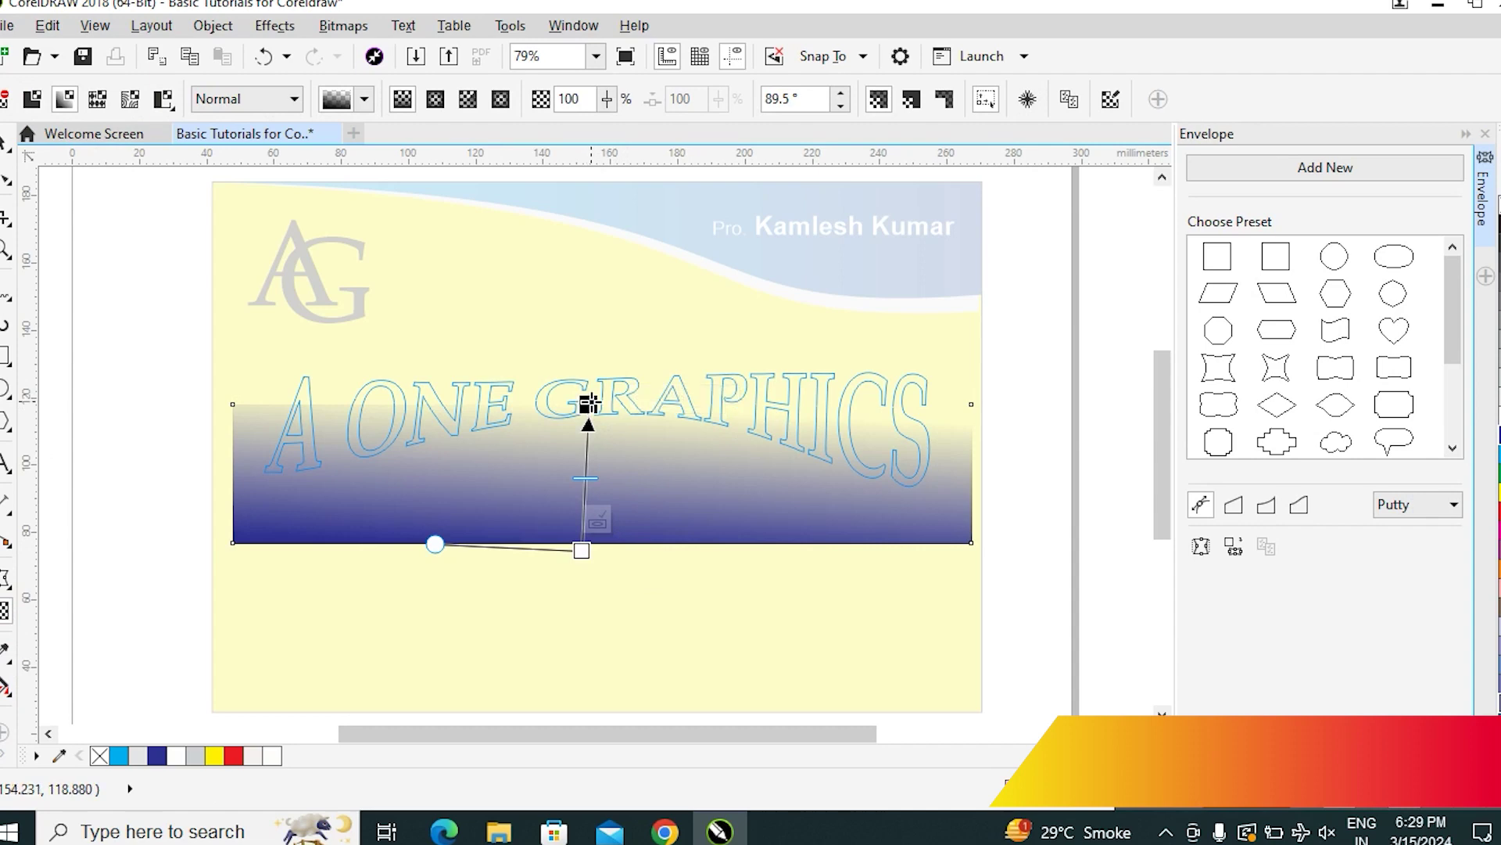
{"action": "left_click_drag", "start_coordinate": [587, 404], "coordinate": [586, 414]}
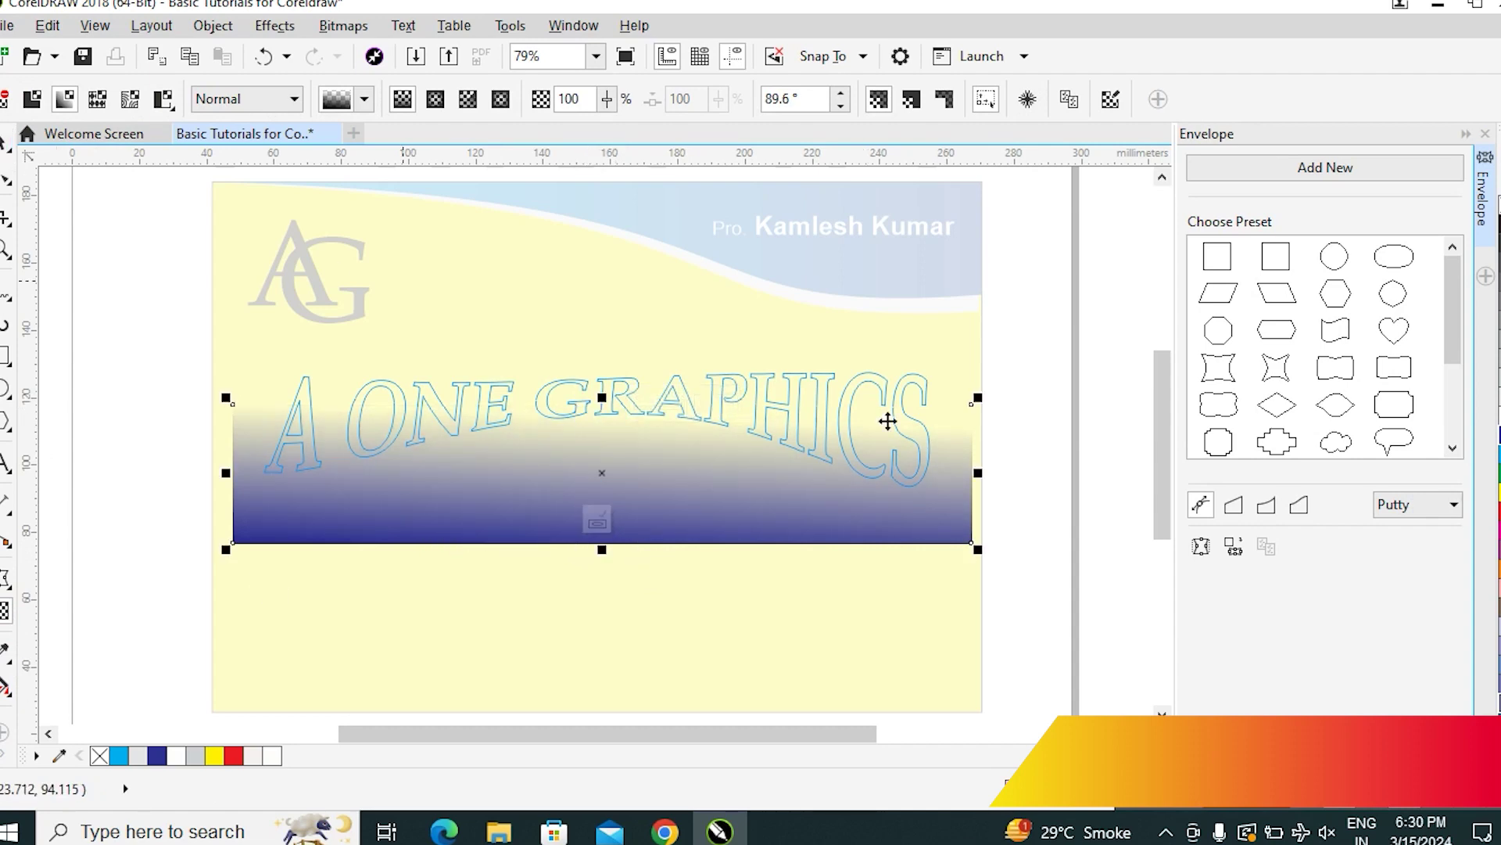
{"action": "key", "text": "space"}
{"action": "left_click", "coordinate": [1029, 448]}
{"action": "left_click", "coordinate": [993, 446]}
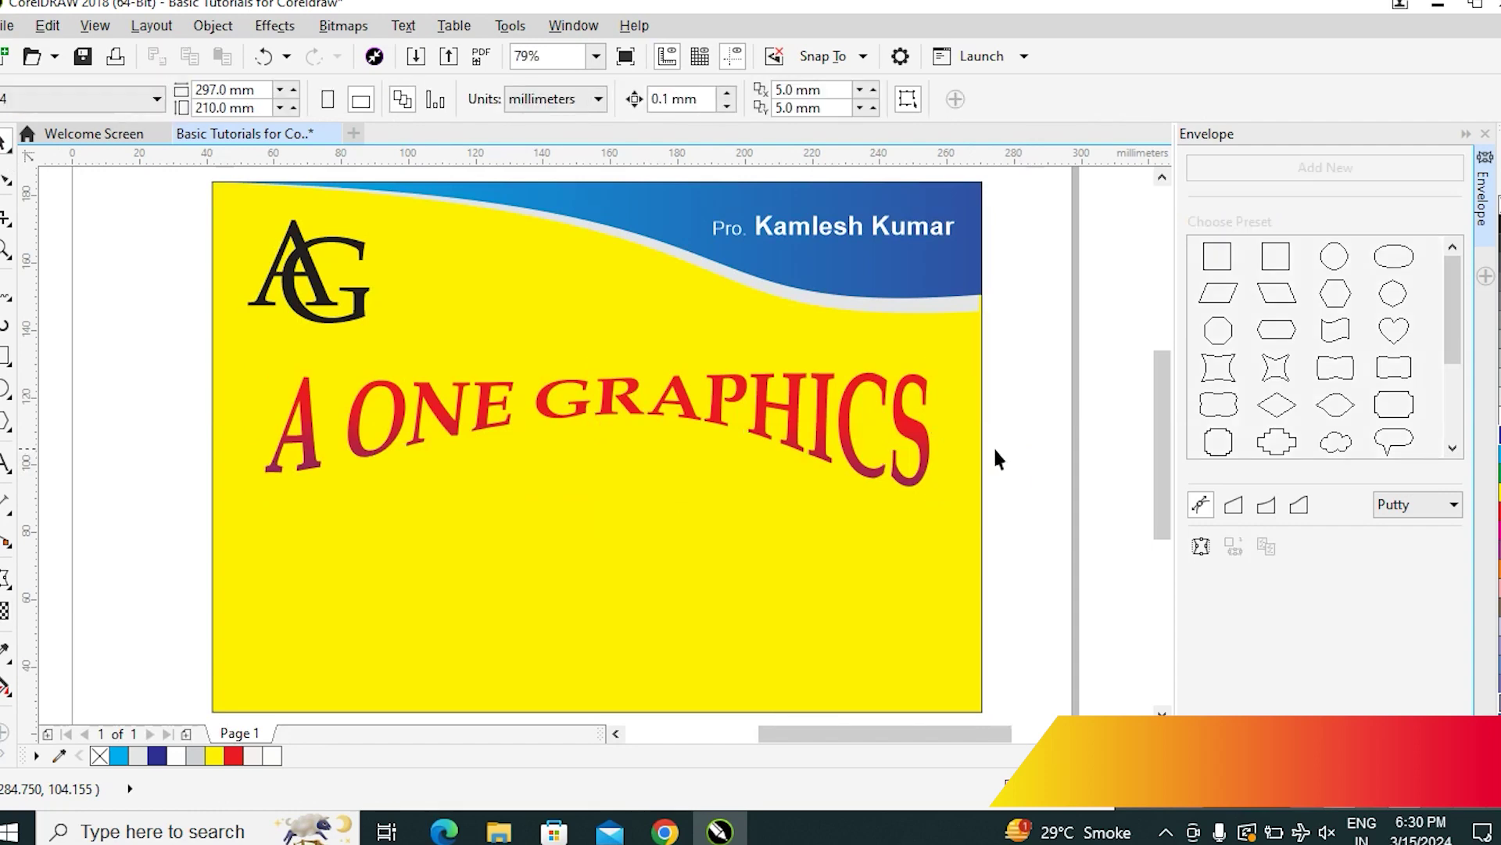
Reopen the title's clipped contents to check the gradient rectangle, then exit
{"action": "left_click", "coordinate": [921, 442]}
{"action": "left_click", "coordinate": [1101, 450]}
{"action": "left_click", "coordinate": [913, 481]}
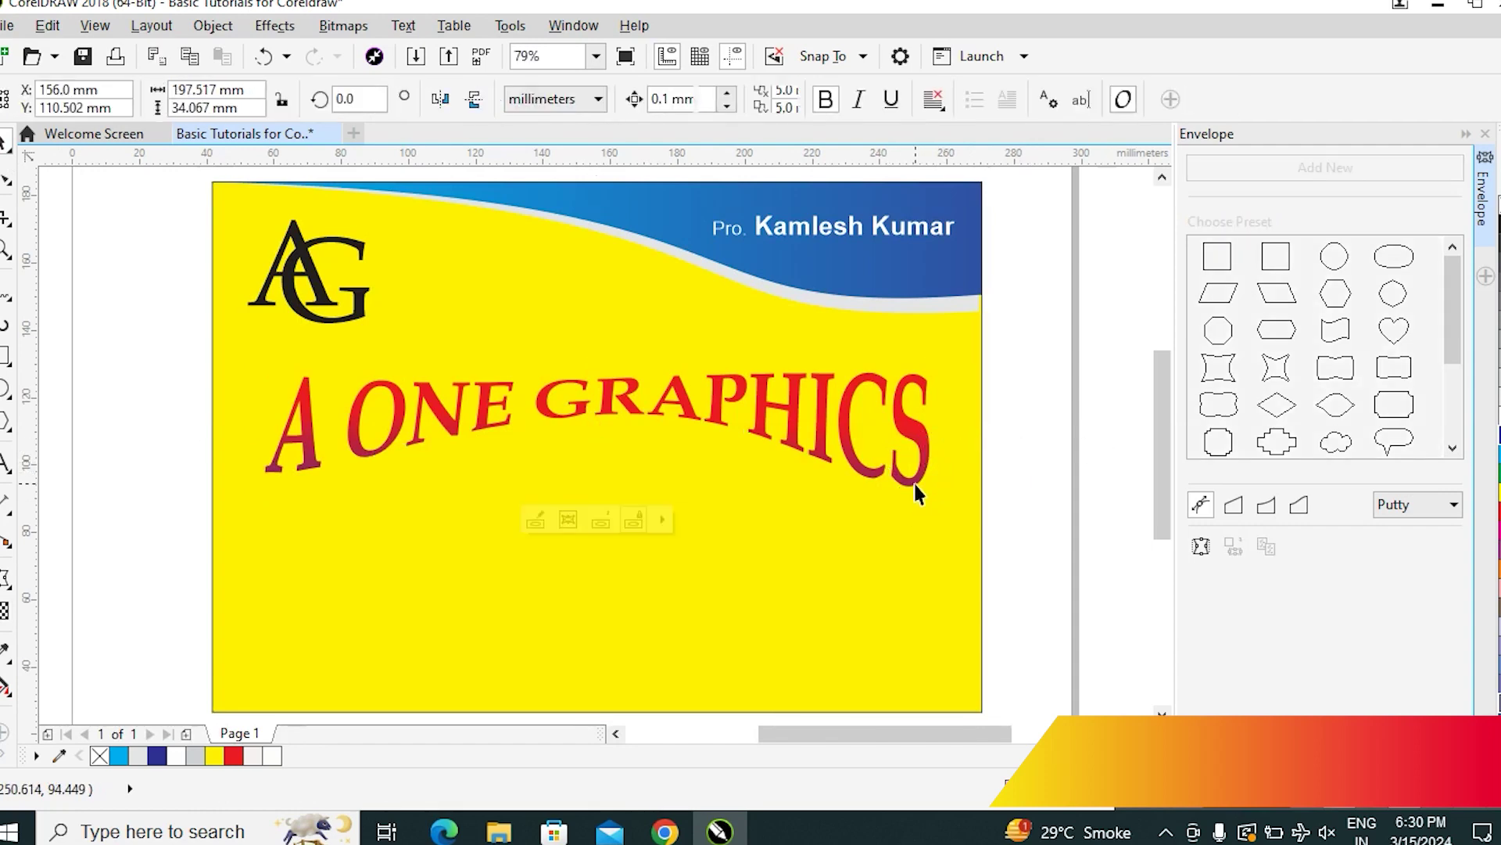
{"action": "double_click", "coordinate": [907, 481]}
{"action": "left_click", "coordinate": [781, 508]}
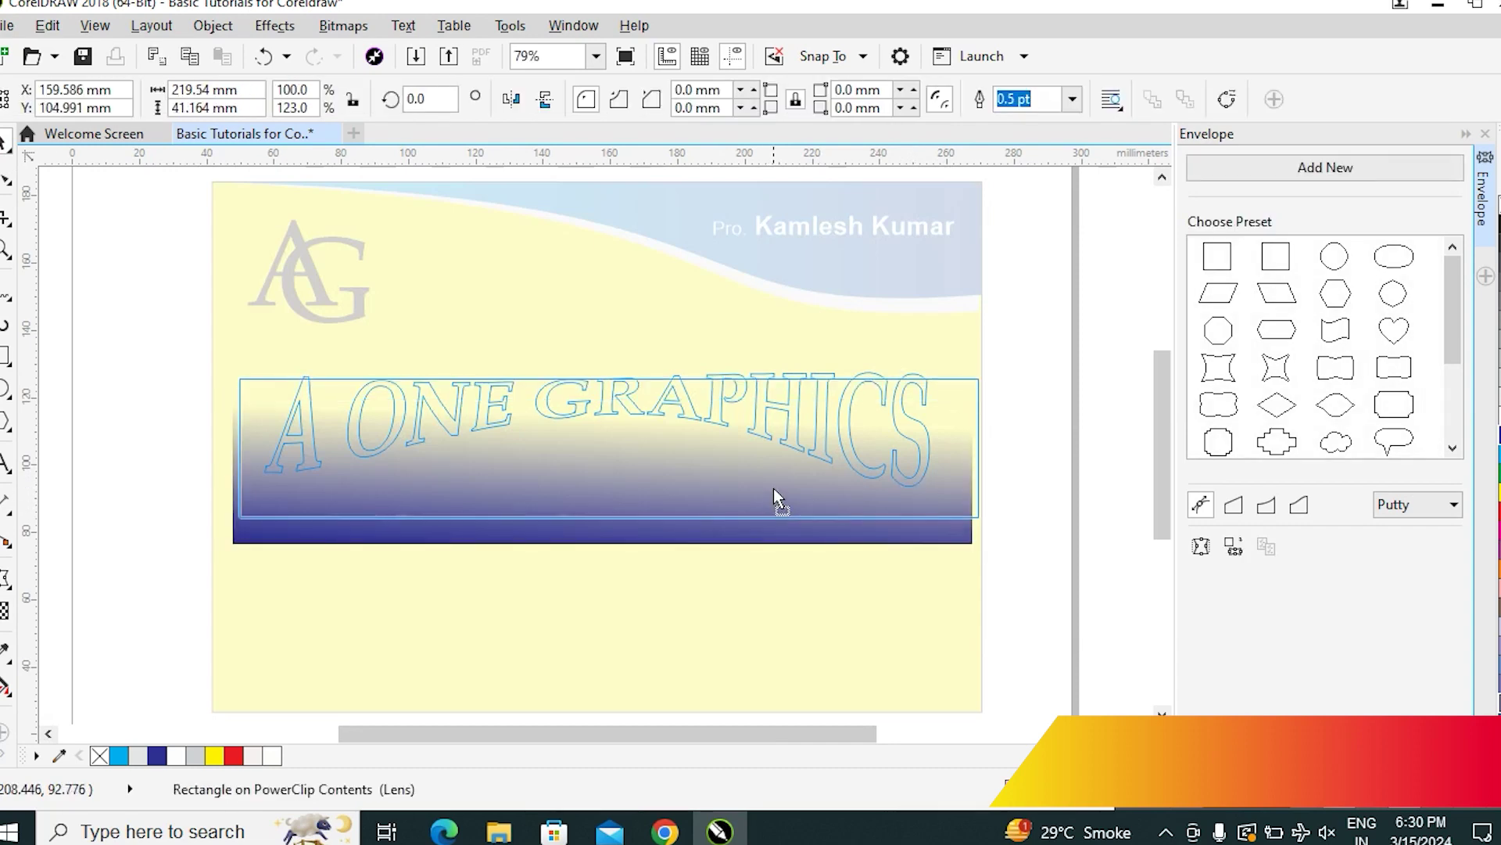
{"action": "left_click", "coordinate": [1037, 468]}
{"action": "left_click", "coordinate": [1037, 468]}
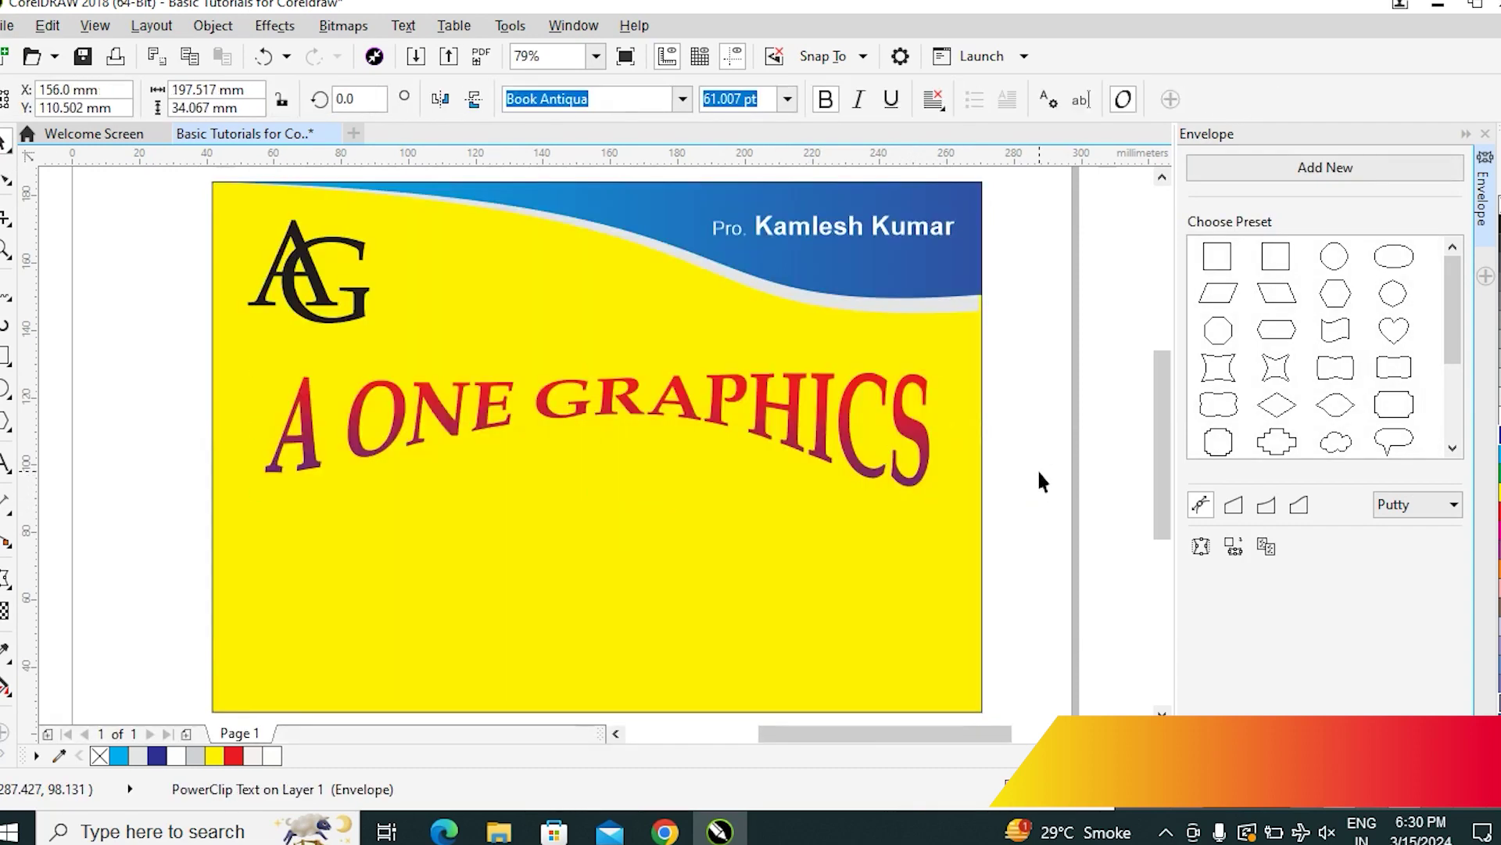
Apply a white outside contour to the title in the Contour docker (Ctrl+F9) with a 1.5 mm offset
{"action": "left_click", "coordinate": [908, 487]}
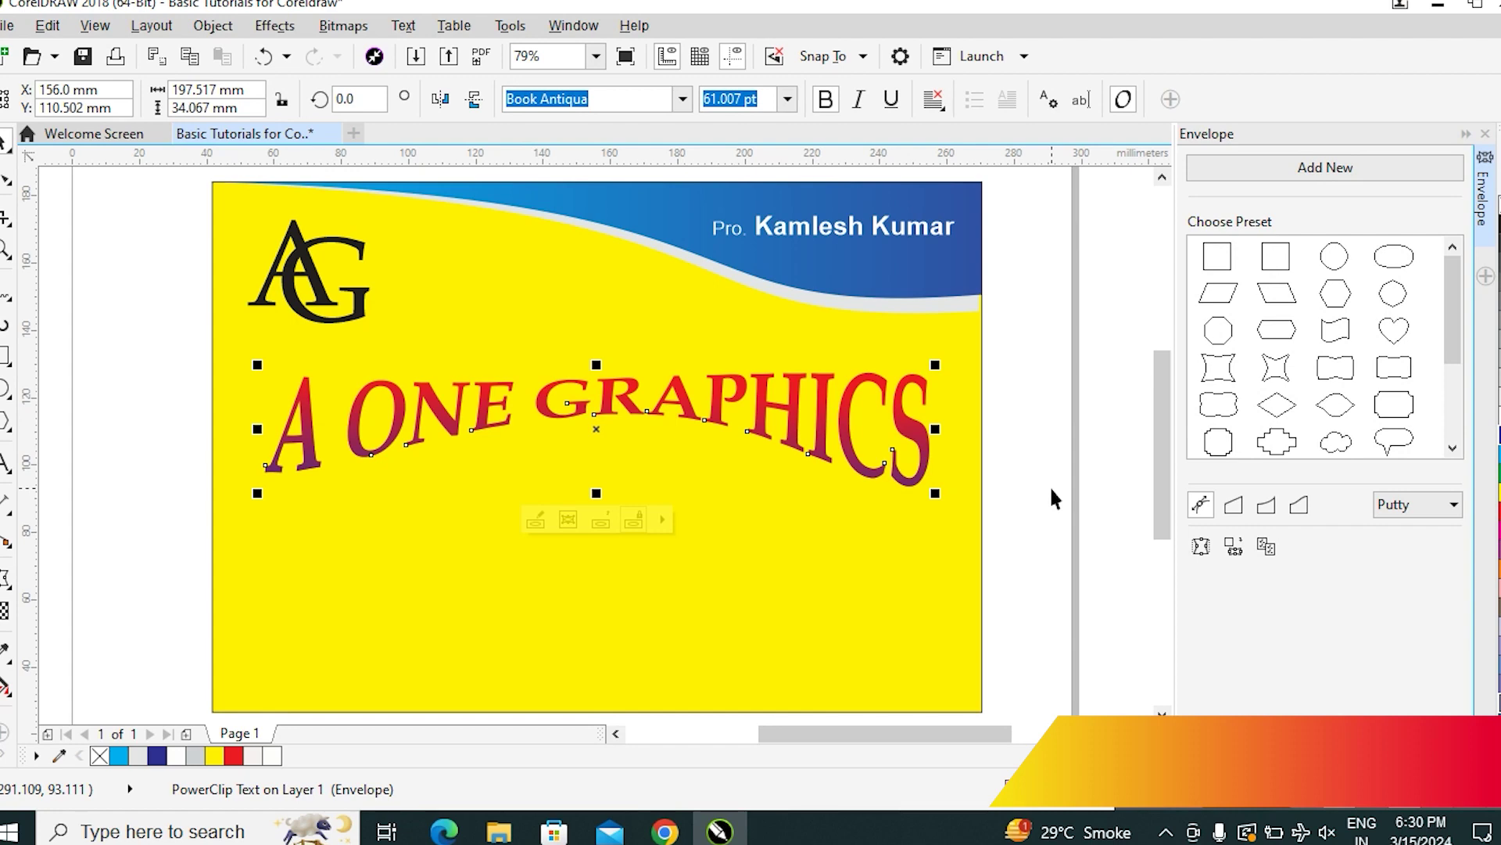
{"action": "key", "text": "ctrl+F9"}
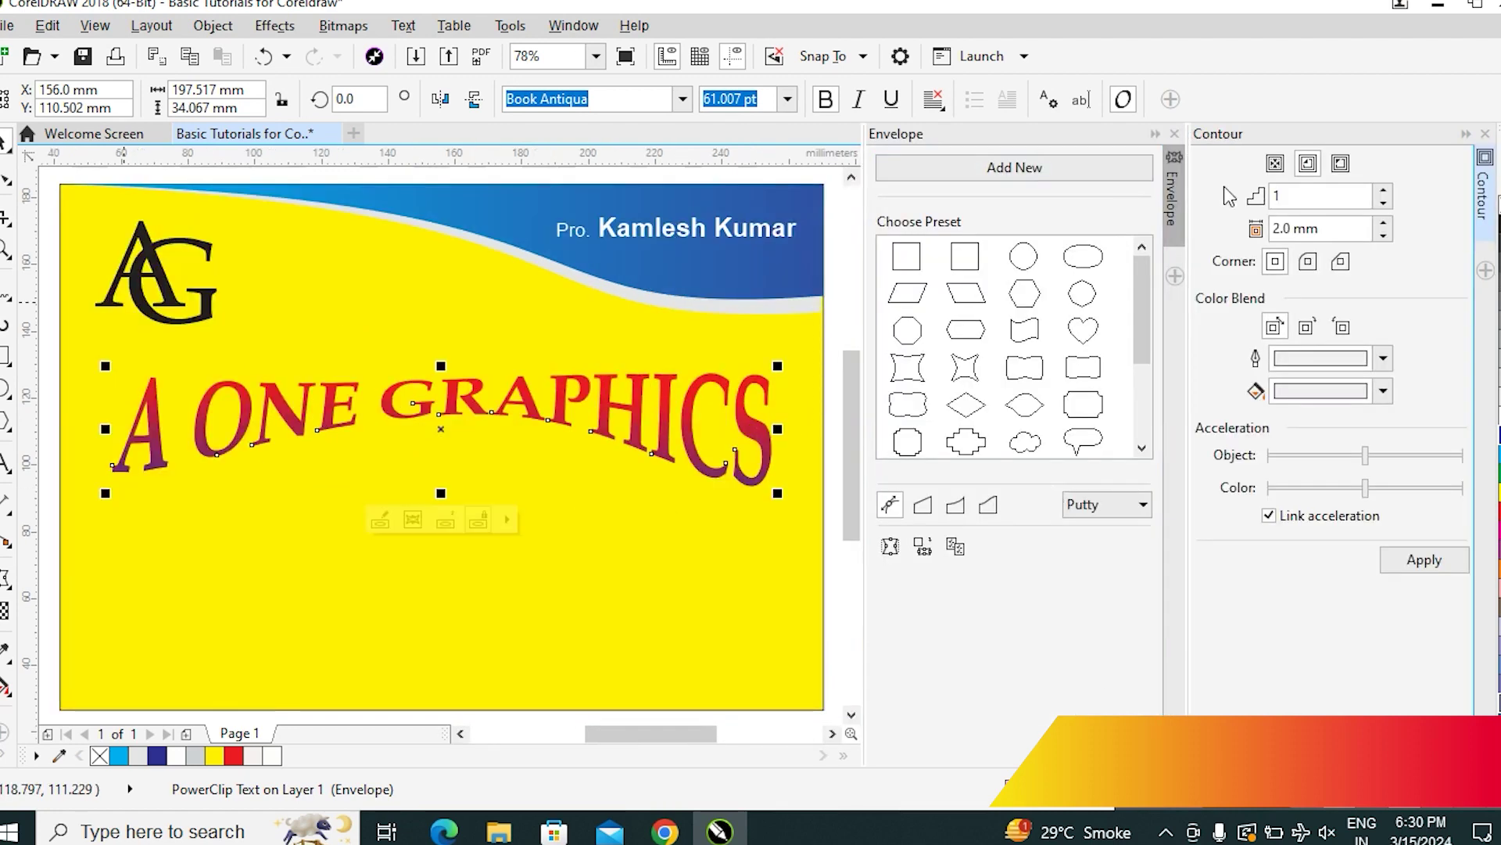
{"action": "left_click", "coordinate": [1175, 135]}
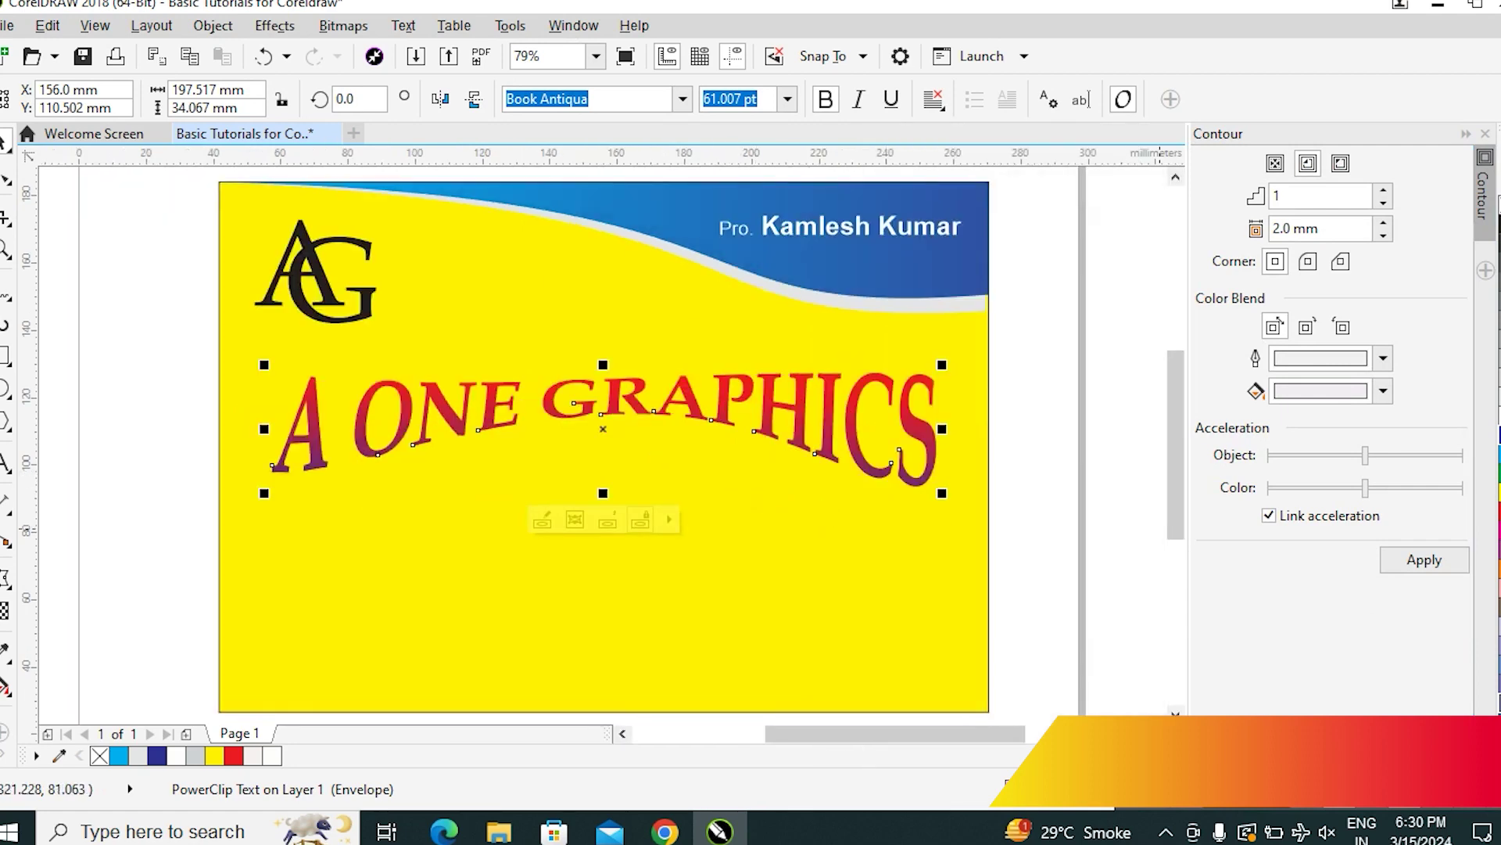
{"action": "left_click", "coordinate": [1340, 162]}
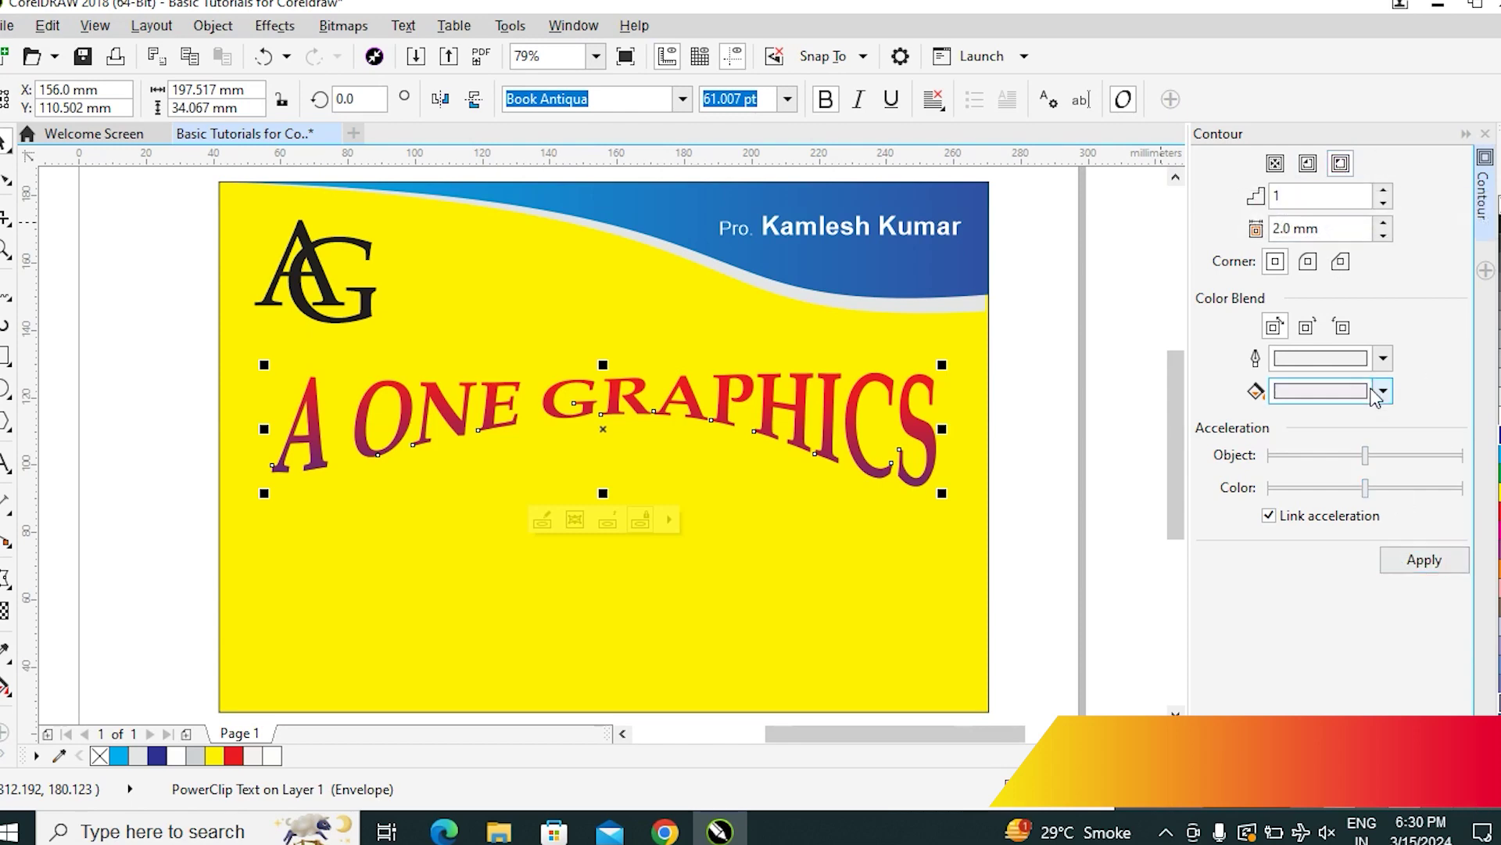
{"action": "left_click", "coordinate": [1336, 394]}
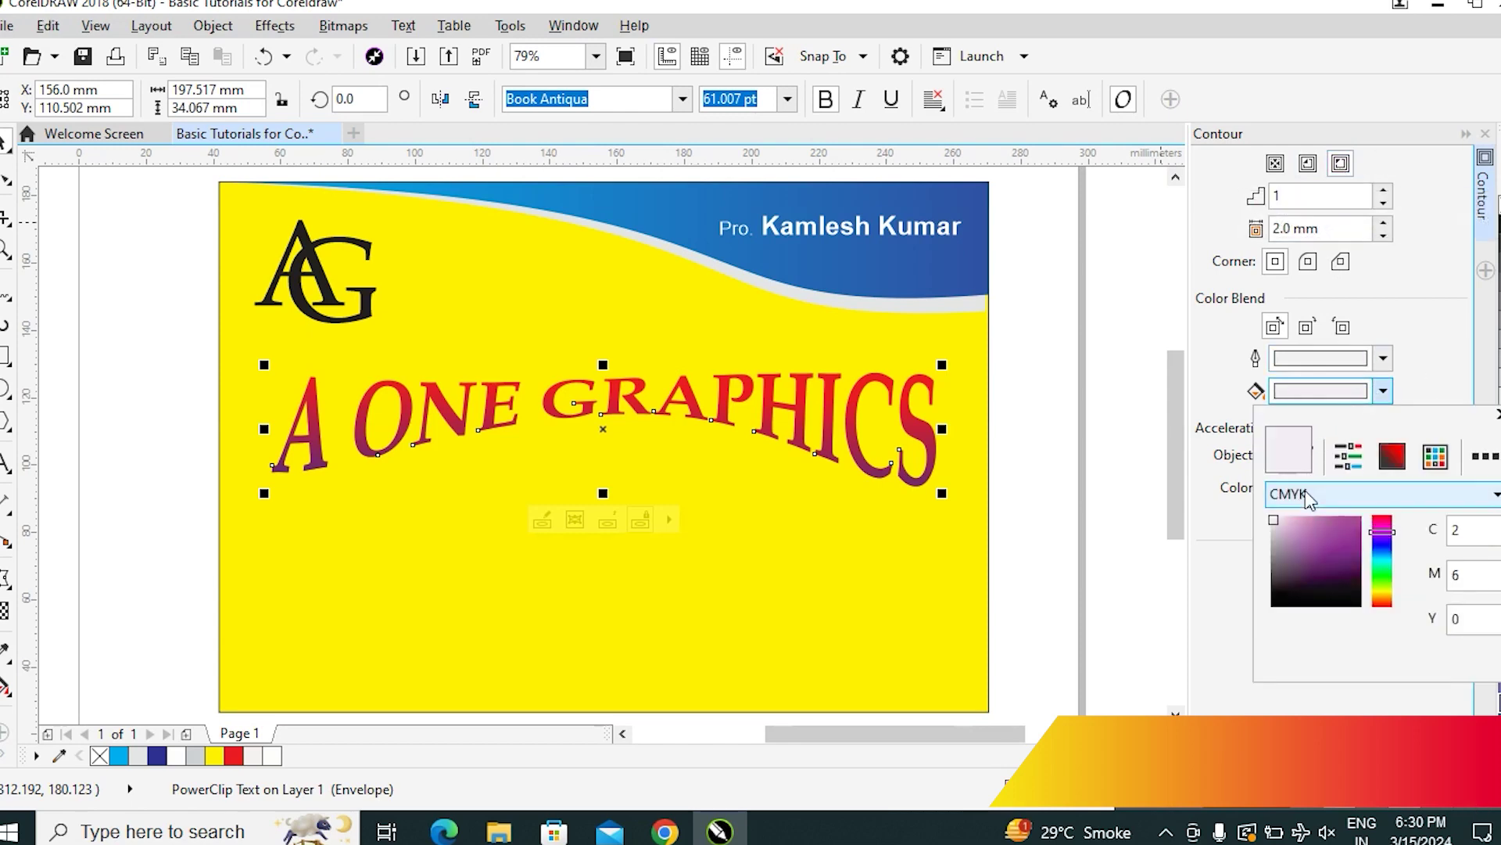
{"action": "left_click", "coordinate": [1274, 517]}
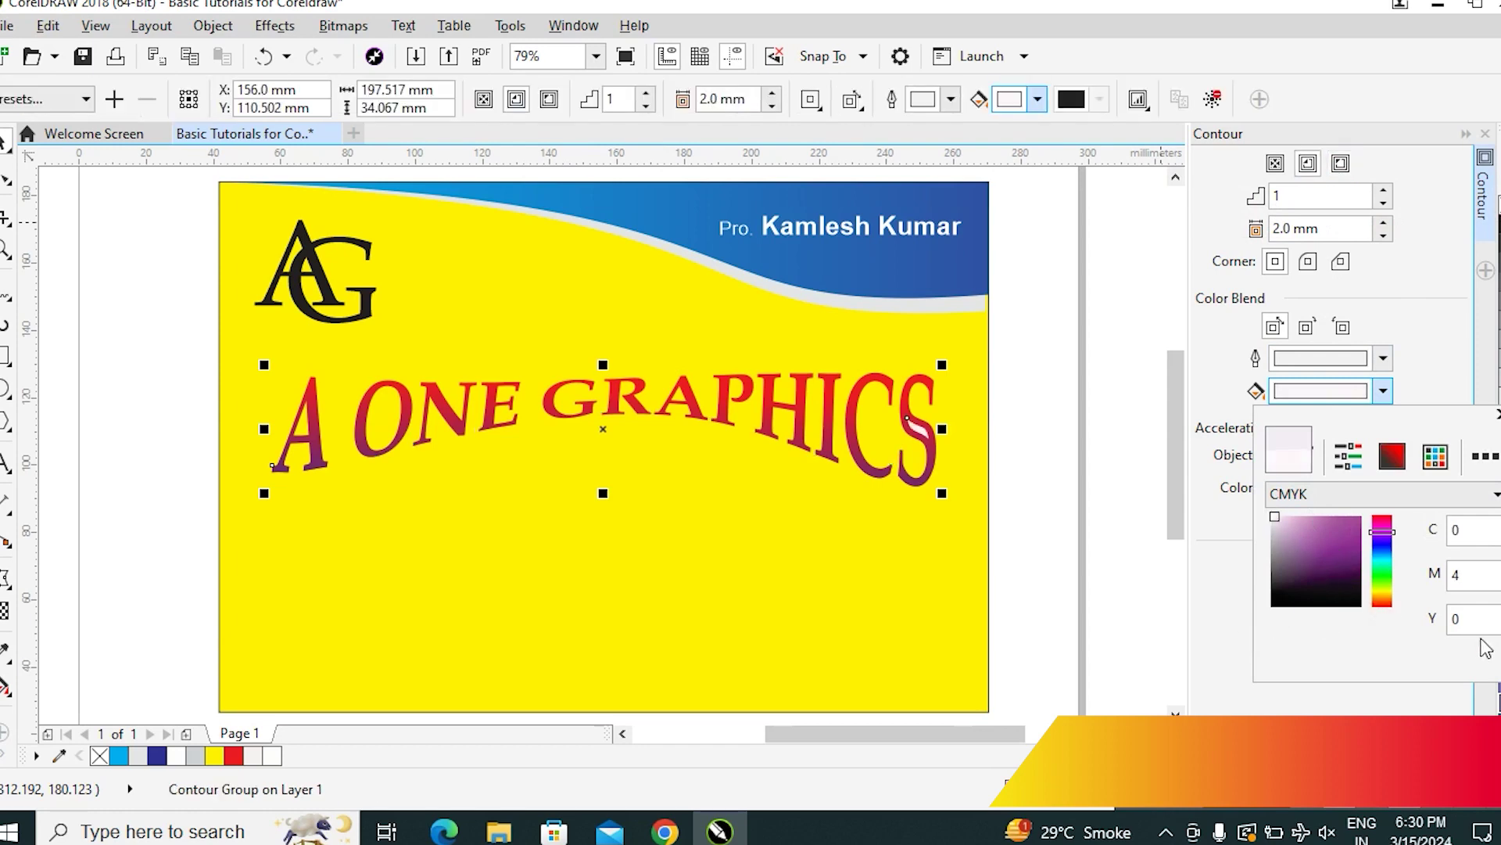
{"action": "left_click", "coordinate": [1347, 165]}
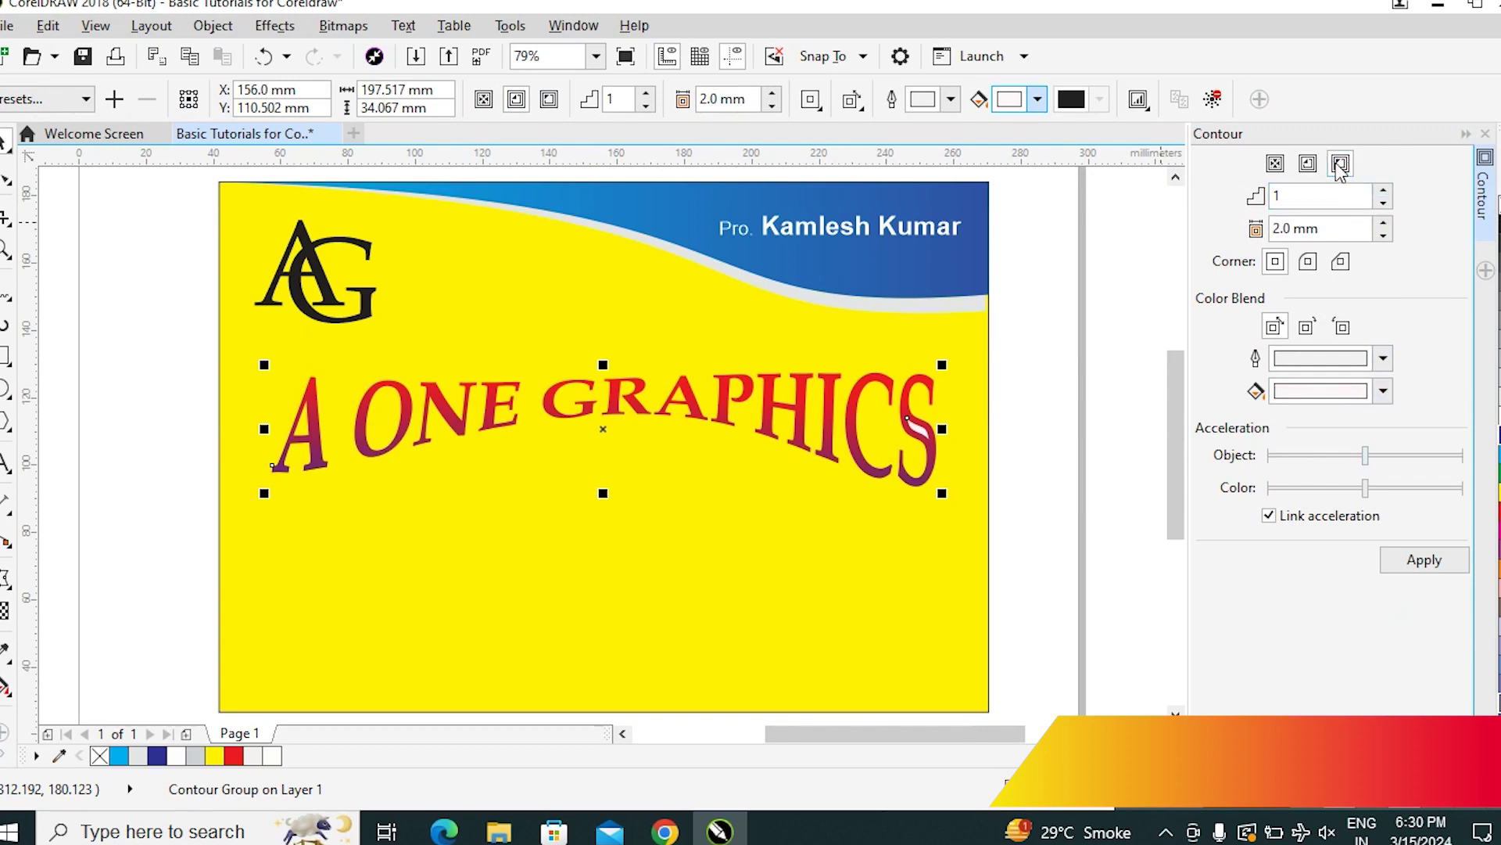
{"action": "left_click", "coordinate": [1424, 562]}
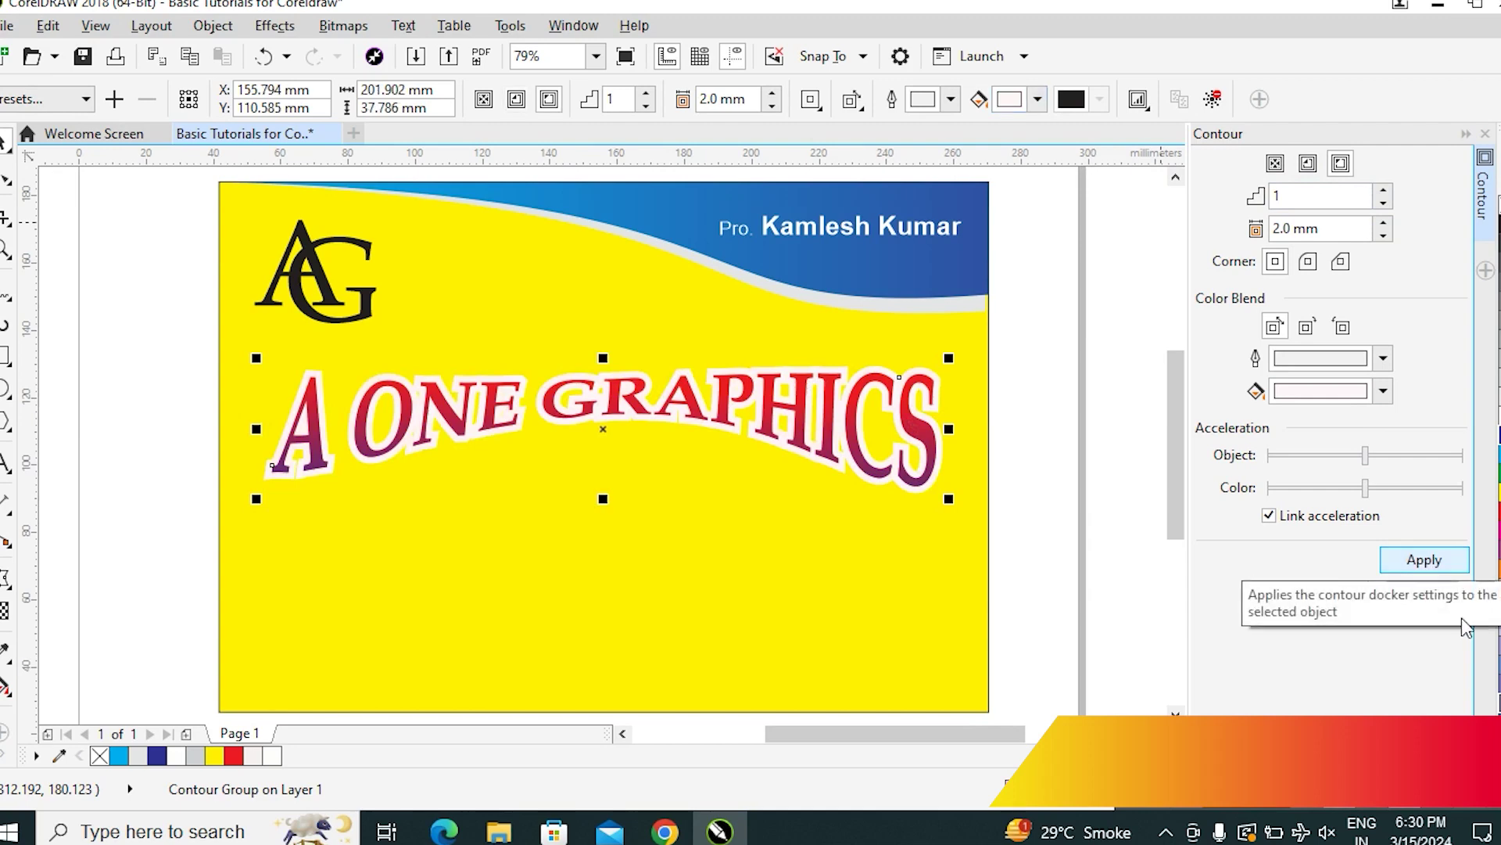
{"action": "left_click", "coordinate": [771, 106]}
{"action": "left_click", "coordinate": [772, 106]}
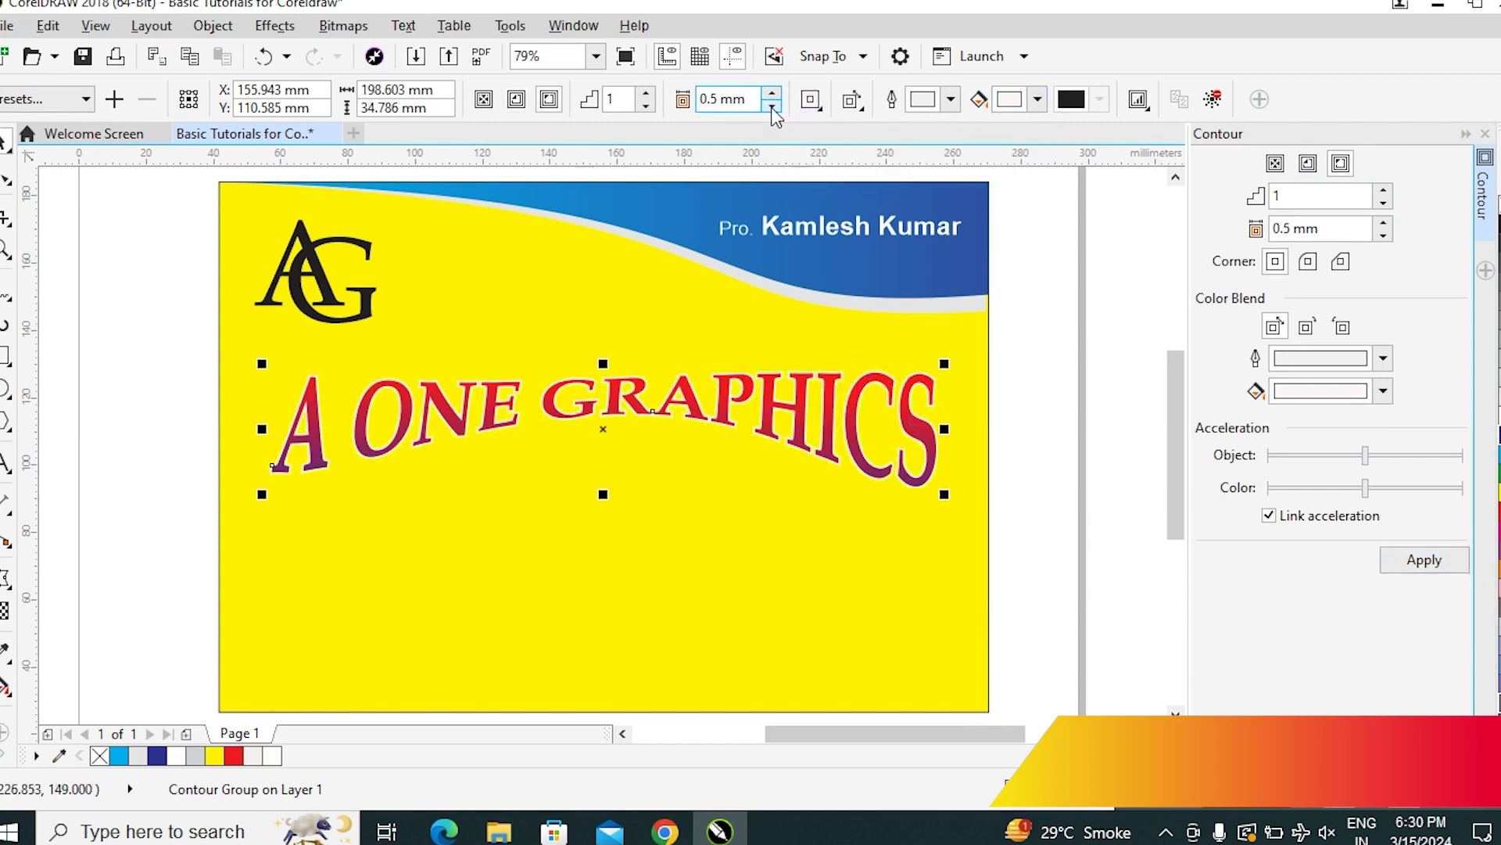
{"action": "left_click", "coordinate": [774, 93]}
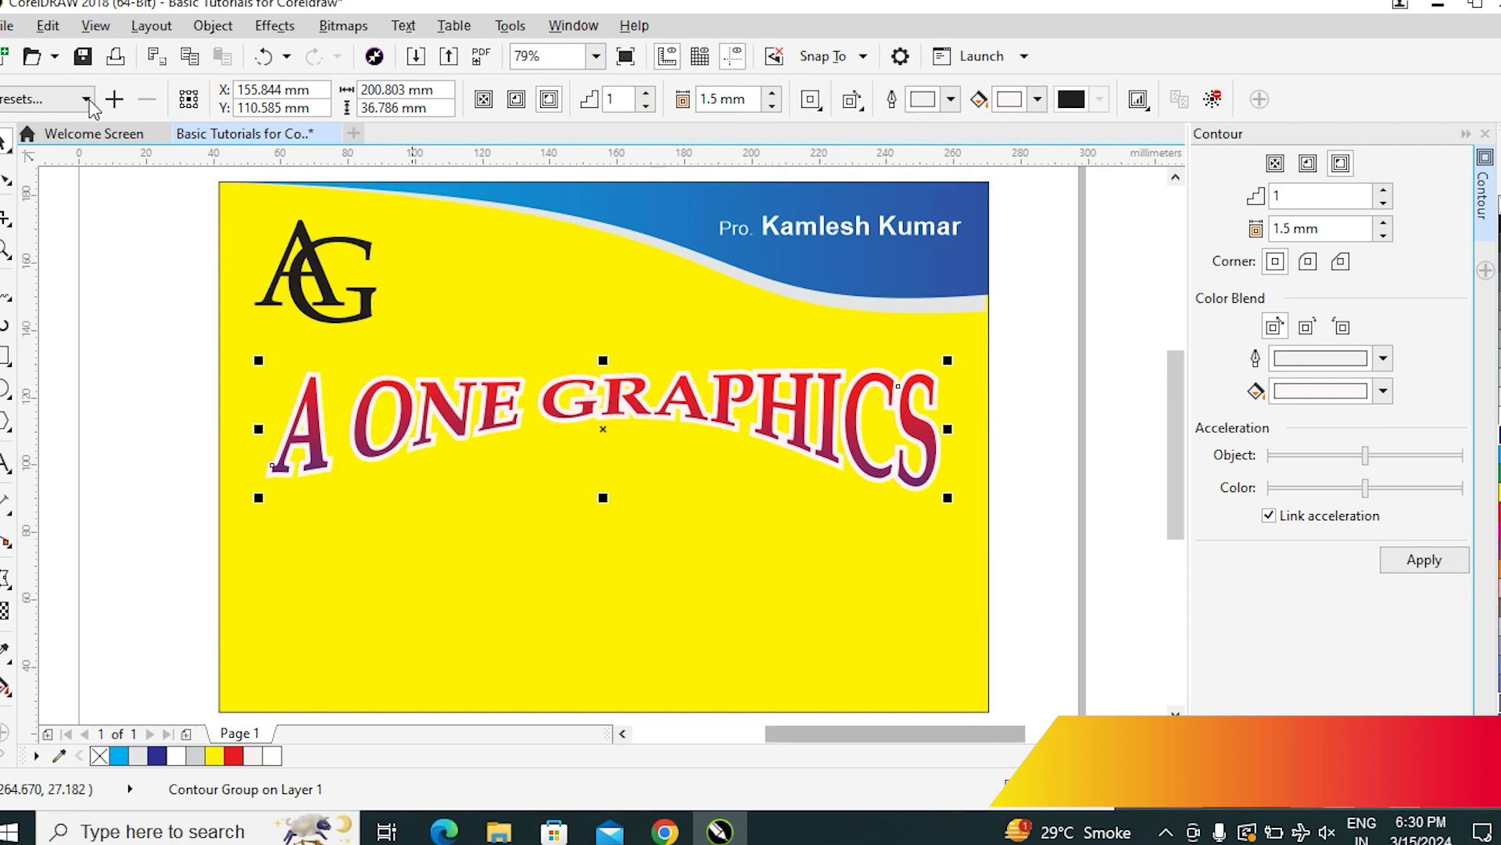
Break the white contour apart from the A ONE GRAPHICS title and nudge the title down slightly
{"action": "left_click", "coordinate": [213, 25]}
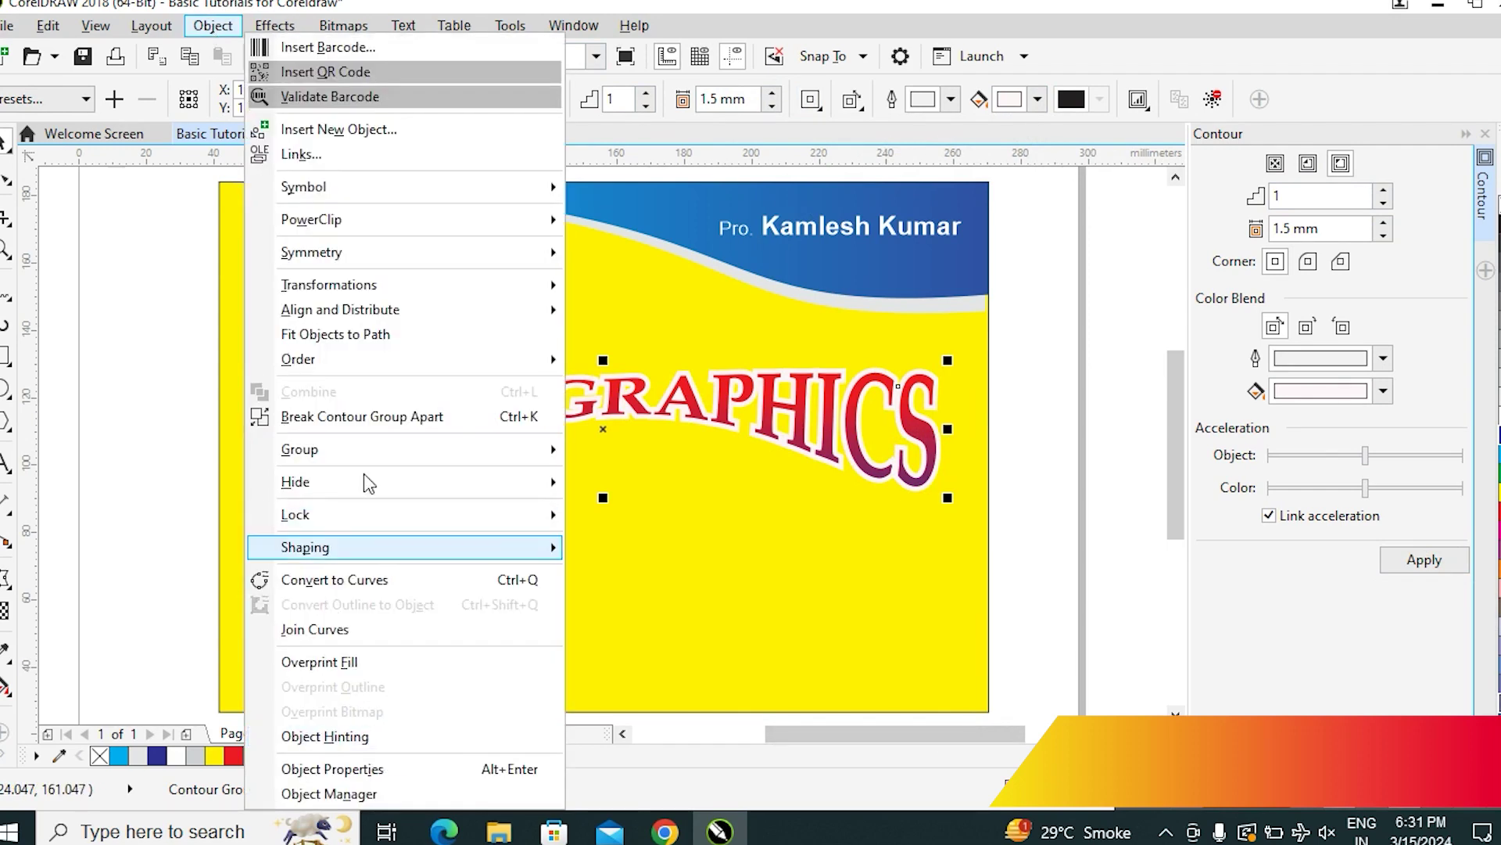
{"action": "left_click", "coordinate": [298, 426]}
{"action": "left_click", "coordinate": [1109, 416]}
{"action": "key", "text": "z"}
{"action": "left_click_drag", "start_coordinate": [834, 445], "coordinate": [1002, 529]}
{"action": "left_click_drag", "start_coordinate": [716, 233], "coordinate": [683, 516]}
{"action": "key", "text": "ctrl+z"}
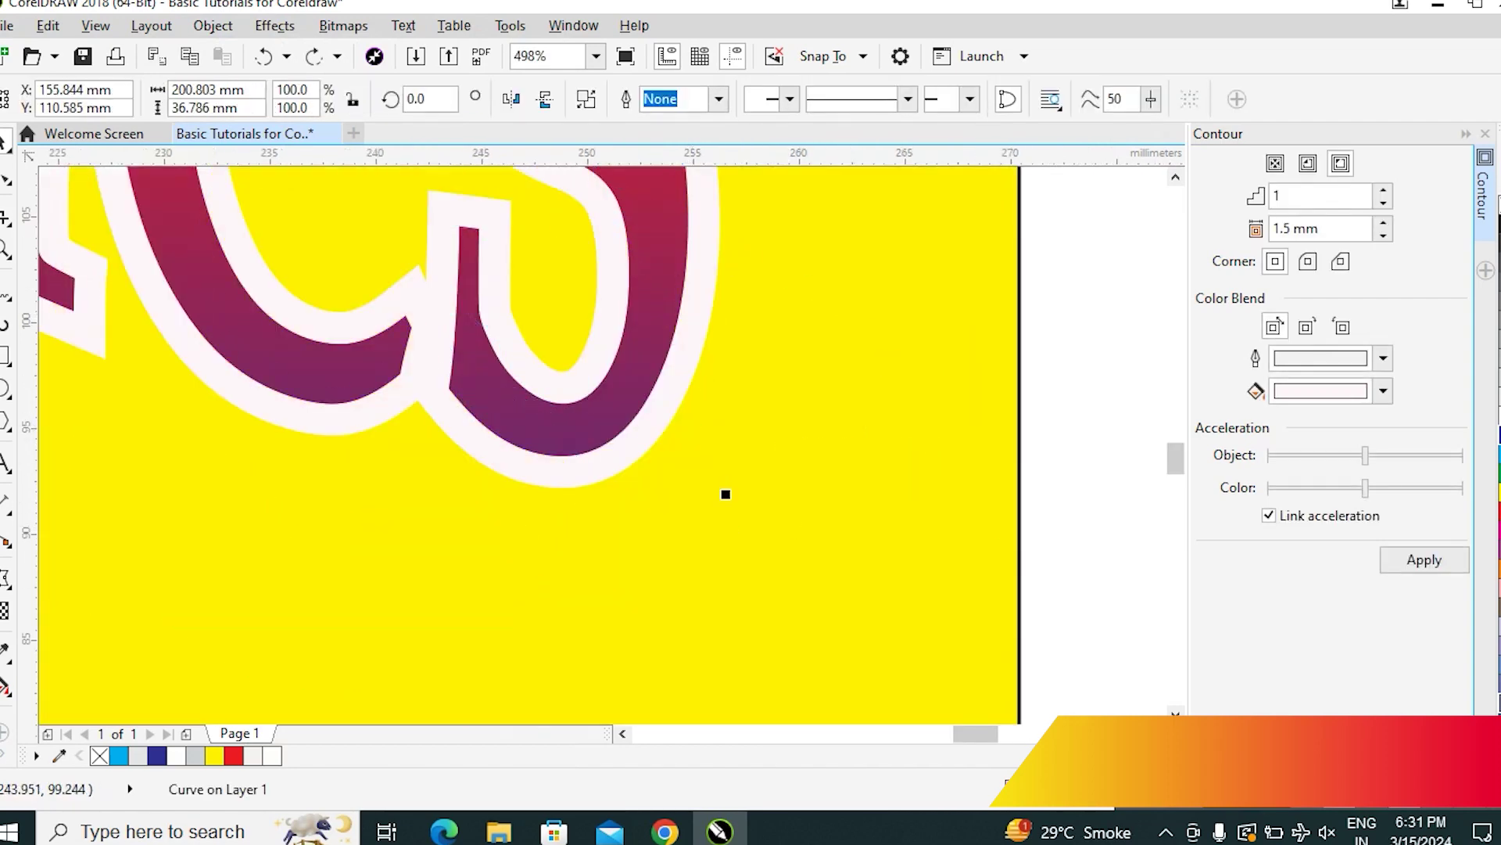
{"action": "key", "text": "shift+F4"}
{"action": "key", "text": "Down"}
{"action": "key", "text": "Down"}
{"action": "key", "text": "Down"}
{"action": "key", "text": "Down"}
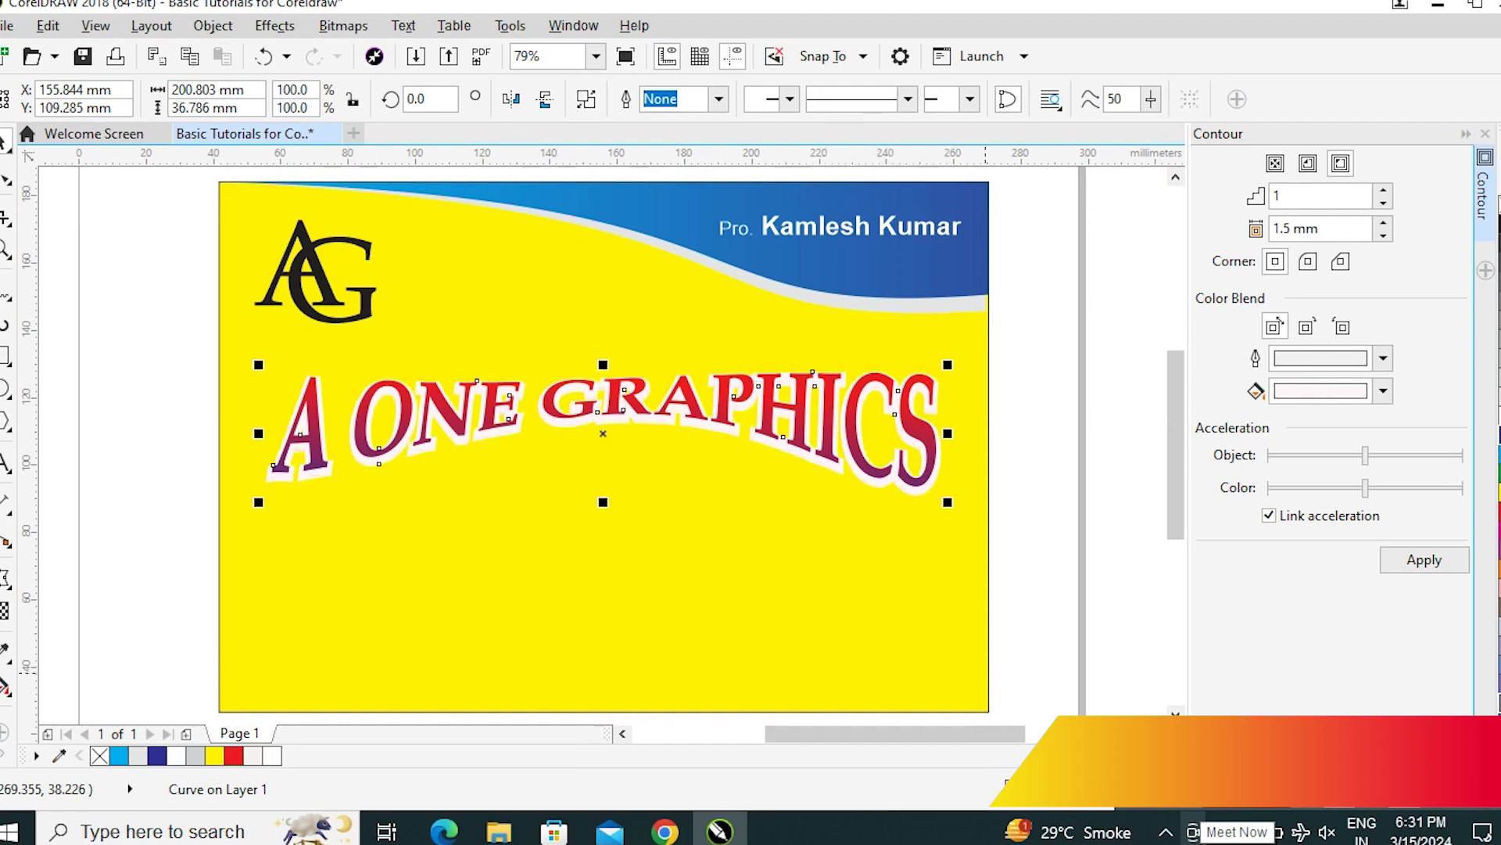
{"action": "key", "text": "Down"}
{"action": "key", "text": "Down"}
{"action": "key", "text": "Down"}
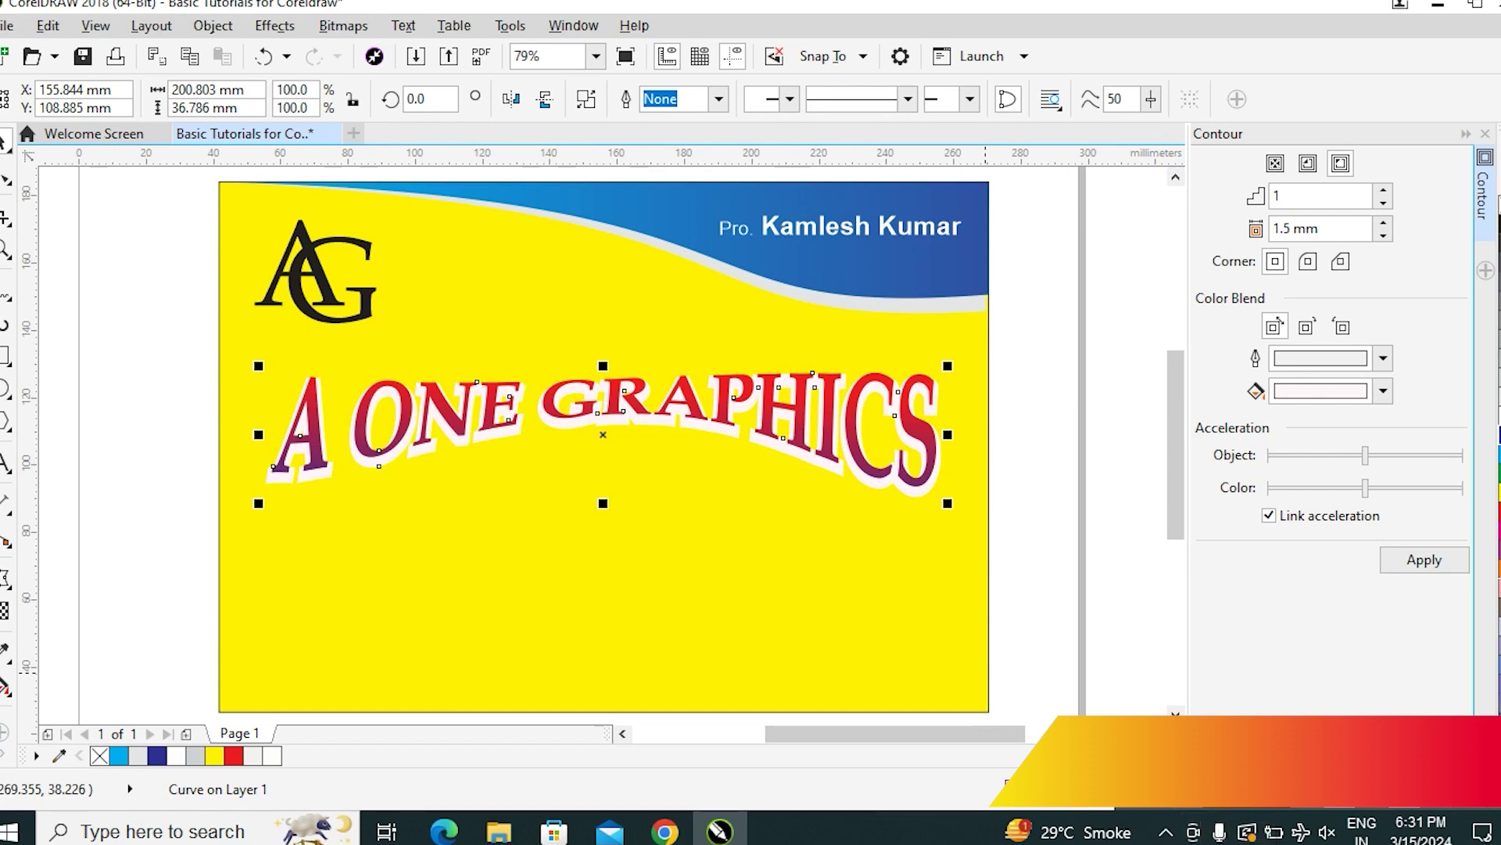
Try cyan, yellow, grey and 50% transparency on the contour, then keep it opaque white
{"action": "left_click", "coordinate": [1497, 467]}
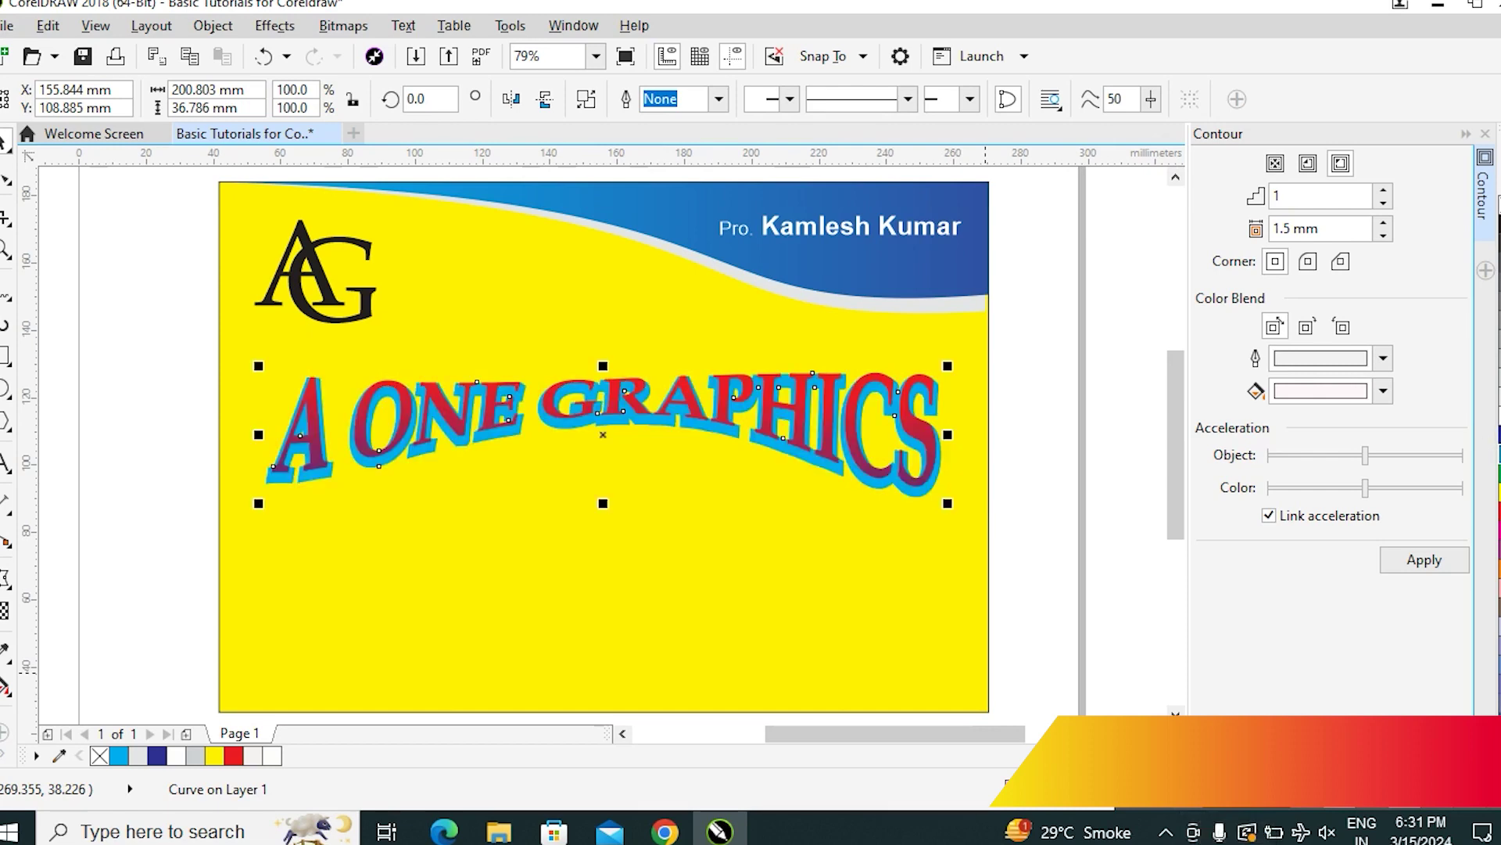
{"action": "left_click", "coordinate": [1497, 453]}
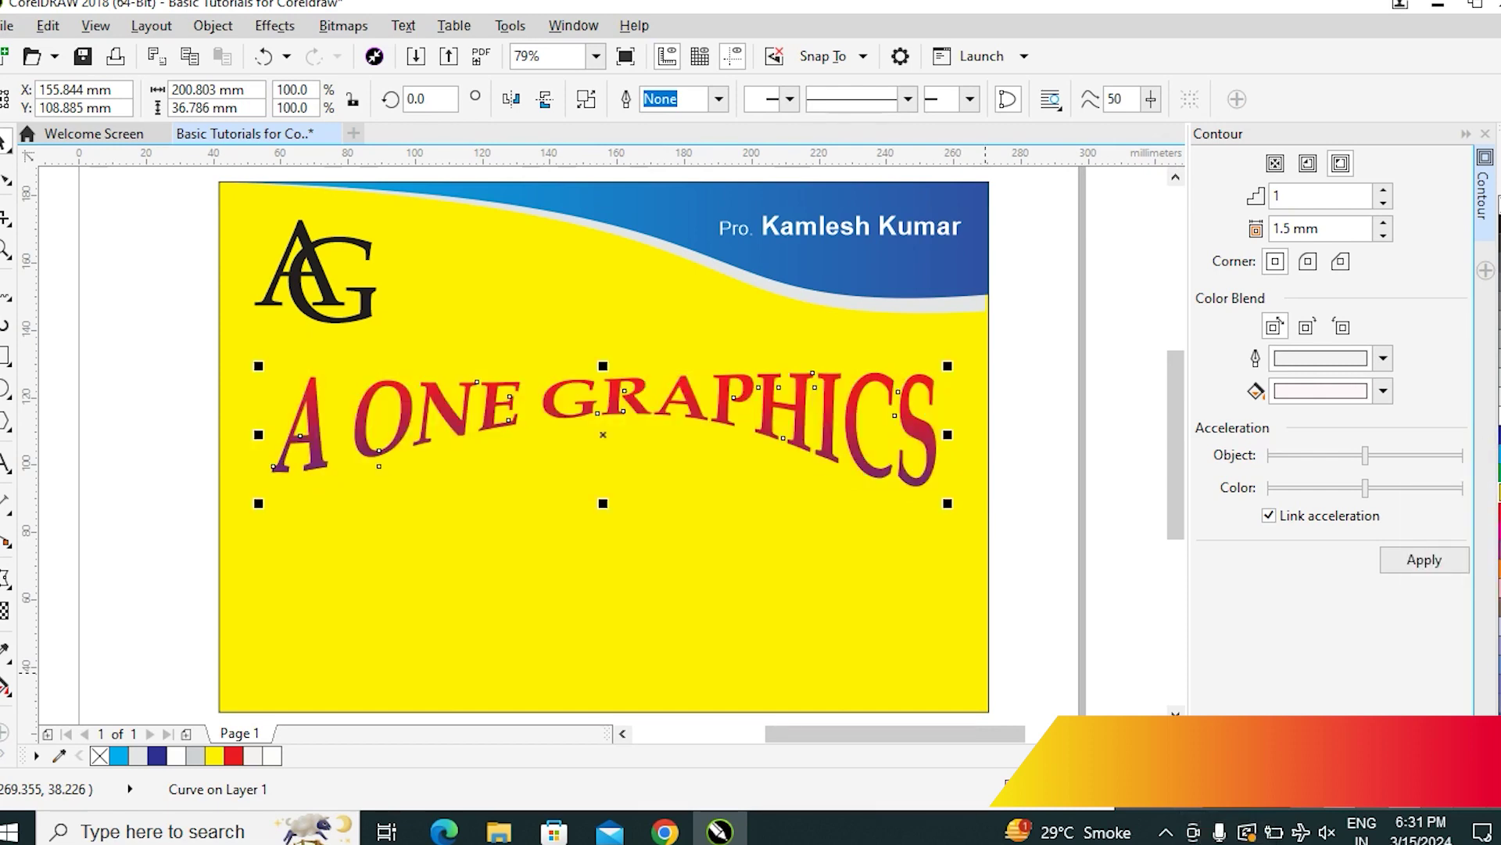
{"action": "left_click", "coordinate": [1496, 450]}
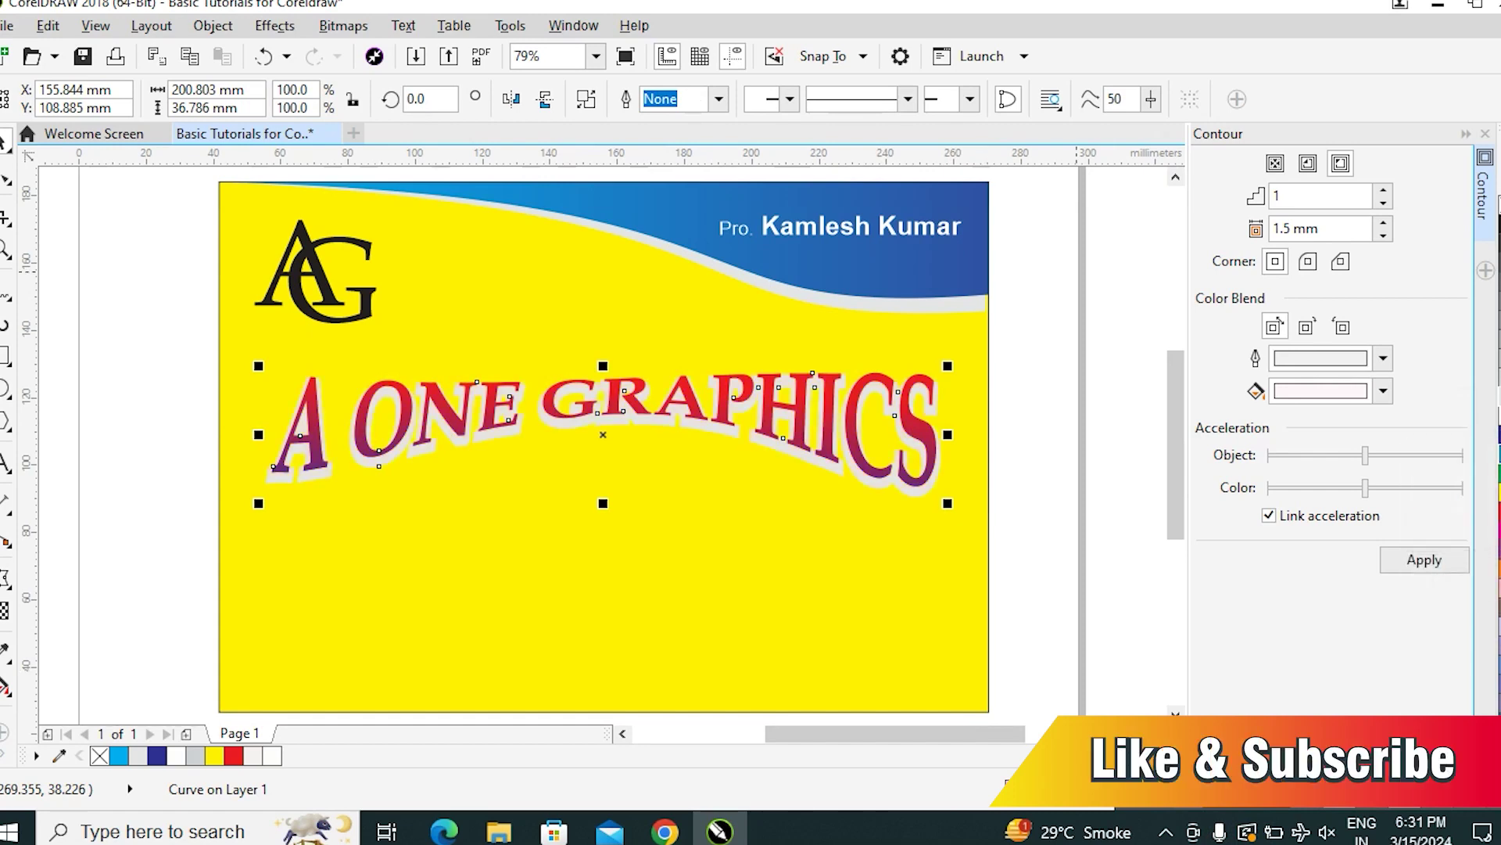
{"action": "left_click", "coordinate": [1482, 540]}
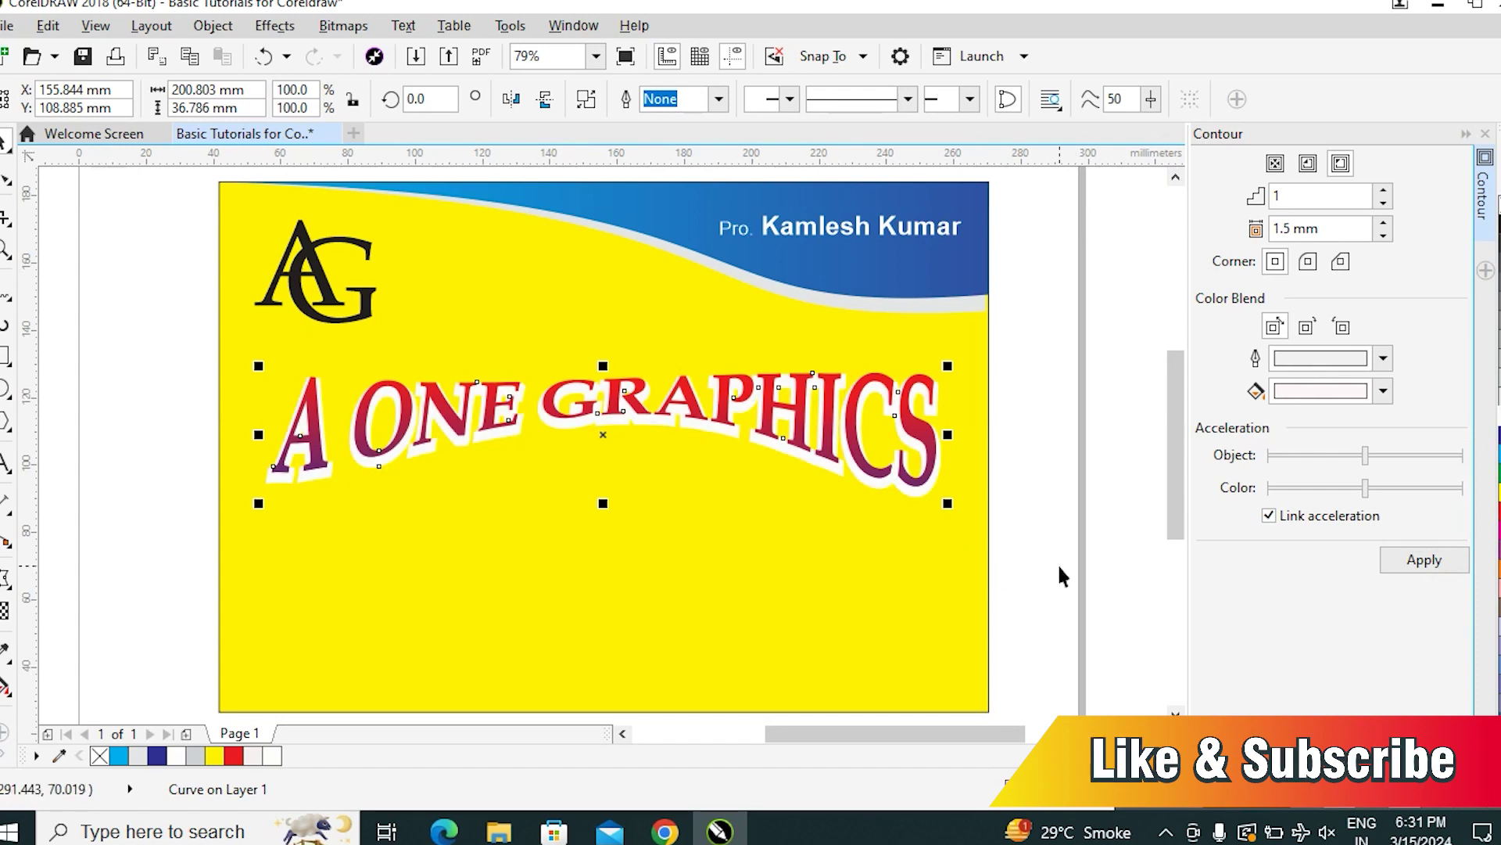
{"action": "left_click", "coordinate": [5, 611]}
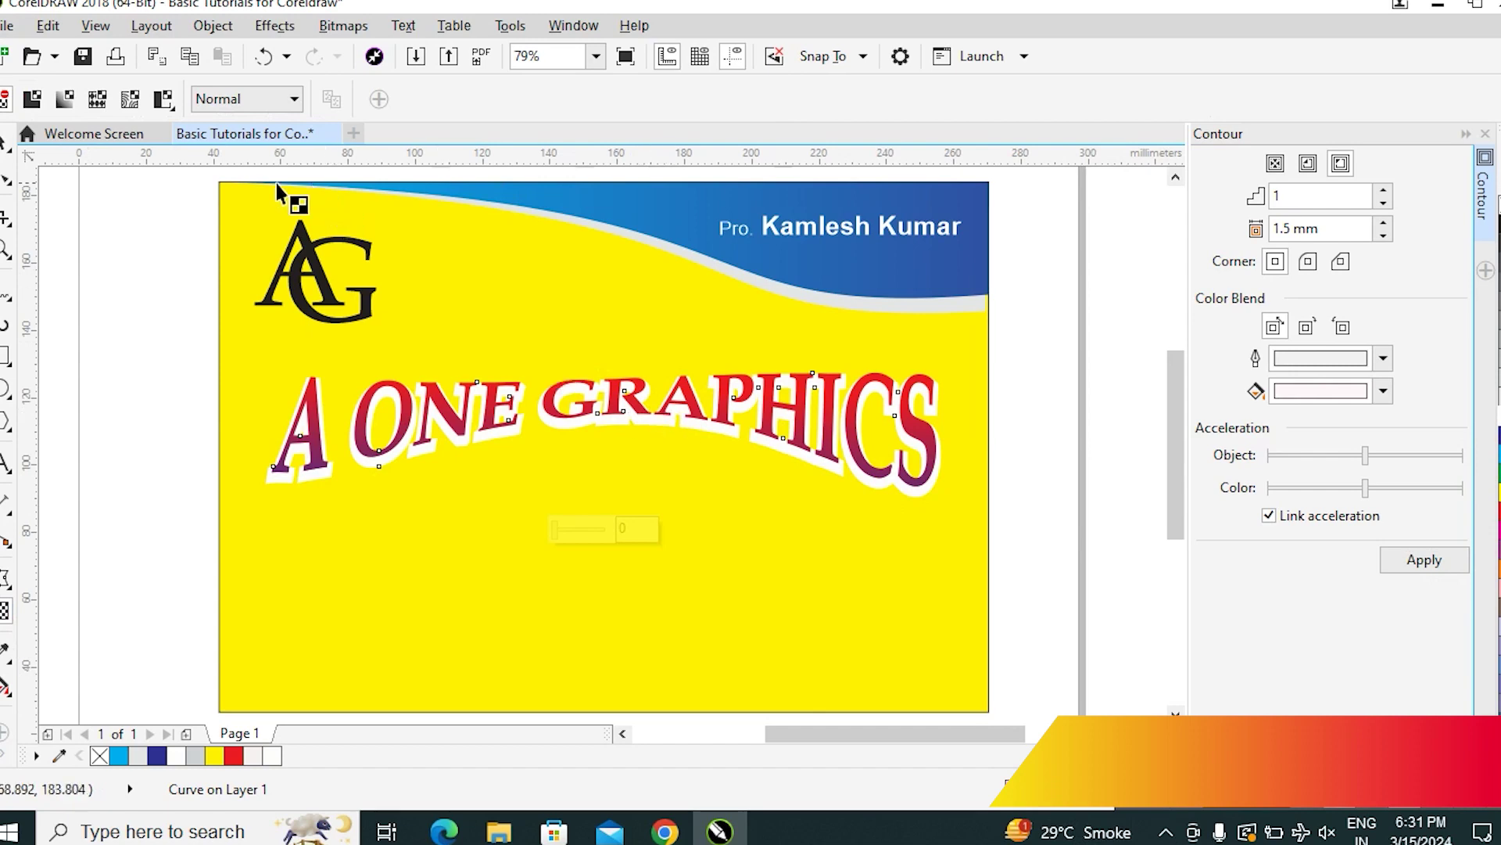
{"action": "left_click", "coordinate": [63, 100]}
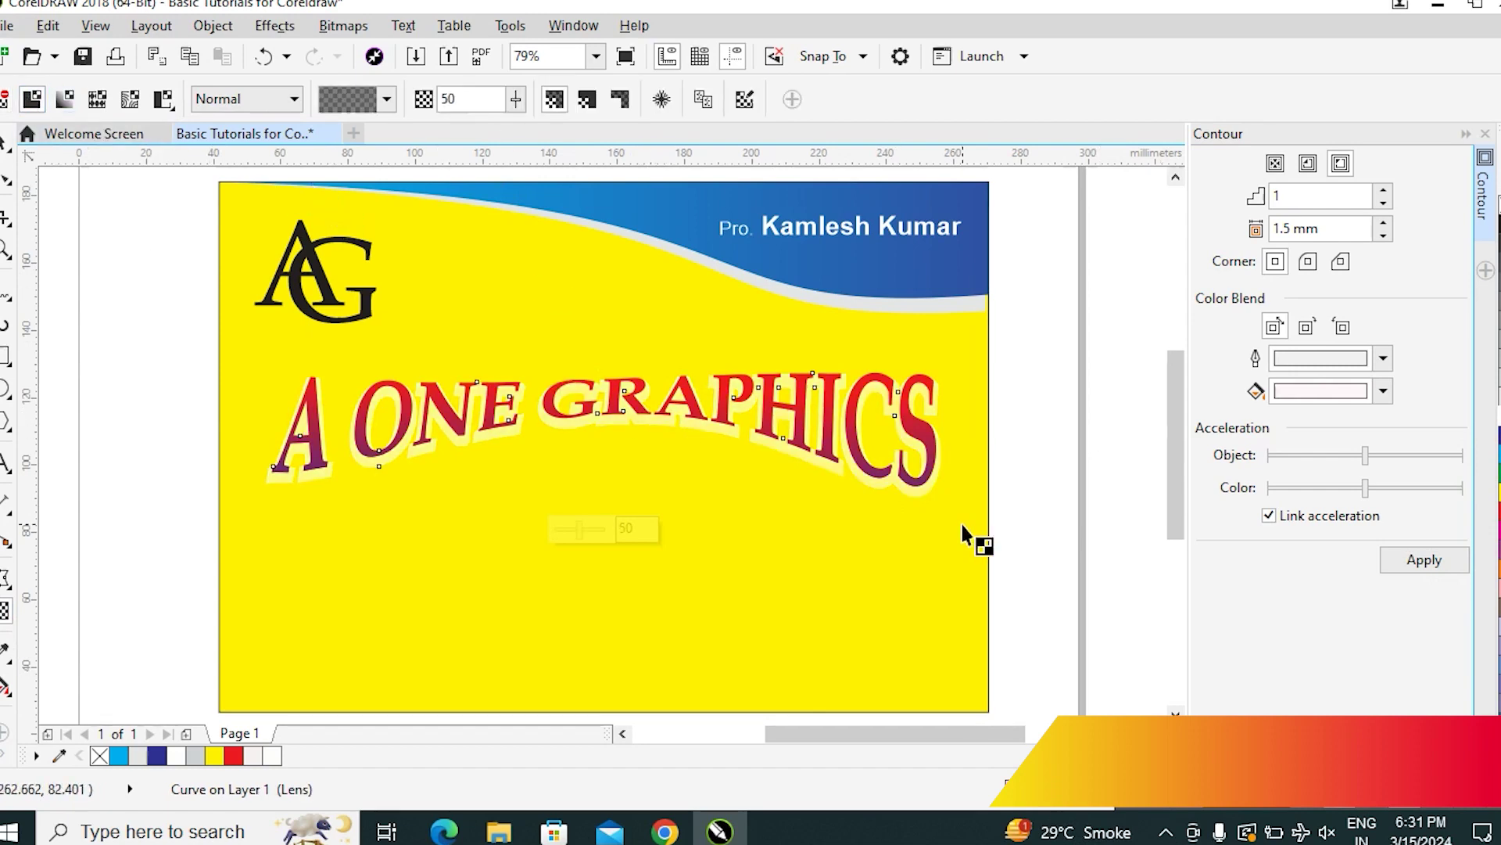
{"action": "key", "text": "ctrl+z"}
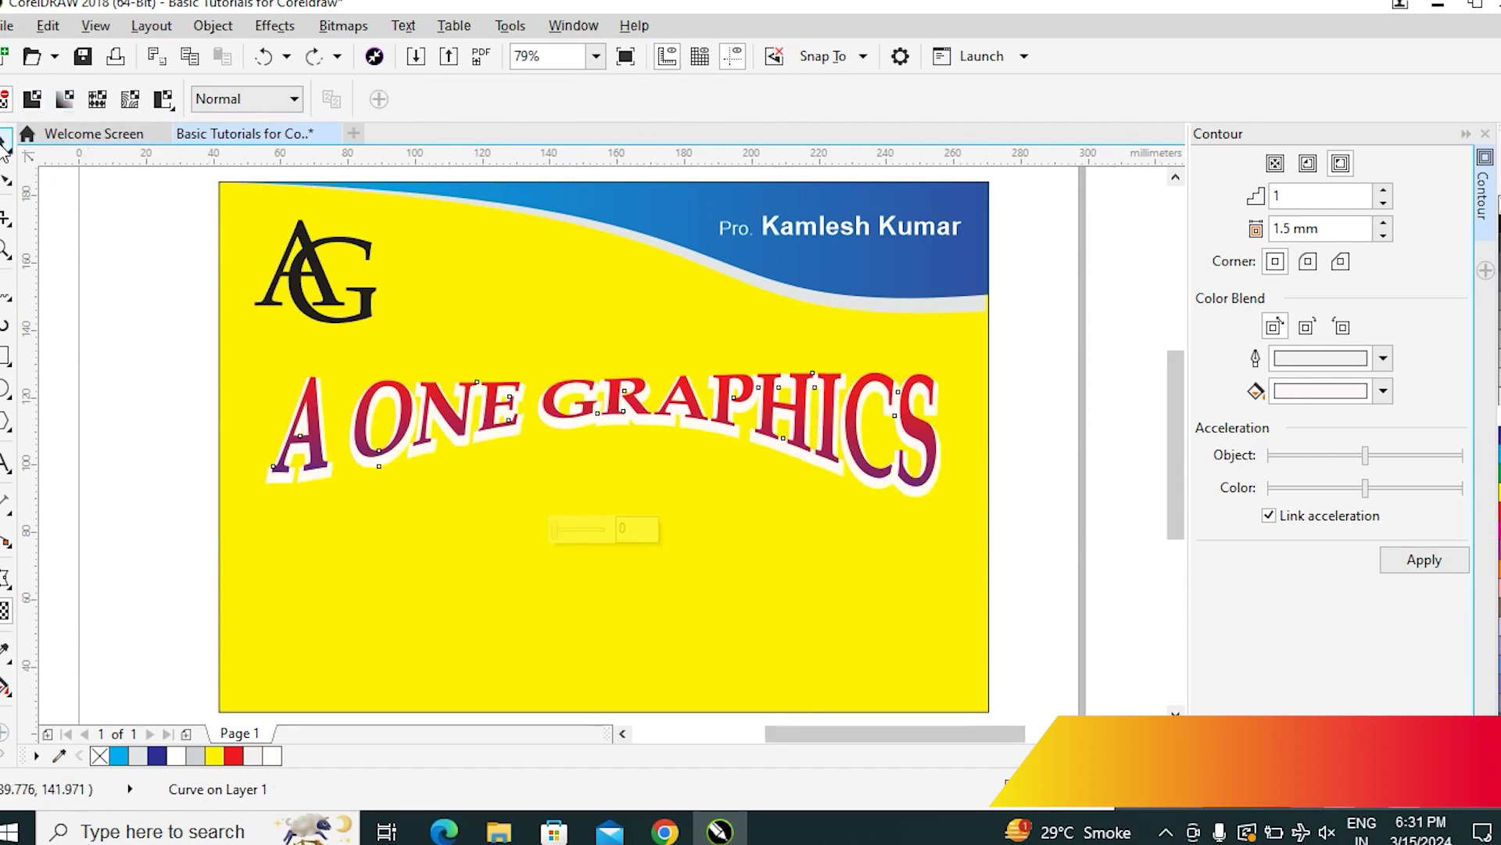
{"action": "left_click", "coordinate": [5, 143]}
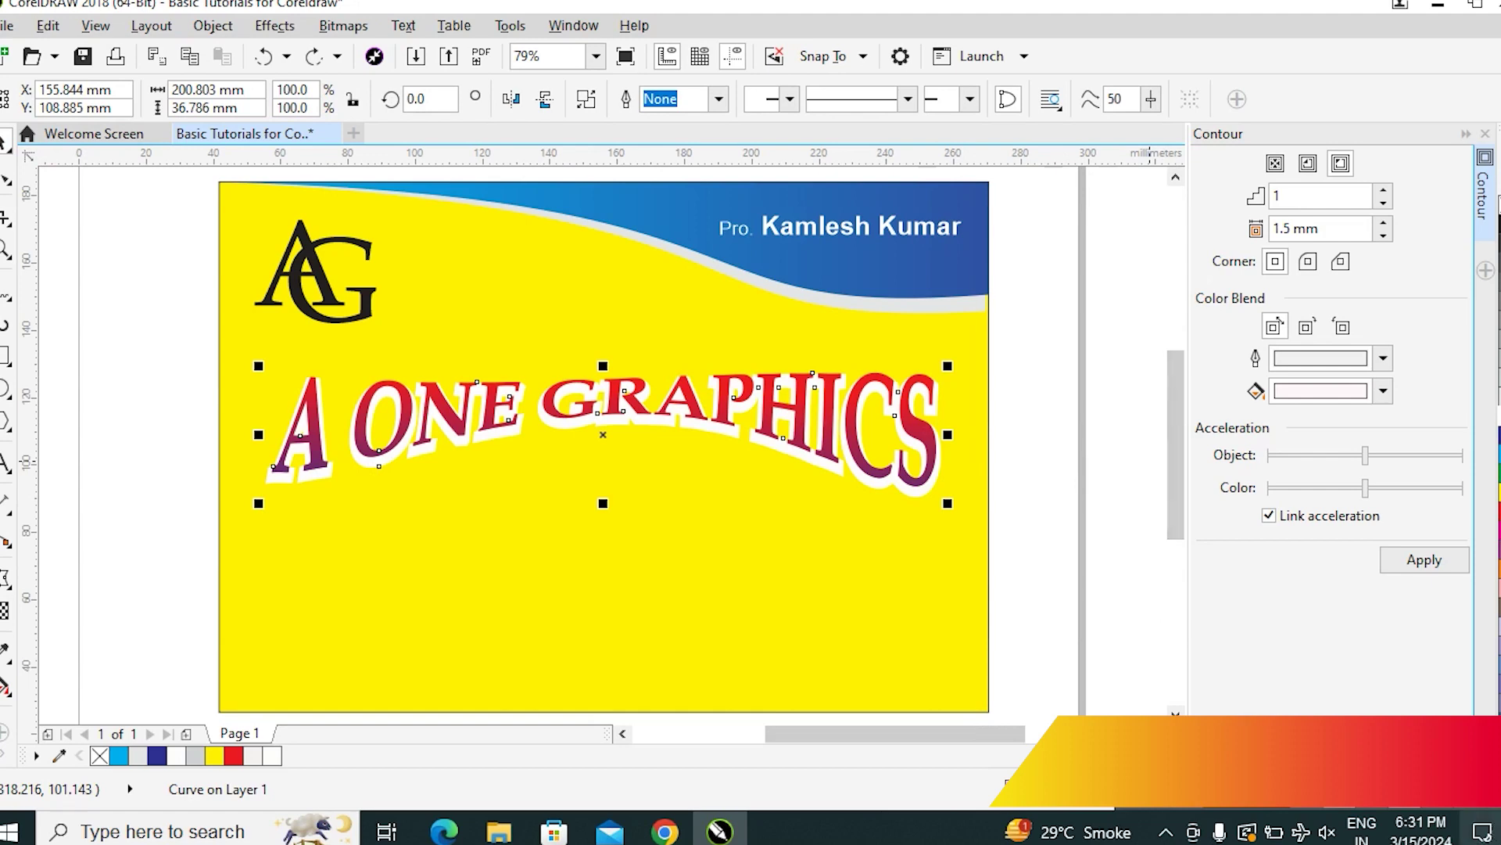
{"action": "left_click", "coordinate": [1121, 461]}
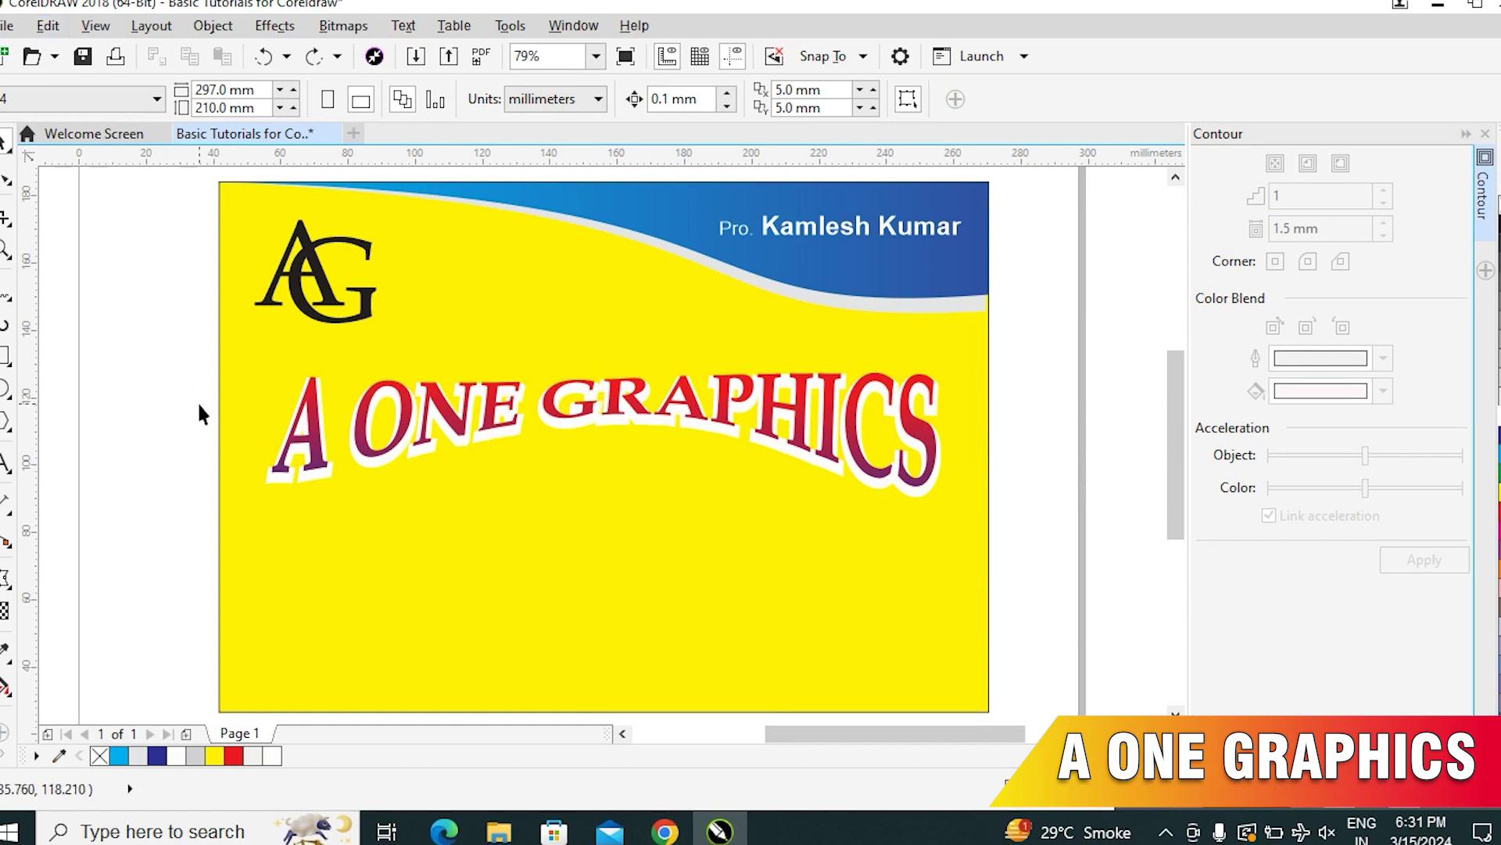
Draw a full-width rectangle strip along the bottom edge of the yellow card
{"action": "key", "text": "F6"}
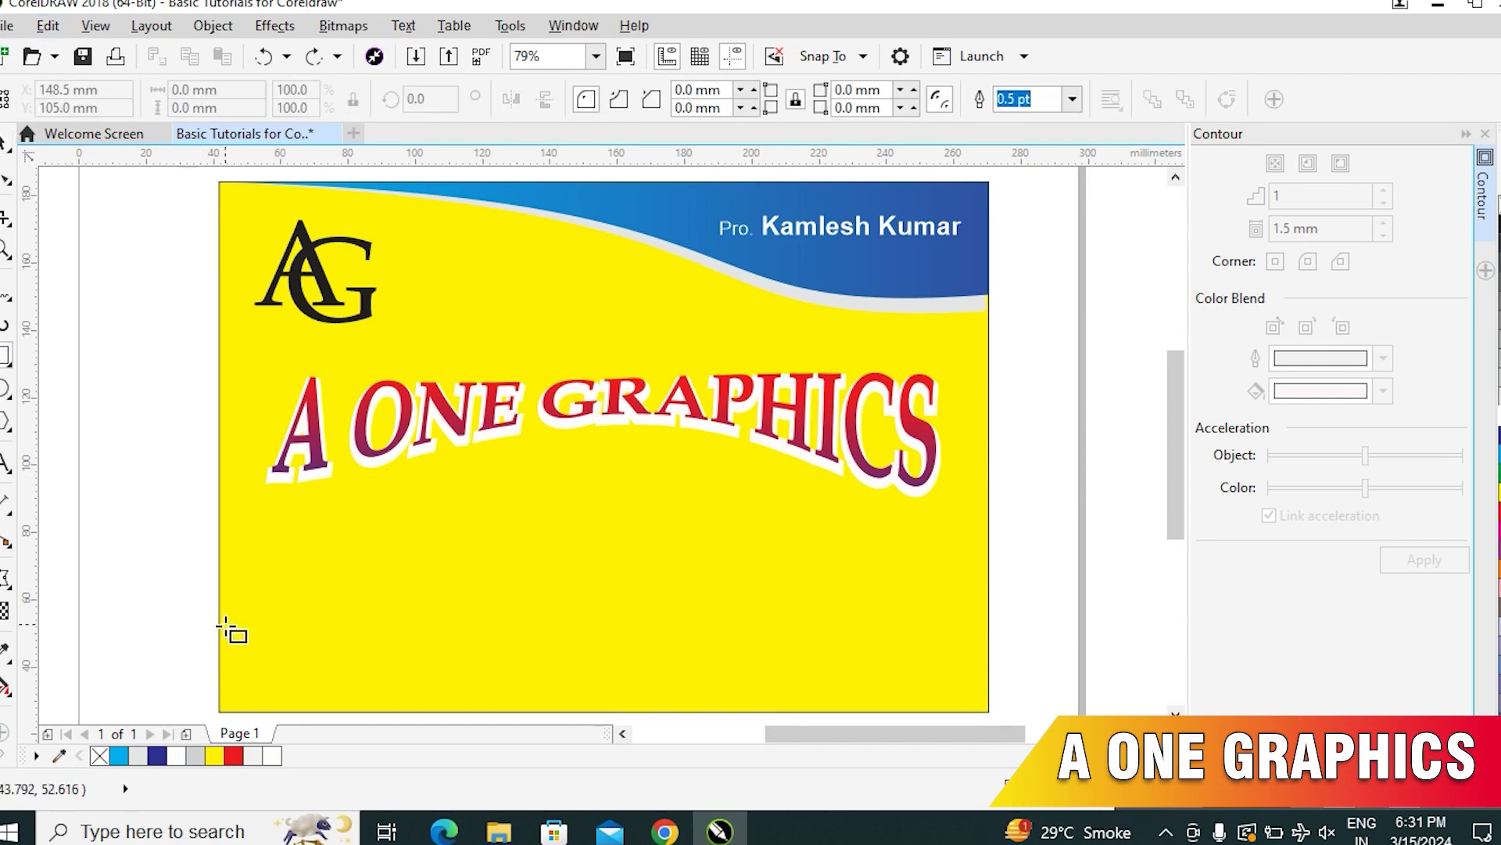
{"action": "left_click_drag", "start_coordinate": [218, 640], "coordinate": [877, 655]}
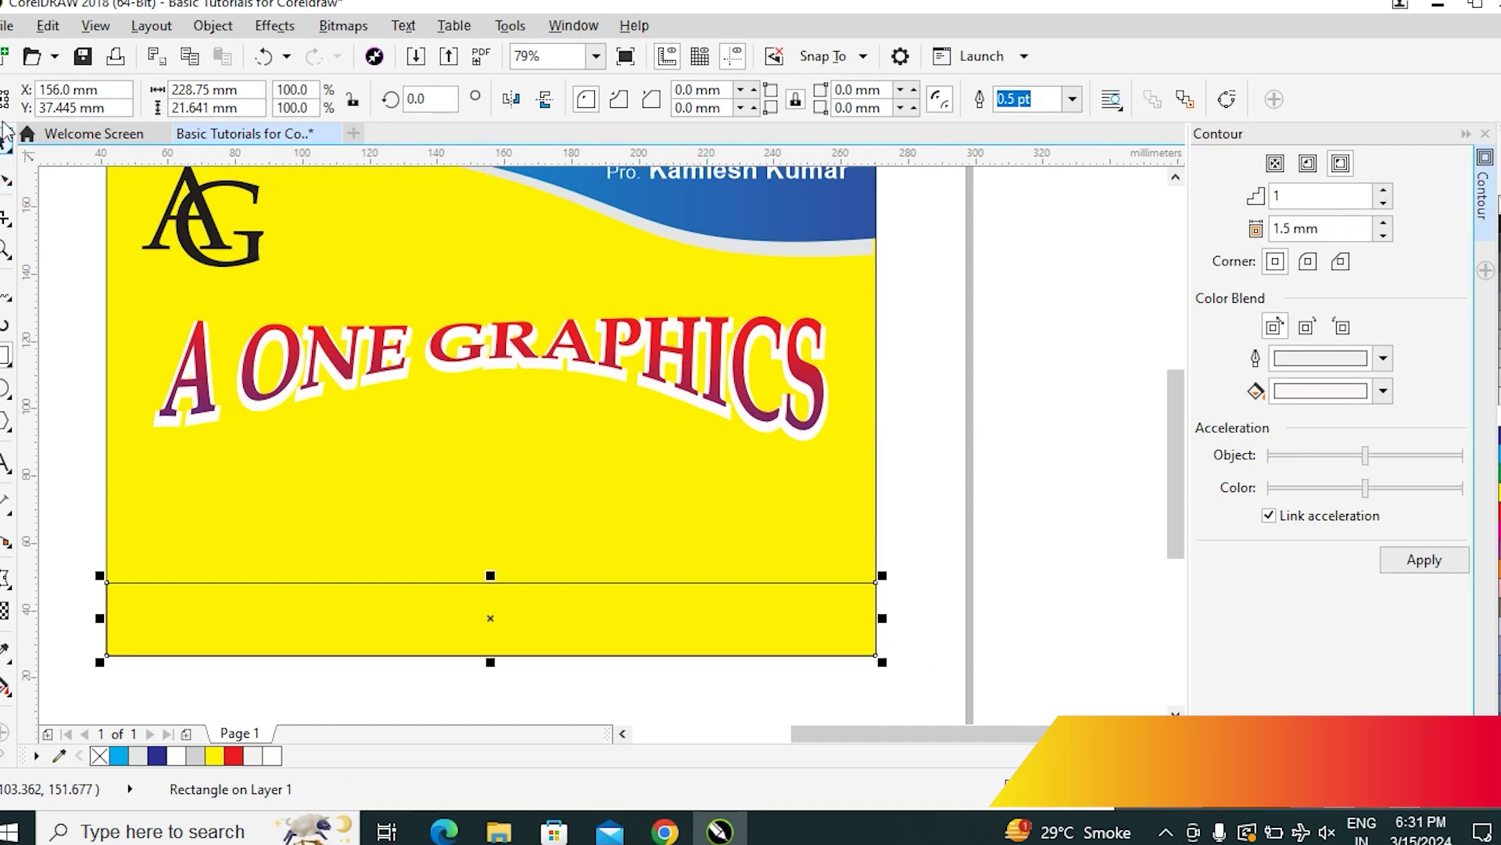
{"action": "key", "text": "shift+F4"}
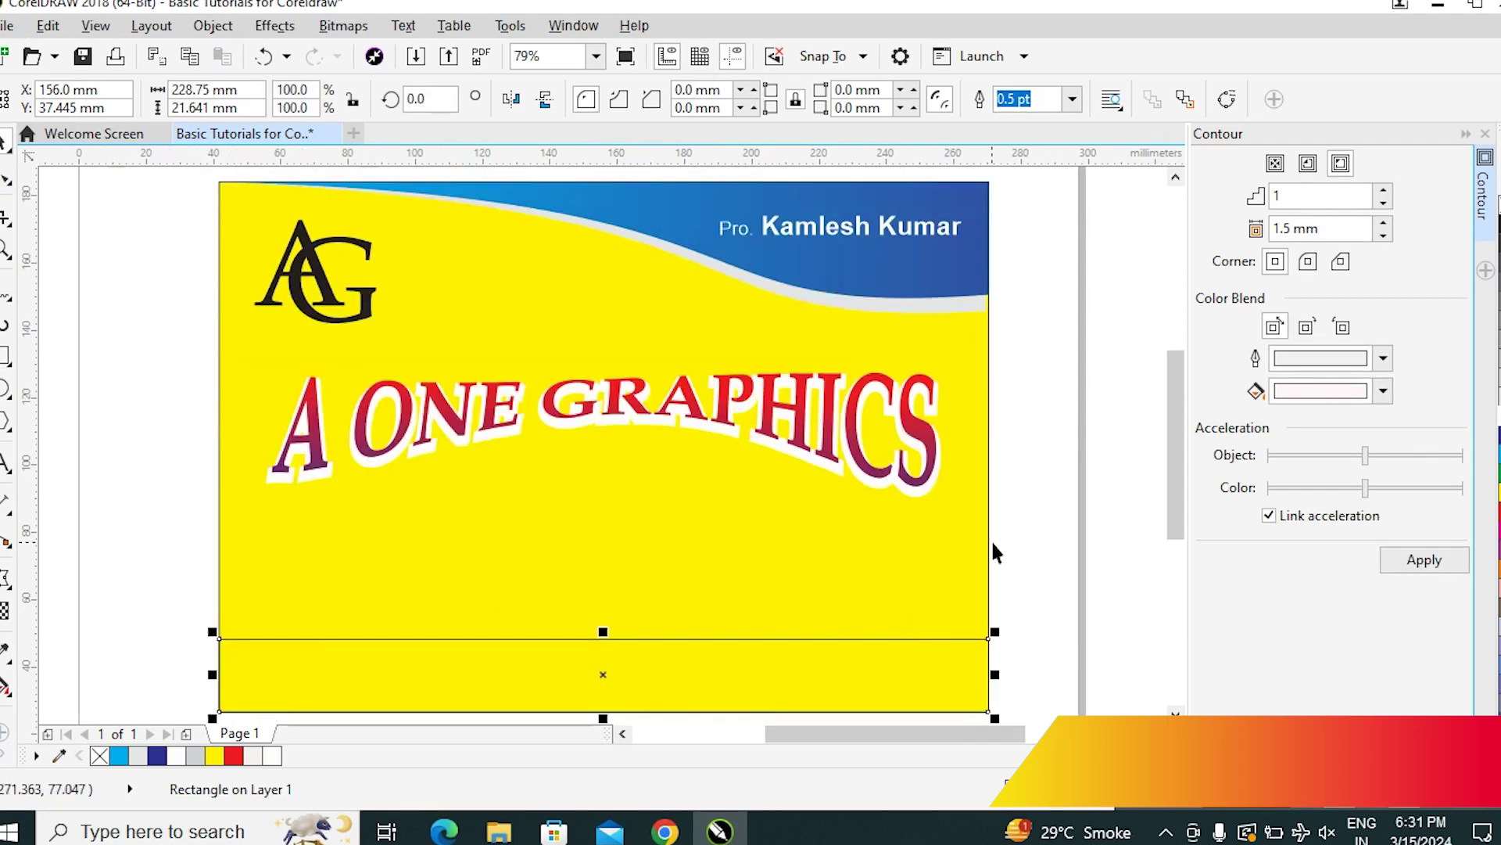
{"action": "left_click", "coordinate": [839, 683]}
{"action": "left_click", "coordinate": [1142, 576]}
{"action": "left_click", "coordinate": [885, 686]}
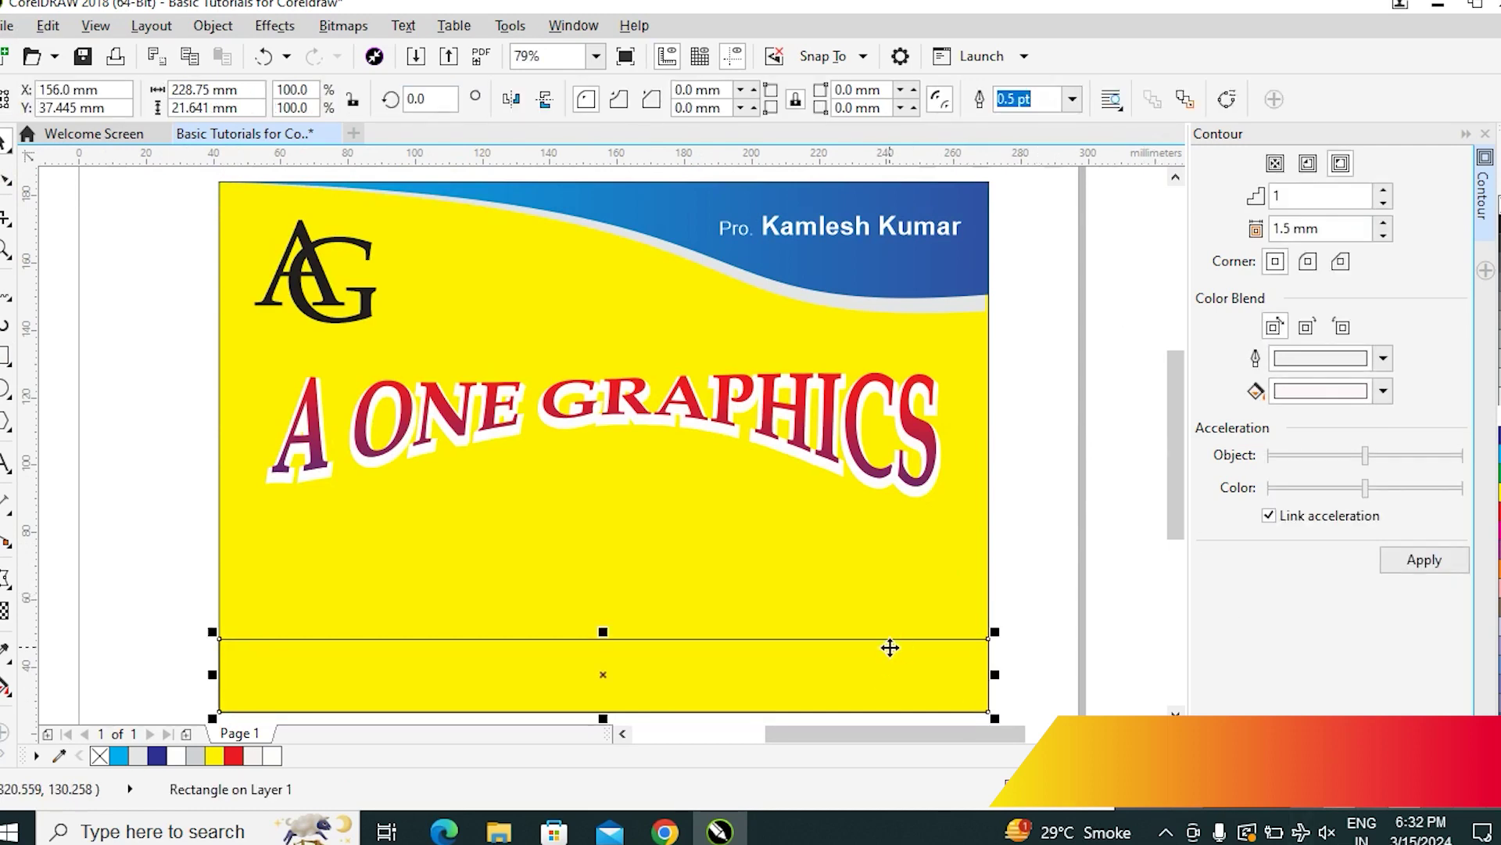
{"action": "left_click", "coordinate": [1115, 597]}
{"action": "left_click", "coordinate": [866, 662]}
{"action": "left_click", "coordinate": [1110, 642]}
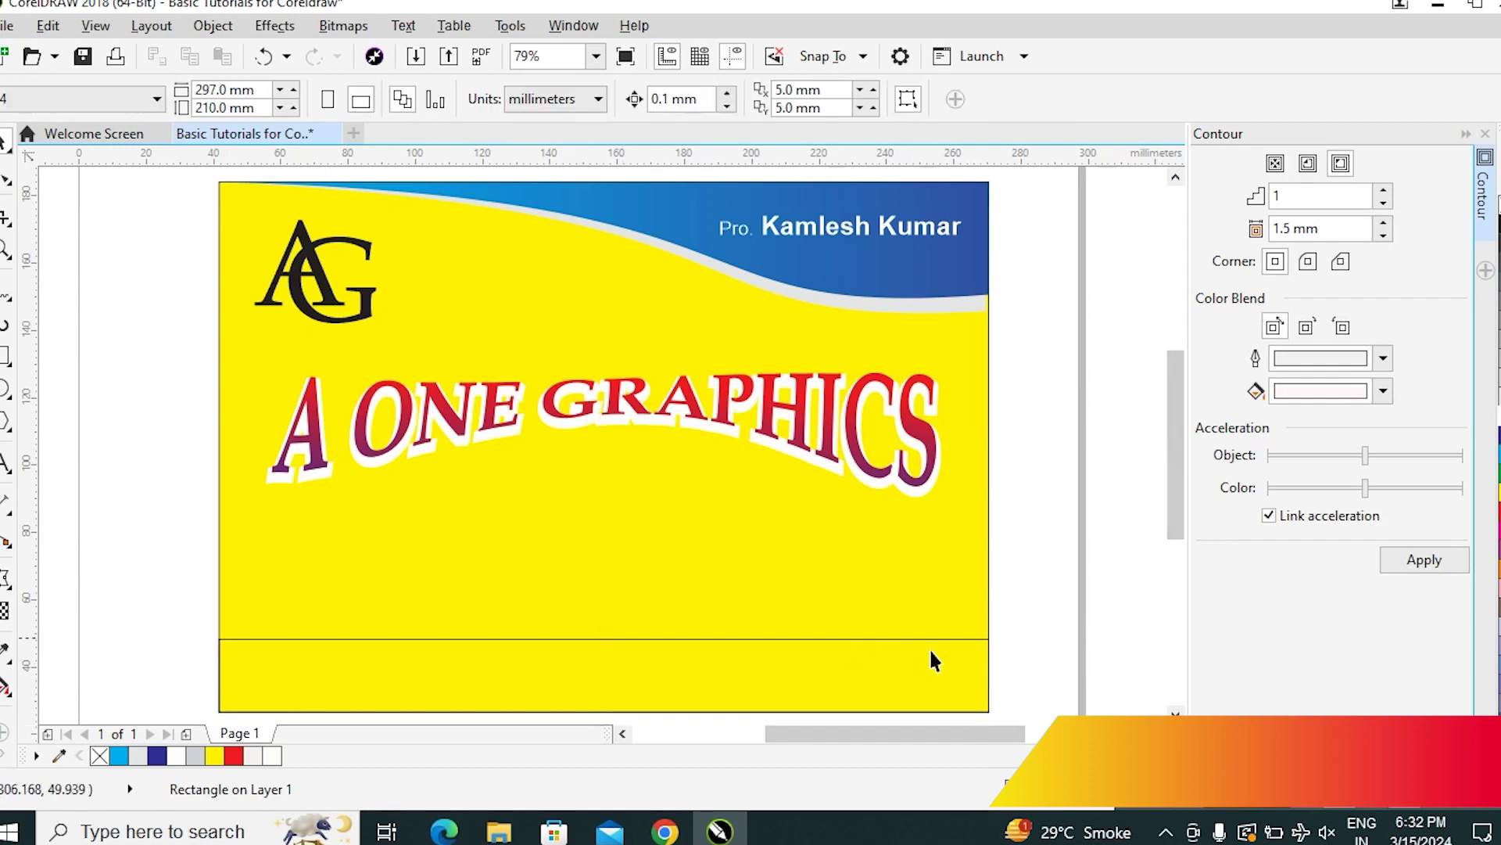
{"action": "left_click", "coordinate": [865, 683]}
{"action": "left_click", "coordinate": [934, 571]}
{"action": "left_click", "coordinate": [1066, 594]}
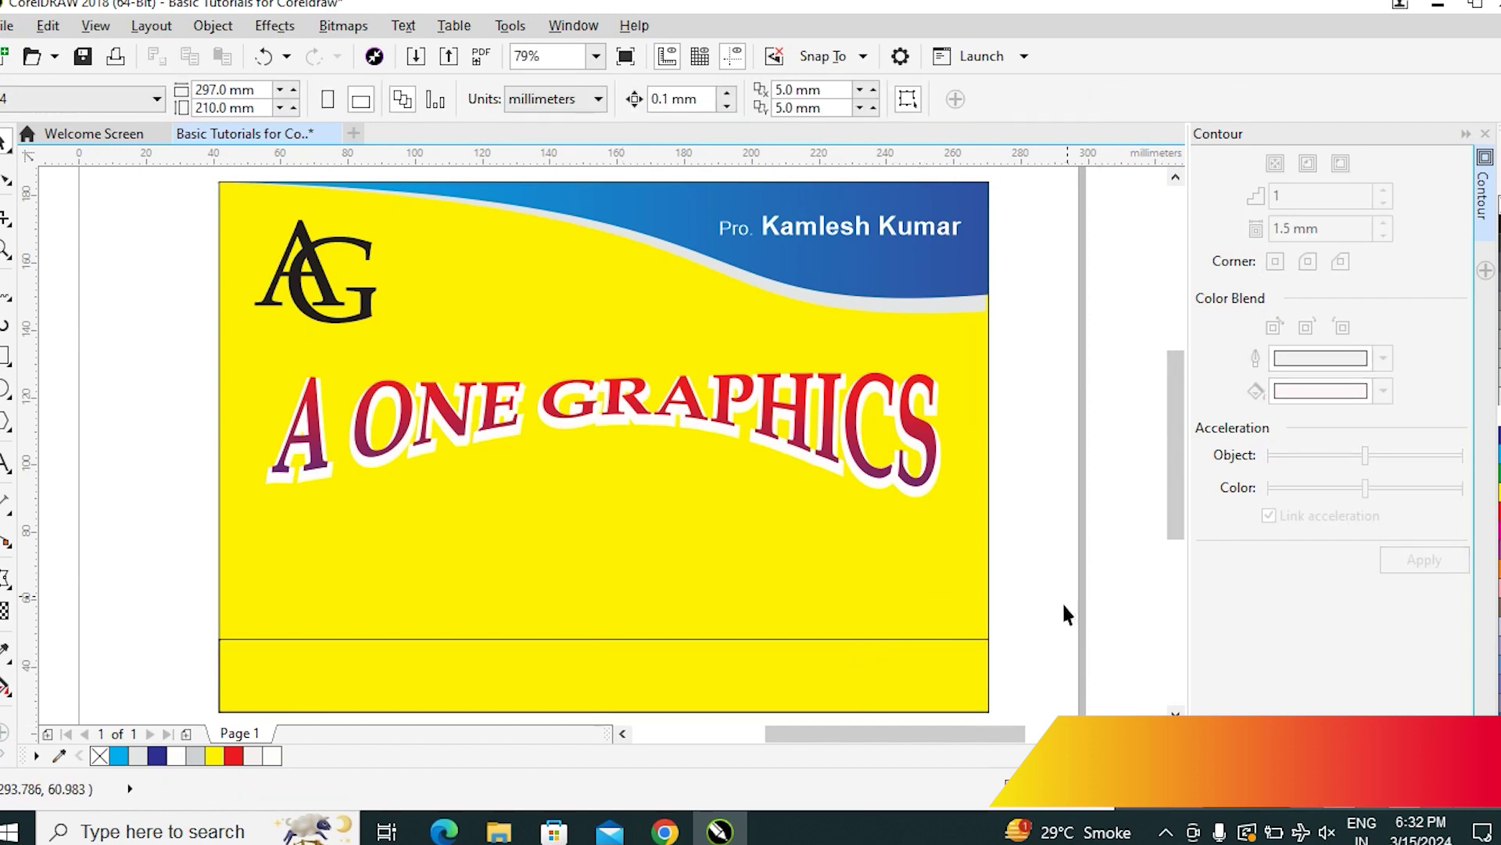
{"action": "left_click", "coordinate": [941, 658]}
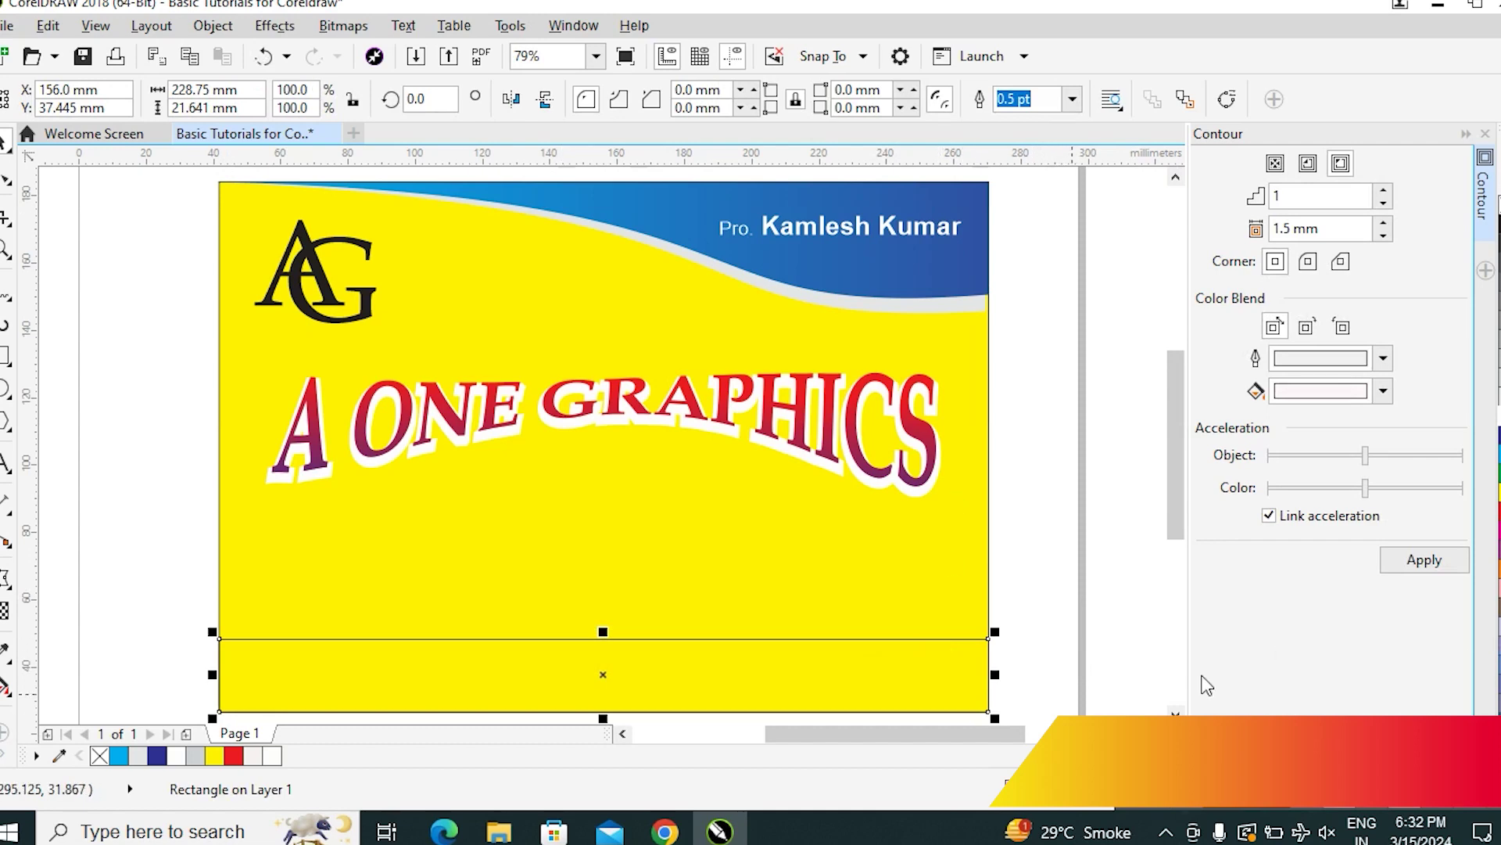
{"action": "left_click", "coordinate": [1029, 565]}
{"action": "left_click", "coordinate": [948, 643]}
After trying dark blue and yellow, fill the bottom strip brown and remove its outline
{"action": "left_click", "coordinate": [1498, 415]}
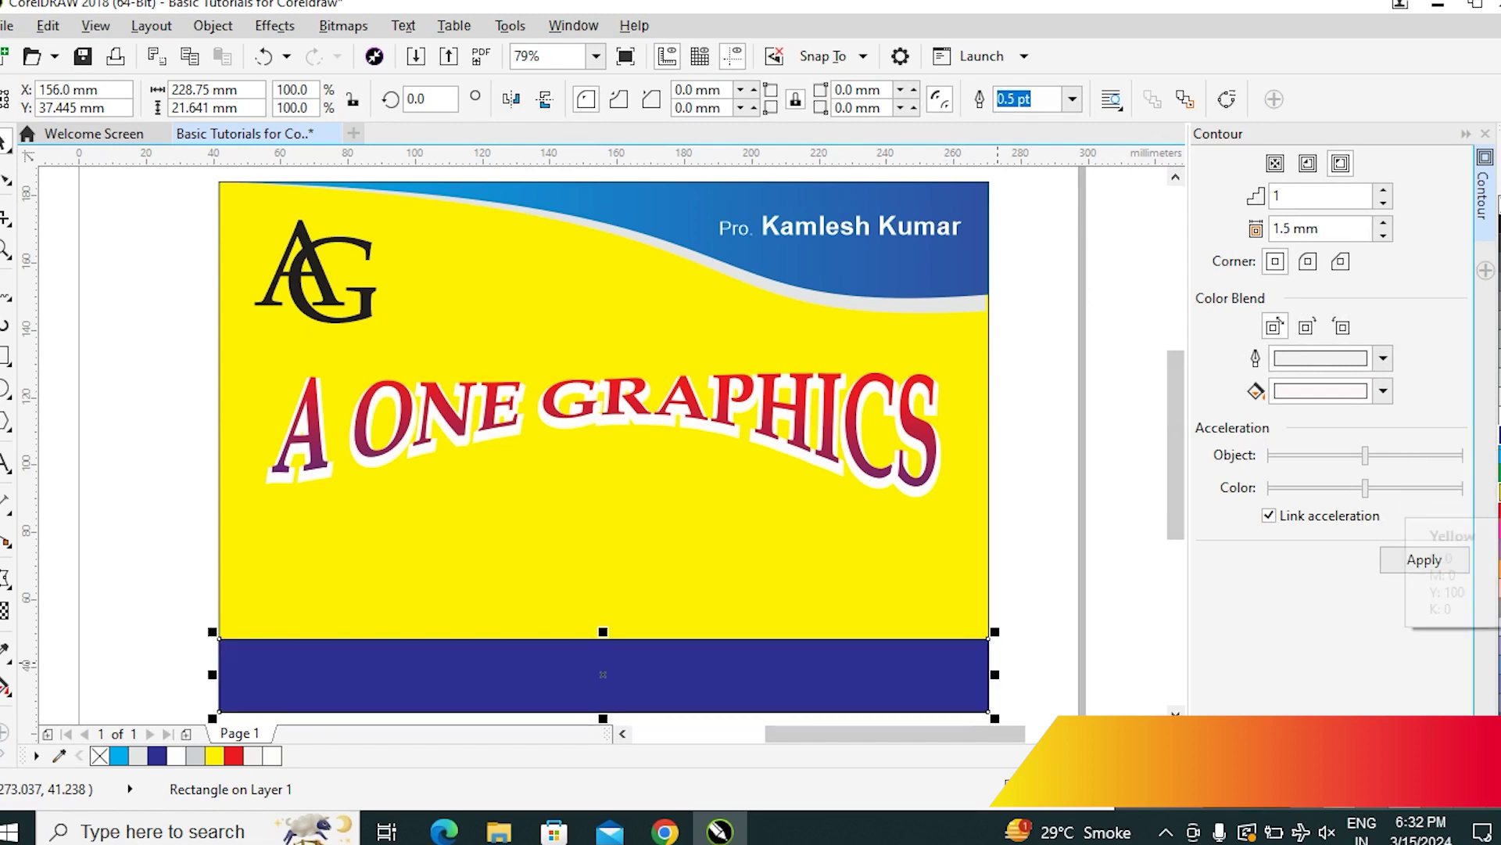
{"action": "left_click", "coordinate": [1497, 516]}
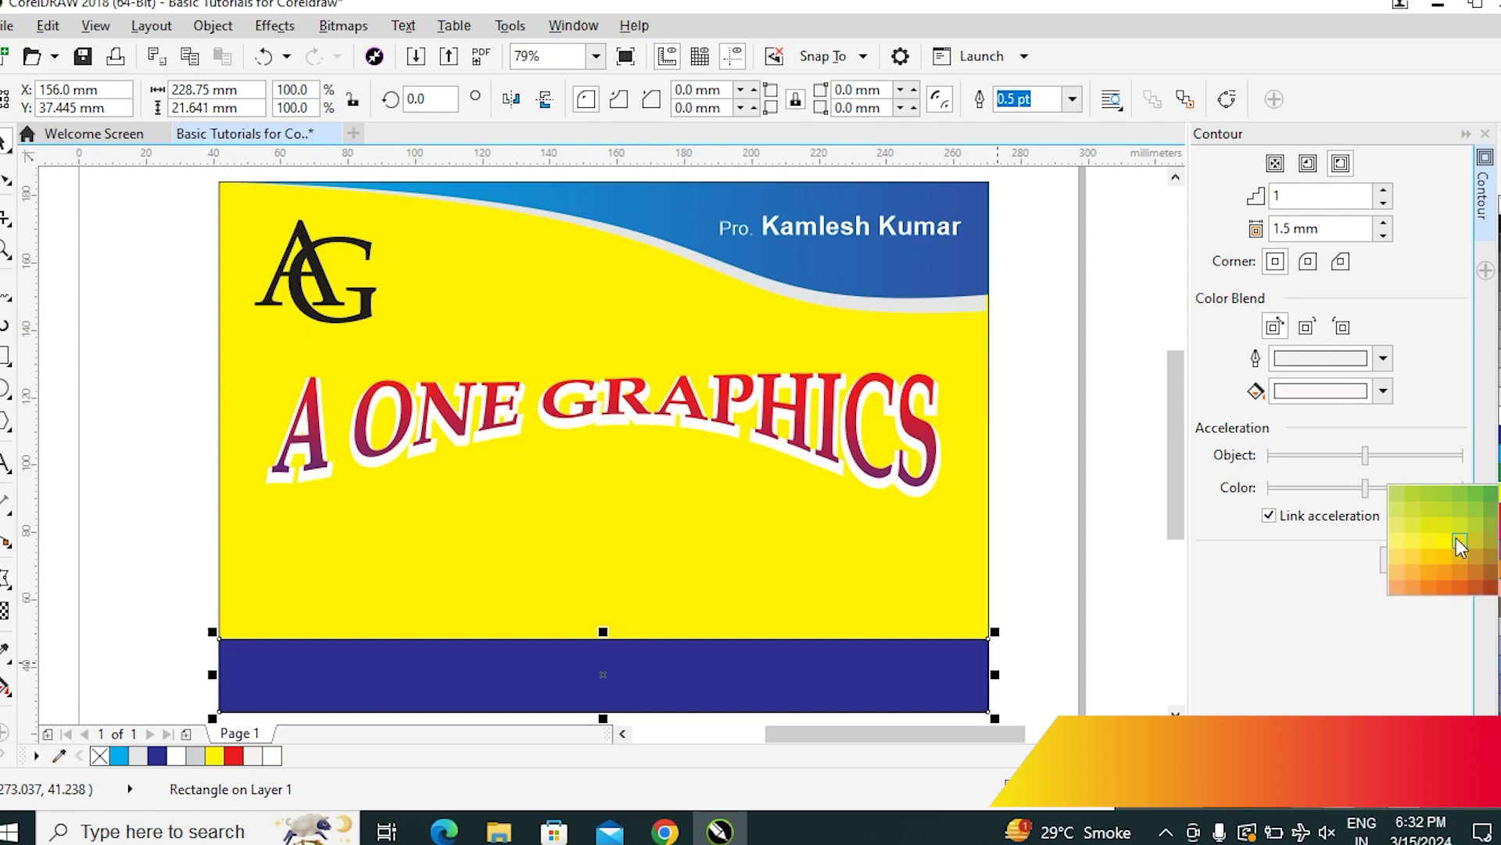
{"action": "left_click", "coordinate": [1456, 537]}
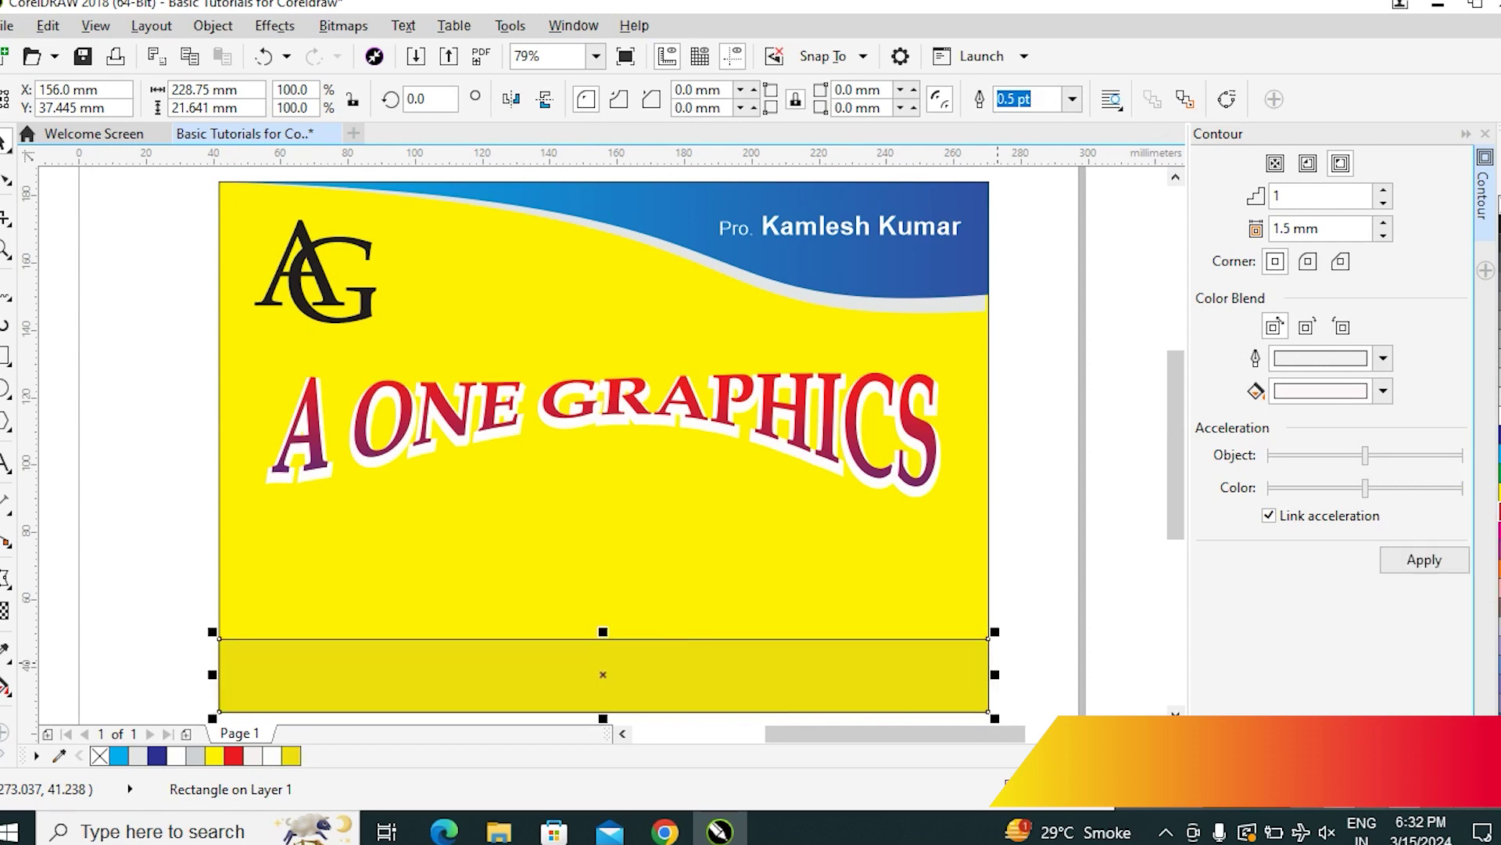
{"action": "left_click", "coordinate": [1497, 538]}
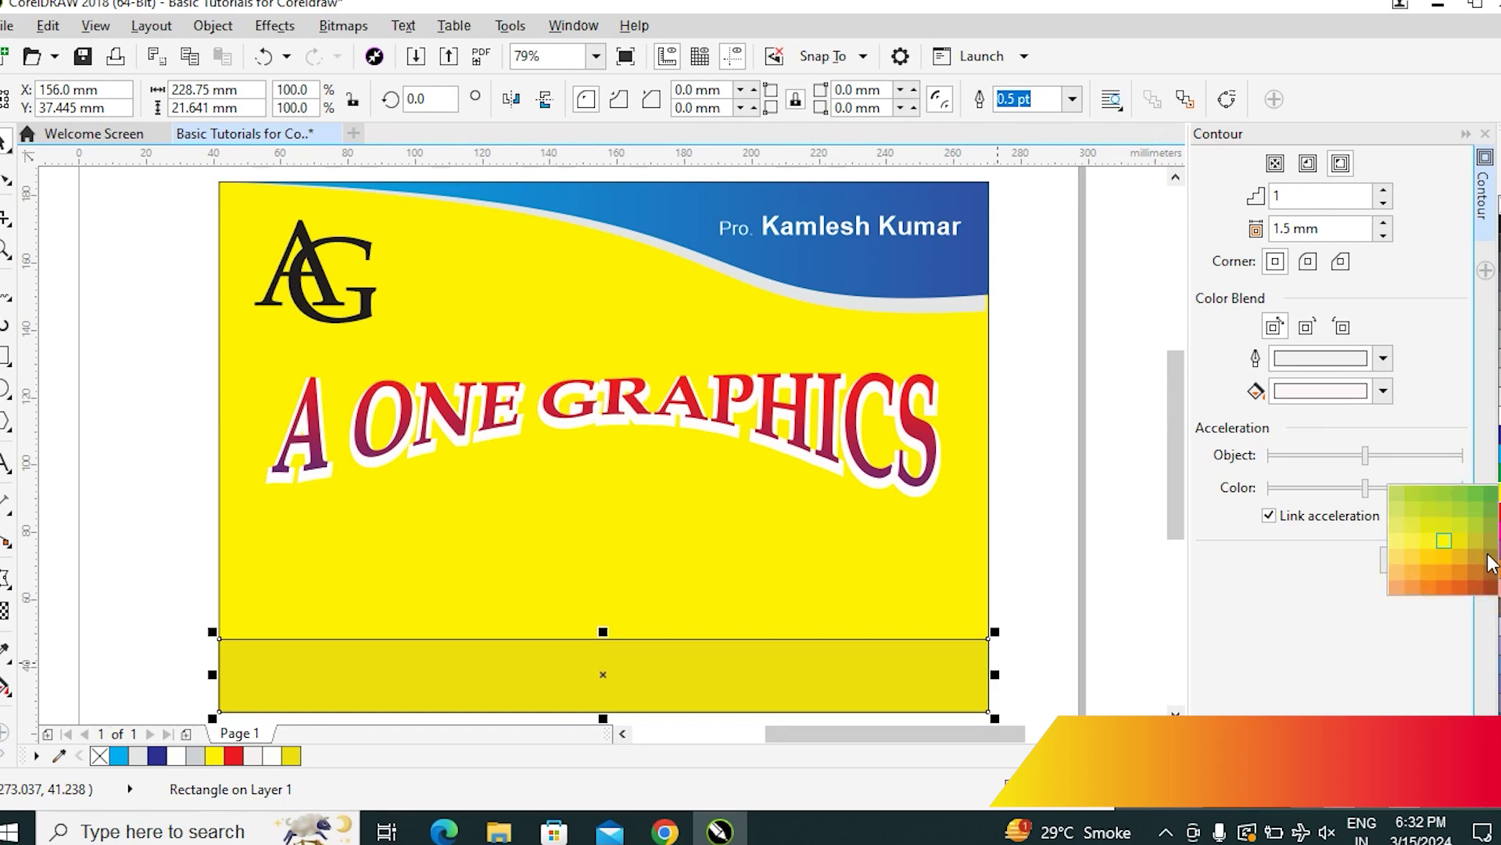
{"action": "left_click", "coordinate": [1488, 557]}
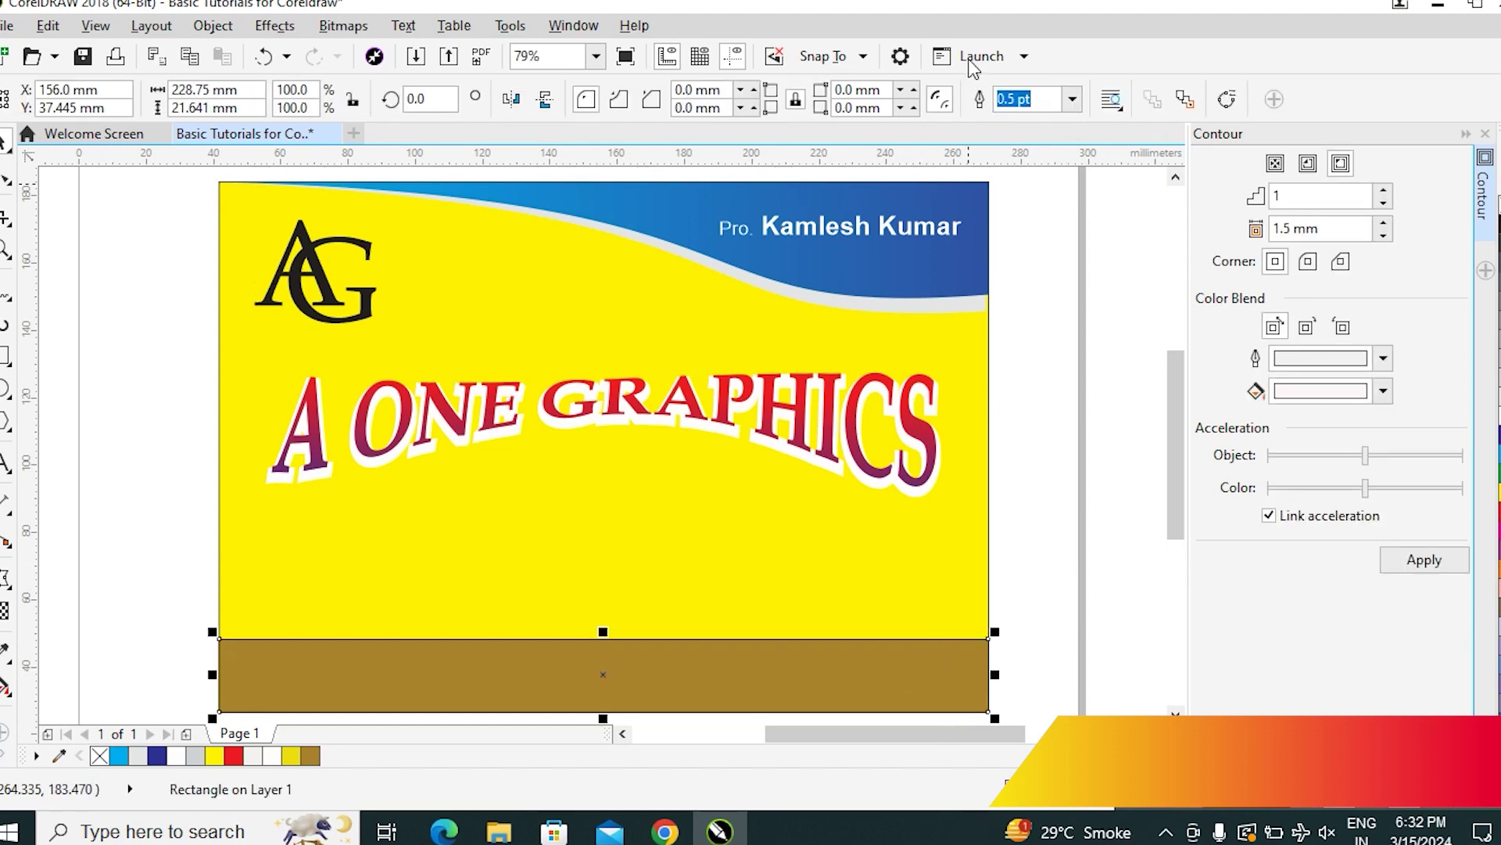
{"action": "left_click", "coordinate": [1072, 98]}
Remove the brown strip's outline and place a light grey copy of it slightly higher
{"action": "left_click", "coordinate": [1015, 122]}
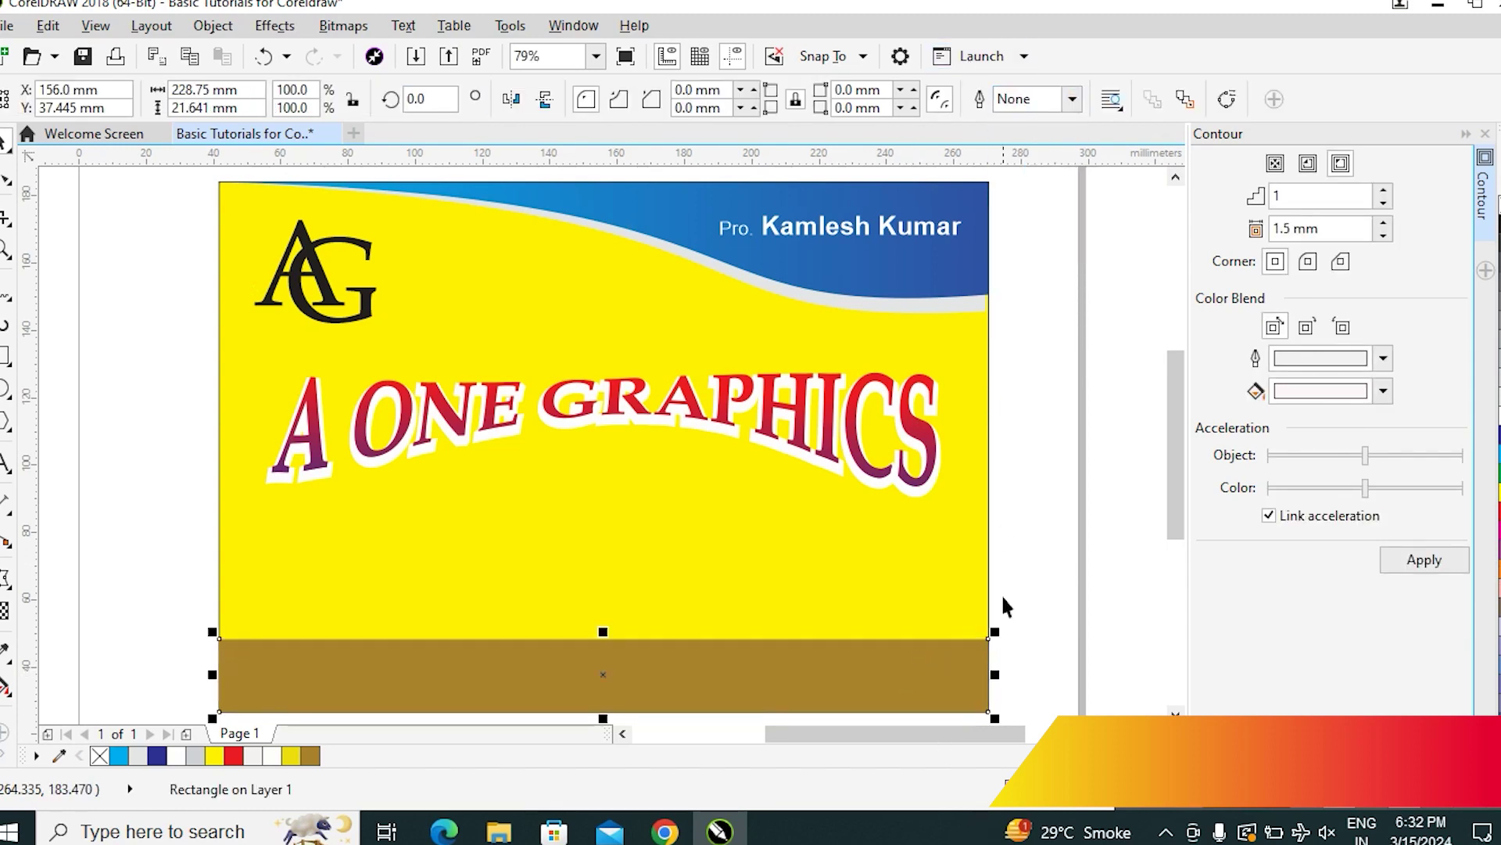
{"action": "left_click_drag", "start_coordinate": [868, 691], "coordinate": [867, 655]}
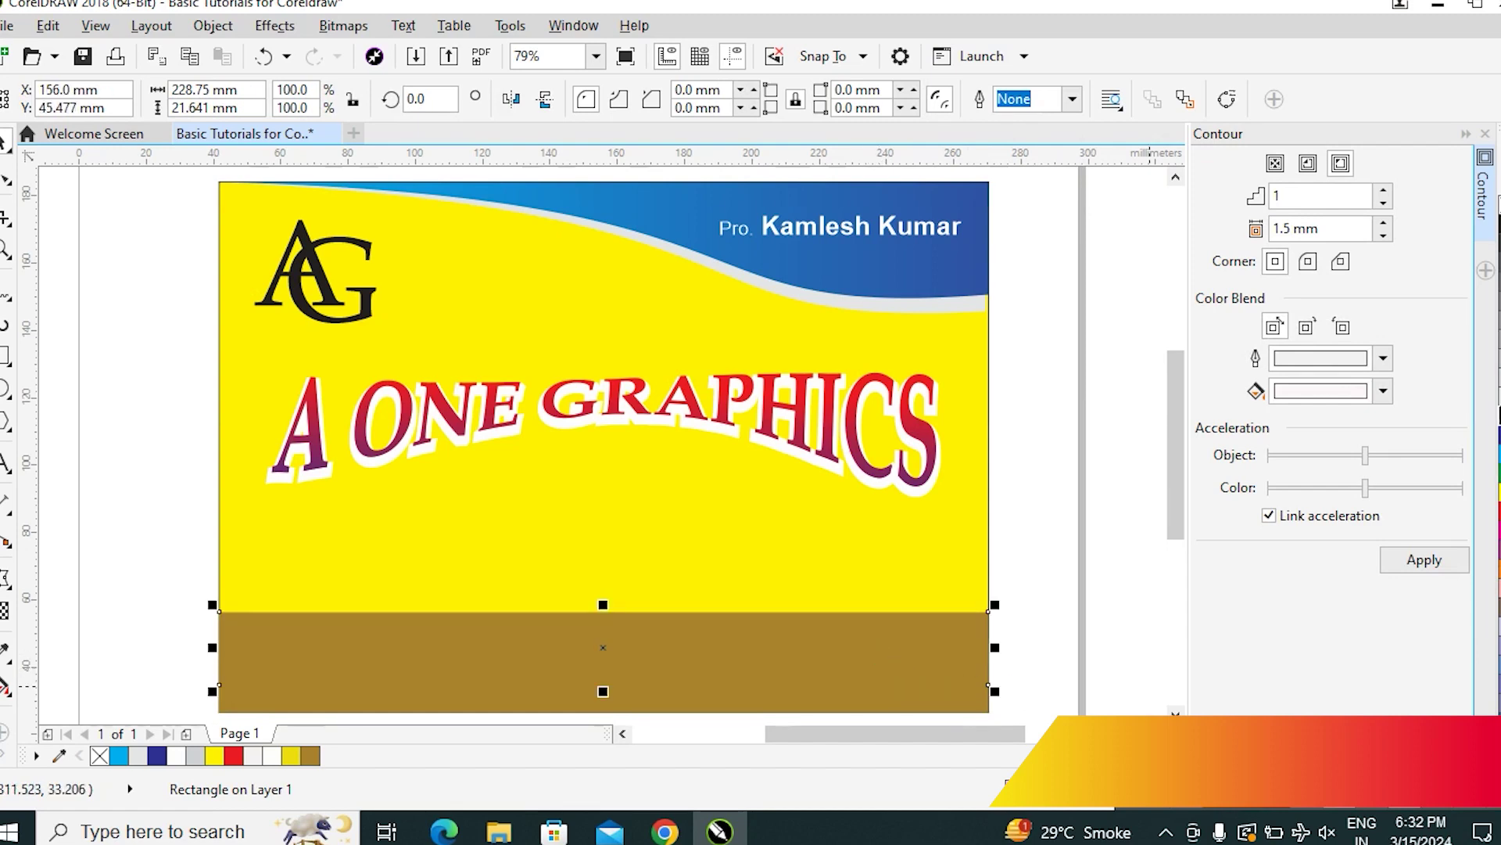
{"action": "left_click", "coordinate": [1497, 411]}
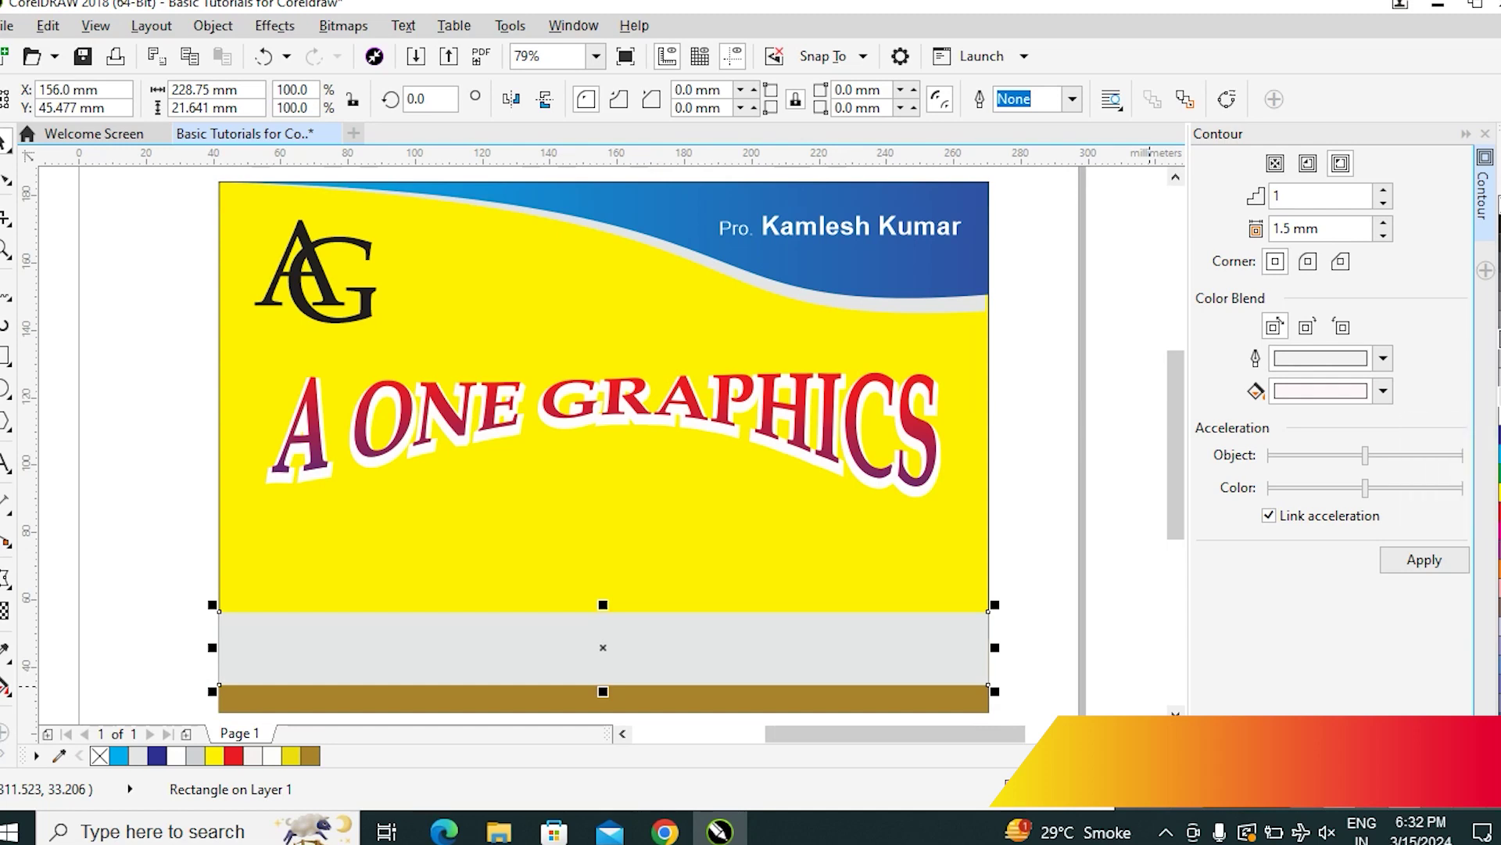
{"action": "left_click", "coordinate": [1497, 338]}
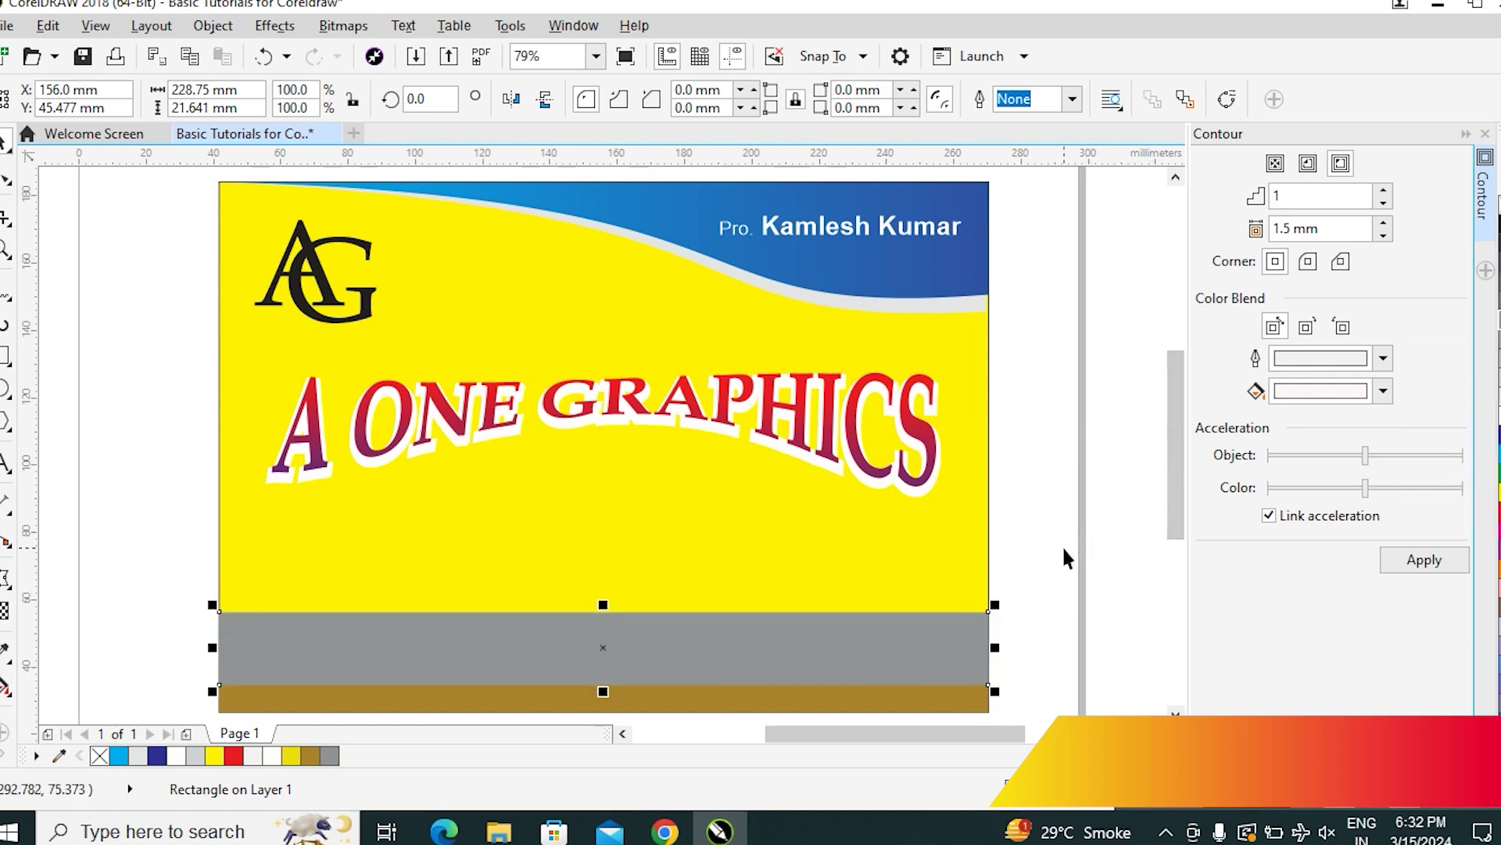
{"action": "left_click", "coordinate": [1497, 348]}
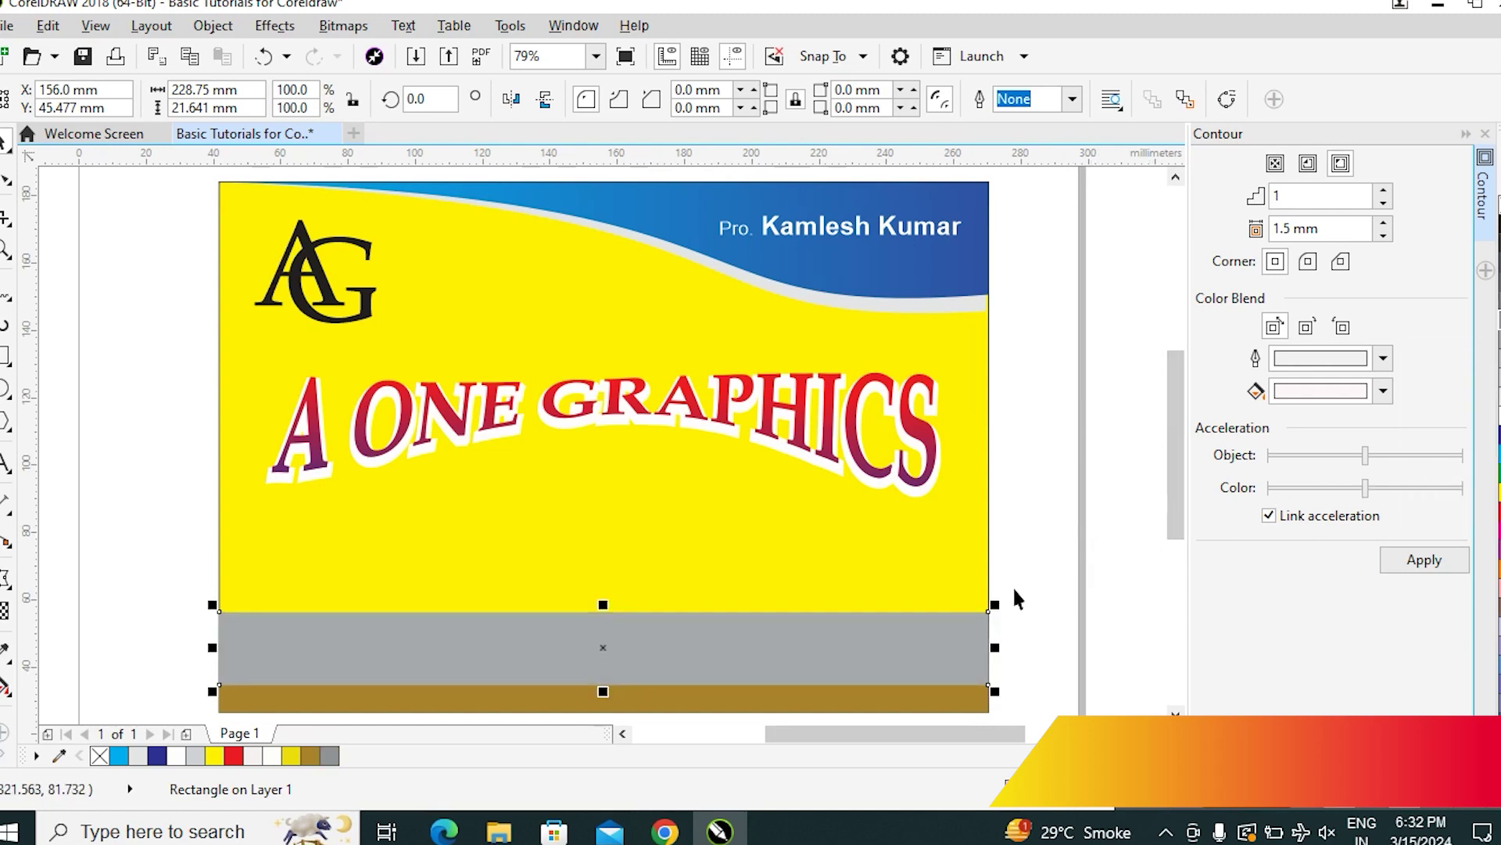
Bring the brown strip in front of the grey copy and nudge the grey strip down
{"action": "left_click", "coordinate": [1037, 578]}
{"action": "left_click", "coordinate": [967, 709]}
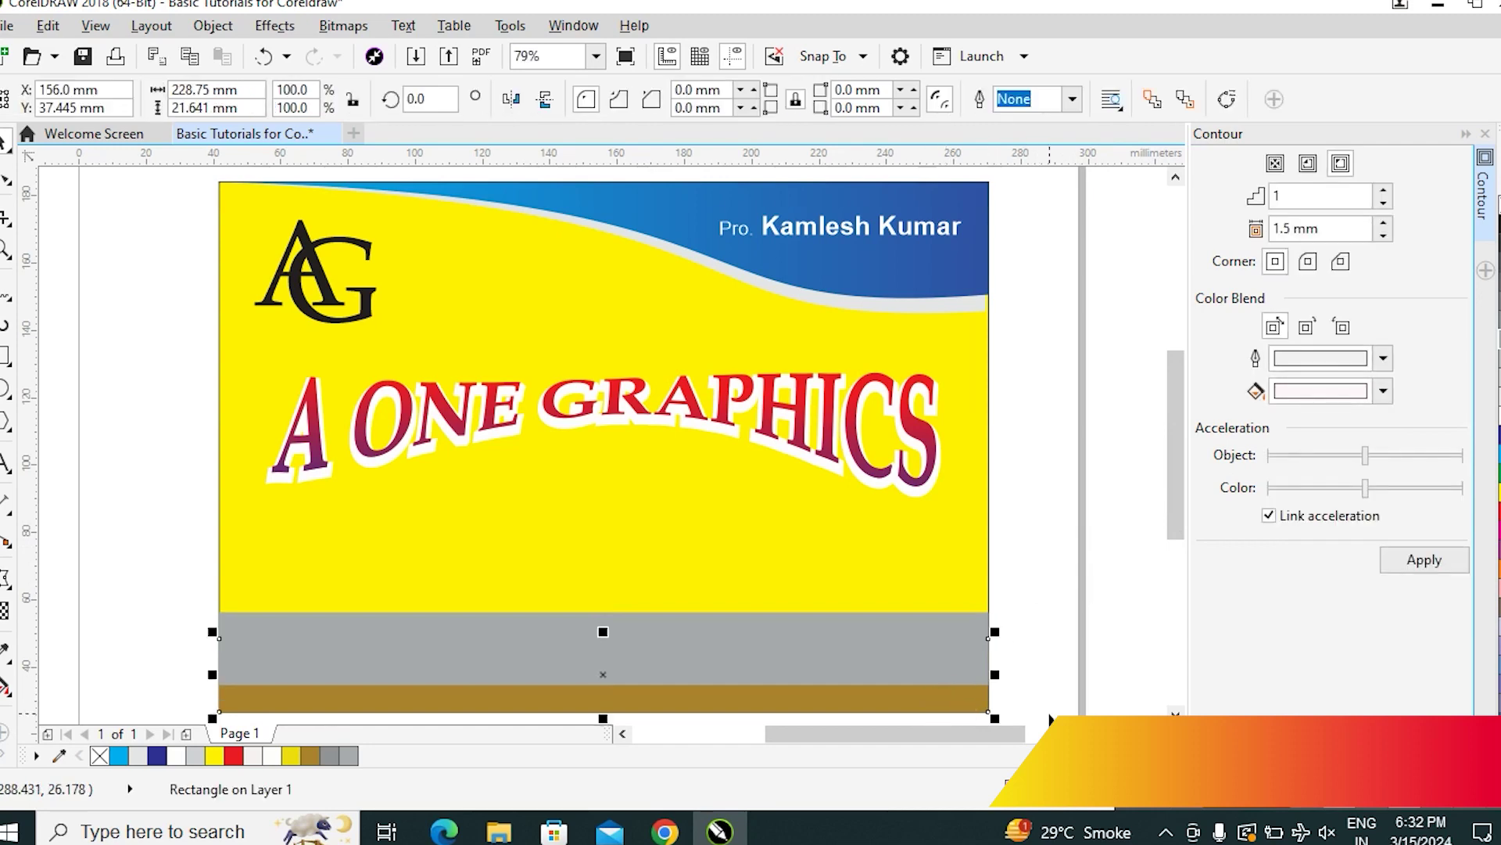
{"action": "key", "text": "shift+Page_Up"}
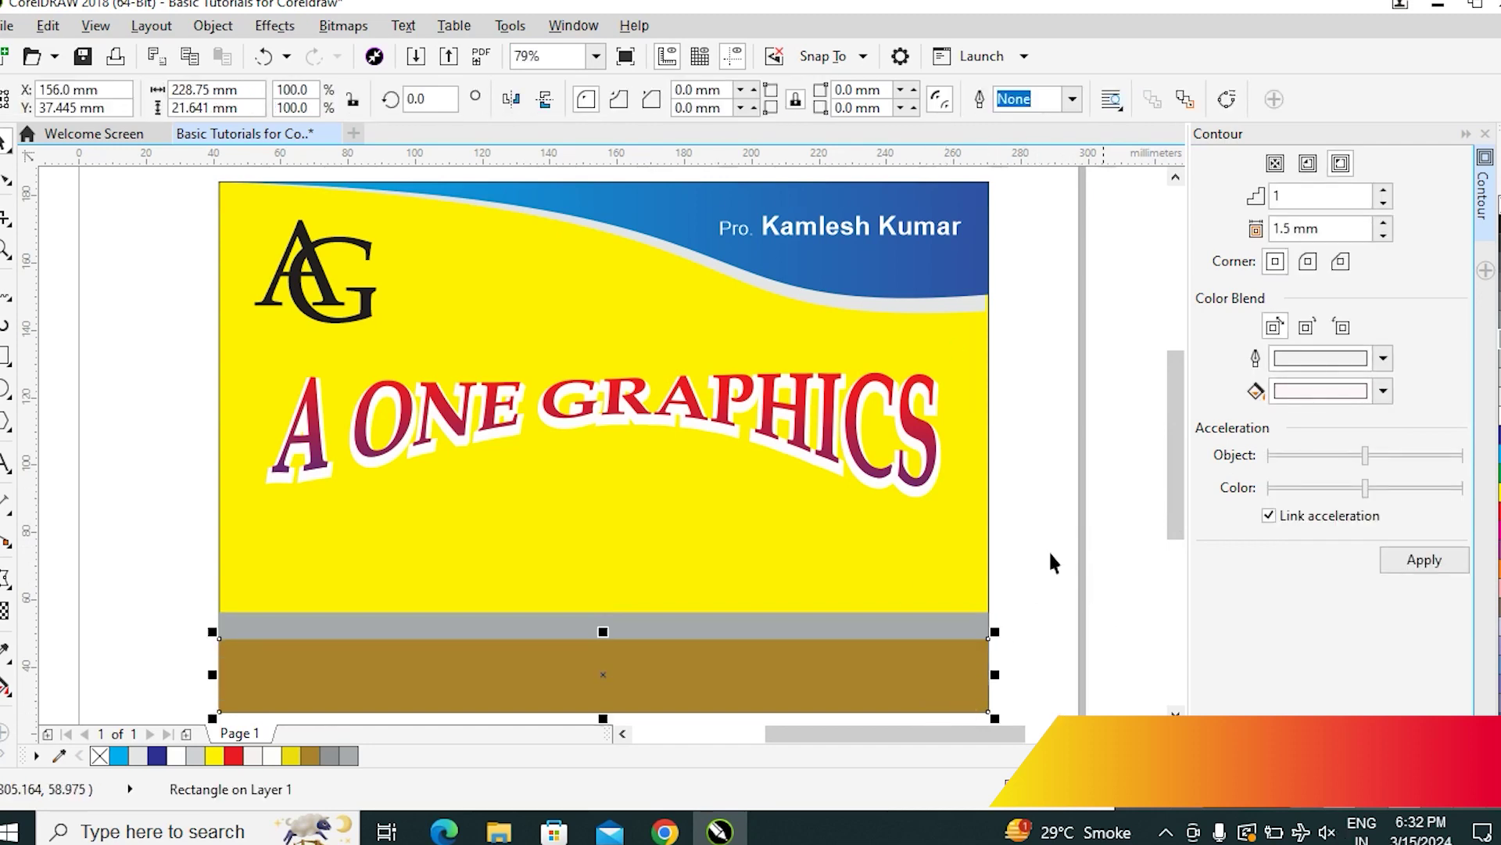
{"action": "left_click", "coordinate": [1048, 549]}
{"action": "left_click", "coordinate": [852, 630]}
{"action": "key", "text": "Down"}
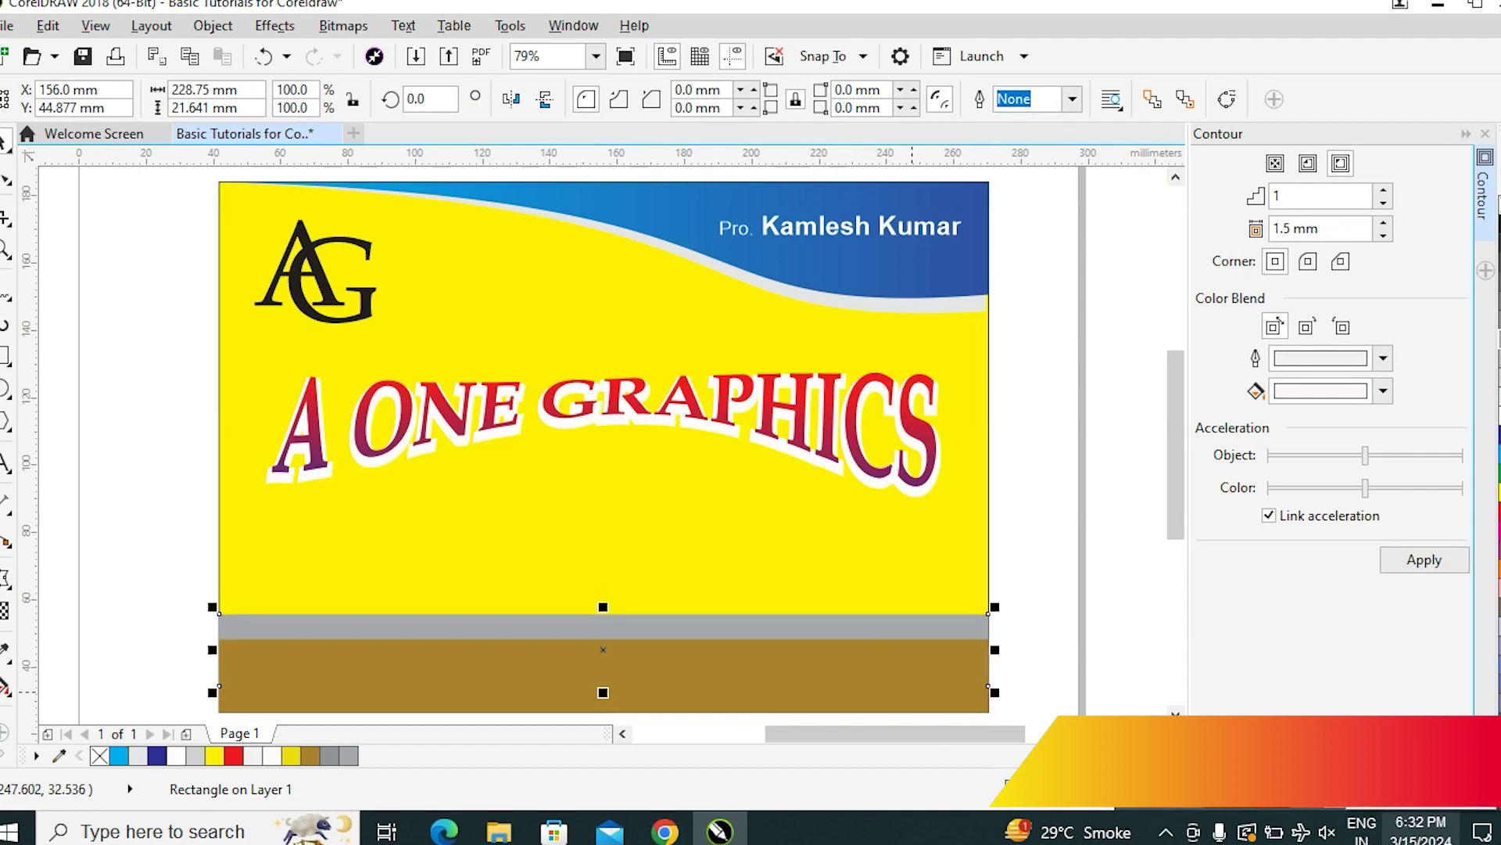
{"action": "left_click", "coordinate": [1037, 523]}
{"action": "left_click", "coordinate": [959, 624]}
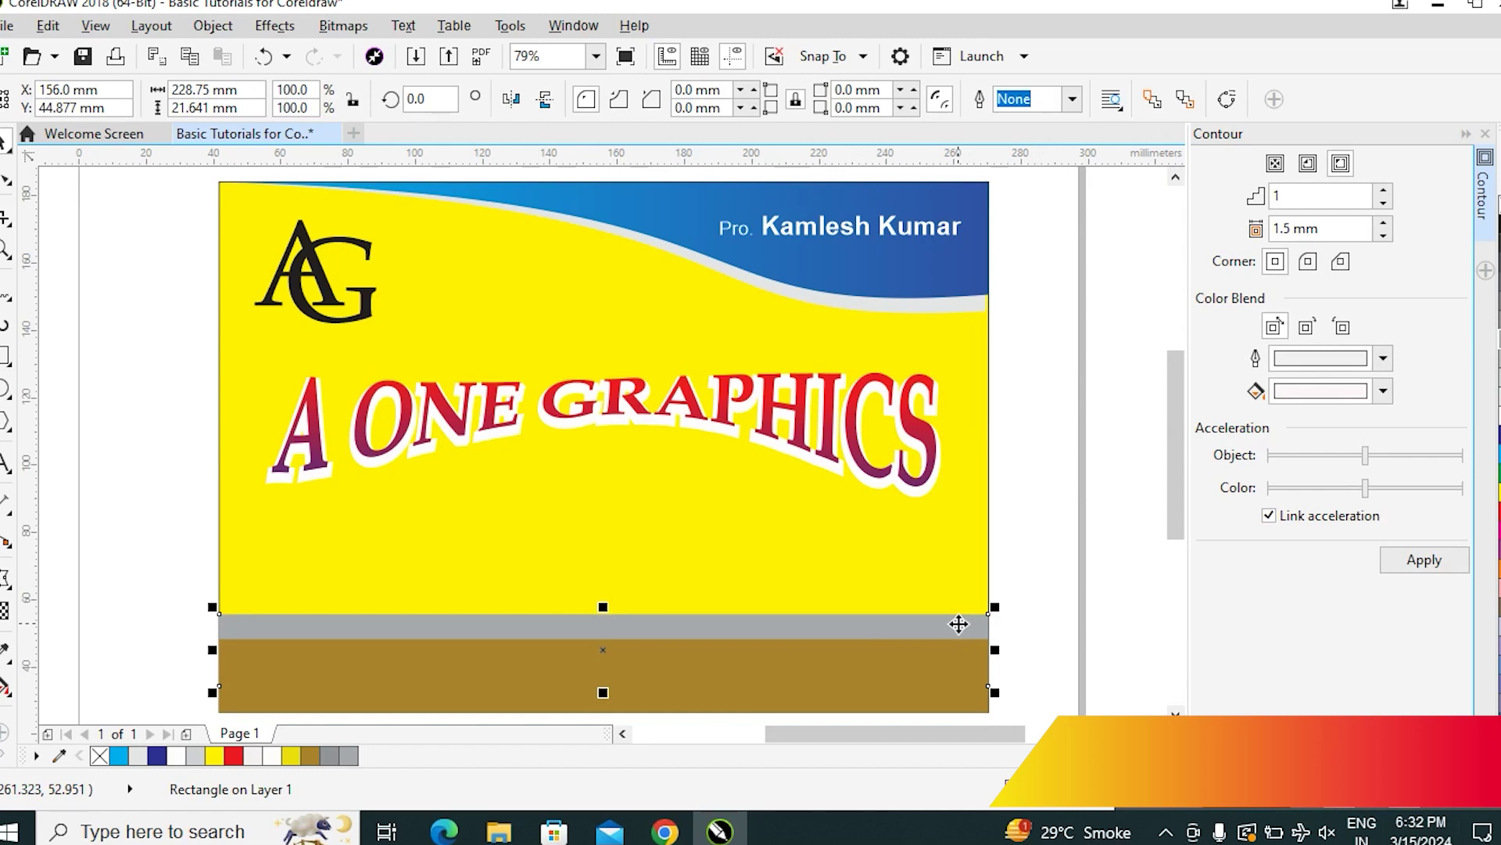
{"action": "key", "text": "F11"}
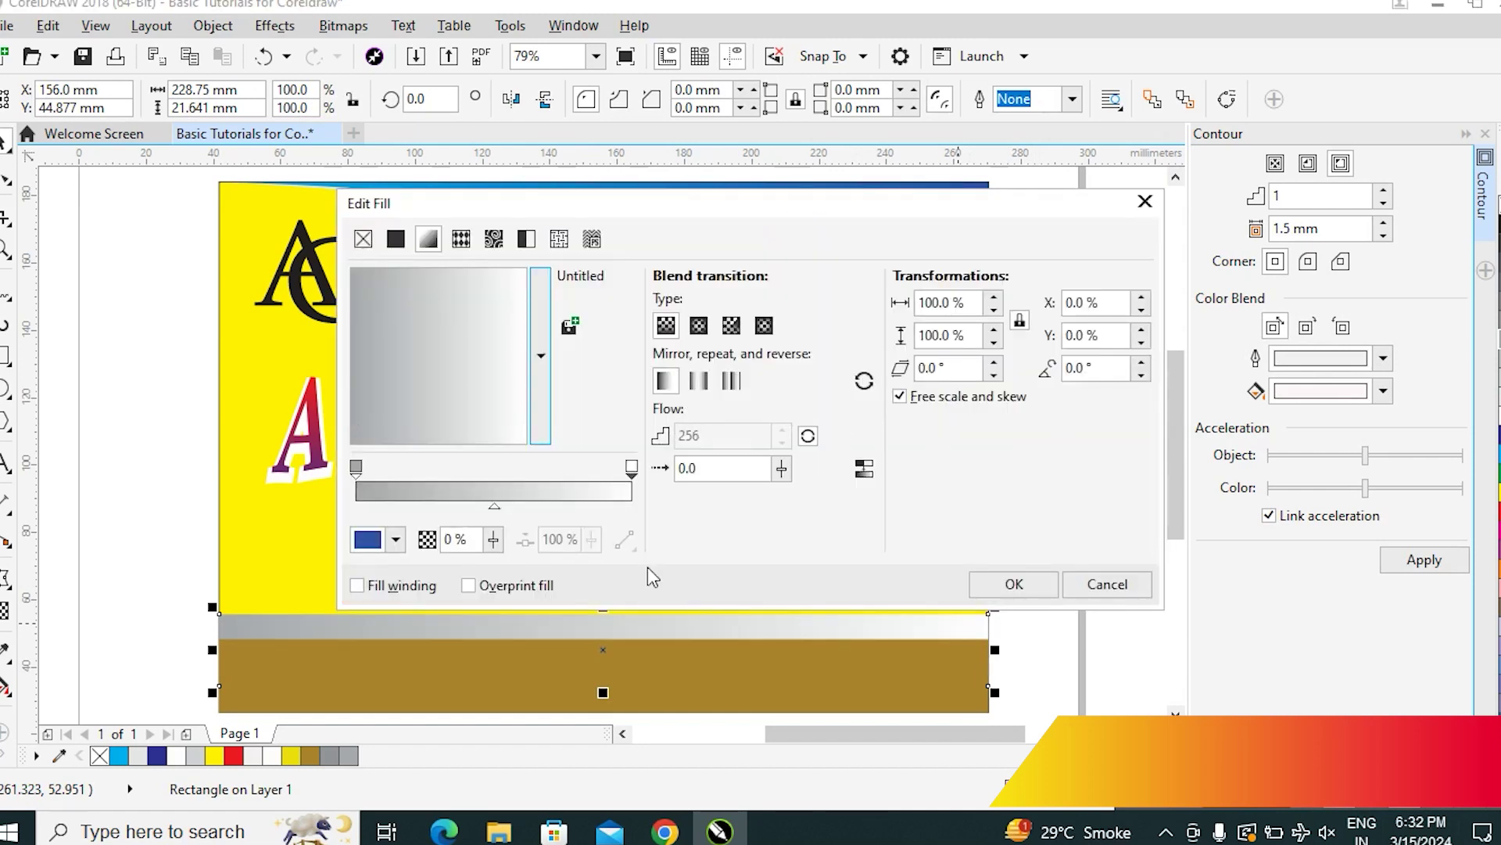
Give the grey strip a grey-to-white fountain fill and tilt it slightly
{"action": "left_click", "coordinate": [1023, 592]}
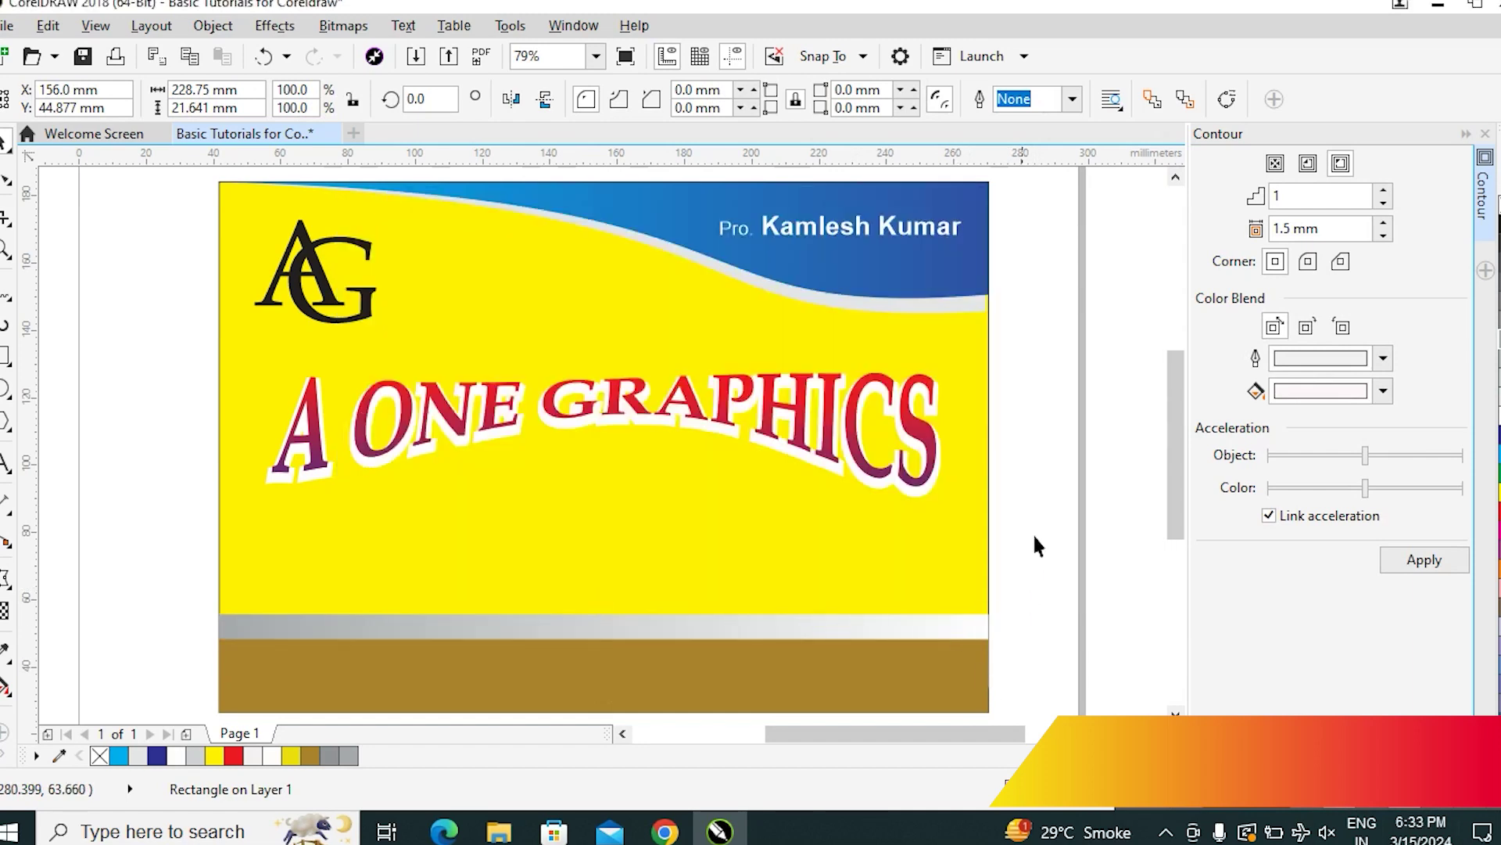
{"action": "left_click", "coordinate": [1005, 555]}
{"action": "left_click", "coordinate": [812, 624]}
{"action": "left_click", "coordinate": [791, 625]}
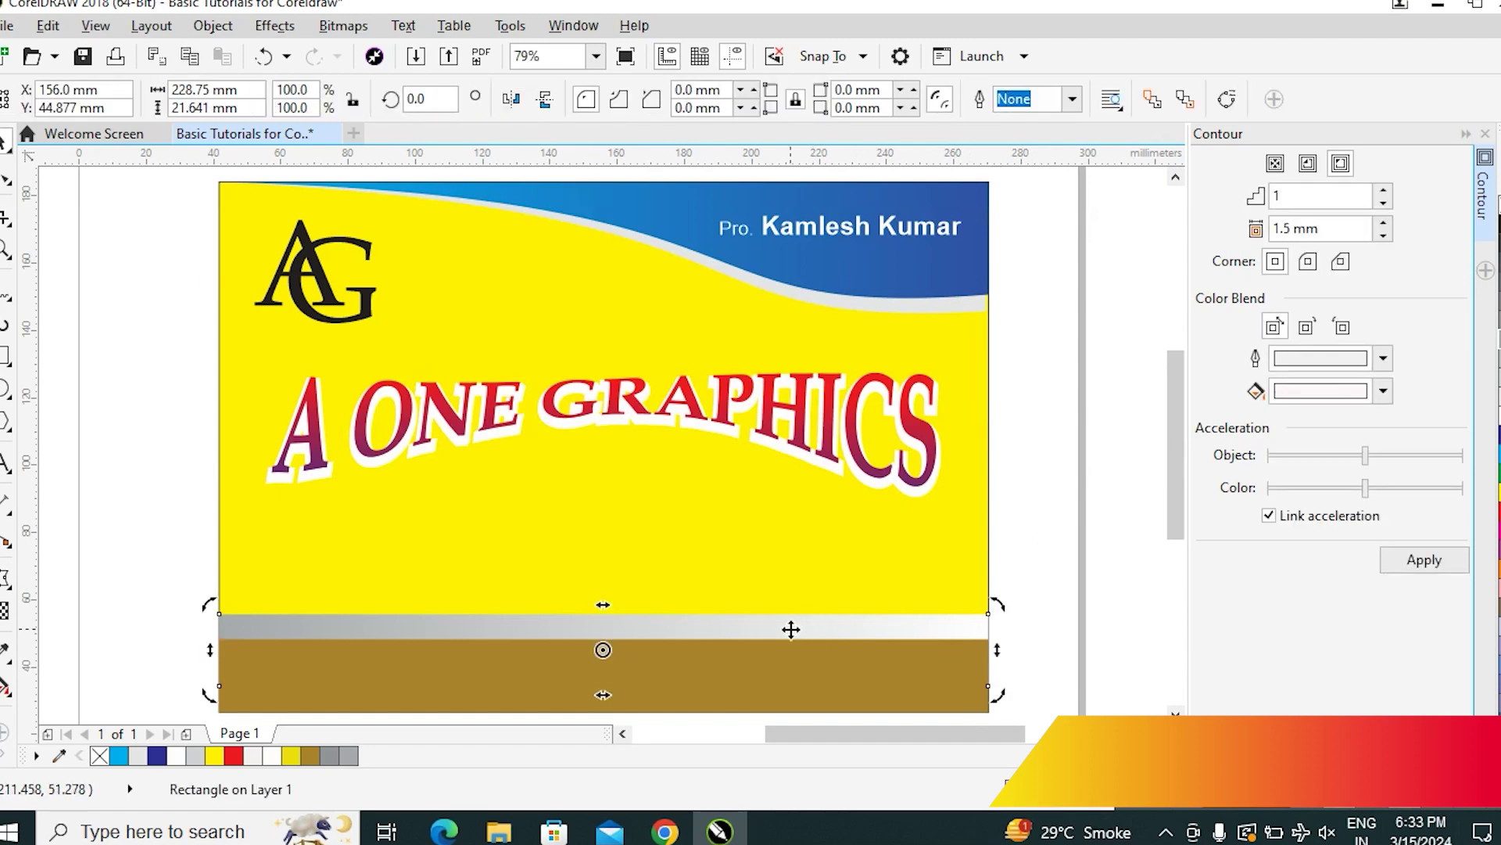
{"action": "left_click", "coordinate": [1053, 526]}
{"action": "left_click", "coordinate": [837, 626]}
{"action": "left_click", "coordinate": [838, 625]}
{"action": "left_click_drag", "start_coordinate": [997, 694], "coordinate": [972, 701]}
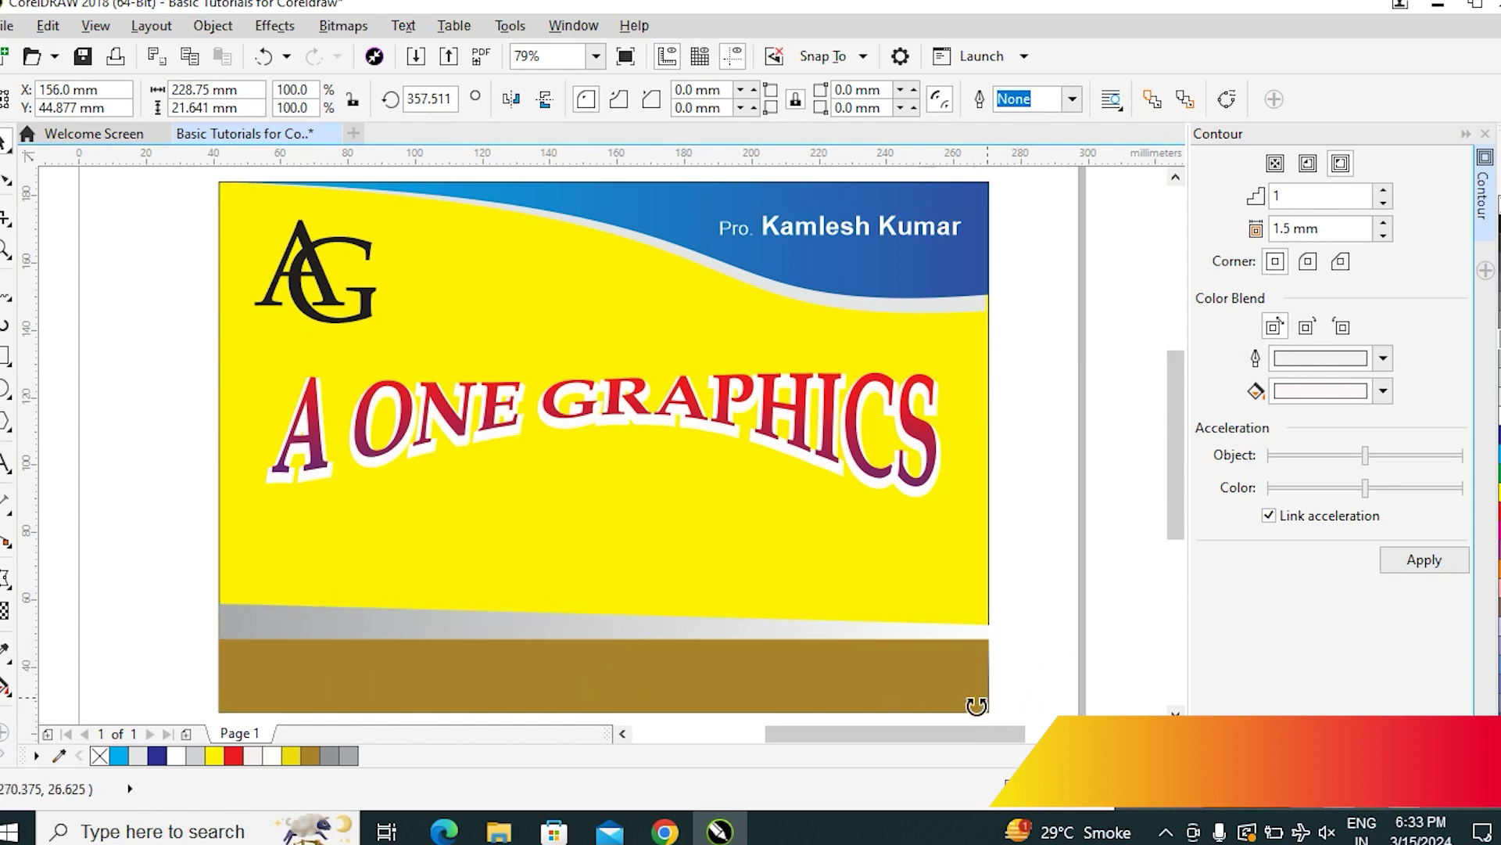
{"action": "left_click", "coordinate": [1050, 523]}
PowerClip the bottom strips inside the yellow card background
{"action": "left_click", "coordinate": [434, 640]}
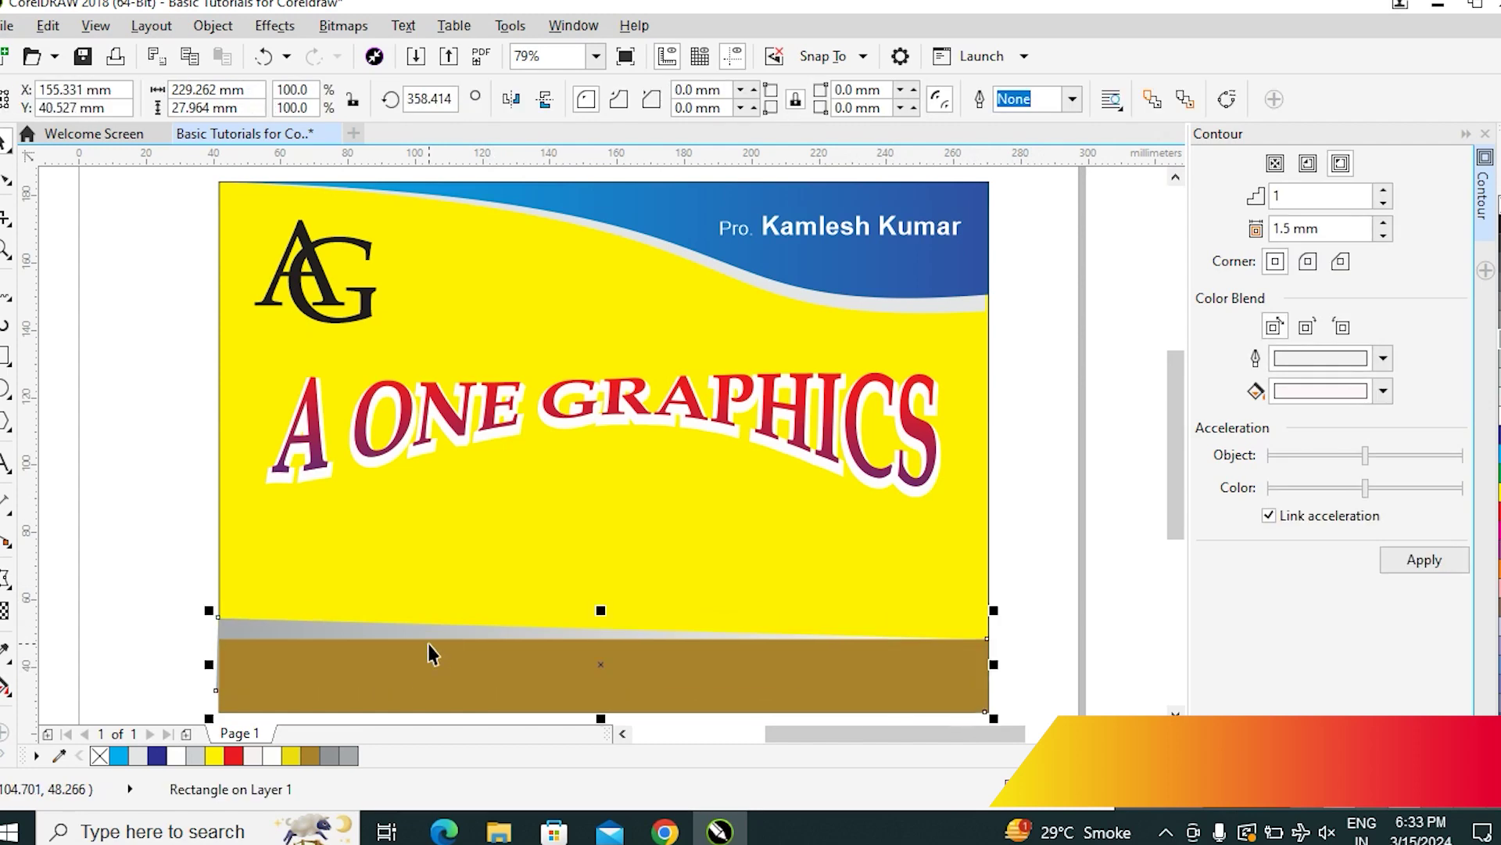
{"action": "left_click", "coordinate": [1028, 560]}
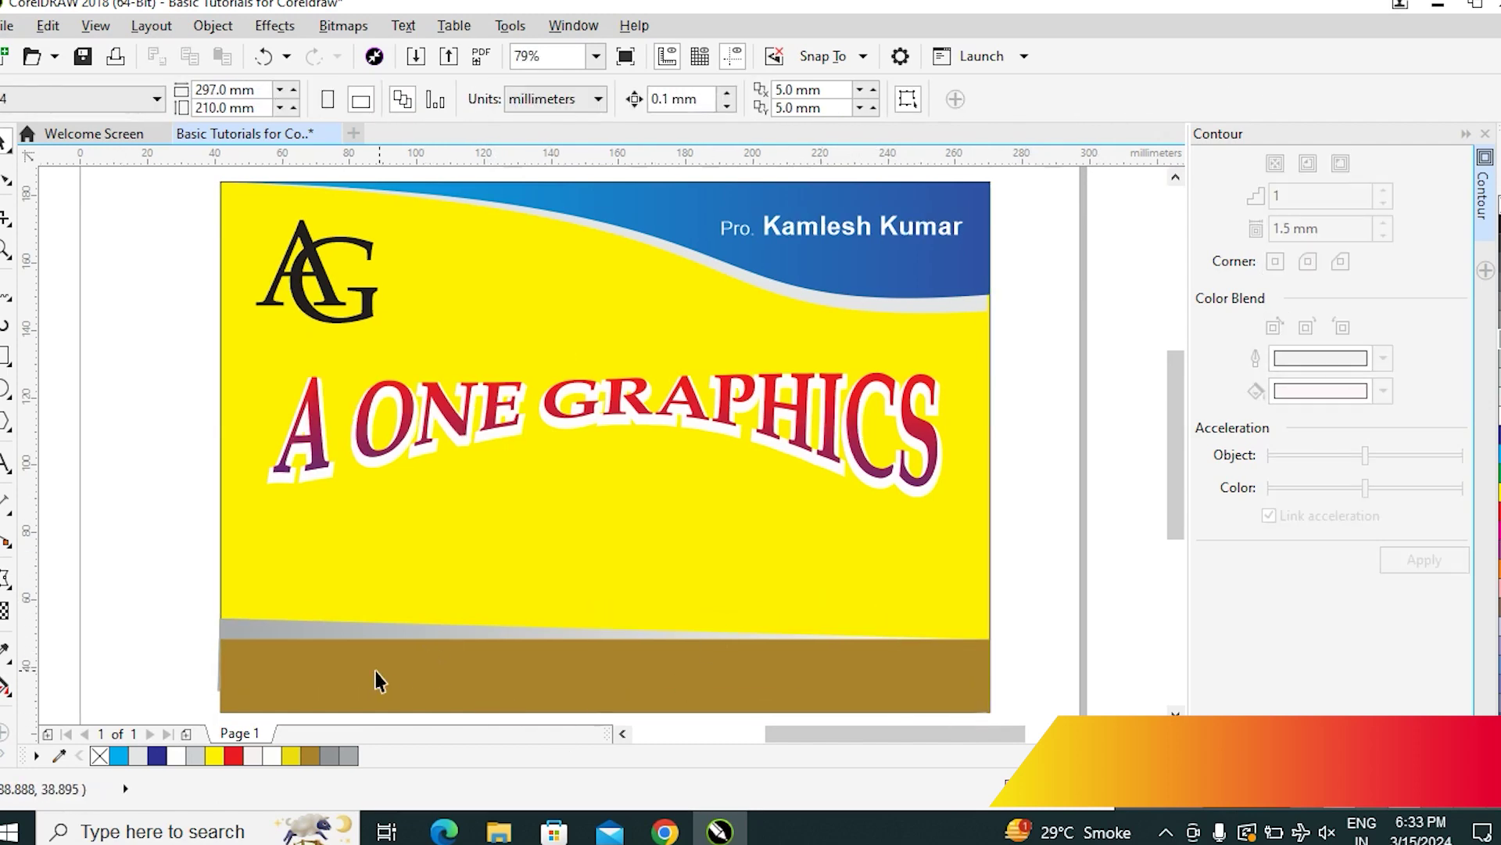
{"action": "left_click", "coordinate": [302, 630]}
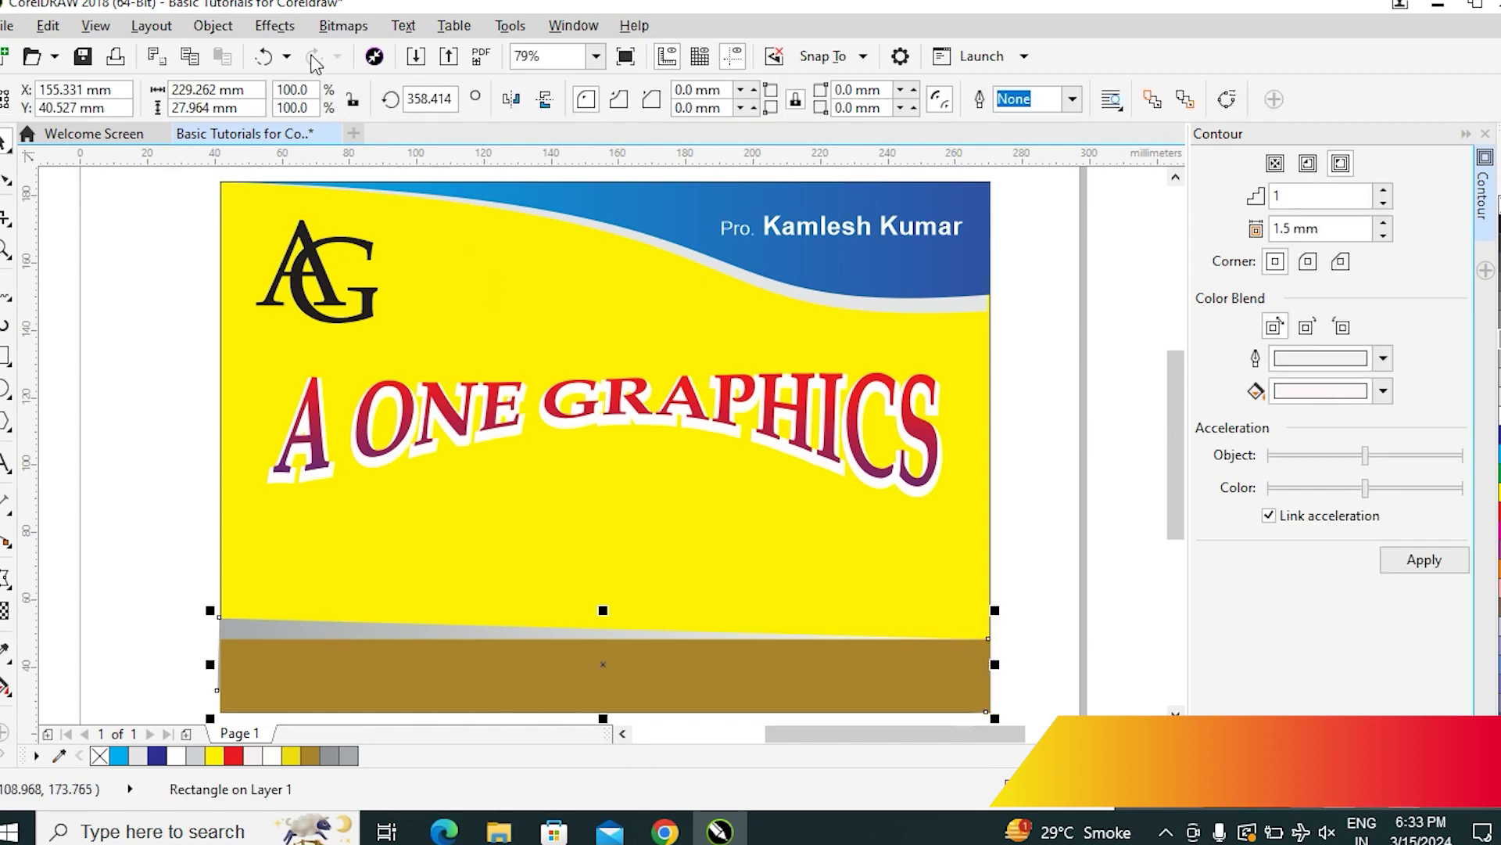
{"action": "left_click", "coordinate": [214, 25]}
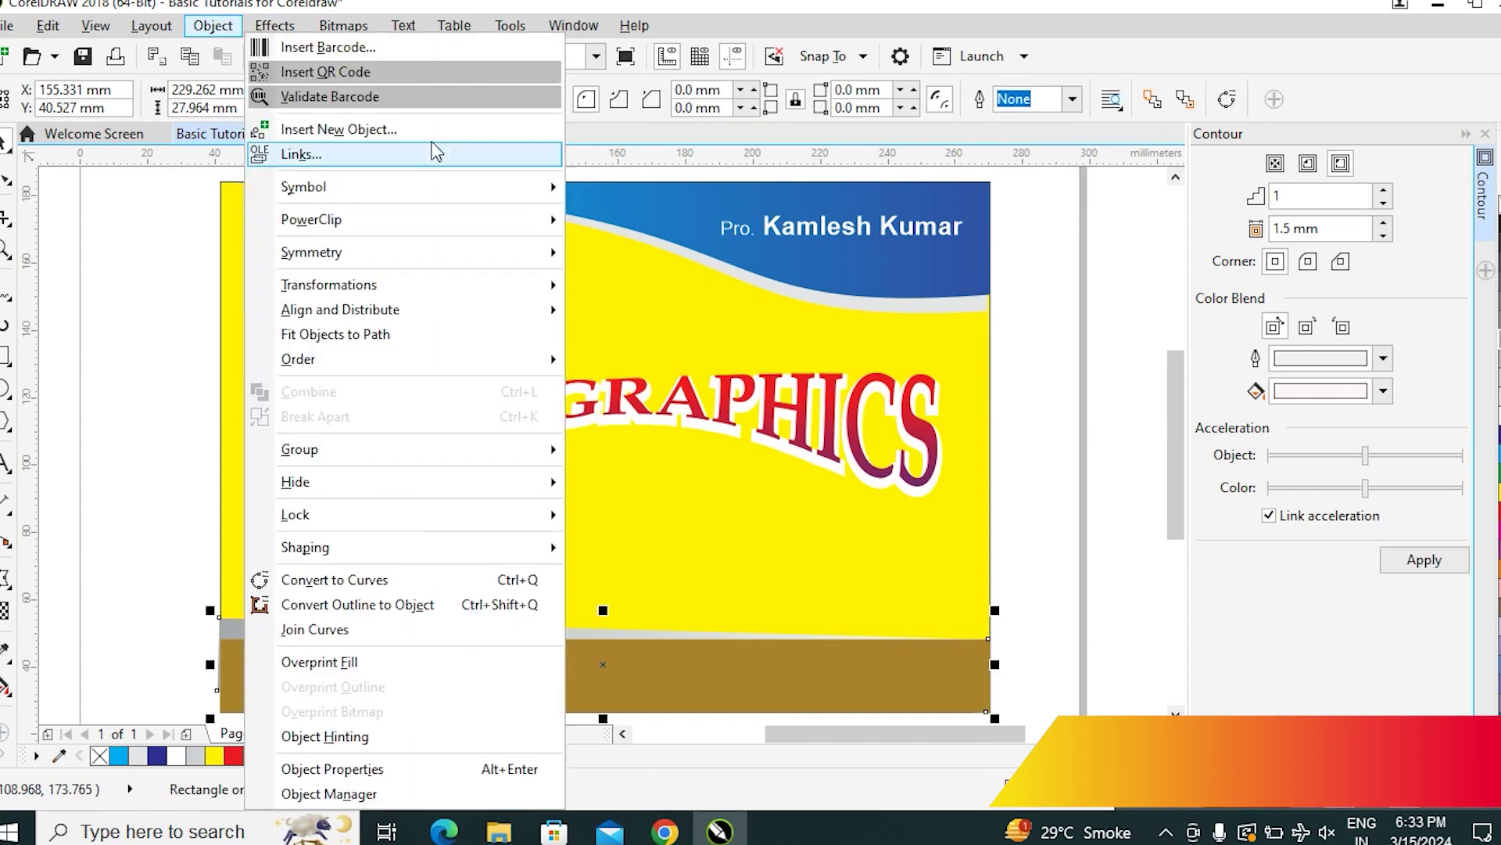
{"action": "mouse_move", "coordinate": [368, 223]}
{"action": "left_click", "coordinate": [649, 225]}
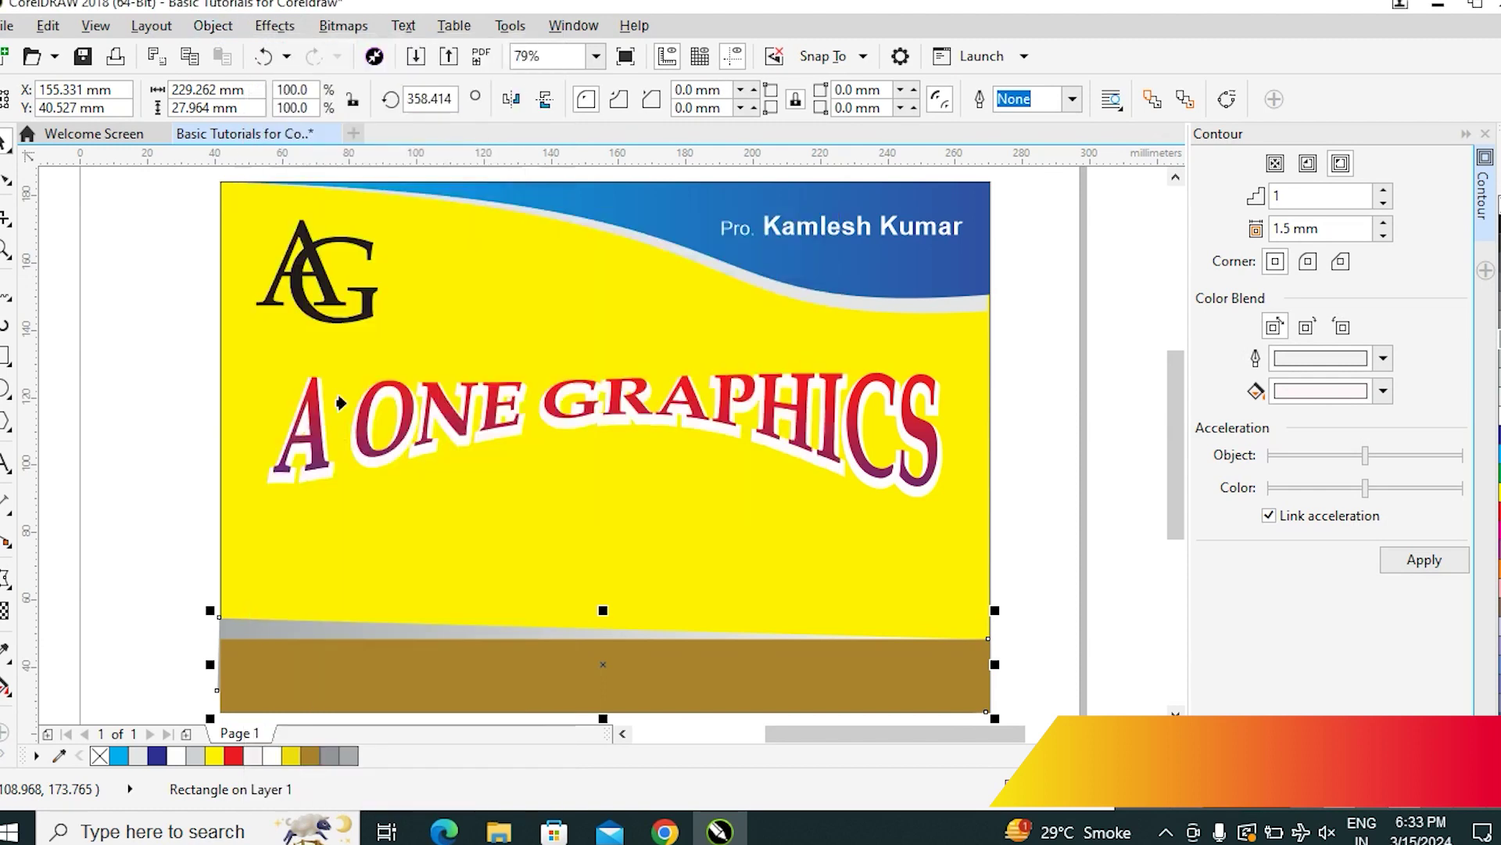
{"action": "left_click", "coordinate": [244, 410]}
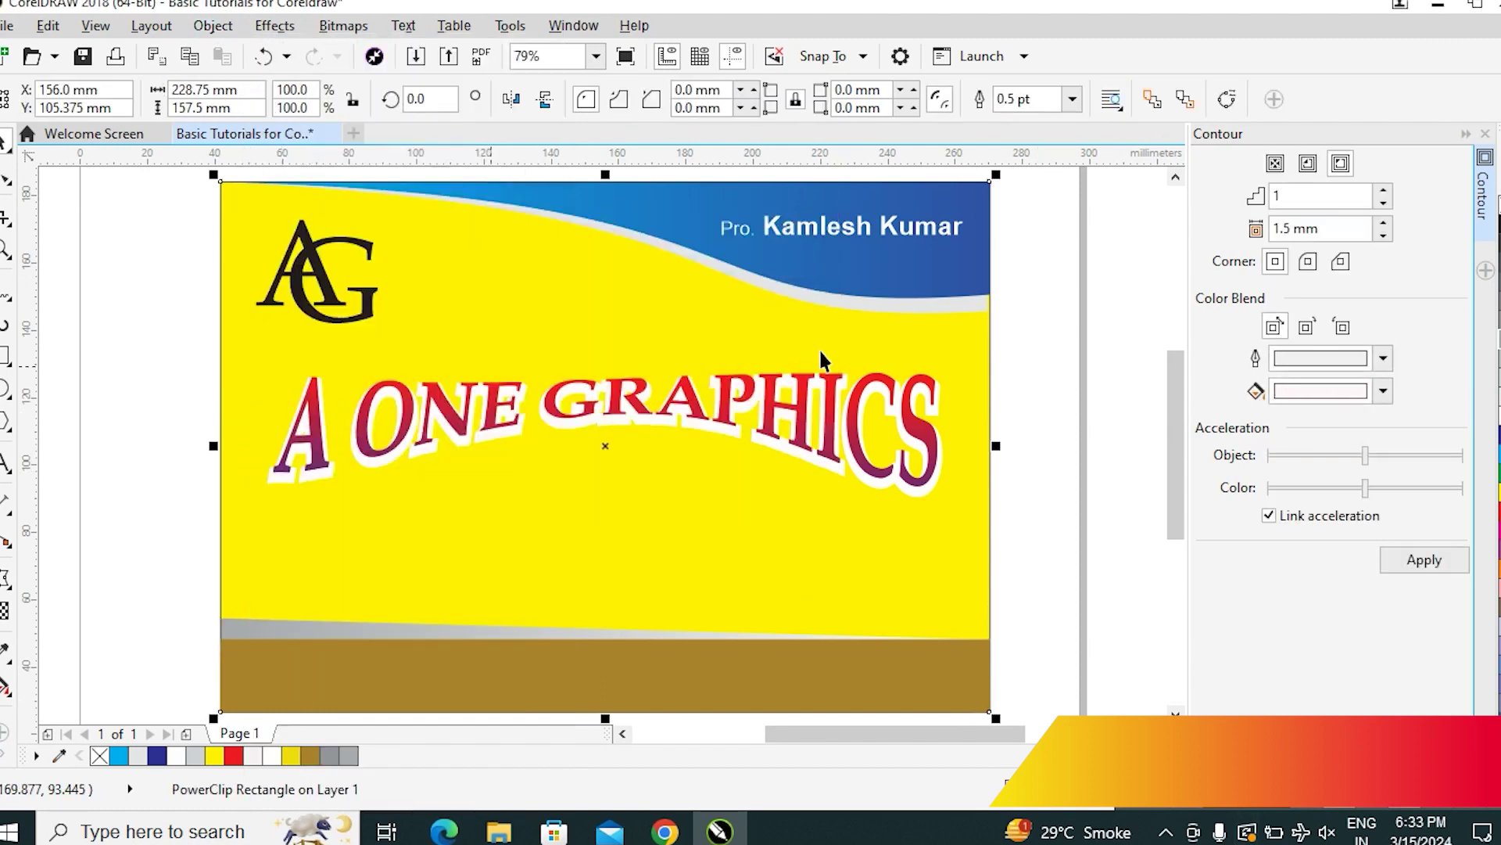
{"action": "left_click", "coordinate": [1060, 538]}
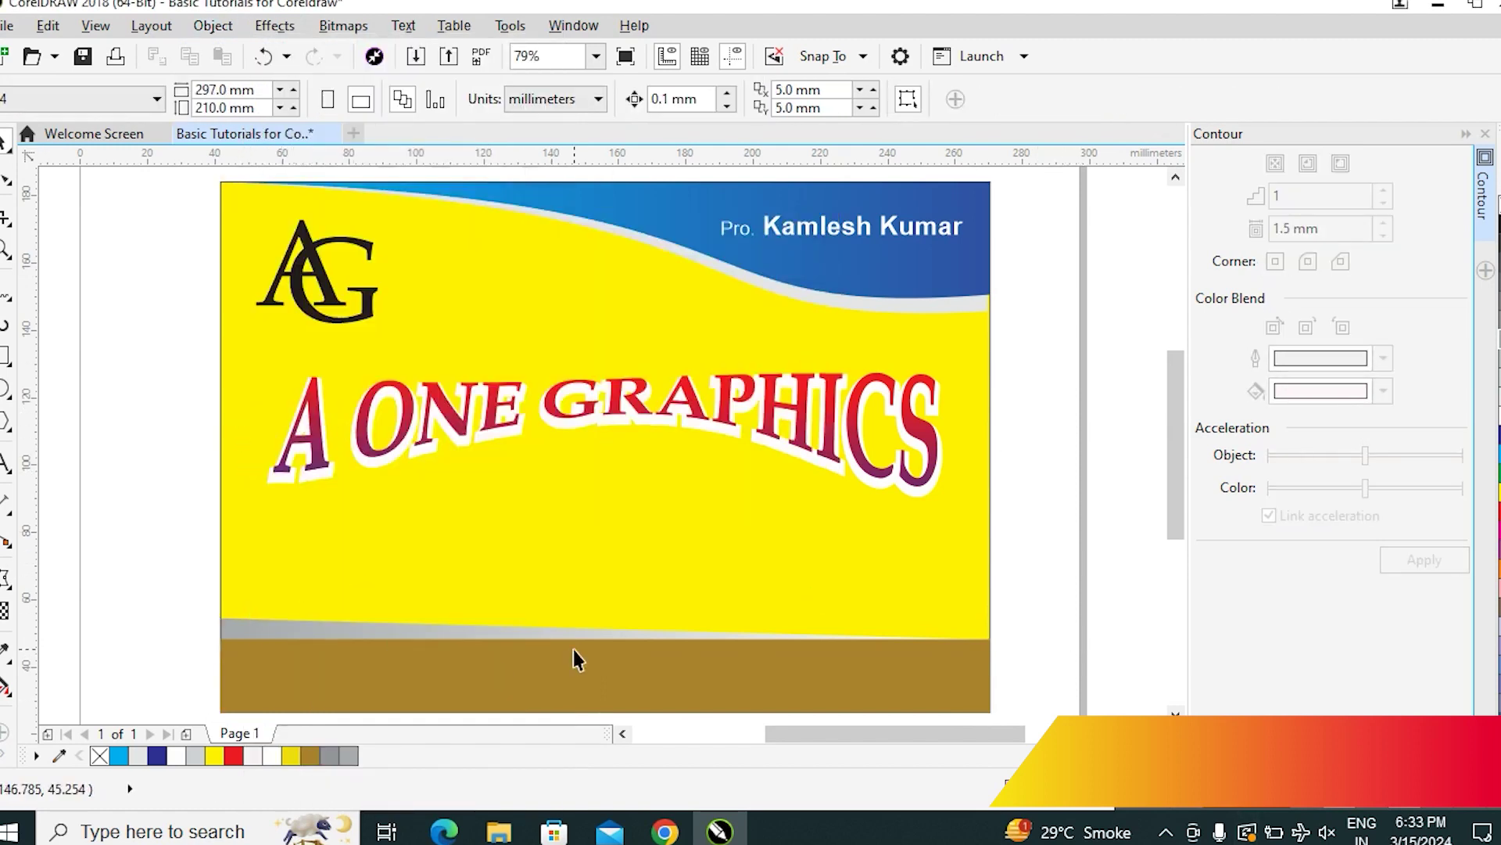
Type 'Visiting Cards Design', 'Poster Design', 'Letter Head Design' below the title and centre the block
{"action": "left_click", "coordinate": [6, 463]}
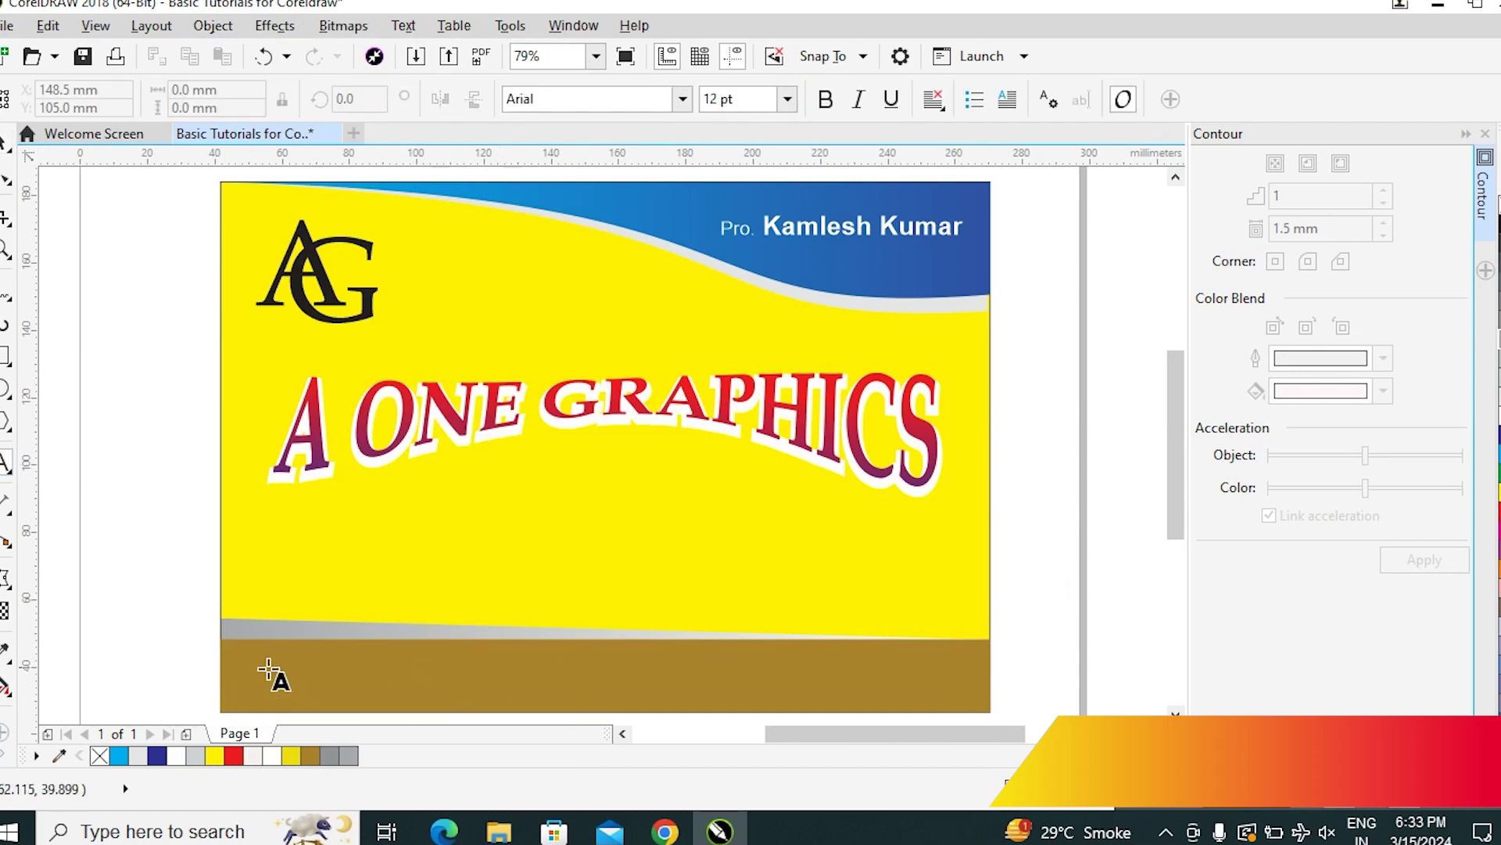
{"action": "left_click", "coordinate": [287, 519]}
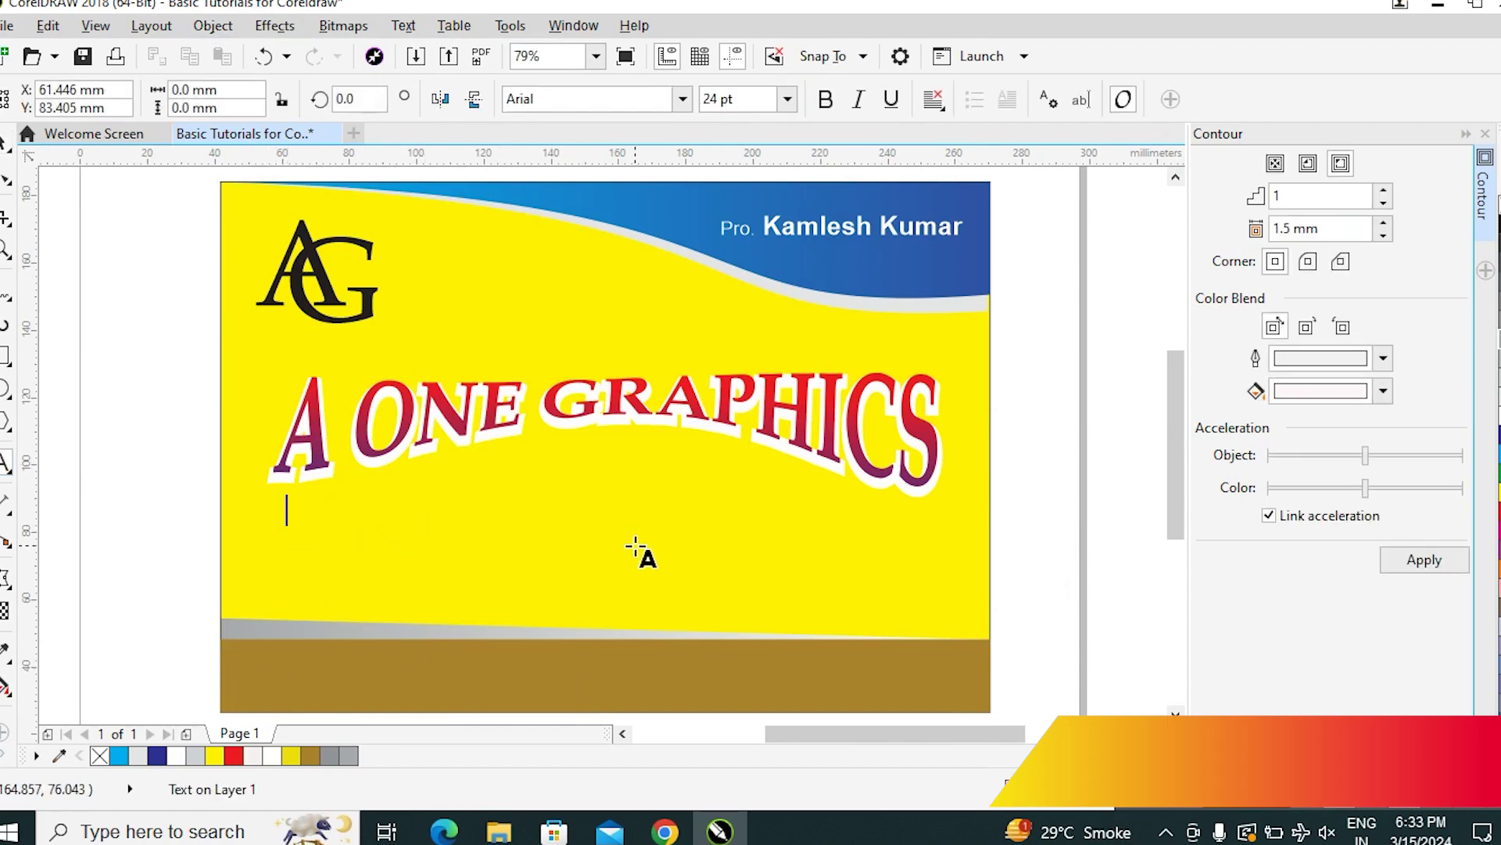
{"action": "type", "text": "dfbfbsd"}
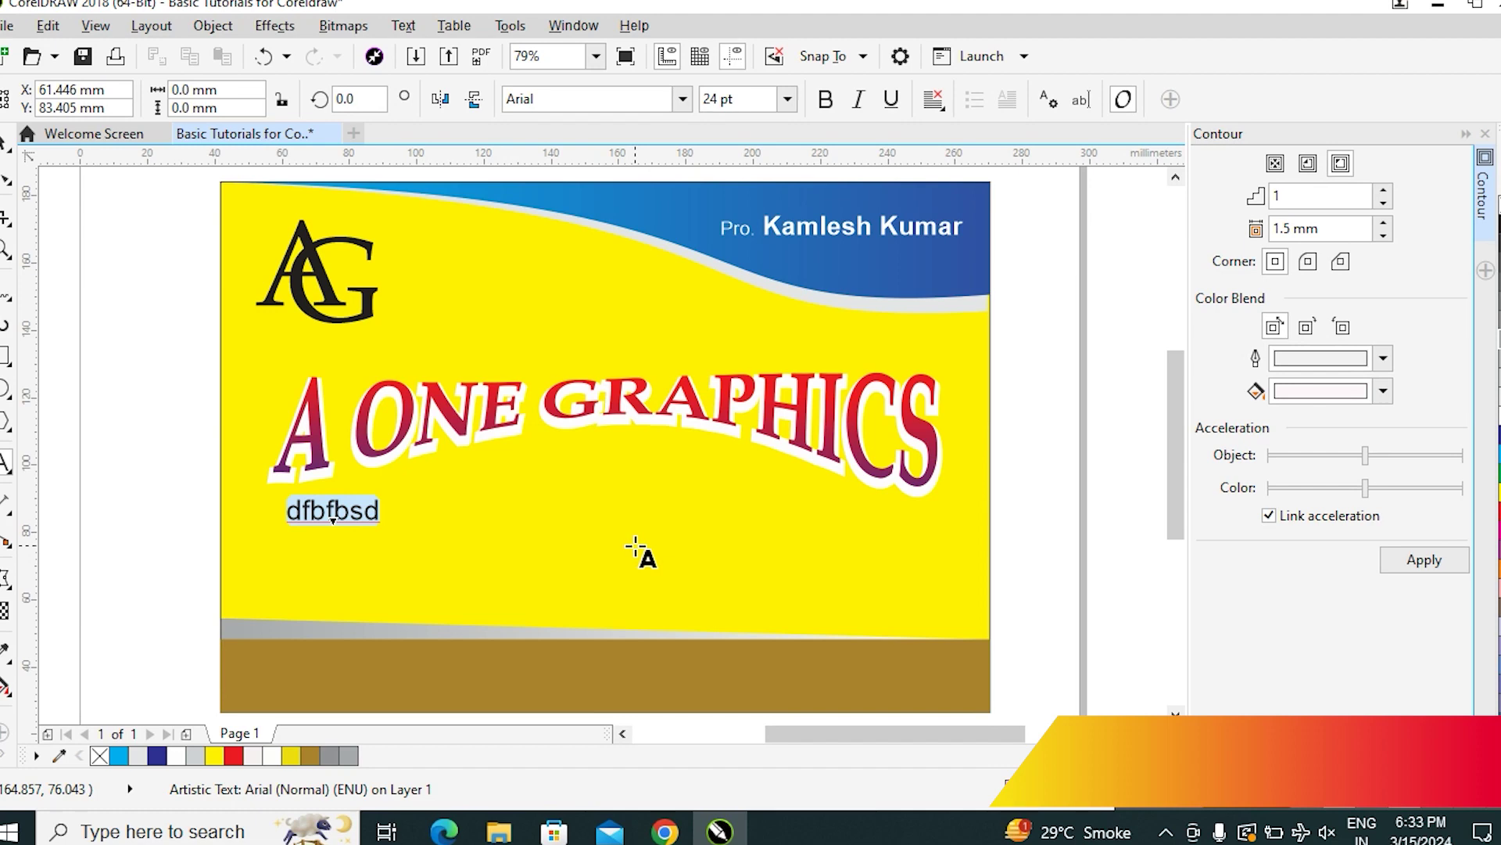
{"action": "type", "text": "Vidsi"}
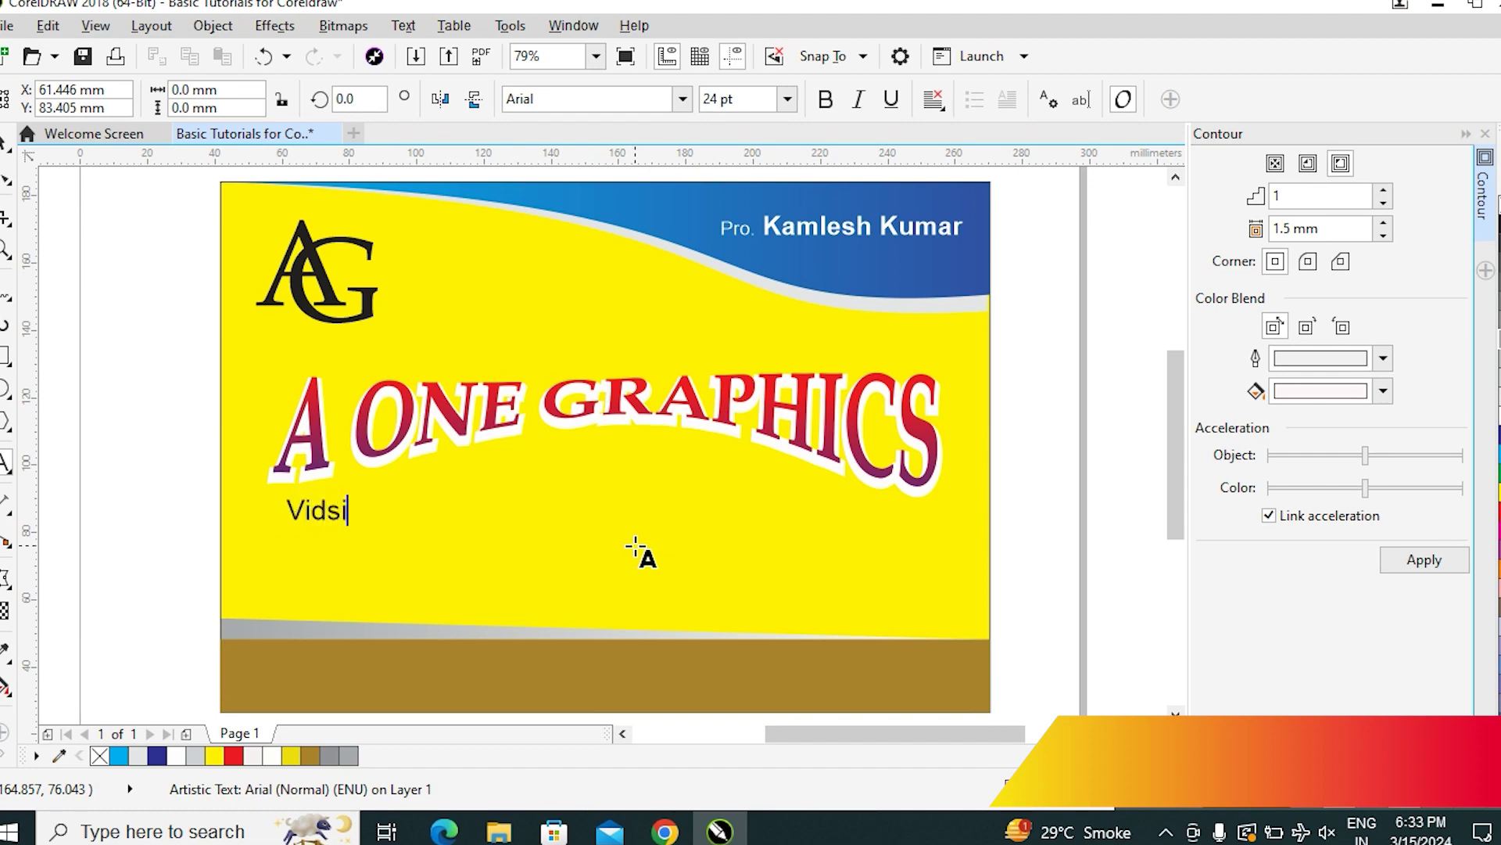
{"action": "type", "text": "ting "}
{"action": "type", "text": "Visi"}
{"action": "type", "text": "ting C"}
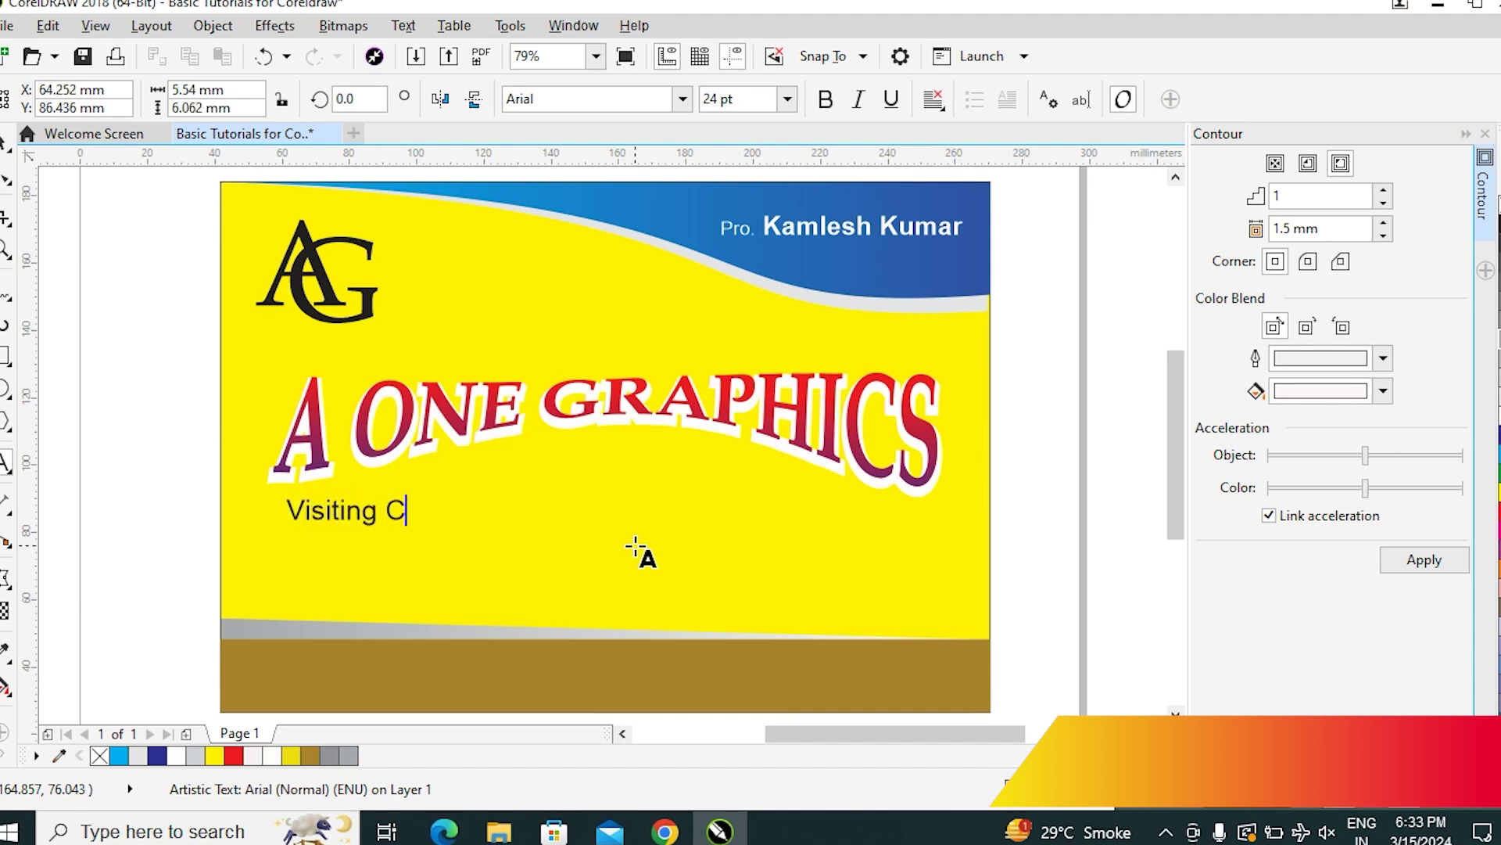
{"action": "type", "text": "ards Design"}
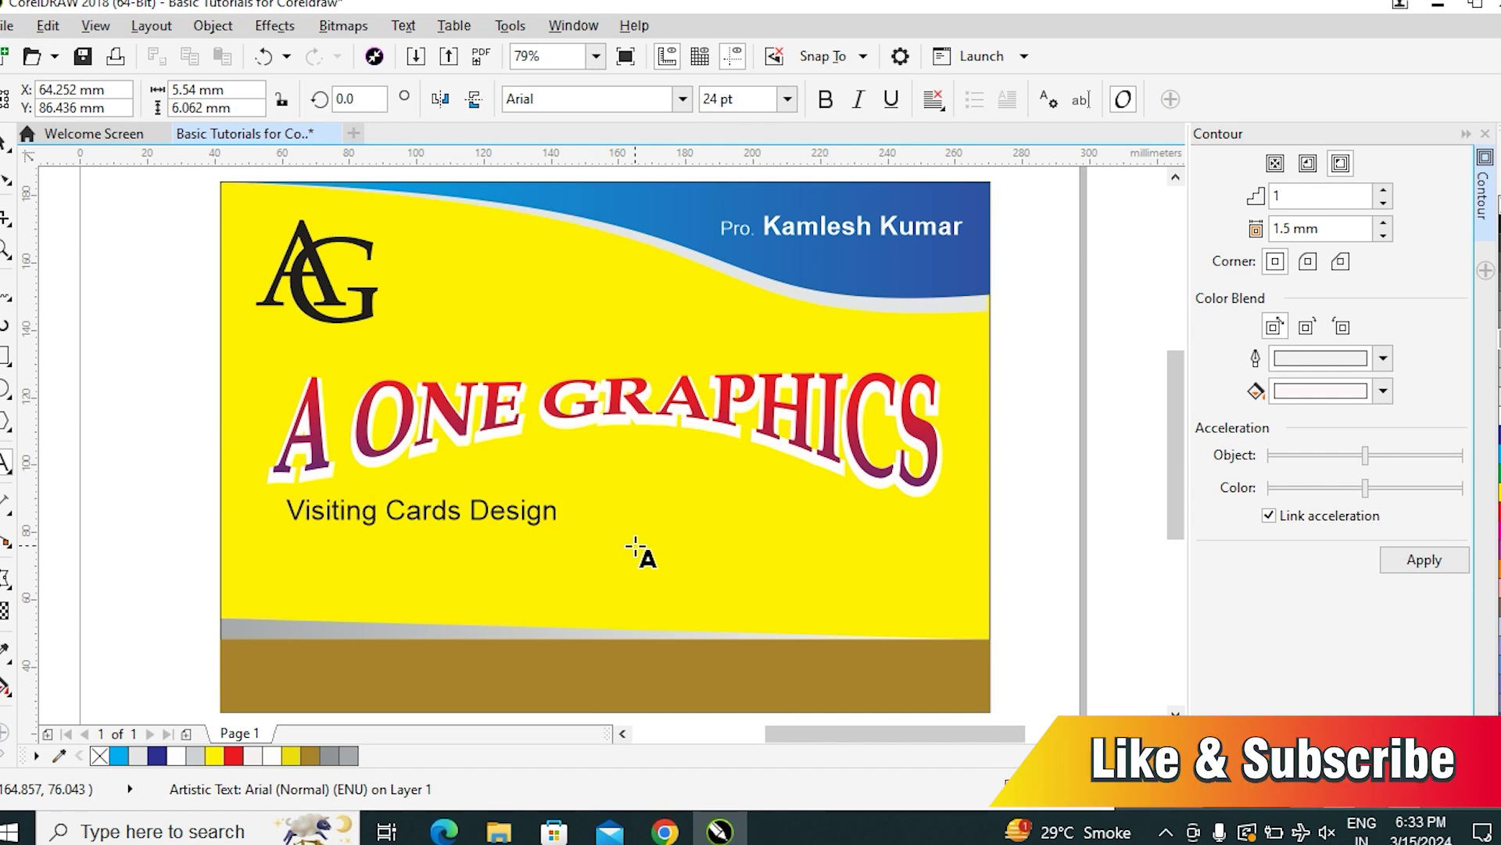
{"action": "key", "text": "Return"}
{"action": "type", "text": "Poster Design"}
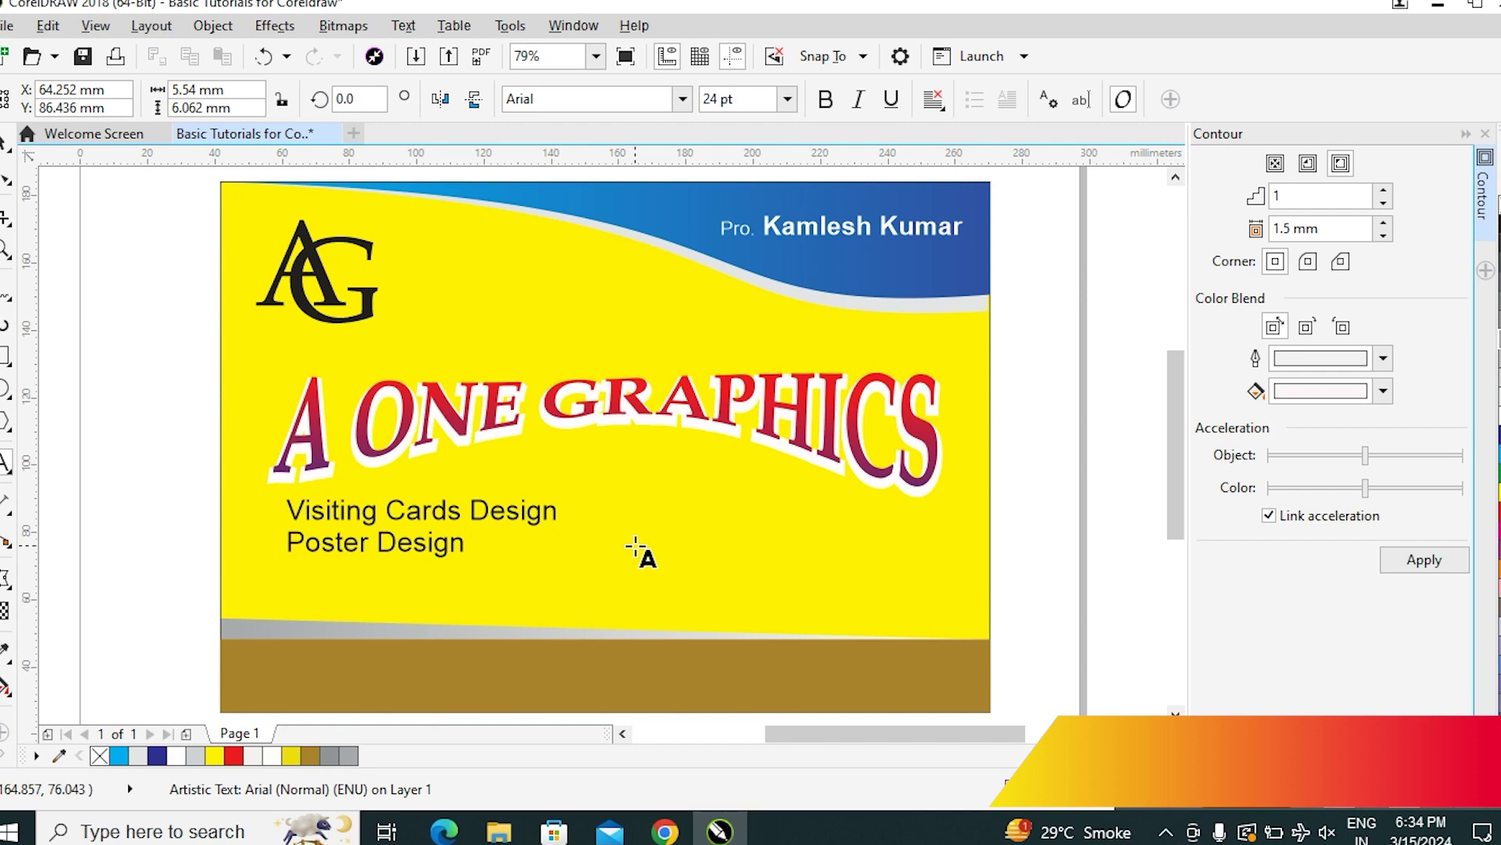
{"action": "type", "text": "etter HeD"}
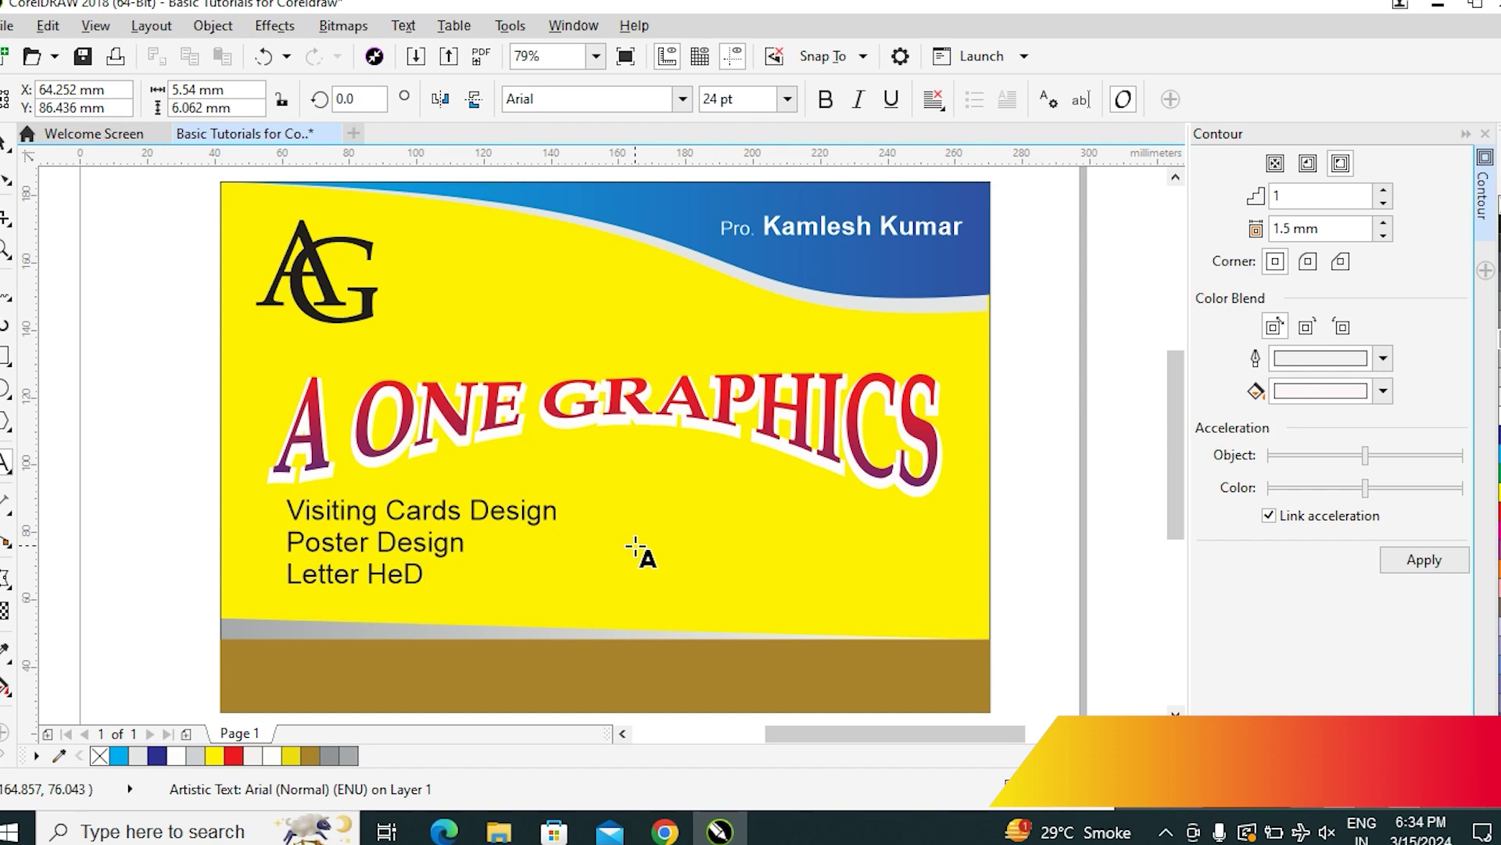
{"action": "key", "text": "BackSpace"}
{"action": "type", "text": "ad Design"}
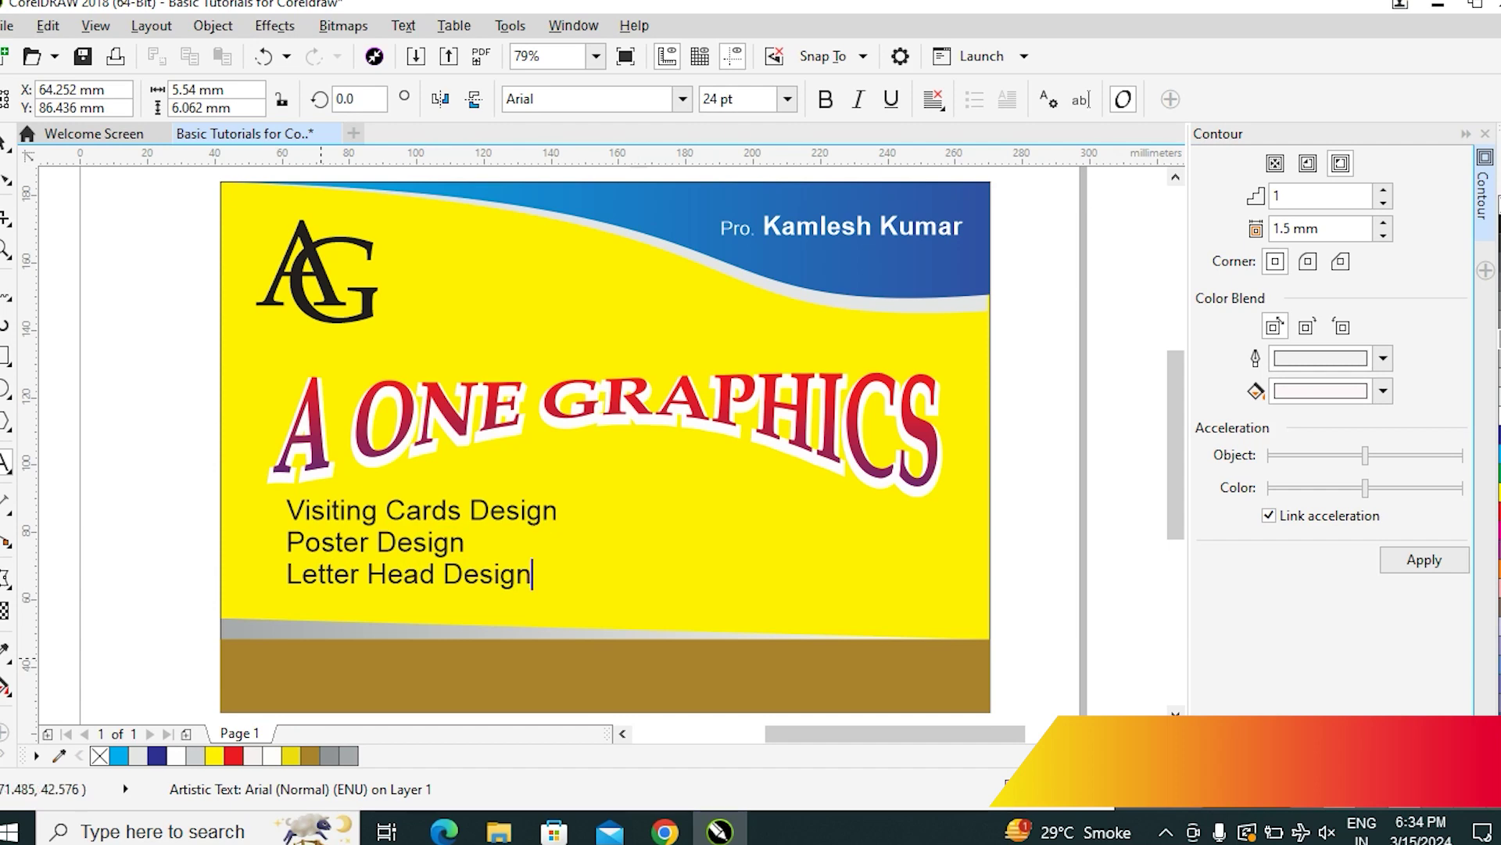
{"action": "left_click", "coordinate": [7, 172]}
{"action": "left_click_drag", "start_coordinate": [502, 516], "coordinate": [722, 501]}
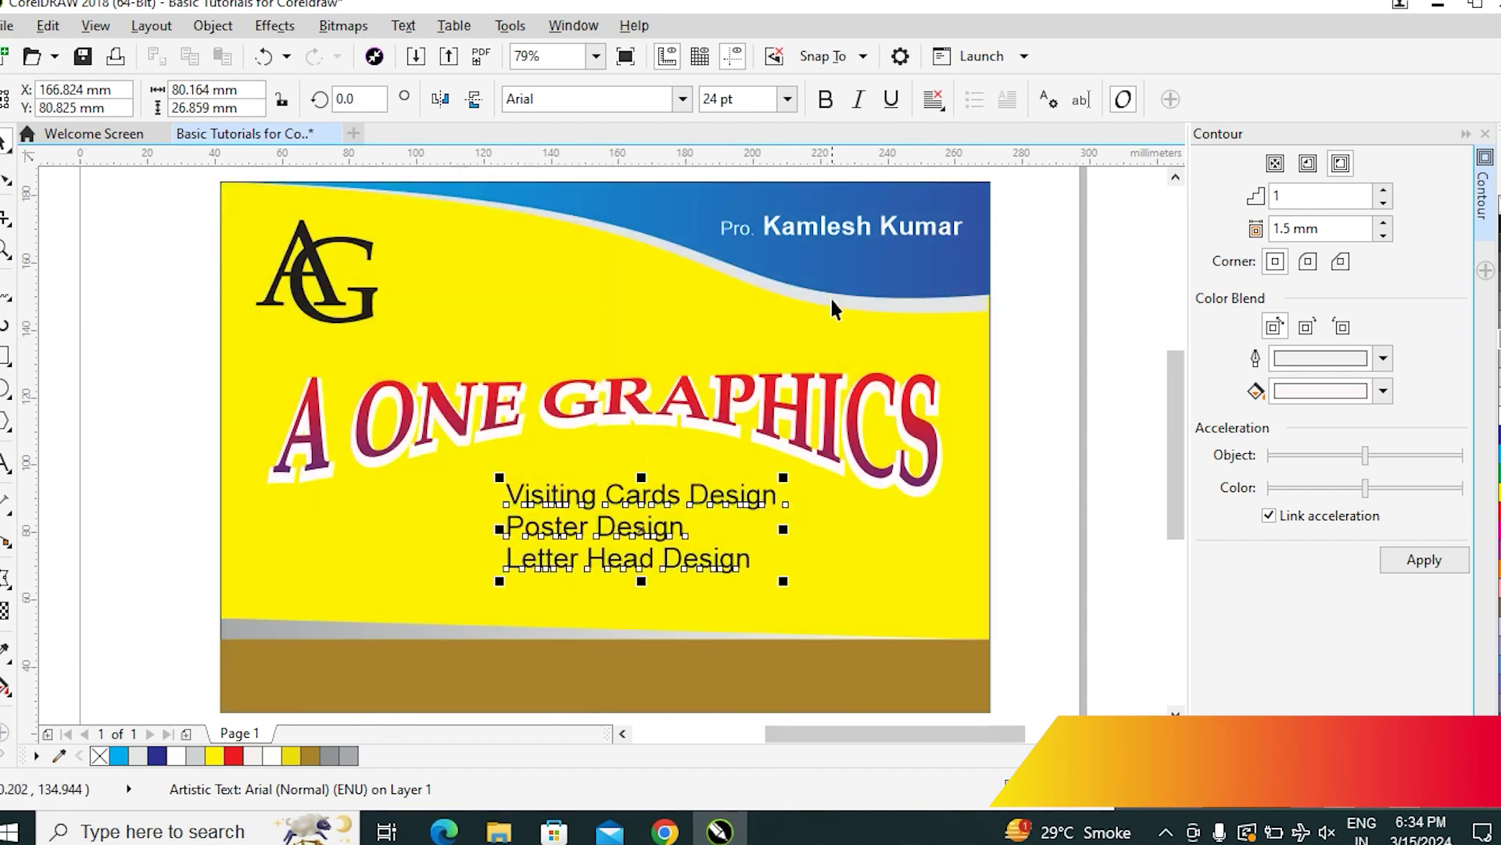
Center-align the services text and move it slightly up and left
{"action": "left_click", "coordinate": [936, 106]}
{"action": "left_click", "coordinate": [974, 179]}
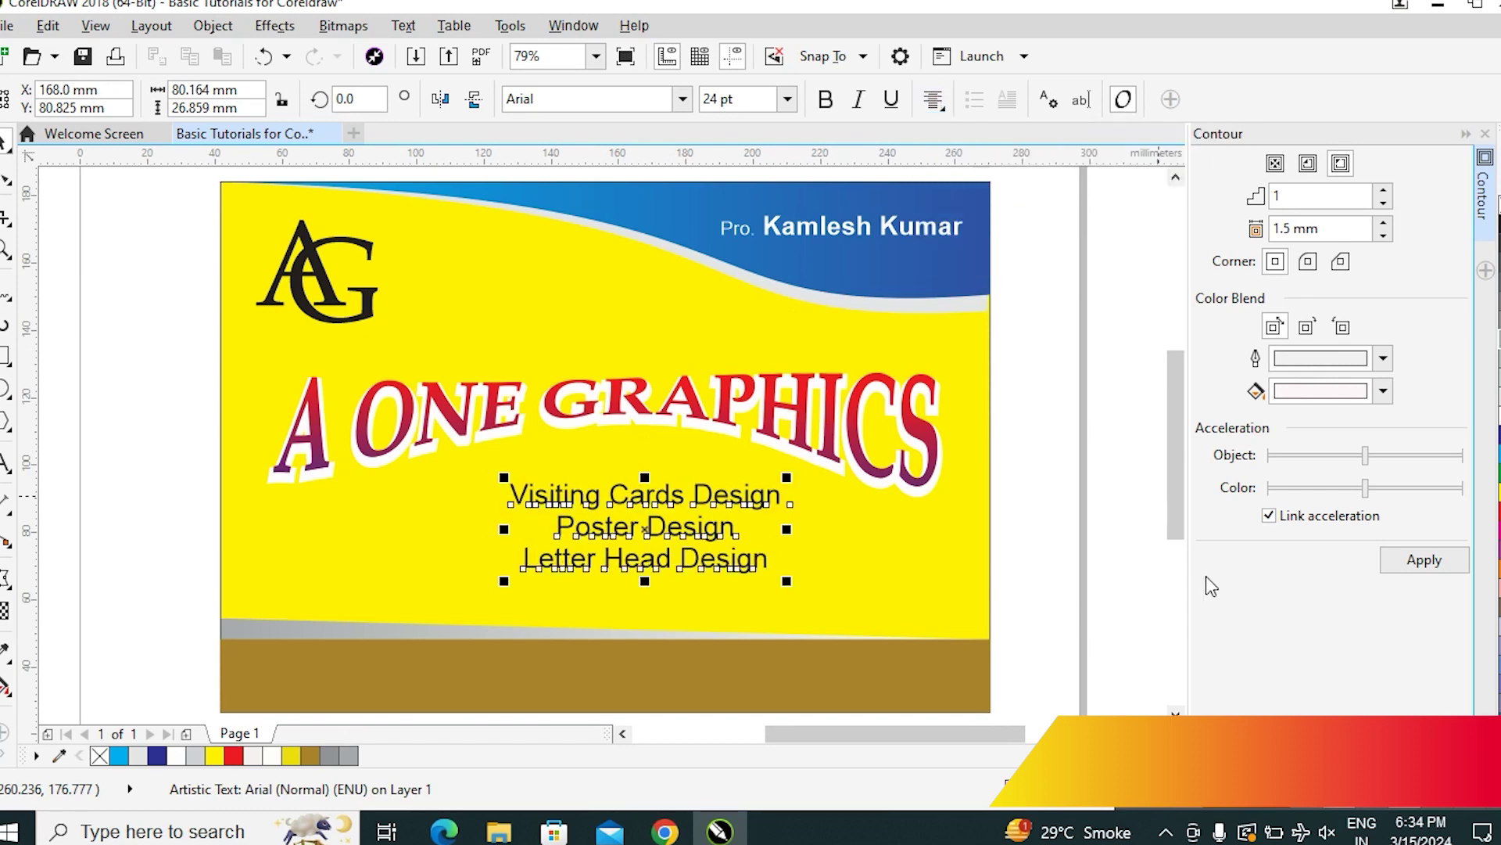
{"action": "key", "text": "Escape"}
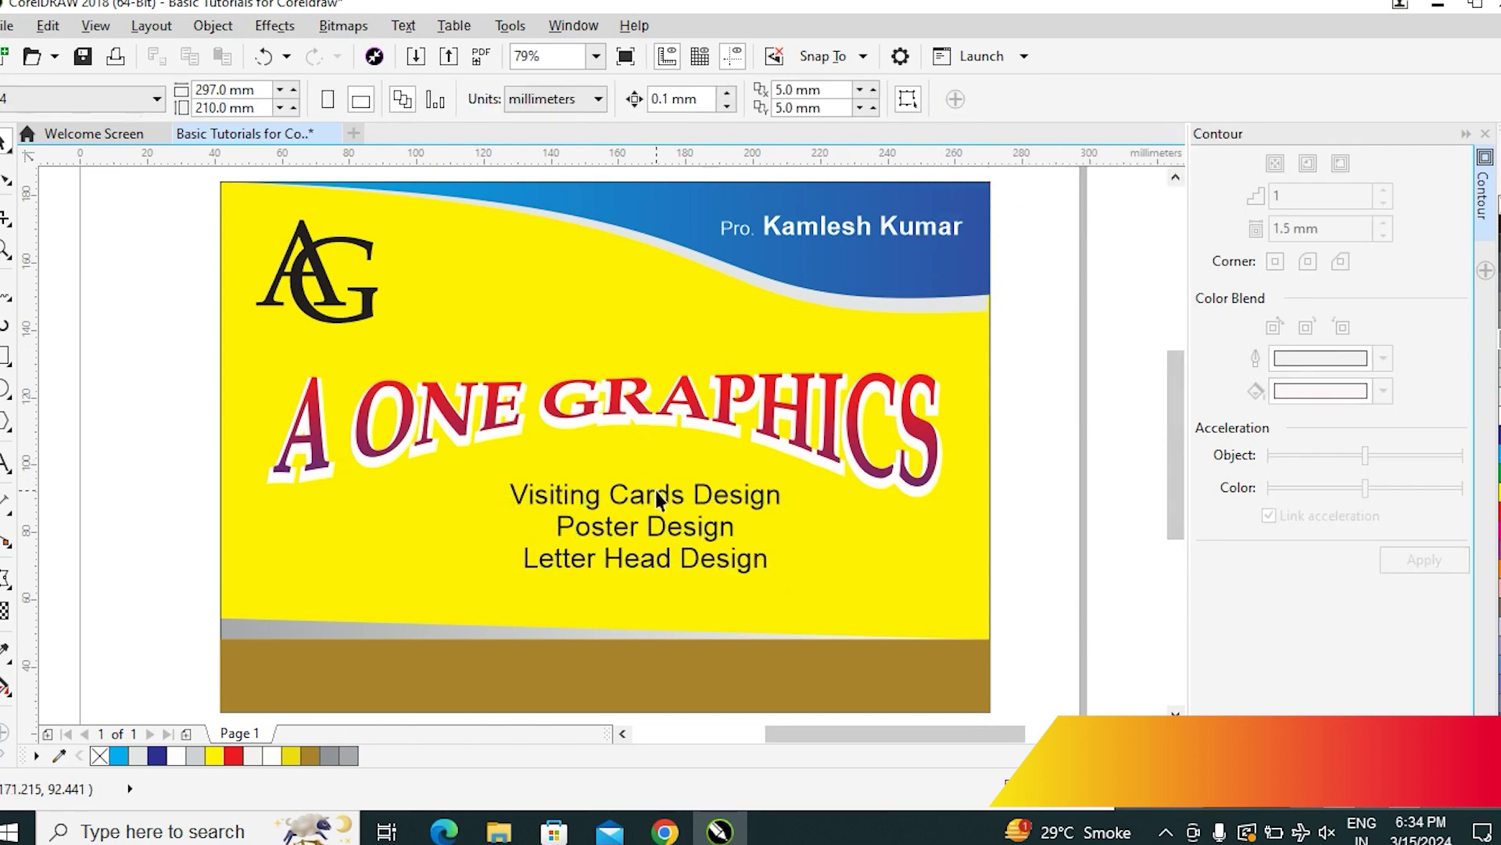
{"action": "double_click", "coordinate": [653, 499]}
{"action": "left_click_drag", "start_coordinate": [653, 499], "coordinate": [632, 477]}
{"action": "key", "text": "Escape"}
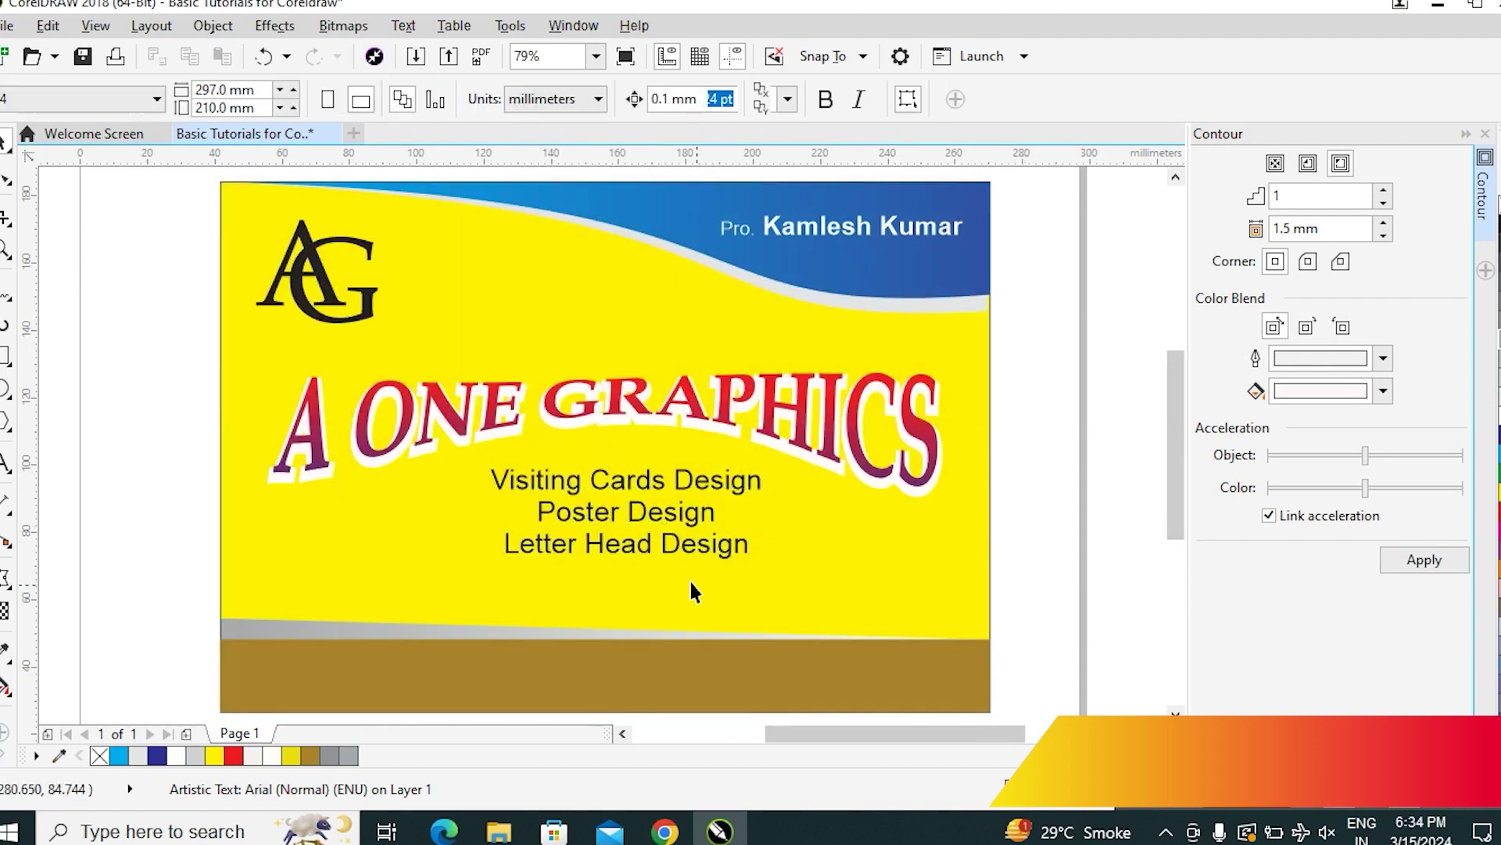
Add a 'Brochure Design Etc' line and join Poster Design onto the Visiting Cards Design line
{"action": "double_click", "coordinate": [653, 547]}
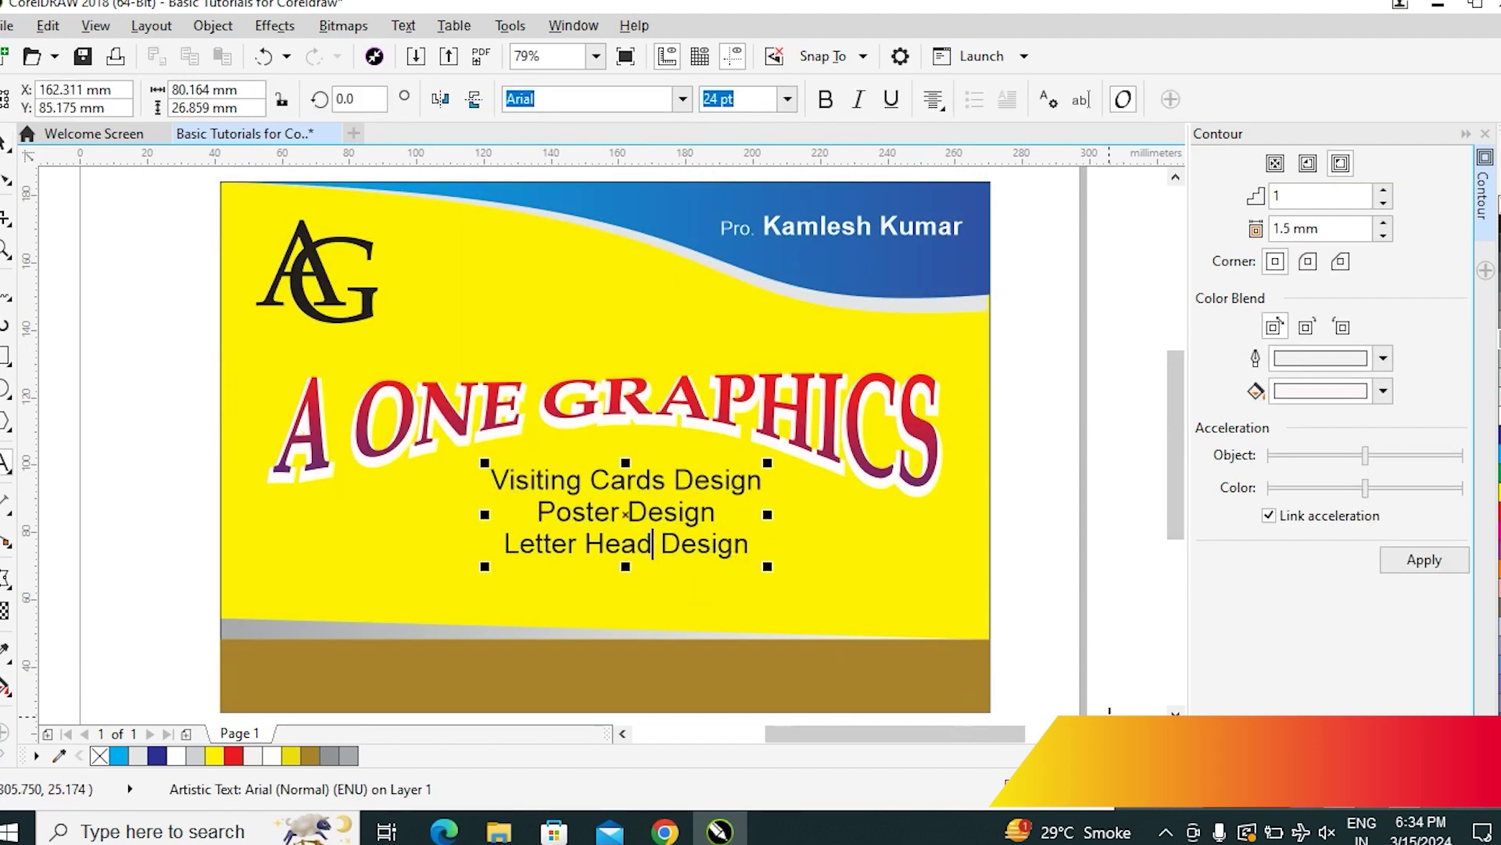
{"action": "key", "text": "Return"}
{"action": "type", "text": "Brochu"}
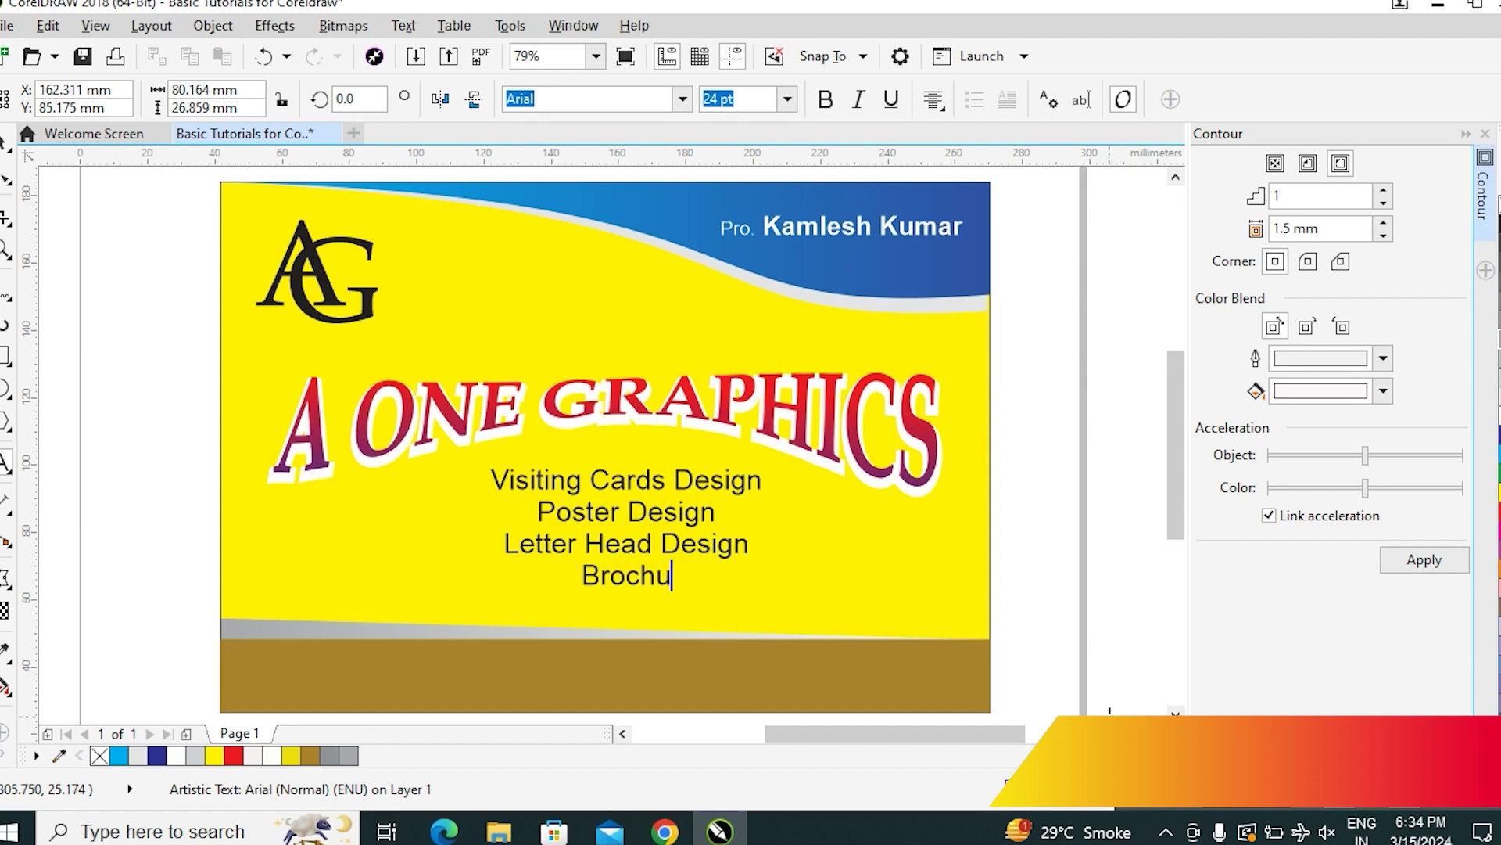
{"action": "type", "text": "re Design"}
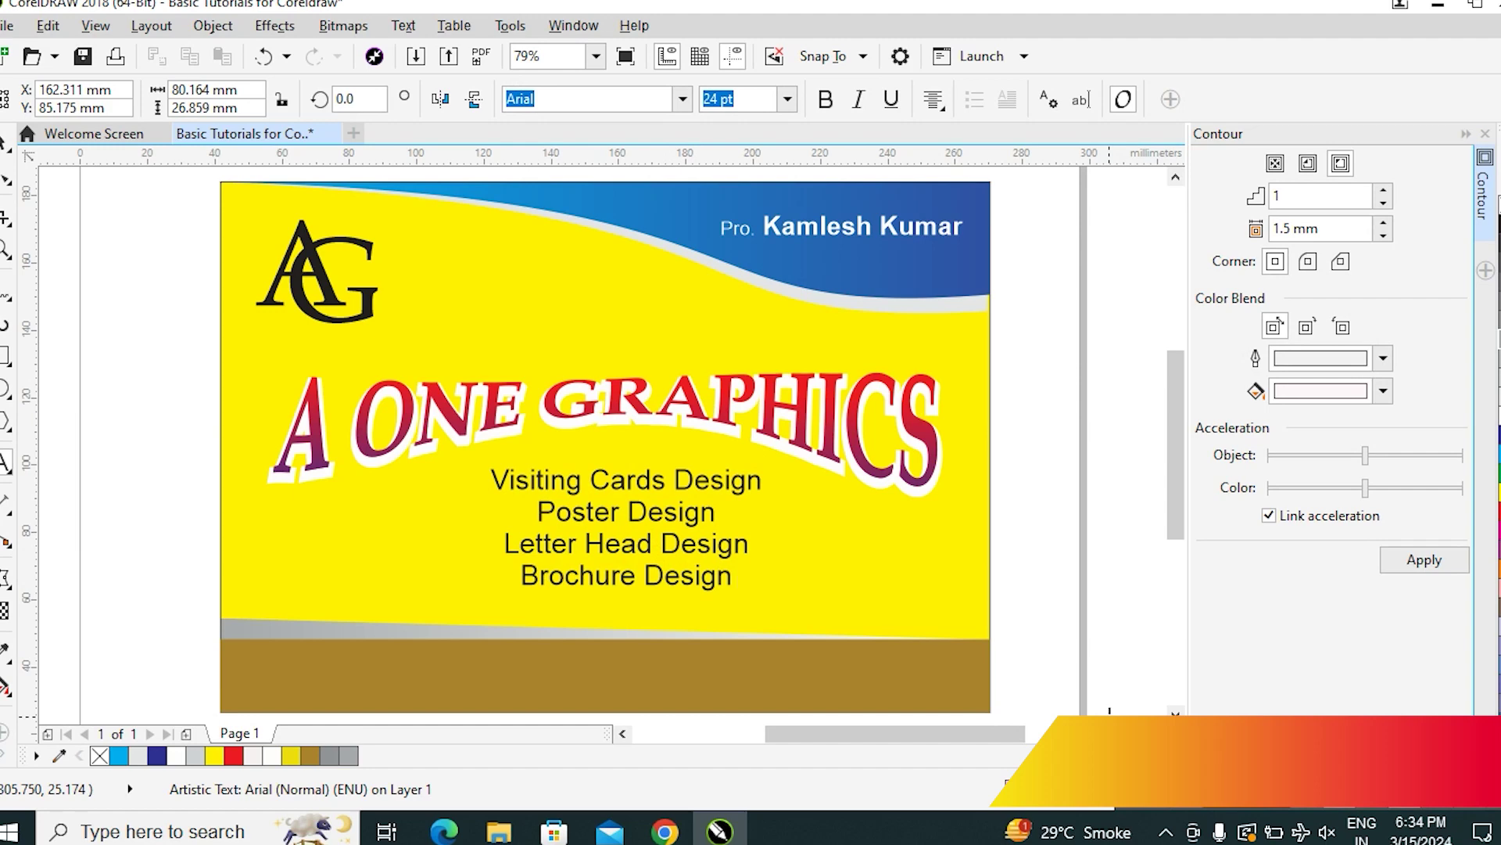
{"action": "type", "text": "Etc"}
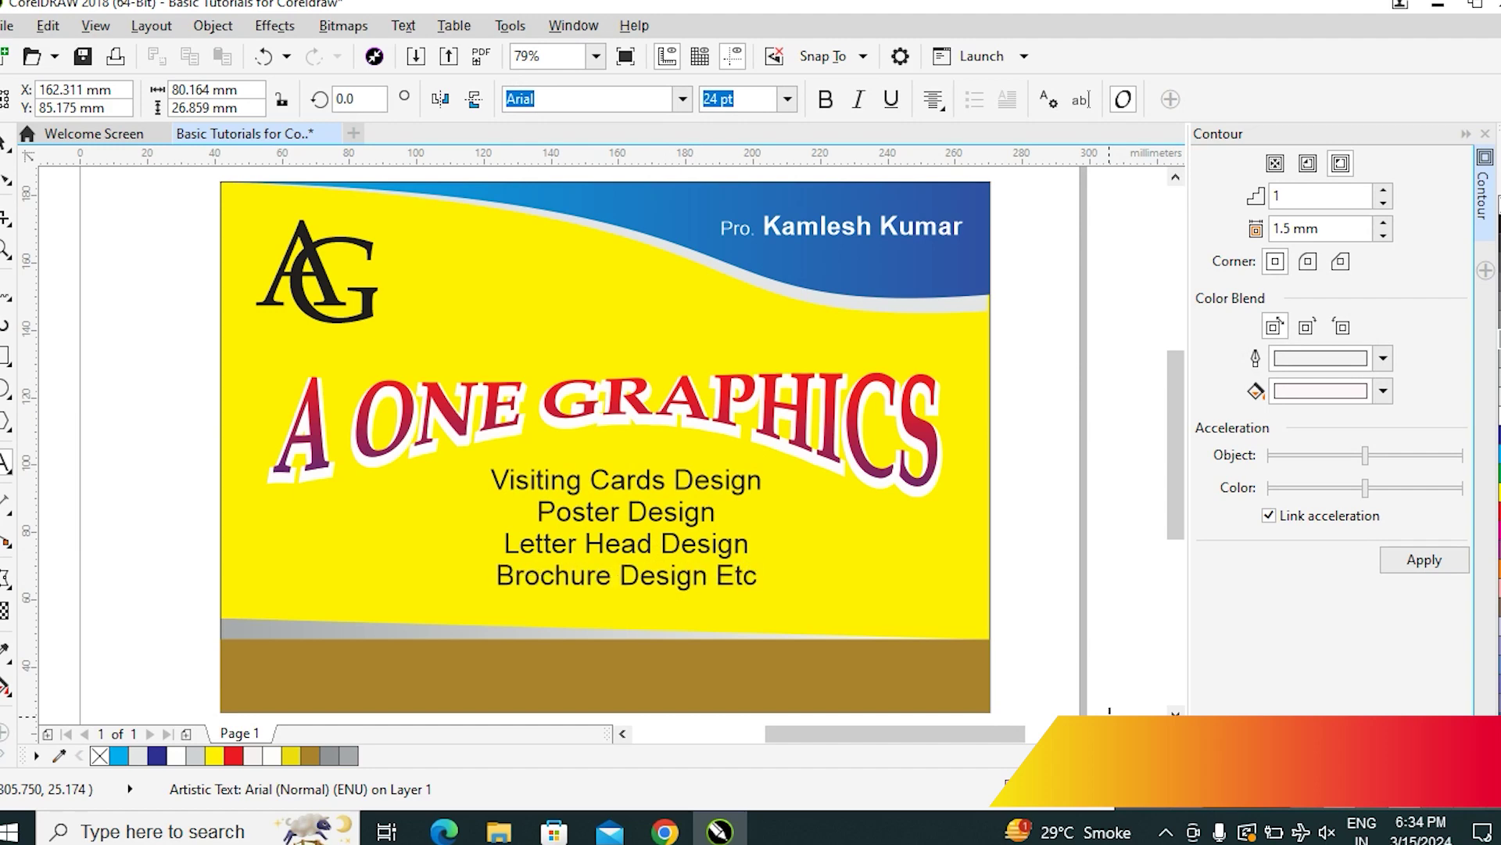
{"action": "key", "text": "Escape"}
{"action": "left_click", "coordinate": [542, 514]}
{"action": "key", "text": "BackSpace"}
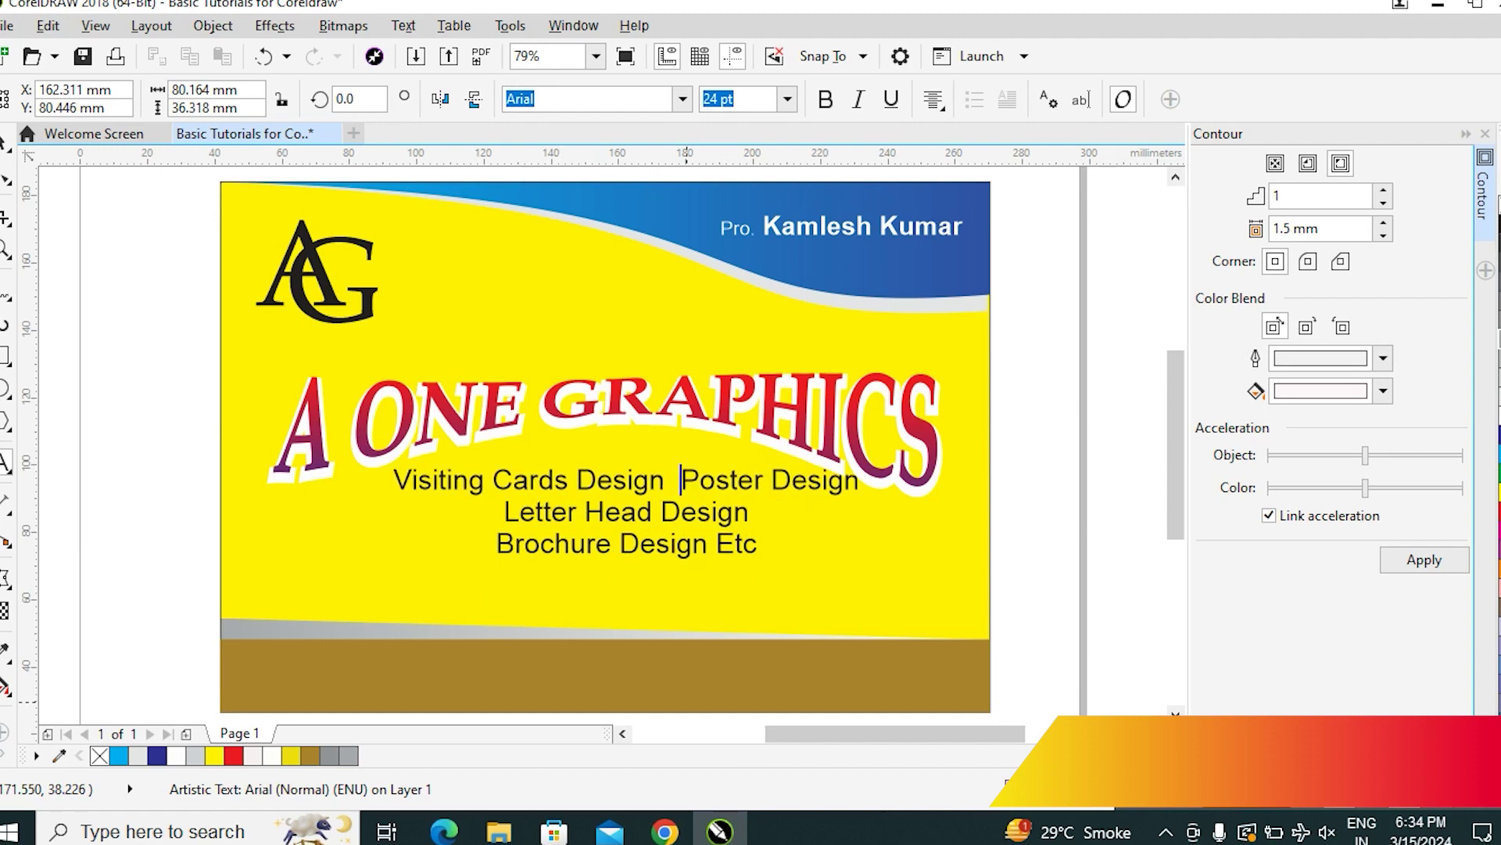
{"action": "key", "text": "BackSpace"}
{"action": "key", "text": "BackSpace"}
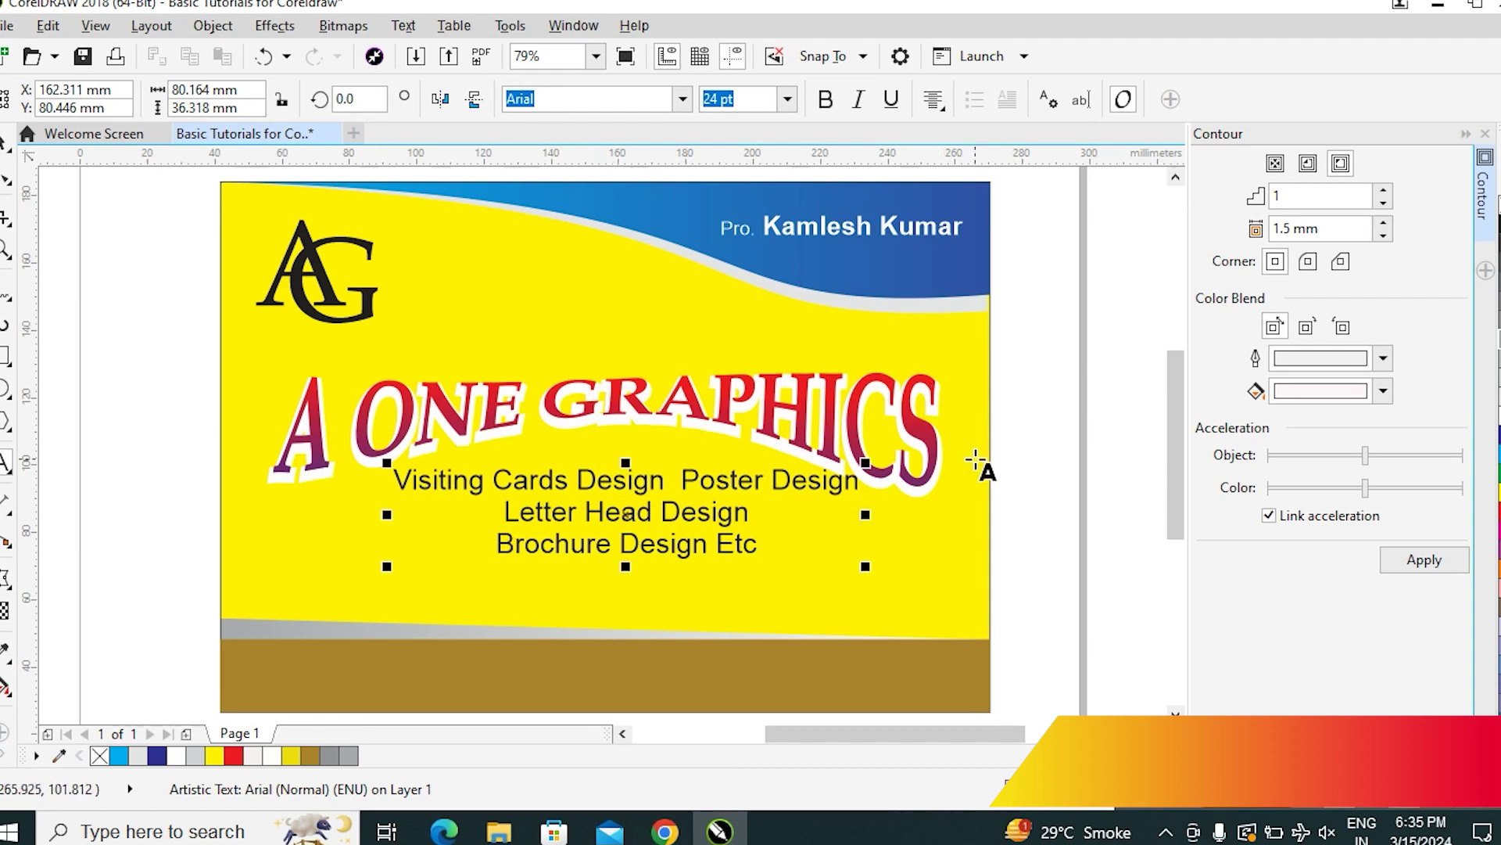
{"action": "left_click", "coordinate": [1485, 134]}
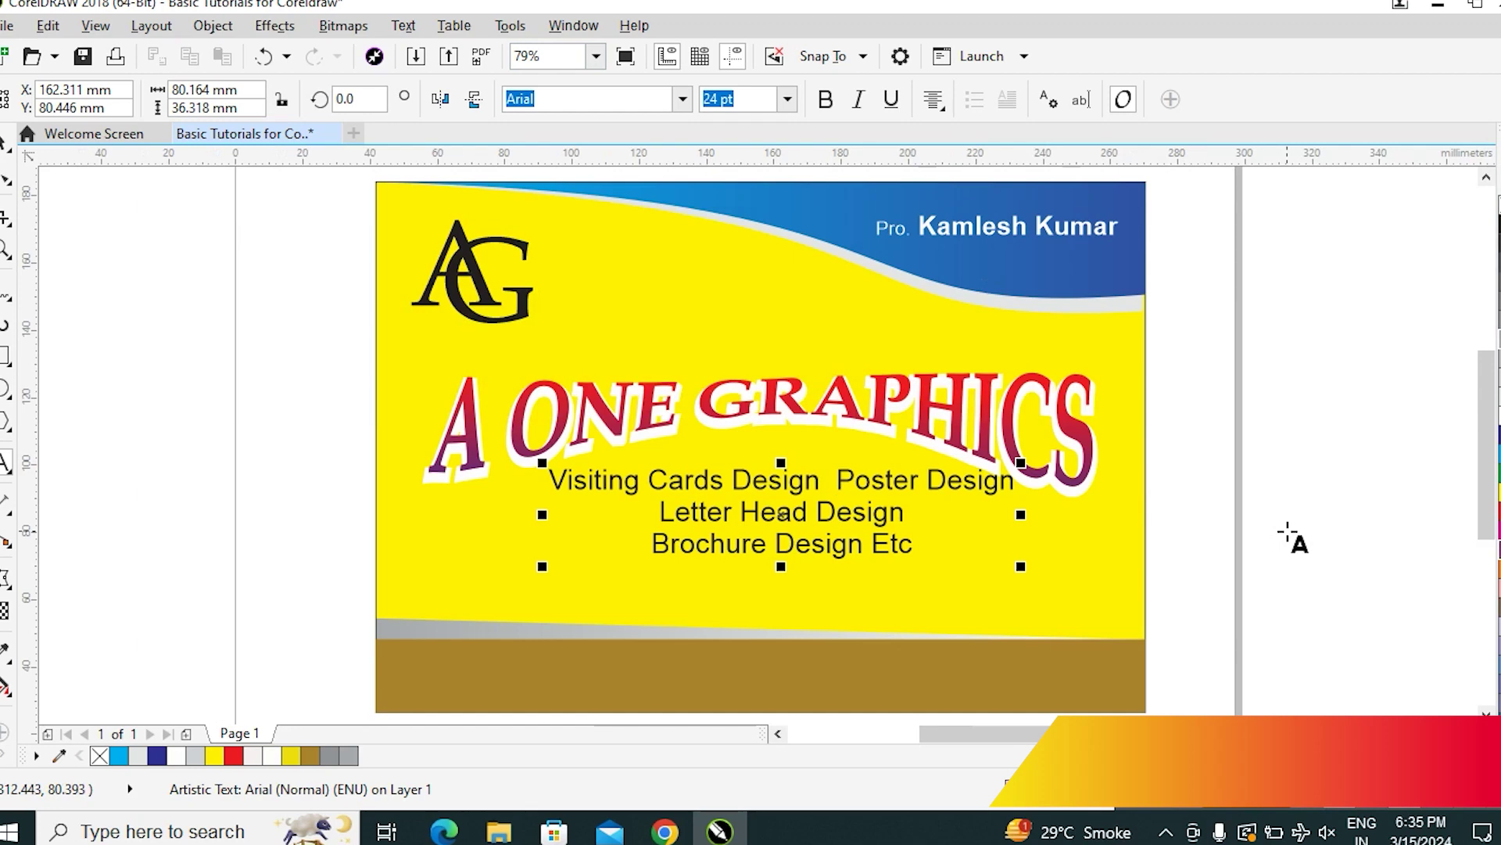
Test inserting a degree sign and a star from Insert Character, then remove them
{"action": "key", "text": "ctrl+F11"}
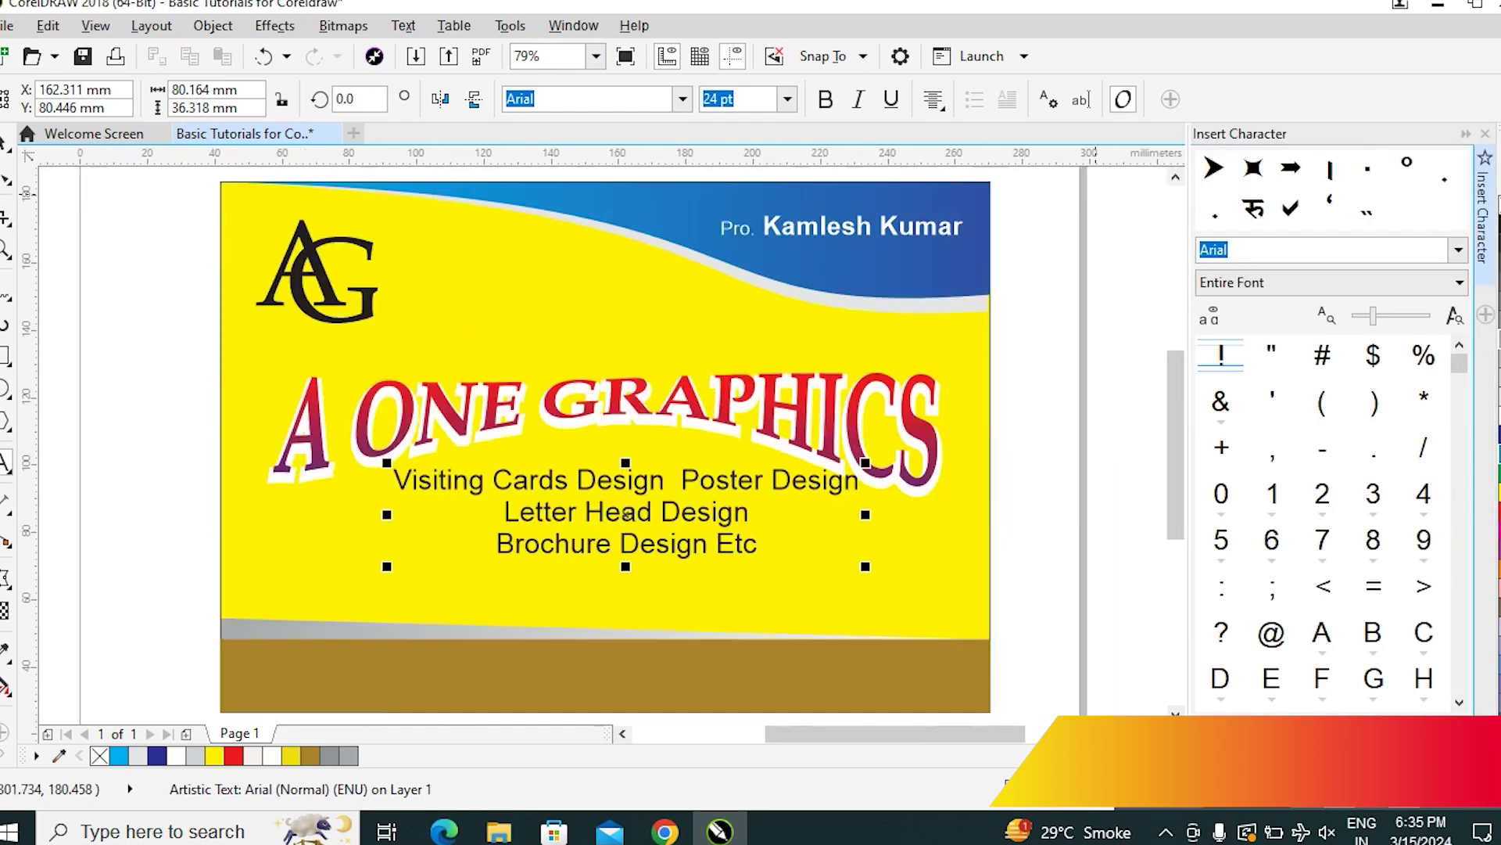
{"action": "left_click_drag", "start_coordinate": [1453, 367], "coordinate": [1462, 700]}
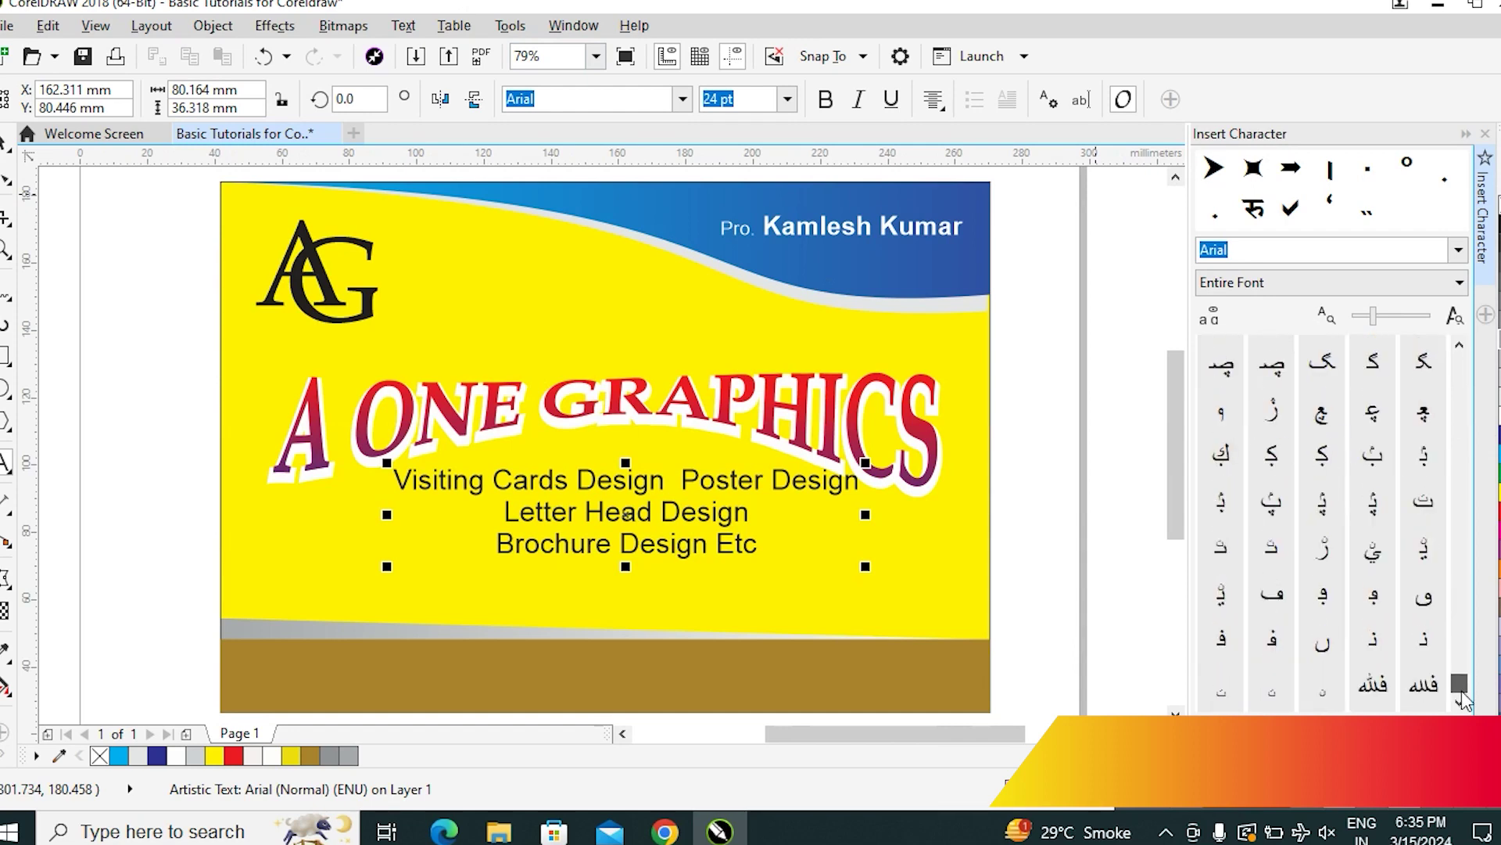
{"action": "left_click", "coordinate": [1459, 346]}
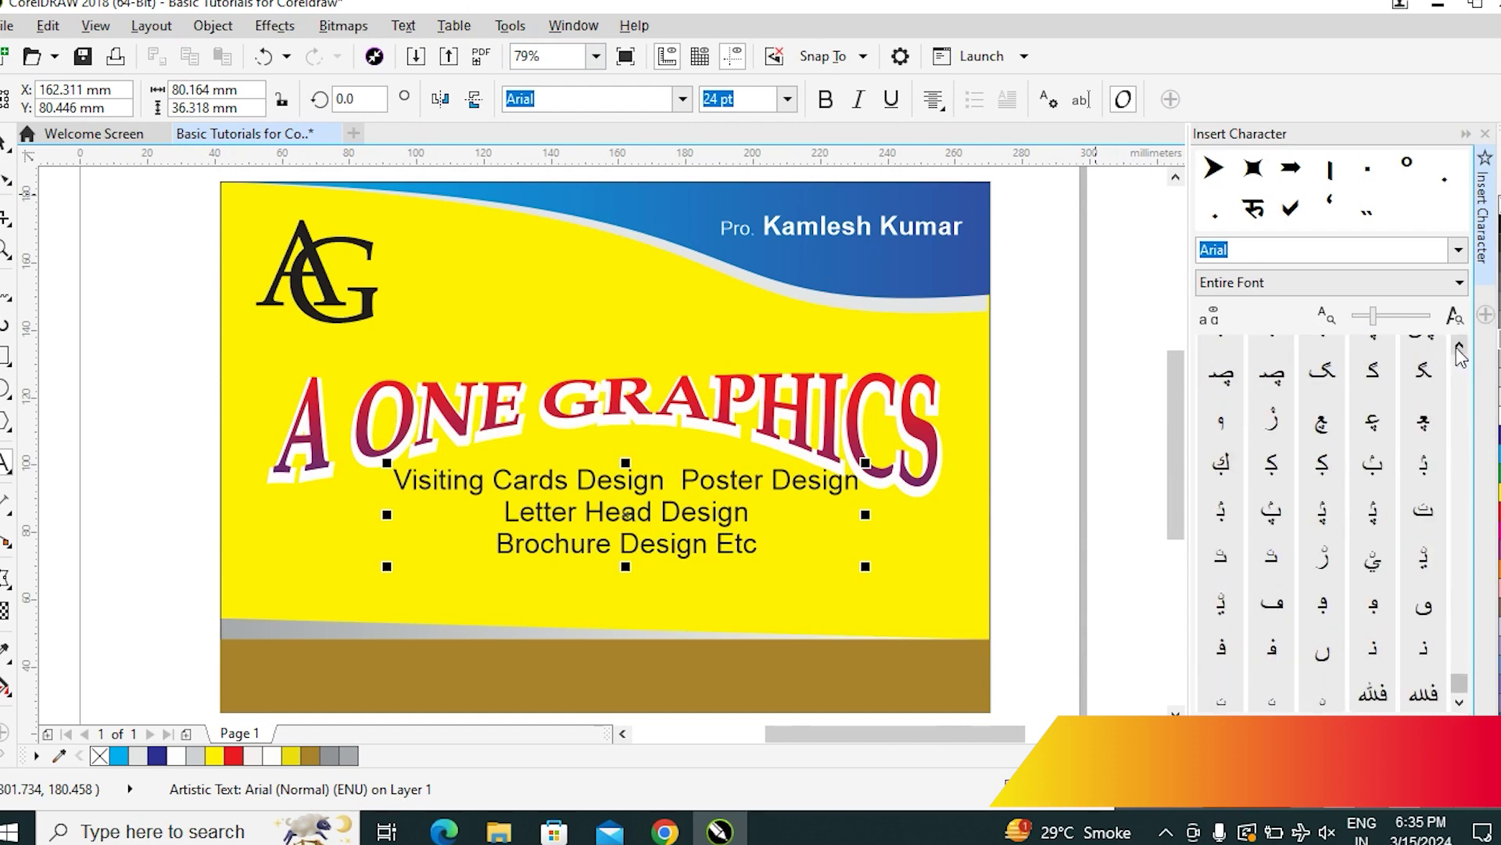
{"action": "left_click_drag", "start_coordinate": [1459, 346], "coordinate": [1459, 350]}
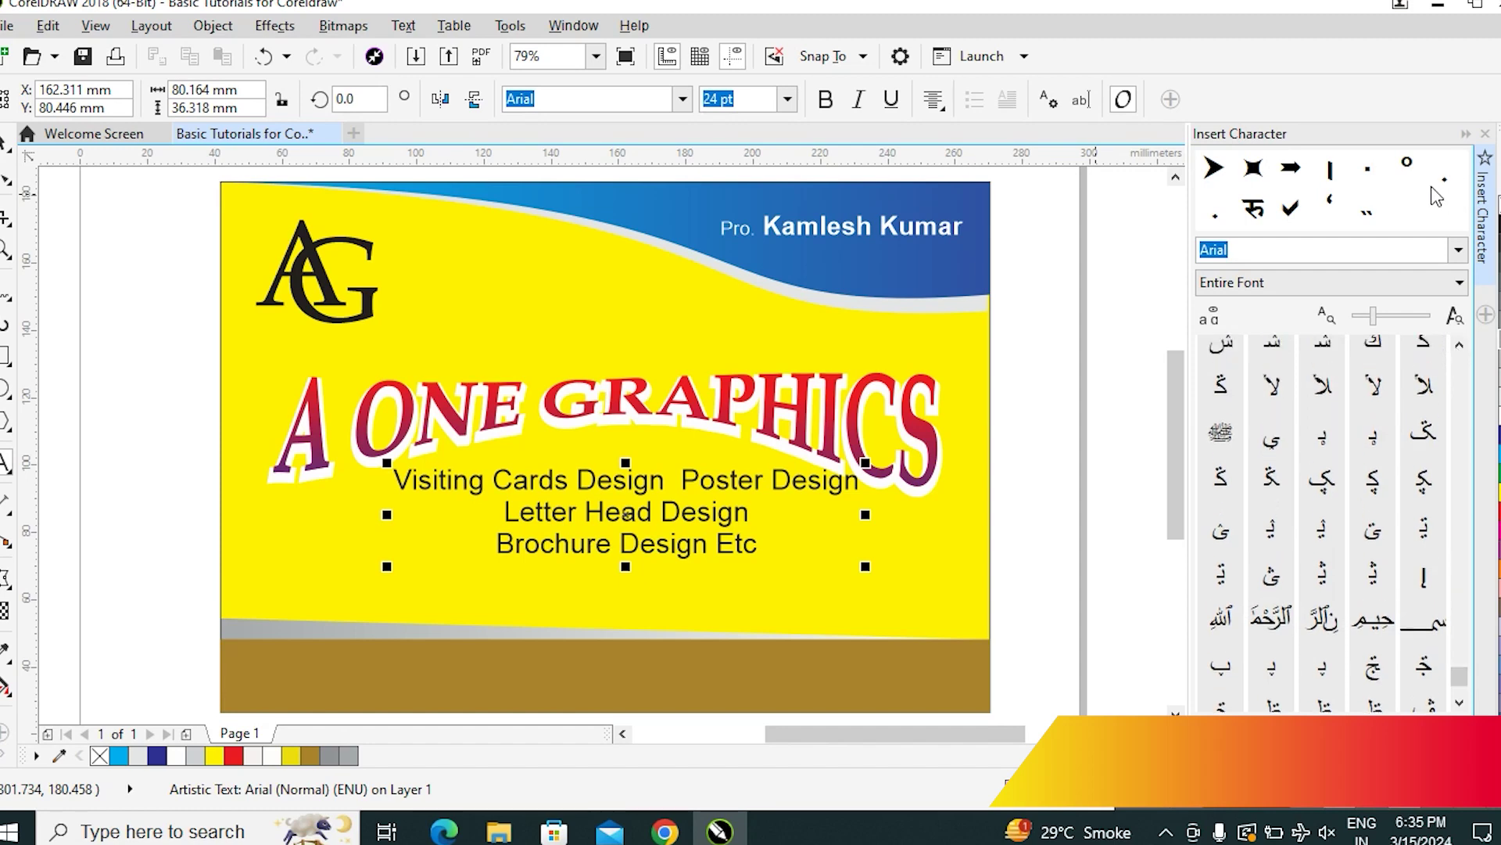
{"action": "double_click", "coordinate": [1408, 166]}
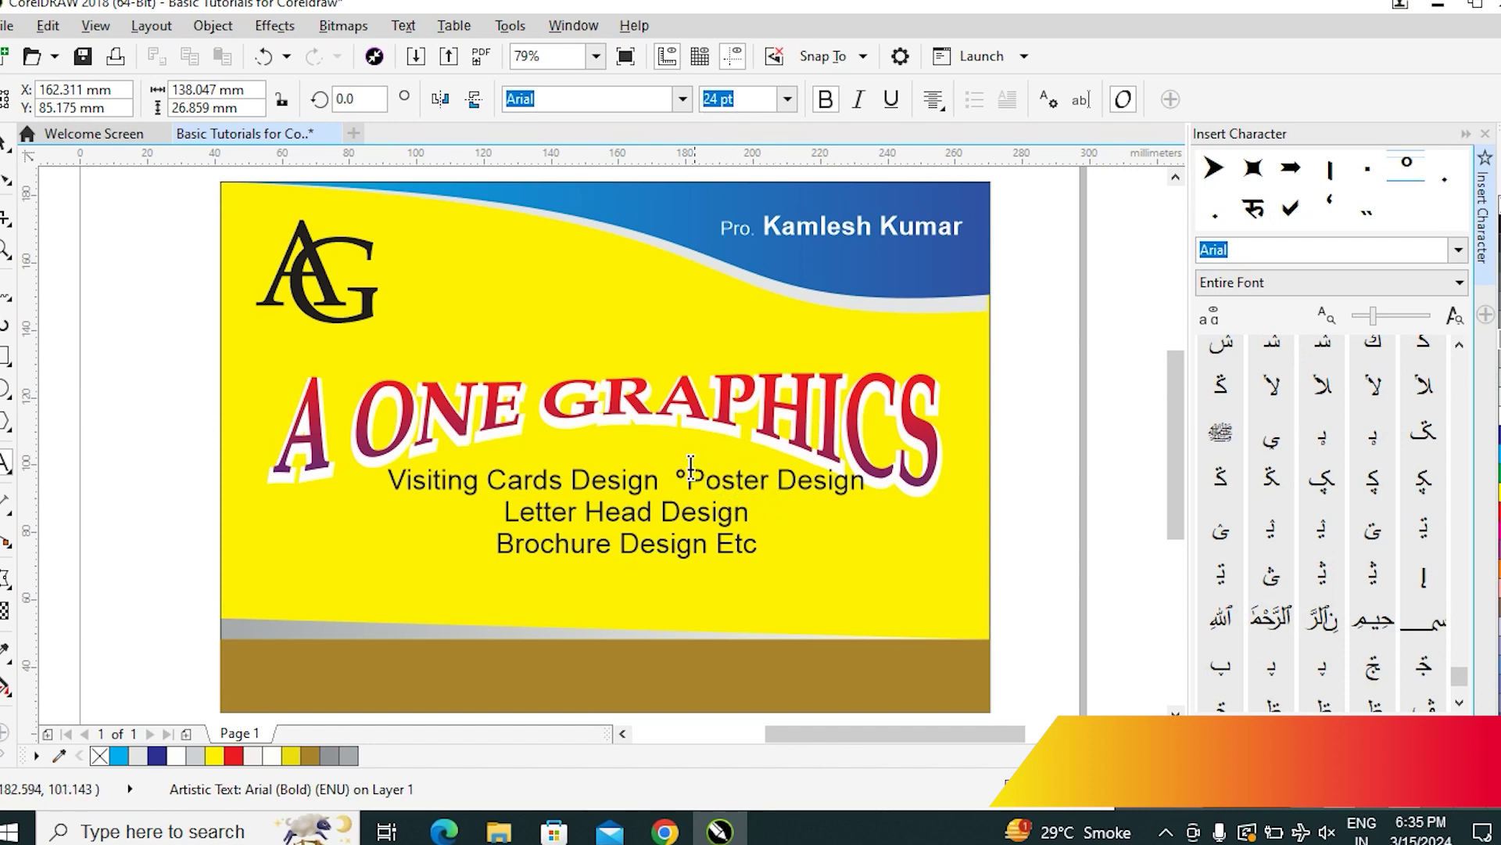
{"action": "key", "text": "Delete"}
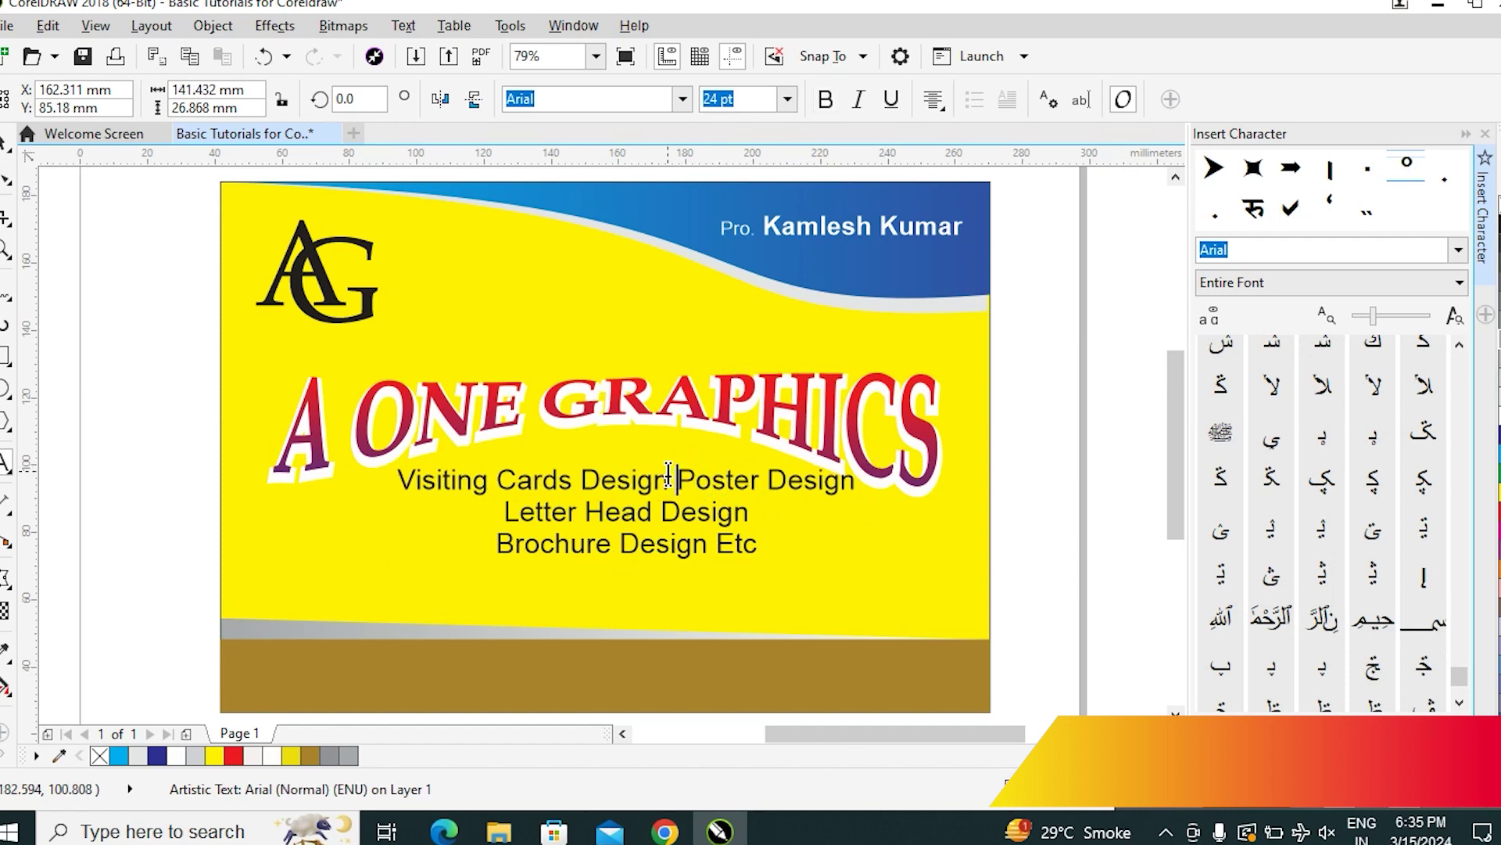
{"action": "key", "text": "Escape"}
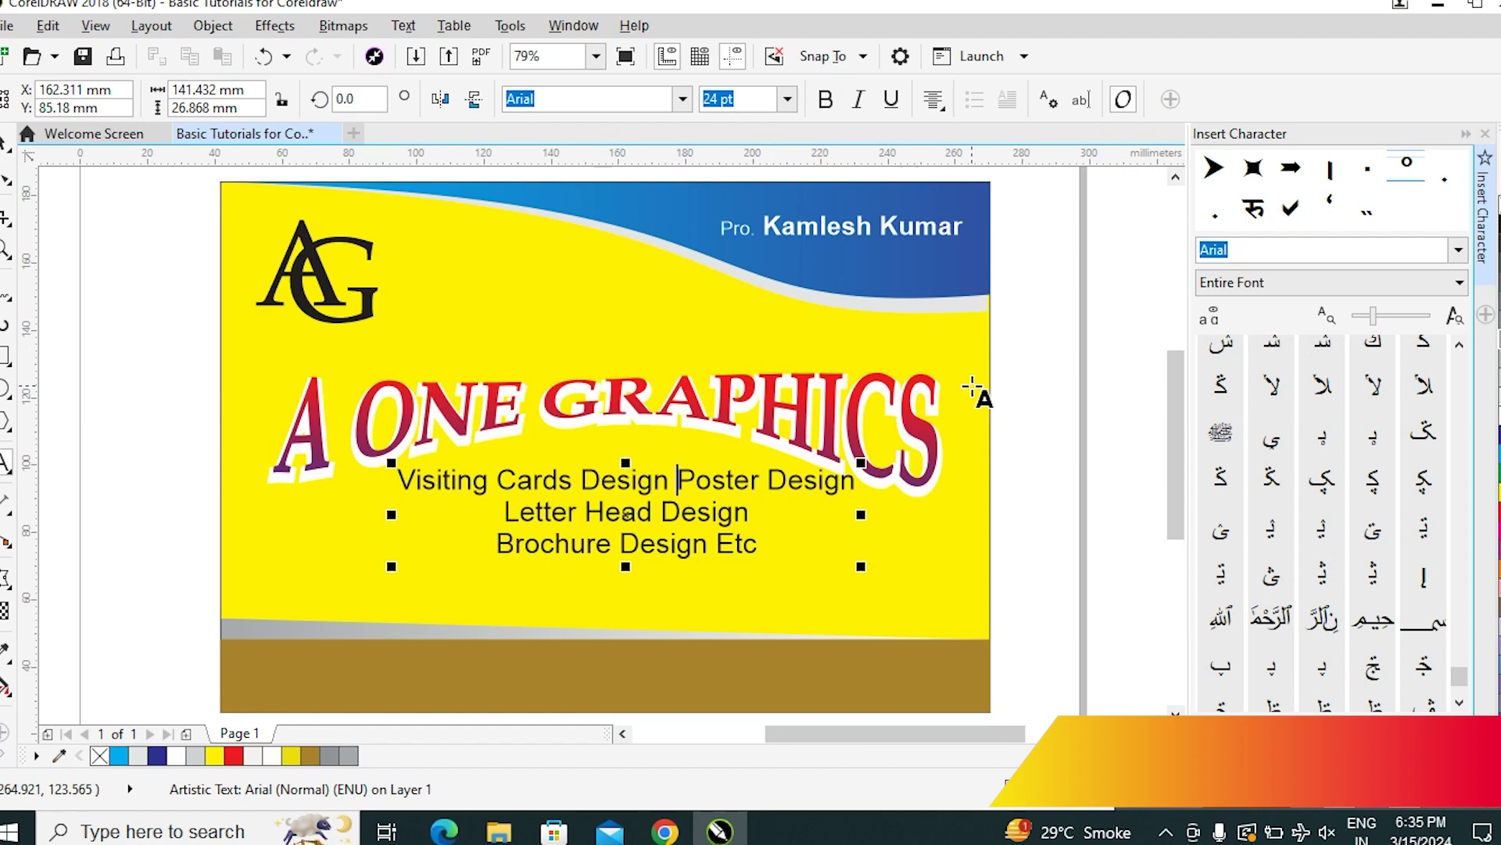
{"action": "left_click", "coordinate": [1253, 167]}
{"action": "double_click", "coordinate": [1253, 168]}
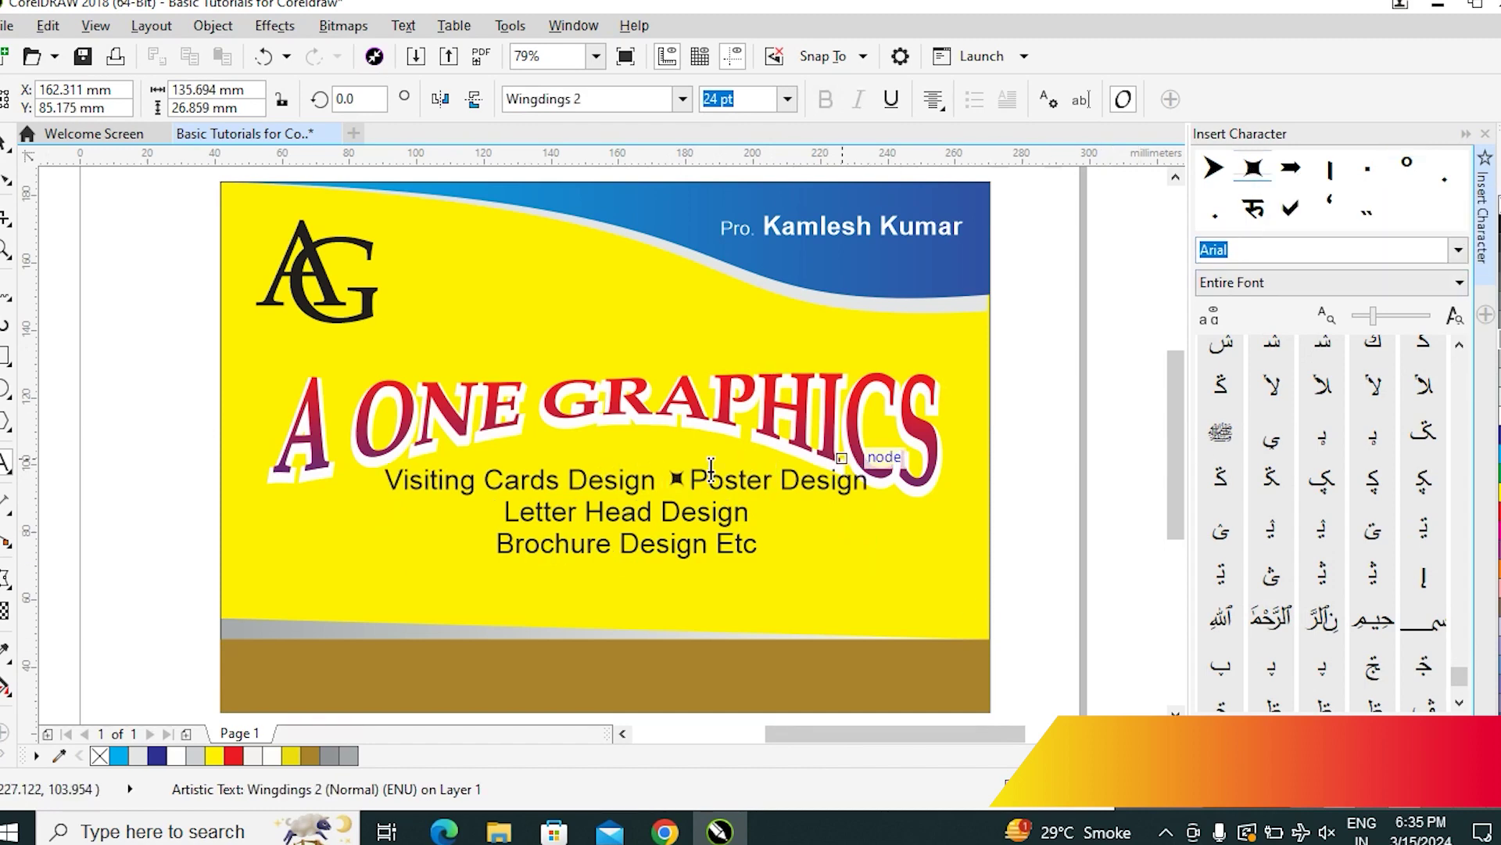
{"action": "type", "text": "zz"}
{"action": "key", "text": "BackSpace"}
{"action": "key", "text": "BackSpace"}
{"action": "key", "text": "BackSpace"}
{"action": "key", "text": "BackSpace"}
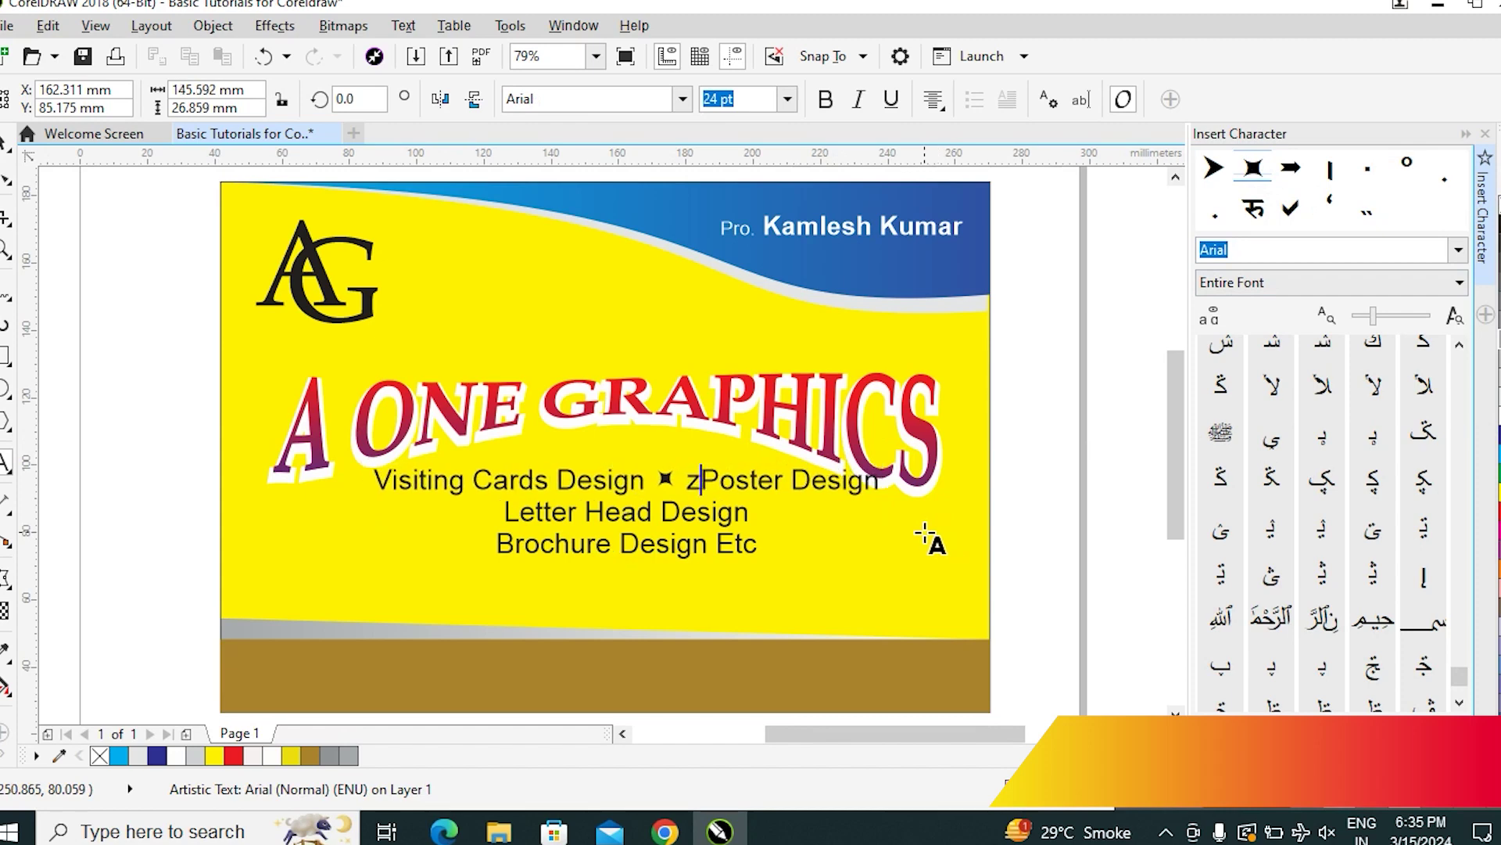
{"action": "key", "text": "ctrl+space"}
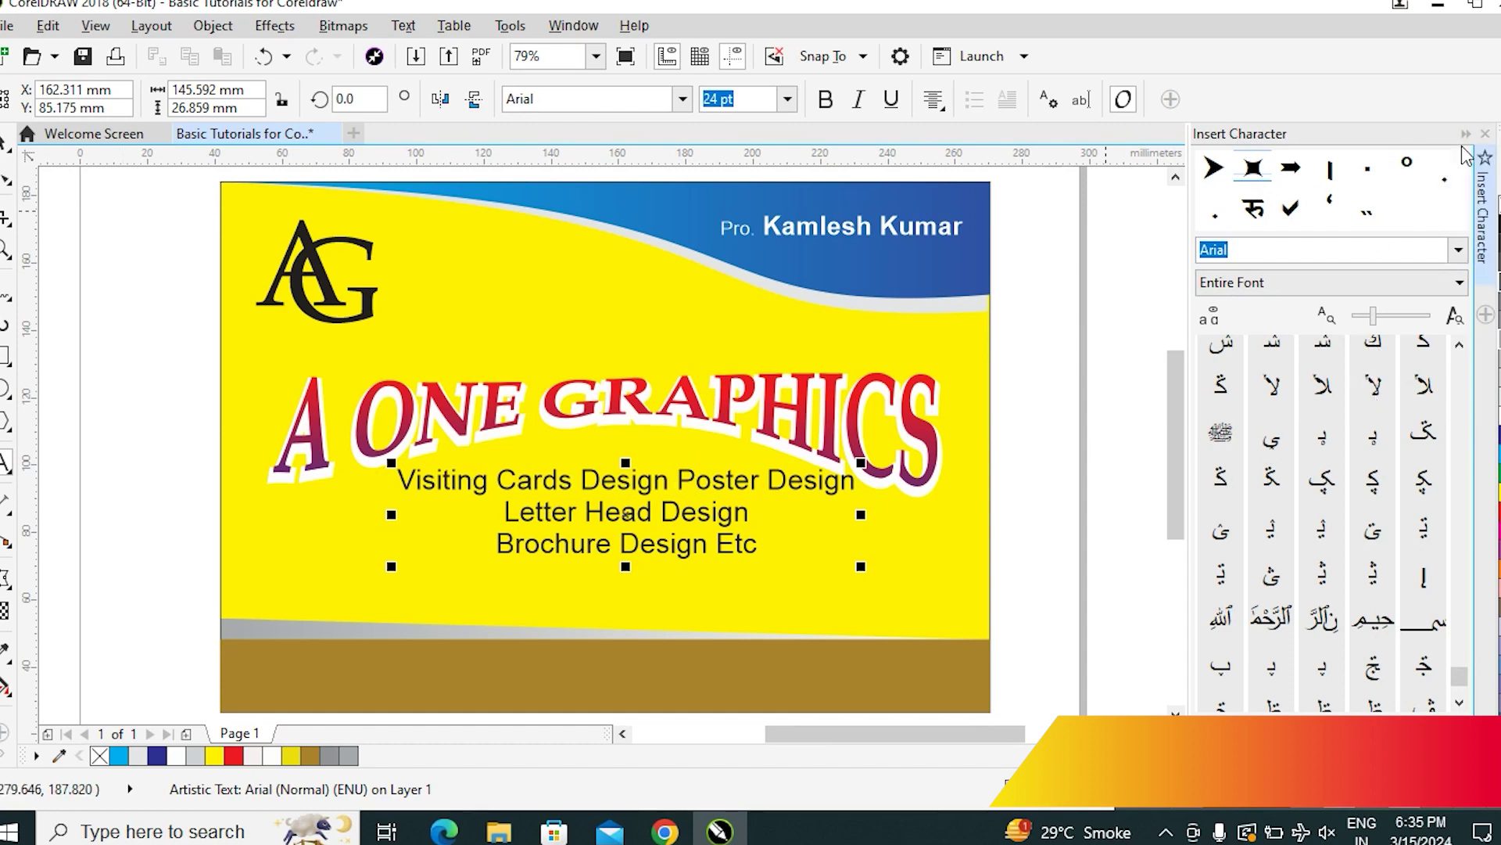
{"action": "left_click", "coordinate": [1486, 134]}
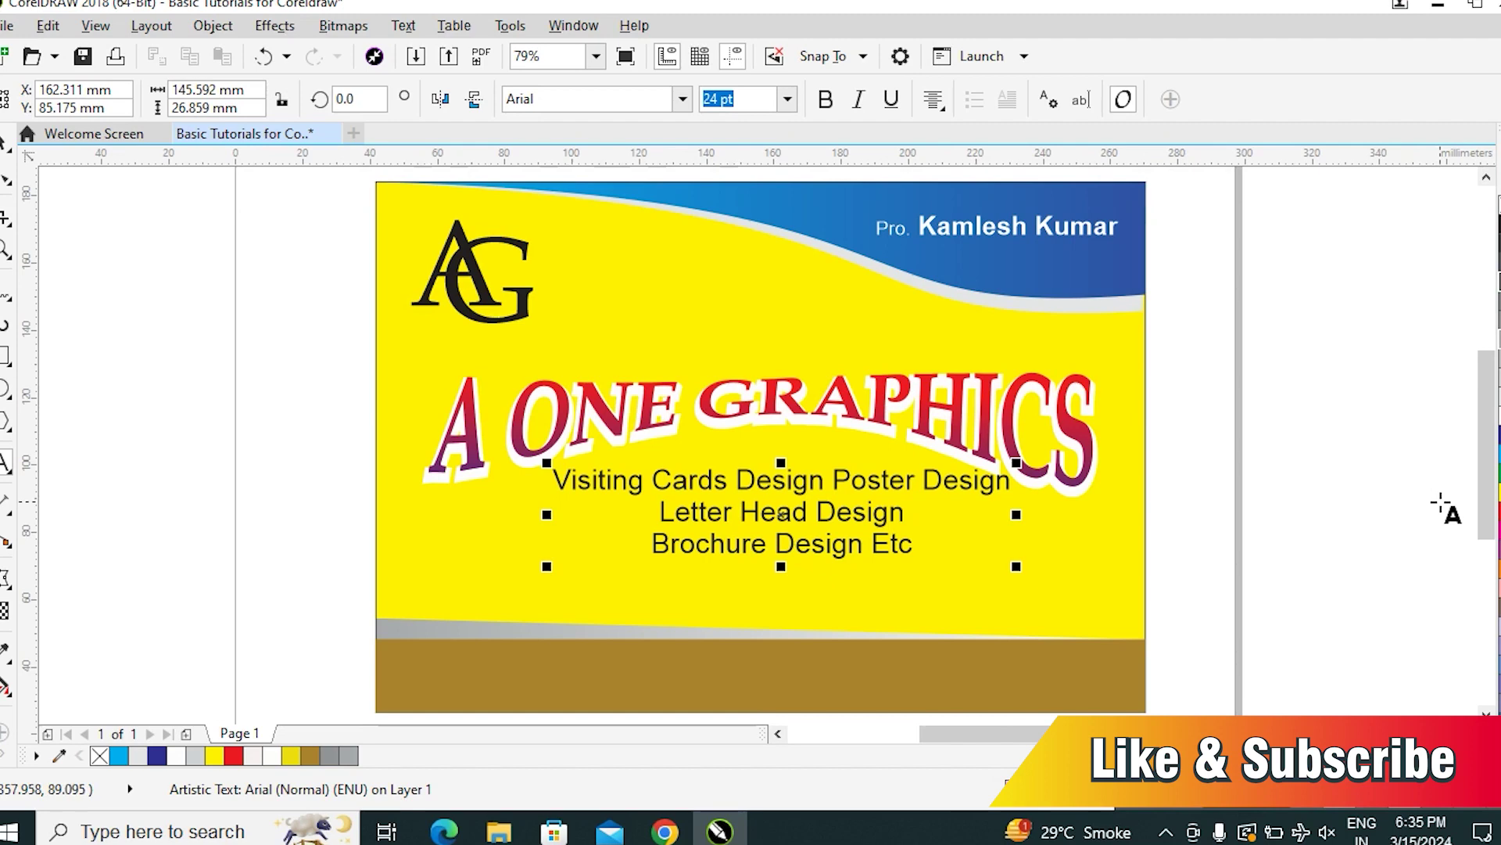
Reopen the Insert Character panel and switch its font to Wingdings 2
{"action": "key", "text": "ctrl+F11"}
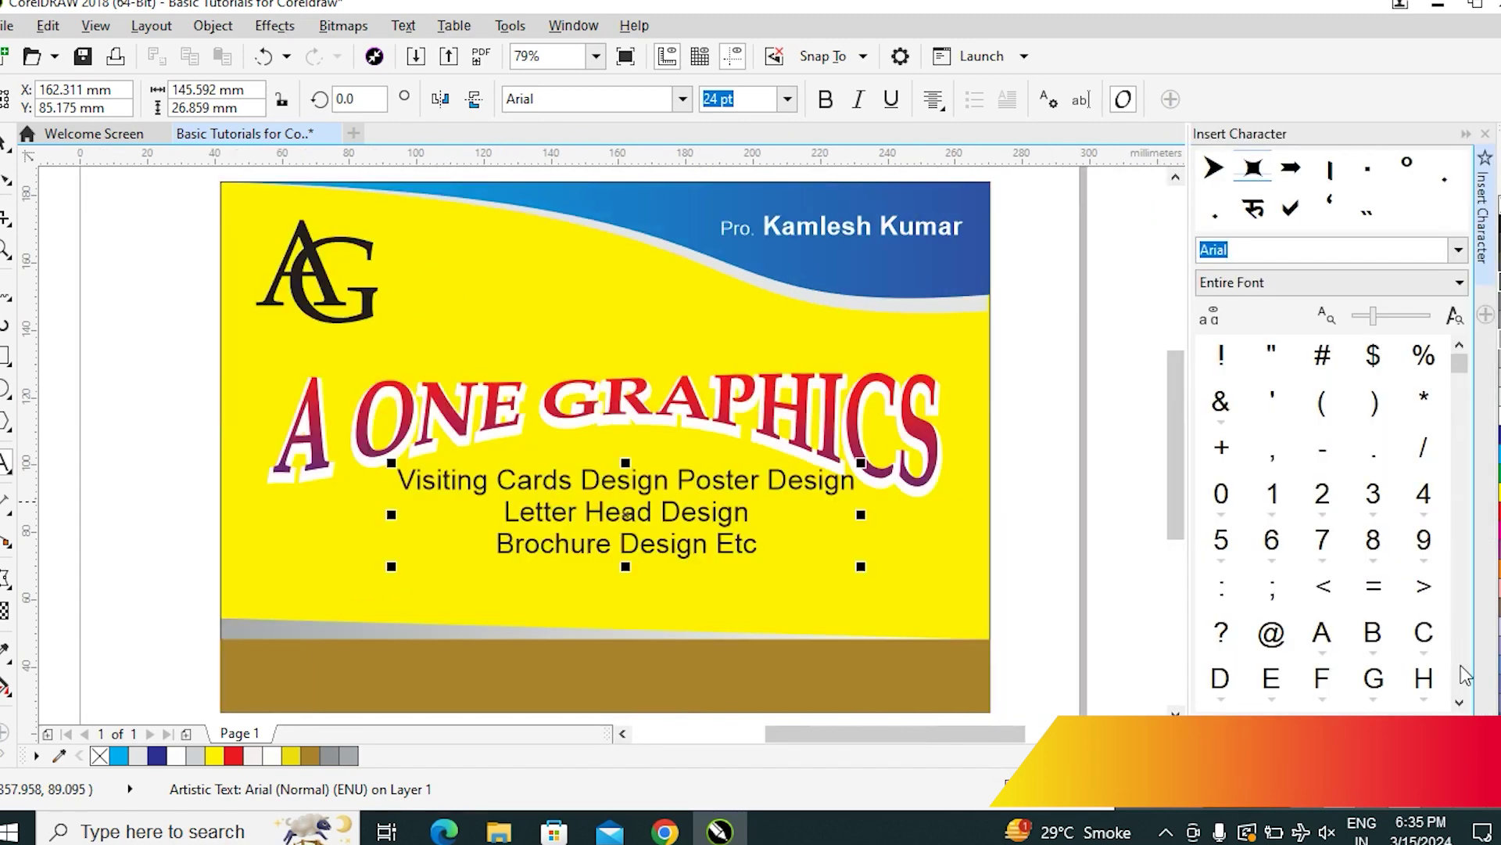
{"action": "left_click", "coordinate": [1460, 251]}
{"action": "type", "text": "w"}
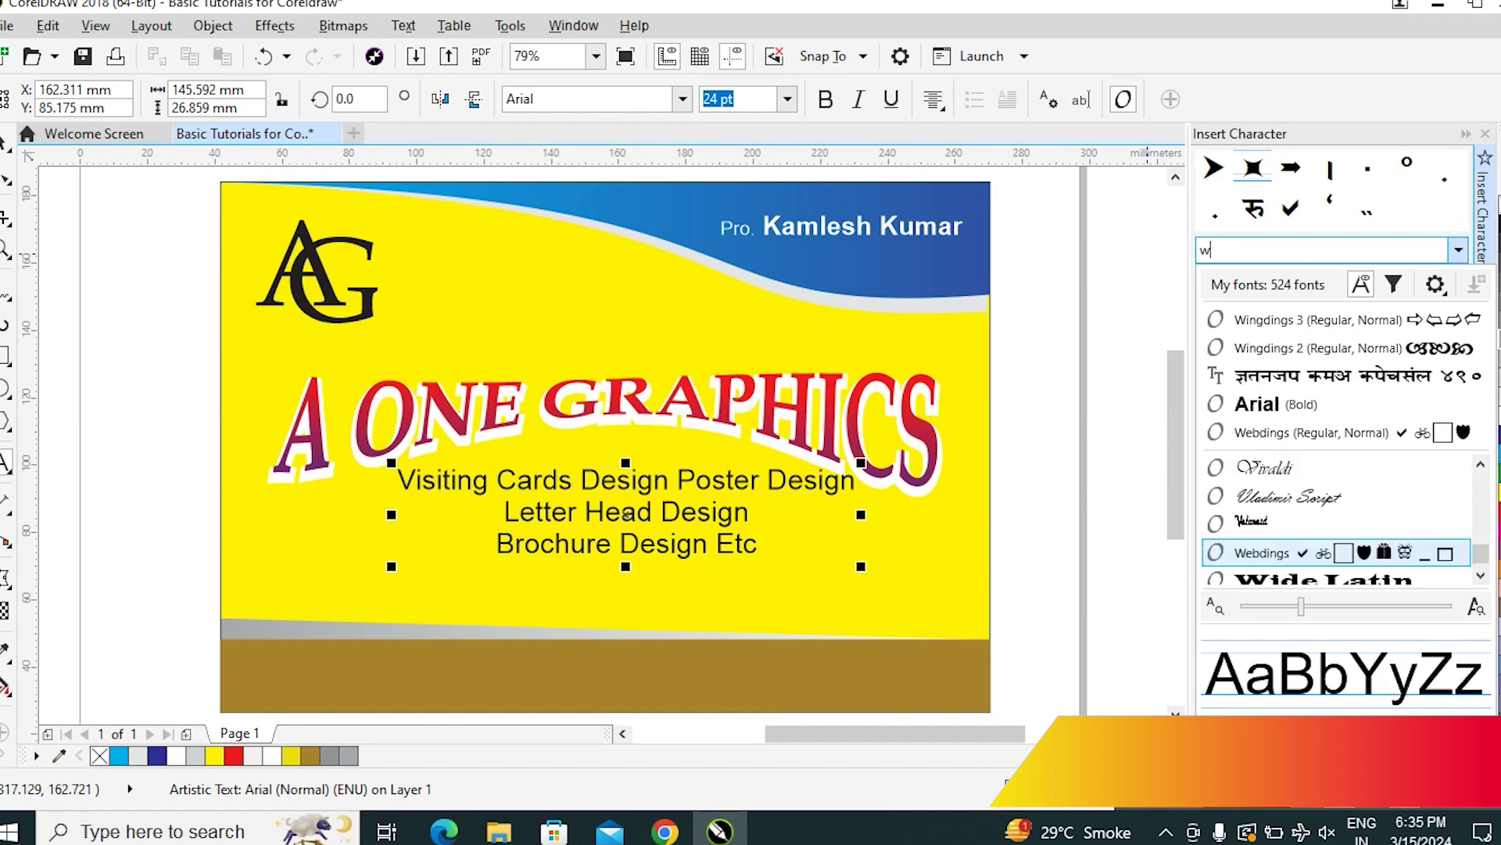
{"action": "key", "text": "Down"}
{"action": "key", "text": "Down"}
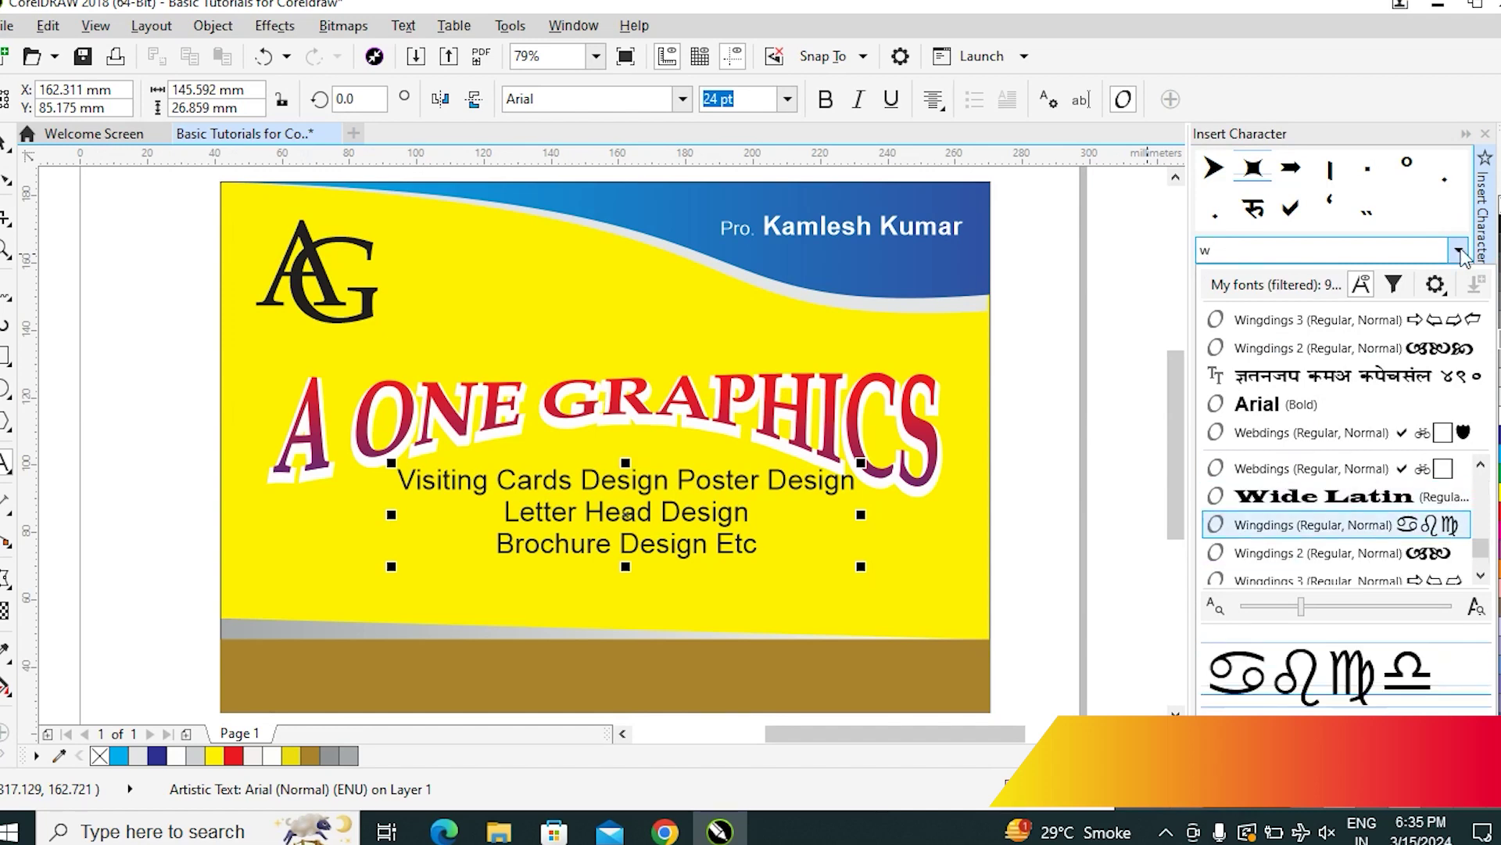
{"action": "key", "text": "Down"}
{"action": "key", "text": "Down"}
{"action": "key", "text": "Up"}
{"action": "left_click", "coordinate": [1459, 251]}
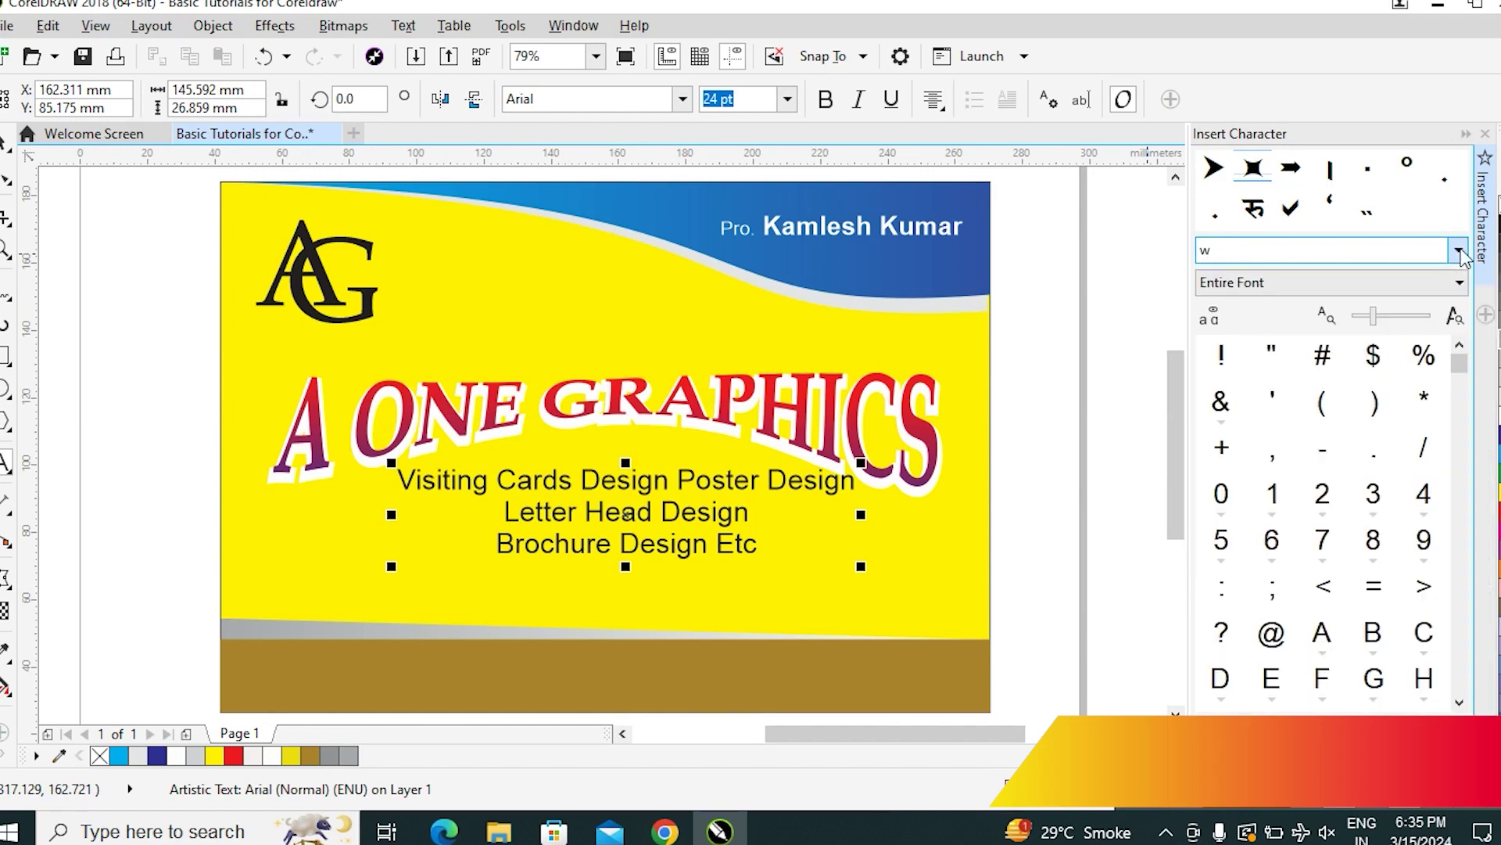
{"action": "key", "text": "Return"}
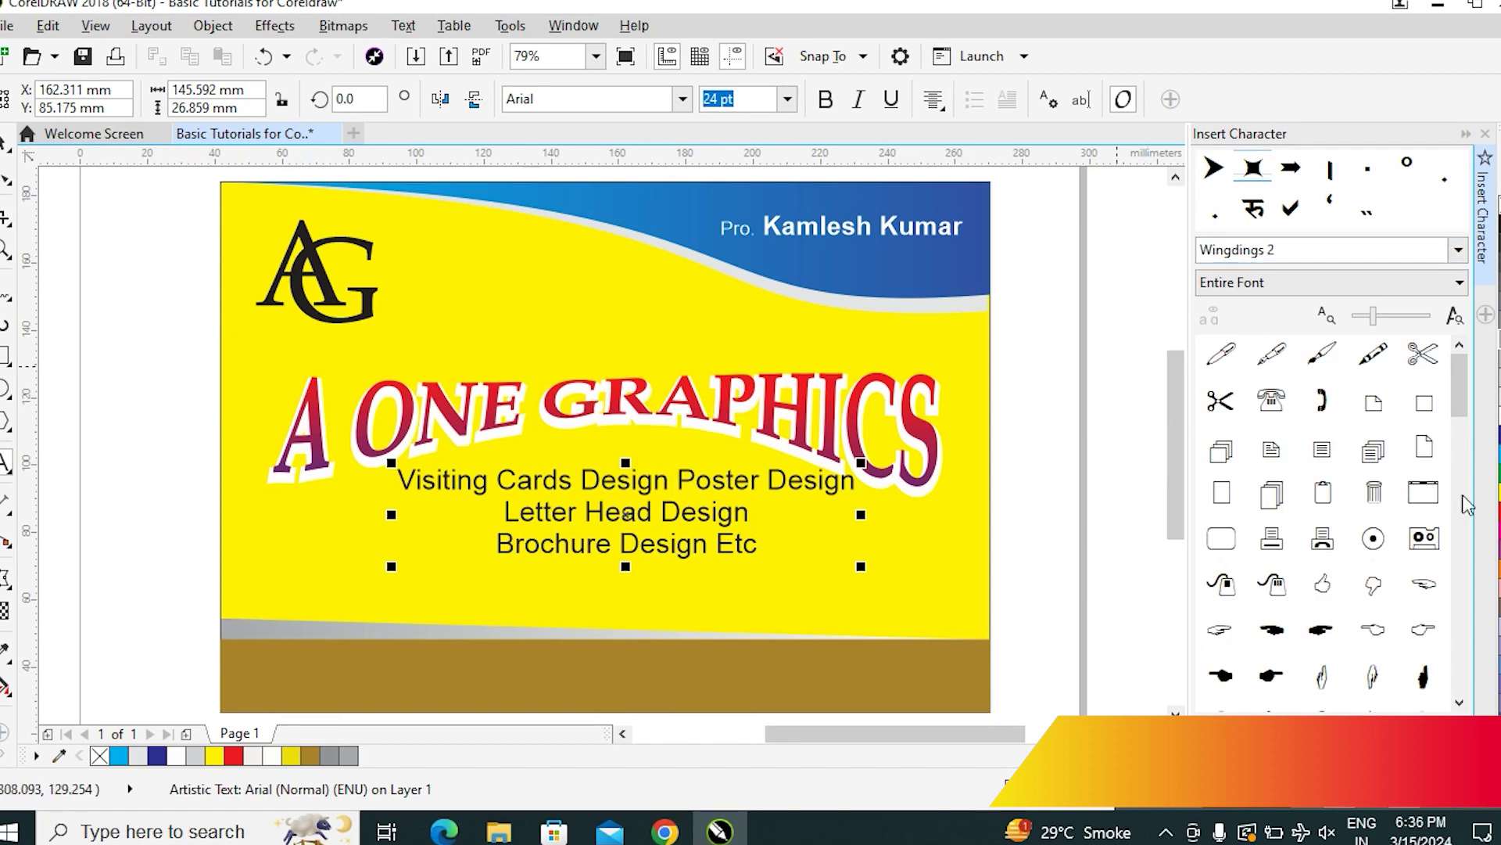
Insert a Wingdings 2 filled-circle bullet before Poster Design and size it to 14 pt
{"action": "left_click_drag", "start_coordinate": [1465, 398], "coordinate": [1467, 639]}
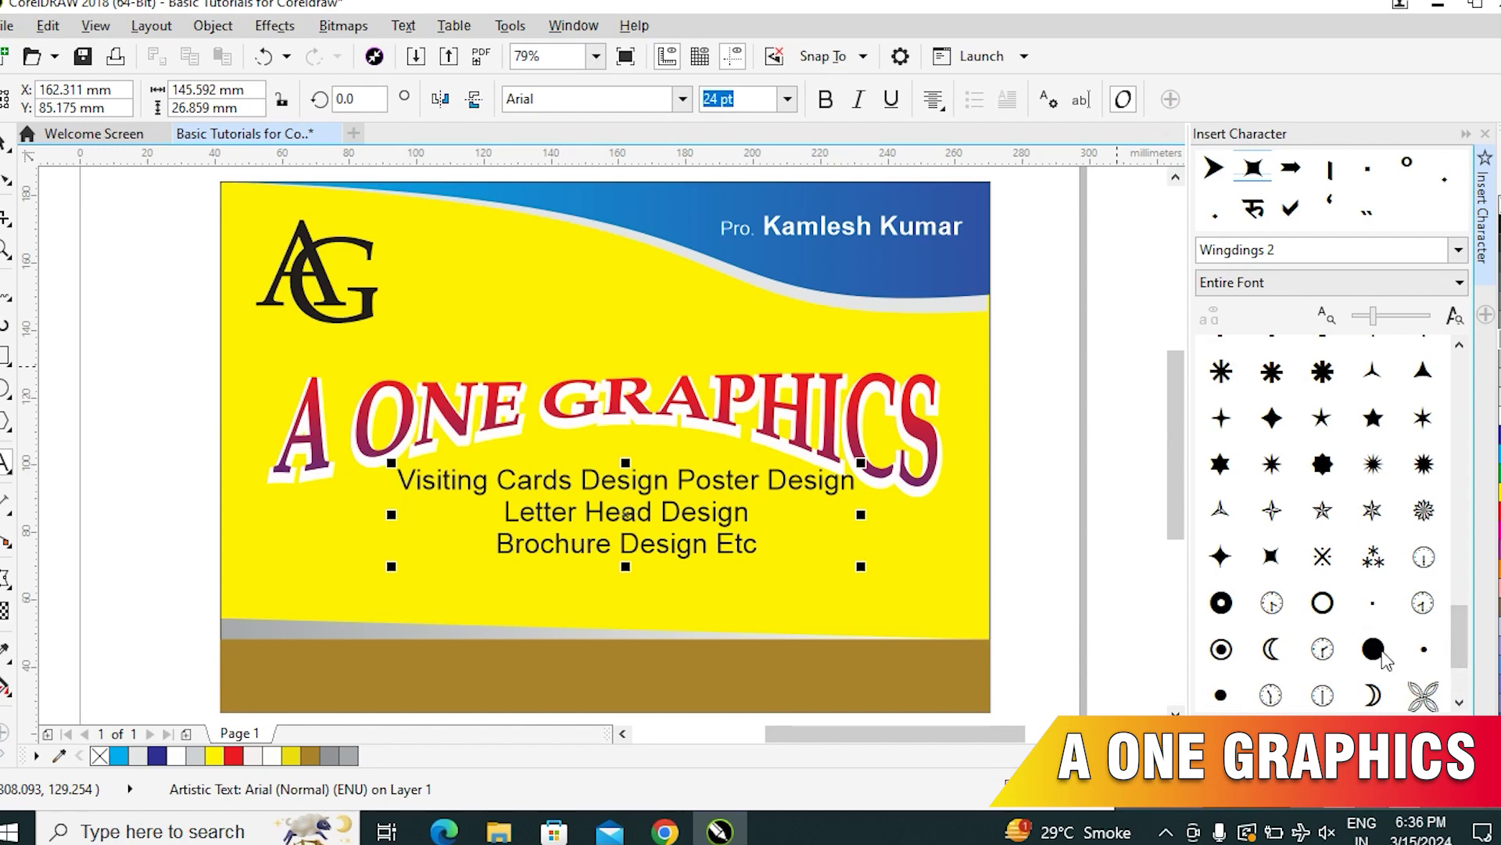
{"action": "double_click", "coordinate": [1374, 650]}
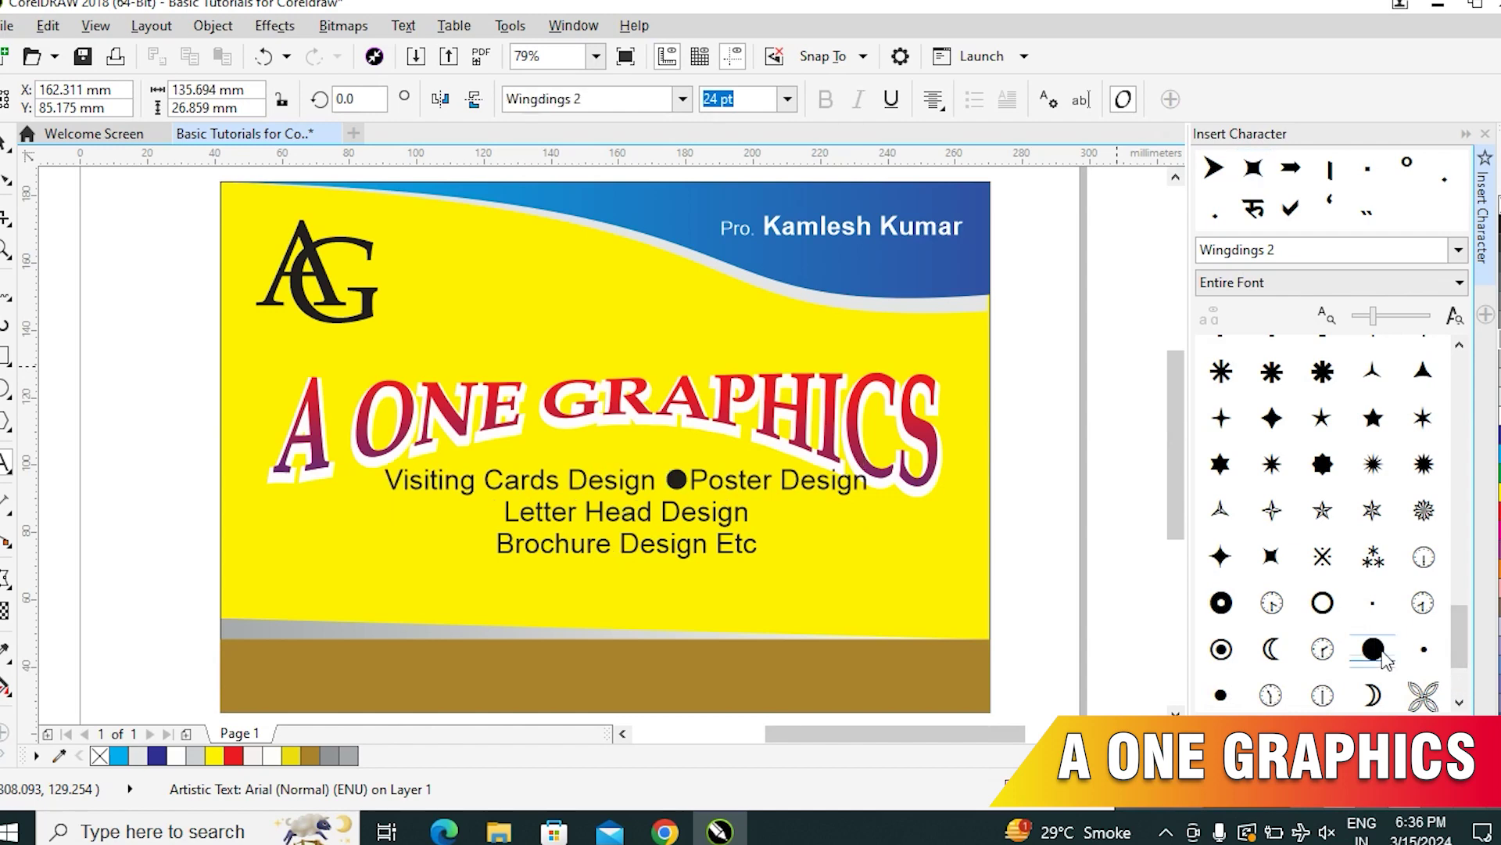
{"action": "left_click", "coordinate": [695, 482]}
{"action": "left_click_drag", "start_coordinate": [685, 481], "coordinate": [661, 480]}
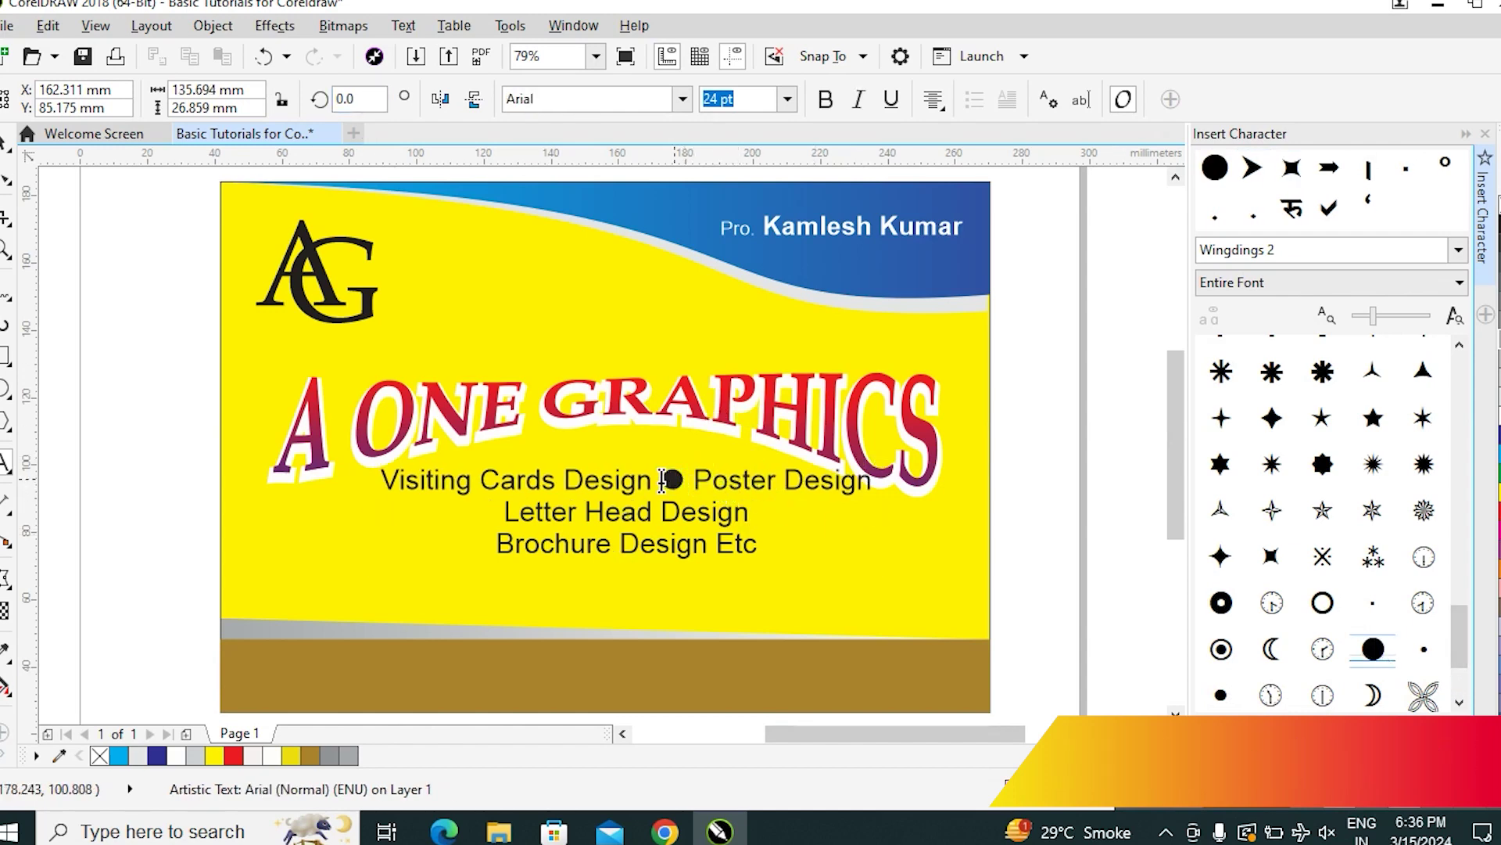
{"action": "left_click", "coordinate": [790, 100]}
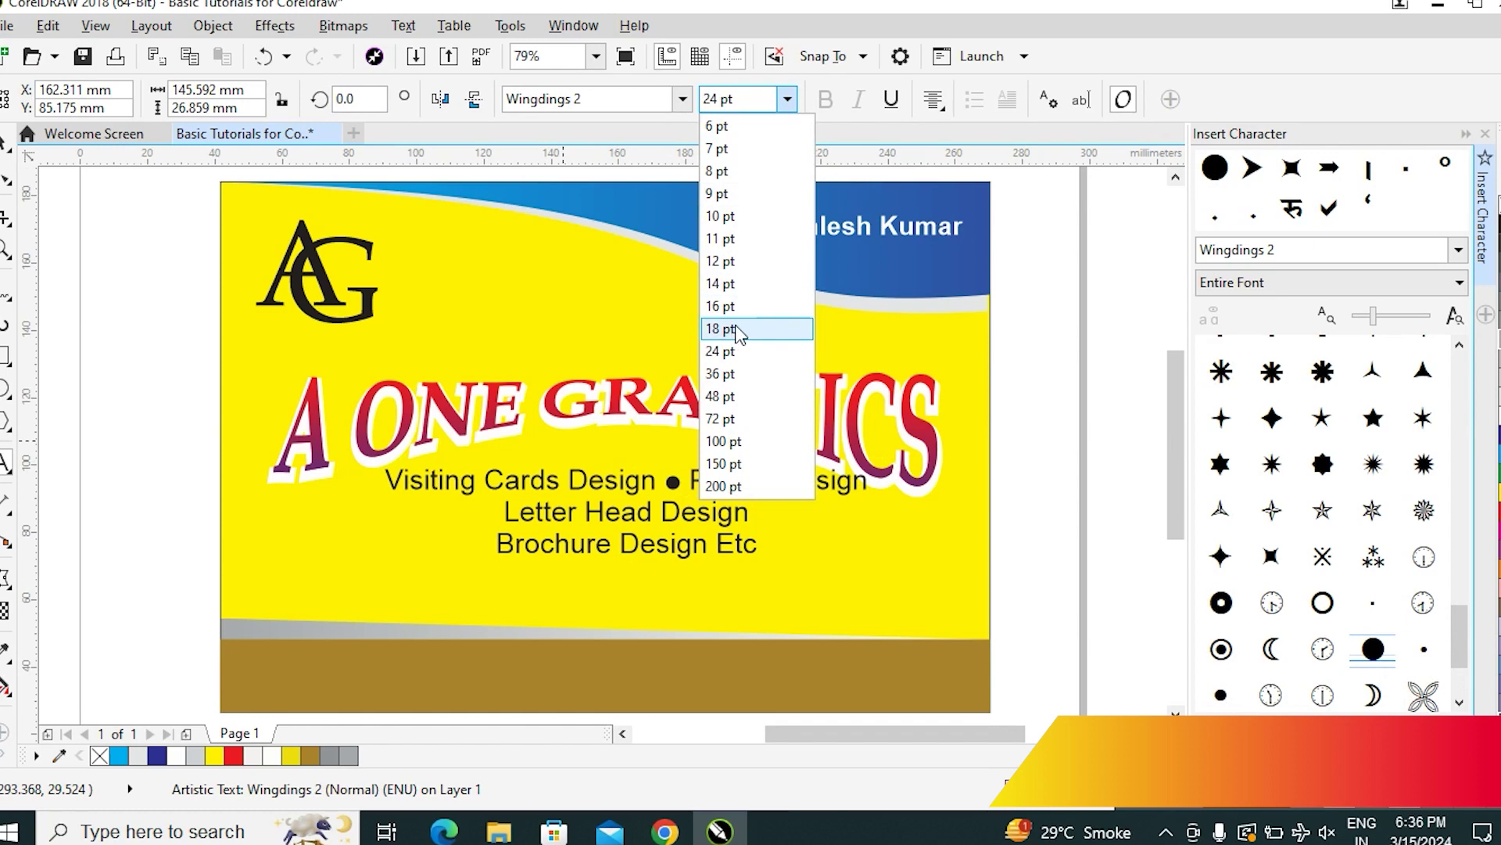
{"action": "left_click", "coordinate": [737, 284]}
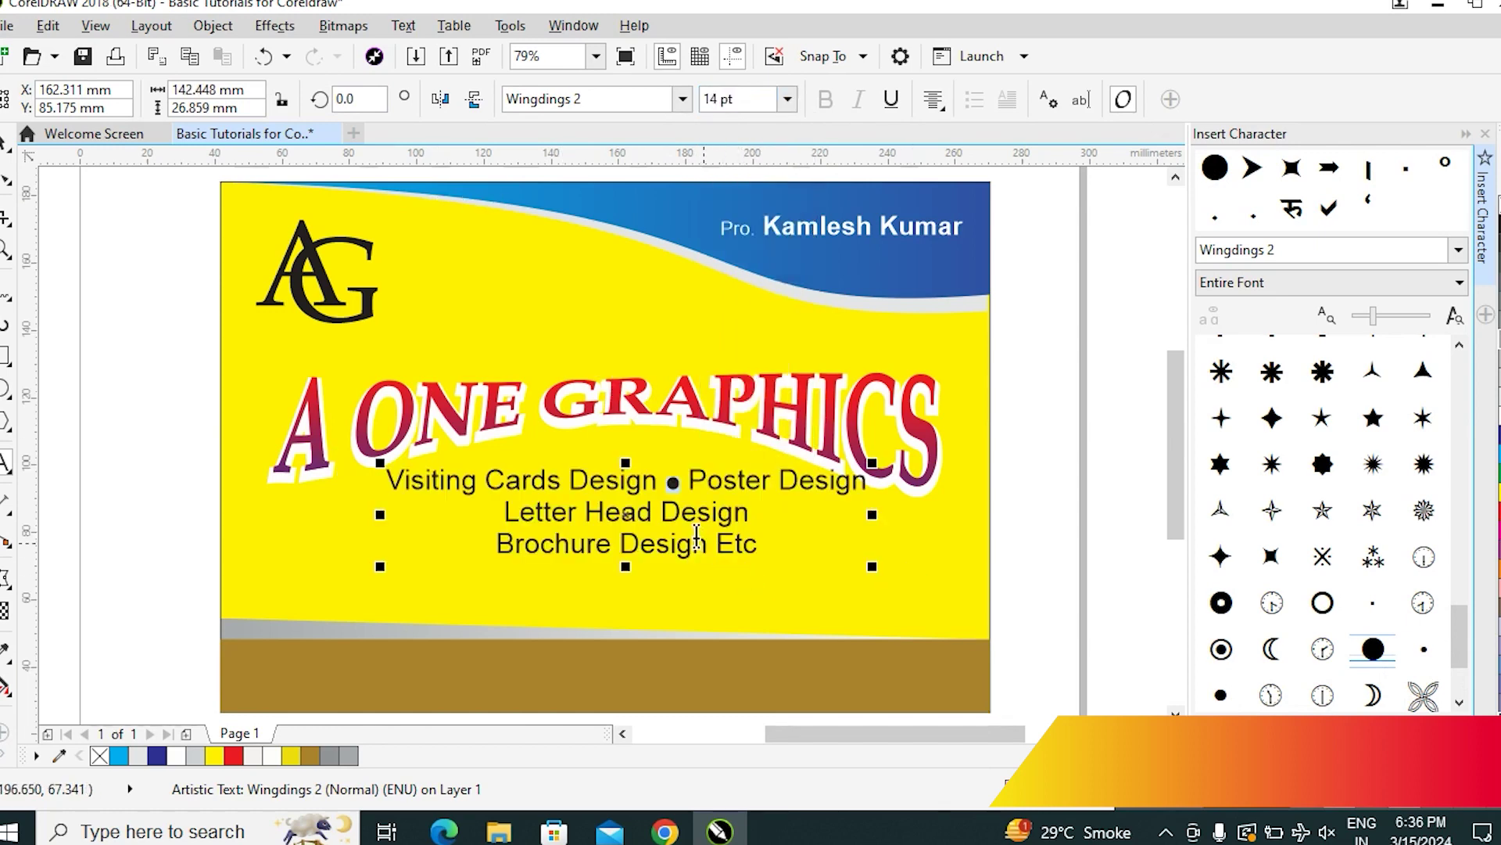
Join Brochure Design Etc onto the Letter Head Design line, separated by a pasted bullet
{"action": "key", "text": "ctrl+c"}
{"action": "left_click", "coordinate": [507, 513]}
{"action": "key", "text": "Down"}
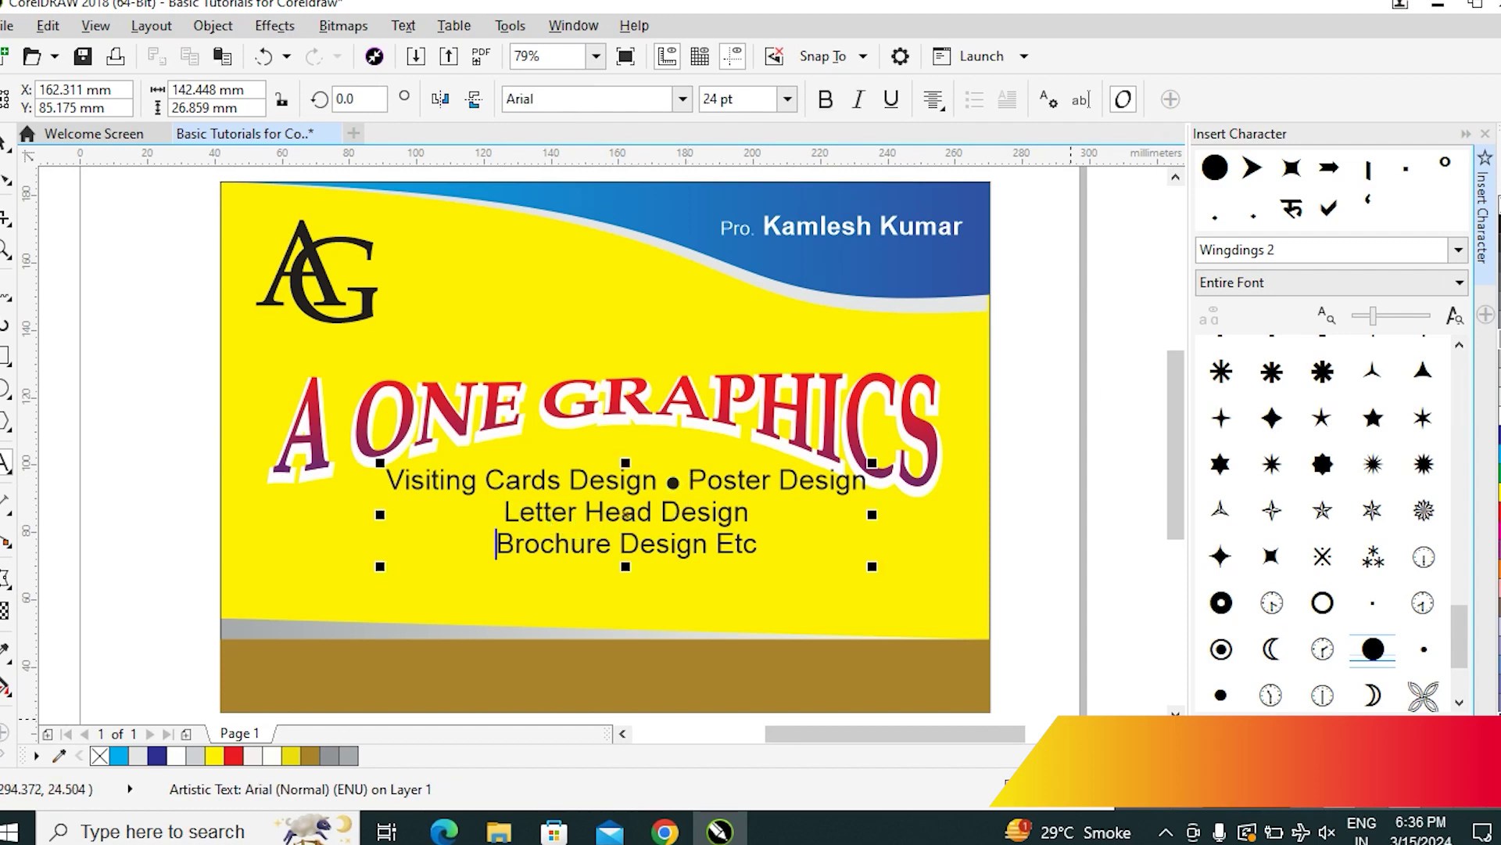
{"action": "key", "text": "BackSpace"}
{"action": "key", "text": "ctrl+v"}
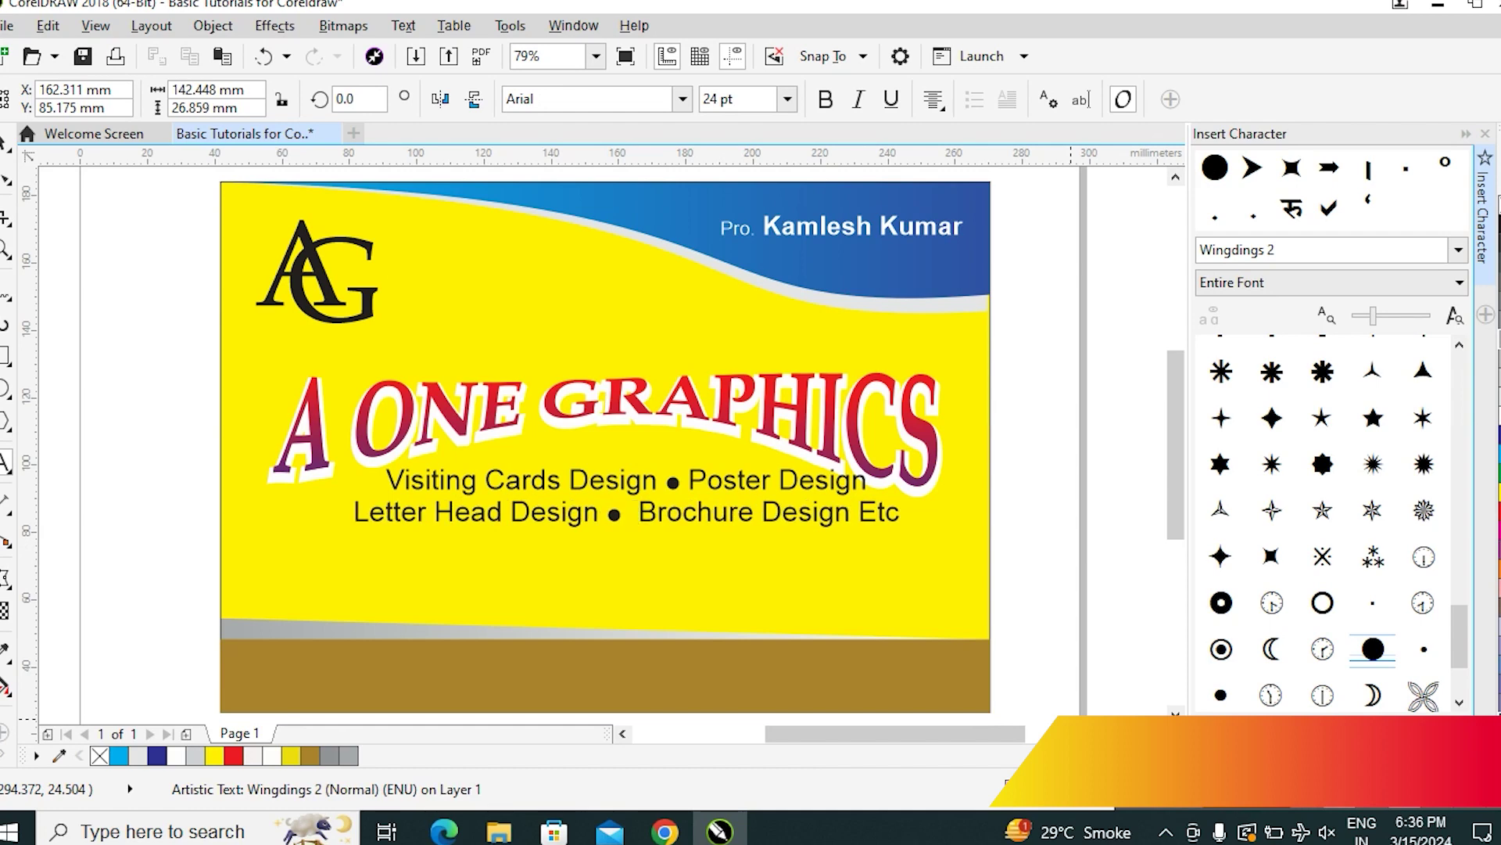
{"action": "left_click", "coordinate": [6, 142]}
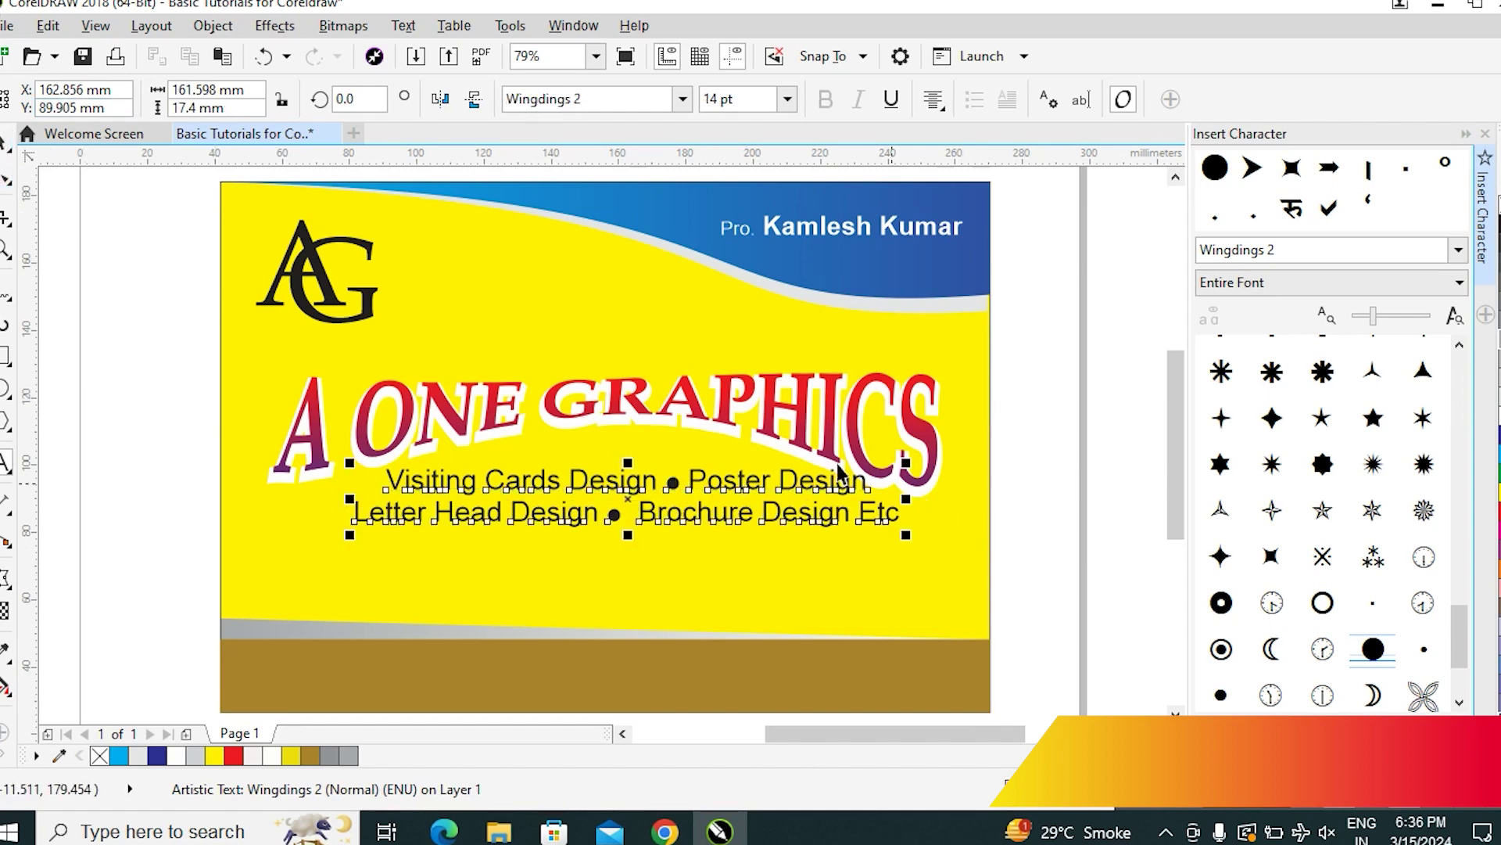
Move the services list lower on the yellow area and drop a copy onto the brown band
{"action": "left_click_drag", "start_coordinate": [735, 481], "coordinate": [724, 524]}
{"action": "left_click", "coordinate": [172, 520]}
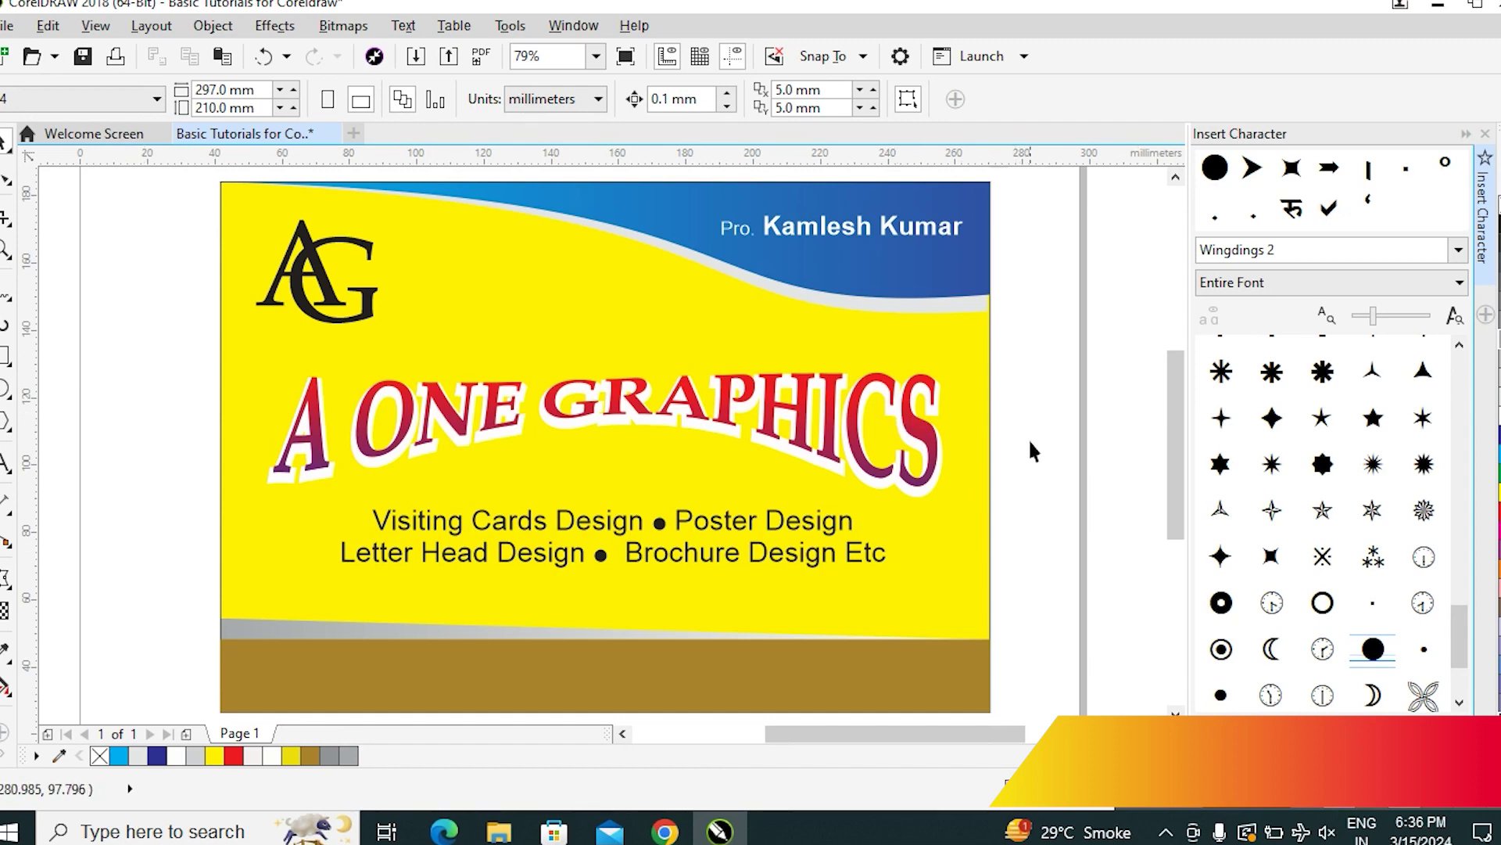
{"action": "left_click", "coordinate": [842, 688]}
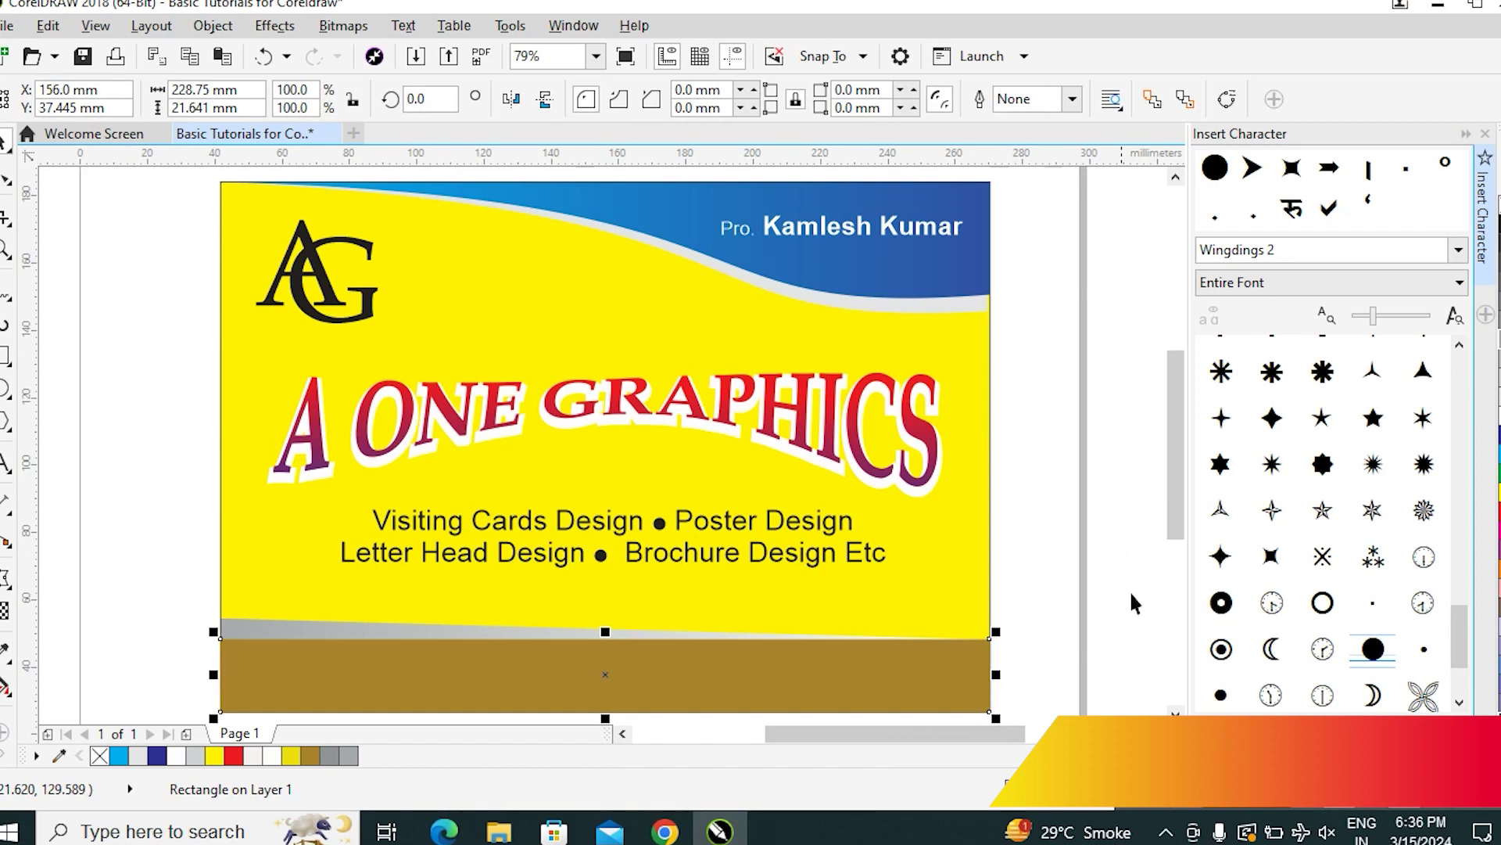
{"action": "left_click", "coordinate": [1029, 430]}
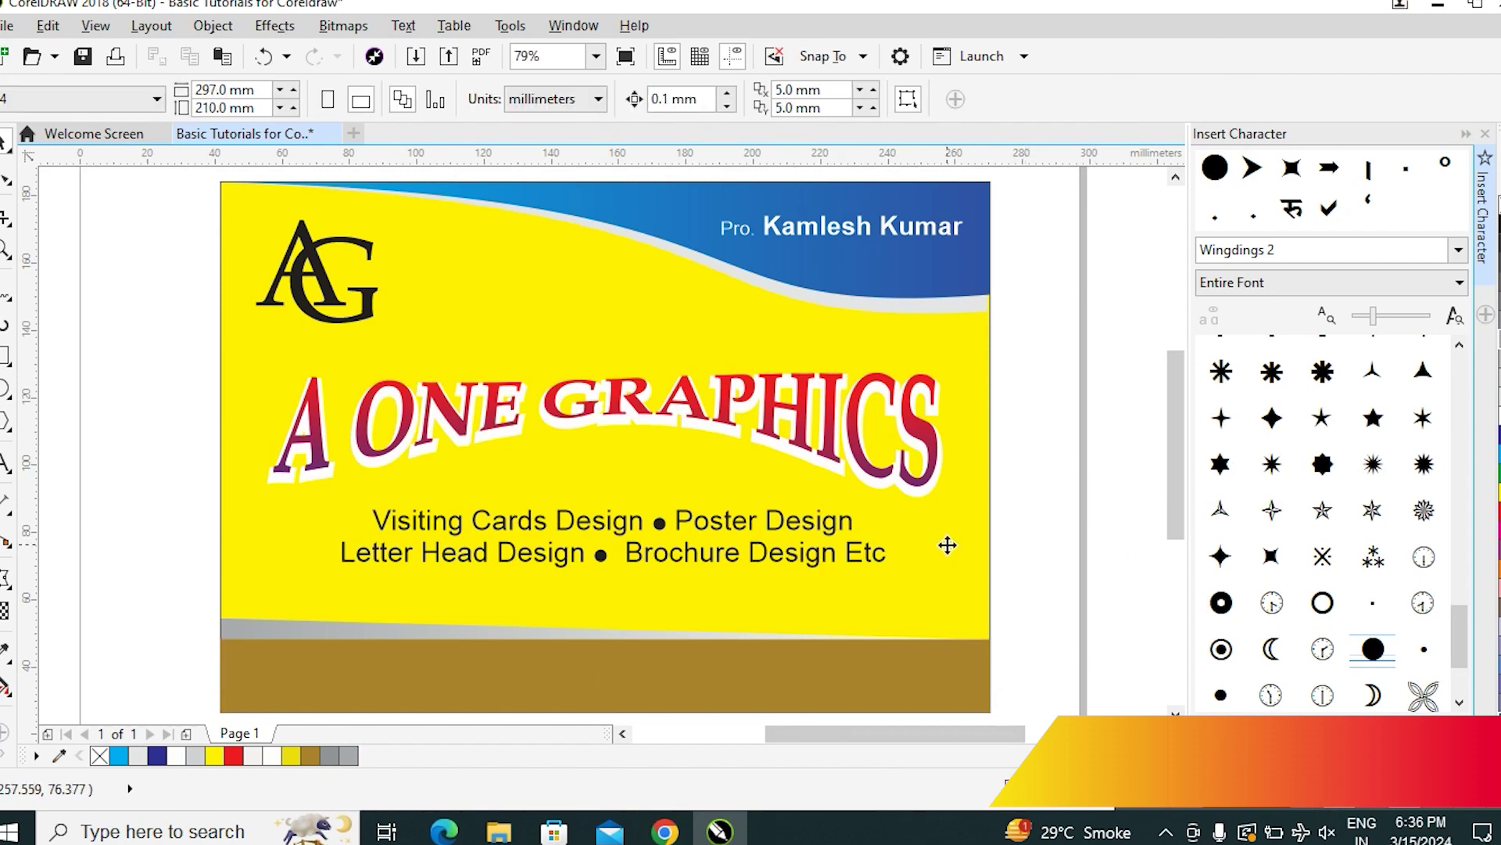
{"action": "left_click", "coordinate": [695, 704]}
{"action": "left_click", "coordinate": [1015, 463]}
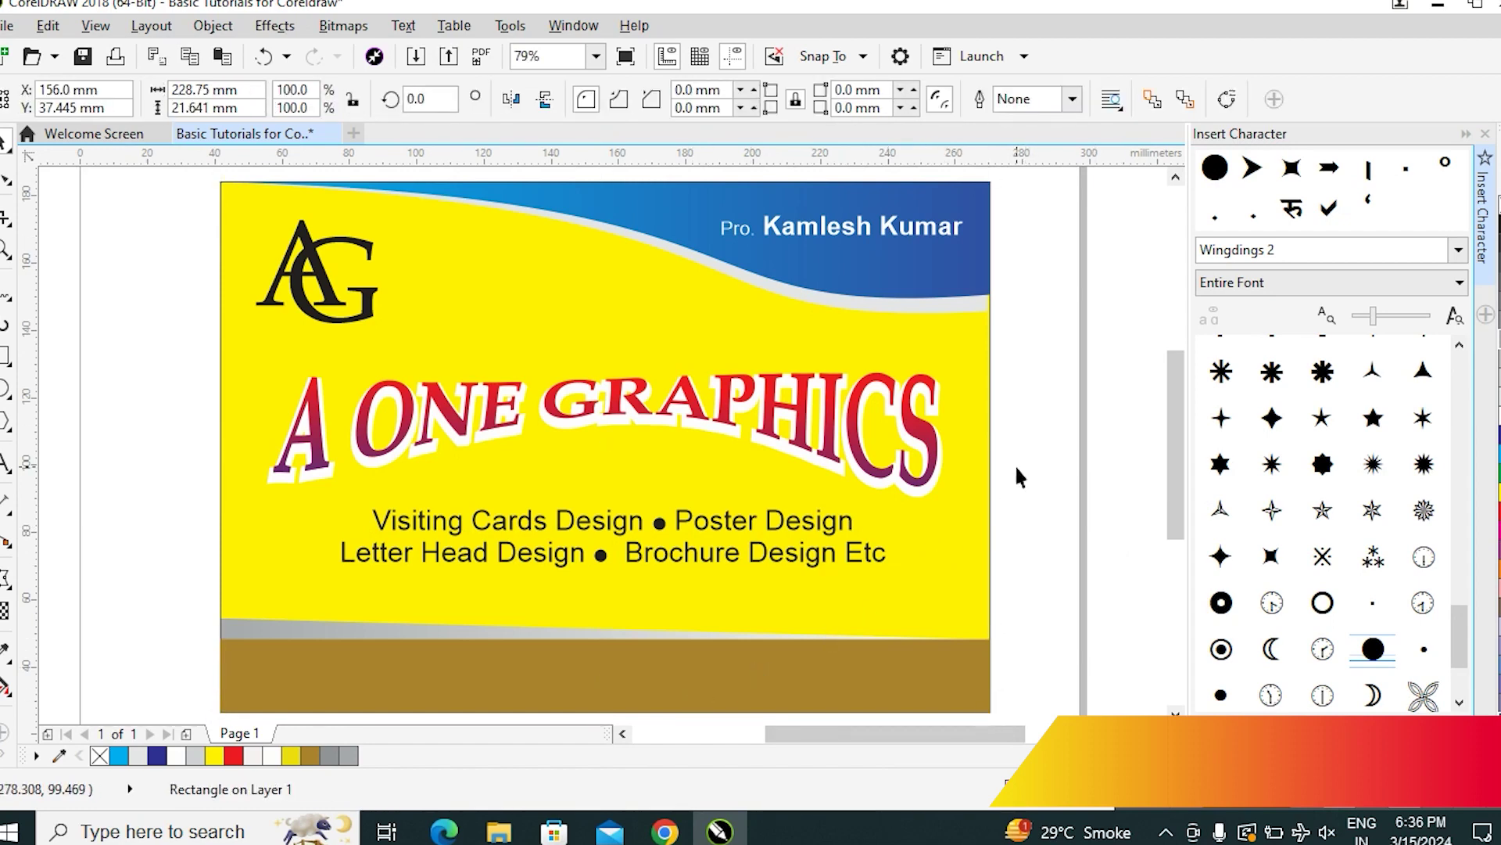
{"action": "left_click_drag", "start_coordinate": [688, 525], "coordinate": [654, 655]}
Replace the copied services text on the brown band with 'Address :'
{"action": "double_click", "coordinate": [654, 655]}
{"action": "key", "text": "ctrl+a"}
{"action": "type", "text": "Addreshh"}
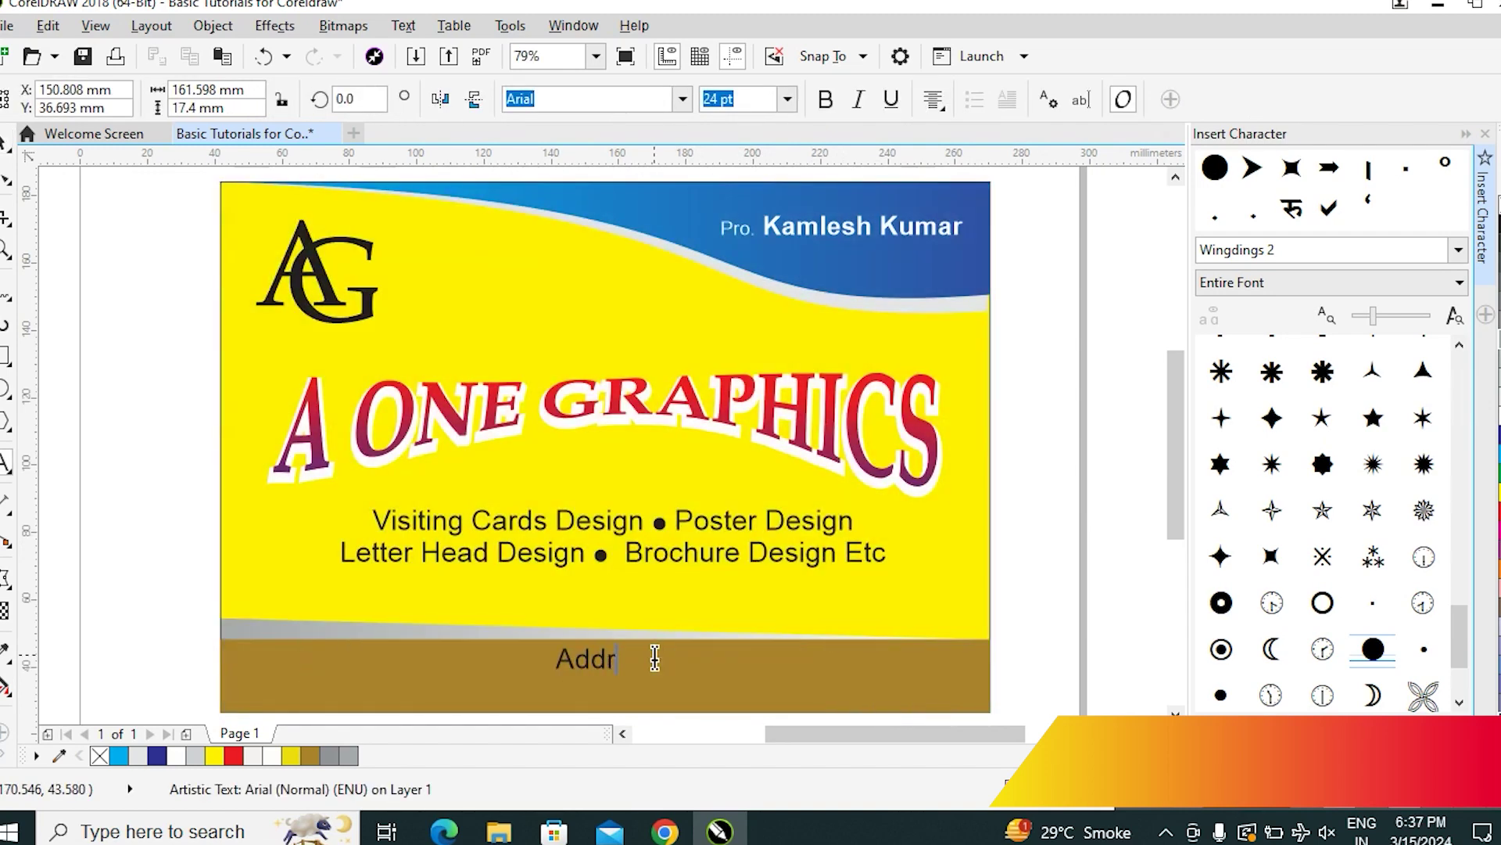
{"action": "key", "text": "BackSpace"}
{"action": "key", "text": "BackSpace"}
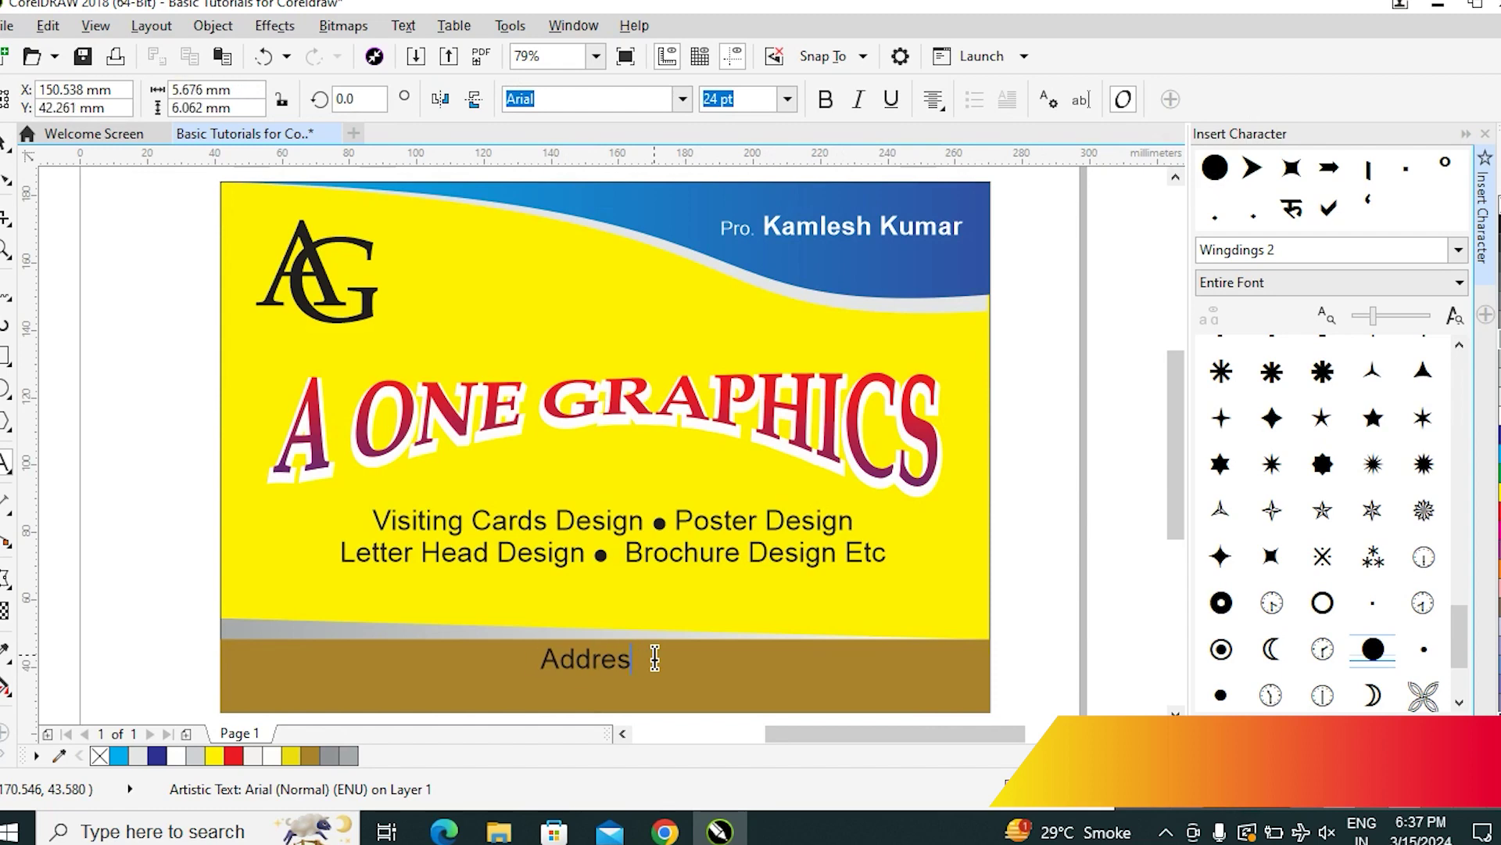
{"action": "type", "text": "s :"}
{"action": "key", "text": "ctrl+space"}
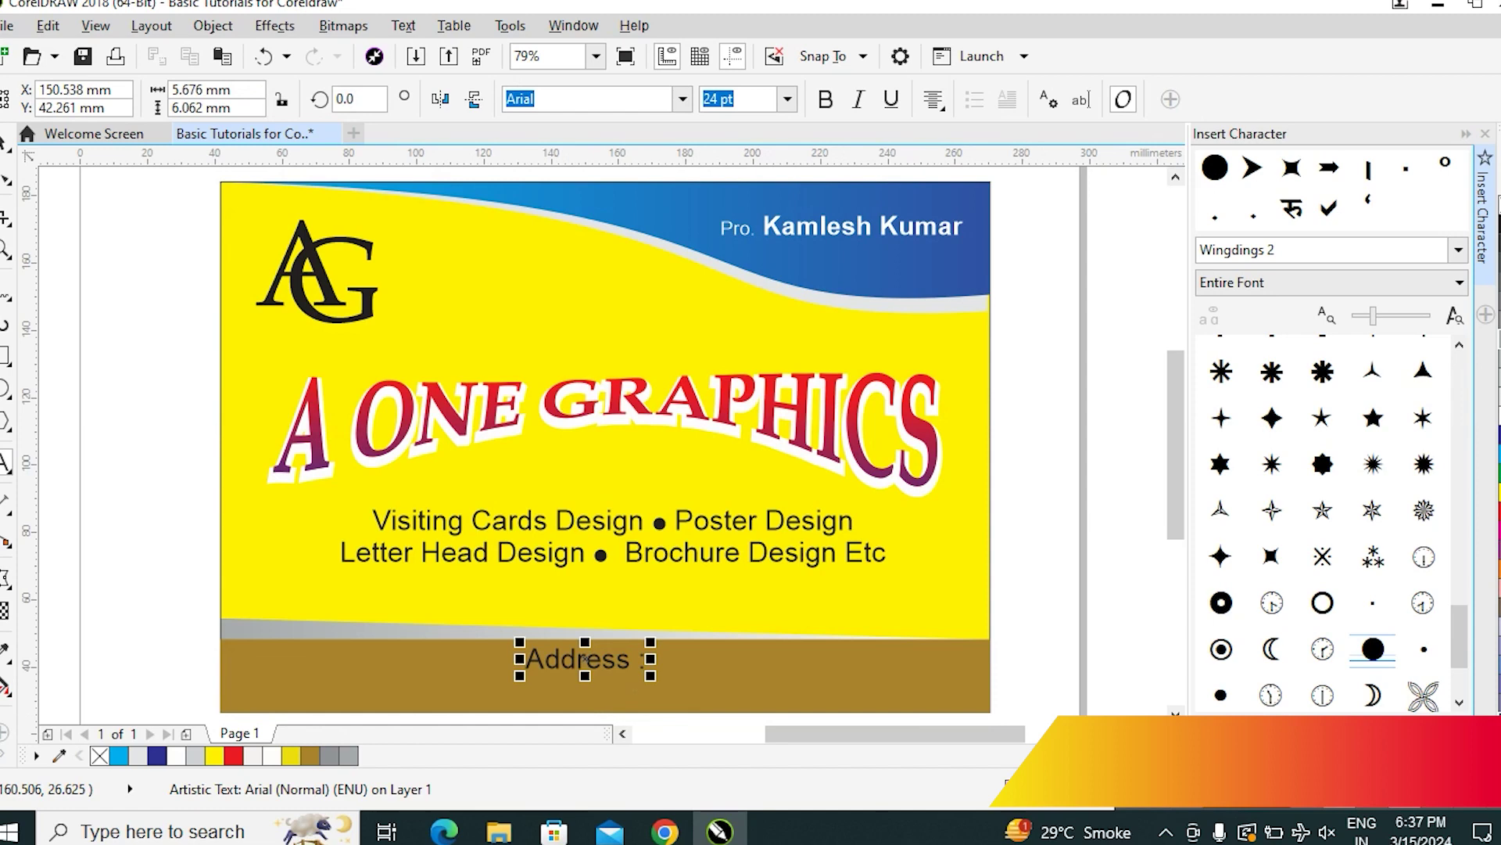
{"action": "left_click", "coordinate": [942, 240]}
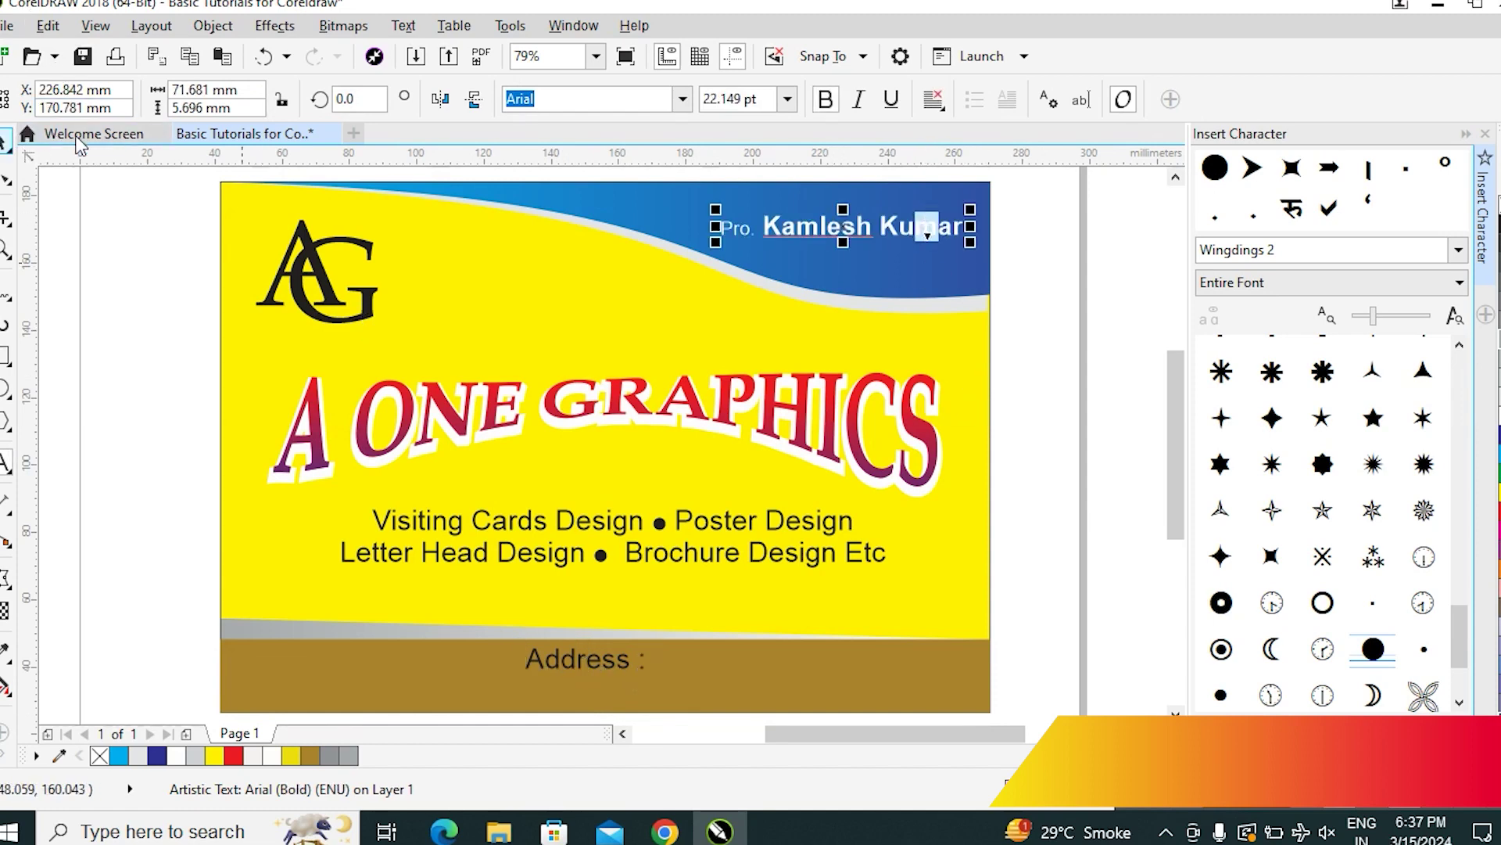
Raise the header name text slightly and replace it with the new owner's full name
{"action": "left_click", "coordinate": [6, 141]}
{"action": "left_click_drag", "start_coordinate": [884, 225], "coordinate": [884, 208]}
{"action": "left_click", "coordinate": [6, 463]}
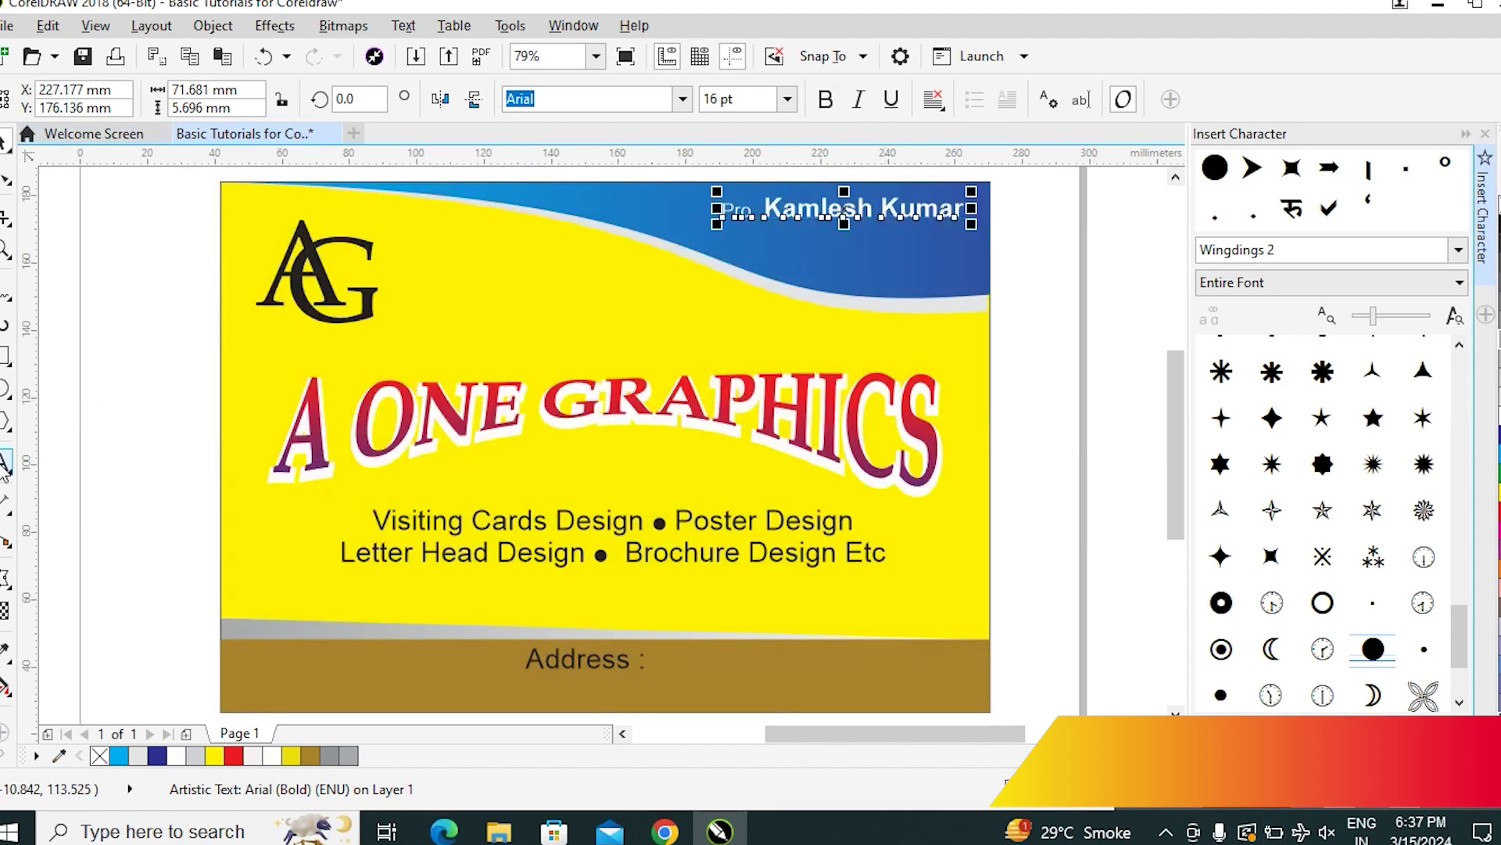
{"action": "left_click", "coordinate": [864, 213]}
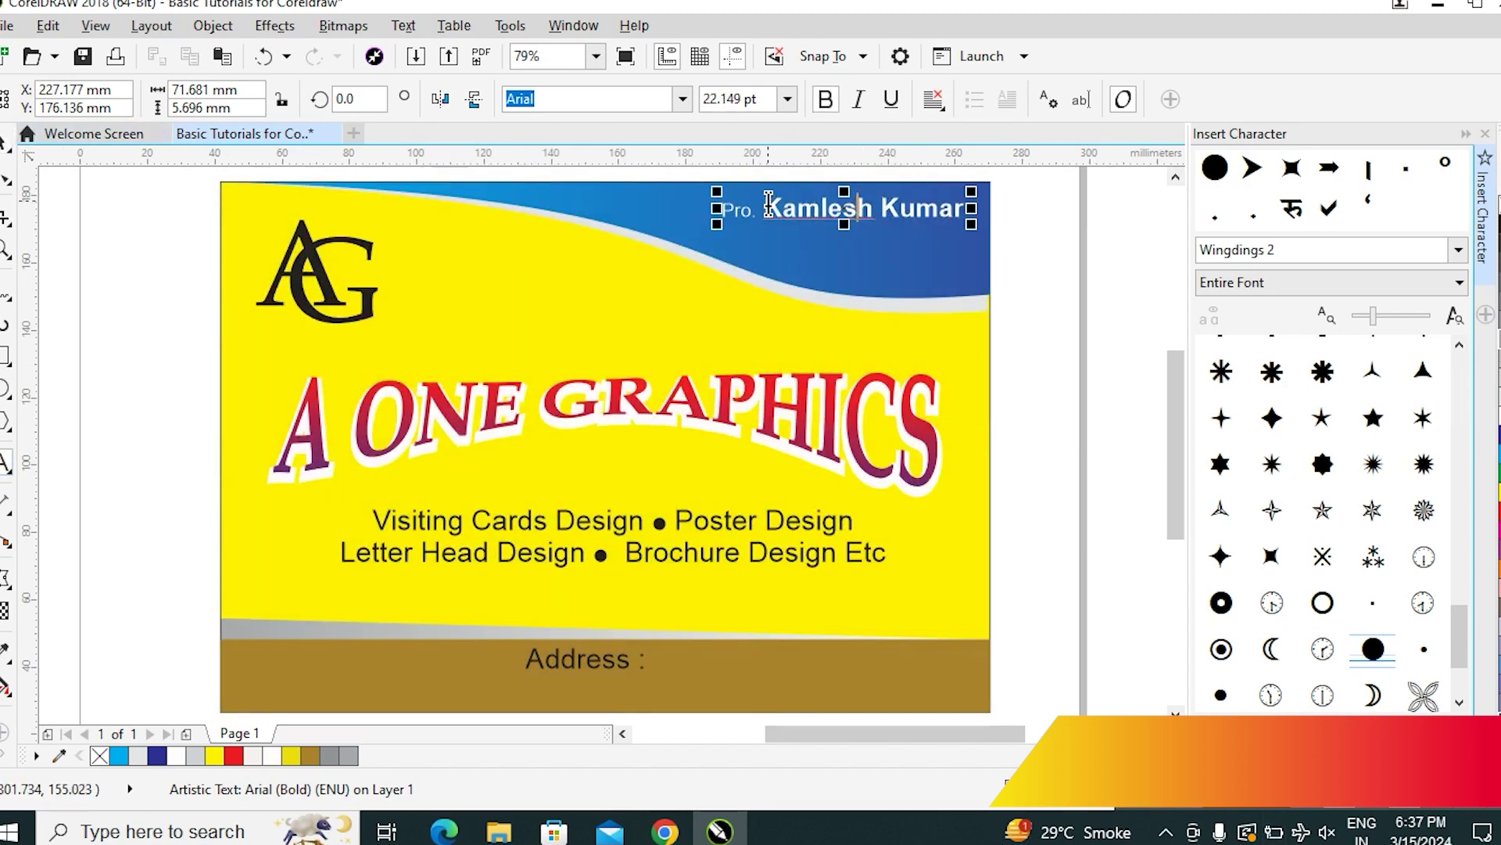
{"action": "key", "text": "ctrl+a"}
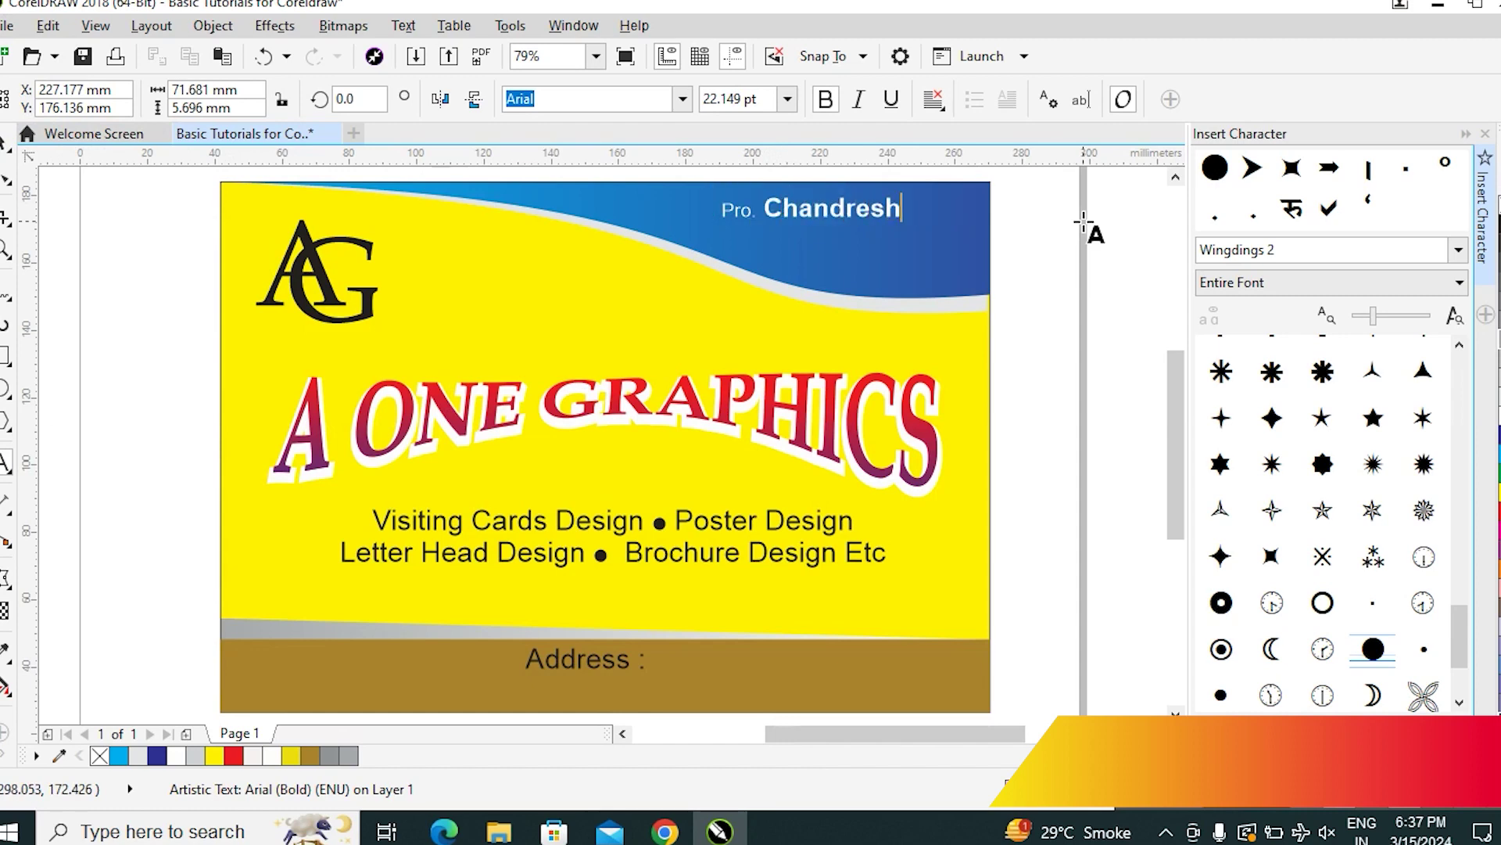
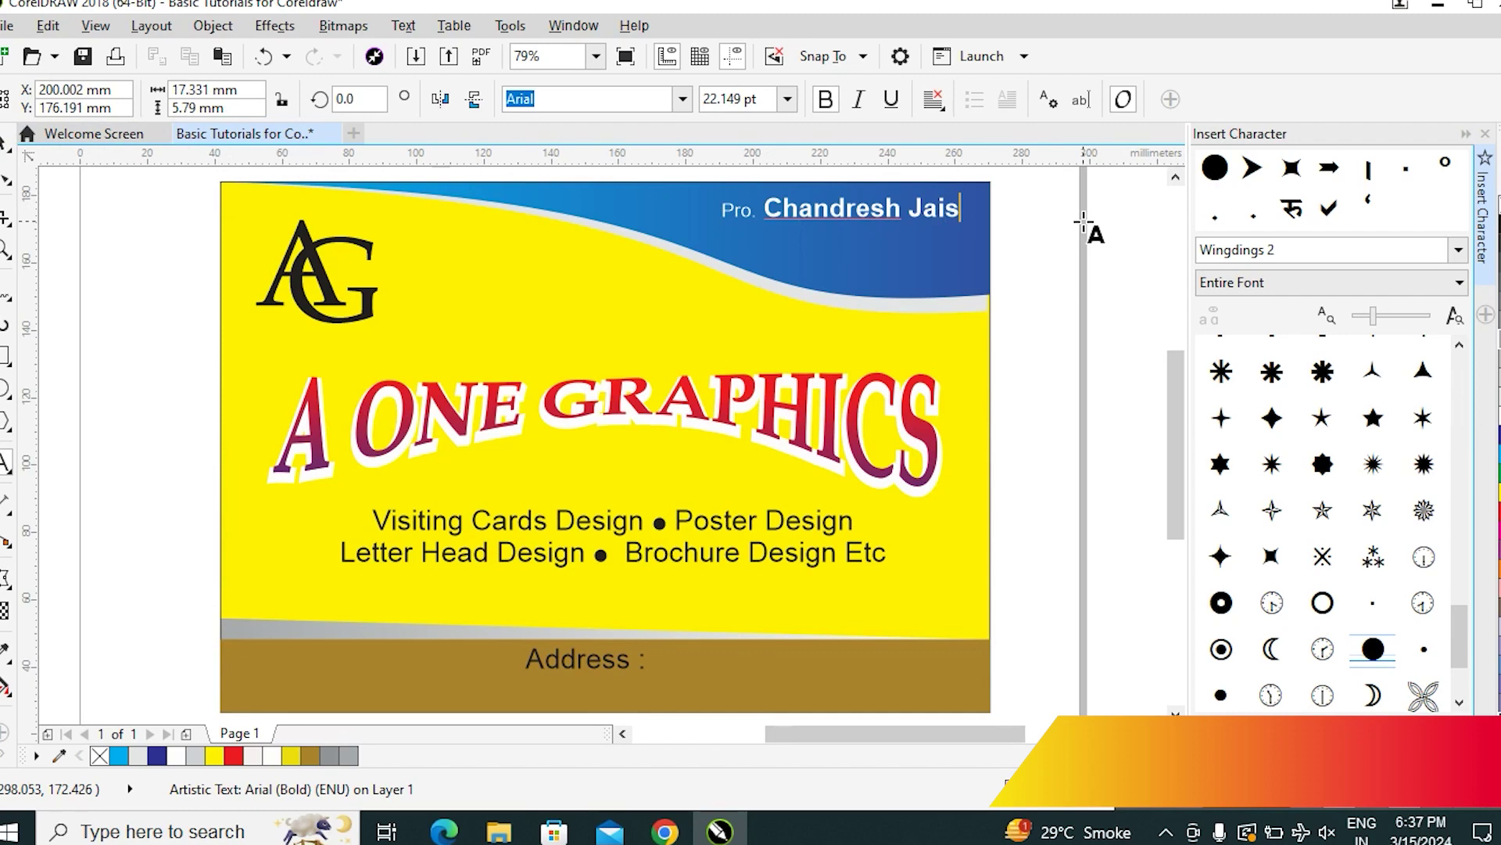
{"action": "key", "text": "Escape"}
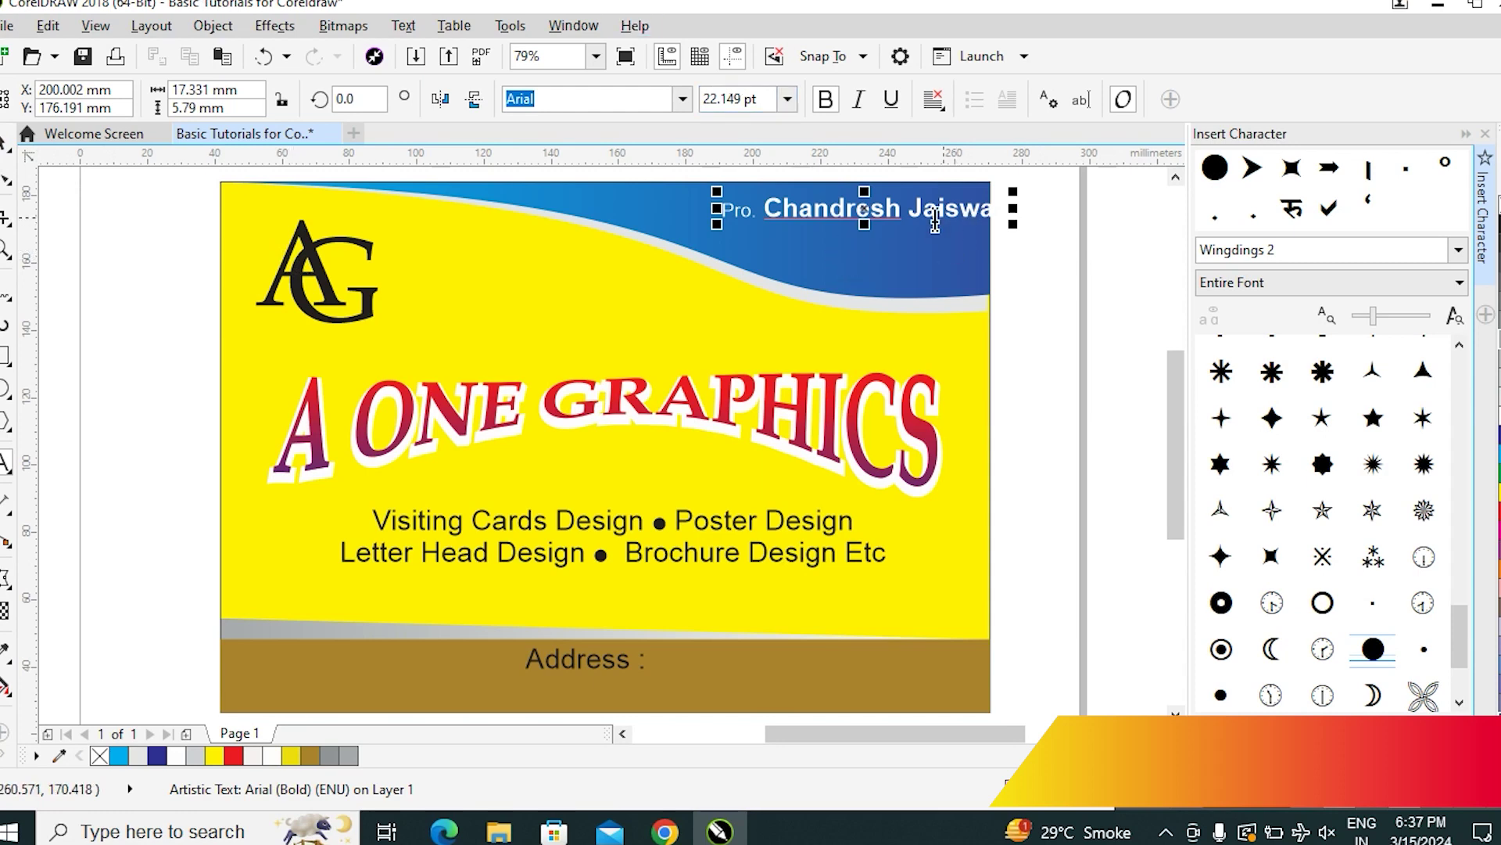
Shift the name text left so it sits fully inside the blue wave
{"action": "left_click", "coordinate": [5, 153]}
{"action": "left_click", "coordinate": [937, 210]}
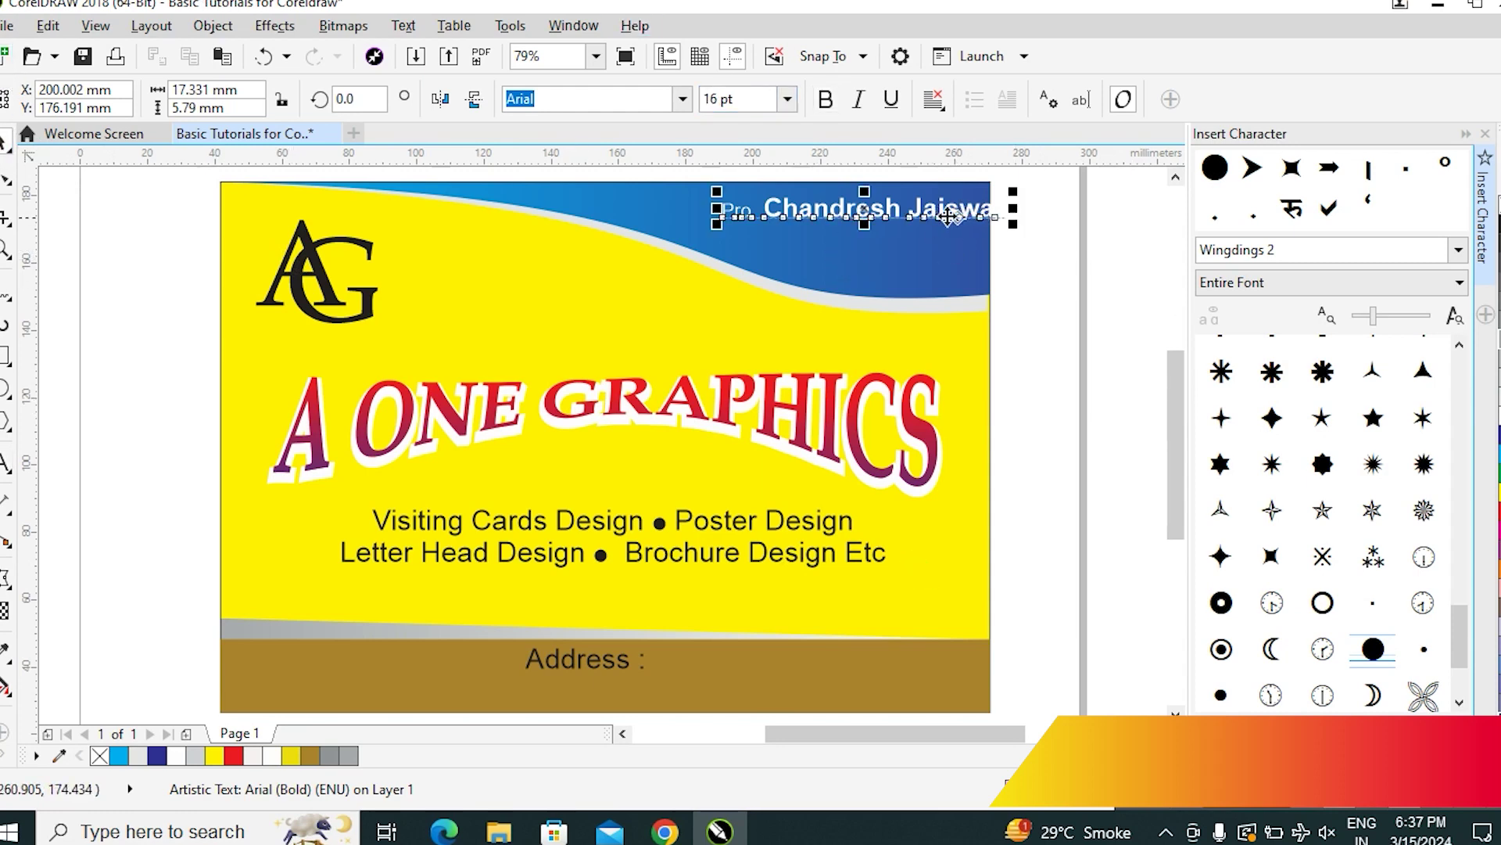
{"action": "left_click_drag", "start_coordinate": [936, 210], "coordinate": [889, 213]}
{"action": "left_click", "coordinate": [901, 209]}
{"action": "key", "text": "Escape"}
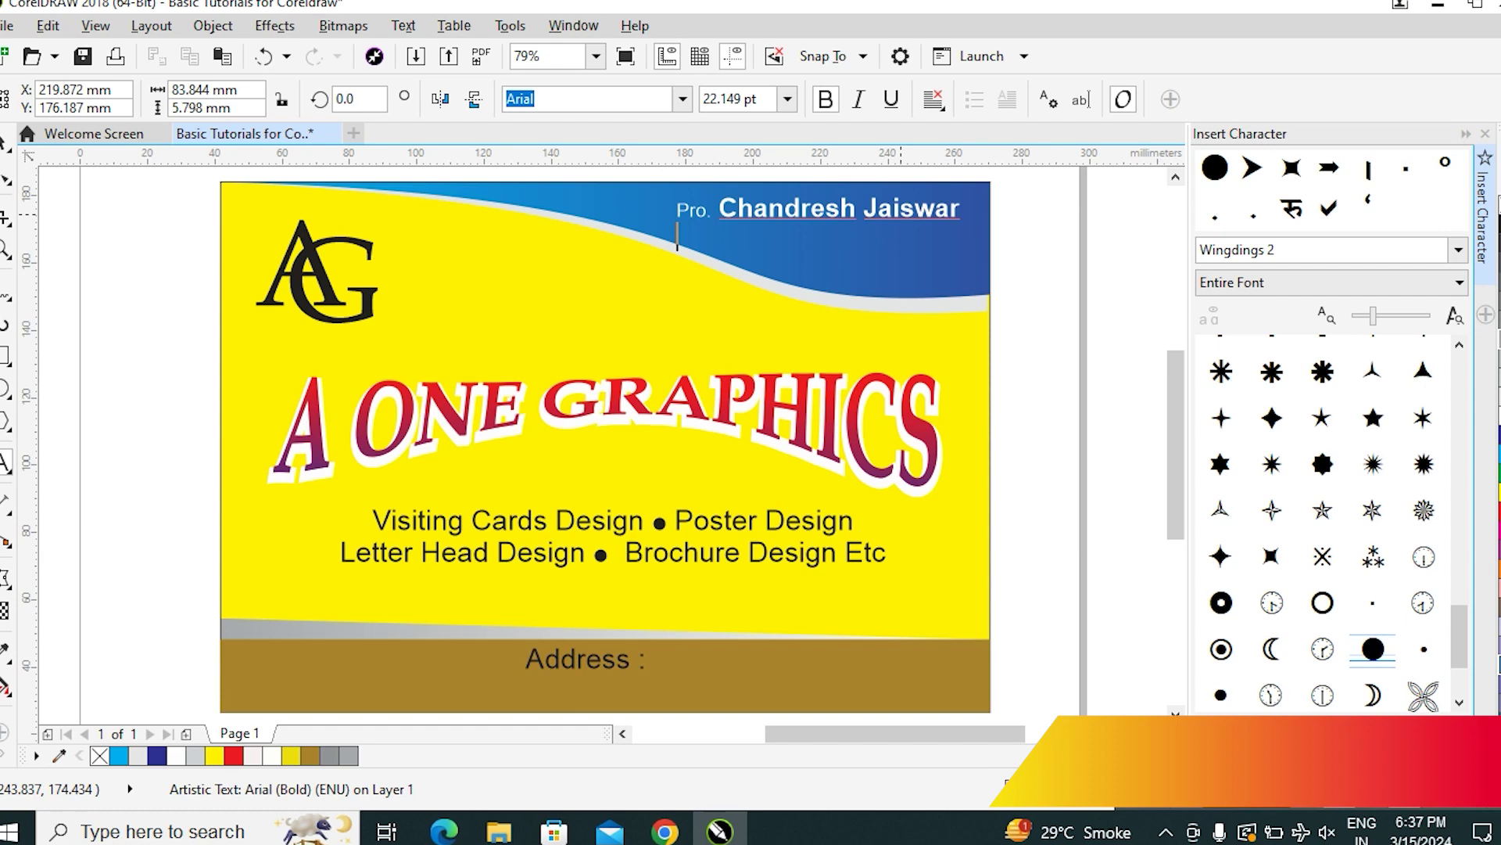
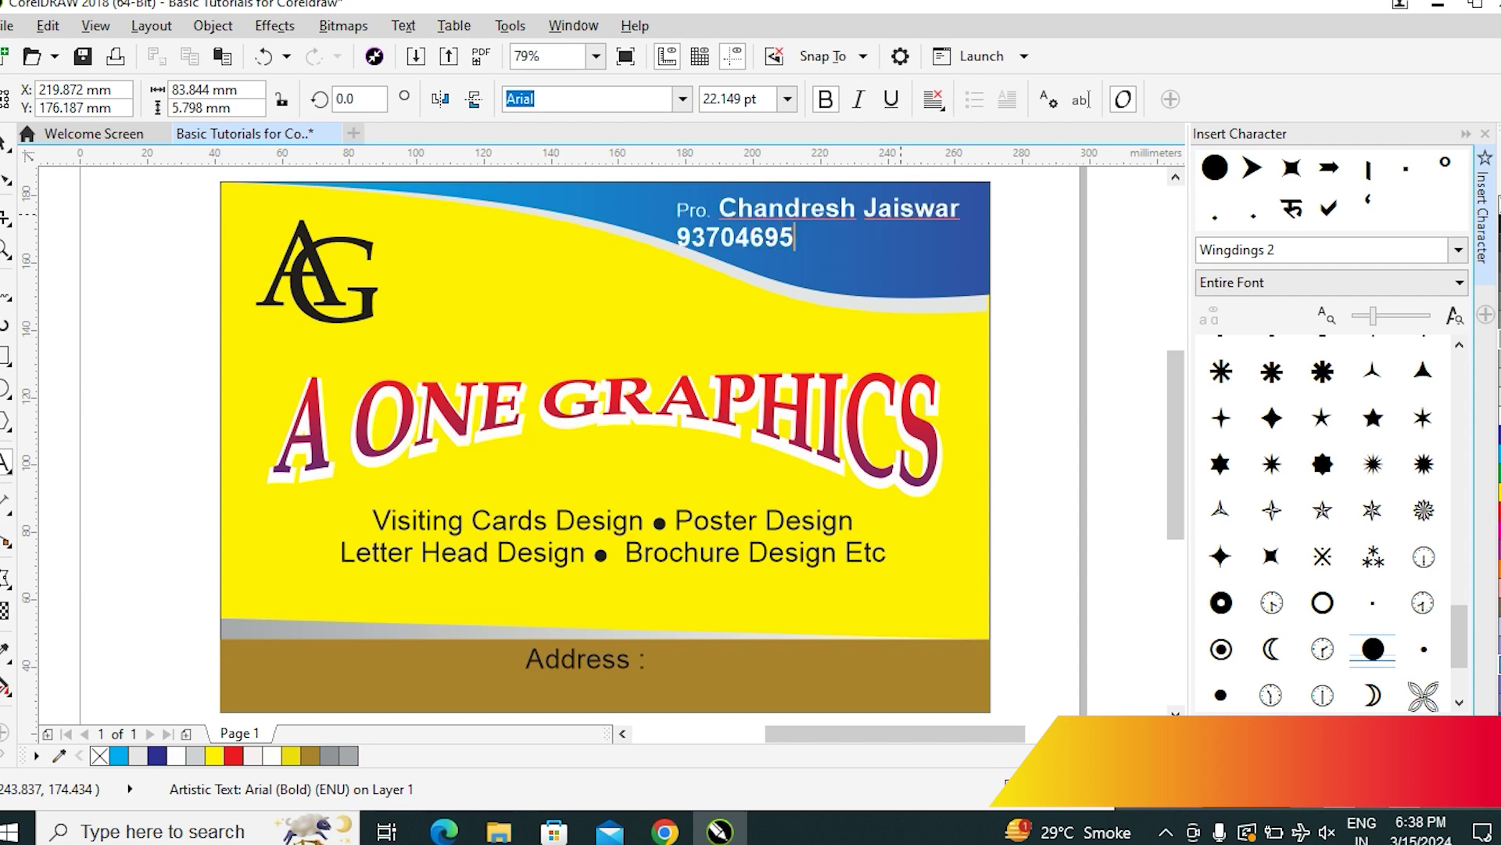
Type the owner's phone number with a +91 prefix on the line below the name
{"action": "type", "text": "+"}
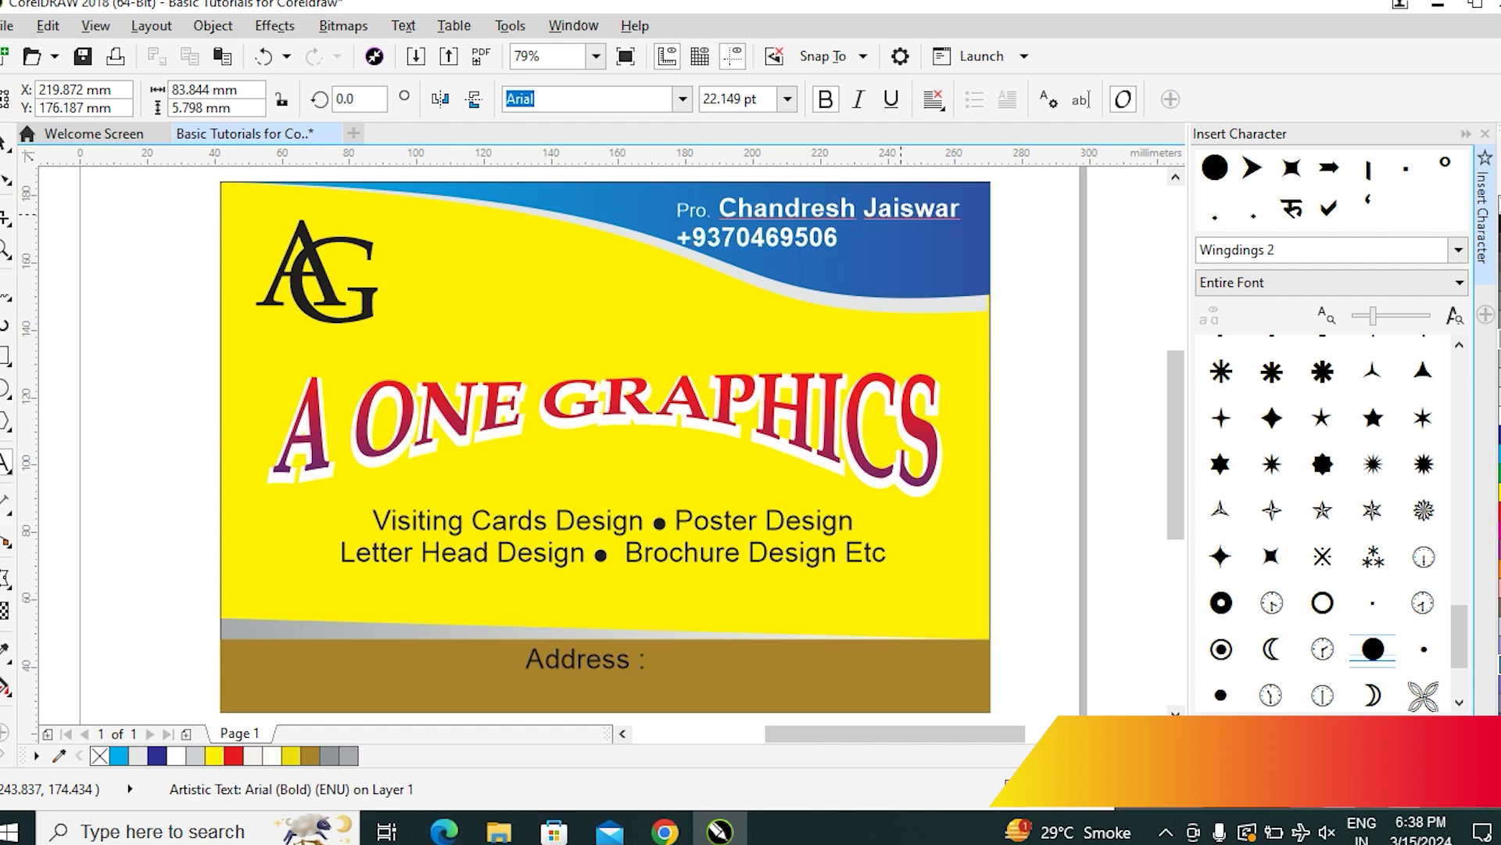
{"action": "type", "text": "0"}
{"action": "key", "text": "BackSpace"}
{"action": "type", "text": "91"}
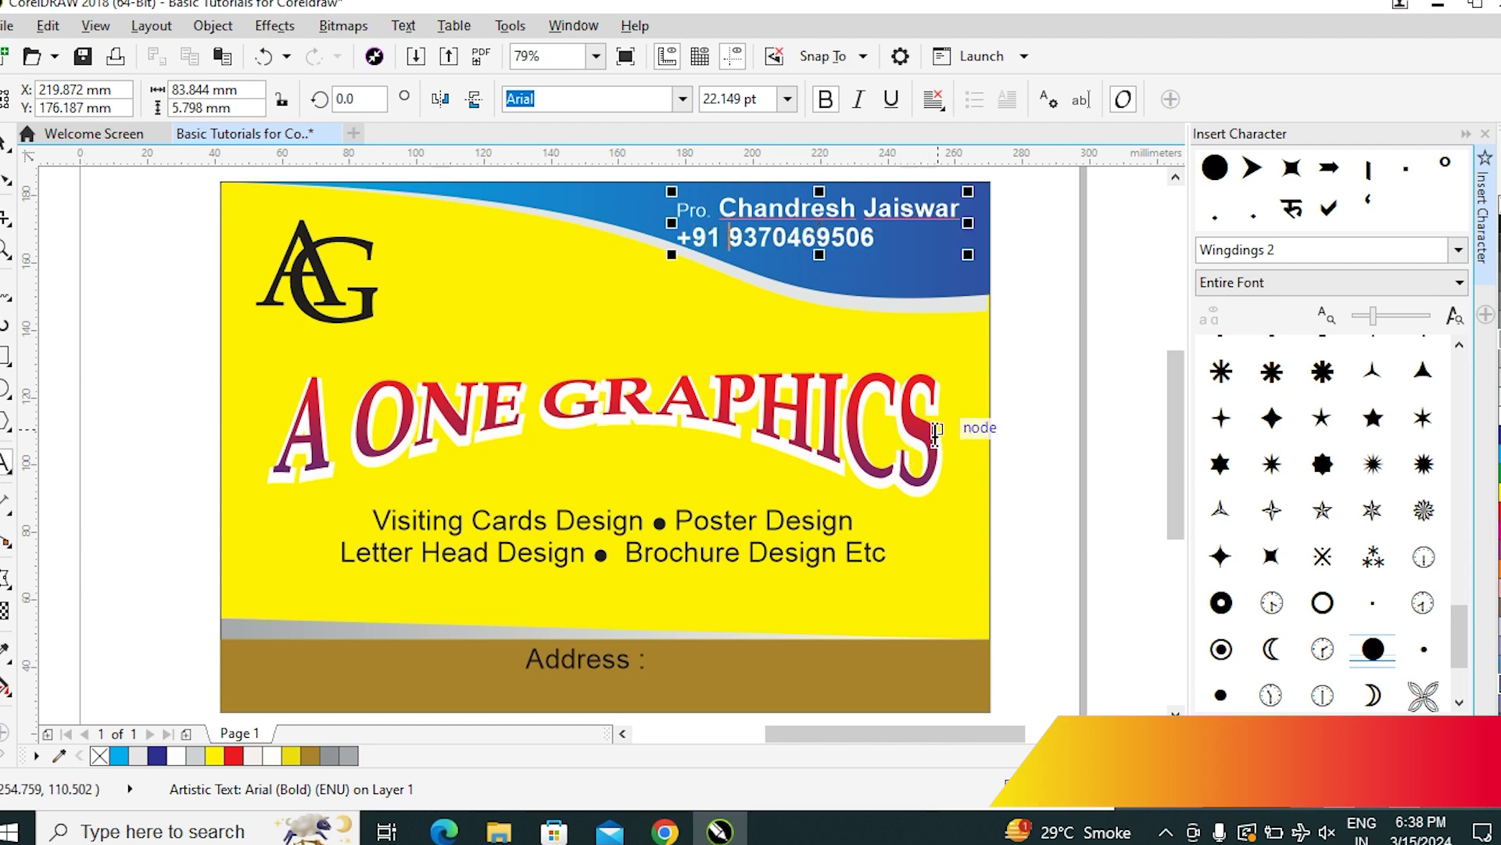
{"action": "key", "text": "ctrl+a"}
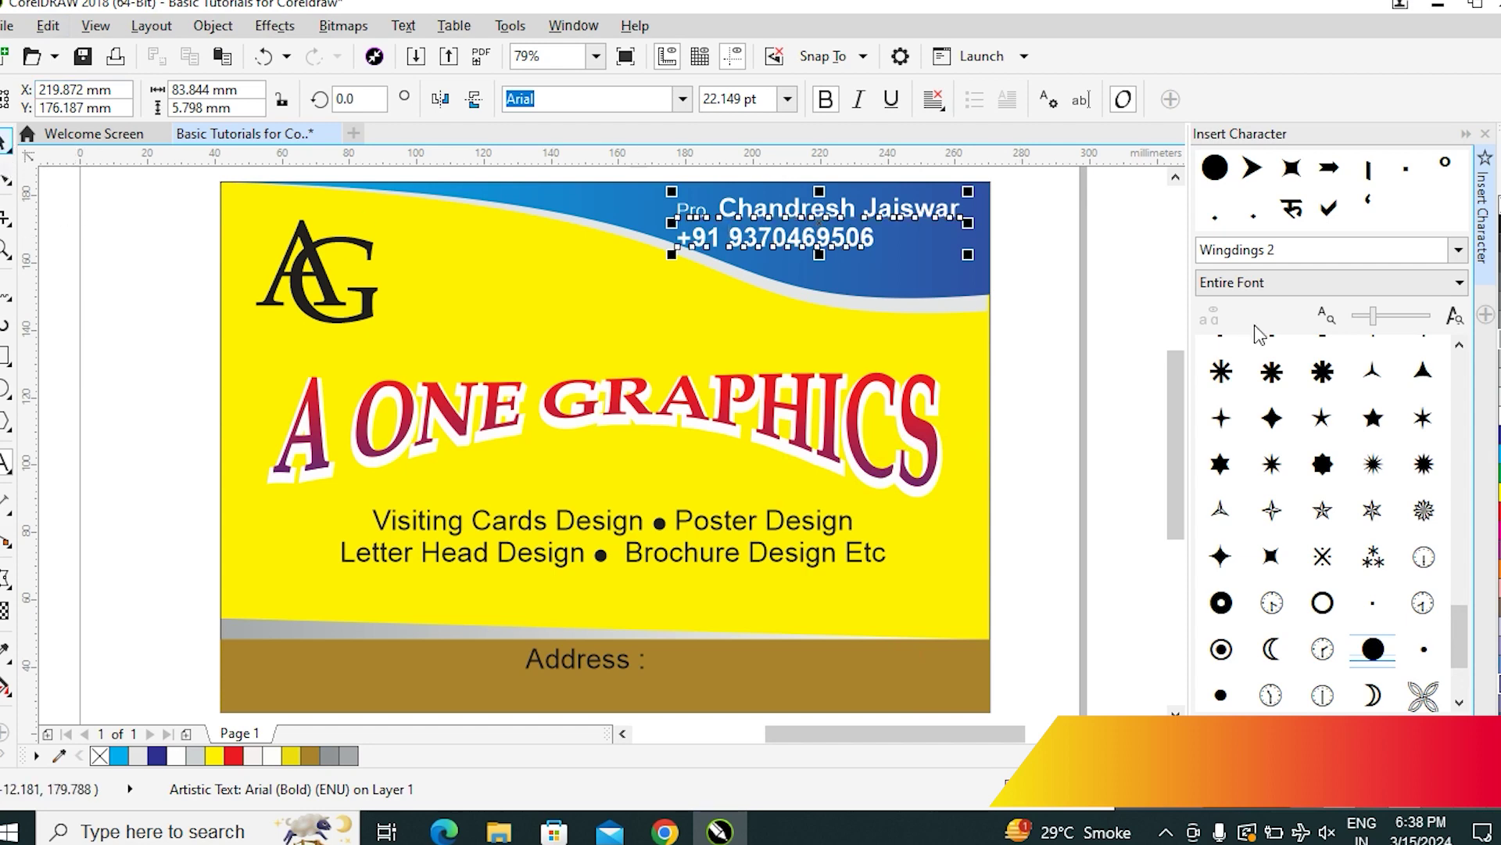
Right-align the name and phone lines using the Alignment dropdown
{"action": "left_click", "coordinate": [932, 99]}
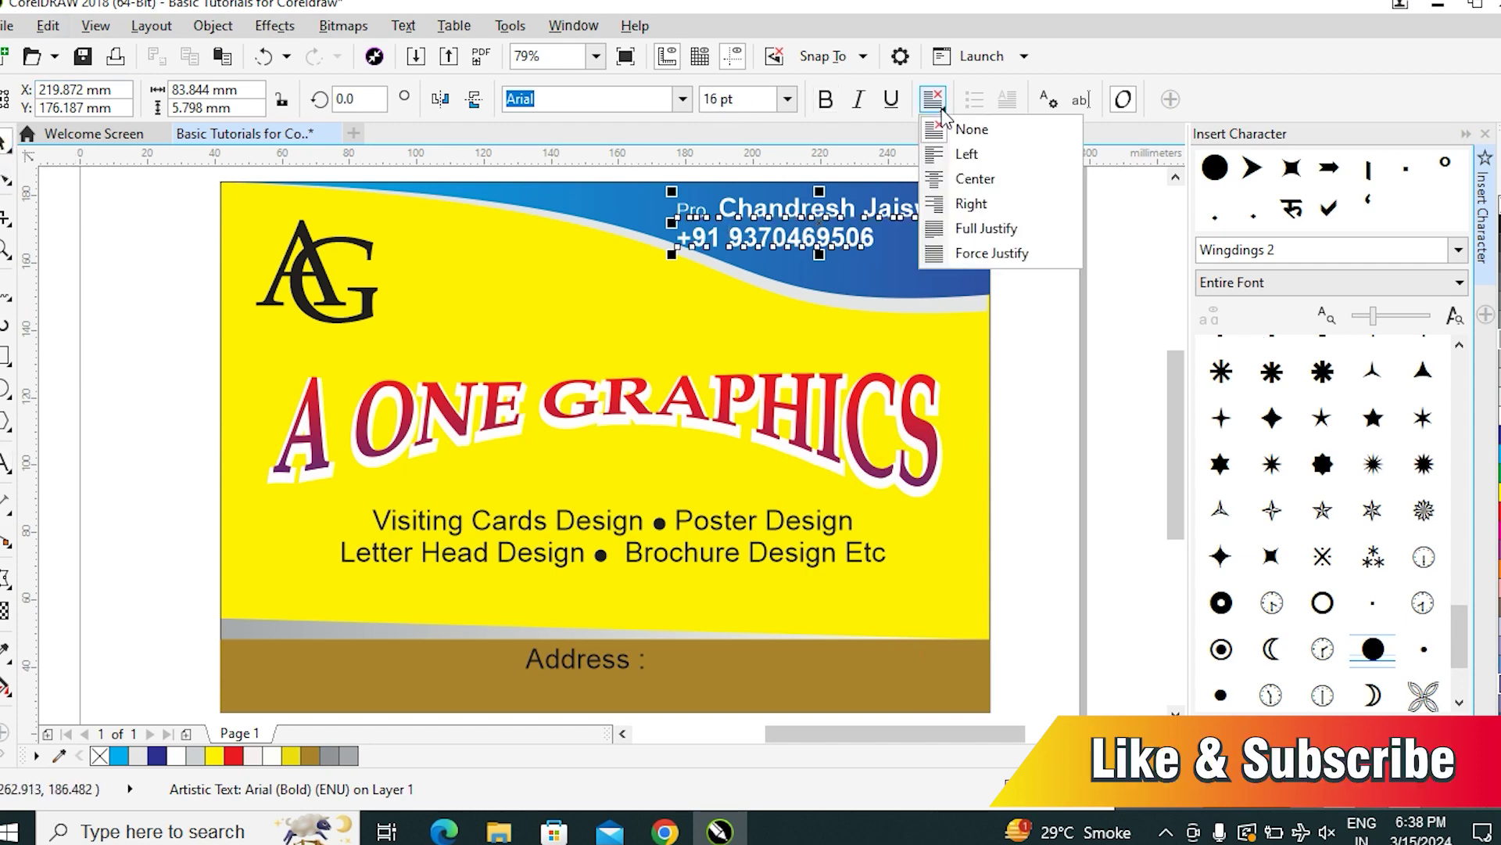
{"action": "left_click", "coordinate": [983, 152]}
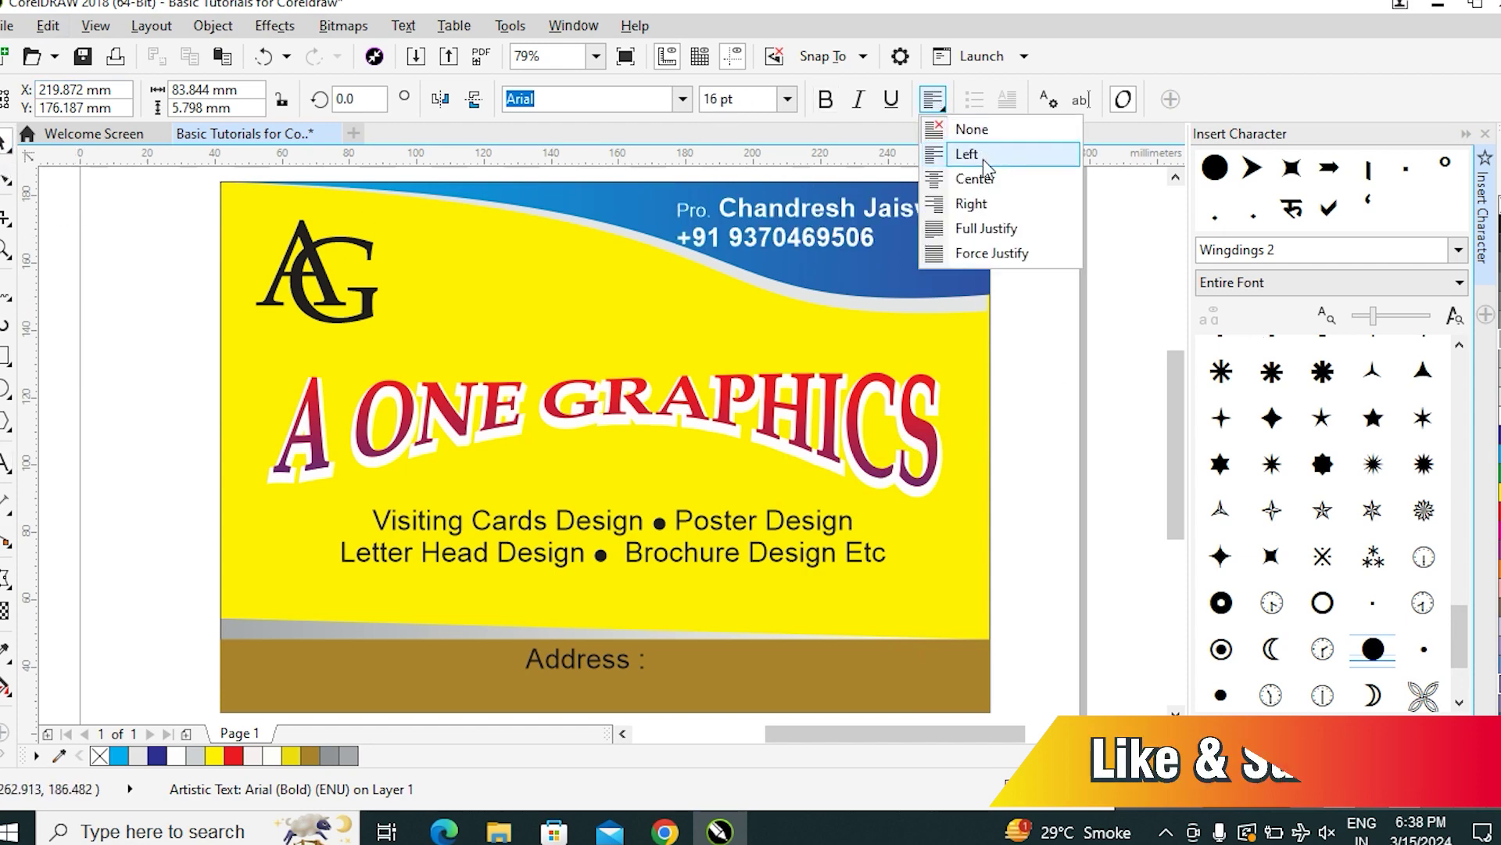
{"action": "left_click", "coordinate": [984, 207]}
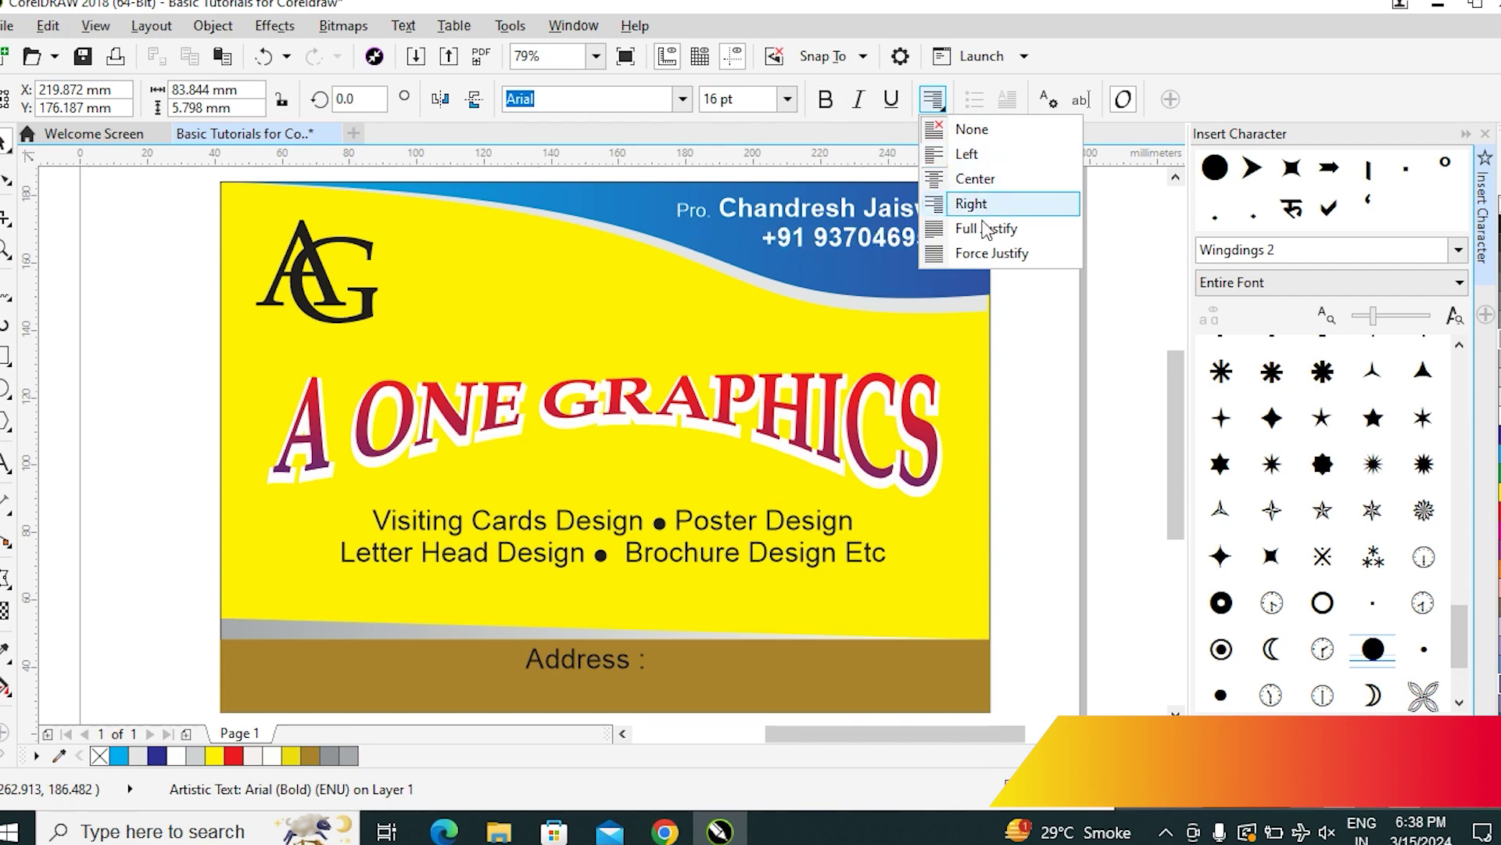
{"action": "left_click", "coordinate": [984, 228]}
{"action": "left_click", "coordinate": [986, 203]}
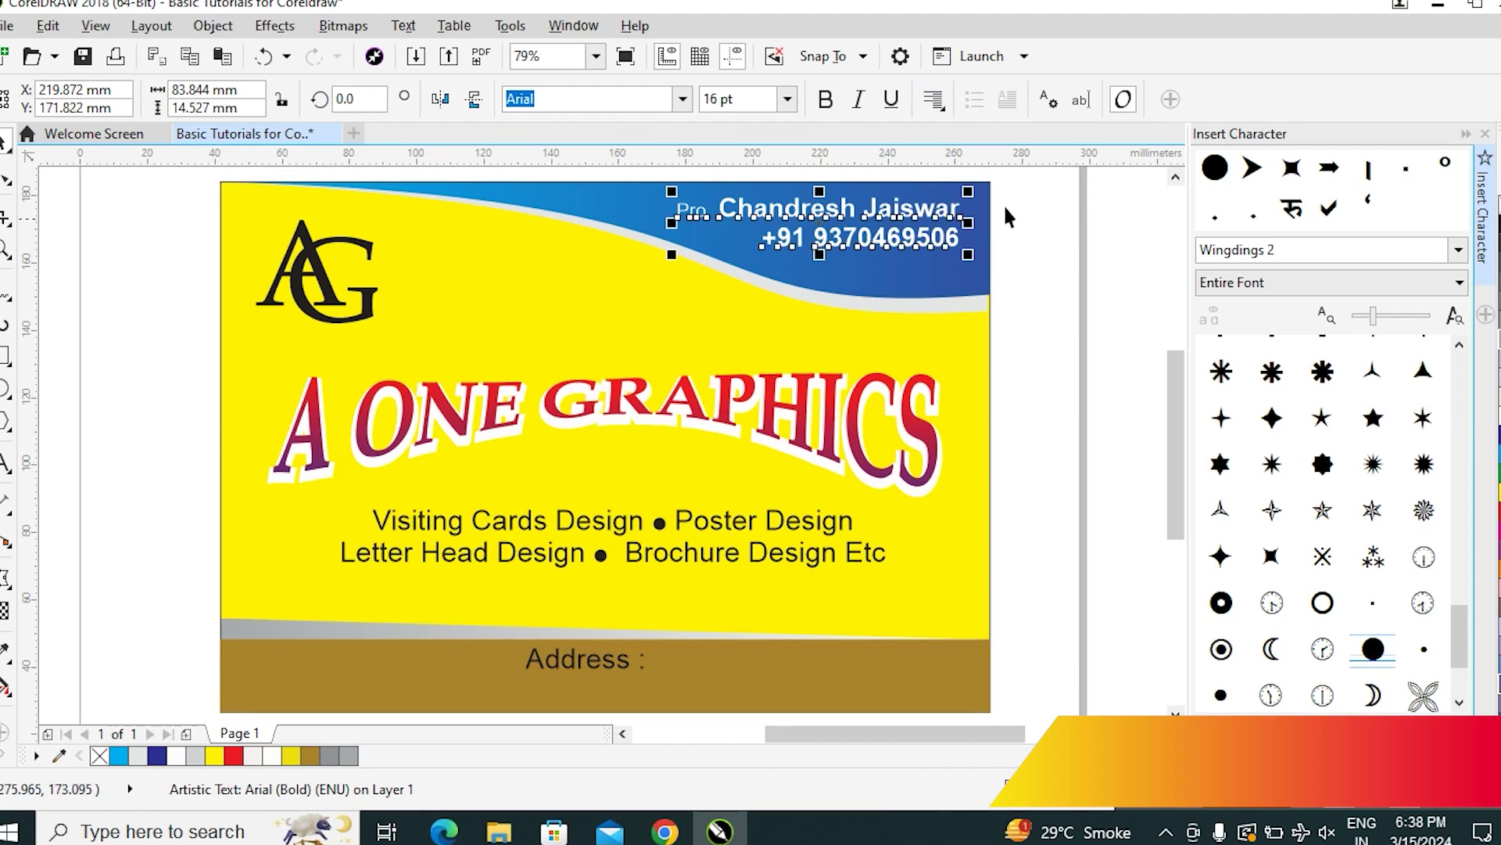
{"action": "left_click", "coordinate": [1030, 270]}
Shrink the name and phone block slightly and move it a little lower in the header
{"action": "left_click", "coordinate": [861, 236]}
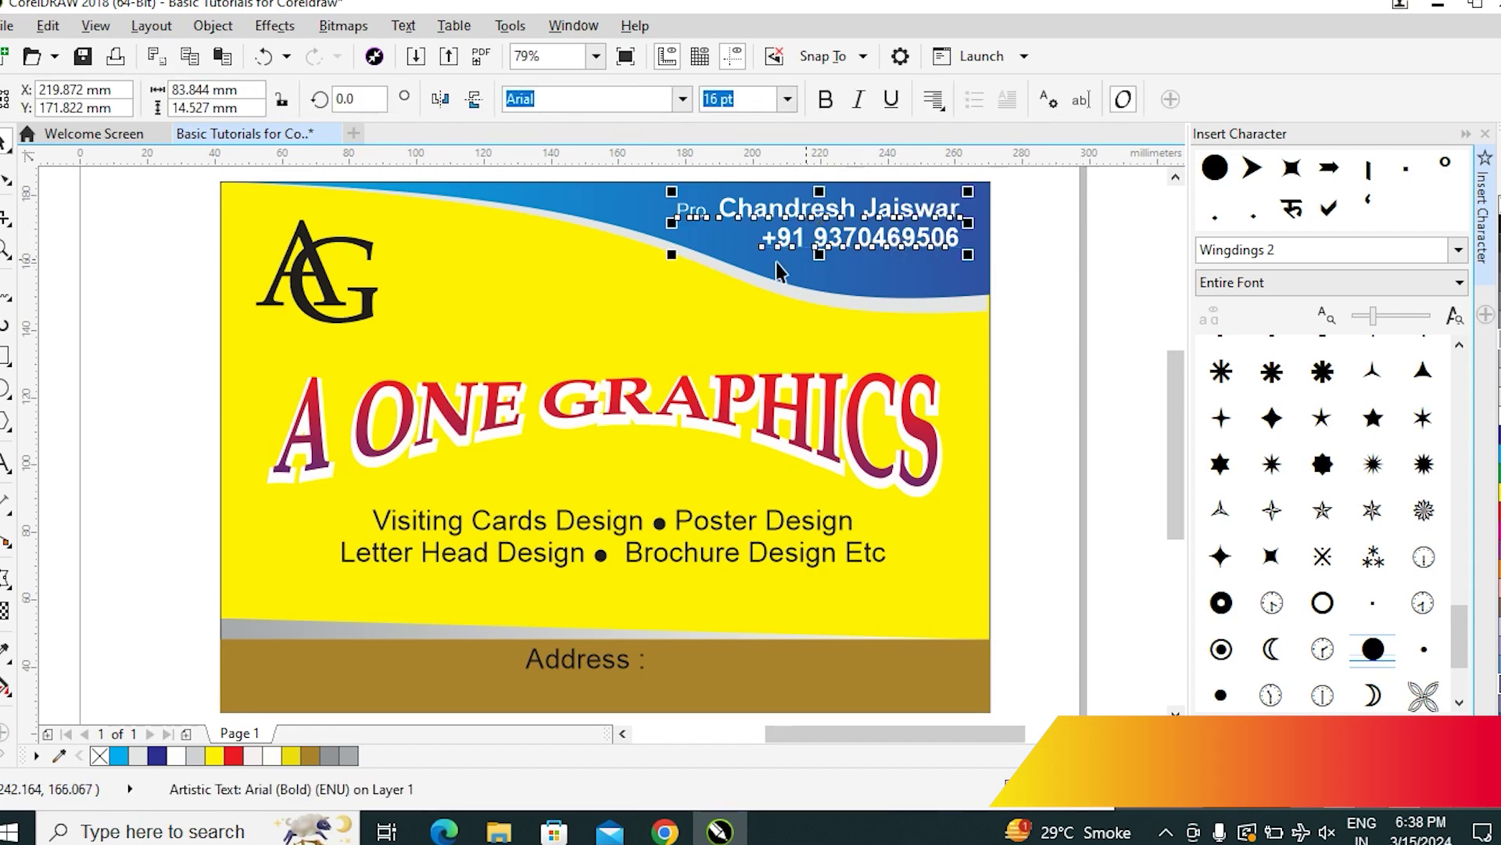
{"action": "left_click_drag", "start_coordinate": [672, 256], "coordinate": [755, 299]}
{"action": "left_click_drag", "start_coordinate": [914, 231], "coordinate": [912, 238]}
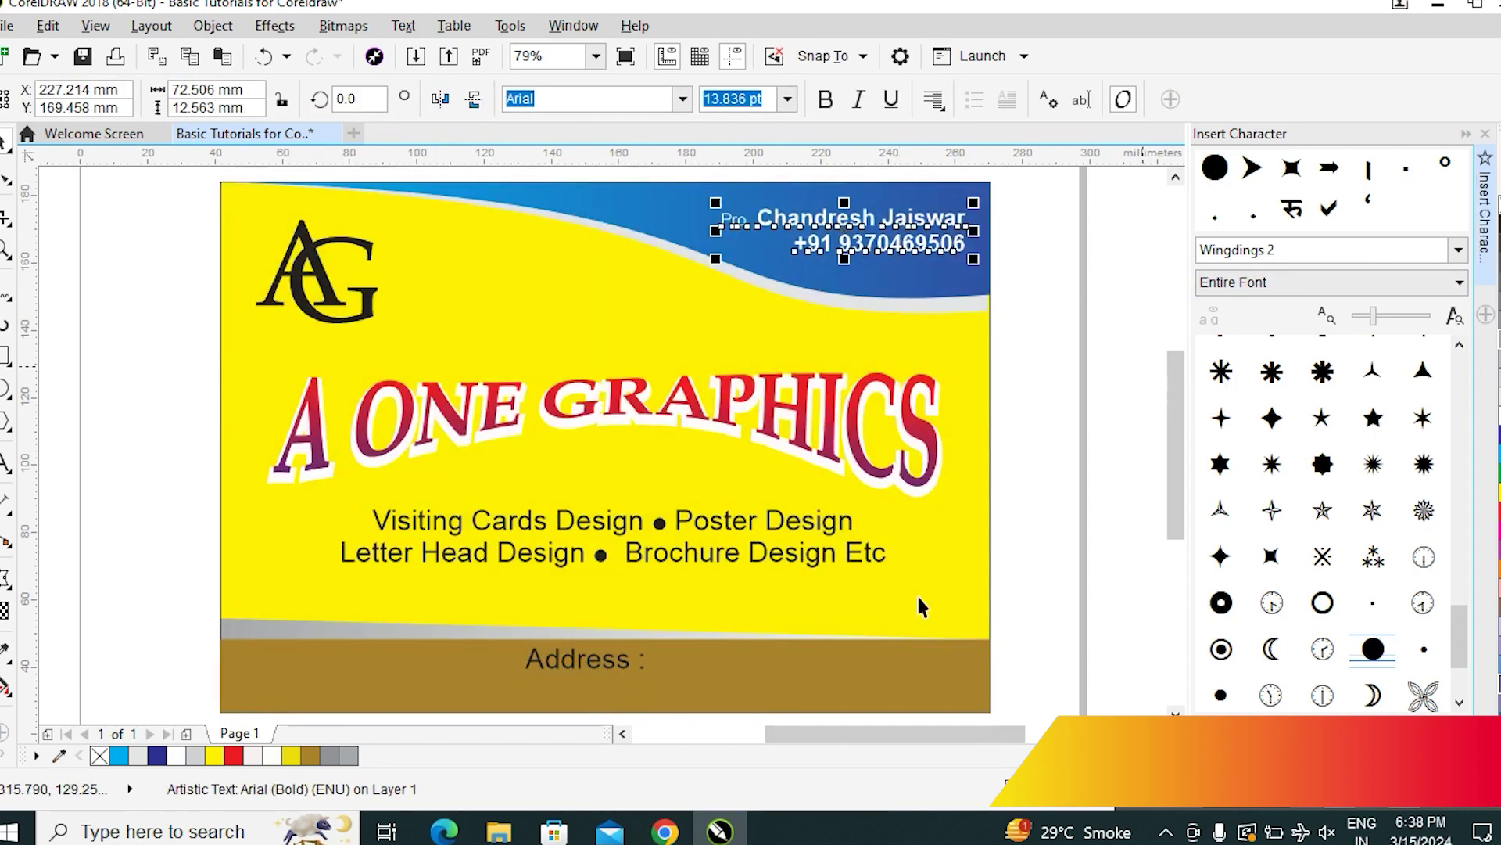
{"action": "left_click", "coordinate": [1106, 303]}
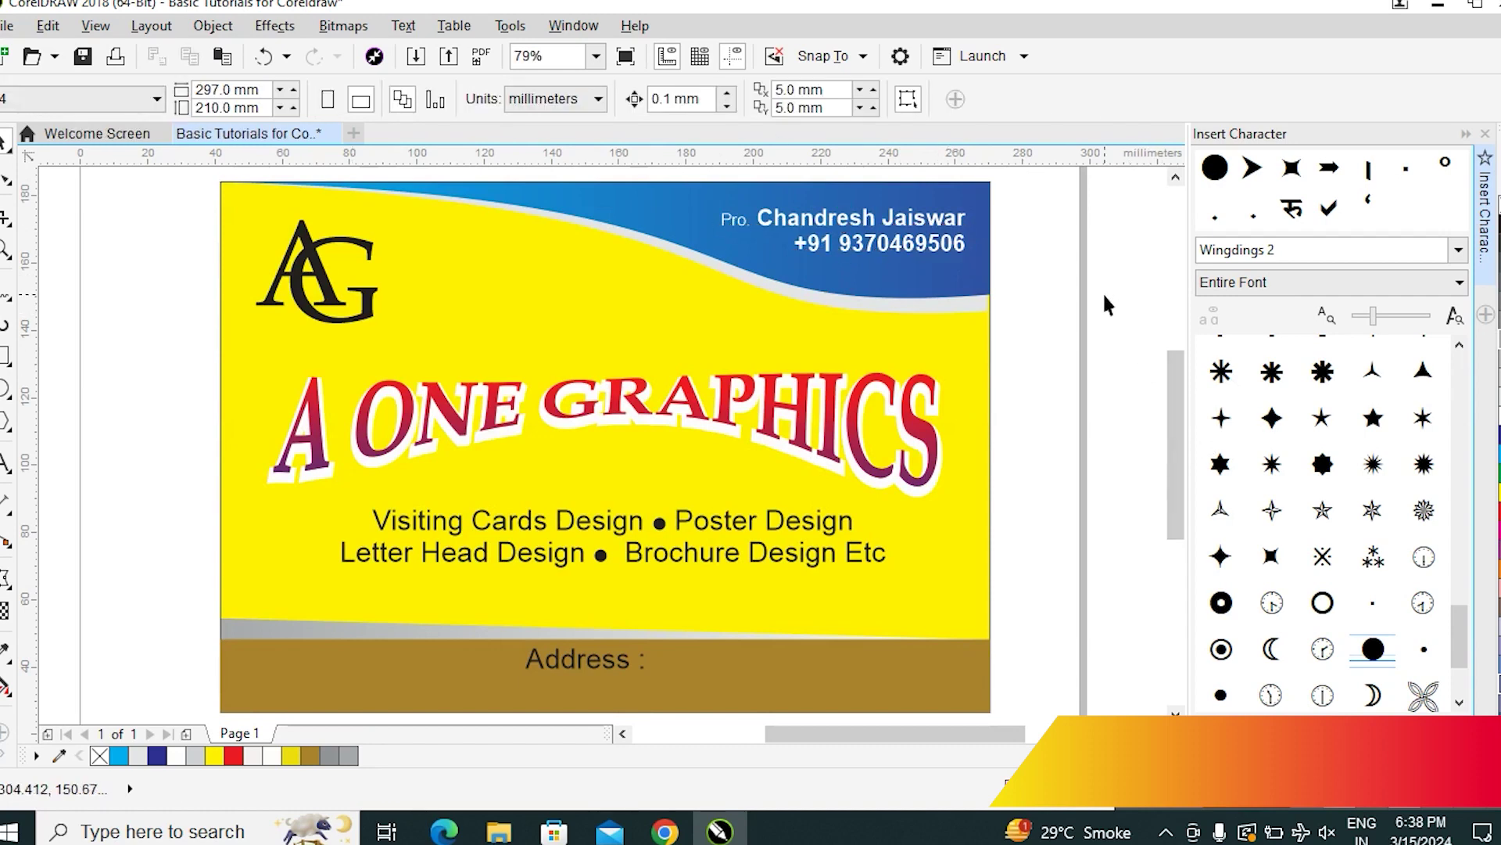